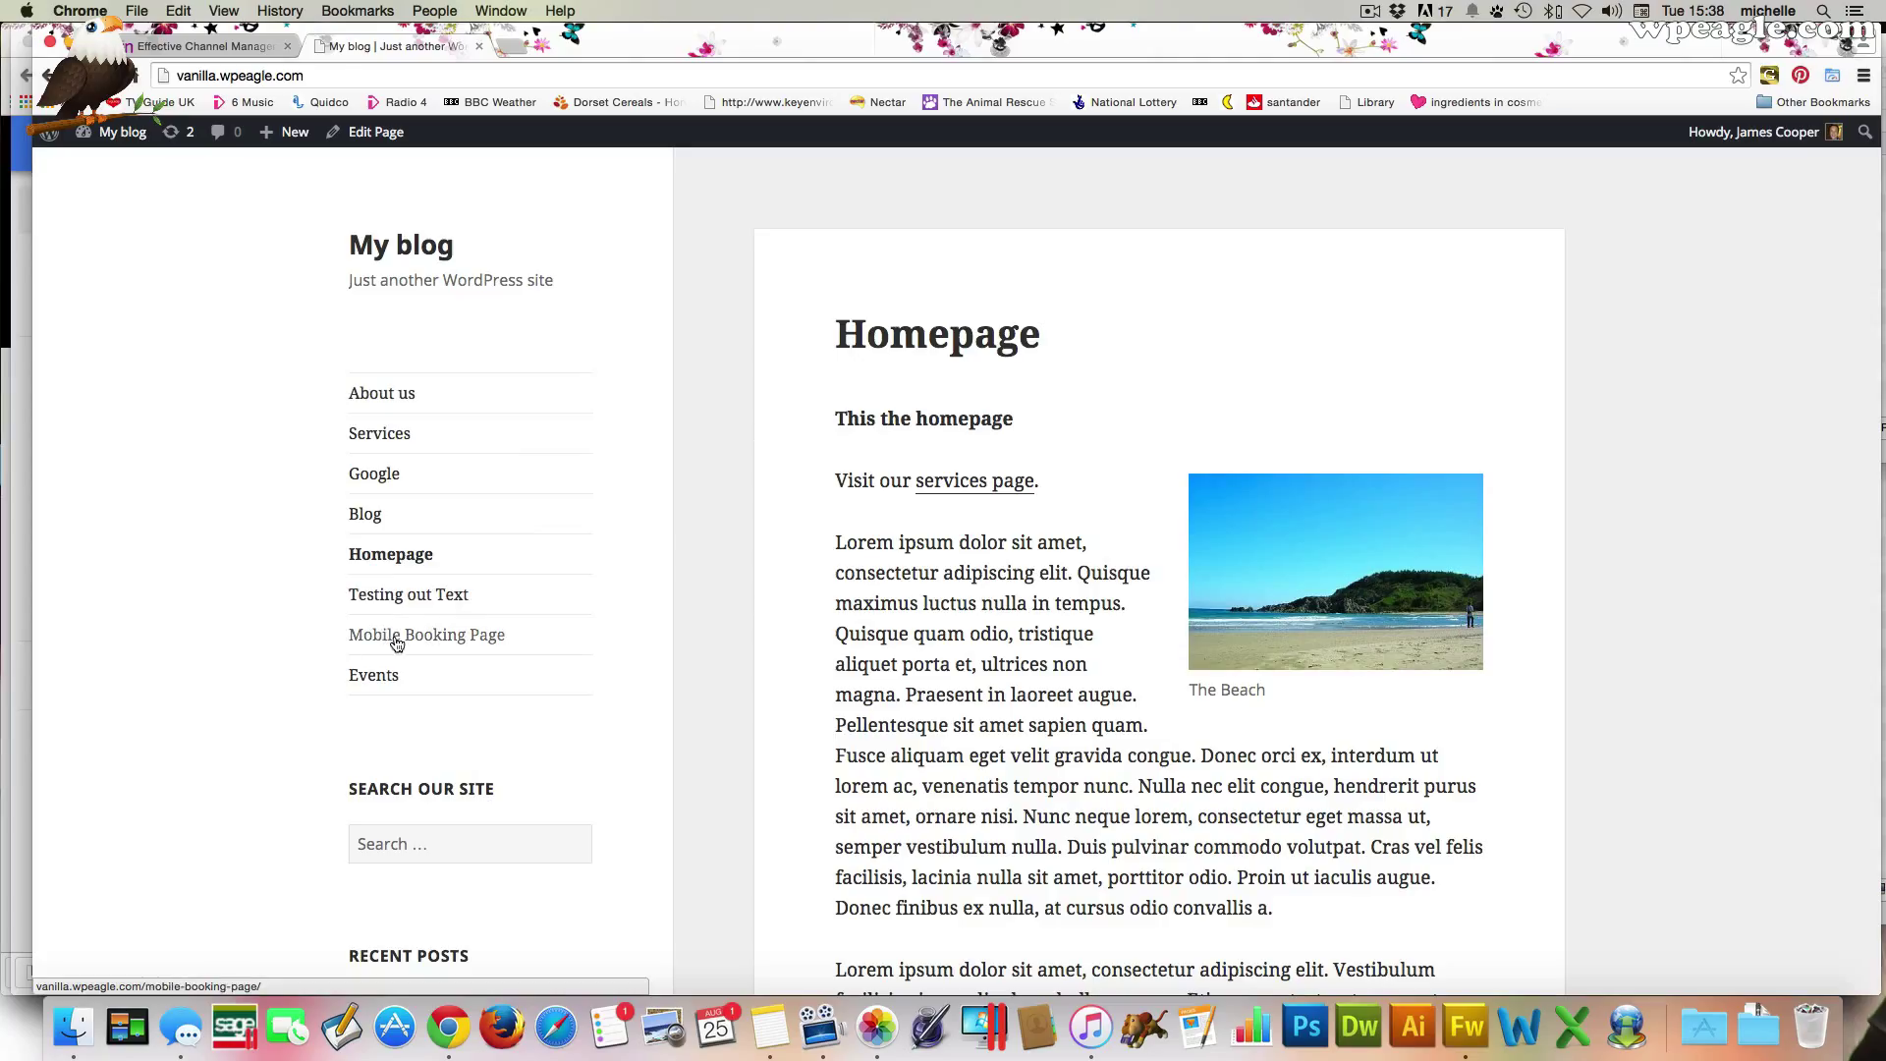
# Open the published Events page and scroll through its listed events, Another test event and Test event 1
pyautogui.click(372, 675)
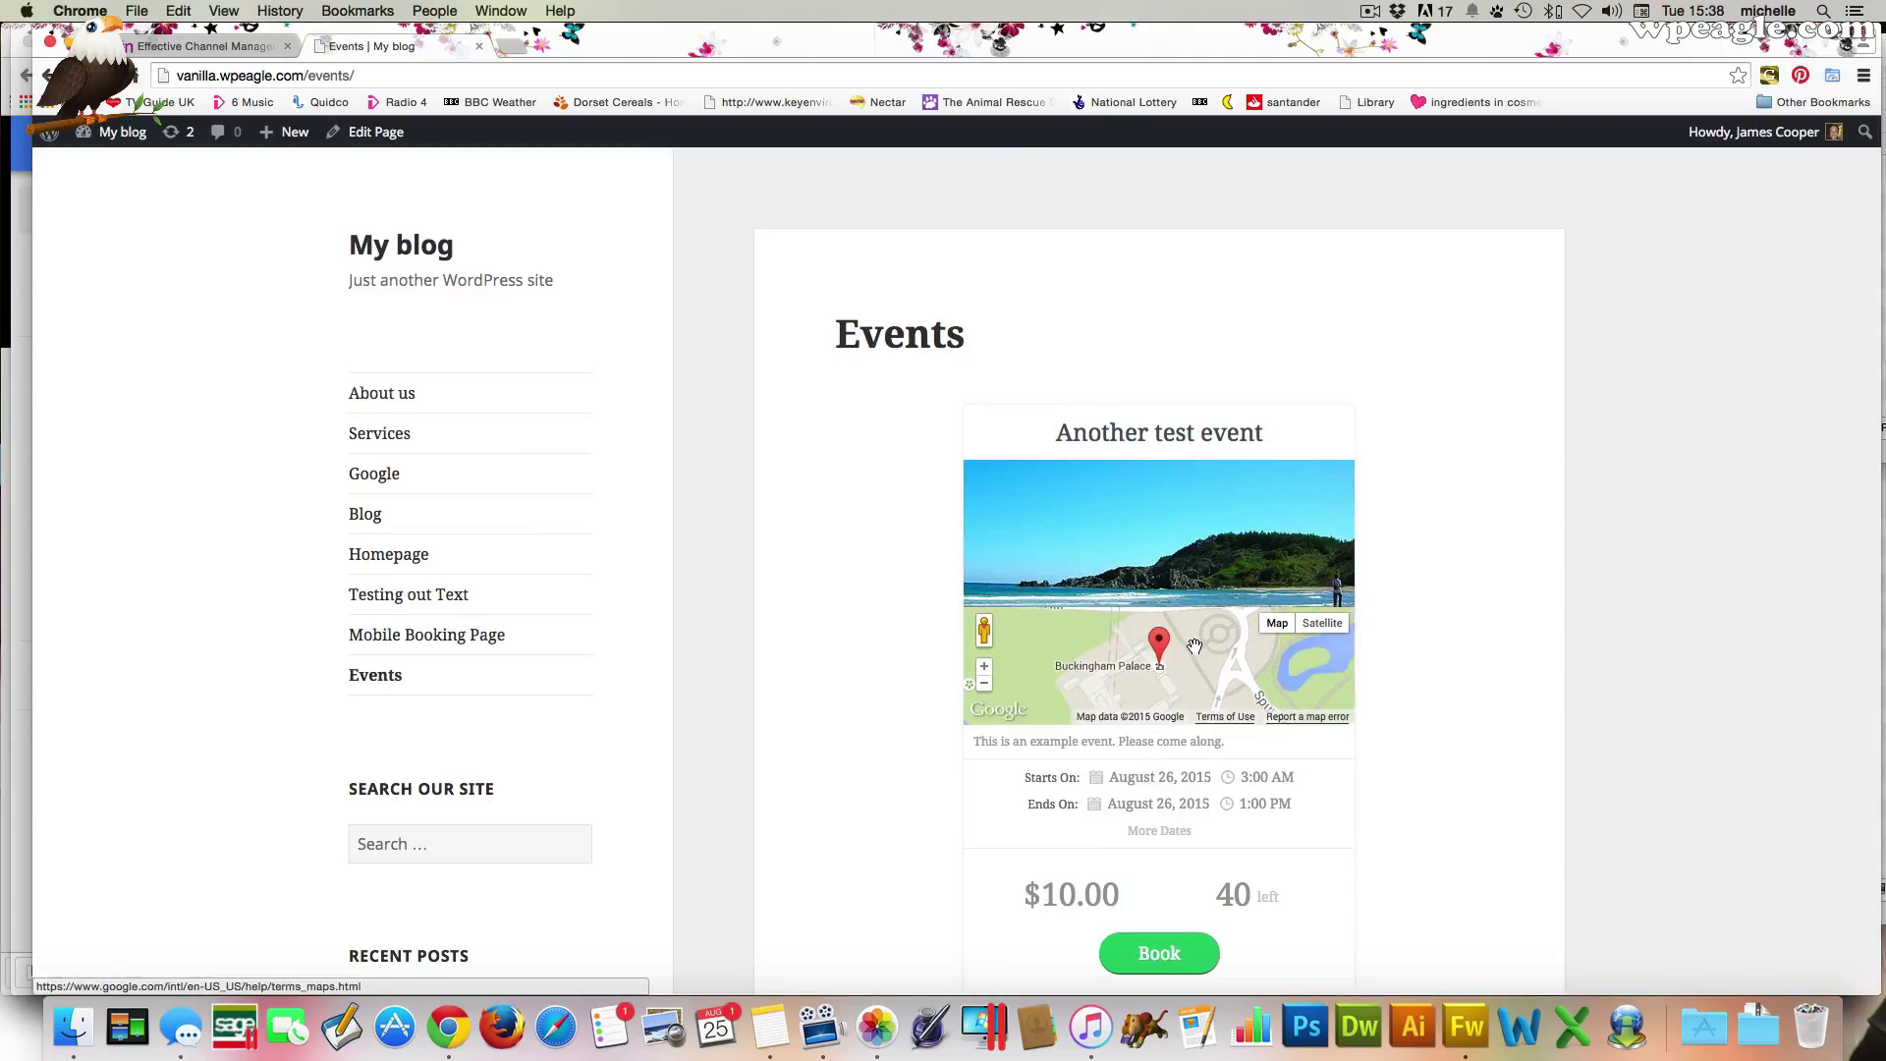
pyautogui.scroll(-2, 1438, 708)
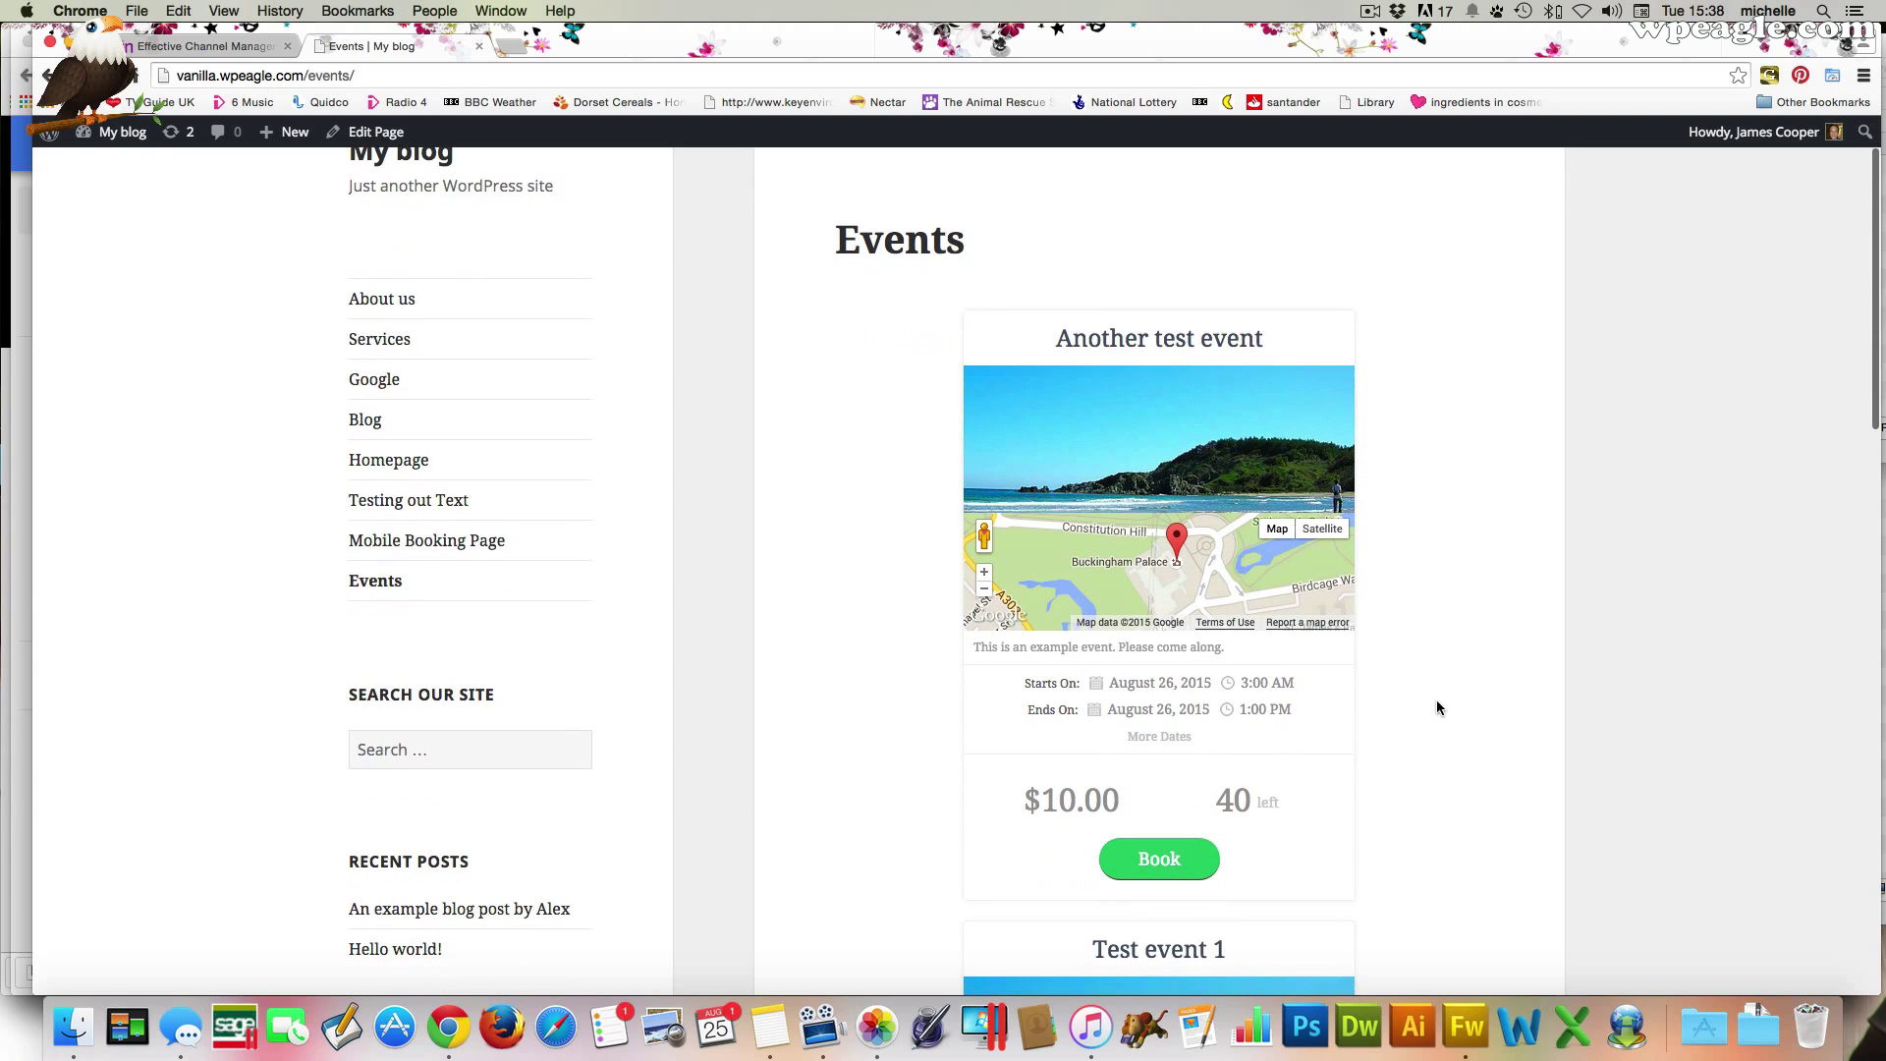
pyautogui.scroll(-5, 1405, 716)
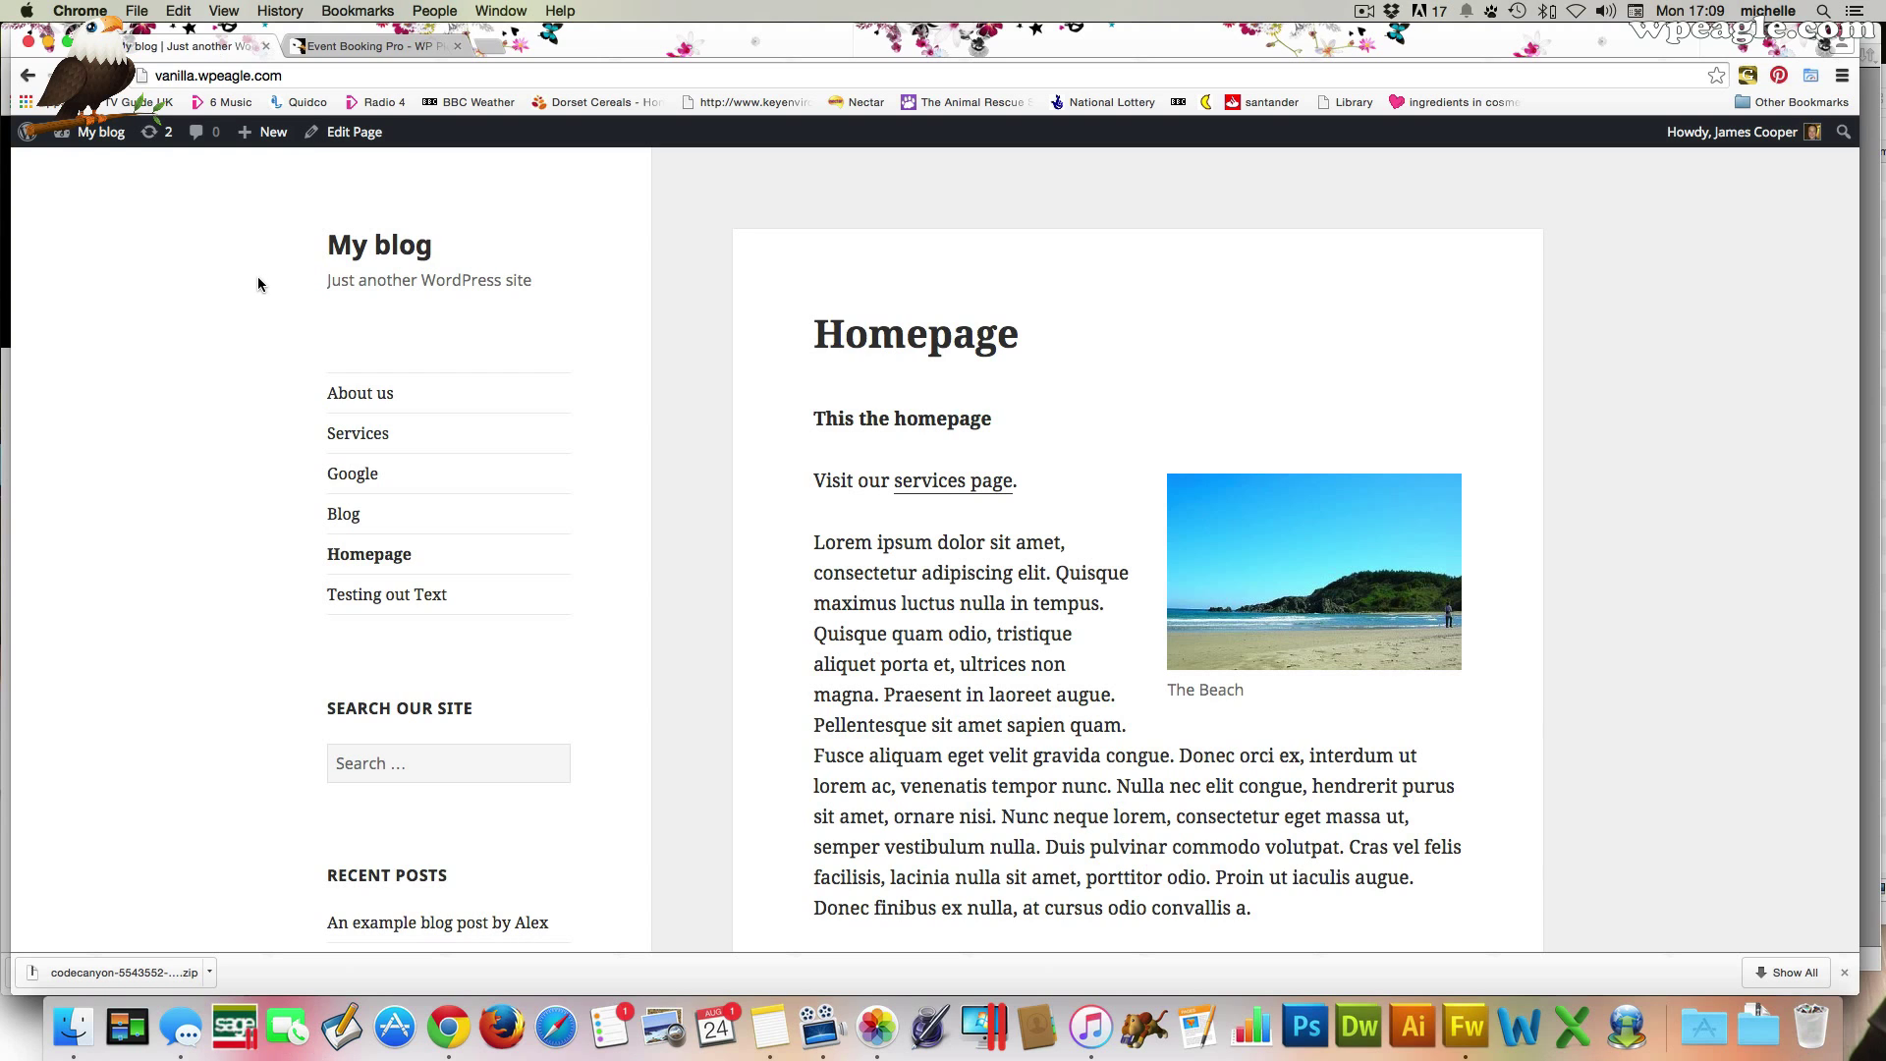
# Go to the site's admin Dashboard and open Plugins > Add New
pyautogui.moveTo(98, 131)
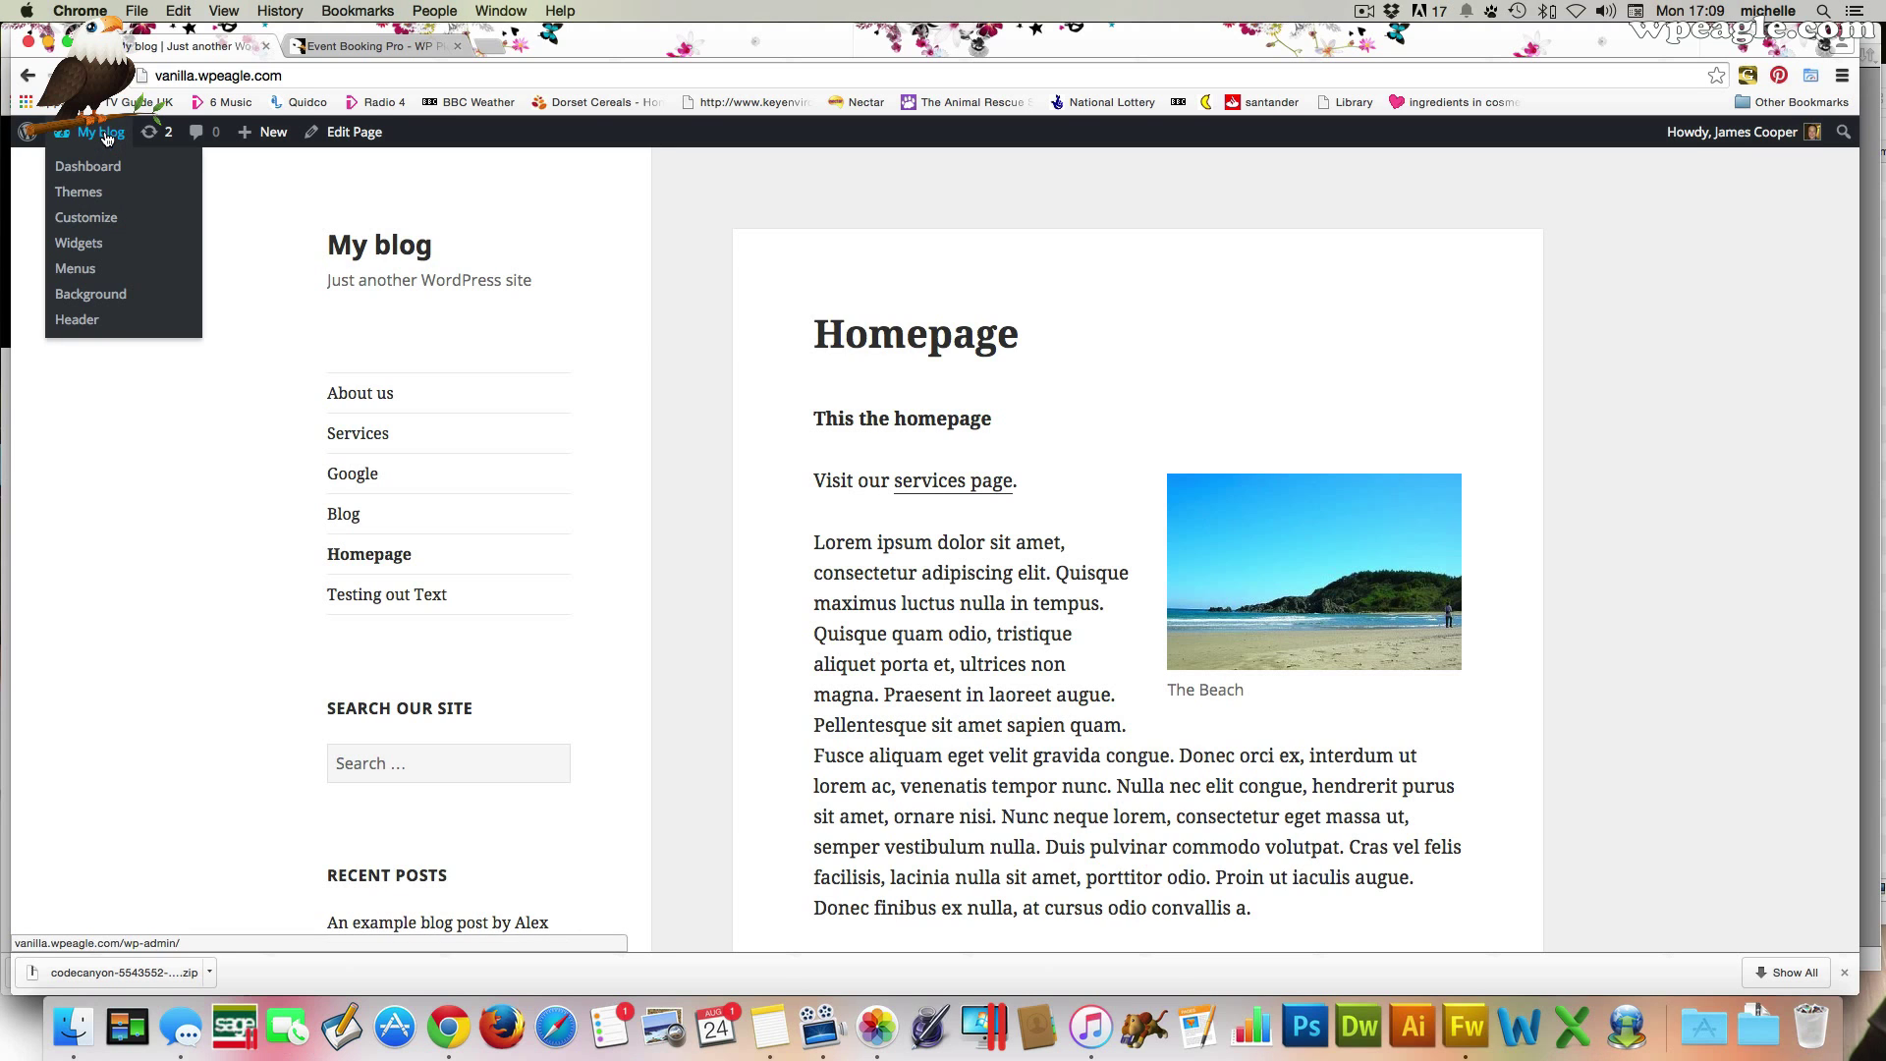
pyautogui.click(103, 167)
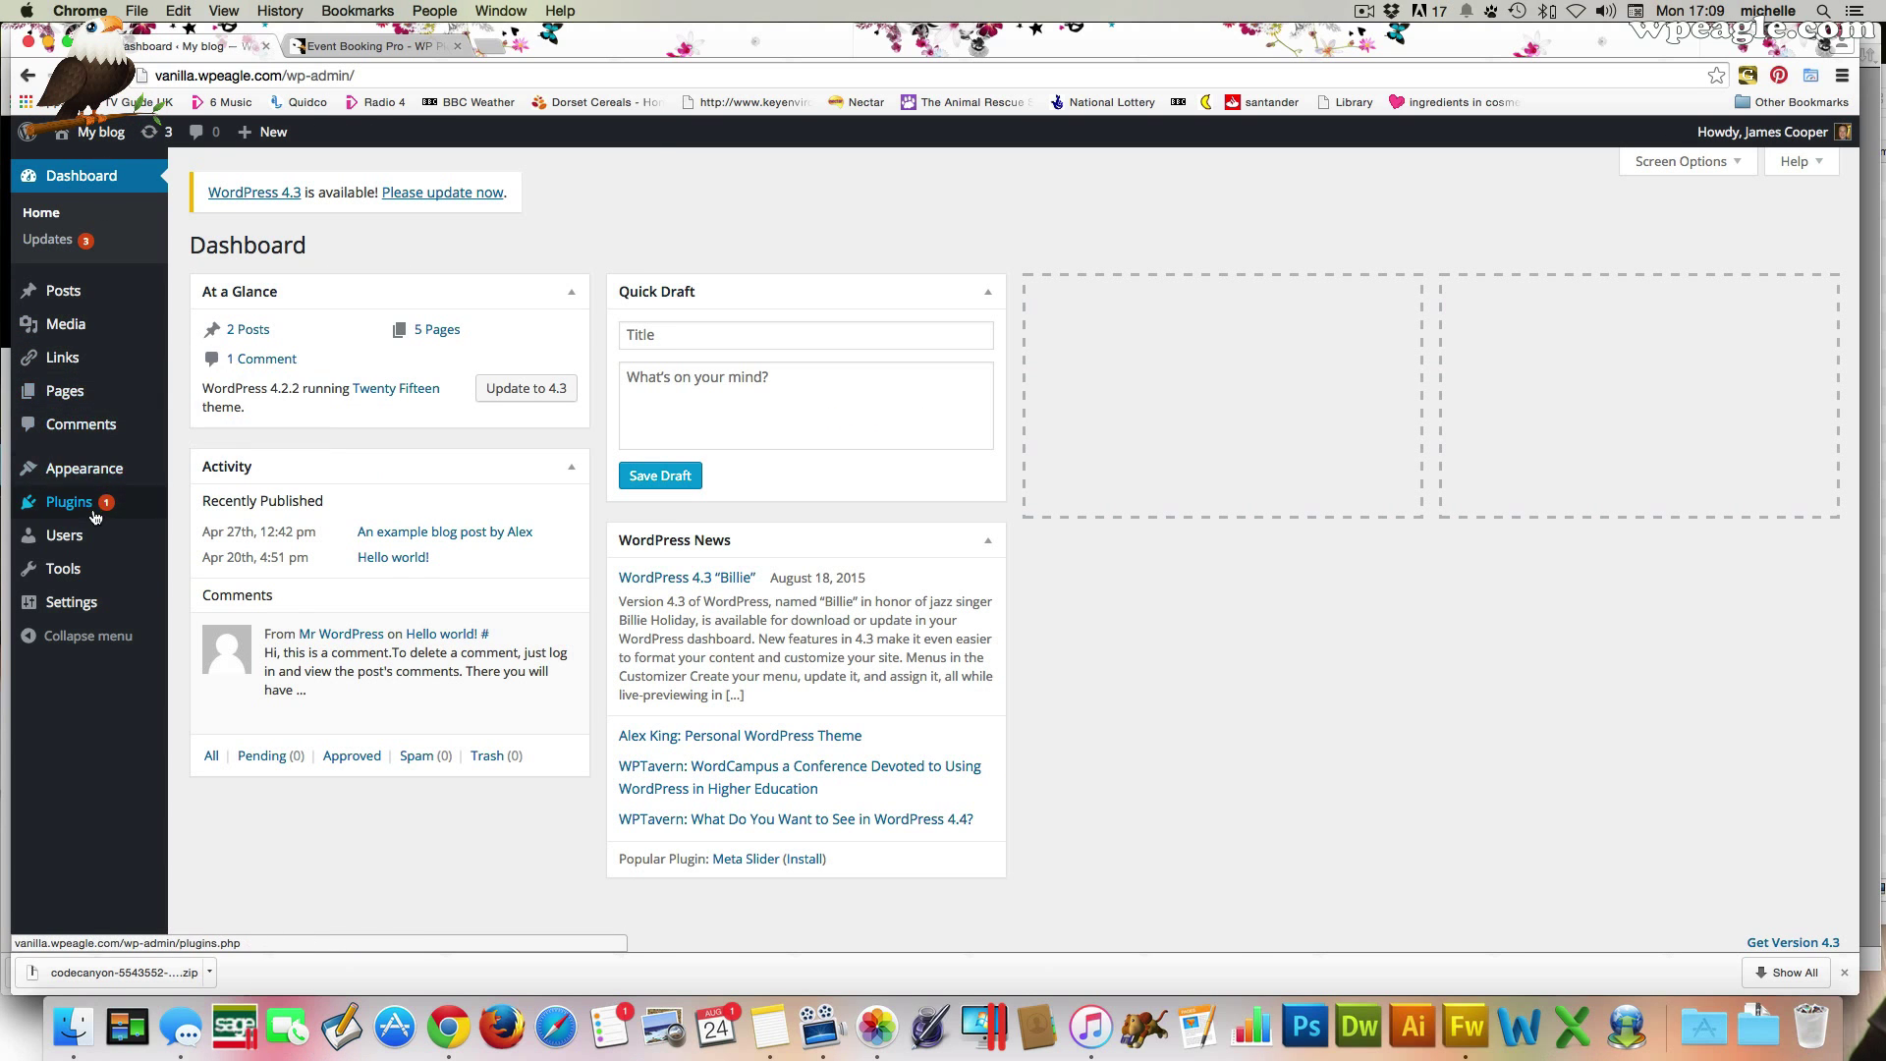
pyautogui.moveTo(98, 506)
pyautogui.click(208, 535)
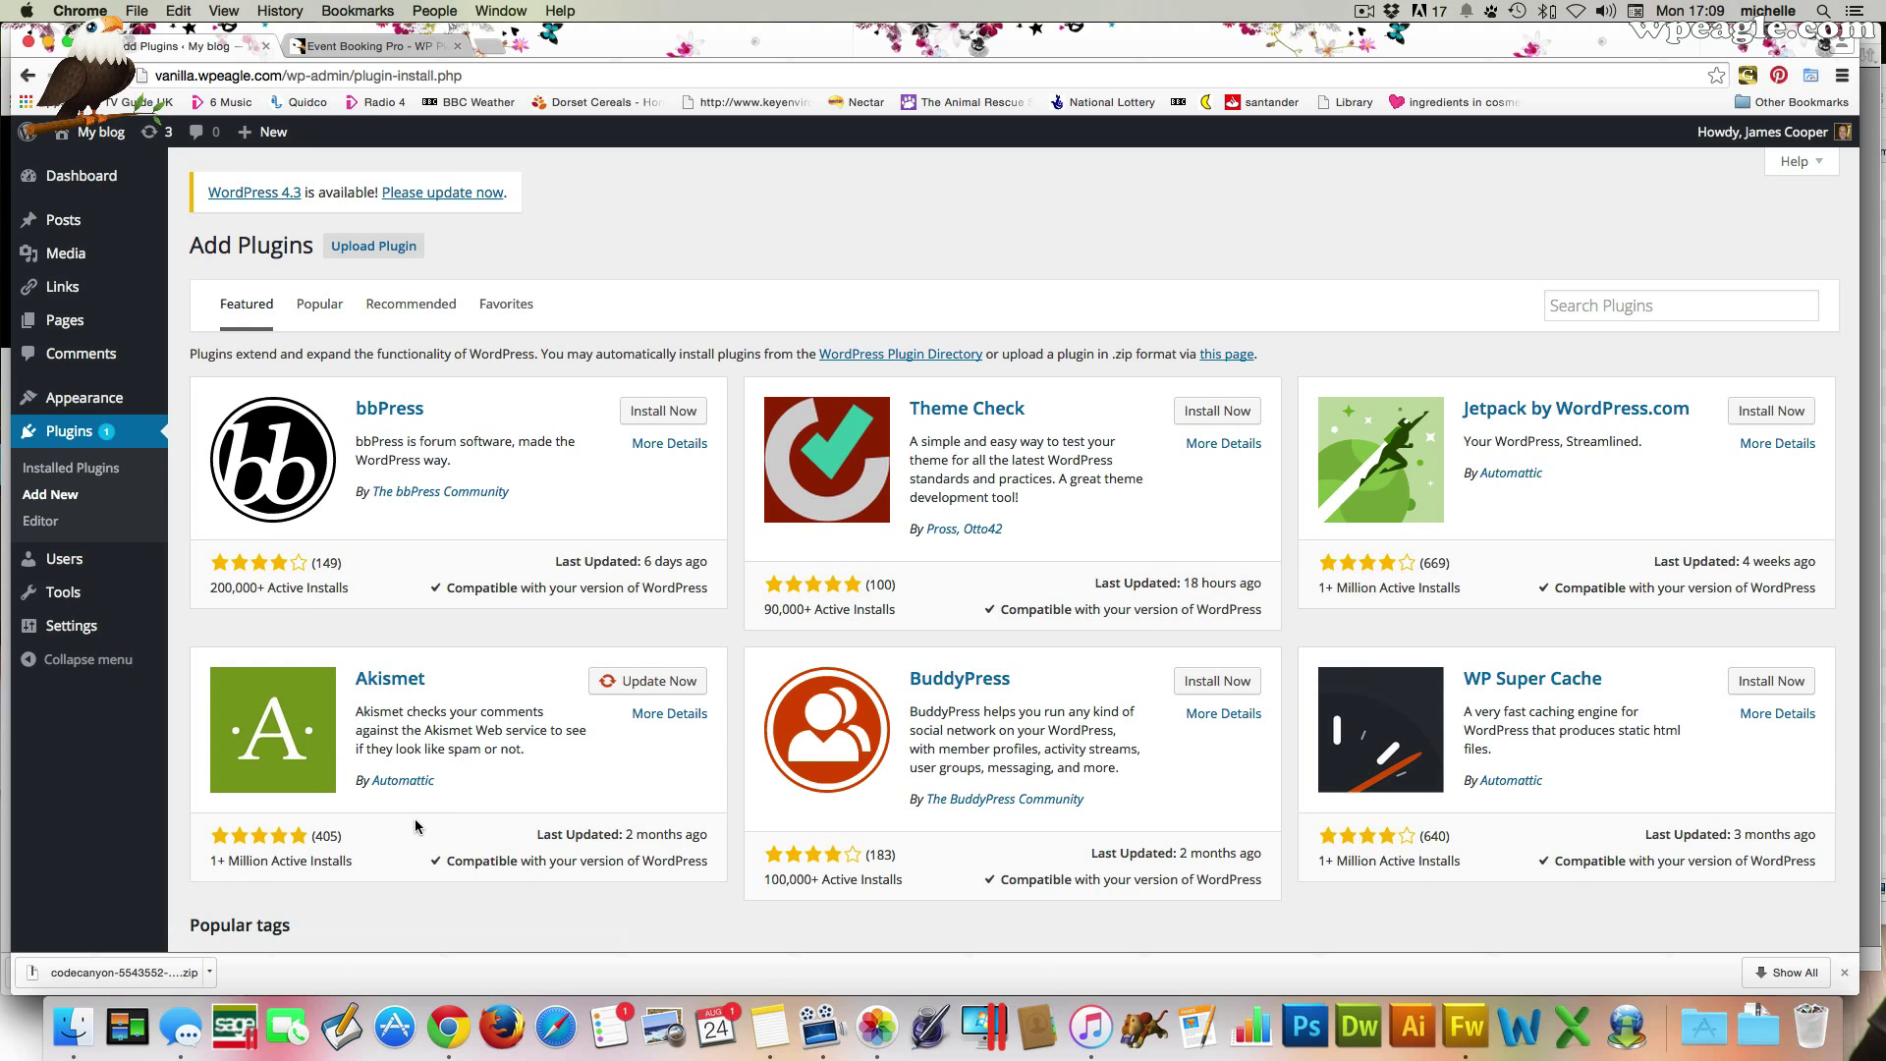
pyautogui.click(224, 977)
# Extract the downloaded plugin zip with Archive Utility and open the EBProPackage folder in Finder
pyautogui.click(261, 940)
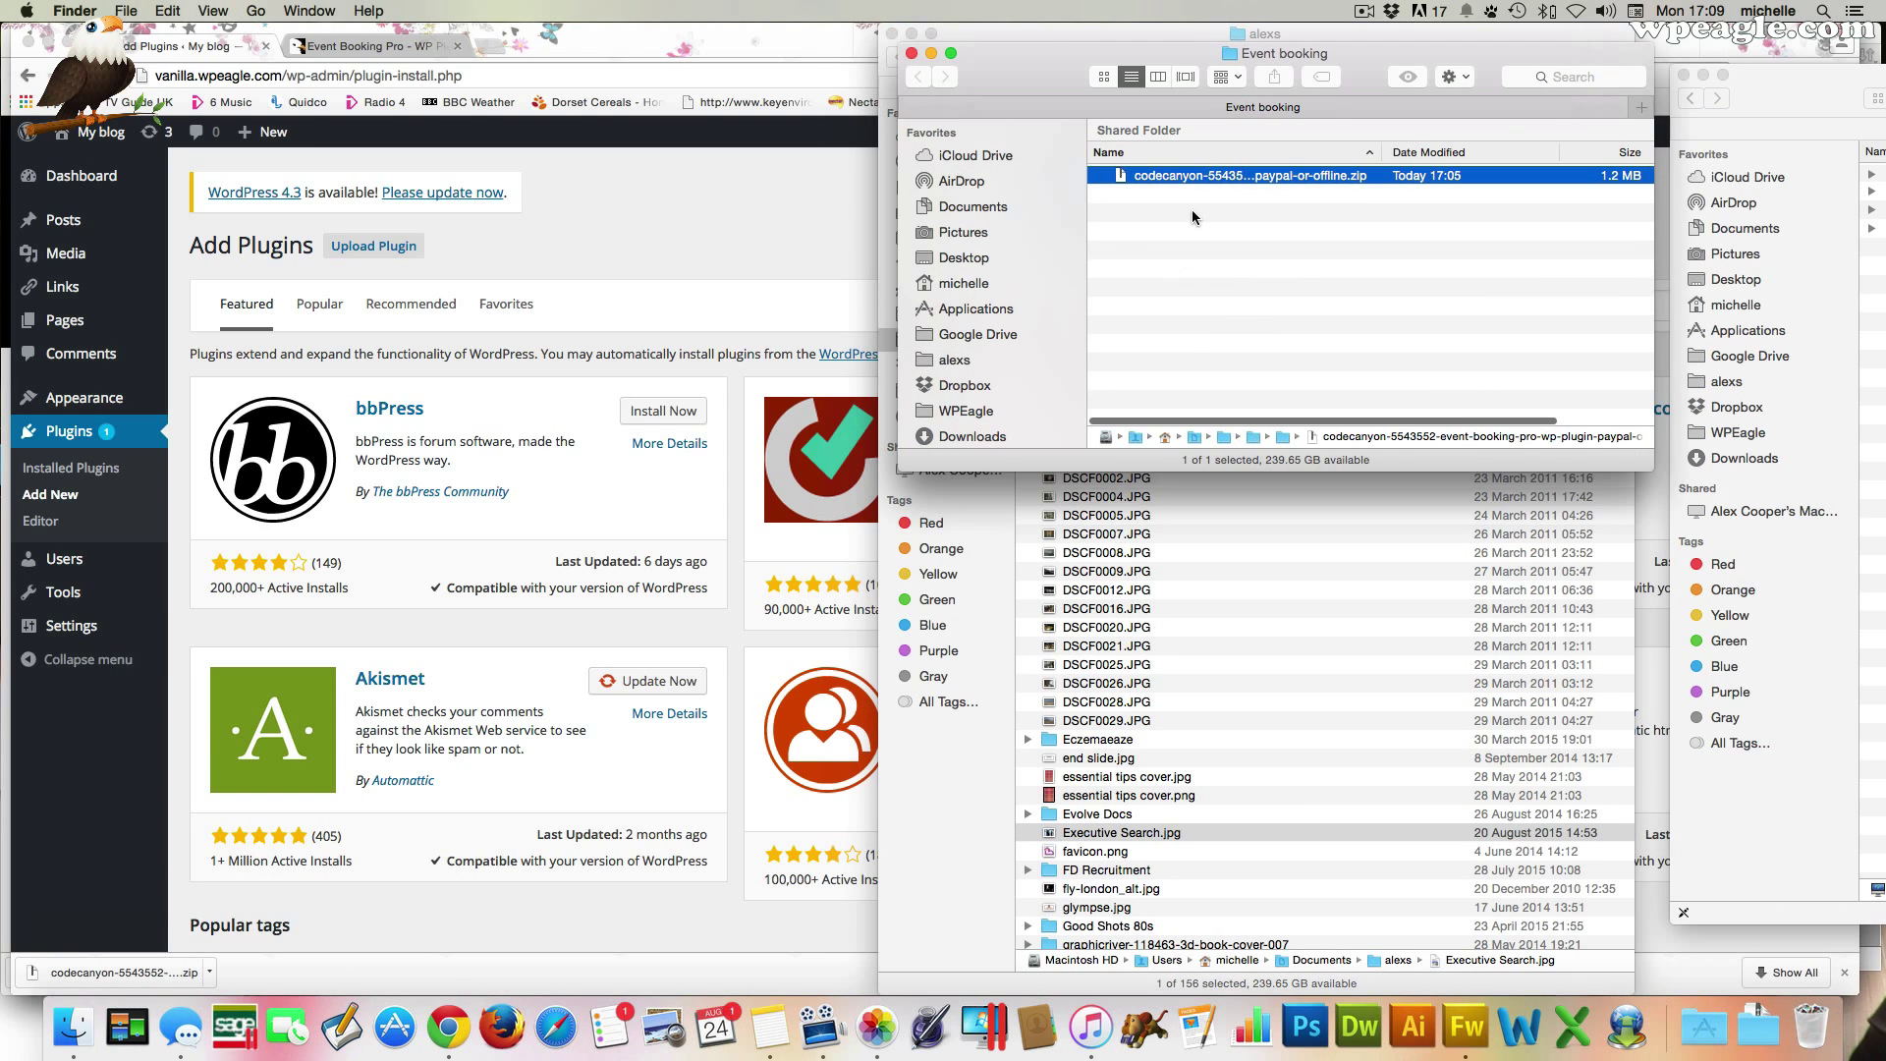
pyautogui.click(1214, 177)
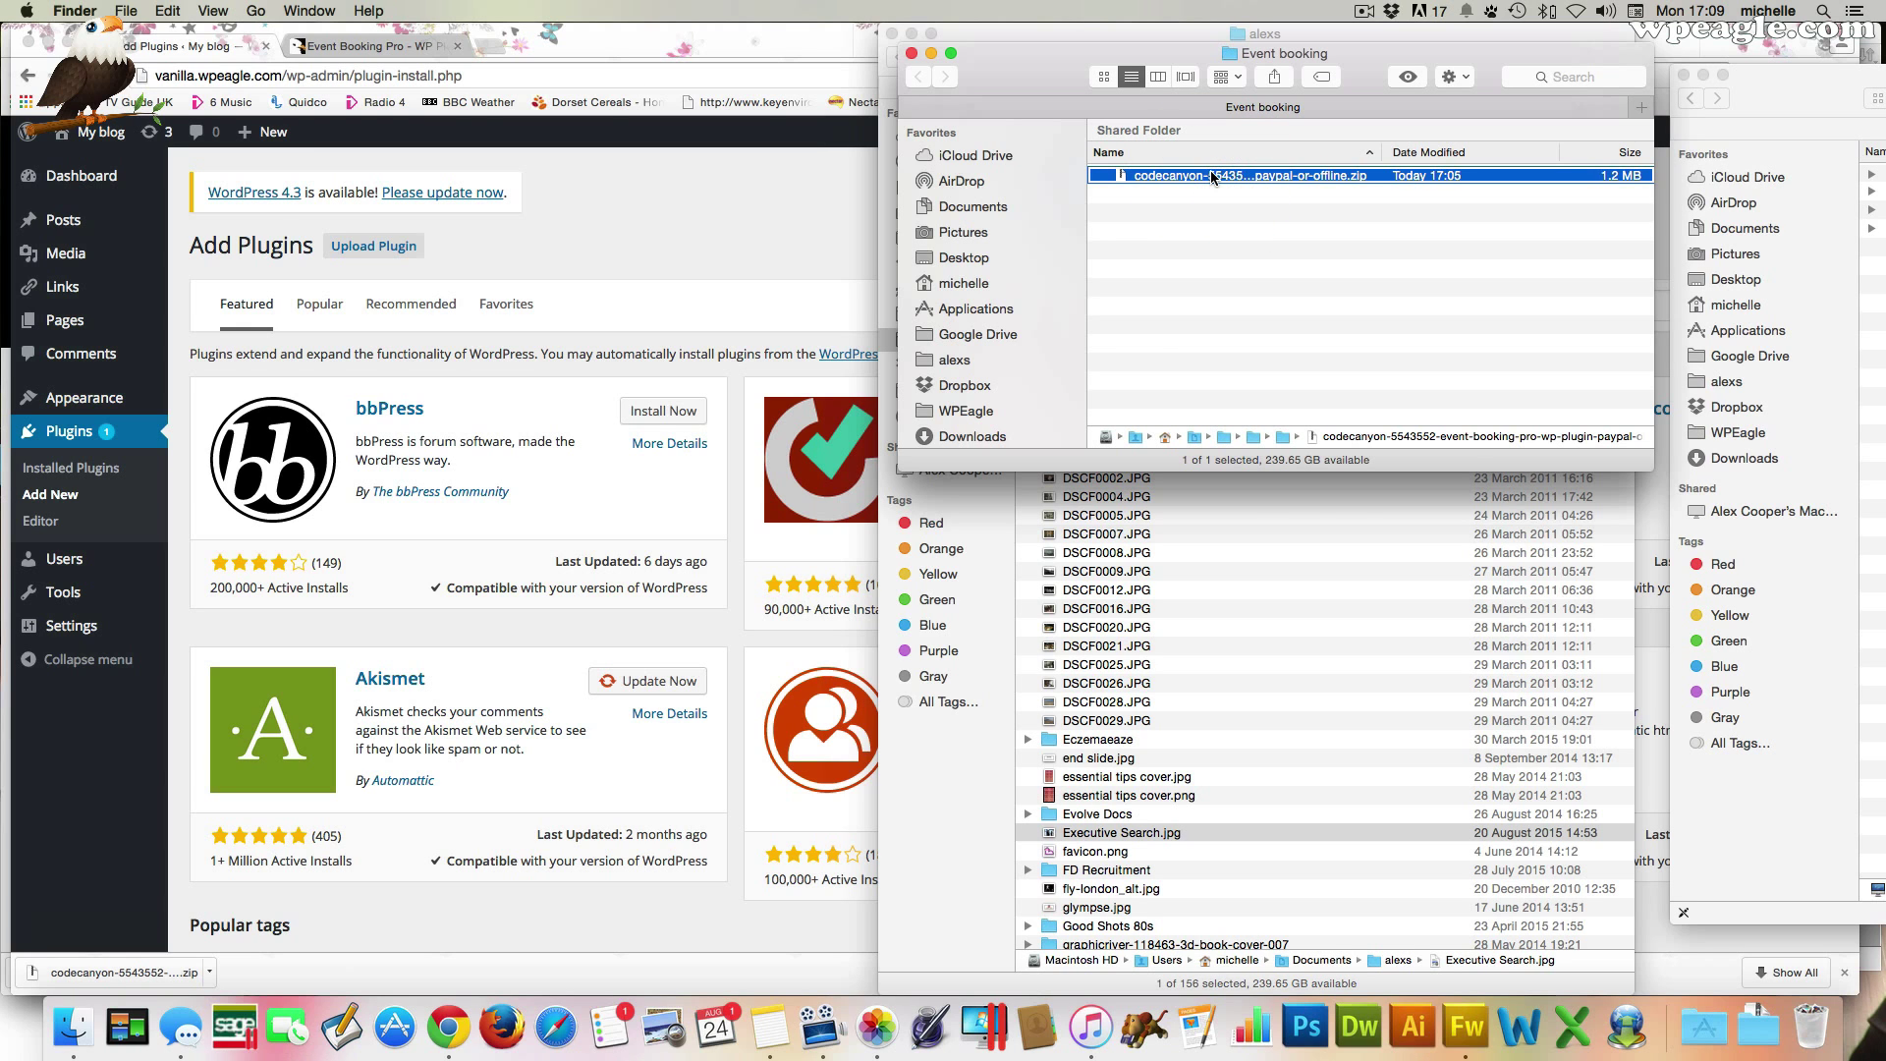
pyautogui.rightClick(1215, 177)
pyautogui.click(1159, 199)
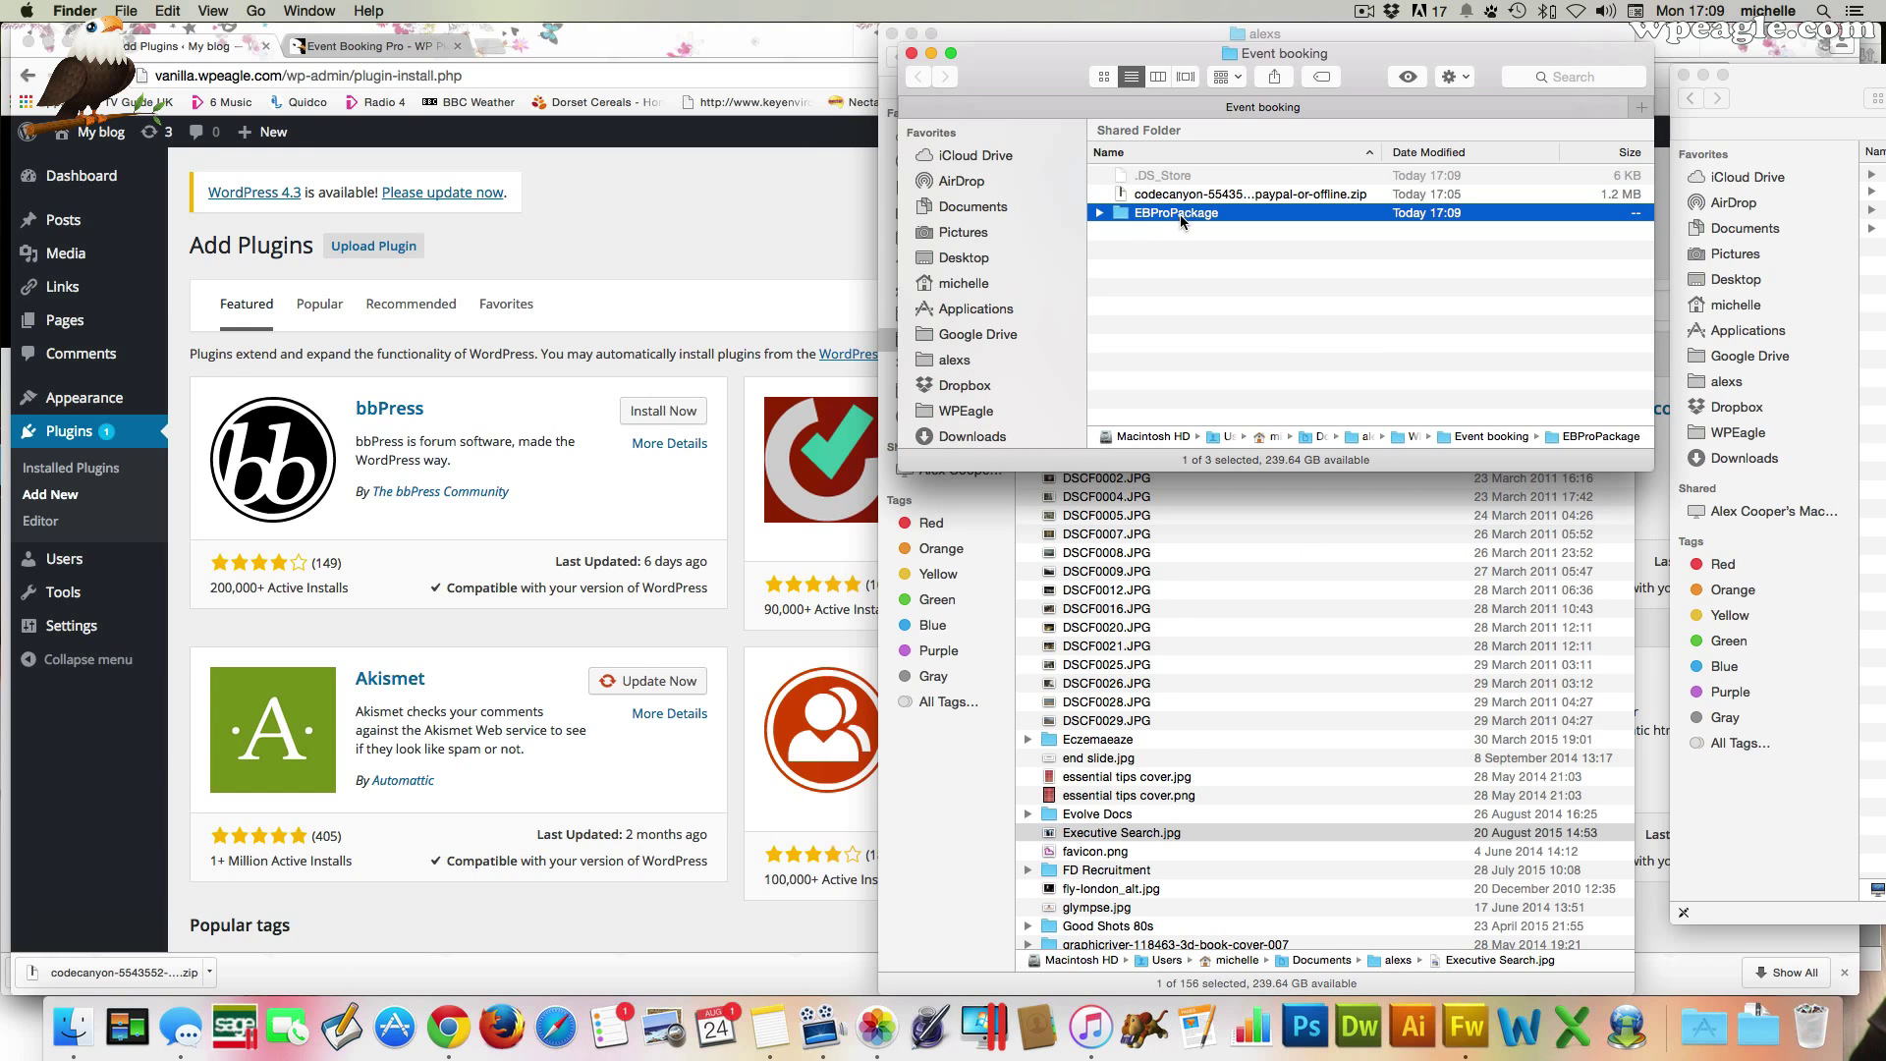
pyautogui.doubleClick(1167, 215)
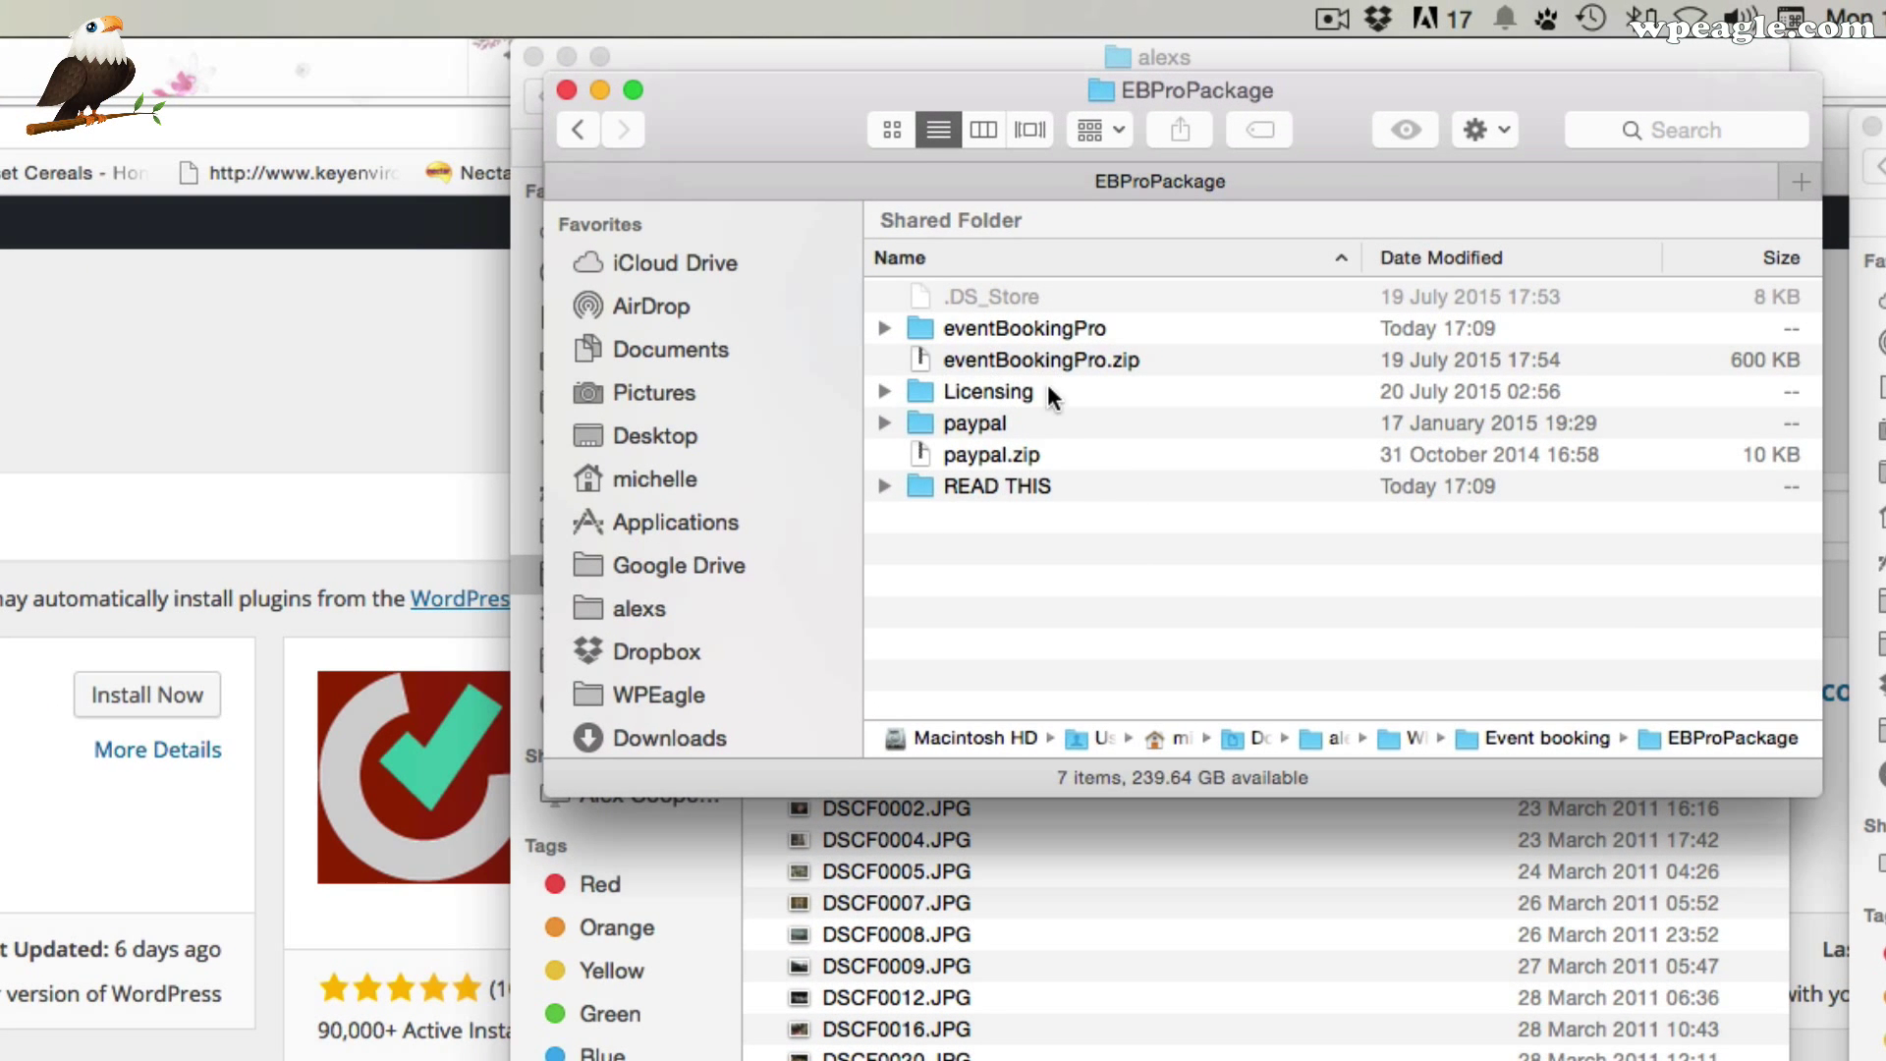
pyautogui.click(153, 353)
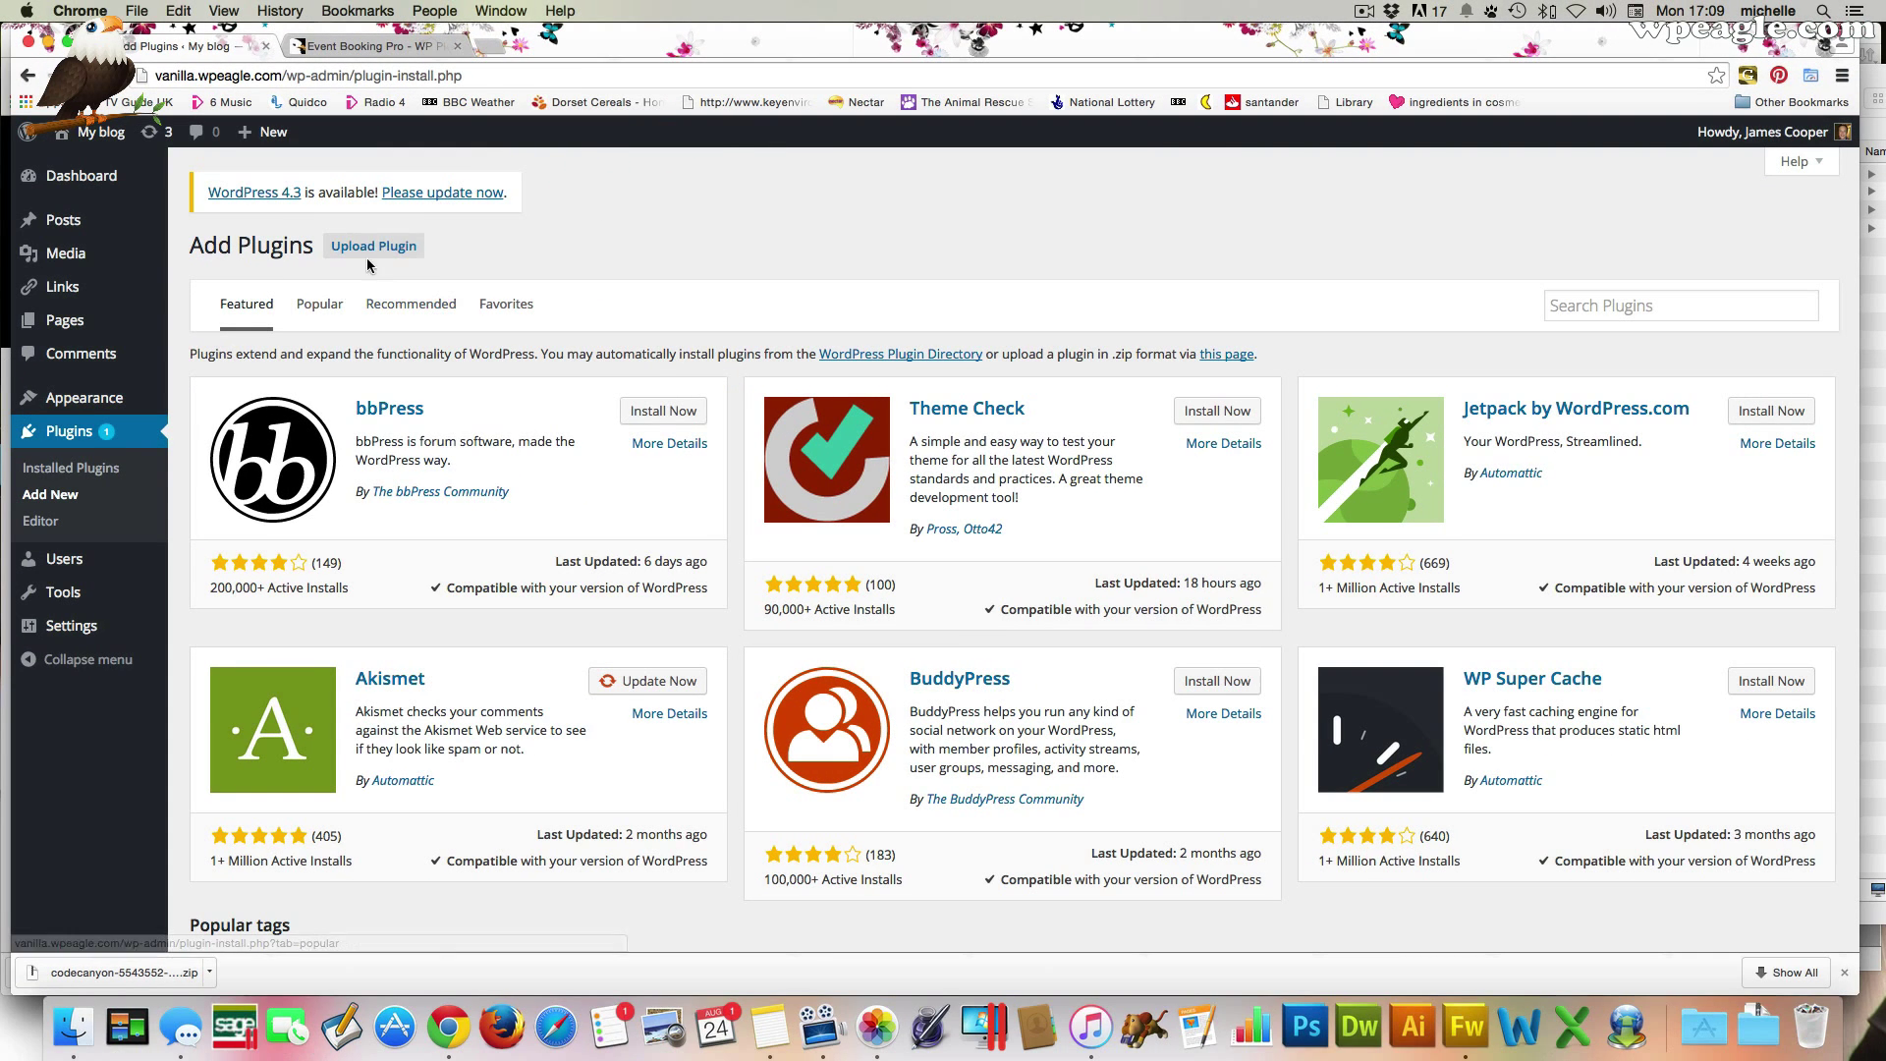
# Upload eventBookingPro.zip from the EBProPackage folder and install it as a plugin
pyautogui.click(373, 246)
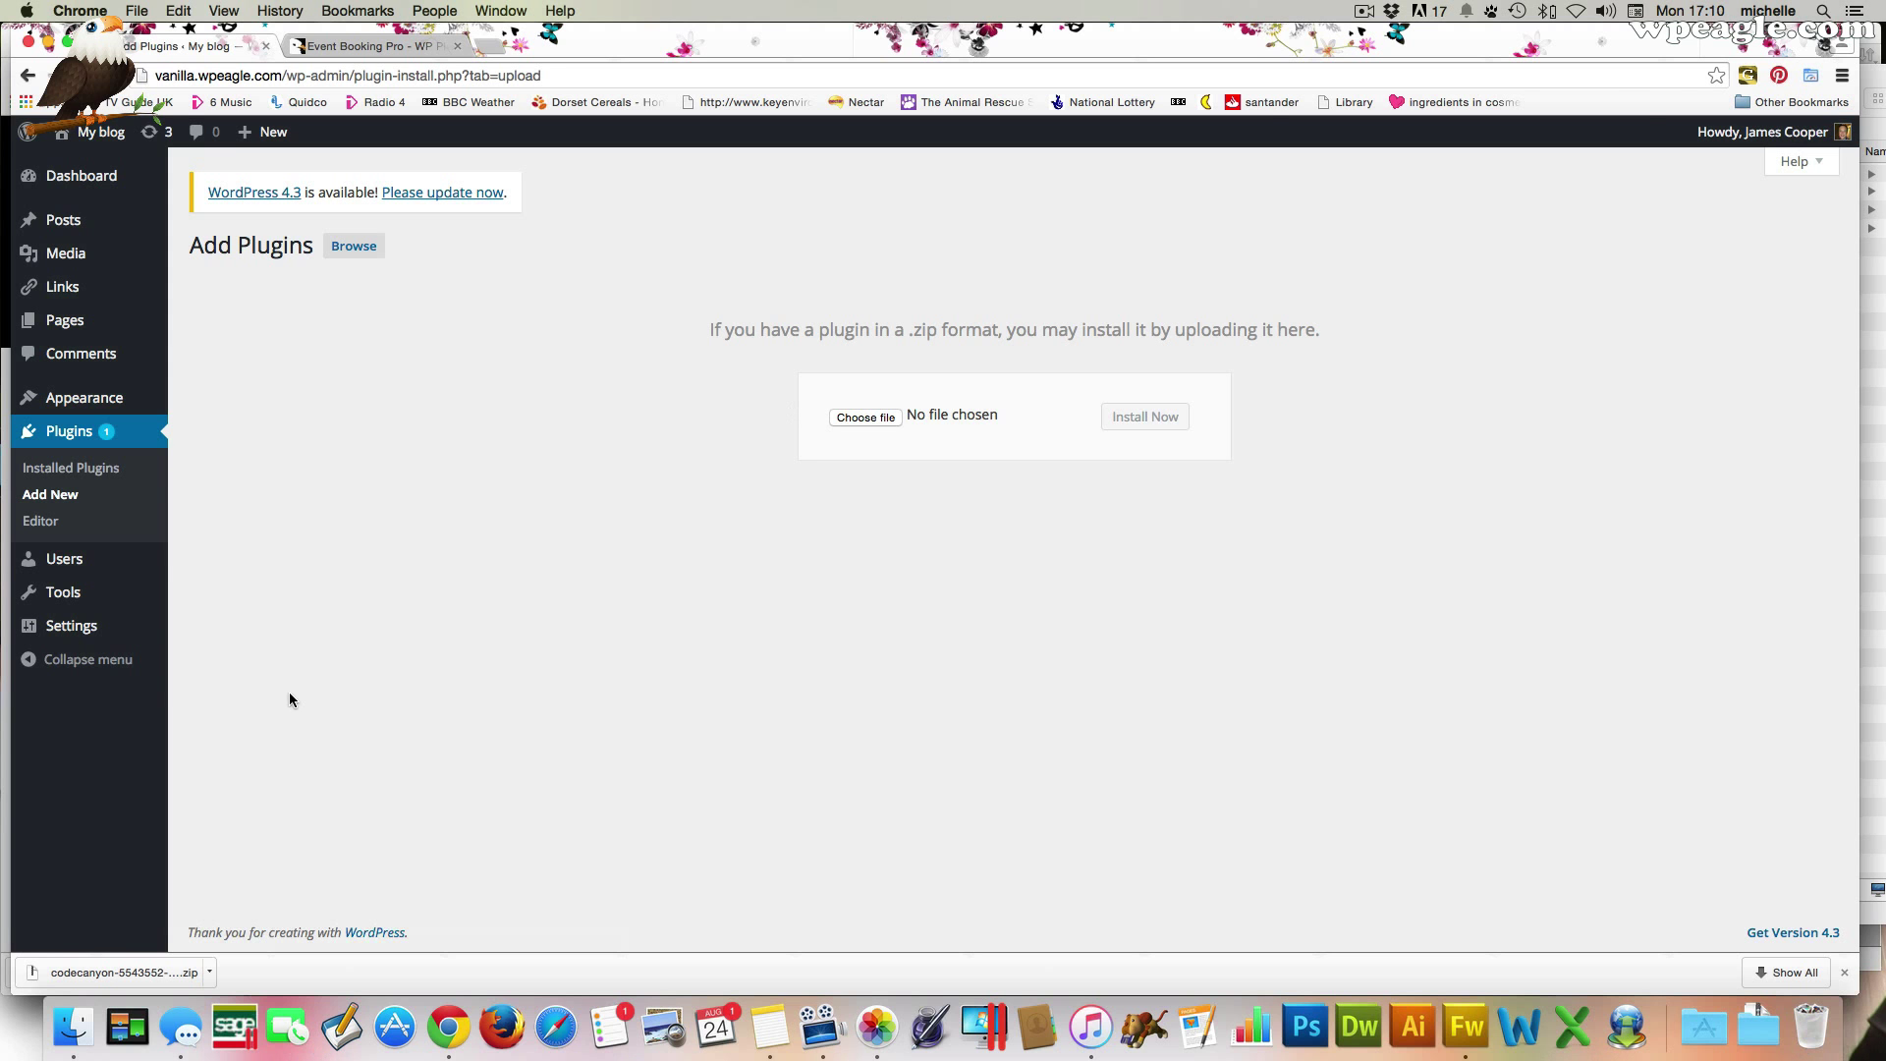
pyautogui.click(82, 1012)
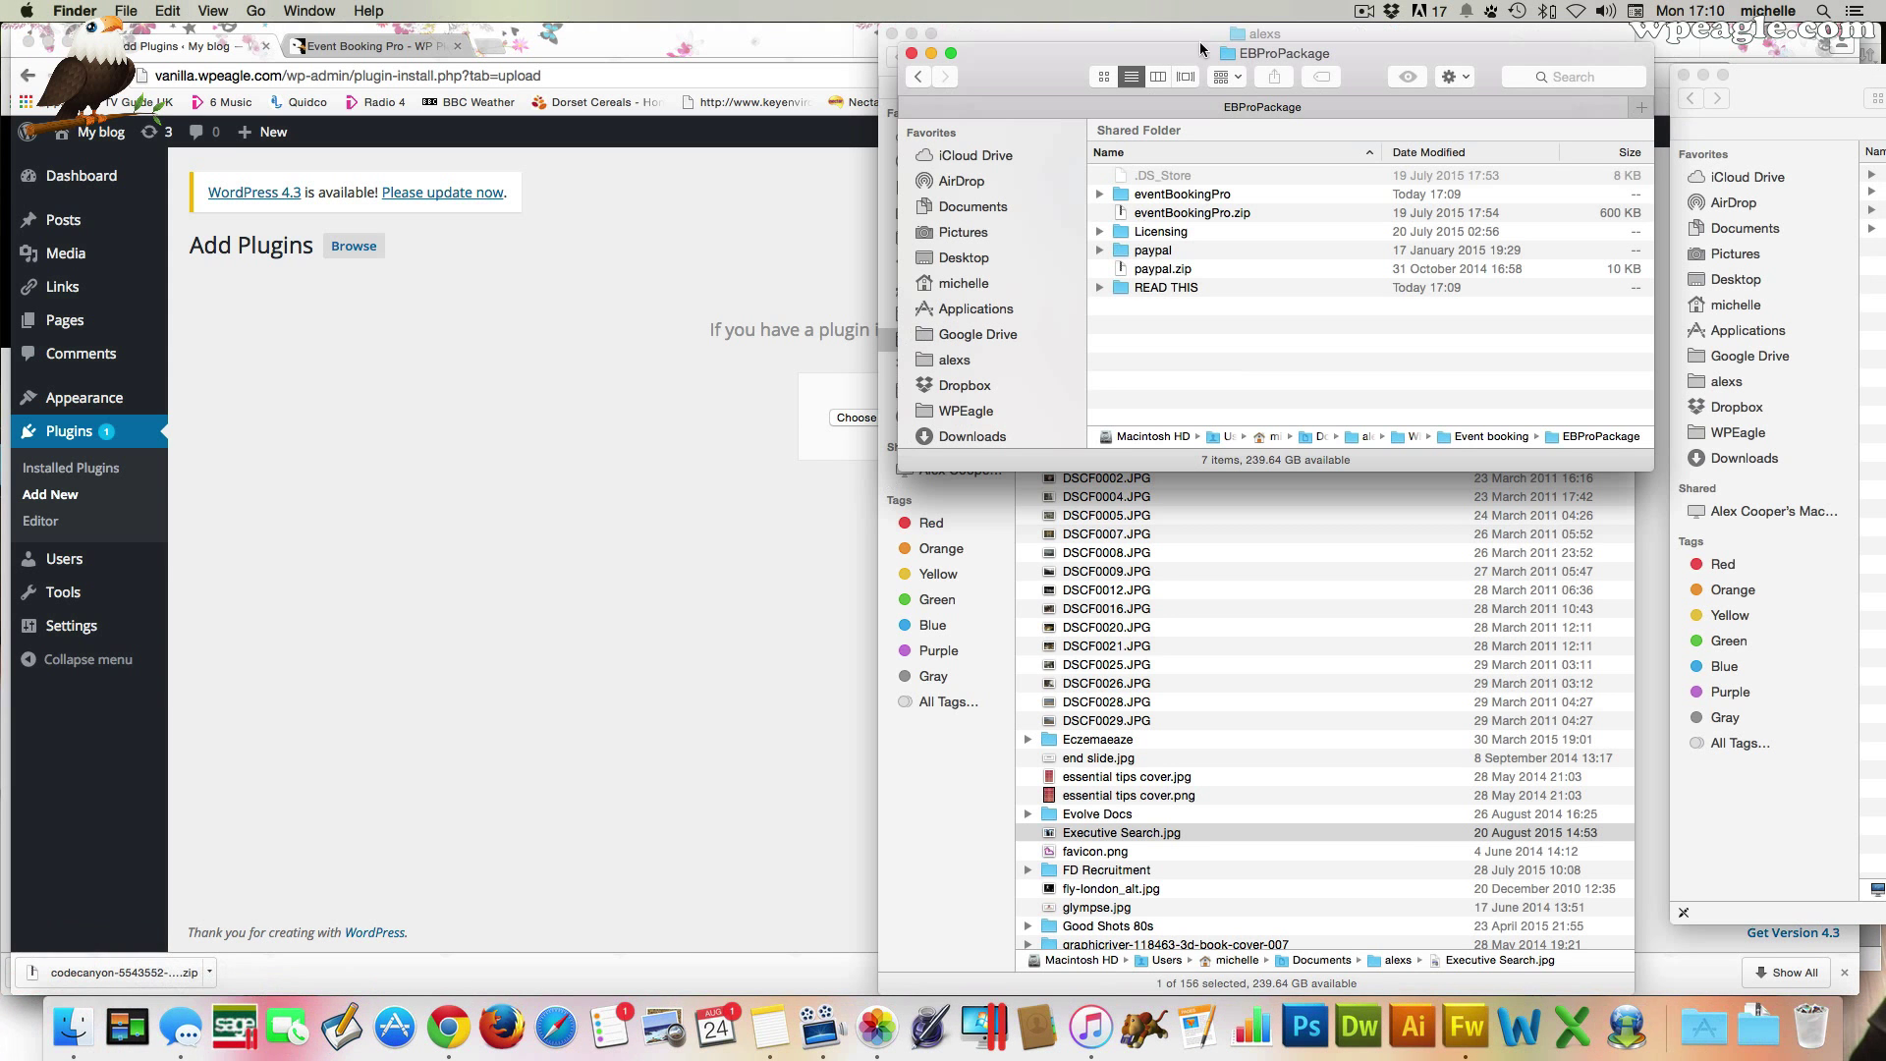
pyautogui.click(892, 37)
pyautogui.moveTo(983, 65); pyautogui.dragTo(1298, 55)
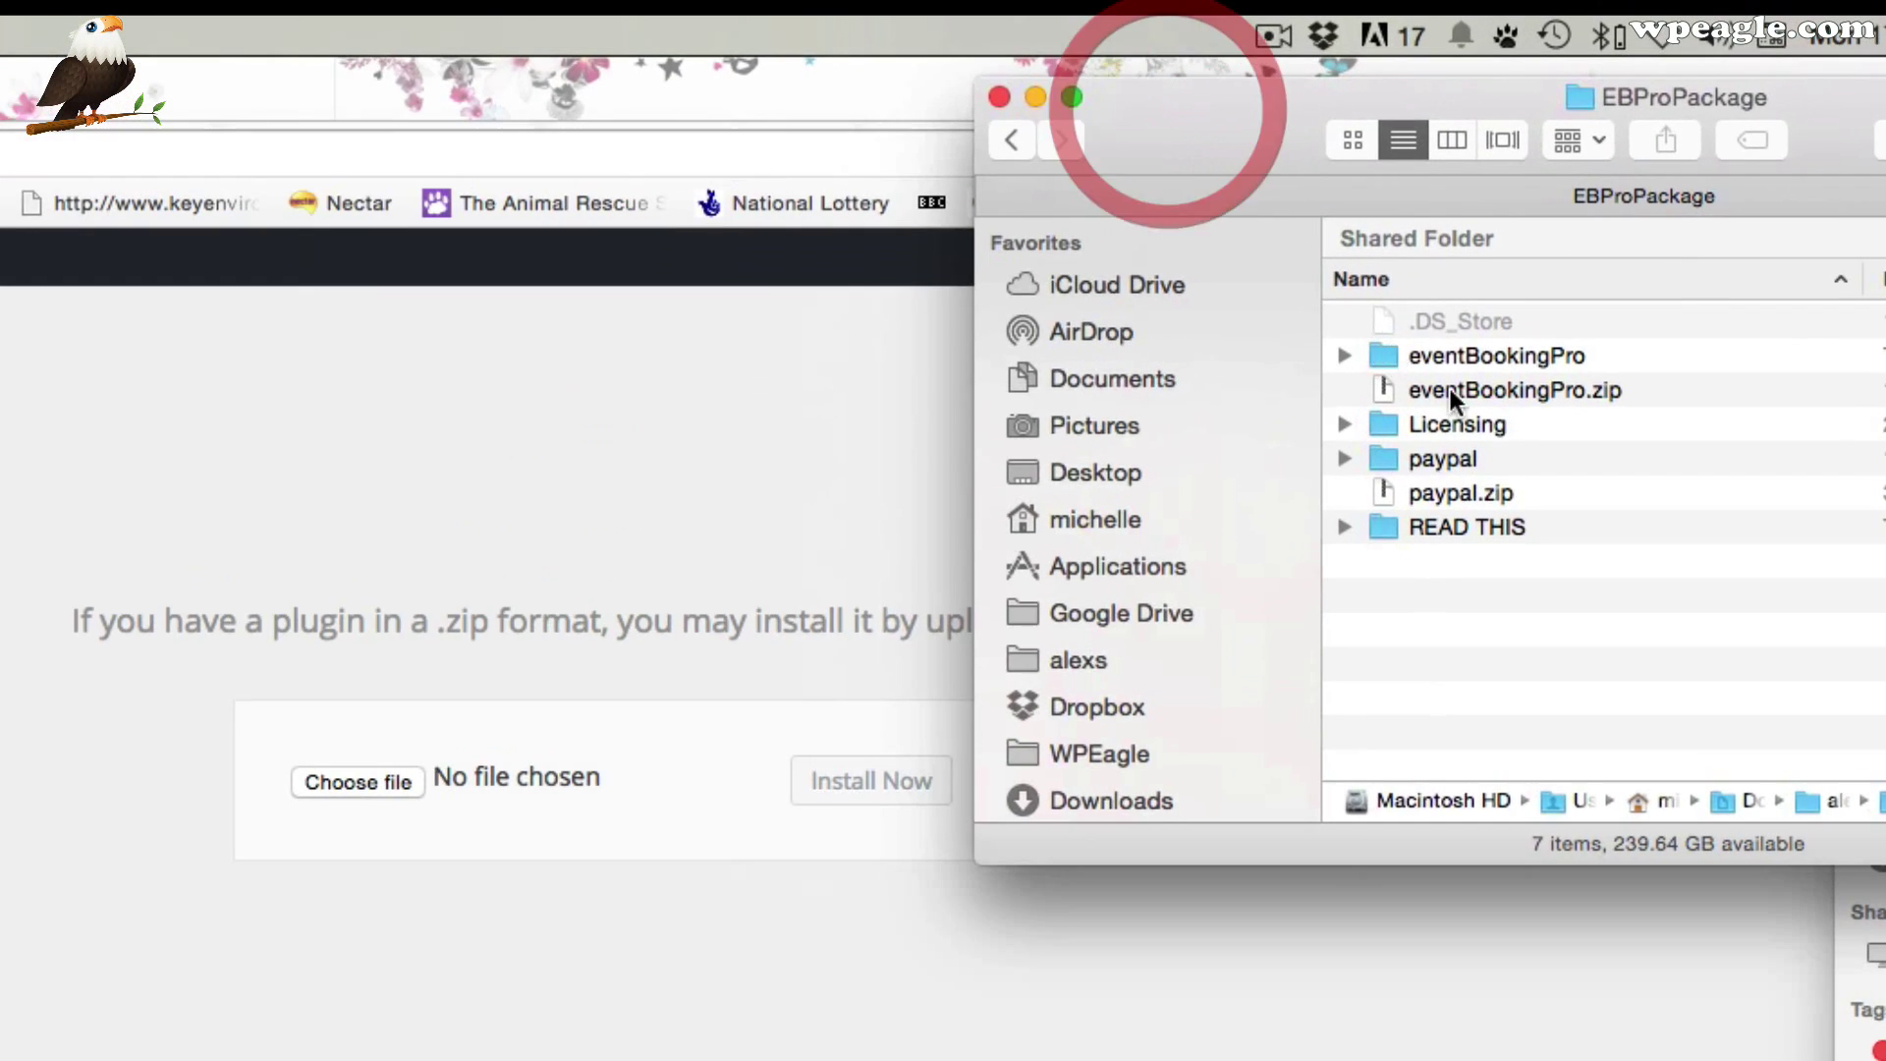
pyautogui.moveTo(1414, 202); pyautogui.dragTo(1195, 238)
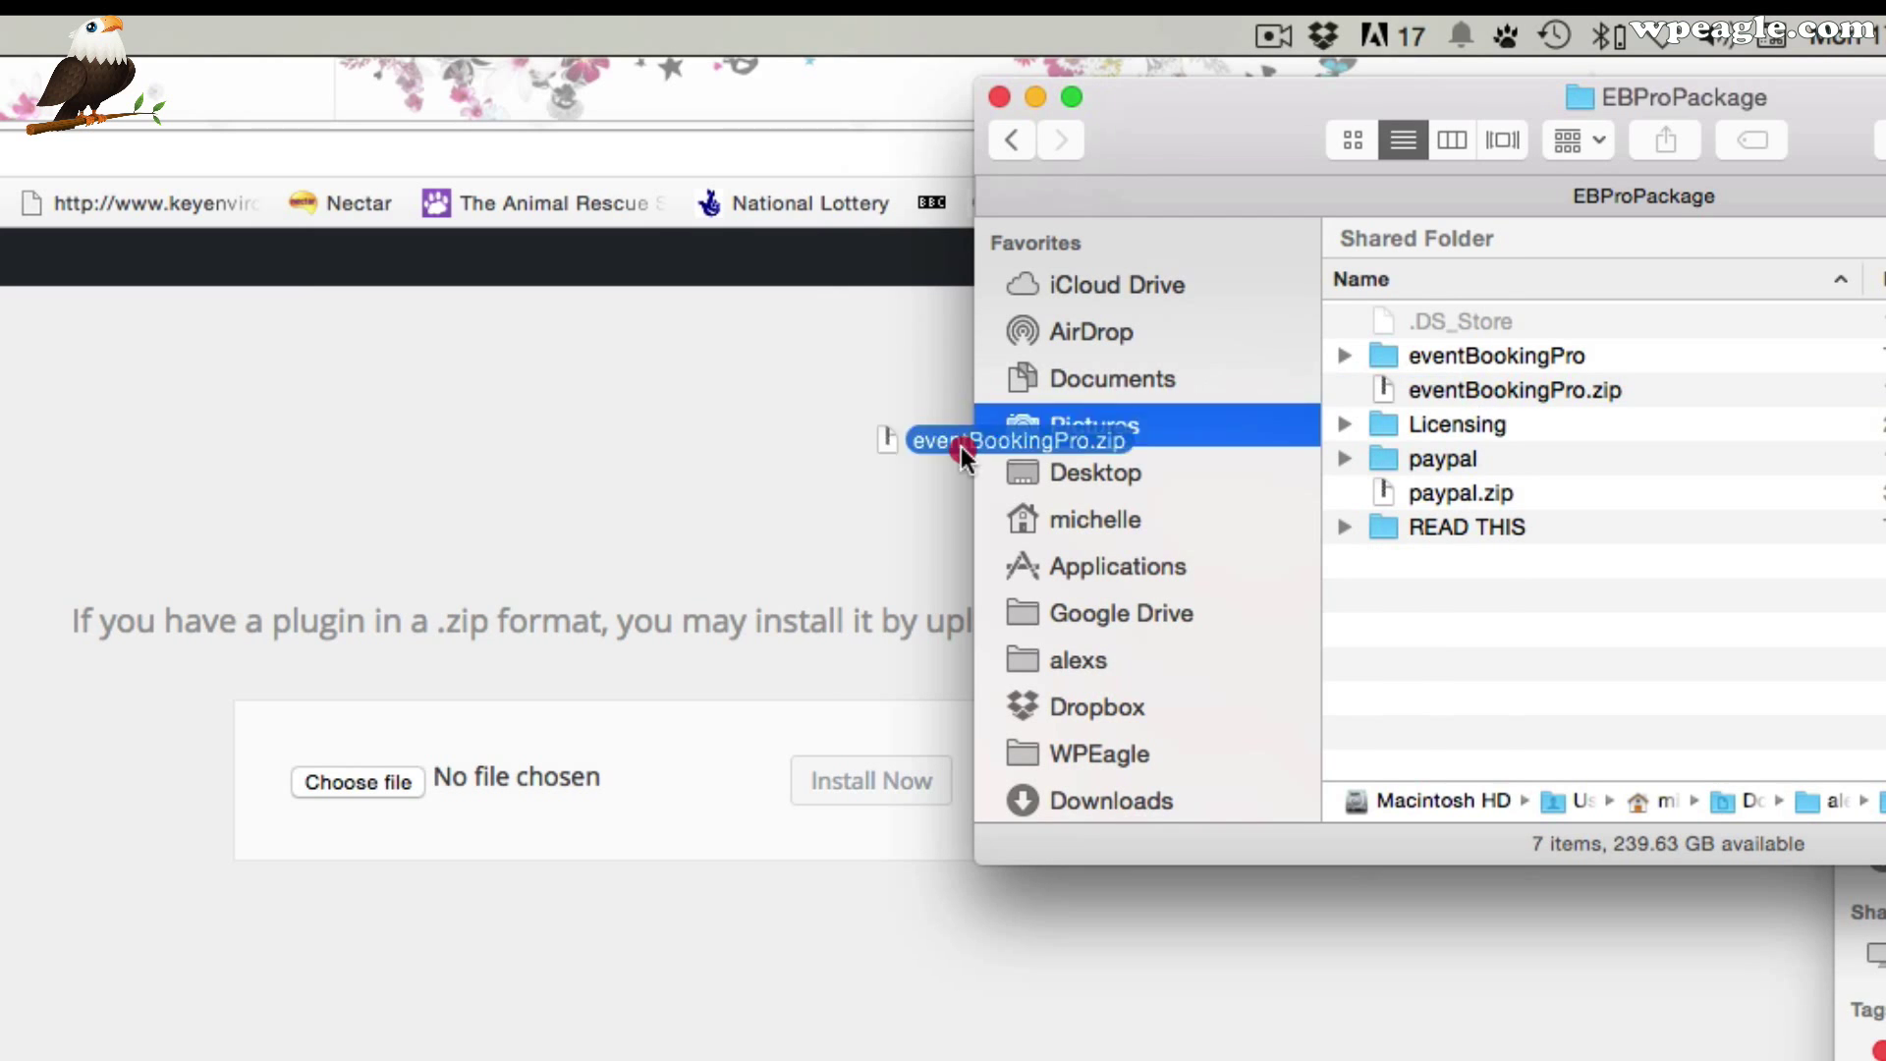
pyautogui.moveTo(963, 452); pyautogui.dragTo(532, 782)
pyautogui.click(873, 785)
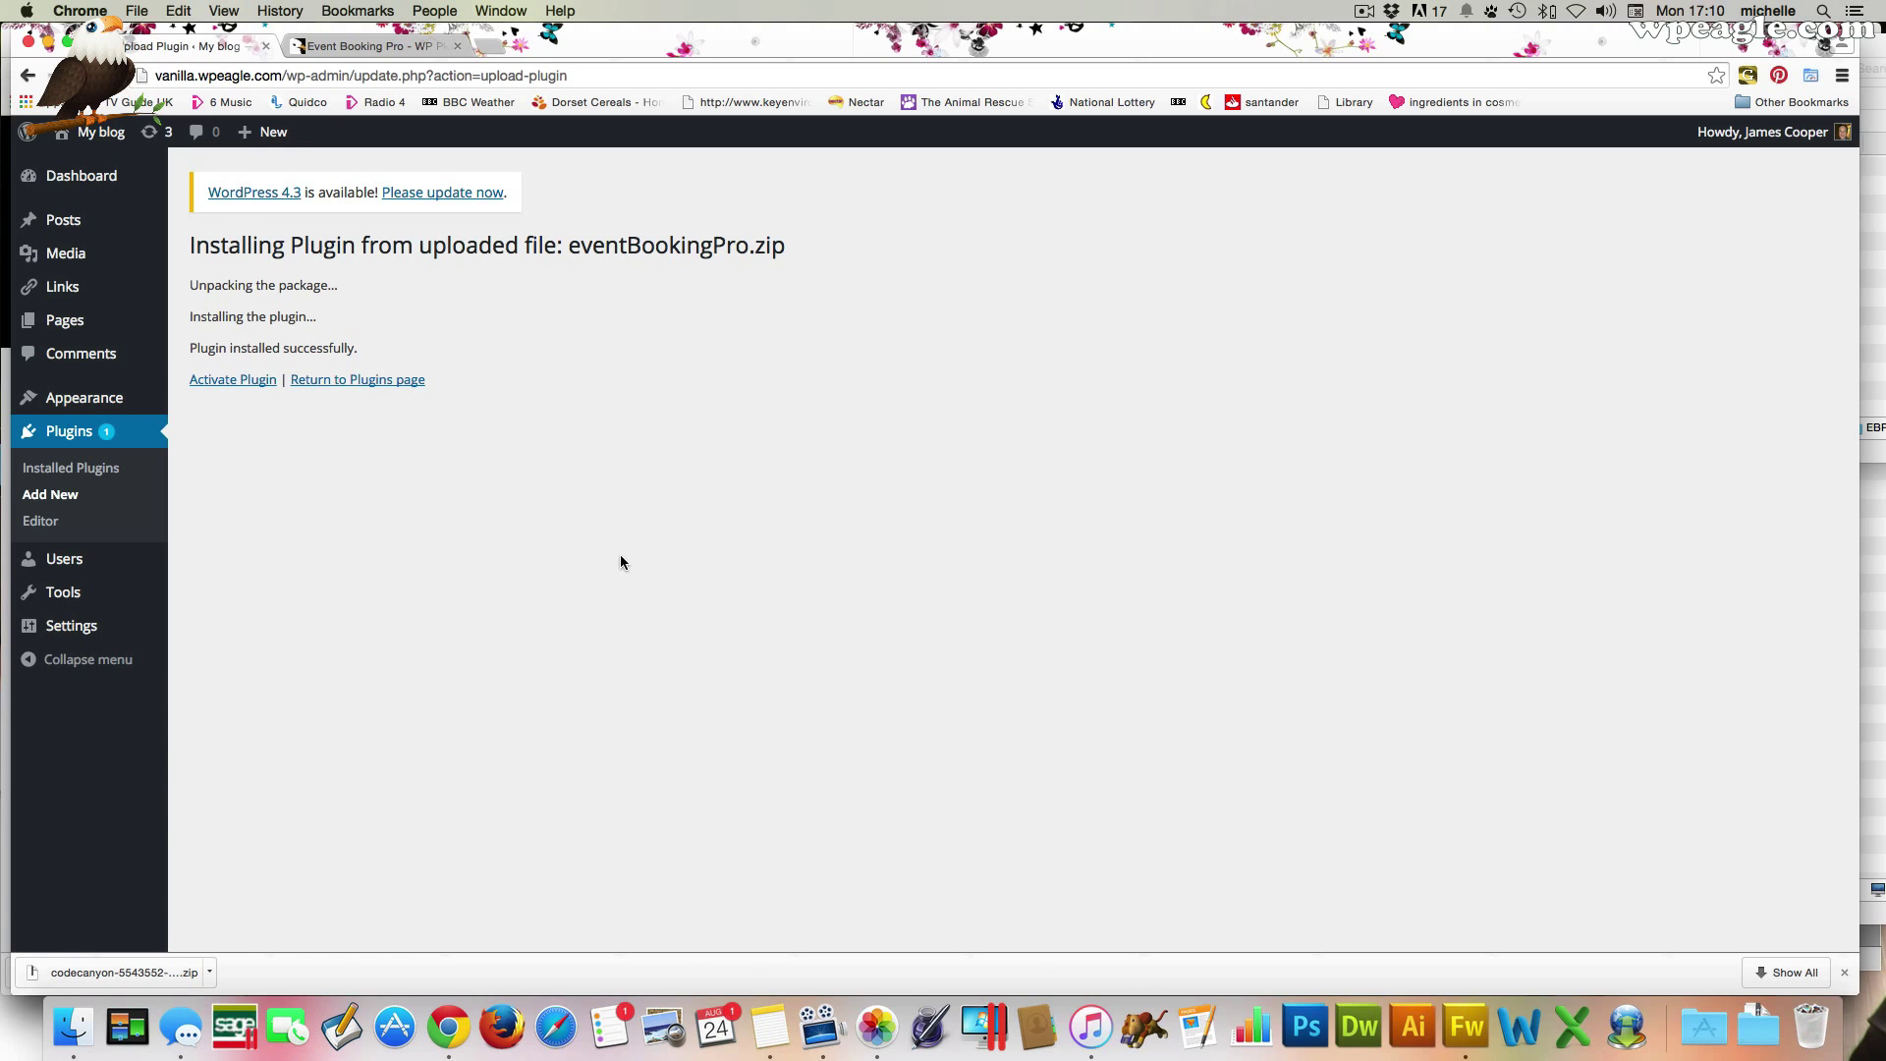
# Activate Event Booking Pro and open its Events (EBP) manager dashboard
pyautogui.click(222, 380)
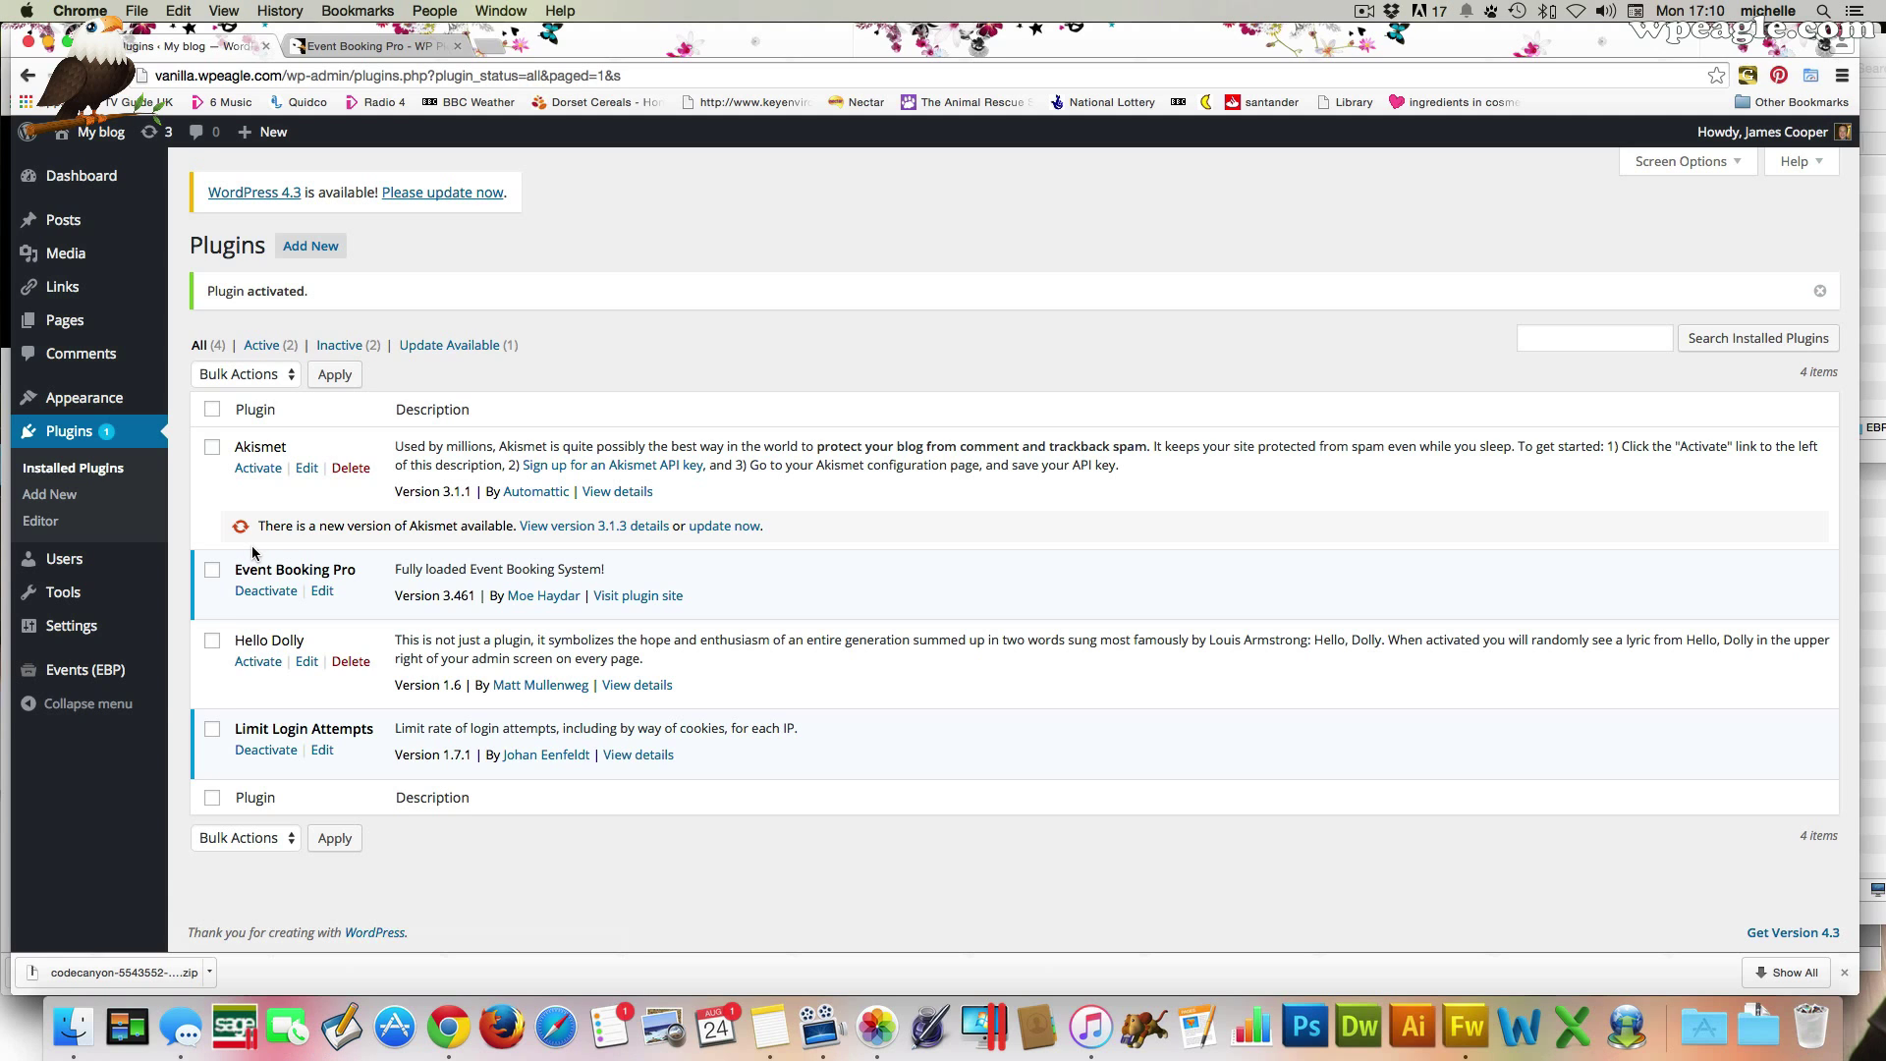
pyautogui.click(116, 672)
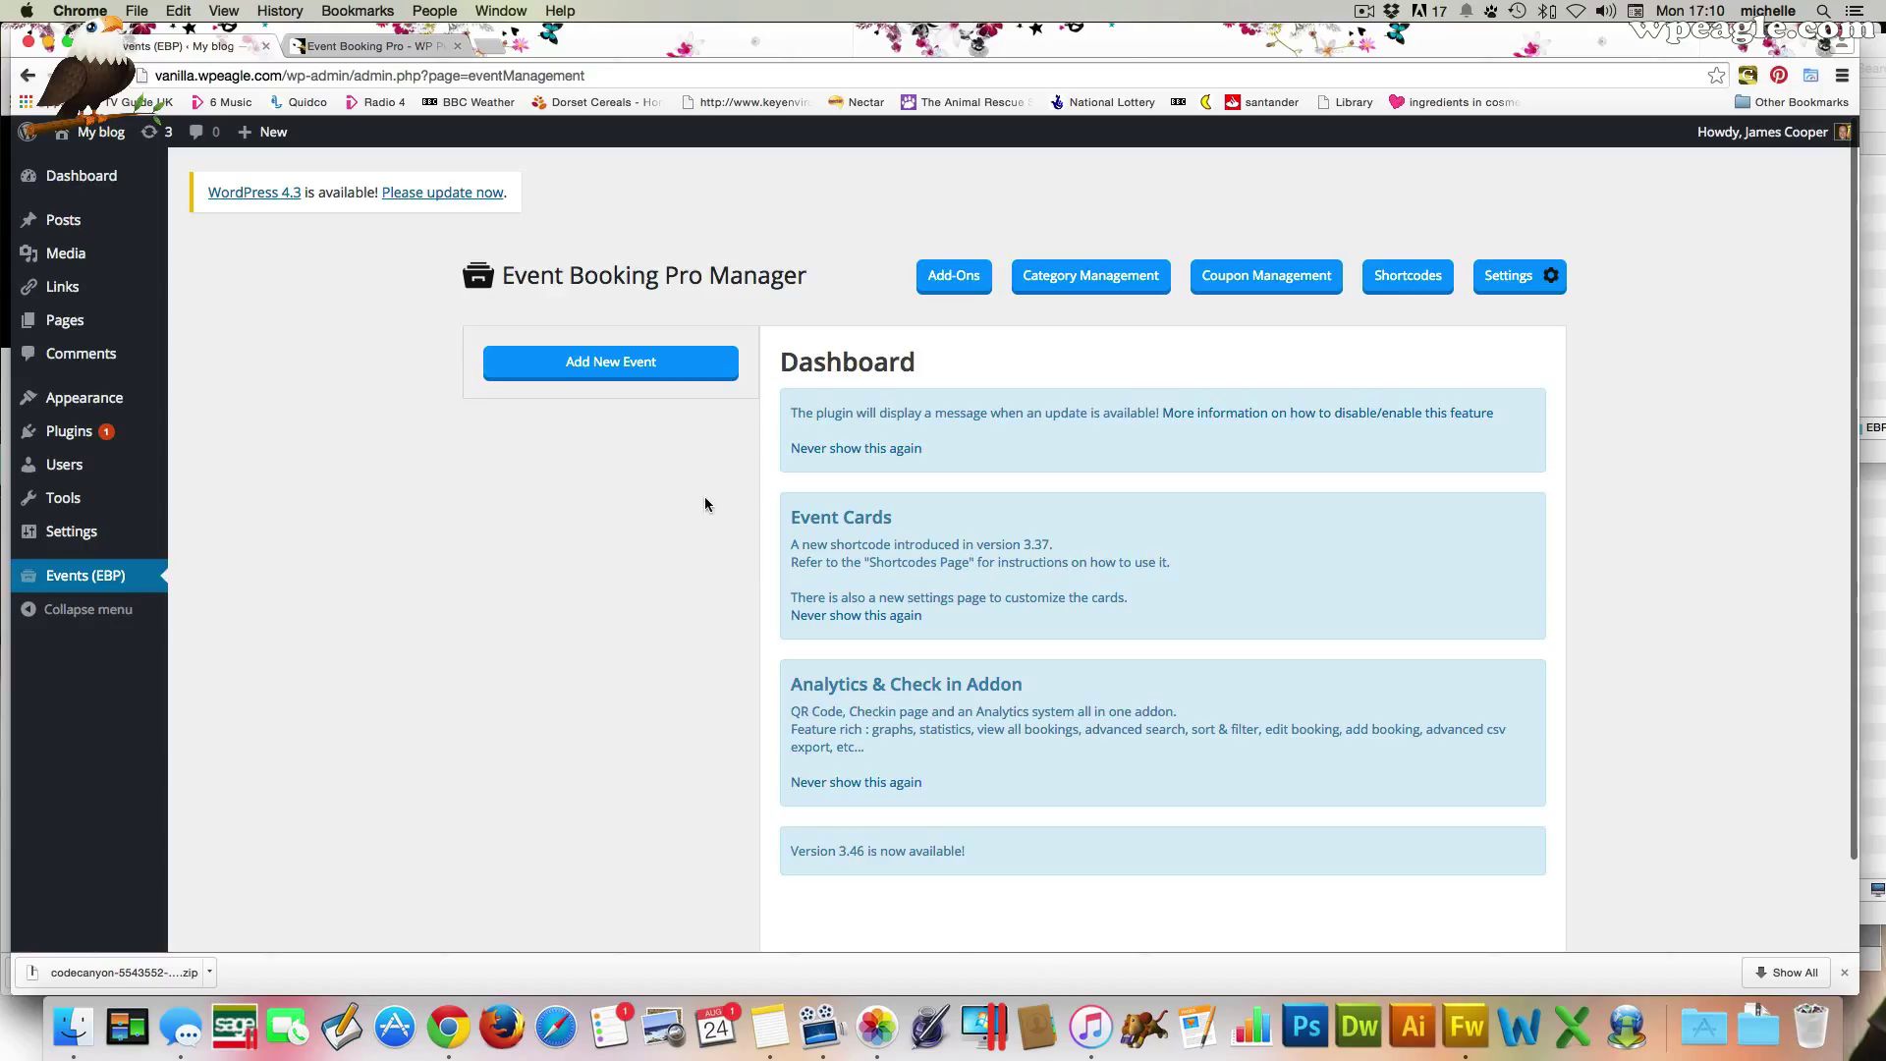
# Create a new event and set its start and end dates to 1 October 2015
pyautogui.click(634, 365)
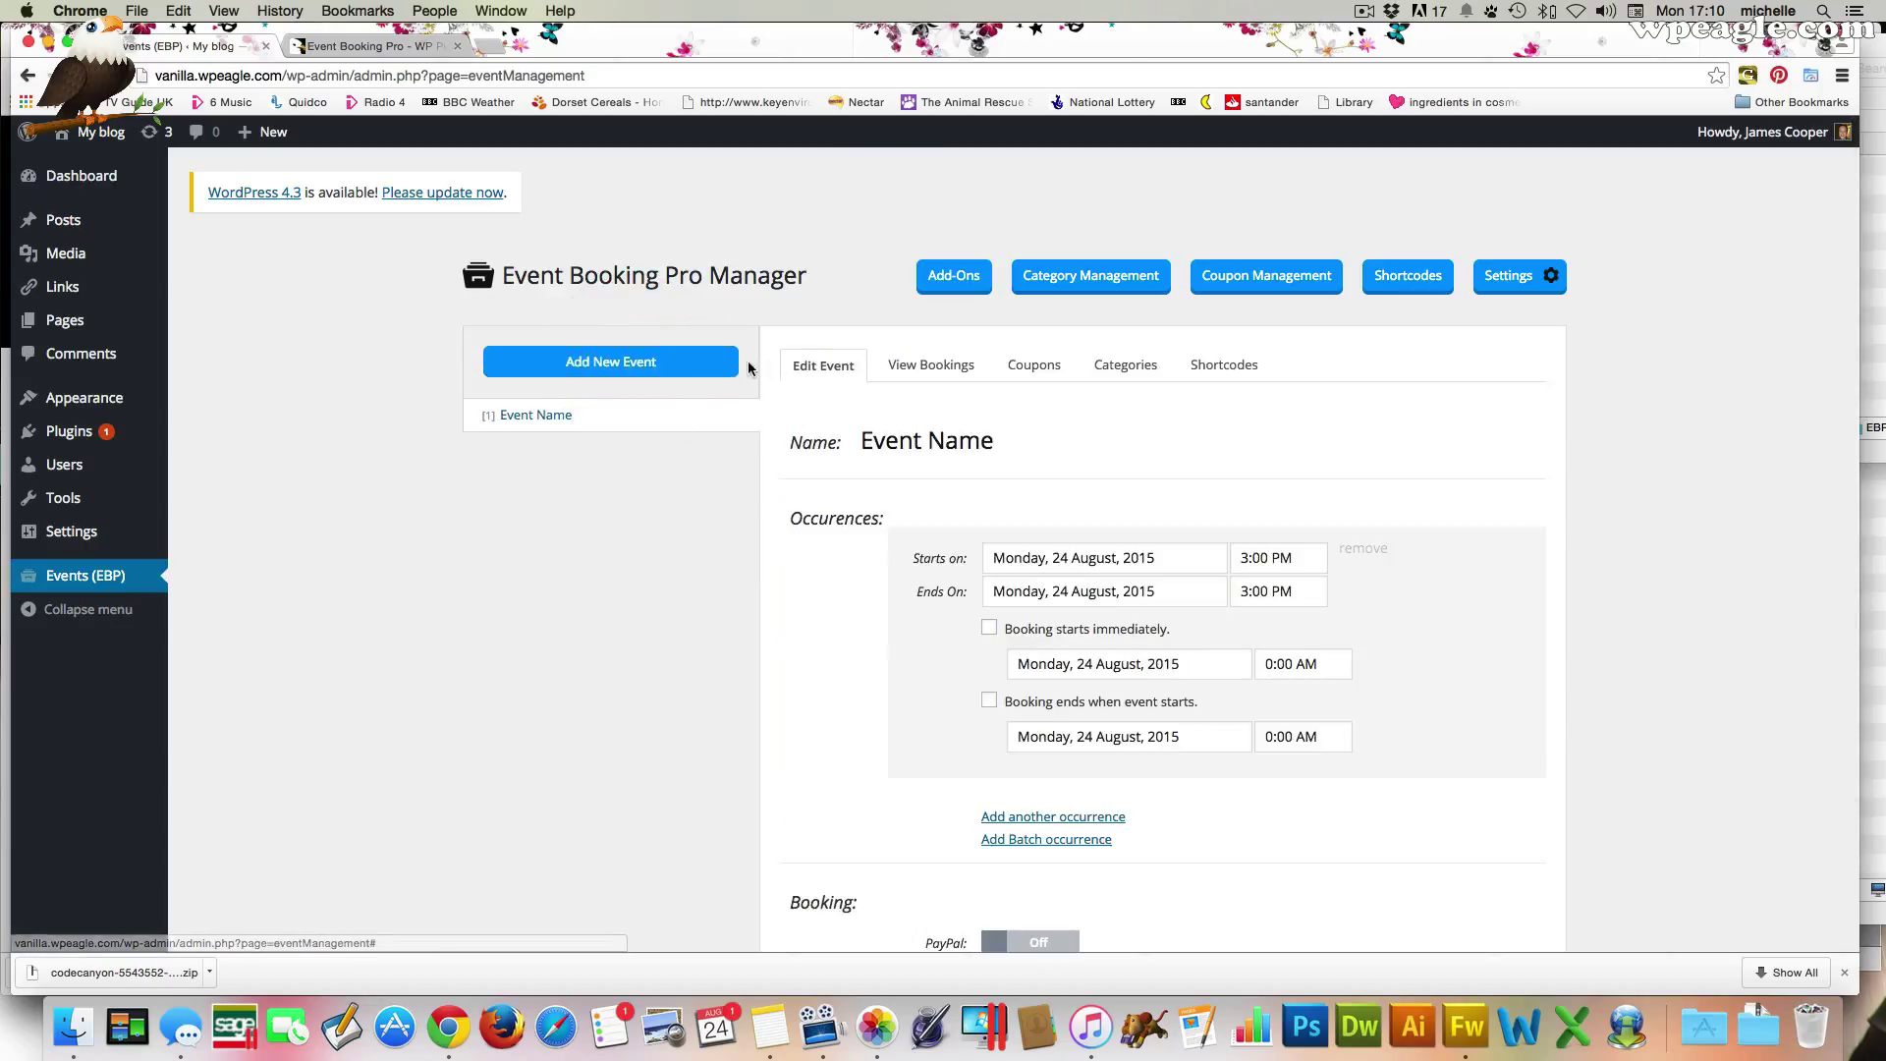
pyautogui.scroll(-3, 1122, 464)
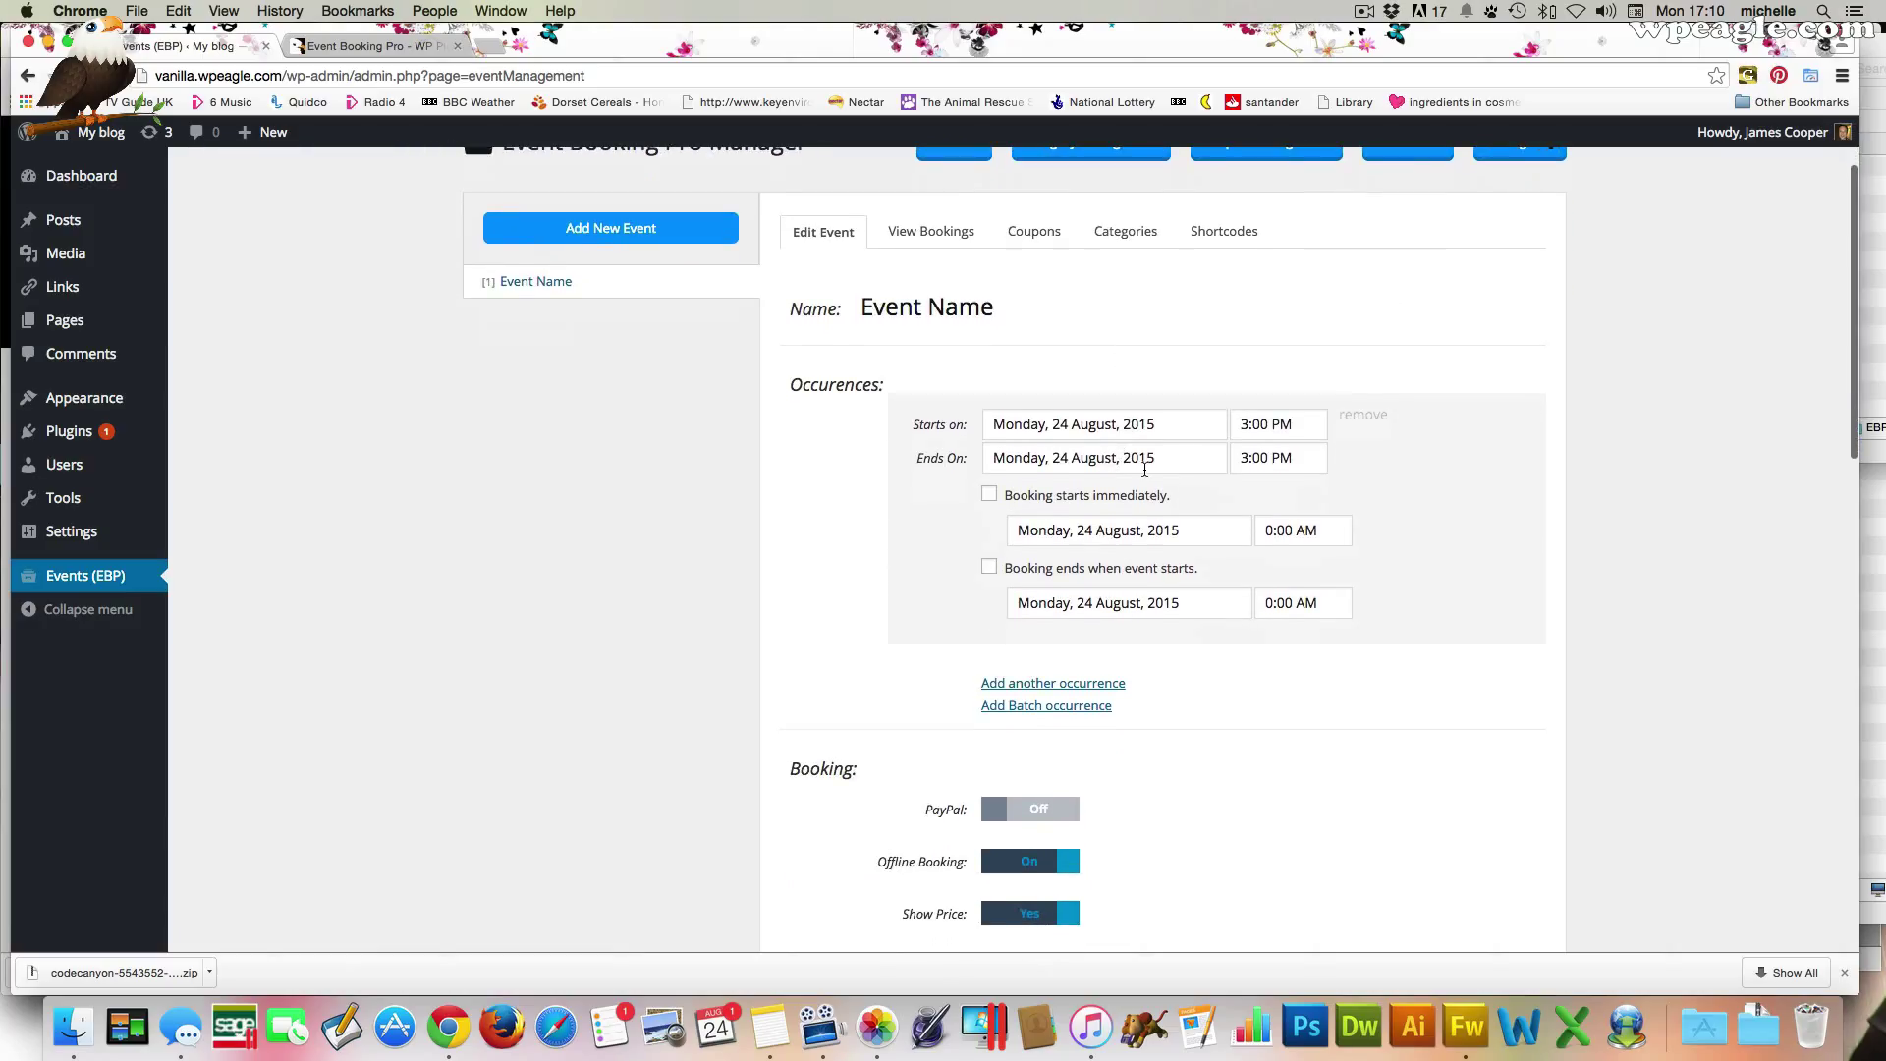
pyautogui.click(1088, 428)
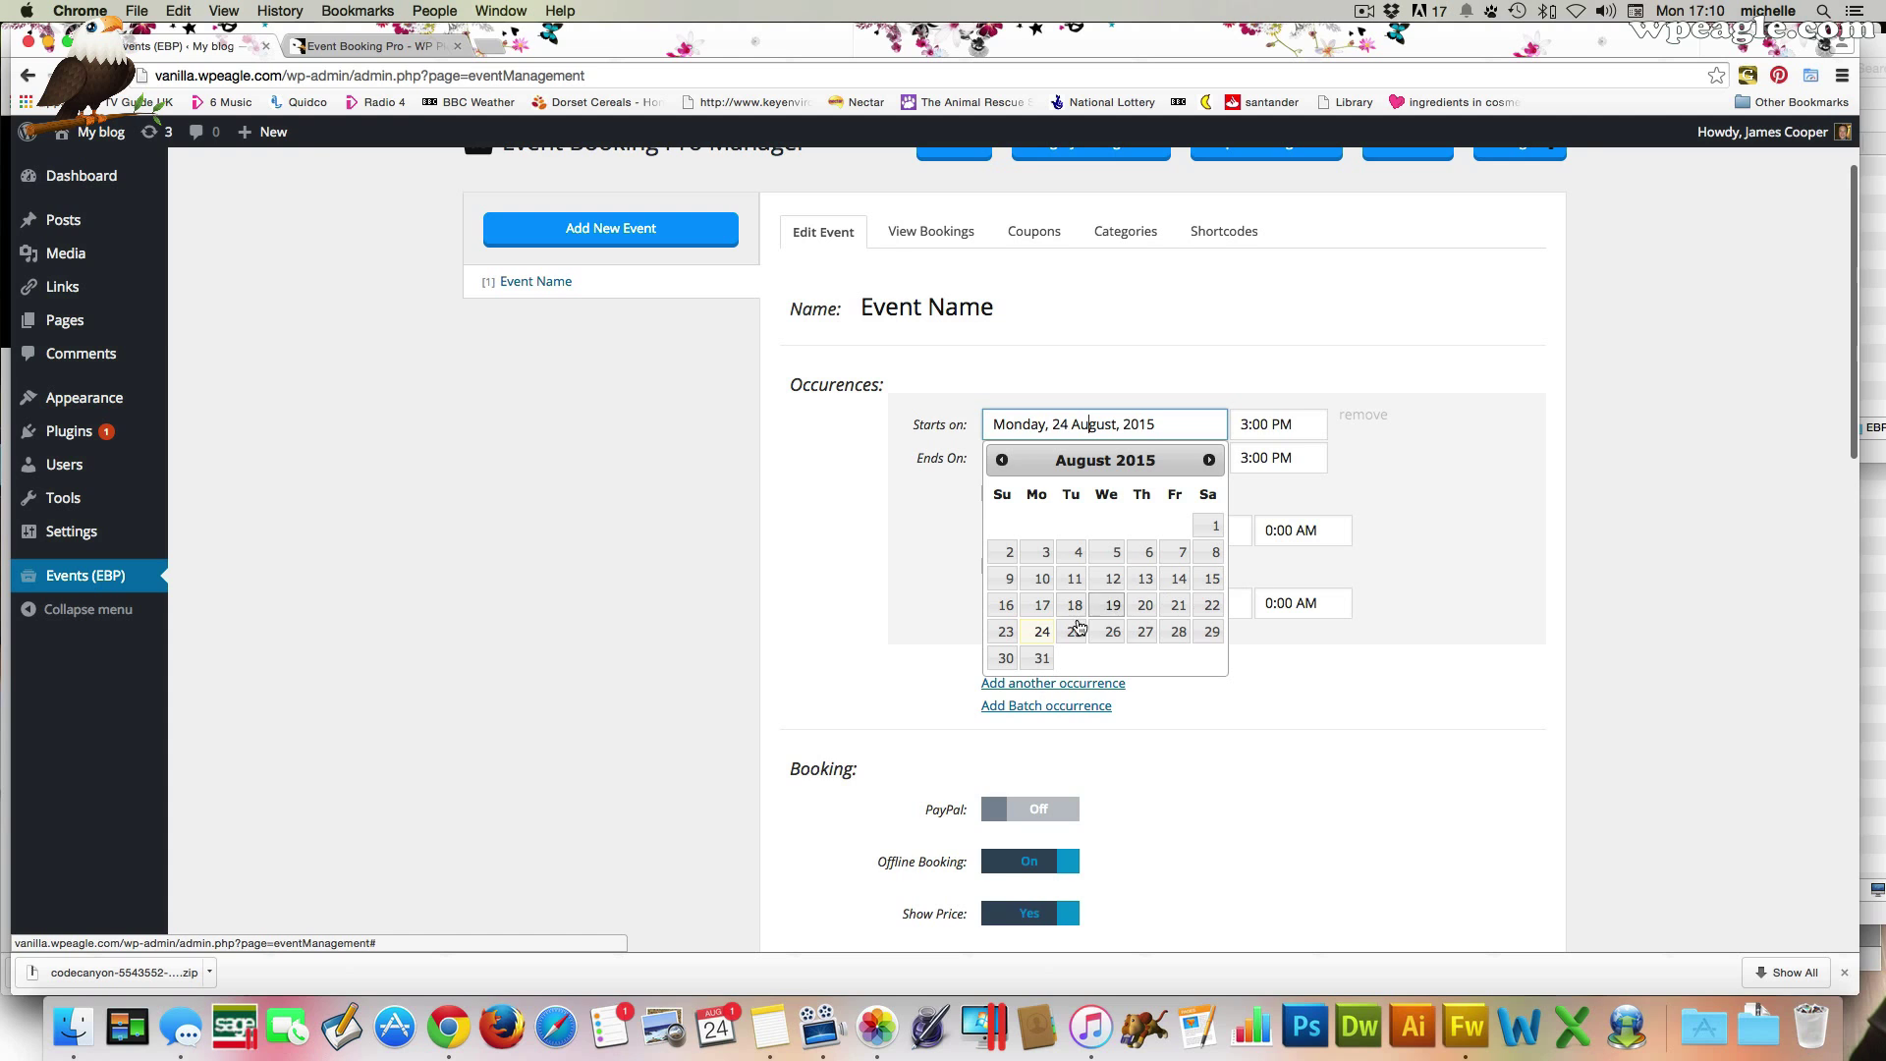
pyautogui.click(1209, 460)
pyautogui.click(1208, 460)
pyautogui.click(1147, 526)
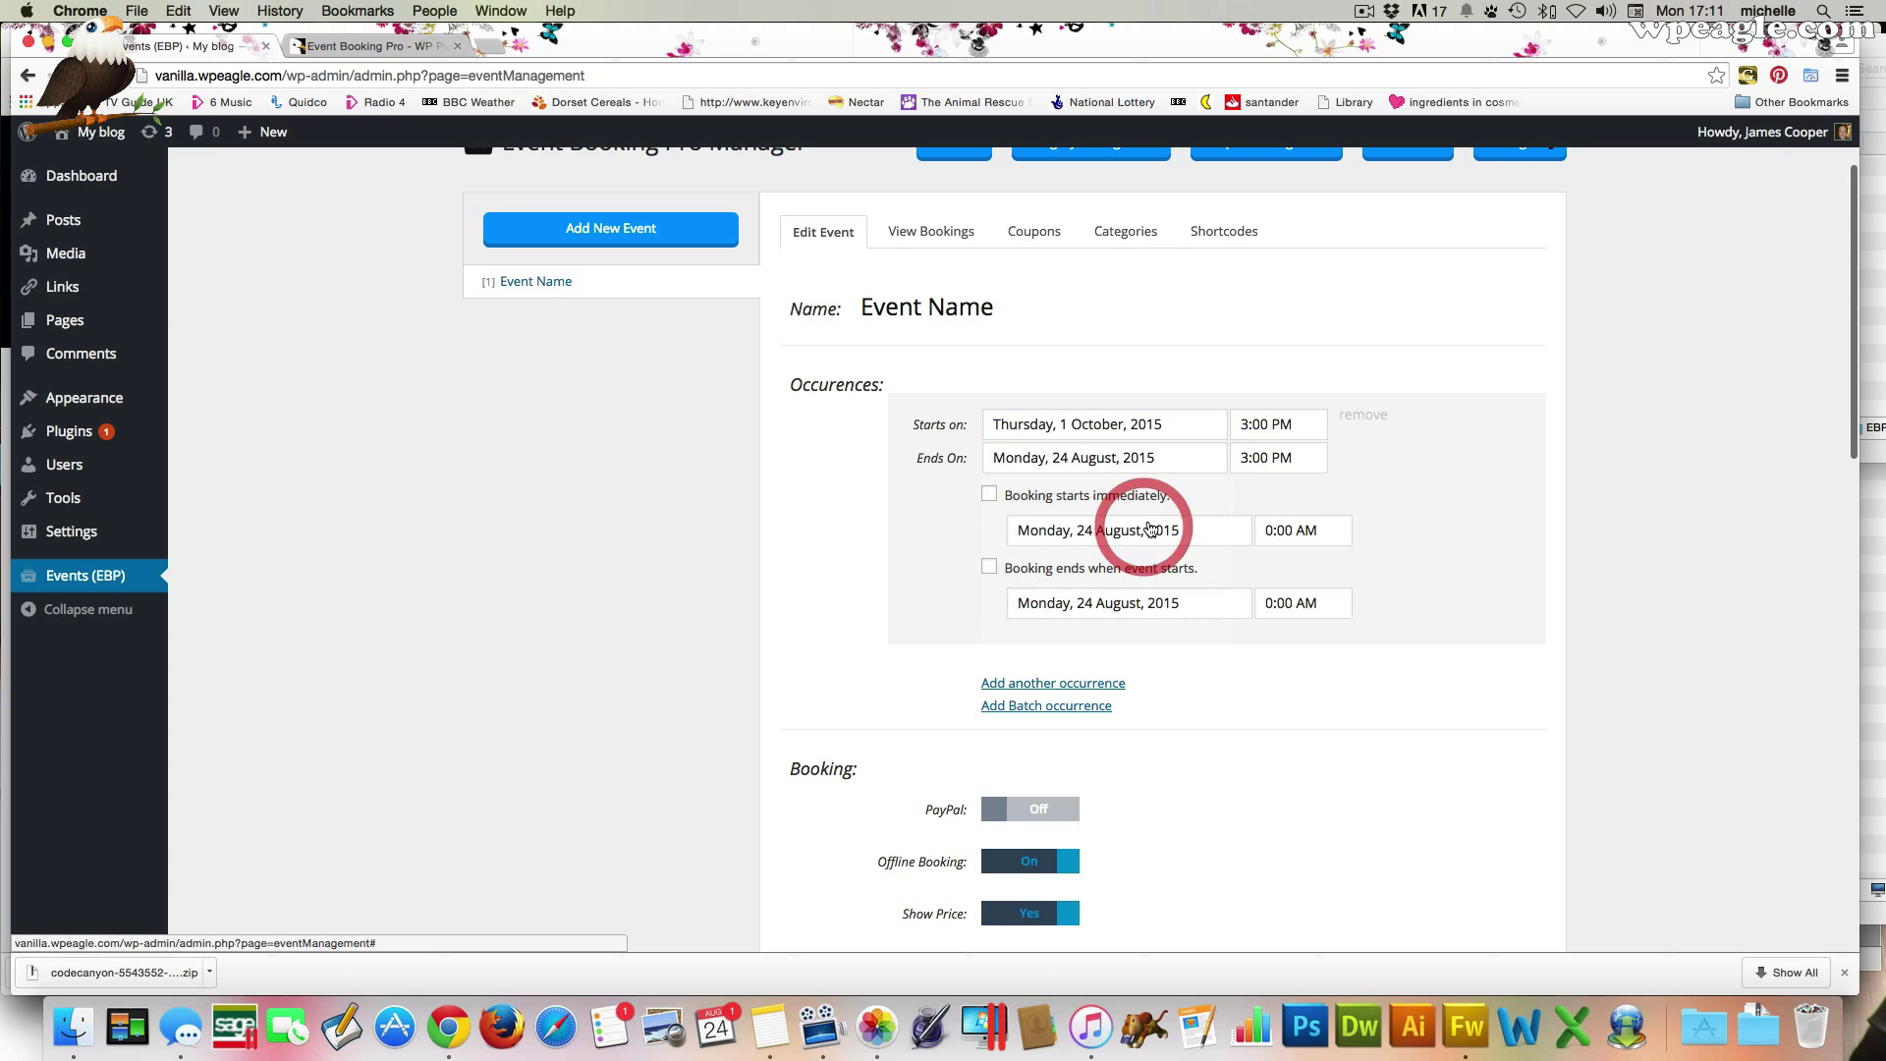
pyautogui.click(1111, 462)
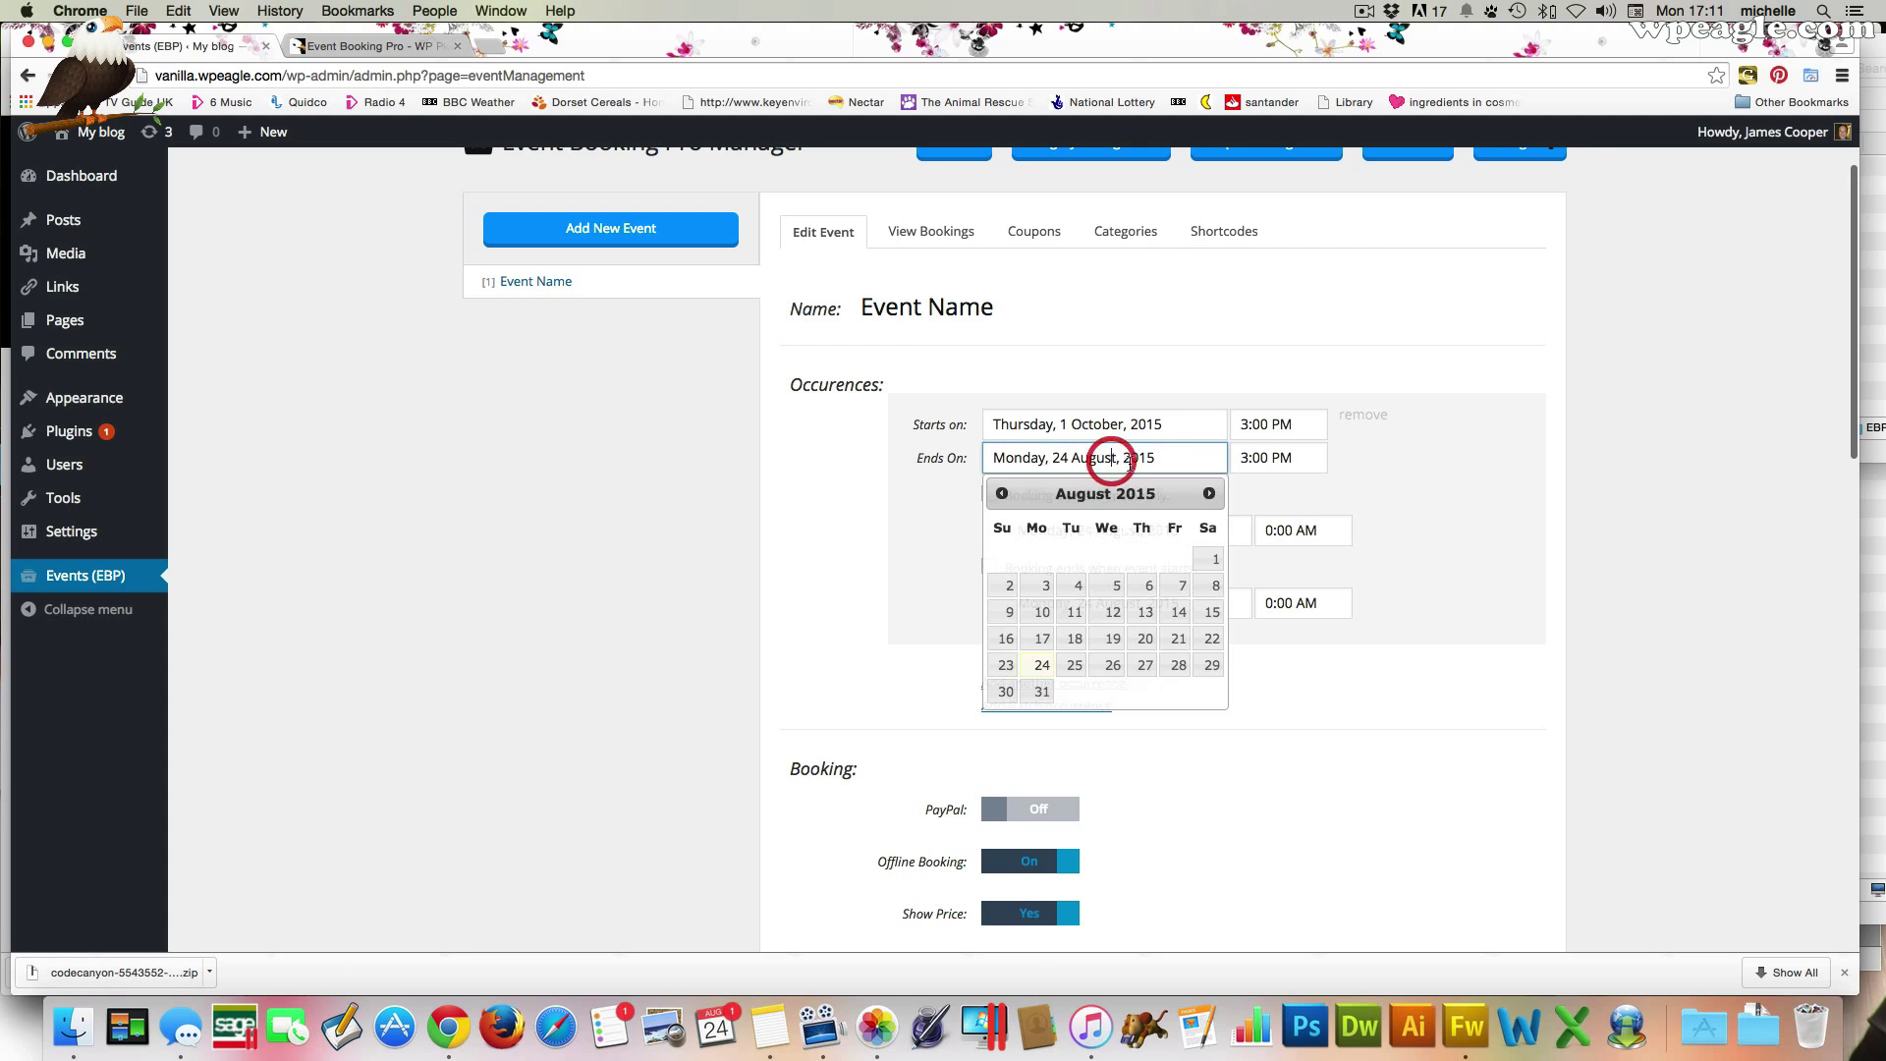
pyautogui.click(1209, 494)
pyautogui.click(1208, 495)
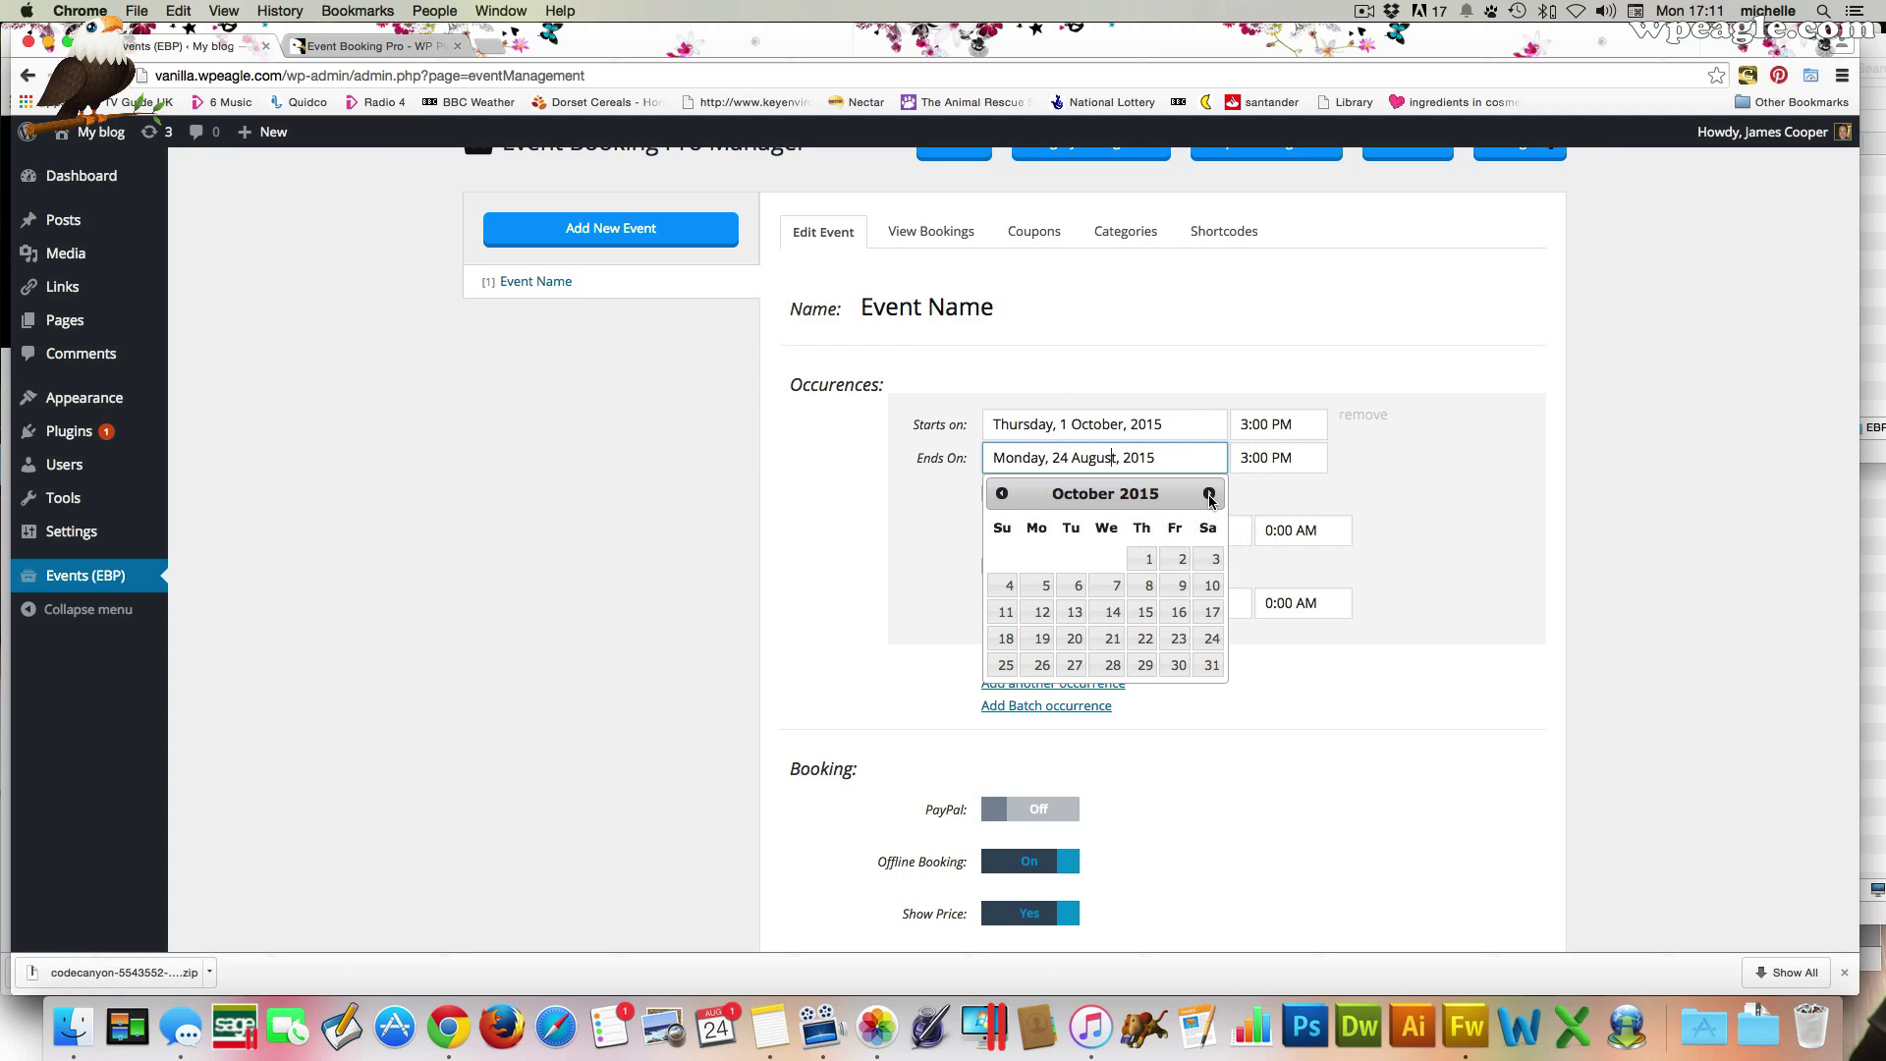
pyautogui.click(1146, 559)
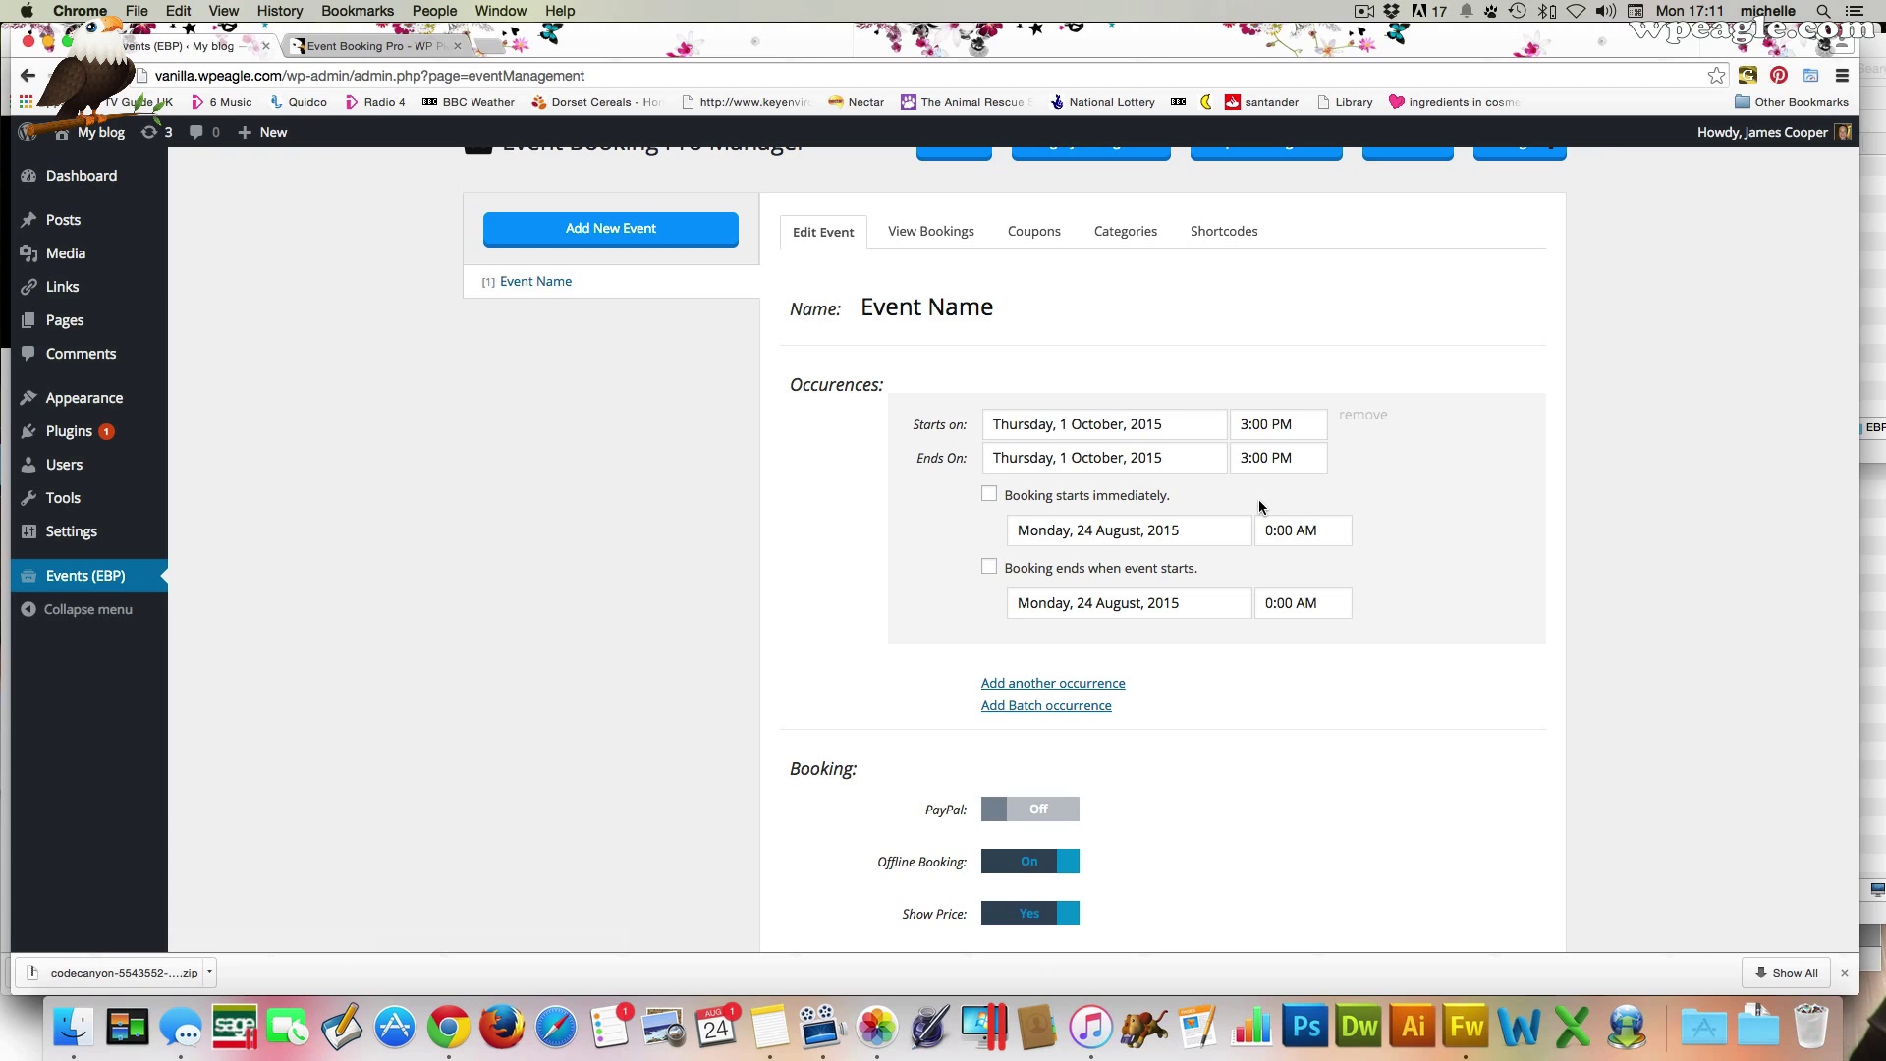
# Set the event's start time to 8:00 AM and end time to 4:00 PM
pyautogui.click(1270, 423)
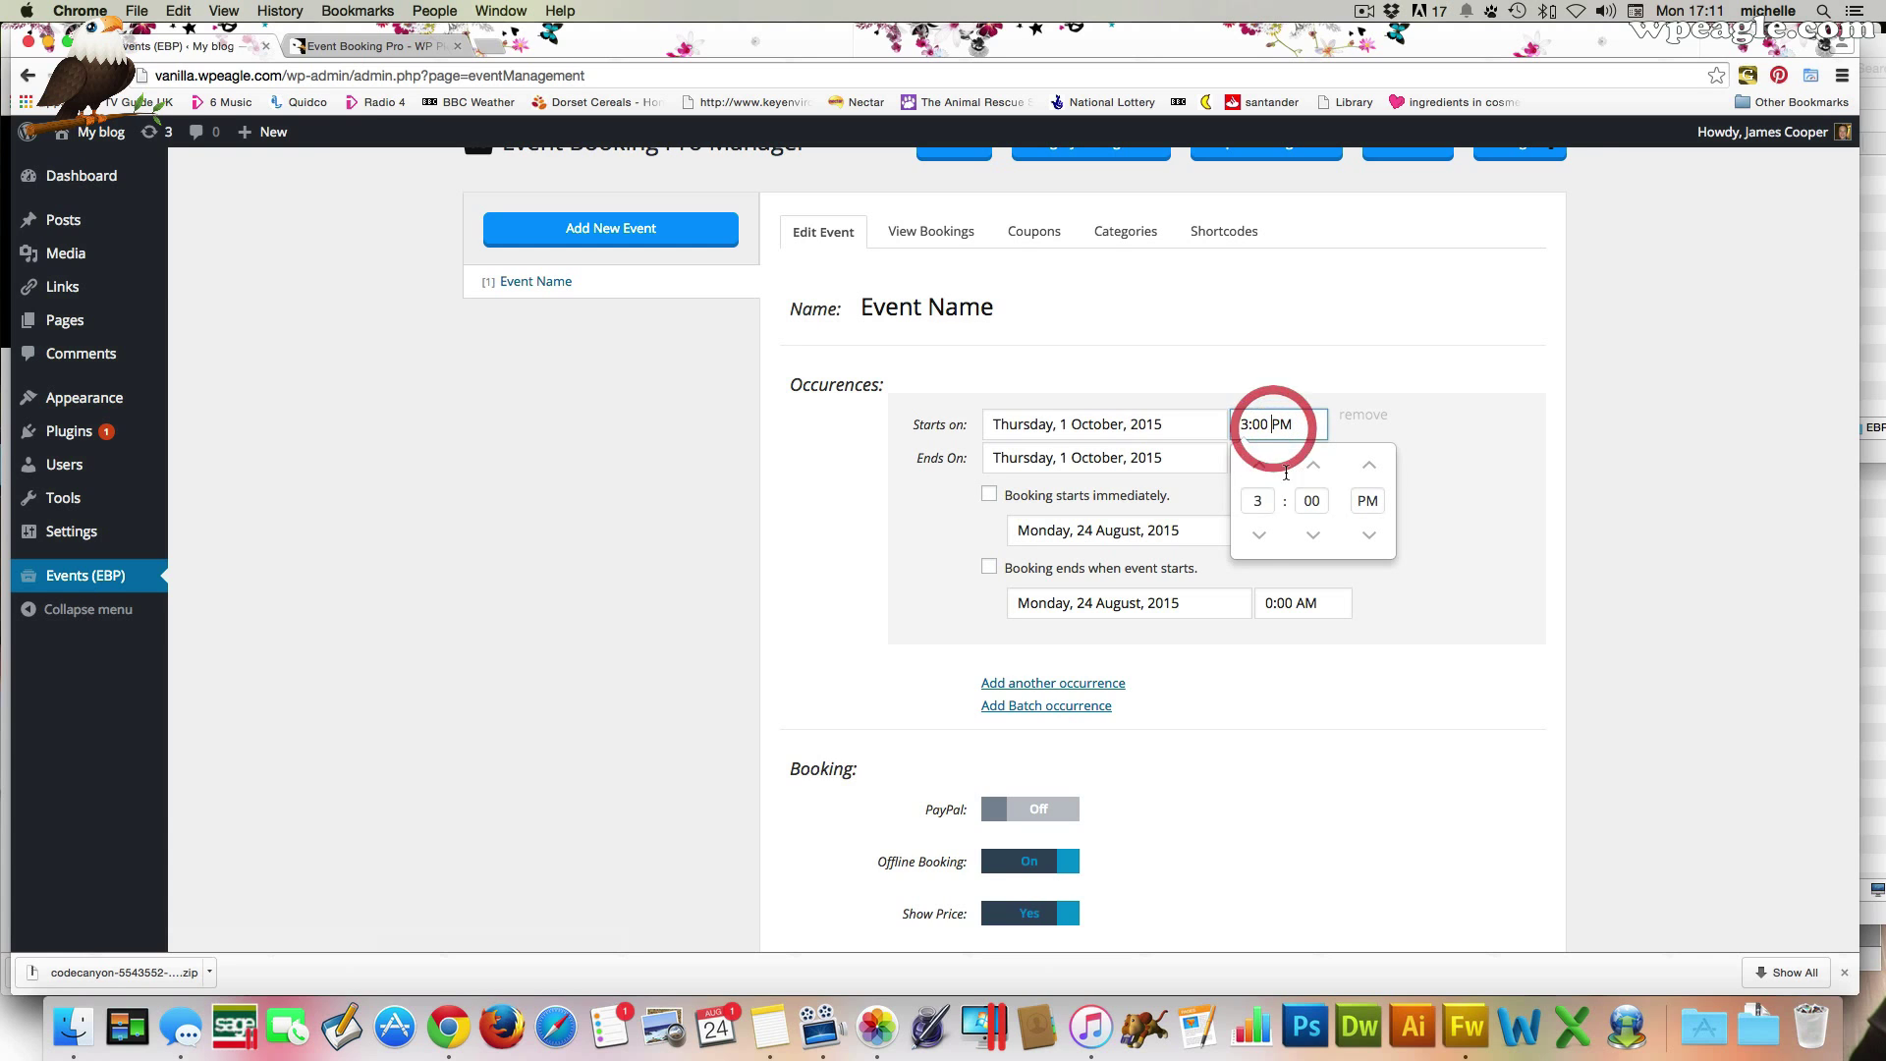
pyautogui.click(1259, 536)
pyautogui.click(1259, 535)
pyautogui.click(1260, 535)
pyautogui.click(1259, 536)
pyautogui.click(1259, 535)
pyautogui.click(1259, 536)
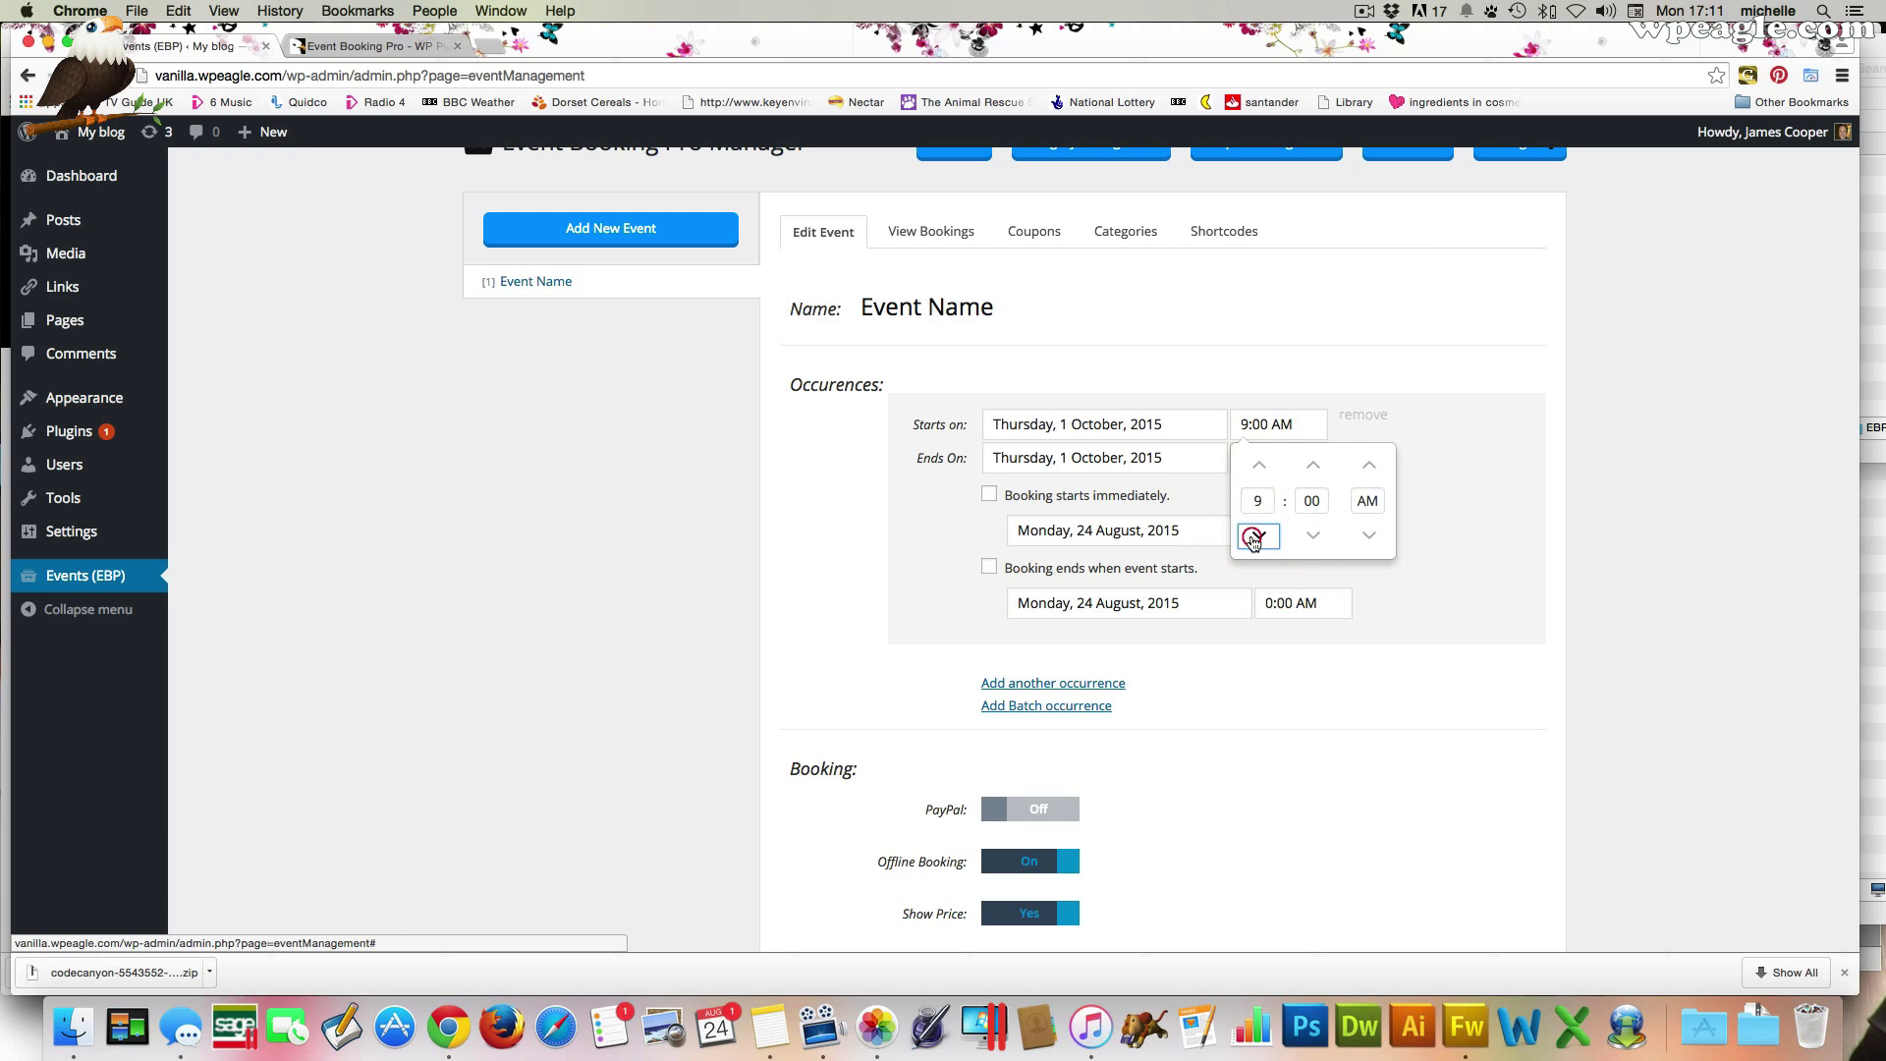
pyautogui.click(1260, 536)
pyautogui.click(1488, 420)
pyautogui.click(1277, 458)
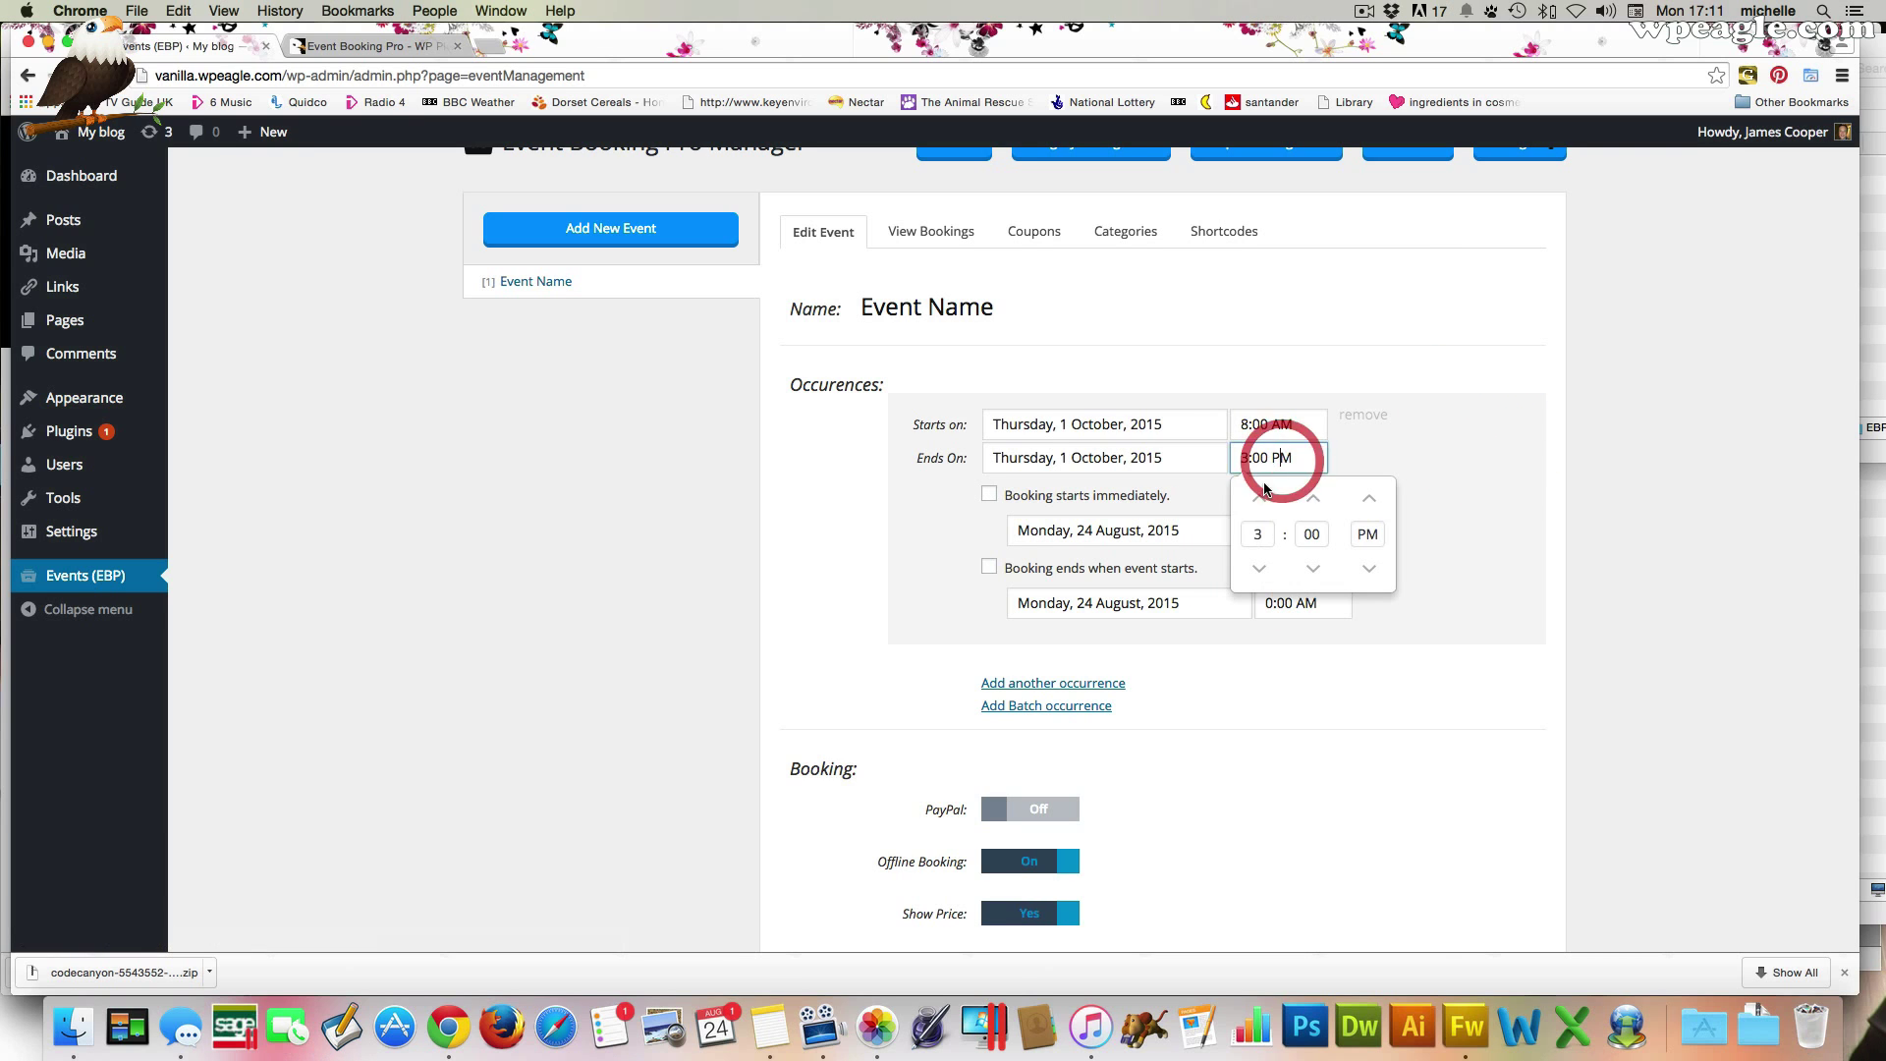
pyautogui.click(1259, 499)
pyautogui.click(1491, 462)
# Make bookings open immediately and close when the event starts
pyautogui.scroll(-2, 1399, 513)
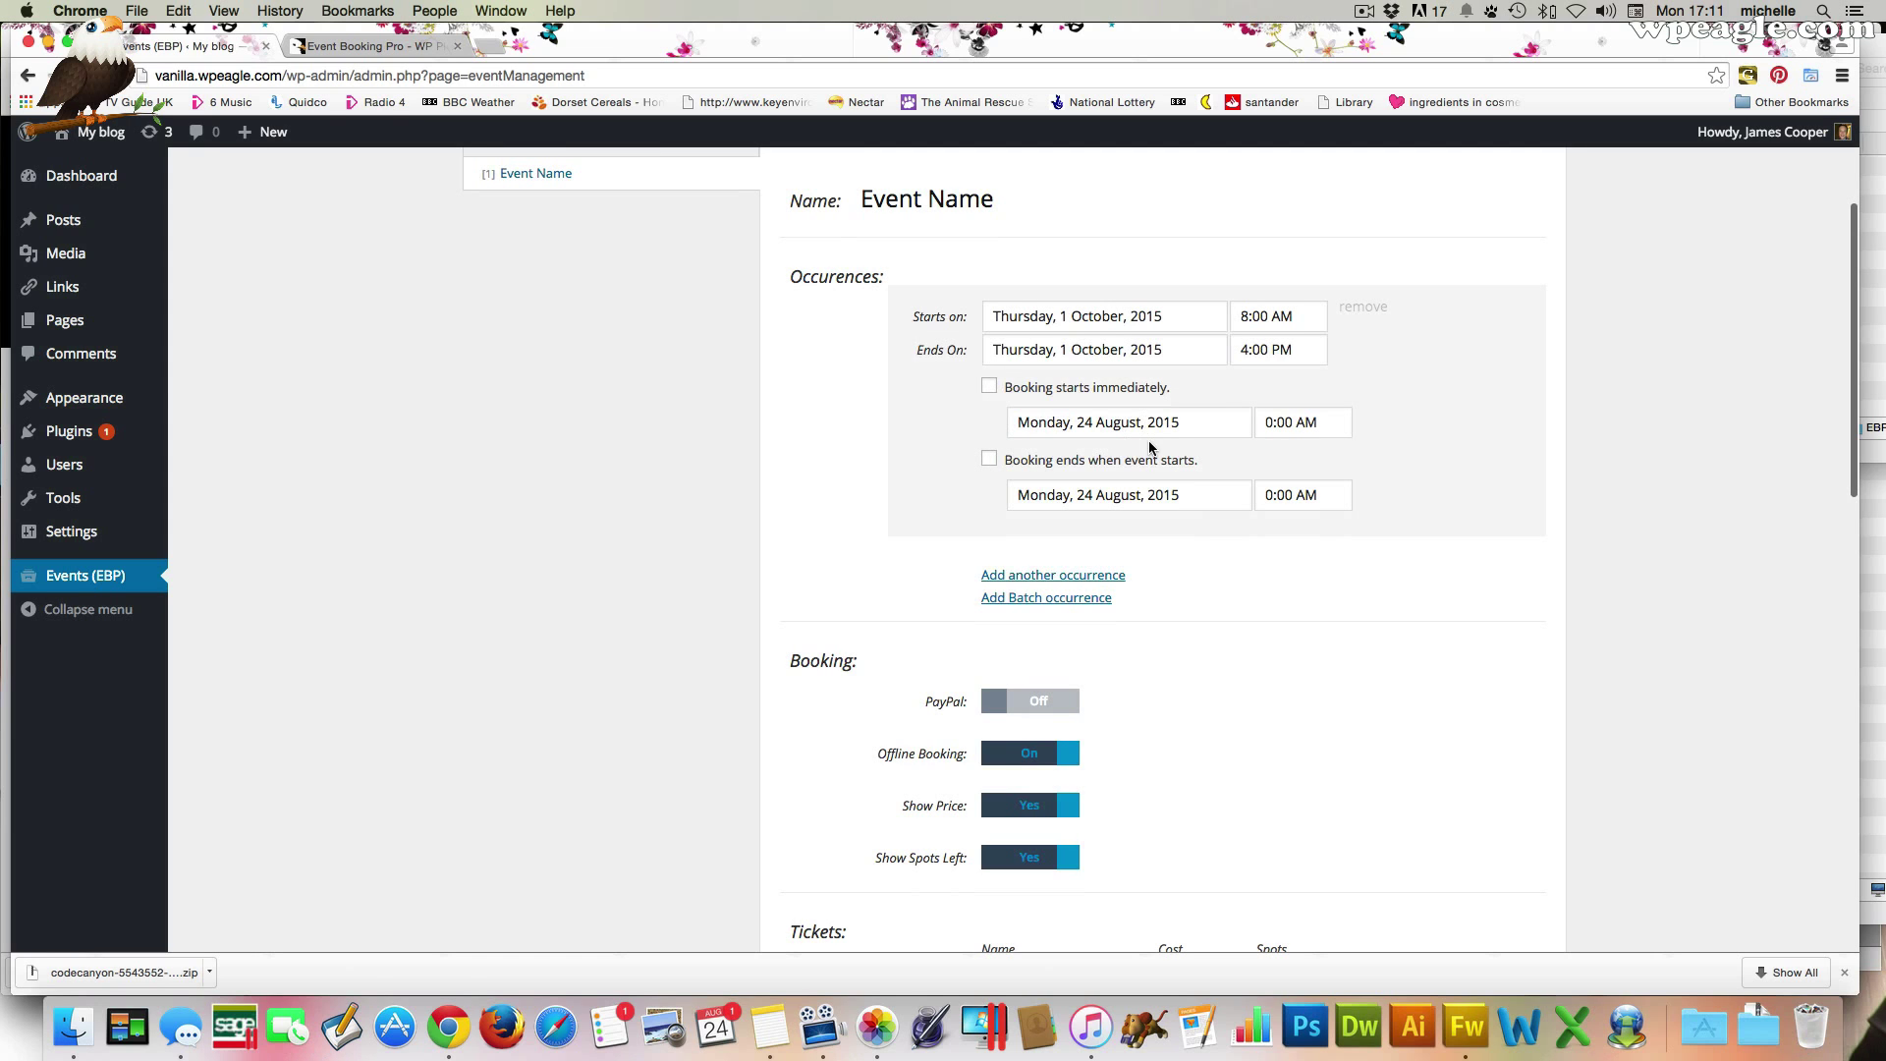
pyautogui.click(989, 386)
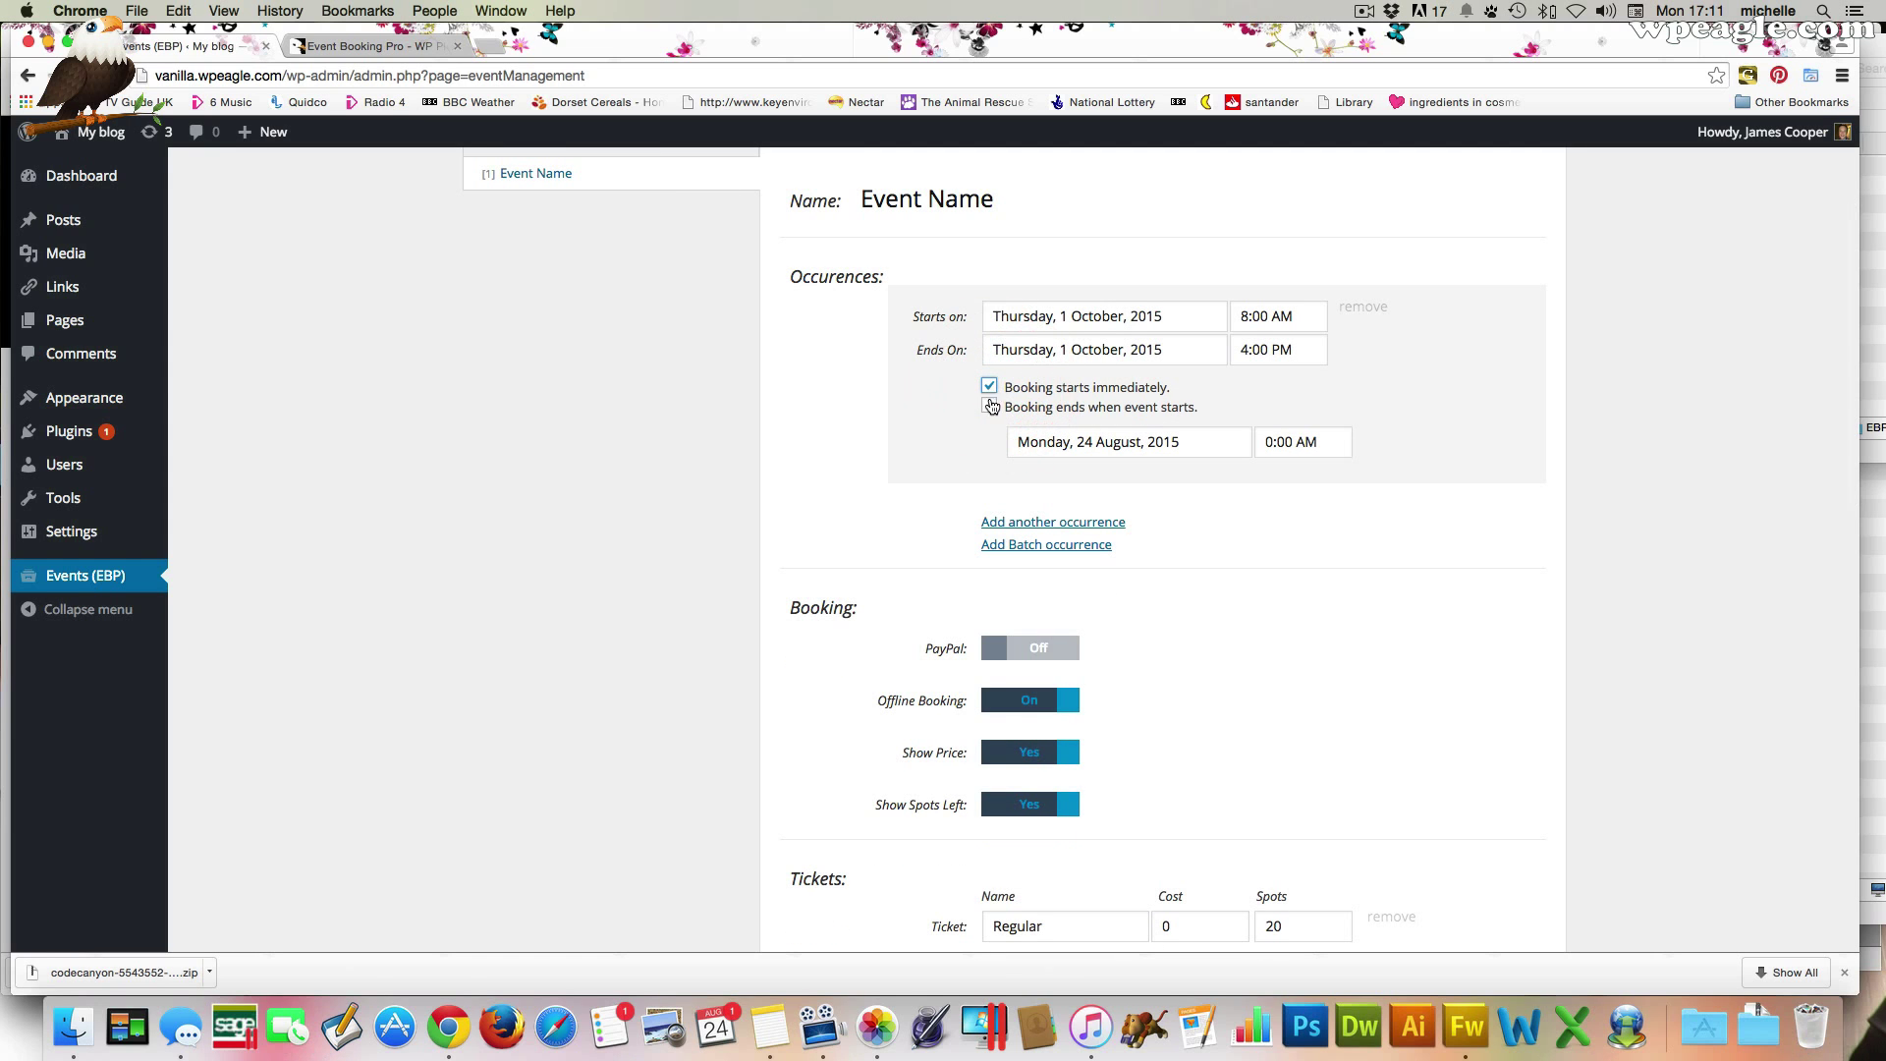
pyautogui.click(989, 408)
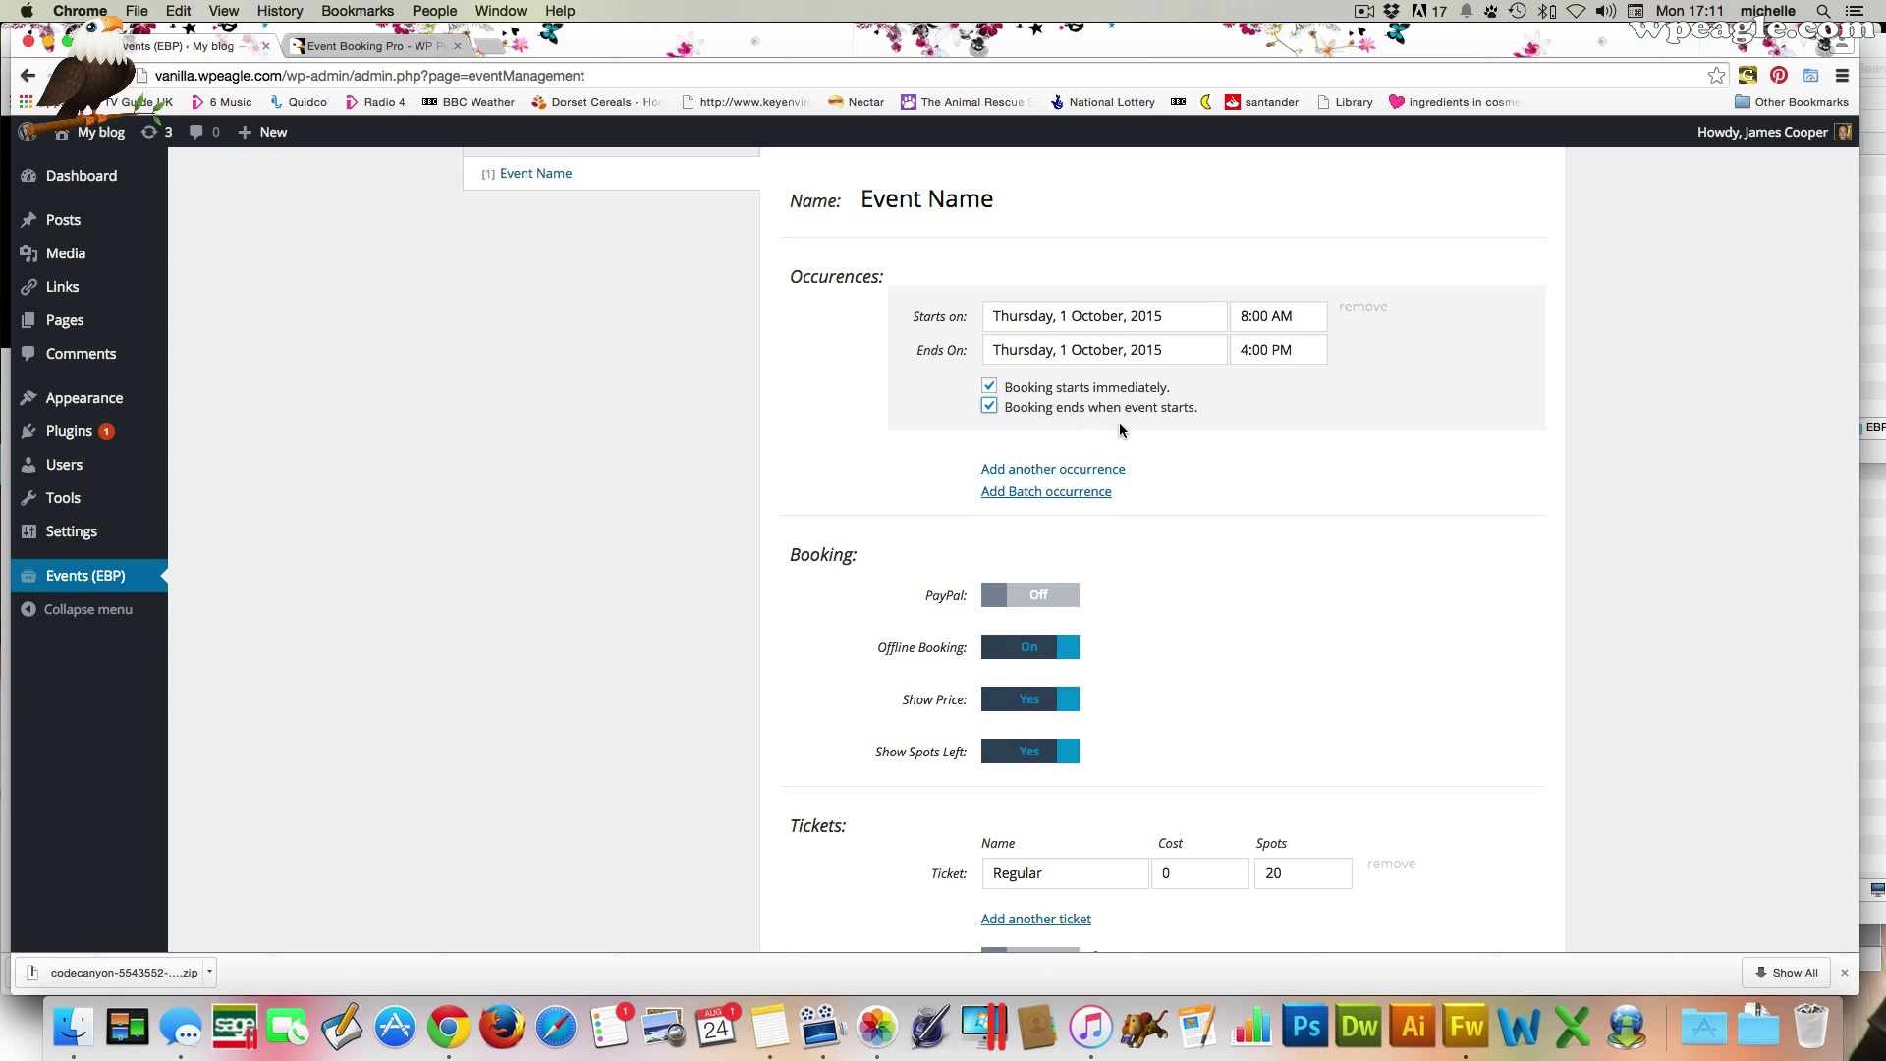
pyautogui.scroll(-1, 1124, 433)
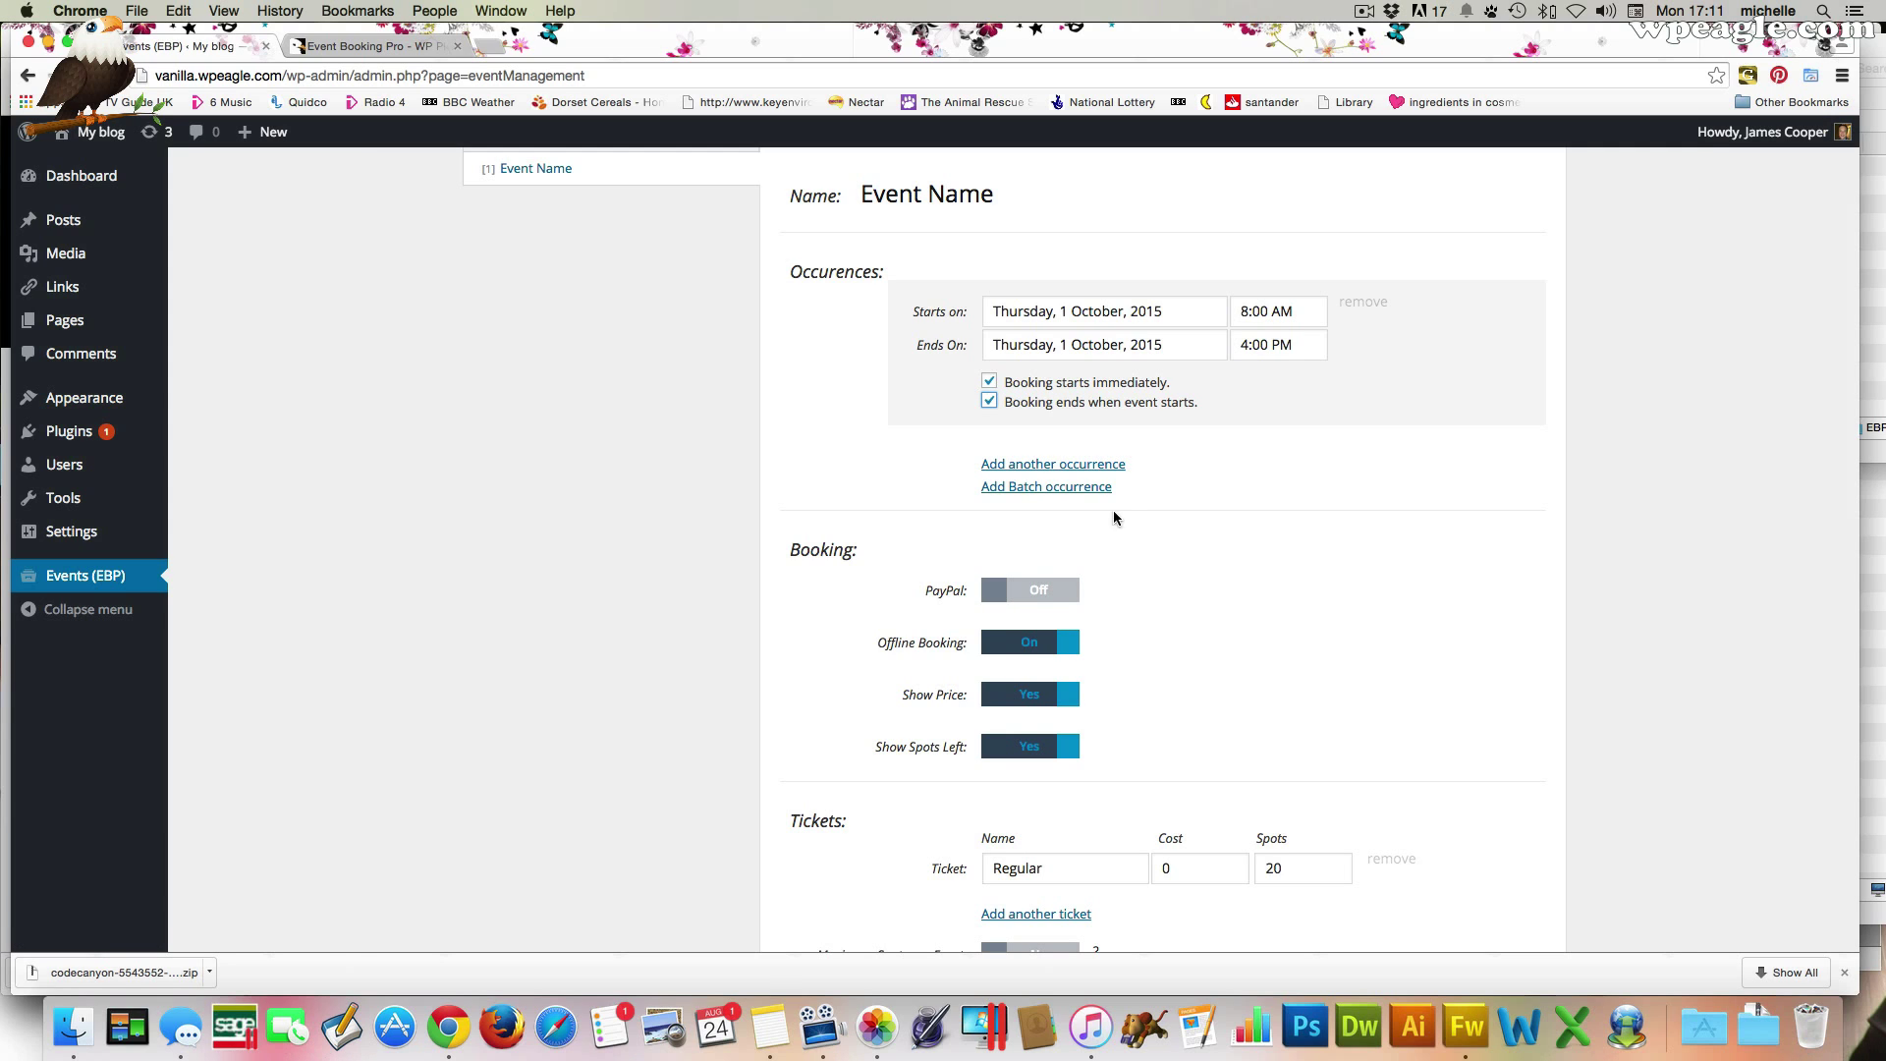
pyautogui.click(1080, 489)
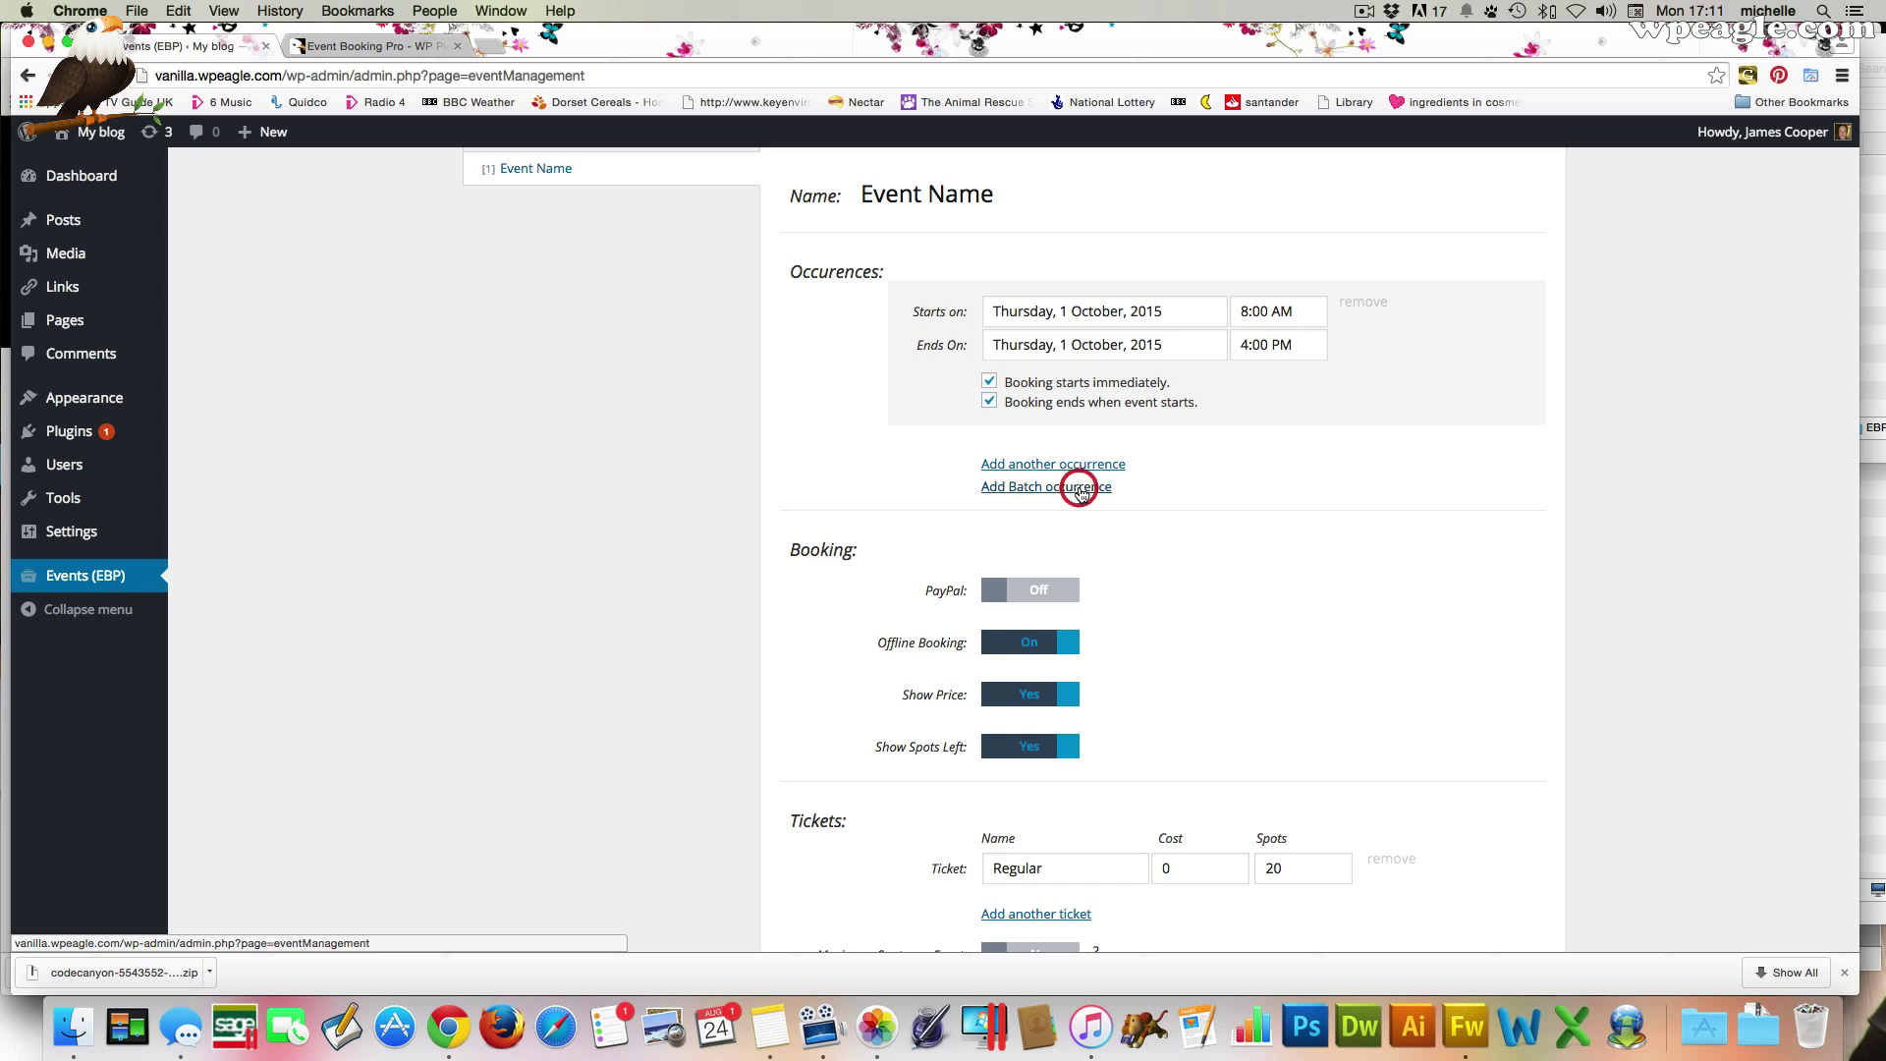
# Set the batch end date to 1 March 2016 and generate weekly Monday occurrences
pyautogui.click(1010, 520)
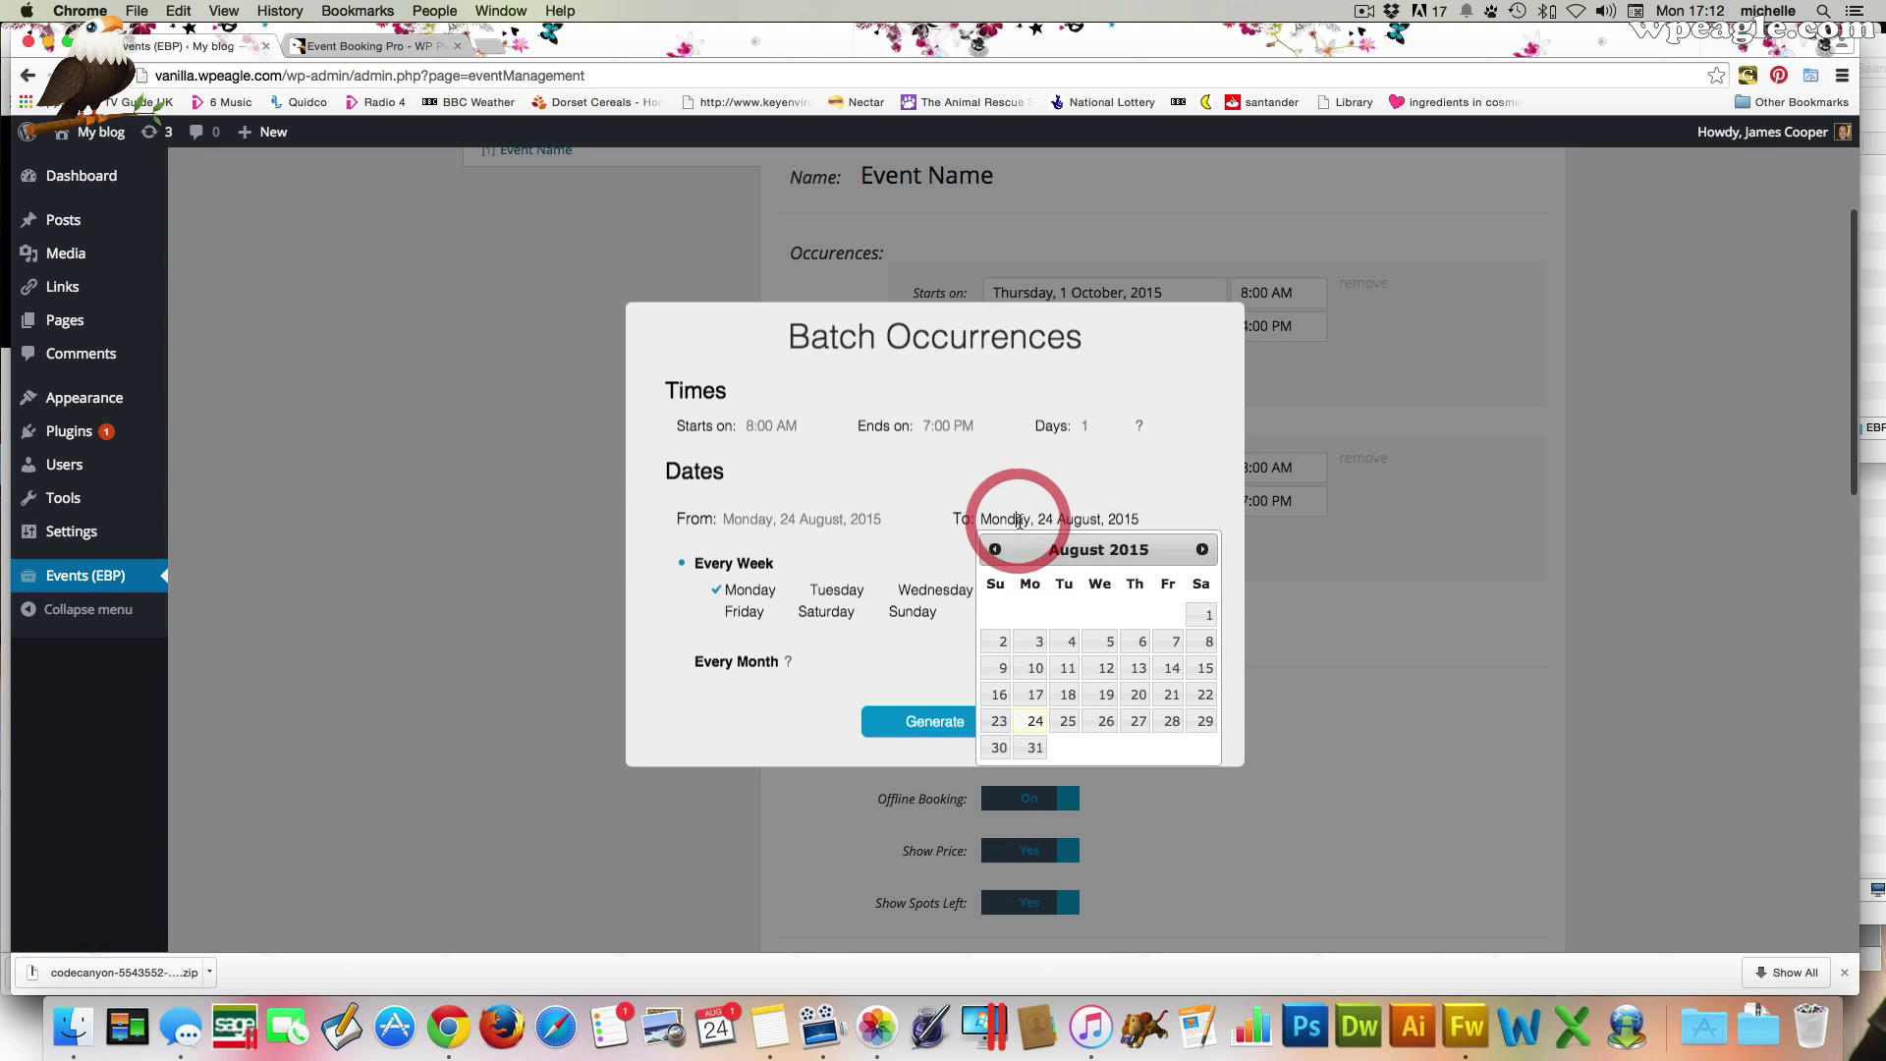
pyautogui.click(1202, 549)
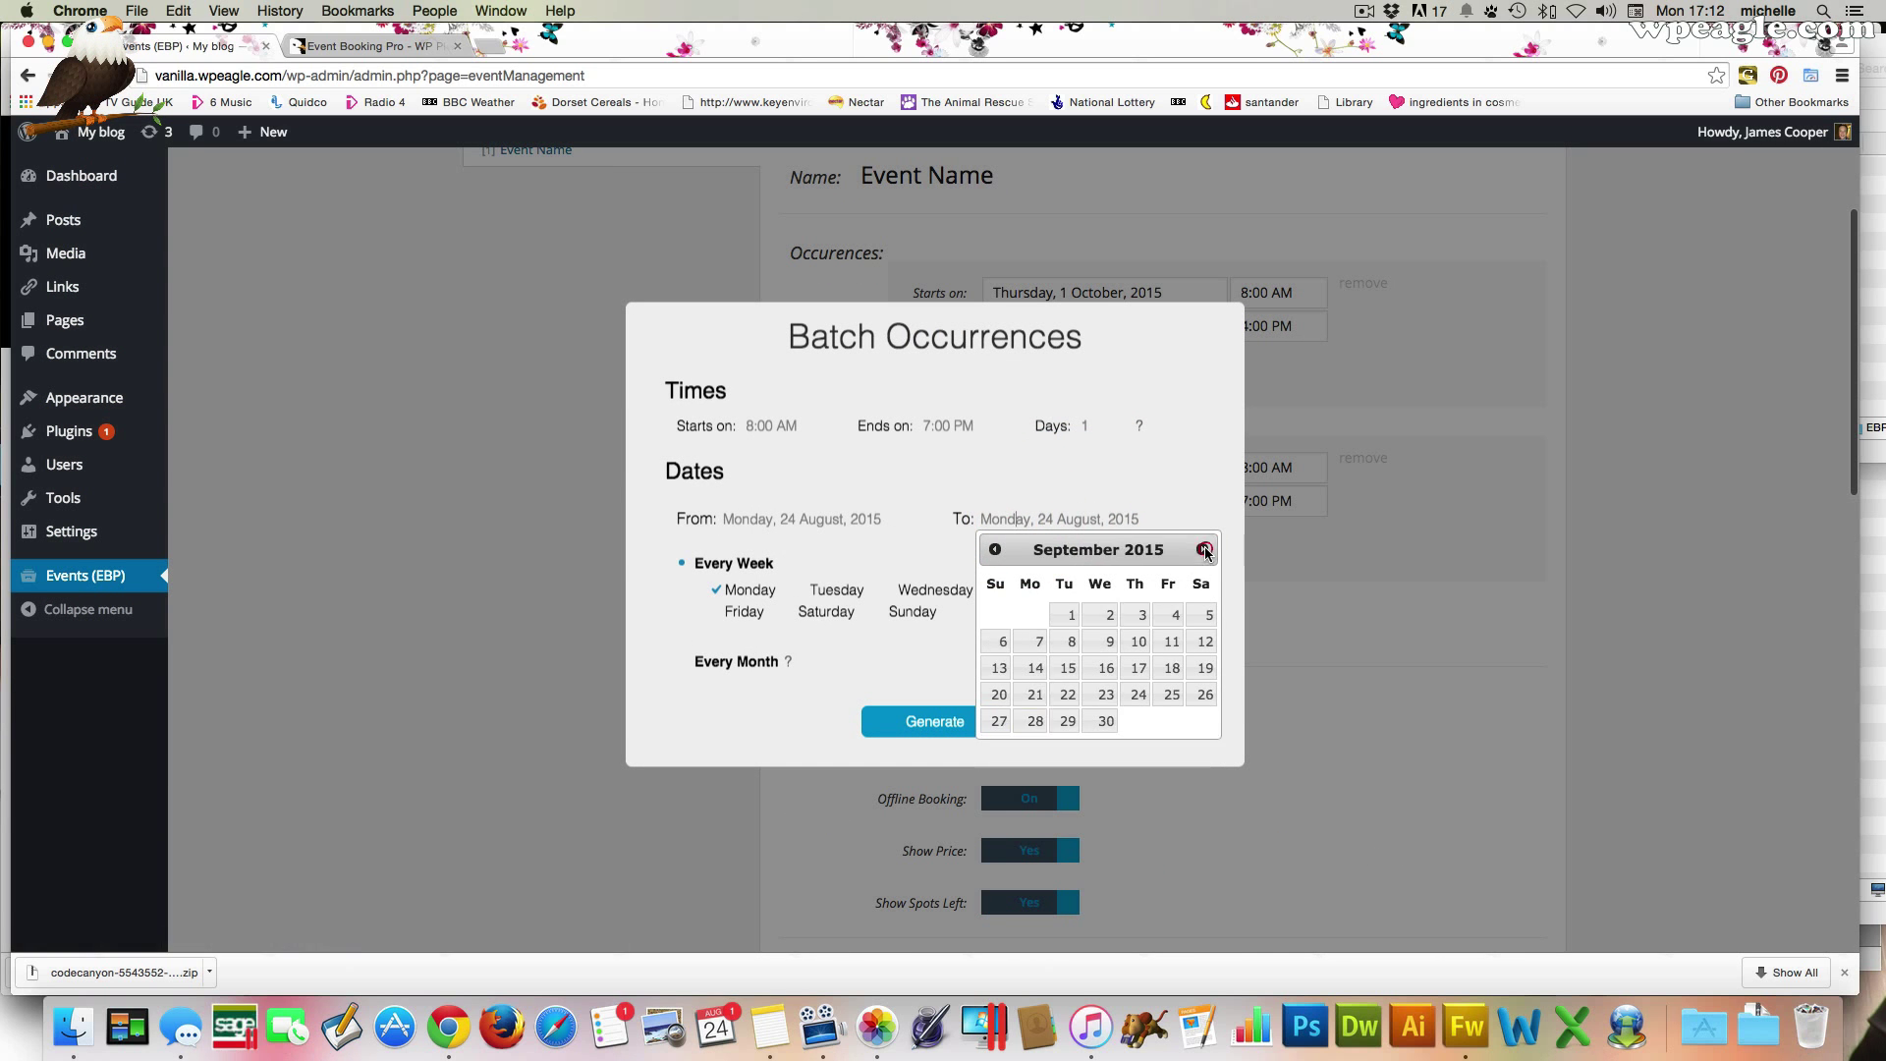
pyautogui.click(1202, 549)
pyautogui.click(1203, 549)
pyautogui.click(1202, 549)
pyautogui.click(1203, 550)
pyautogui.click(1202, 549)
pyautogui.click(1202, 549)
pyautogui.click(1069, 615)
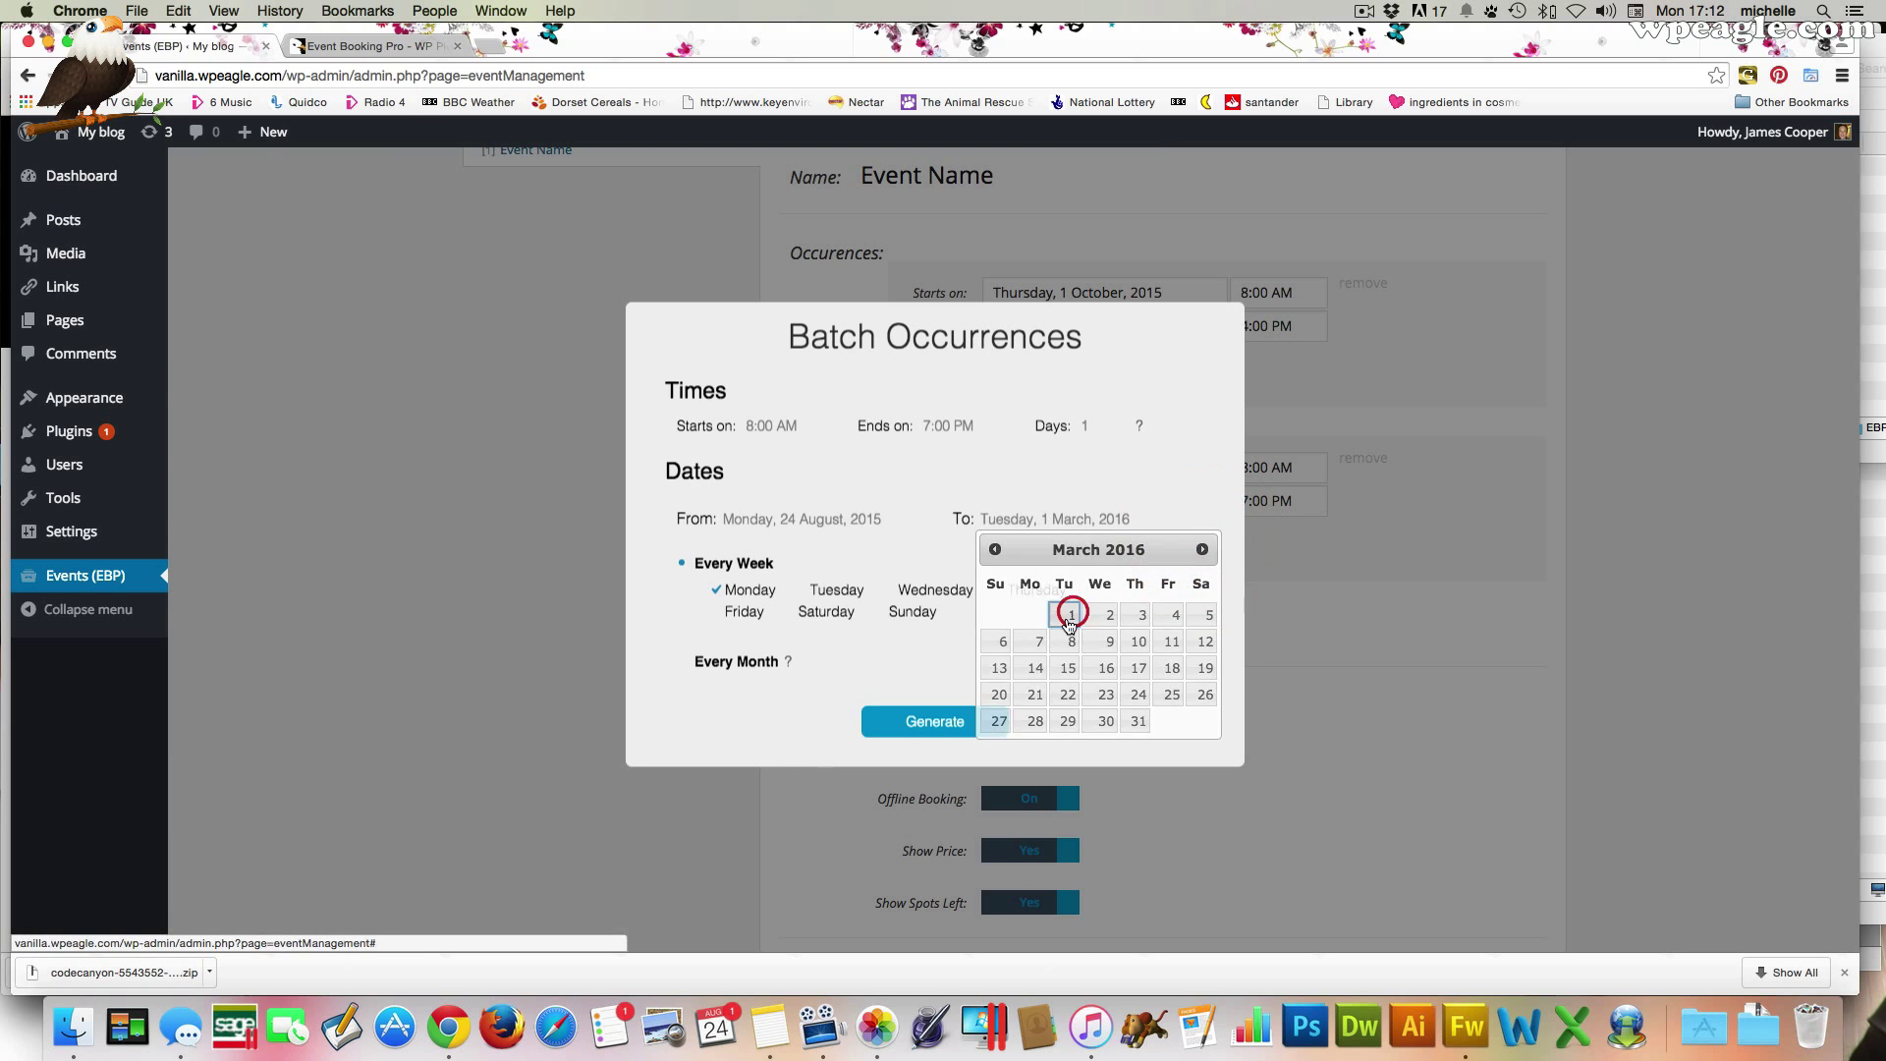
pyautogui.click(950, 721)
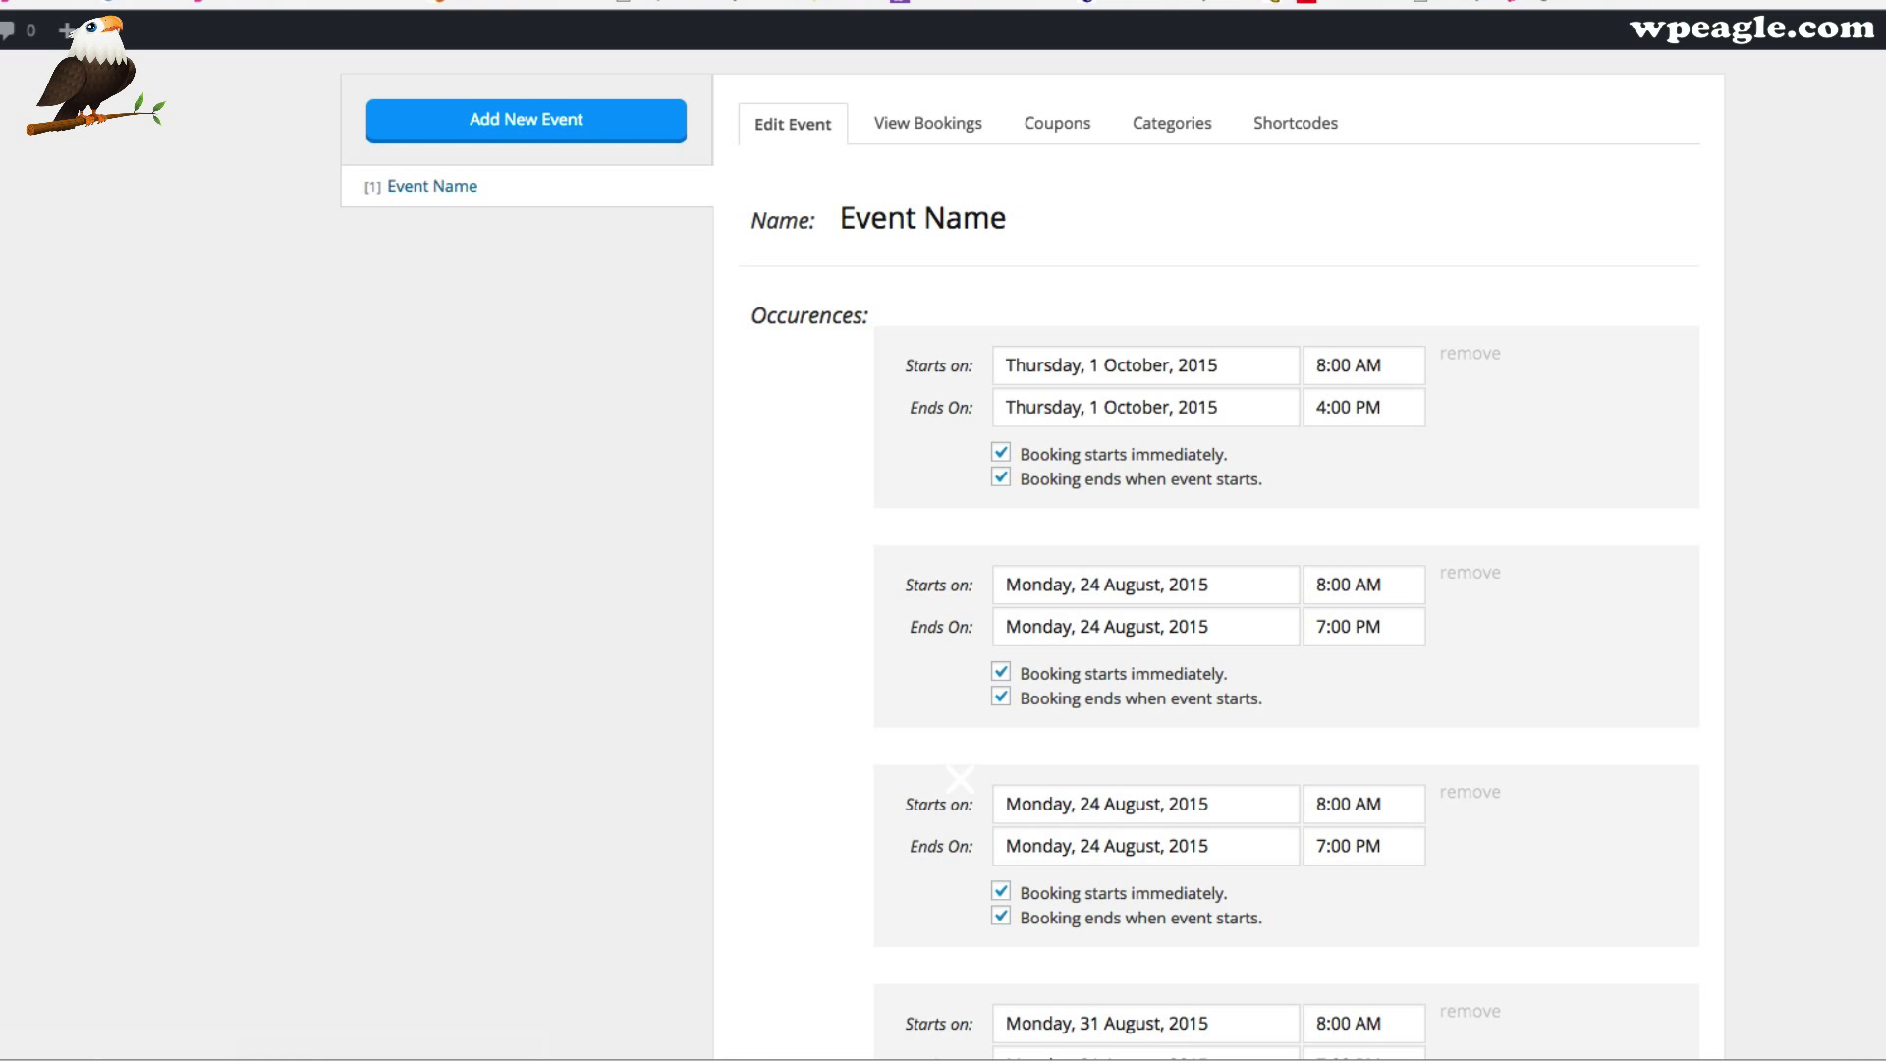
# Switch the PayPal booking toggle from Off to On alongside offline booking
pyautogui.scroll(-20, 949, 763)
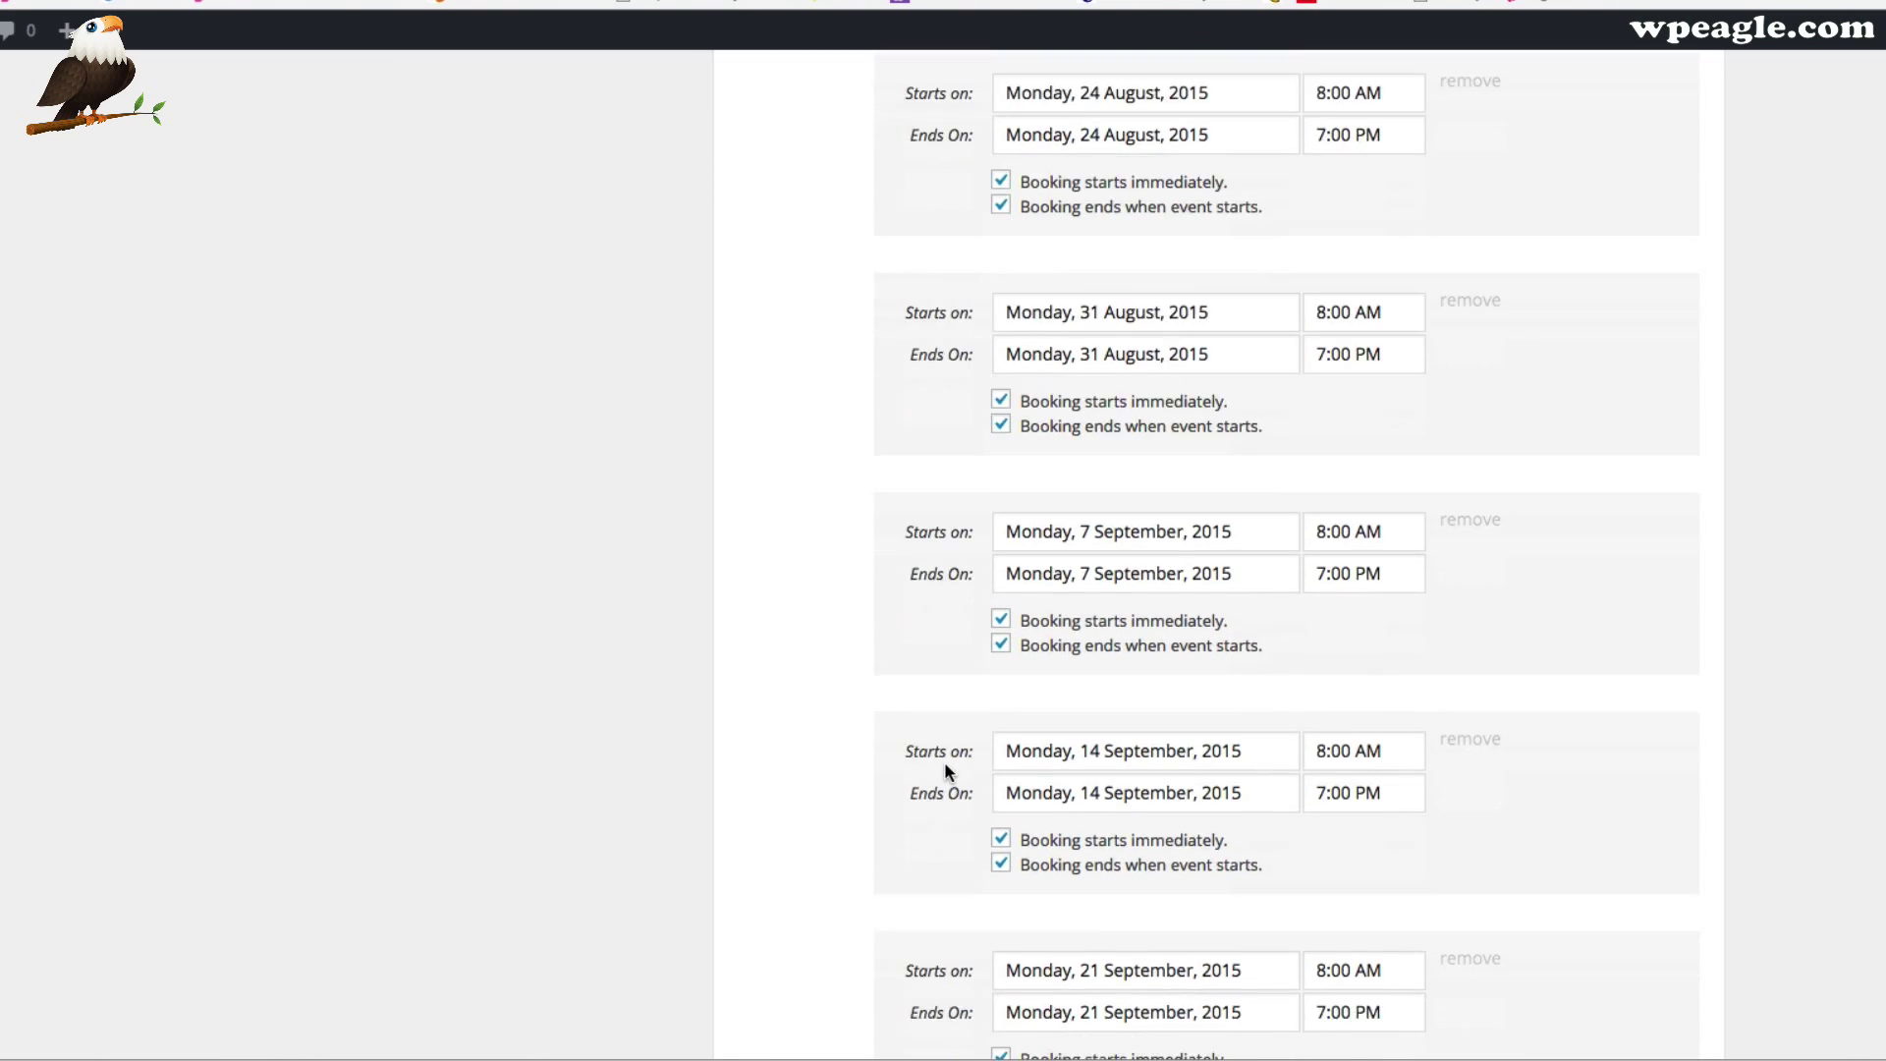
pyautogui.scroll(-20, 948, 761)
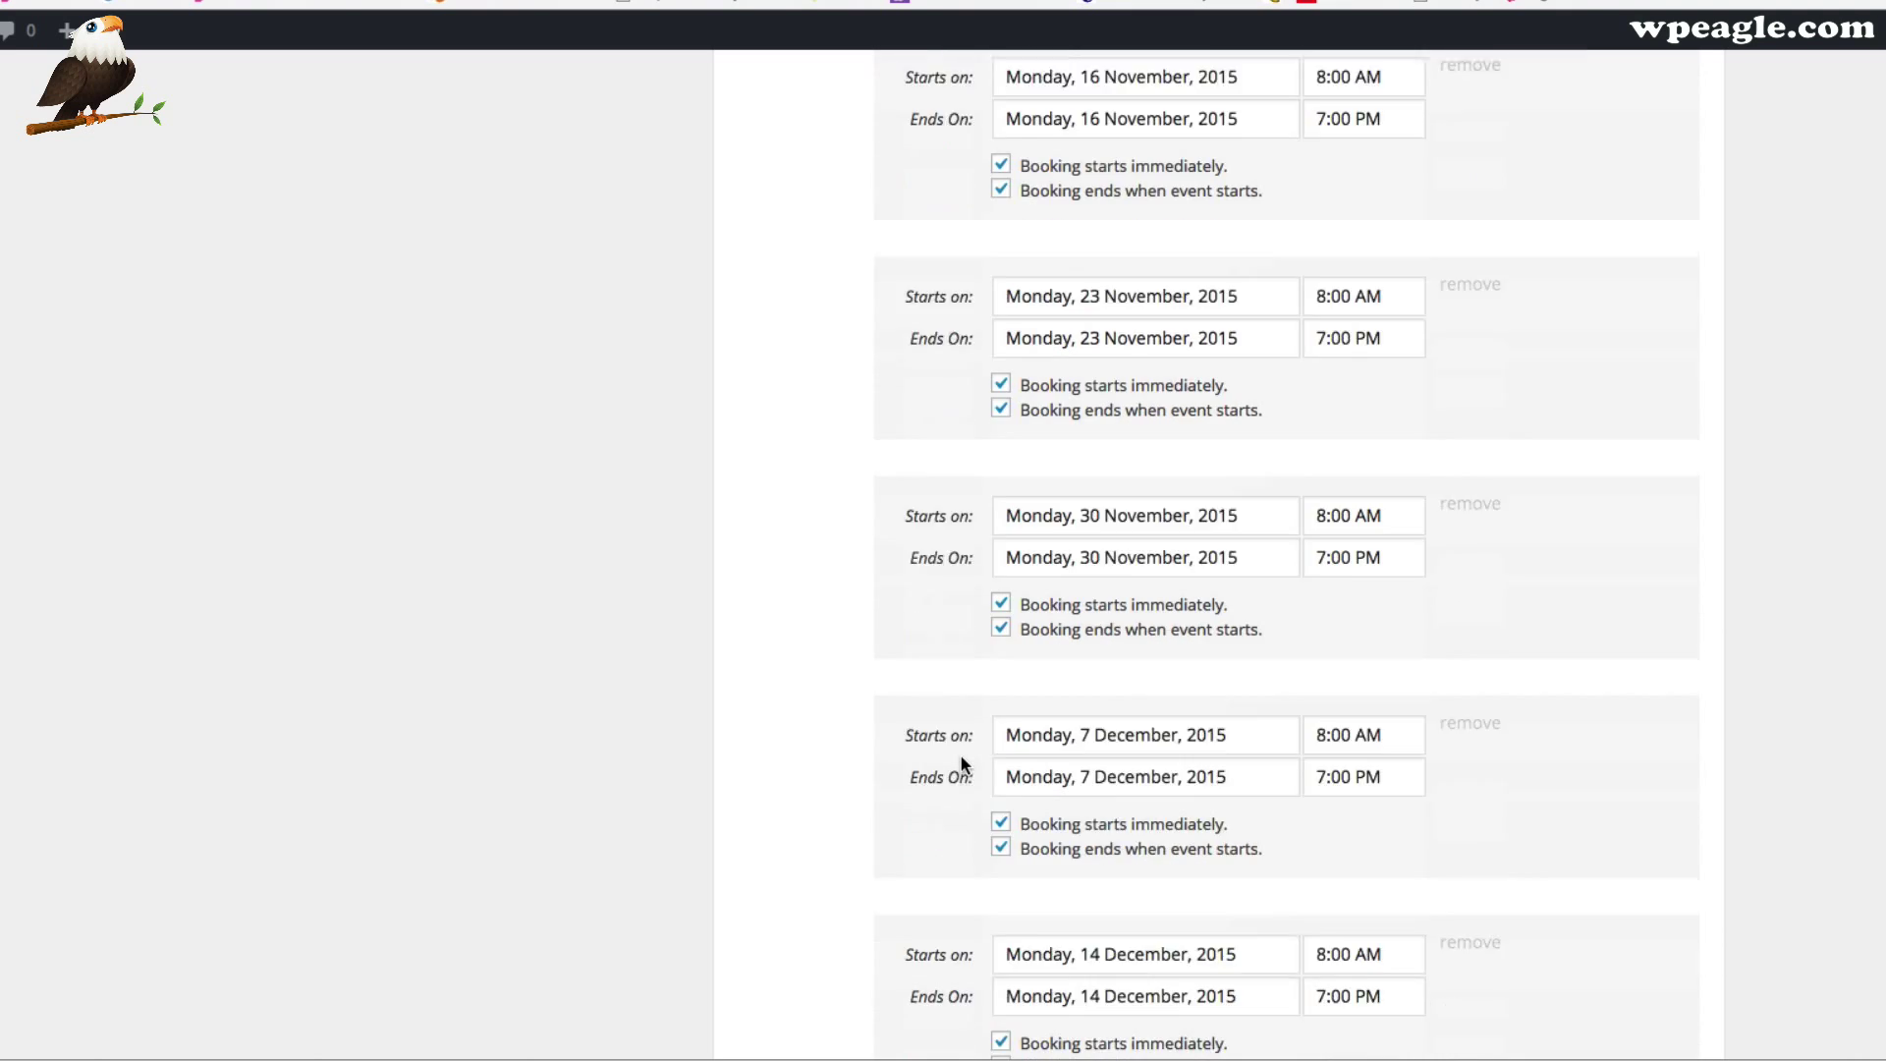
pyautogui.scroll(15, 957, 770)
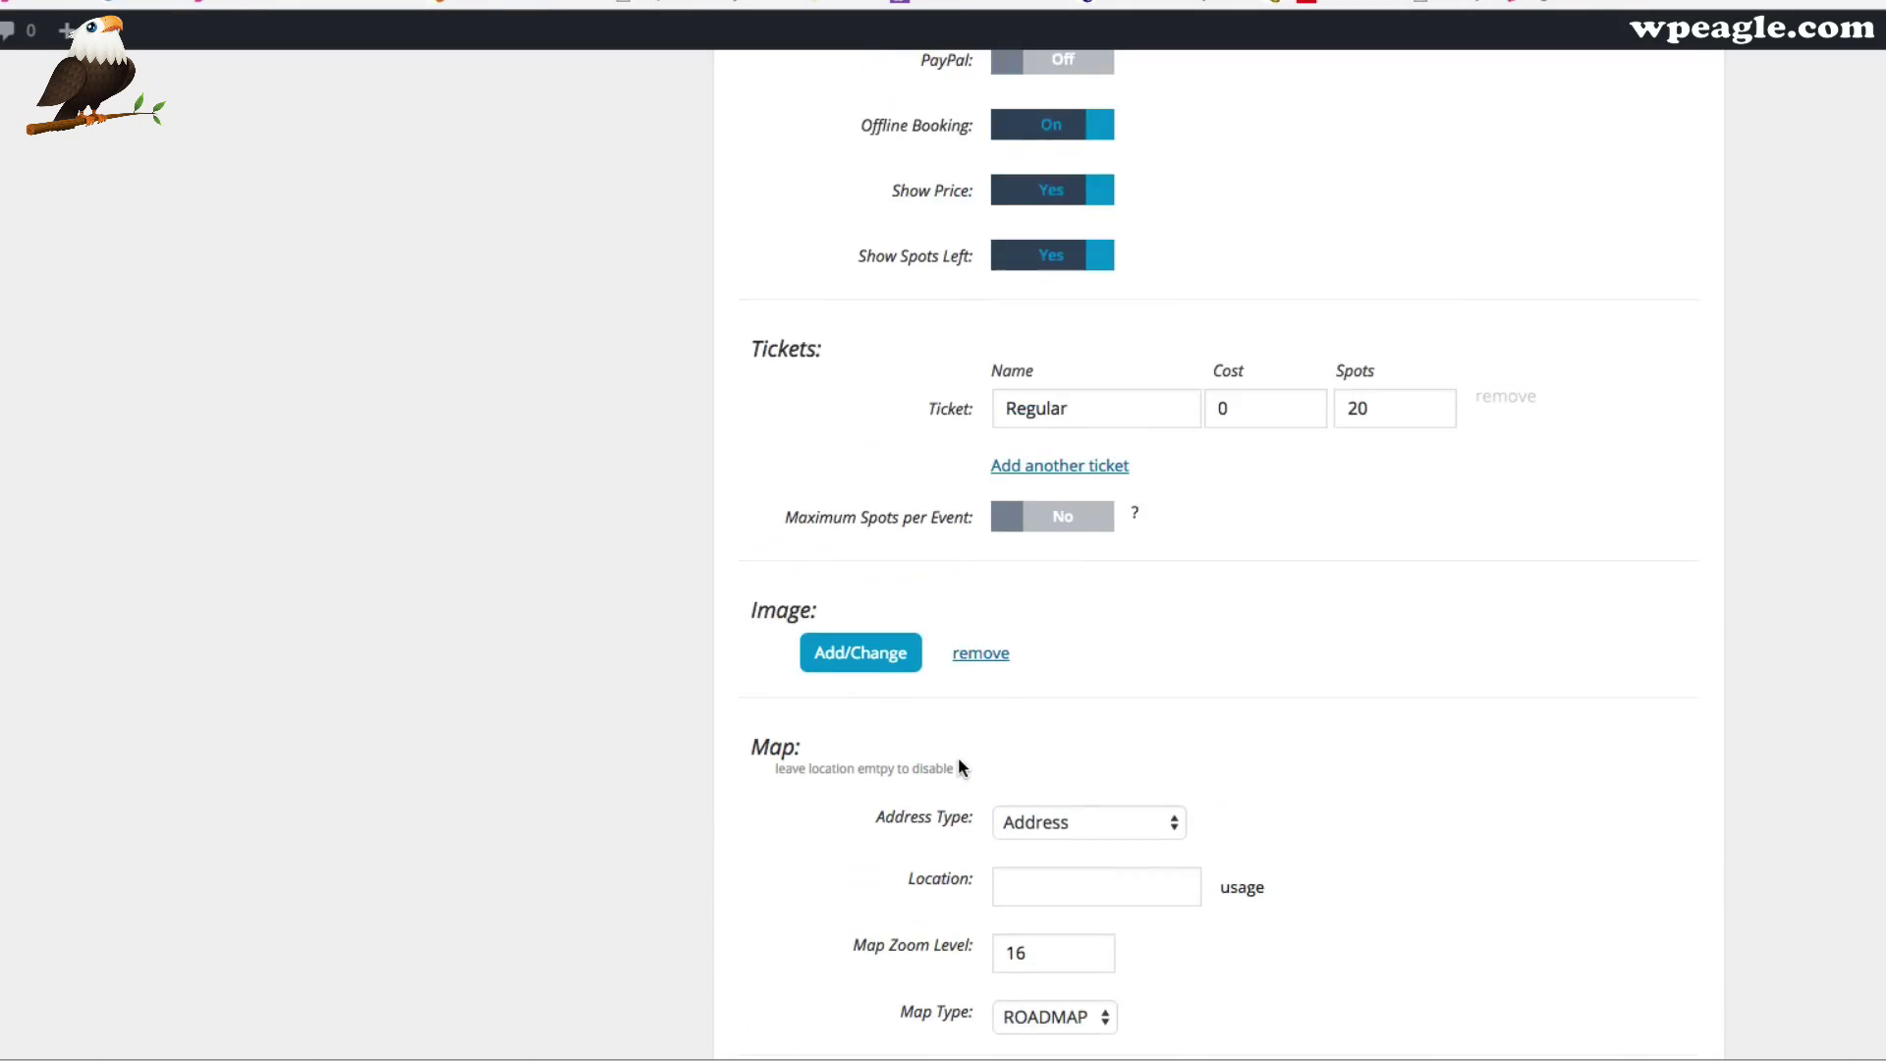
pyautogui.scroll(2, 1236, 401)
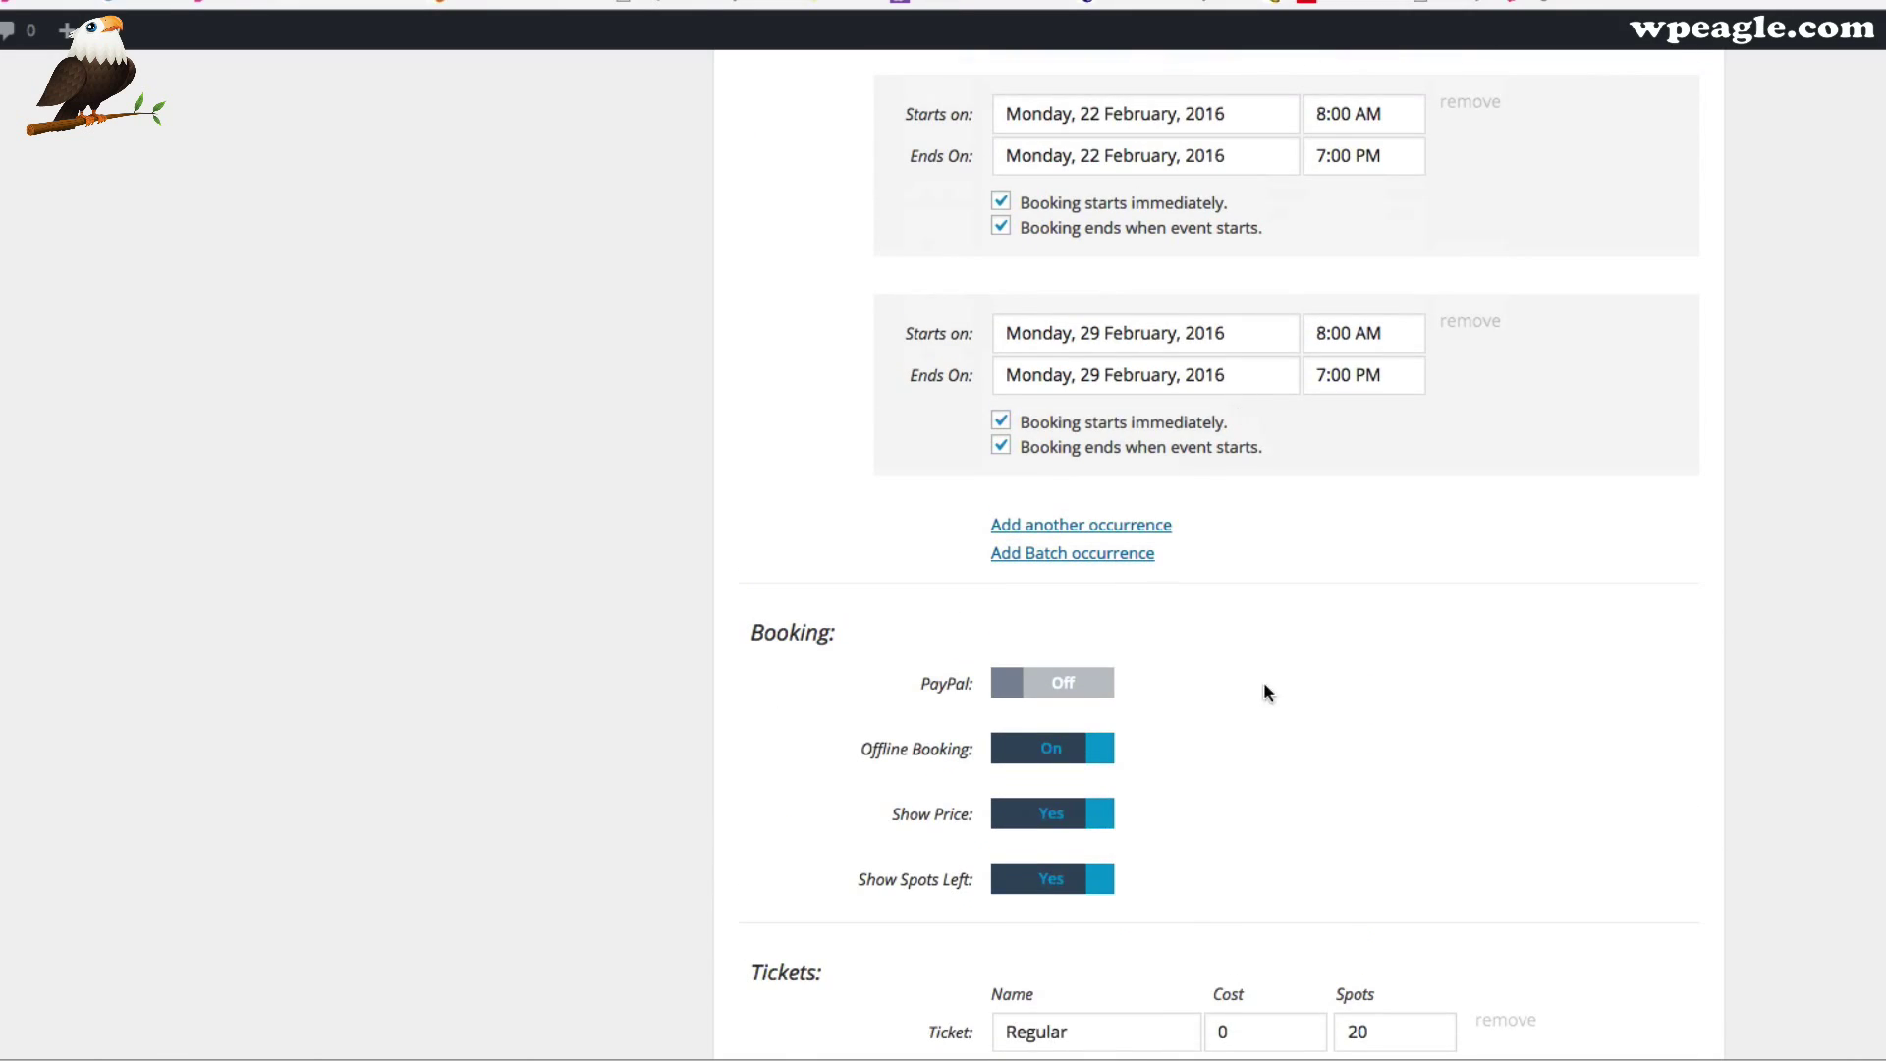
pyautogui.scroll(-2, 1229, 657)
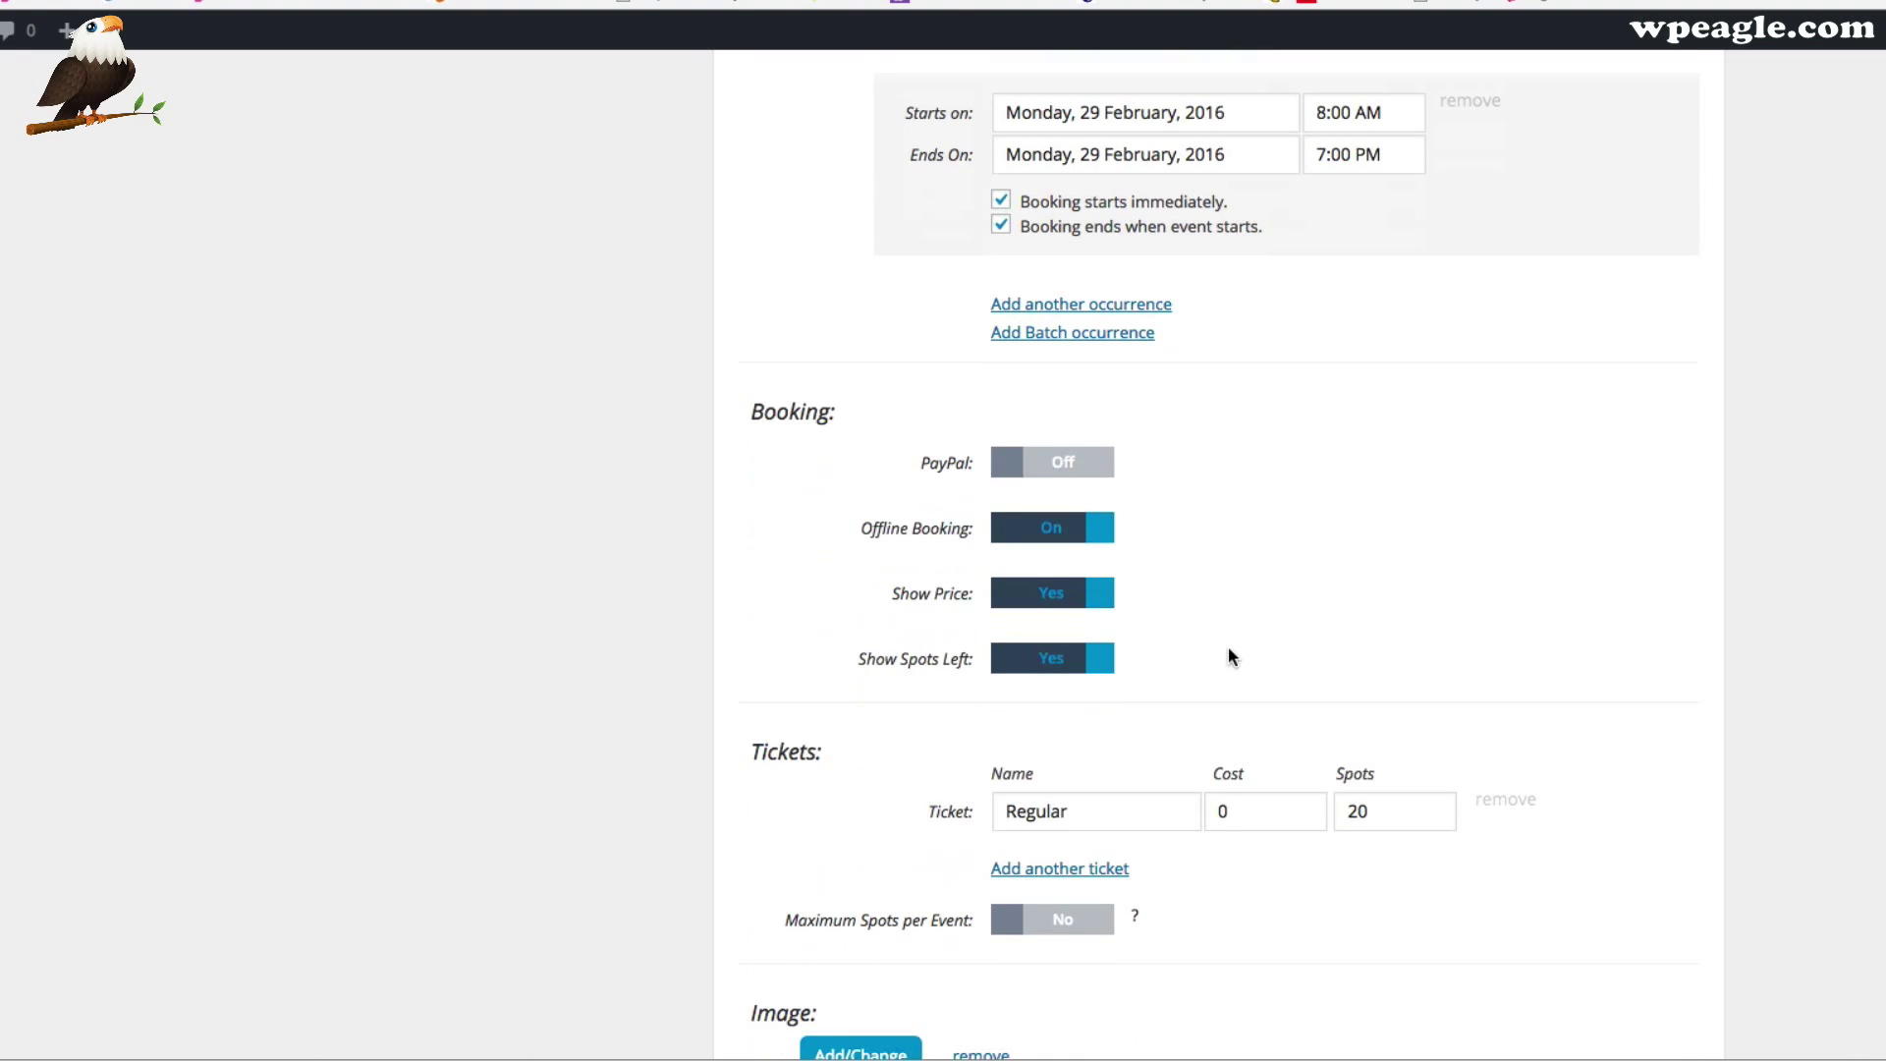
pyautogui.click(1050, 468)
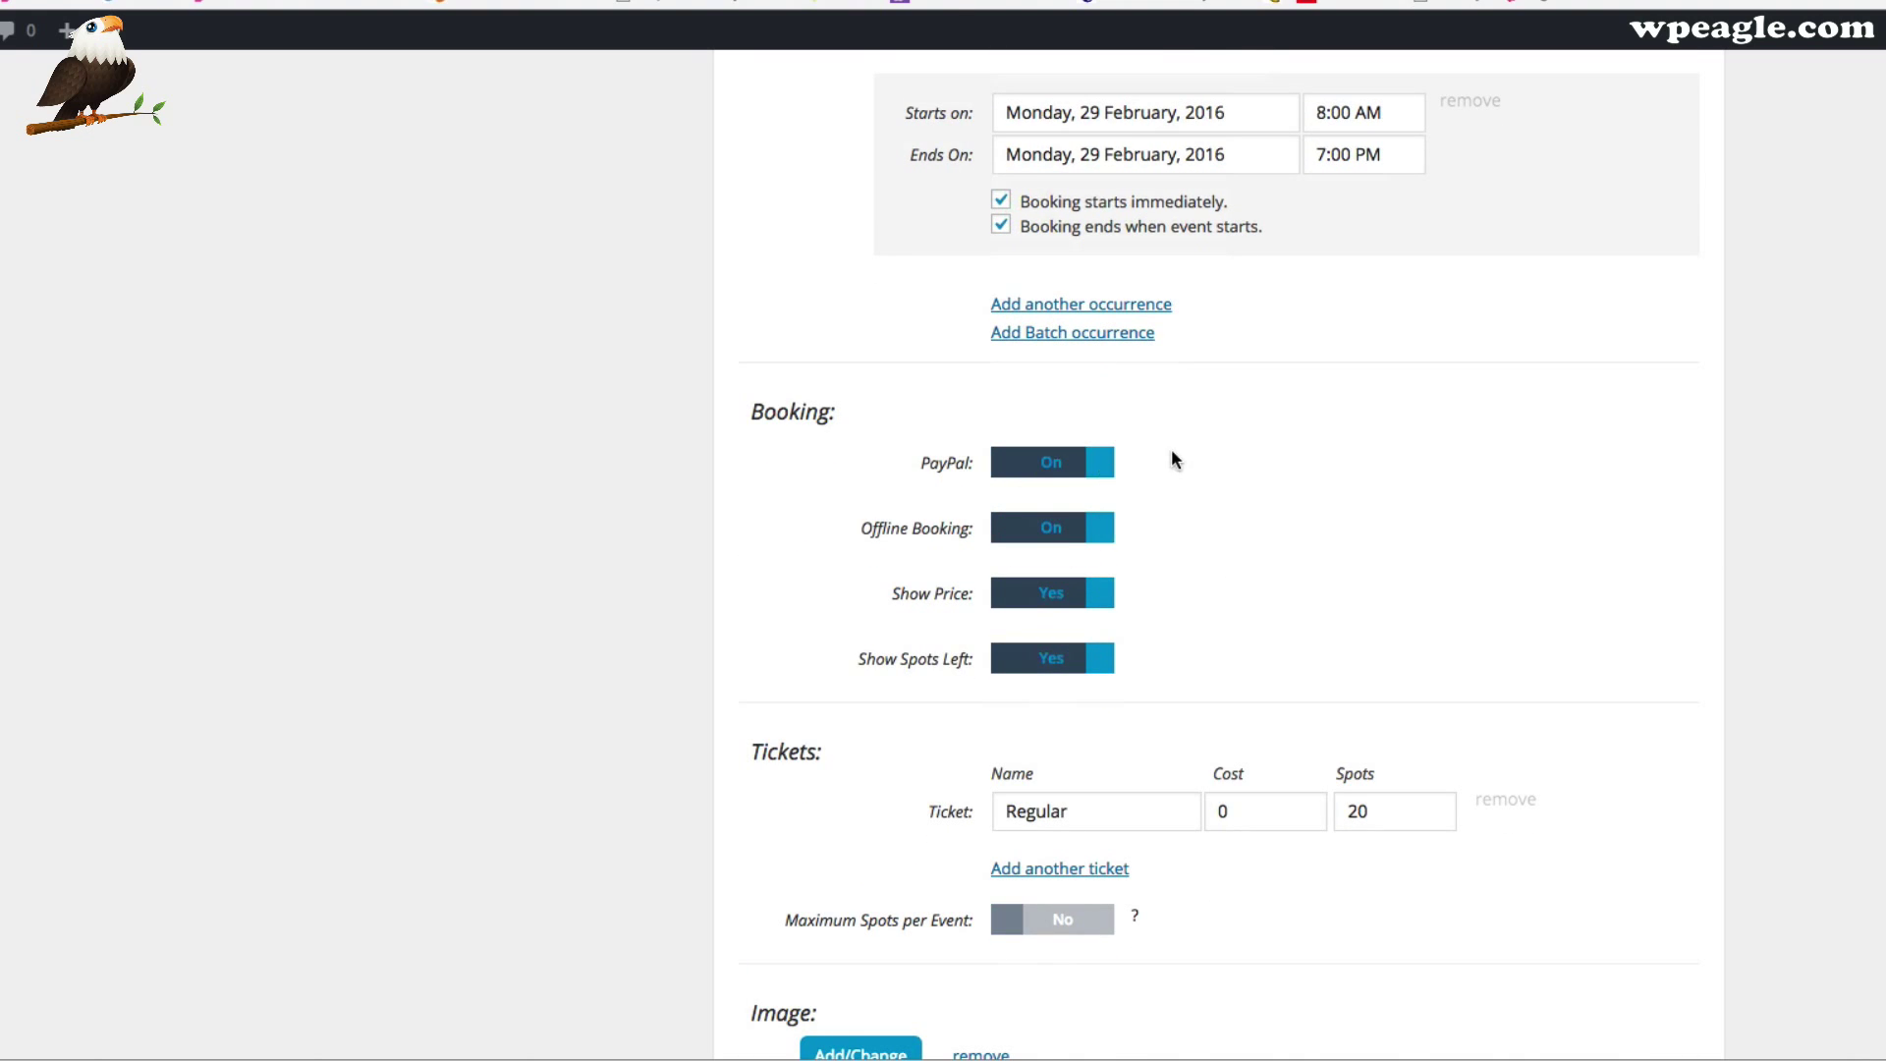
# Scroll past the generated Monday occurrences down to the Regular ticket settings
pyautogui.scroll(20, 1174, 473)
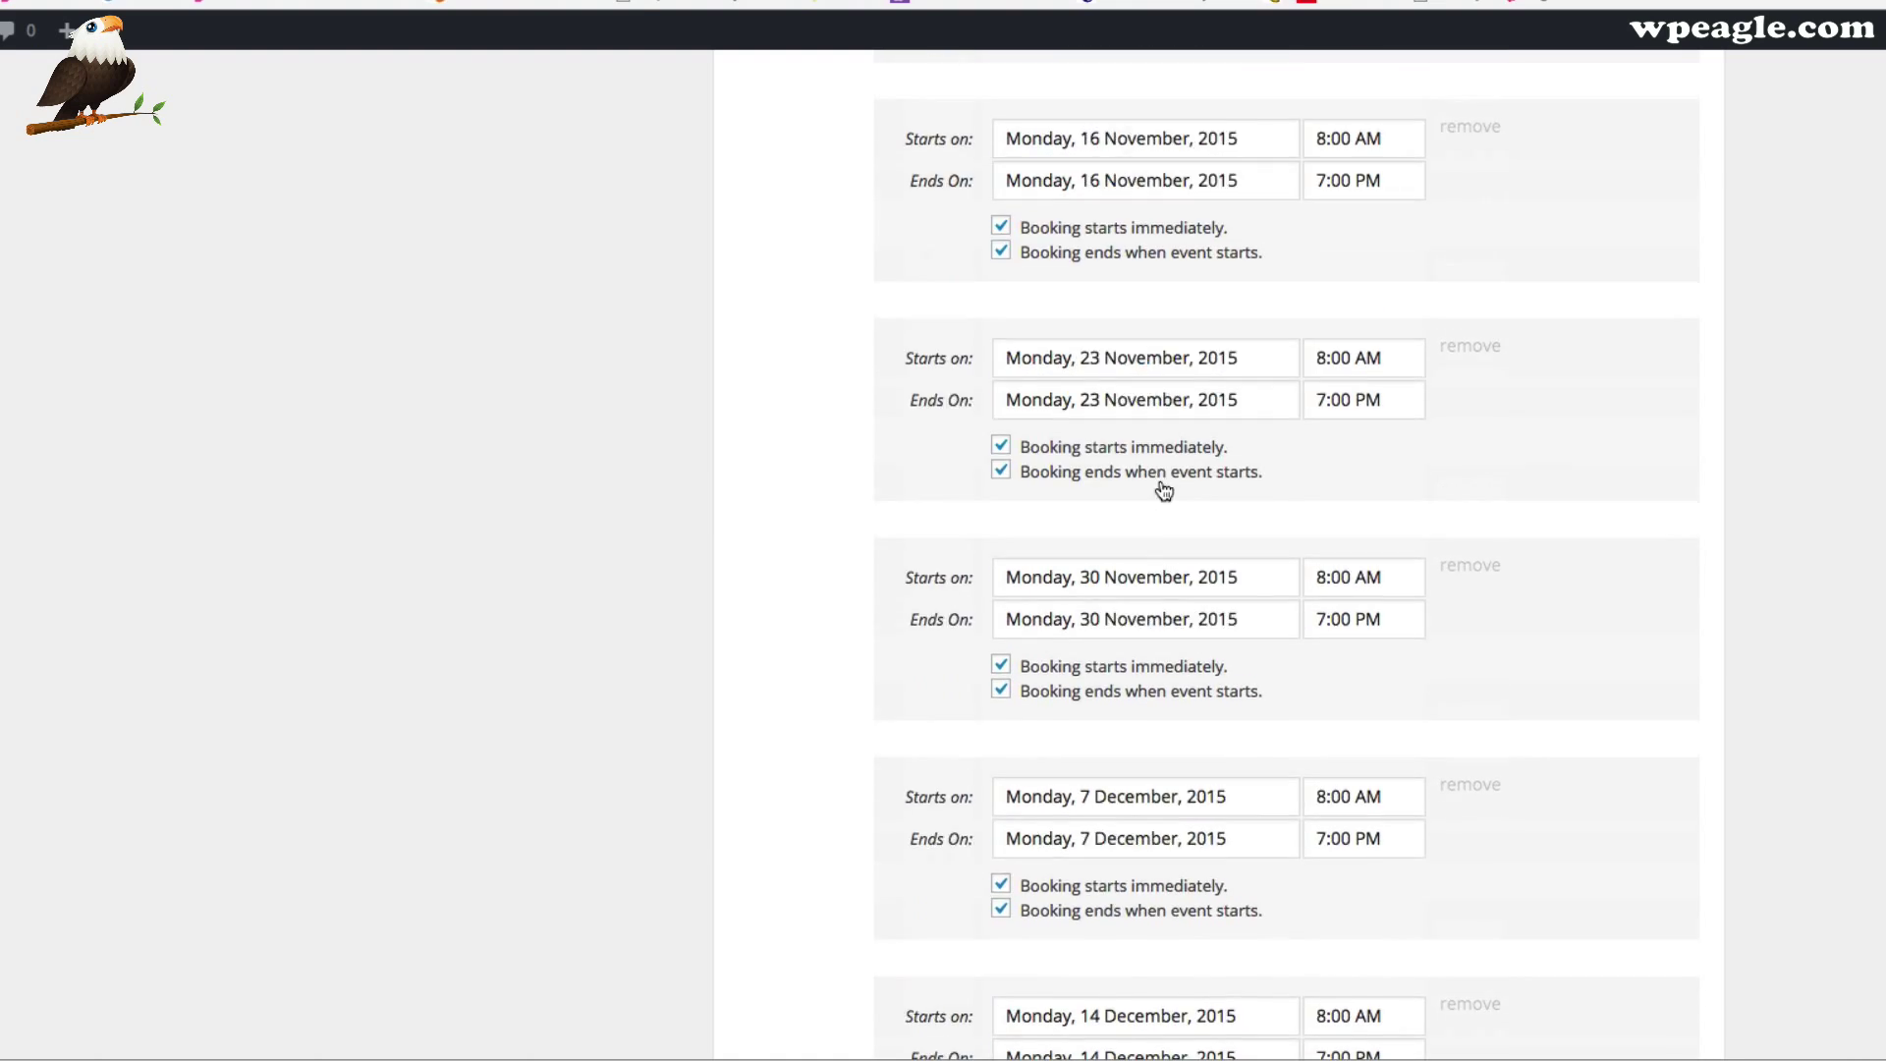
pyautogui.scroll(-20, 1565, 358)
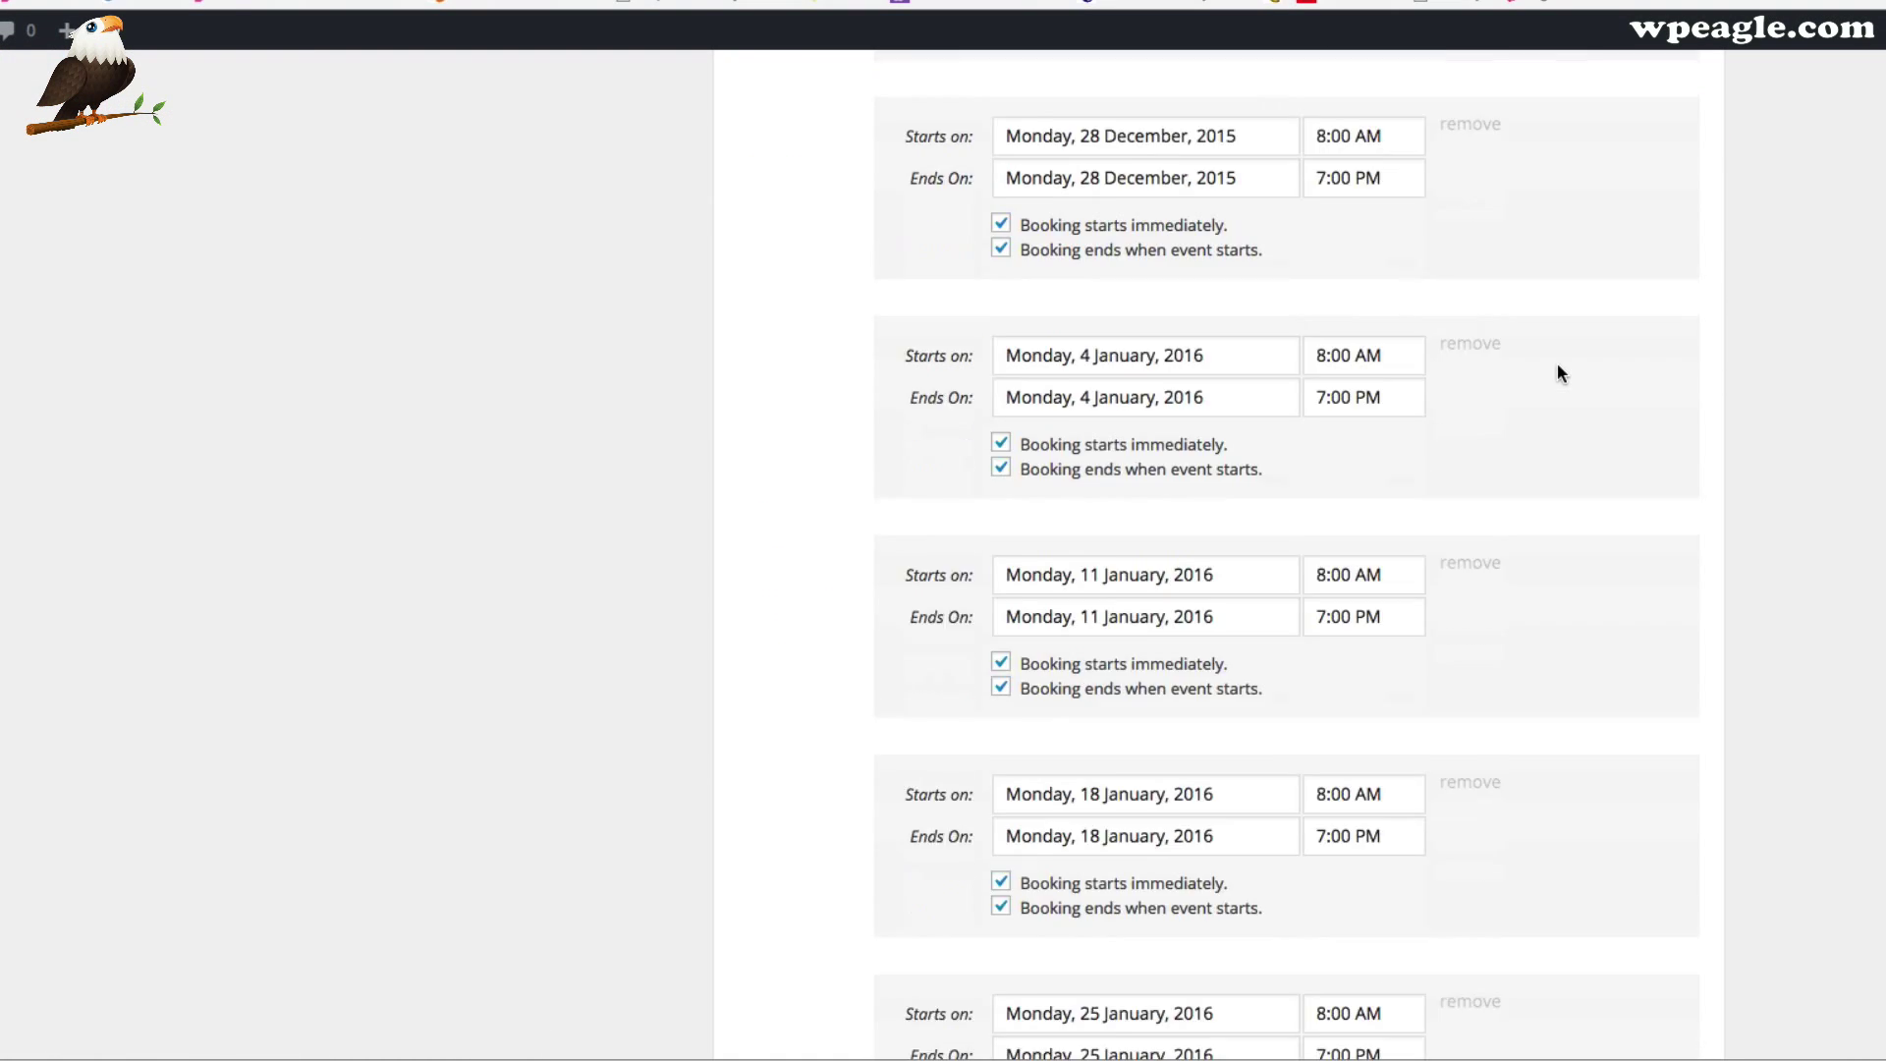
pyautogui.scroll(-18, 1558, 363)
pyautogui.scroll(12, 1559, 363)
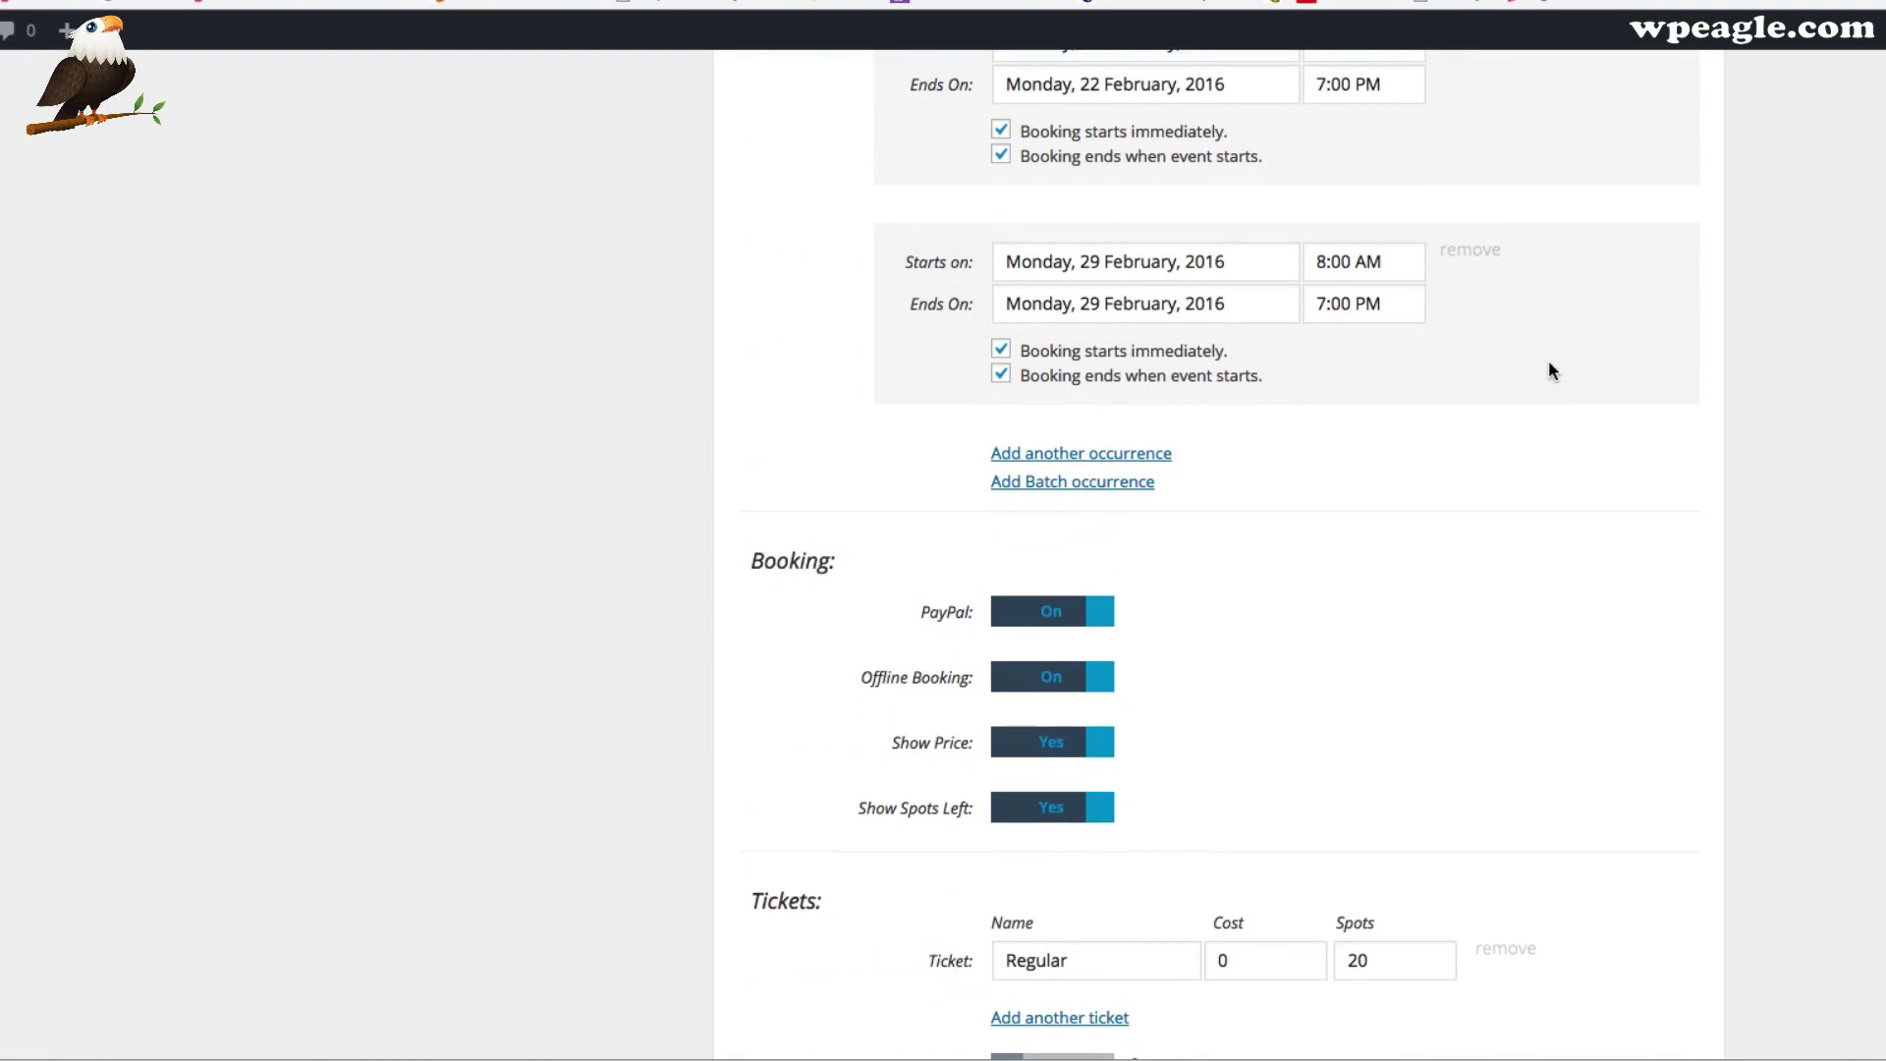
pyautogui.scroll(-2, 1307, 513)
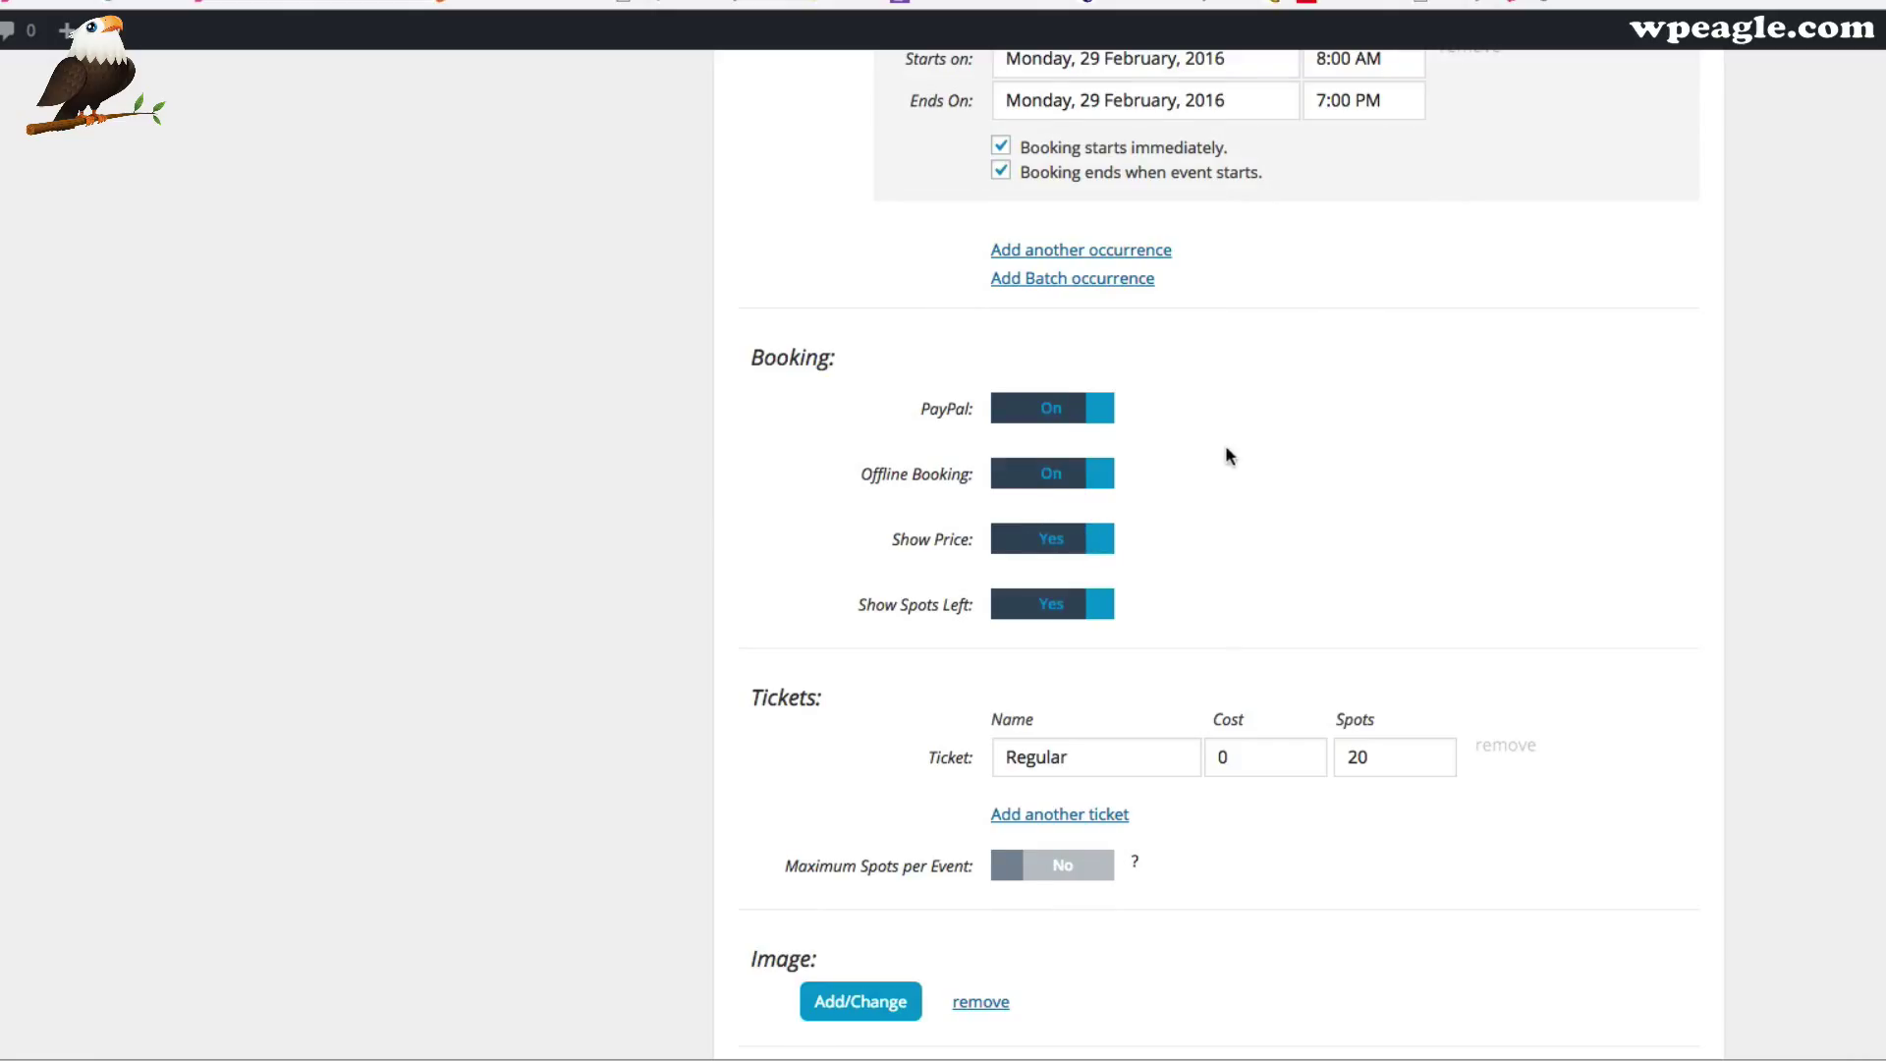
pyautogui.scroll(-1, 1225, 452)
pyautogui.scroll(-3, 1251, 511)
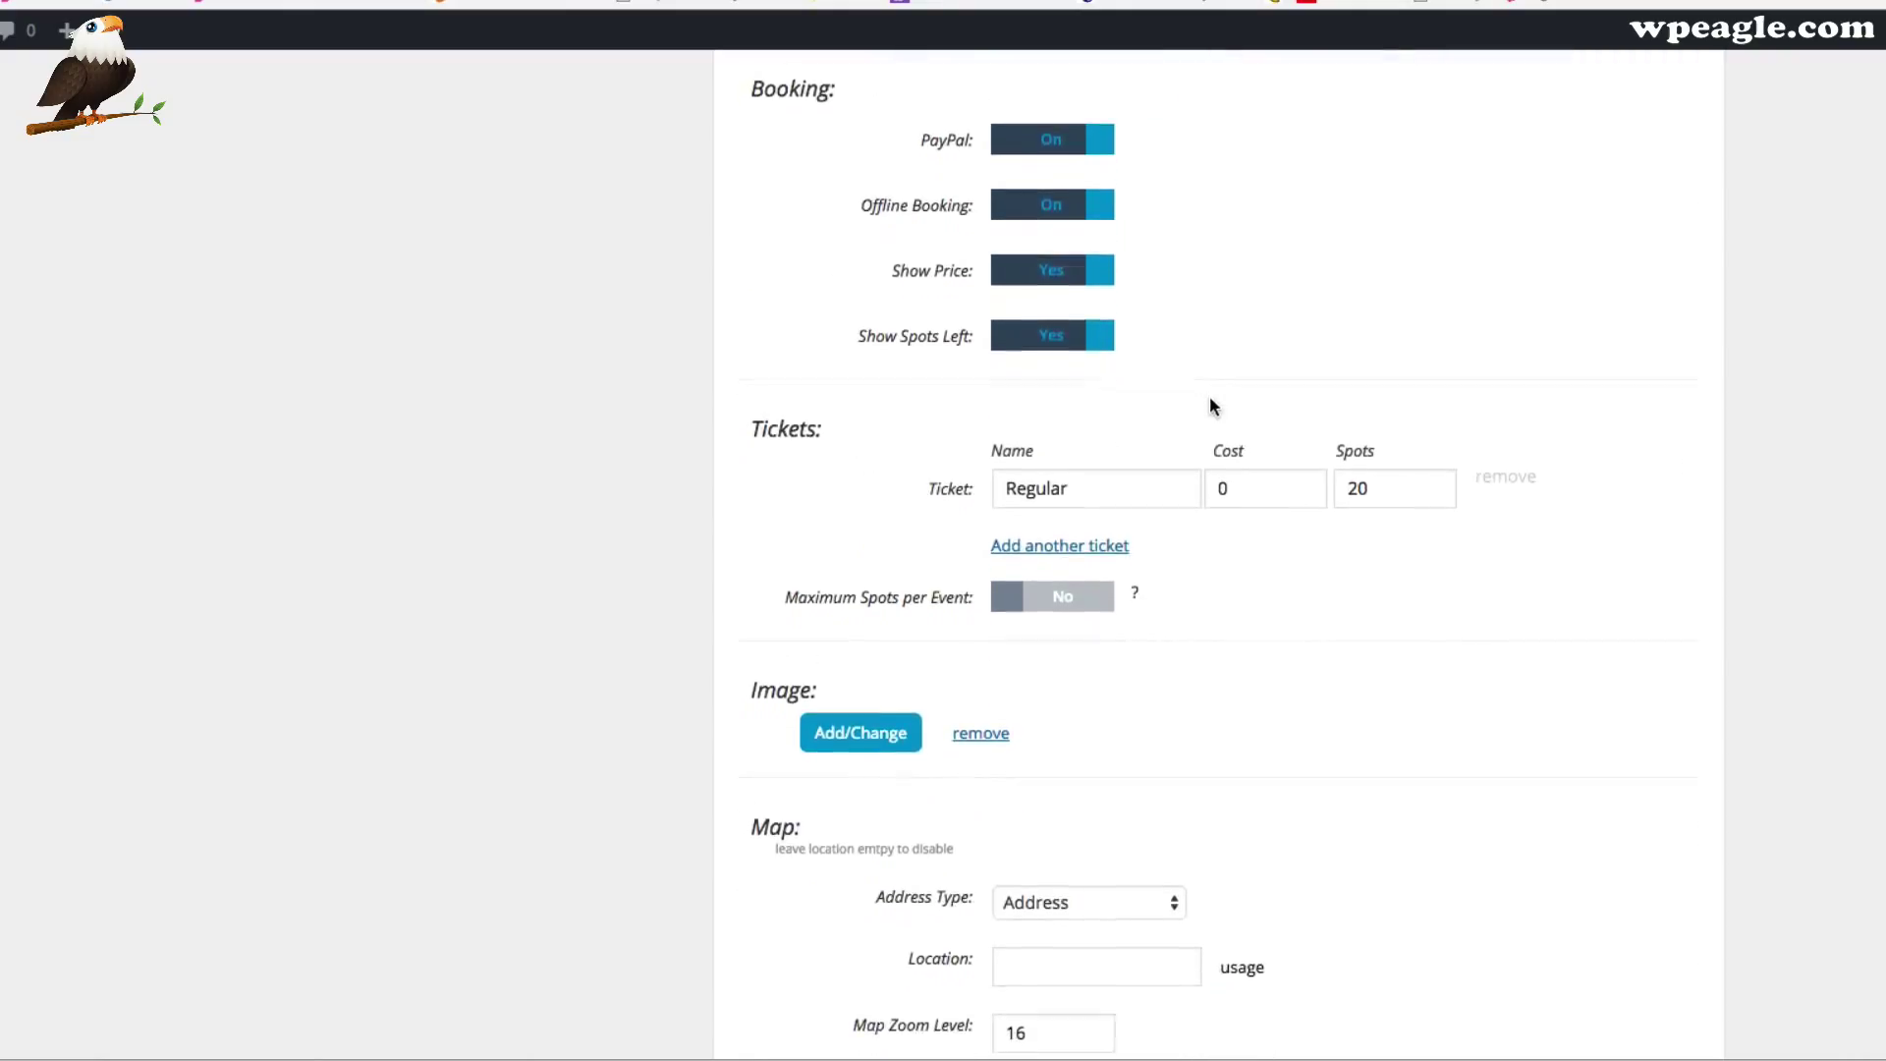
pyautogui.scroll(-1, 1208, 401)
pyautogui.scroll(-1, 1204, 520)
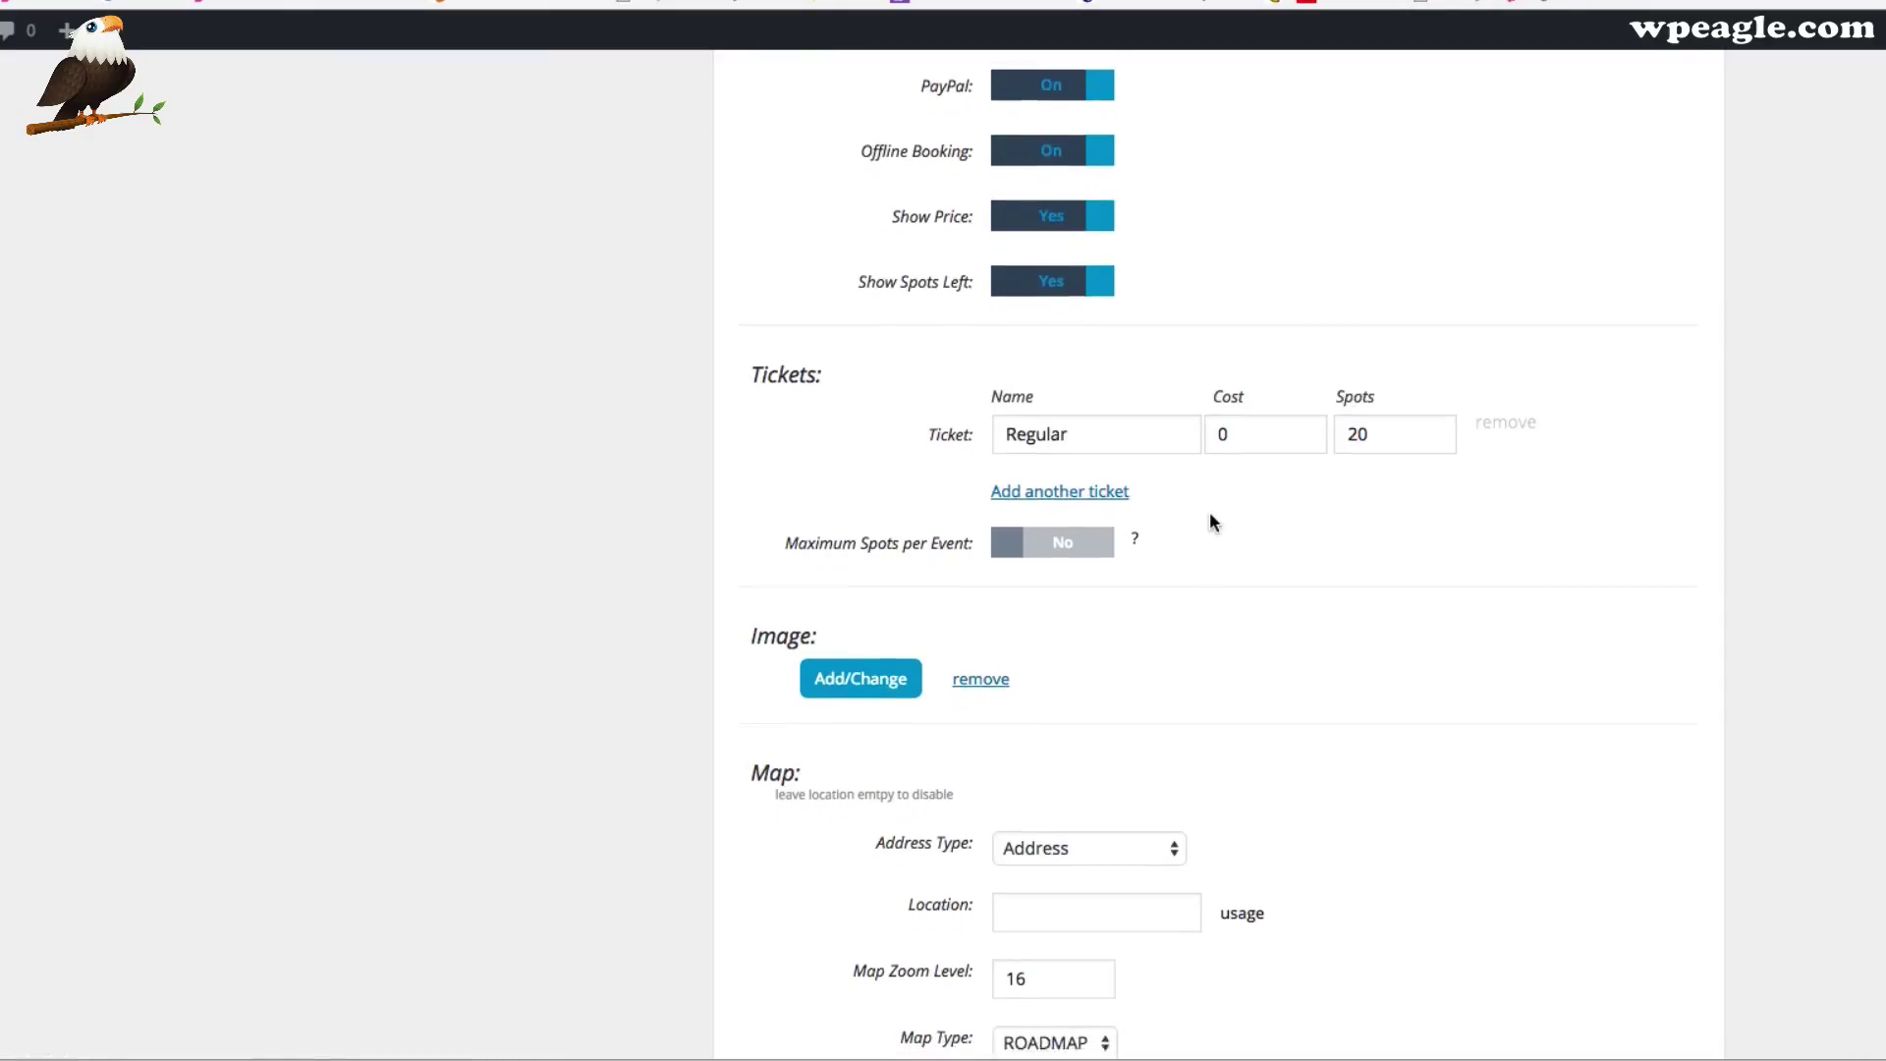
# Rename the Regular ticket to 'Standard Ticket' with a cost of 10
pyautogui.doubleClick(1149, 413)
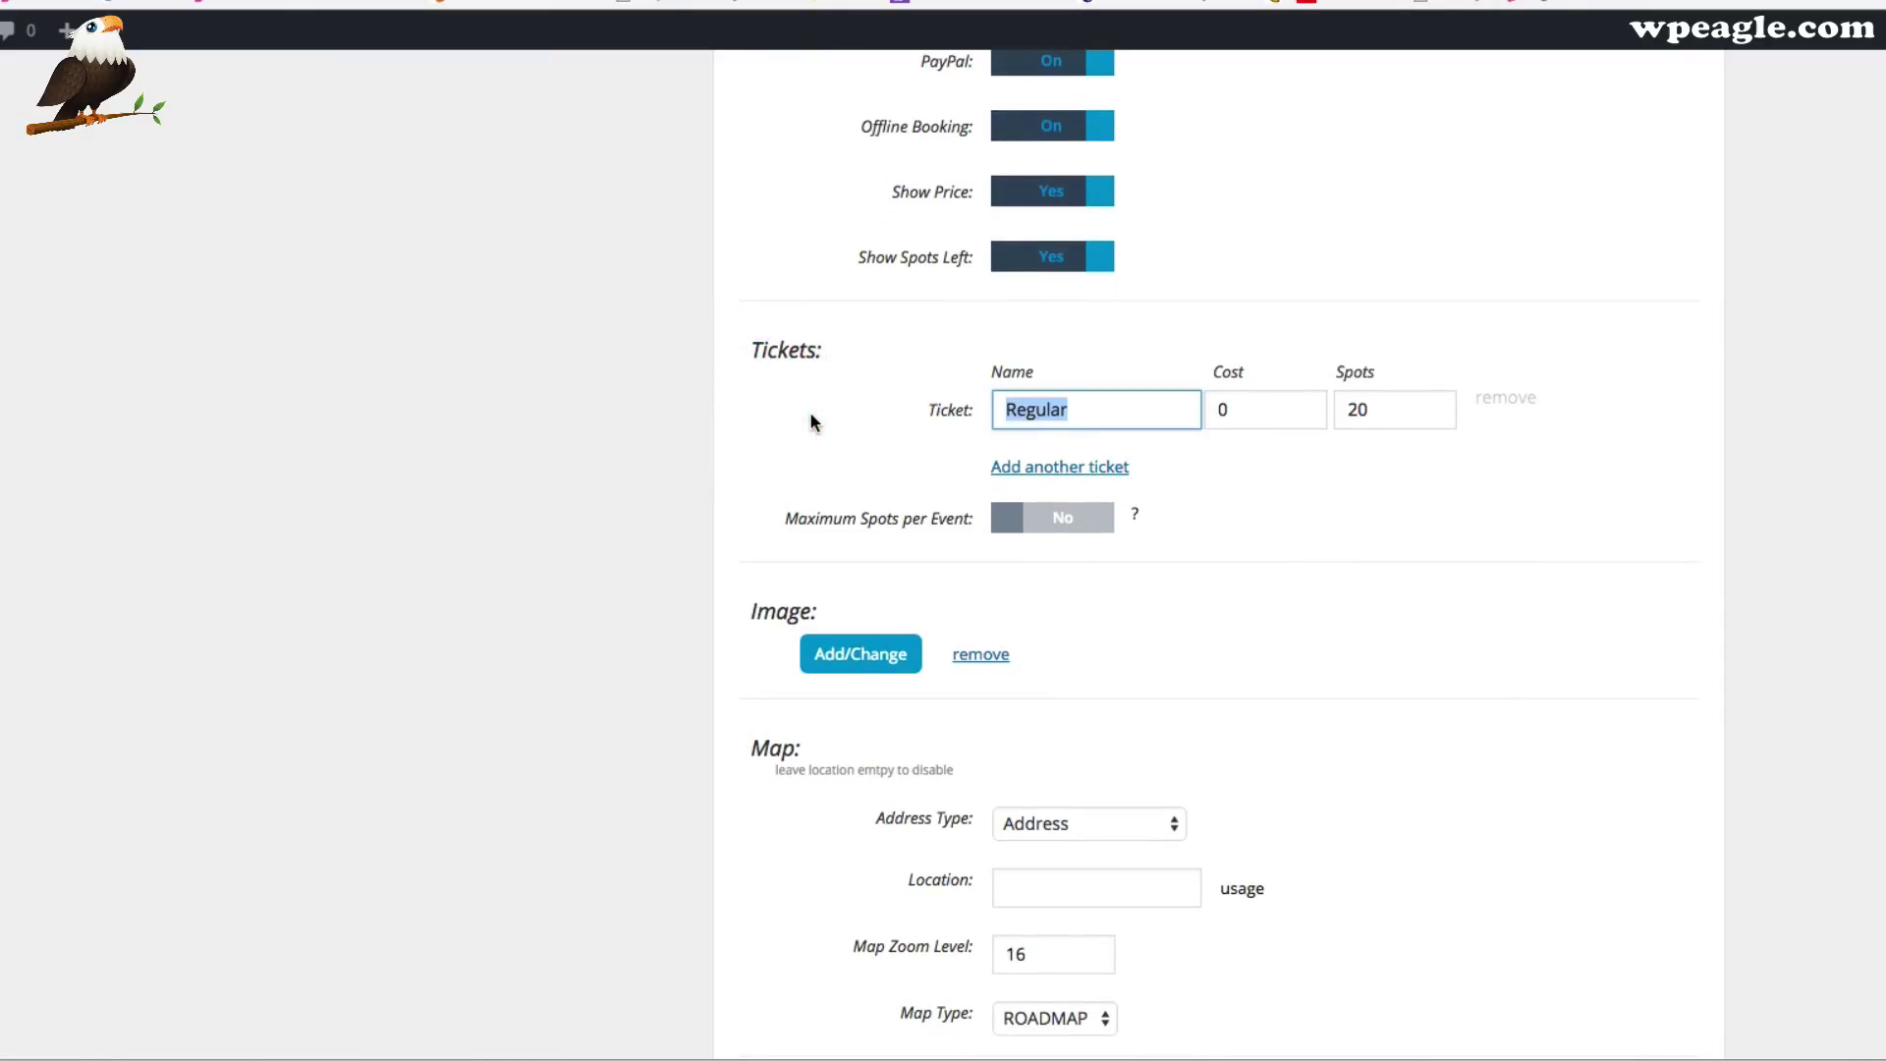
pyautogui.write('Standard Ticket')
pyautogui.press('Tab')
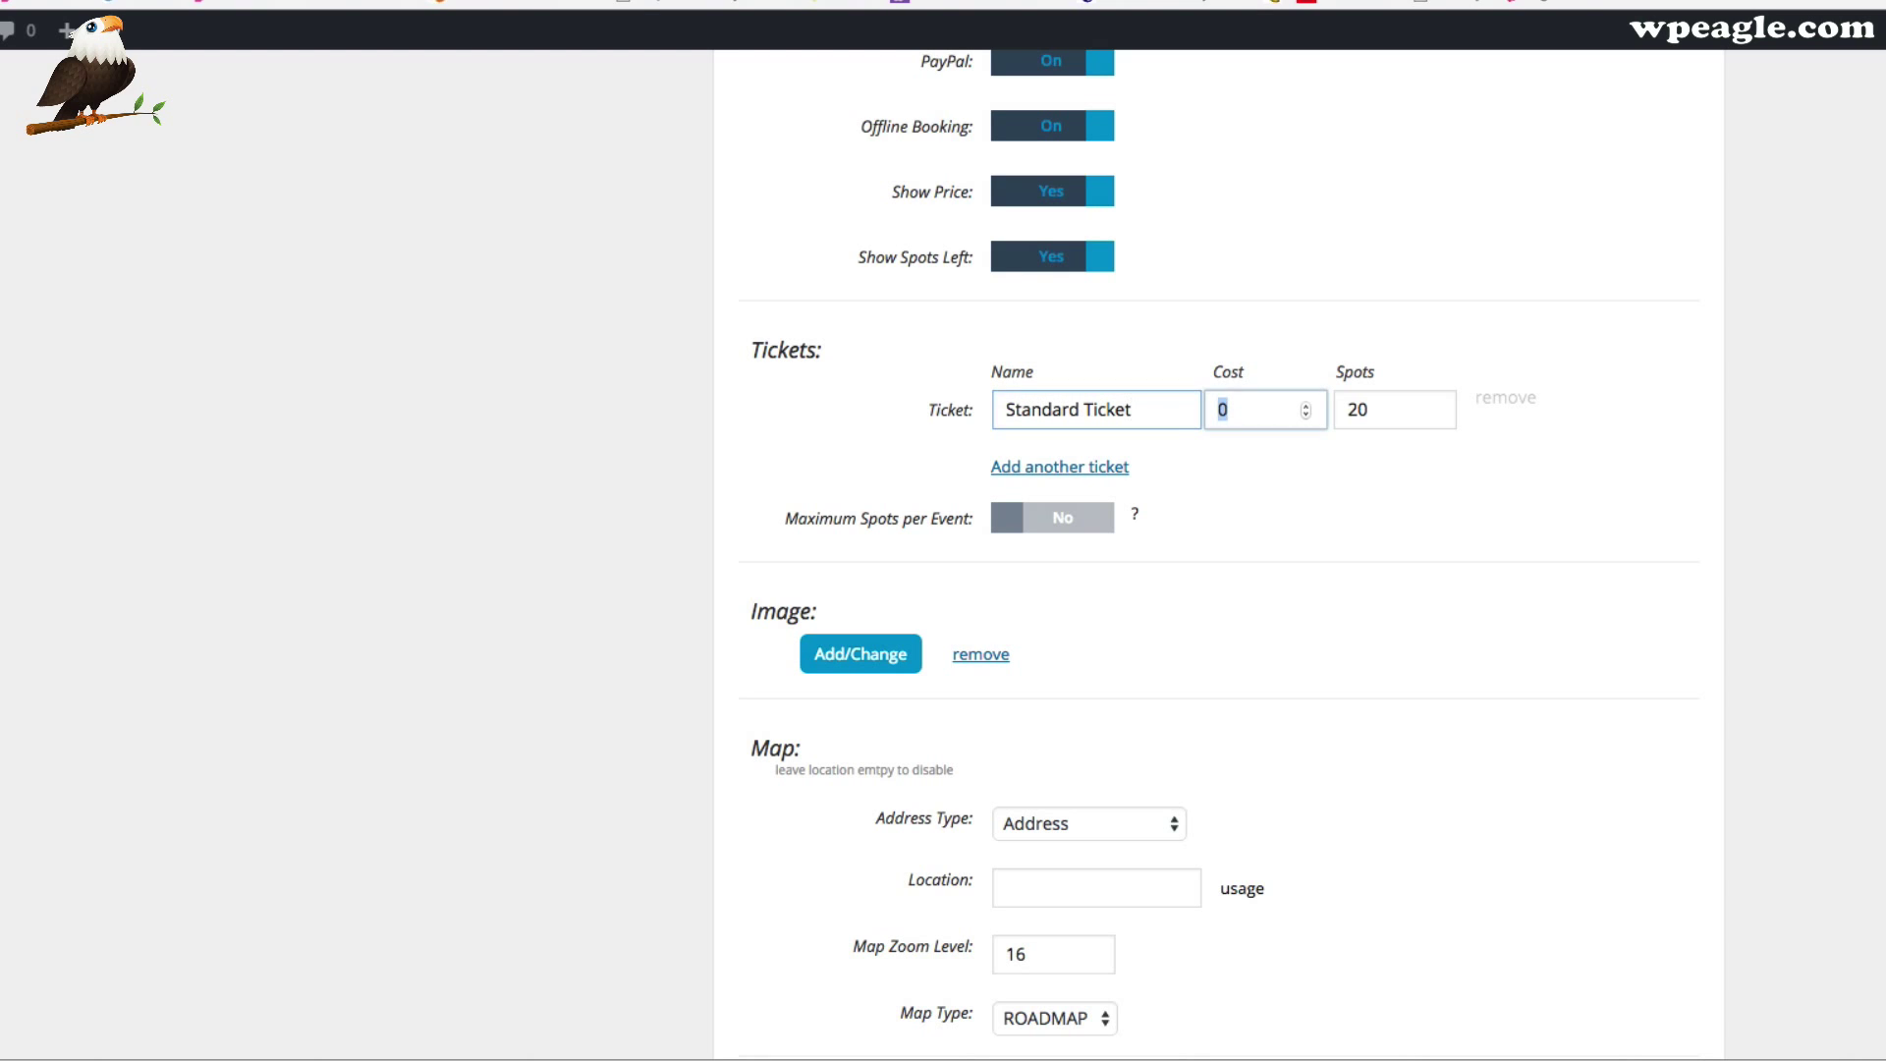
pyautogui.write('1')
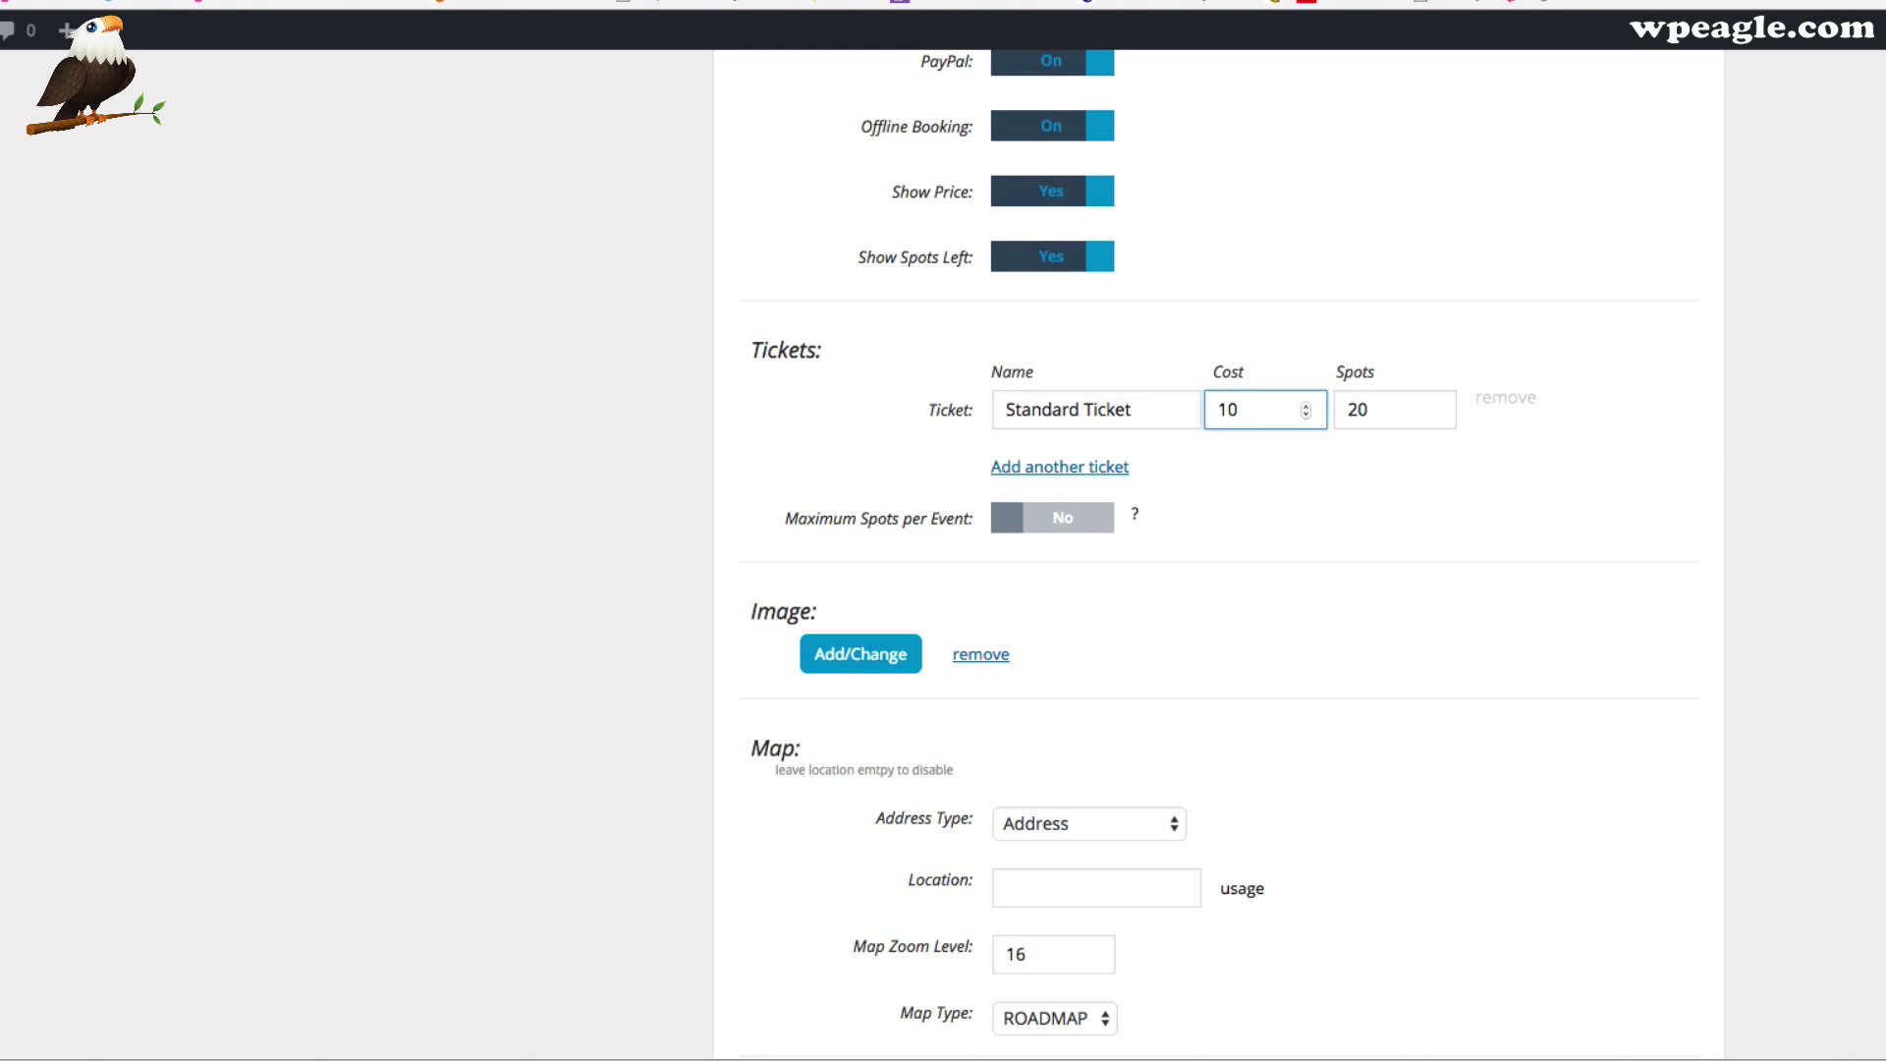
pyautogui.press('Tab')
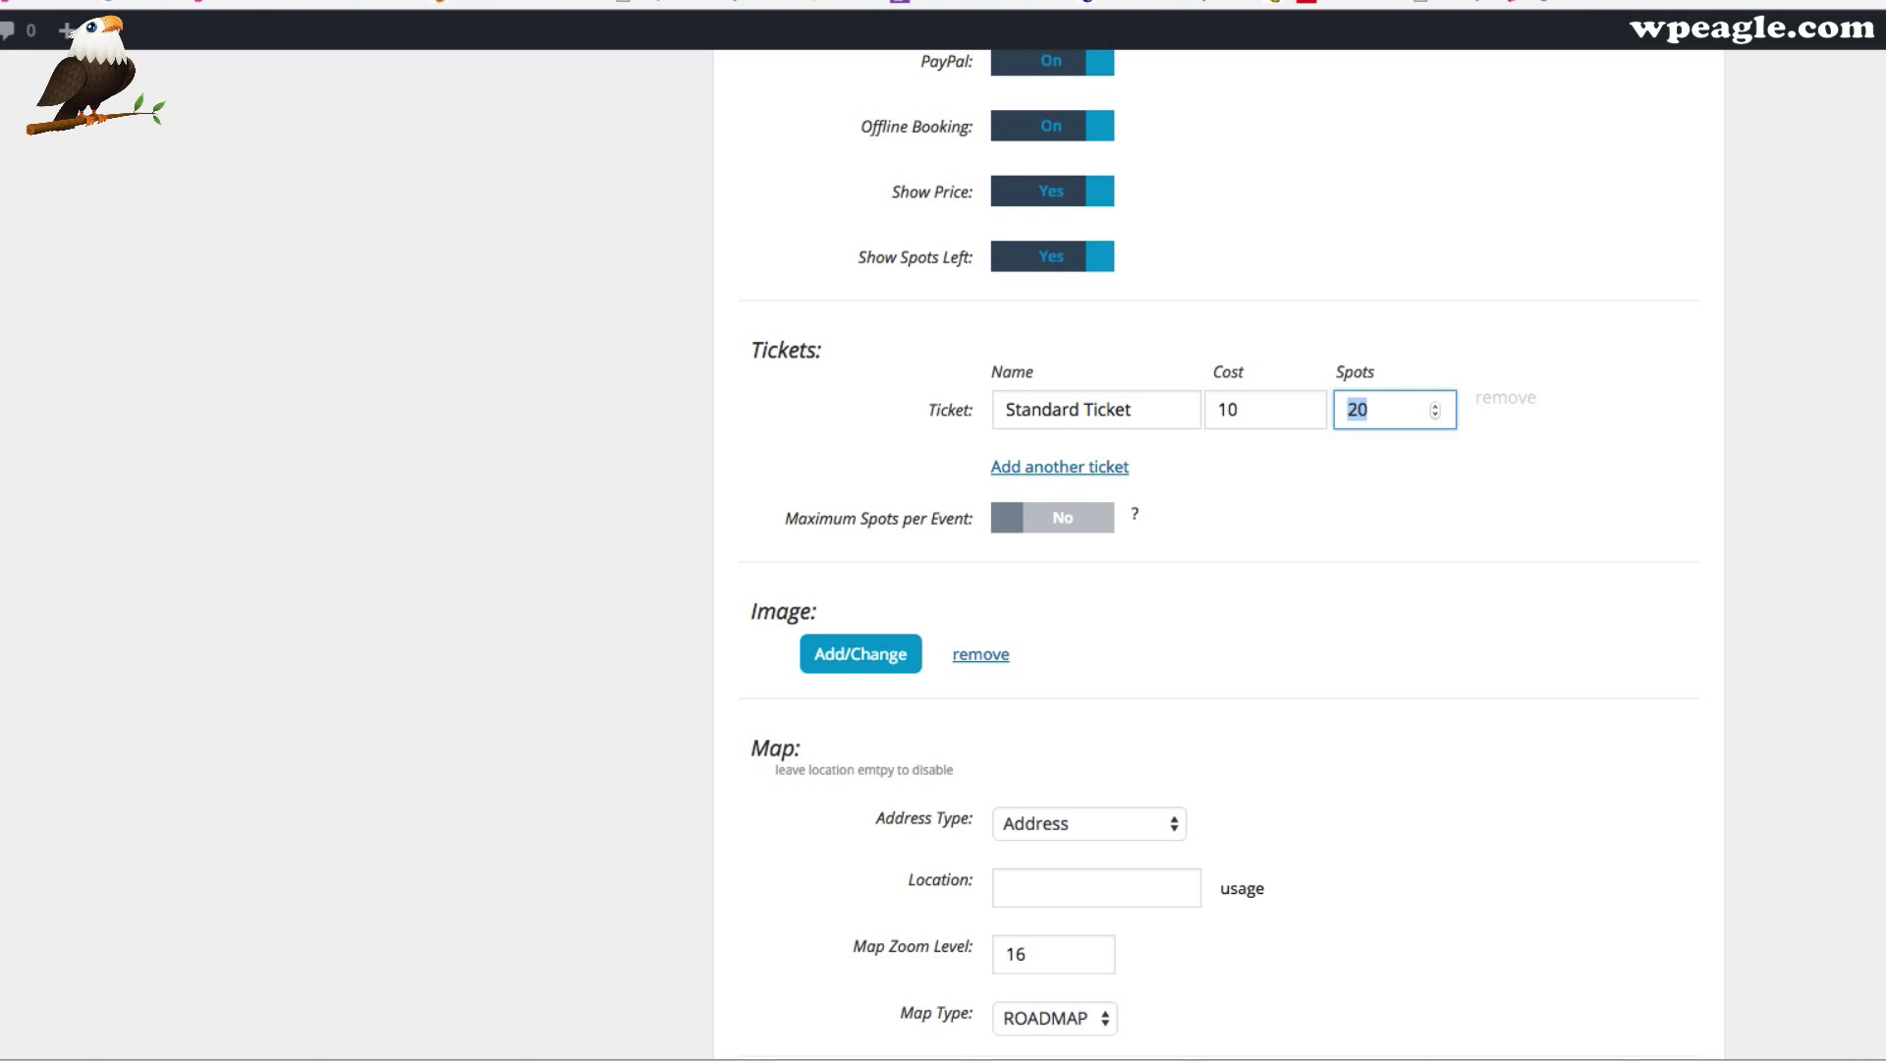
# Add a second ticket named 'VIP Ticket' costing 20
pyautogui.click(1058, 468)
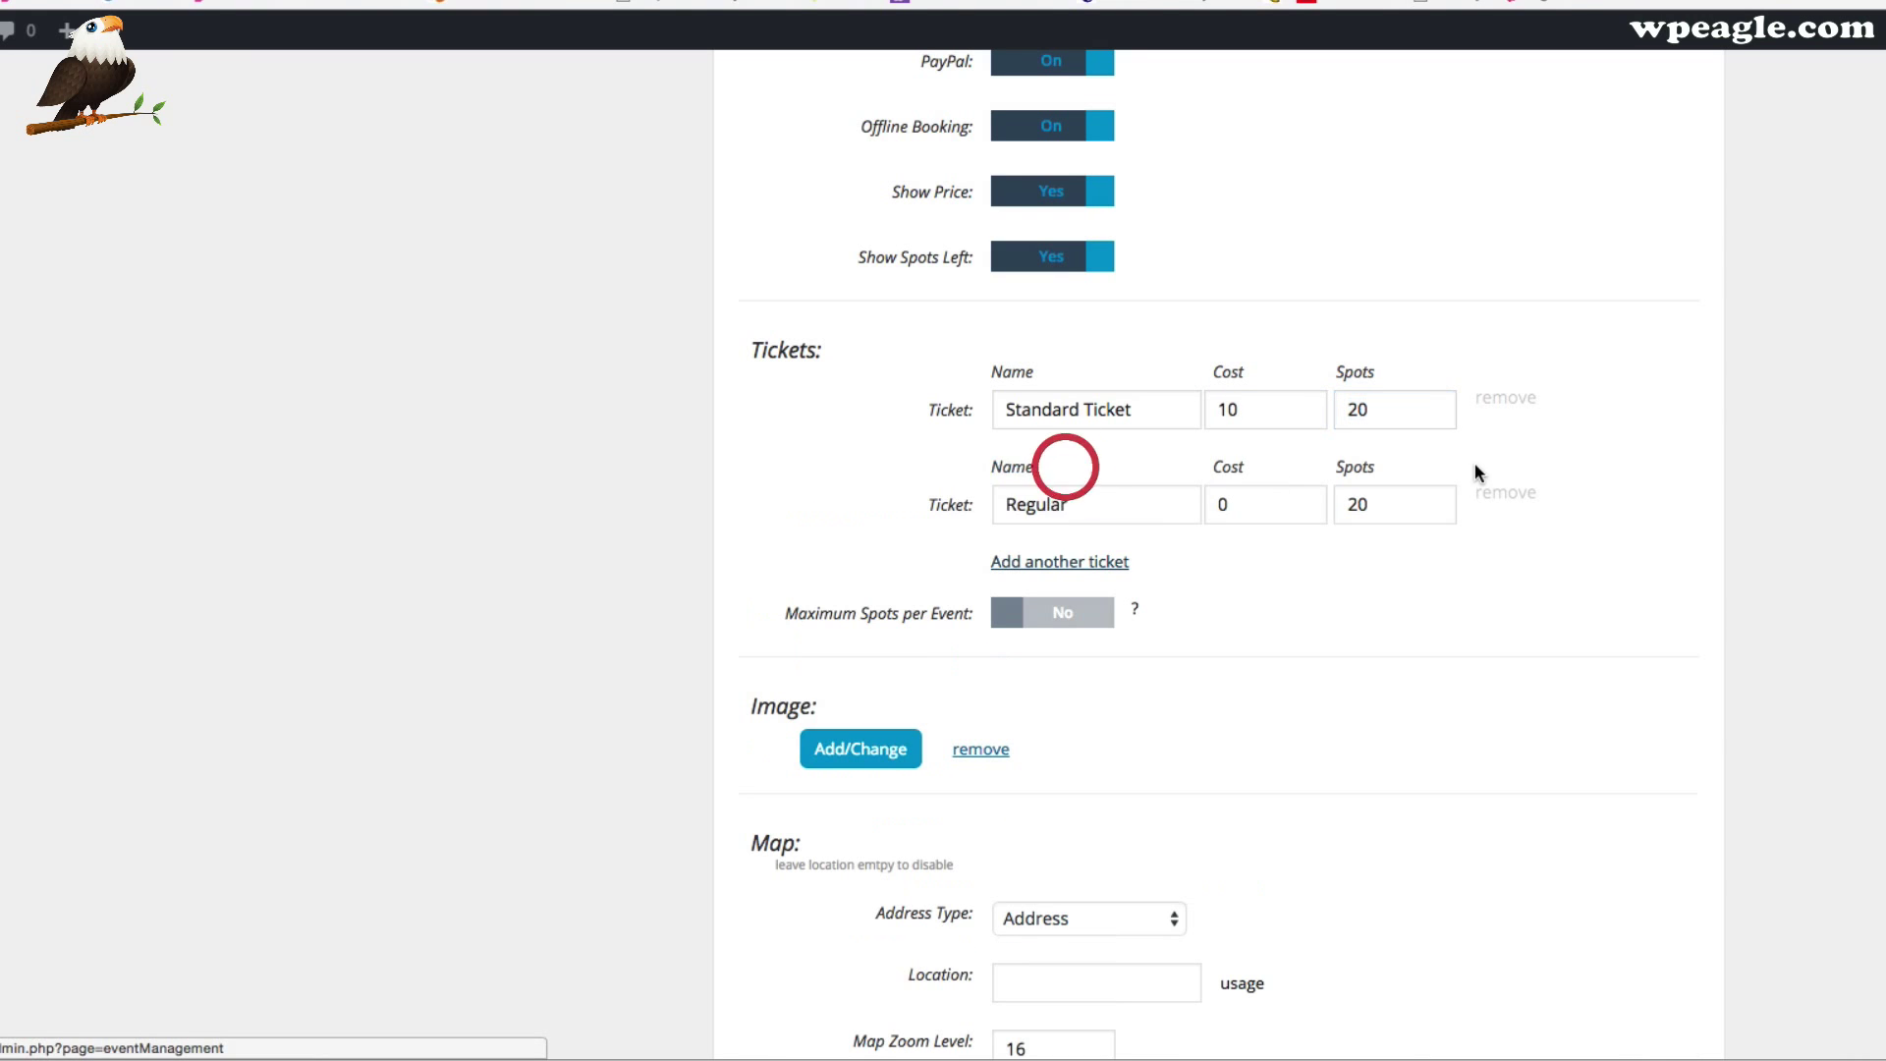
pyautogui.moveTo(1105, 503); pyautogui.dragTo(949, 499)
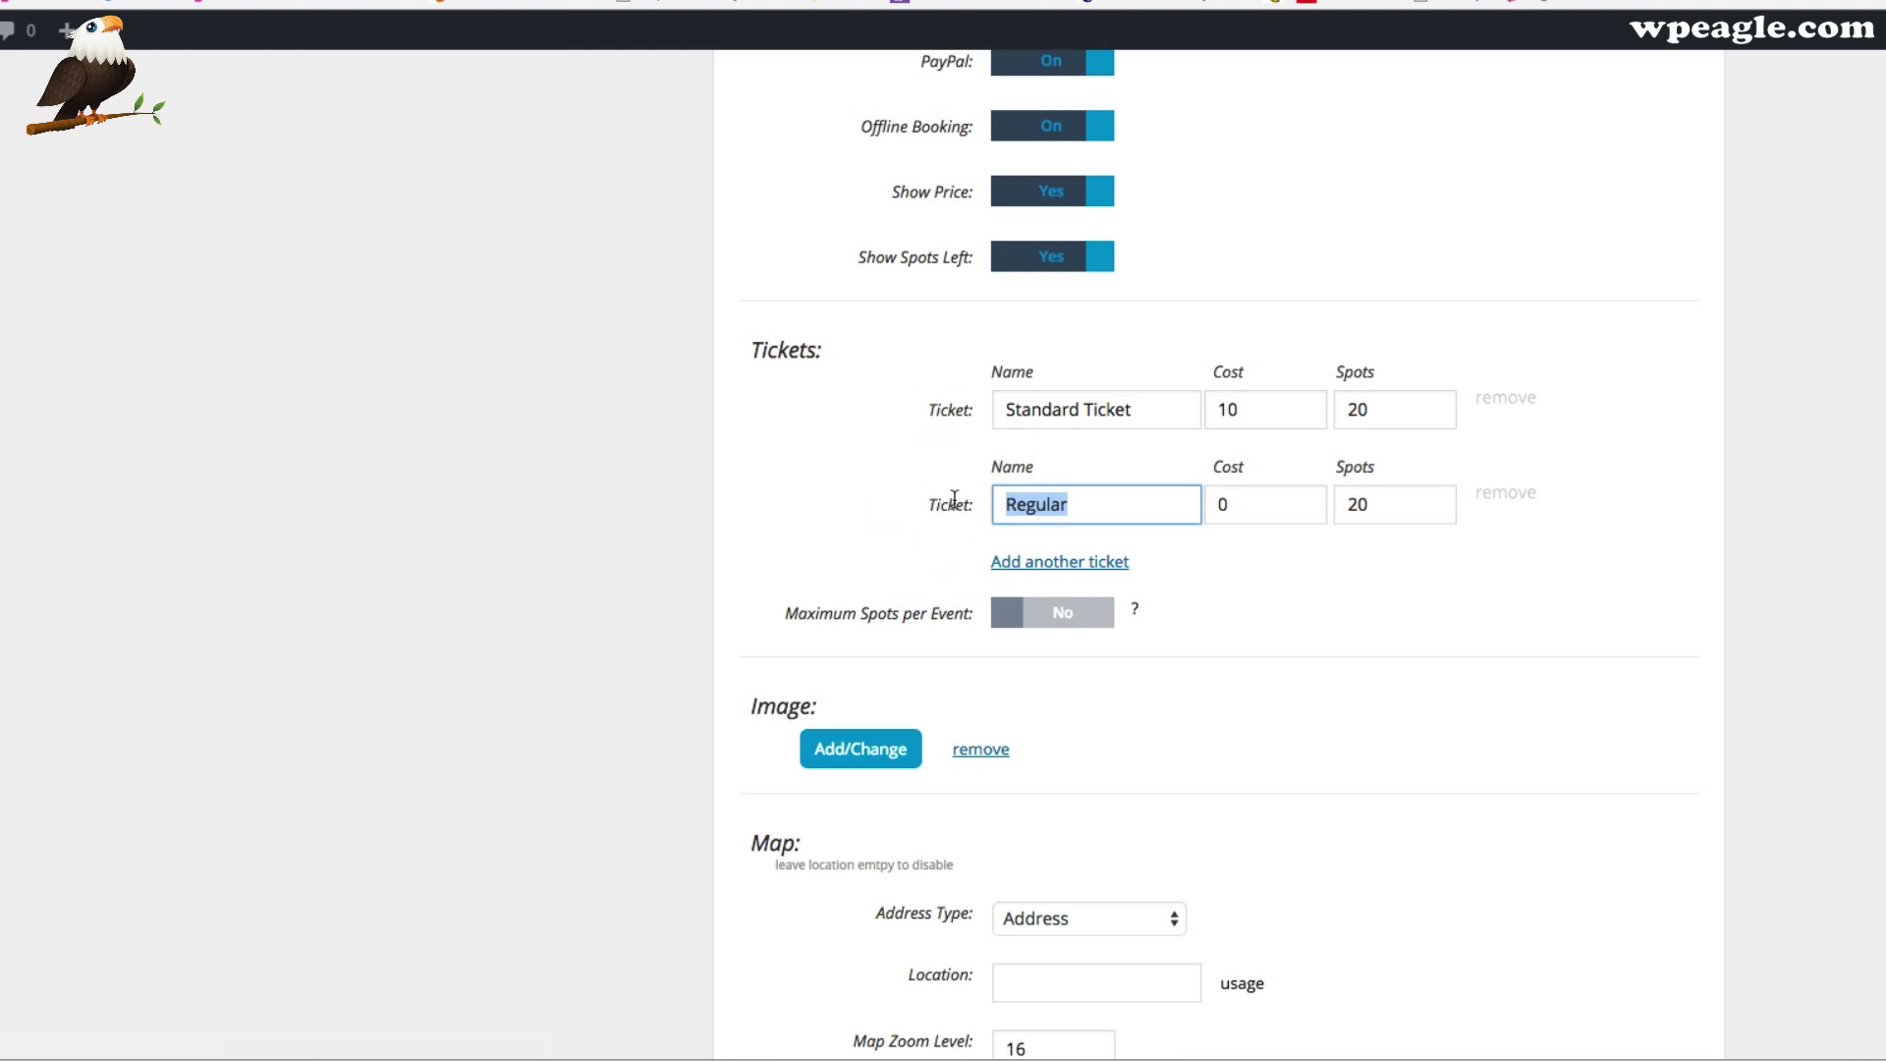
pyautogui.write('VIP Ticketr')
pyautogui.press('Tab')
pyautogui.press('Tab')
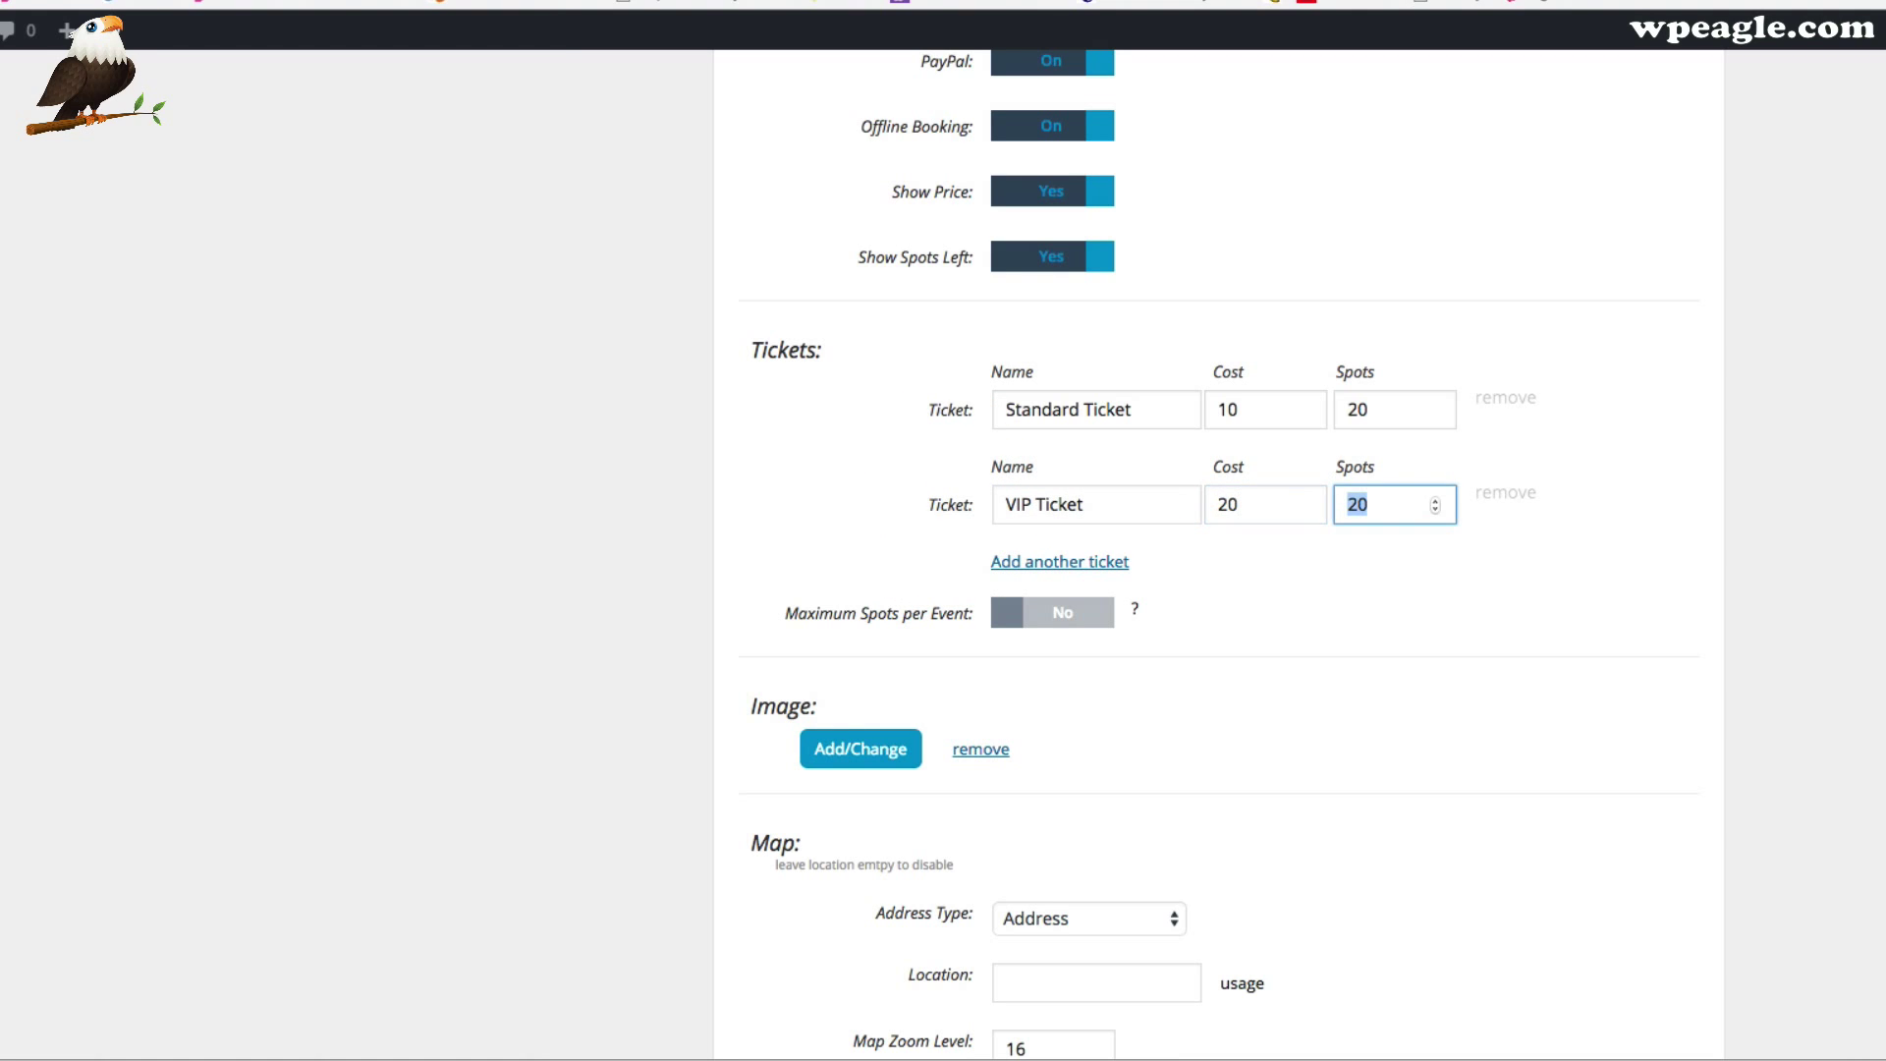
pyautogui.click(1389, 601)
pyautogui.scroll(-2, 1395, 604)
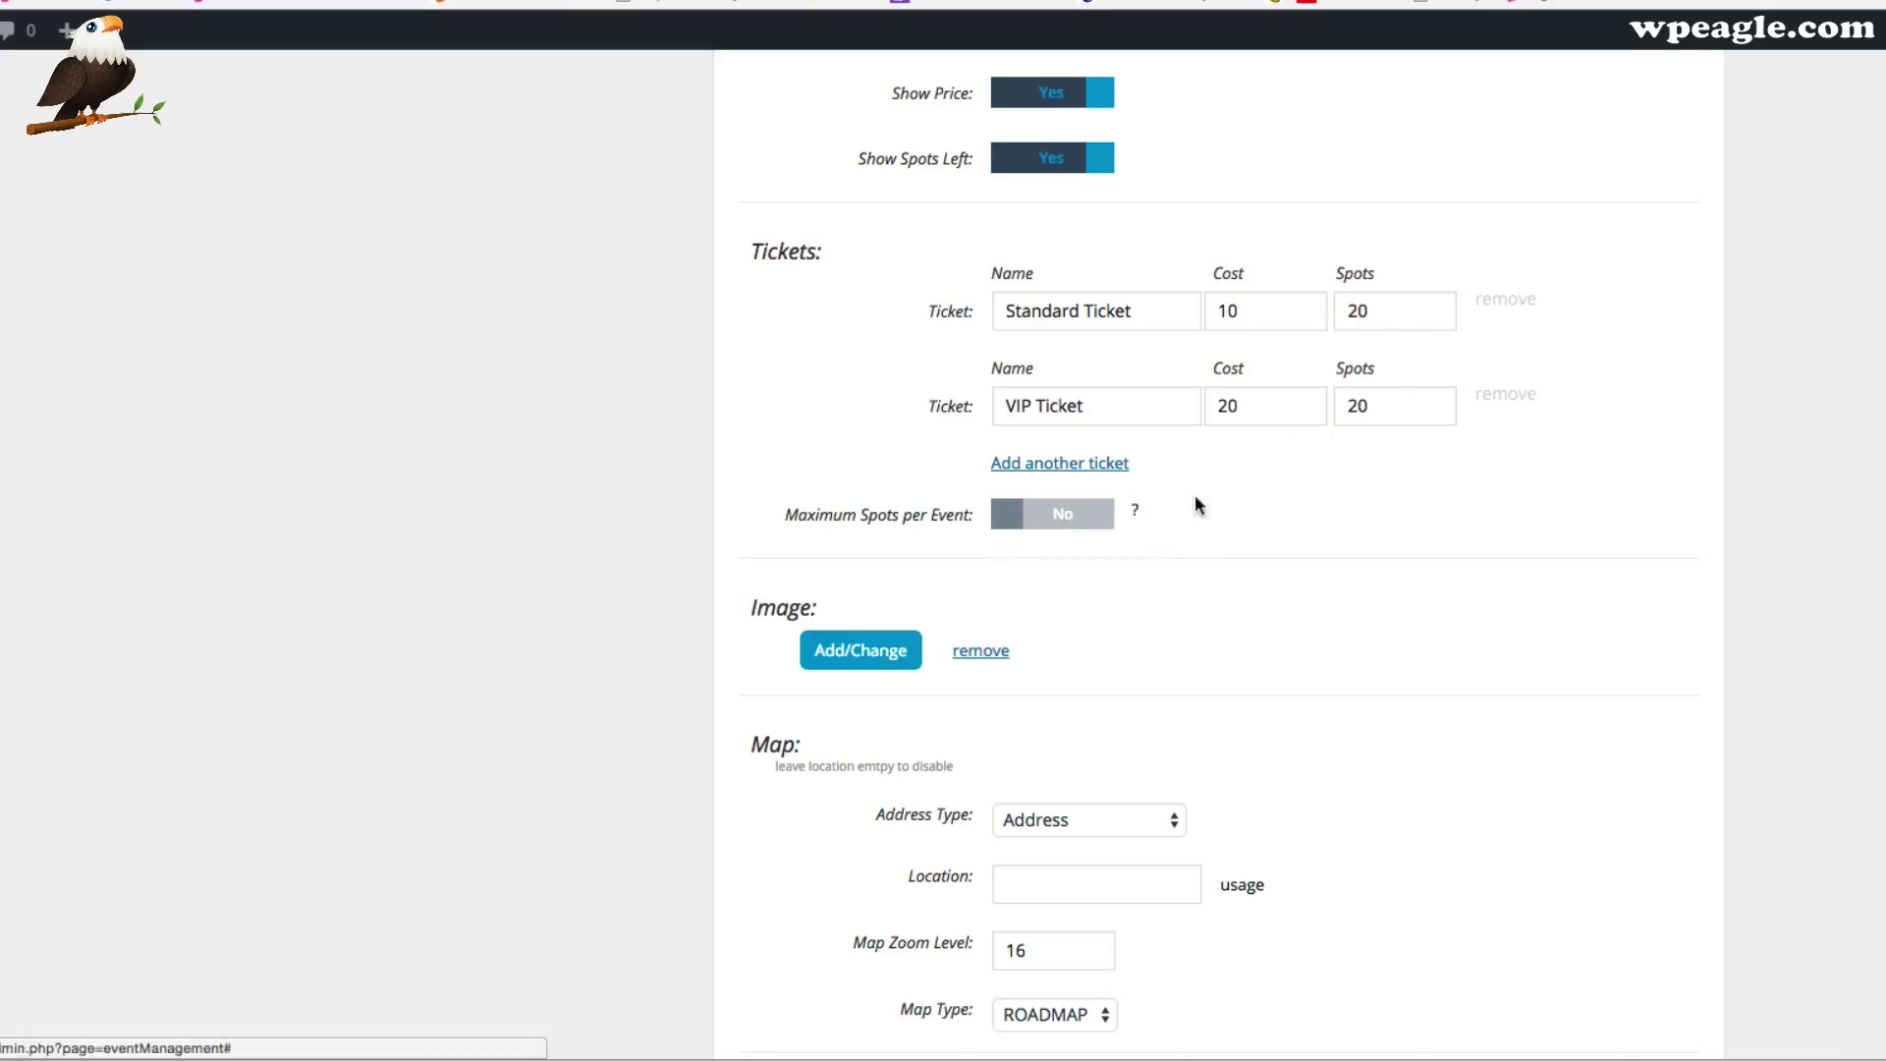
# Toggle the Maximum Spots limit on and then back off
pyautogui.click(1098, 514)
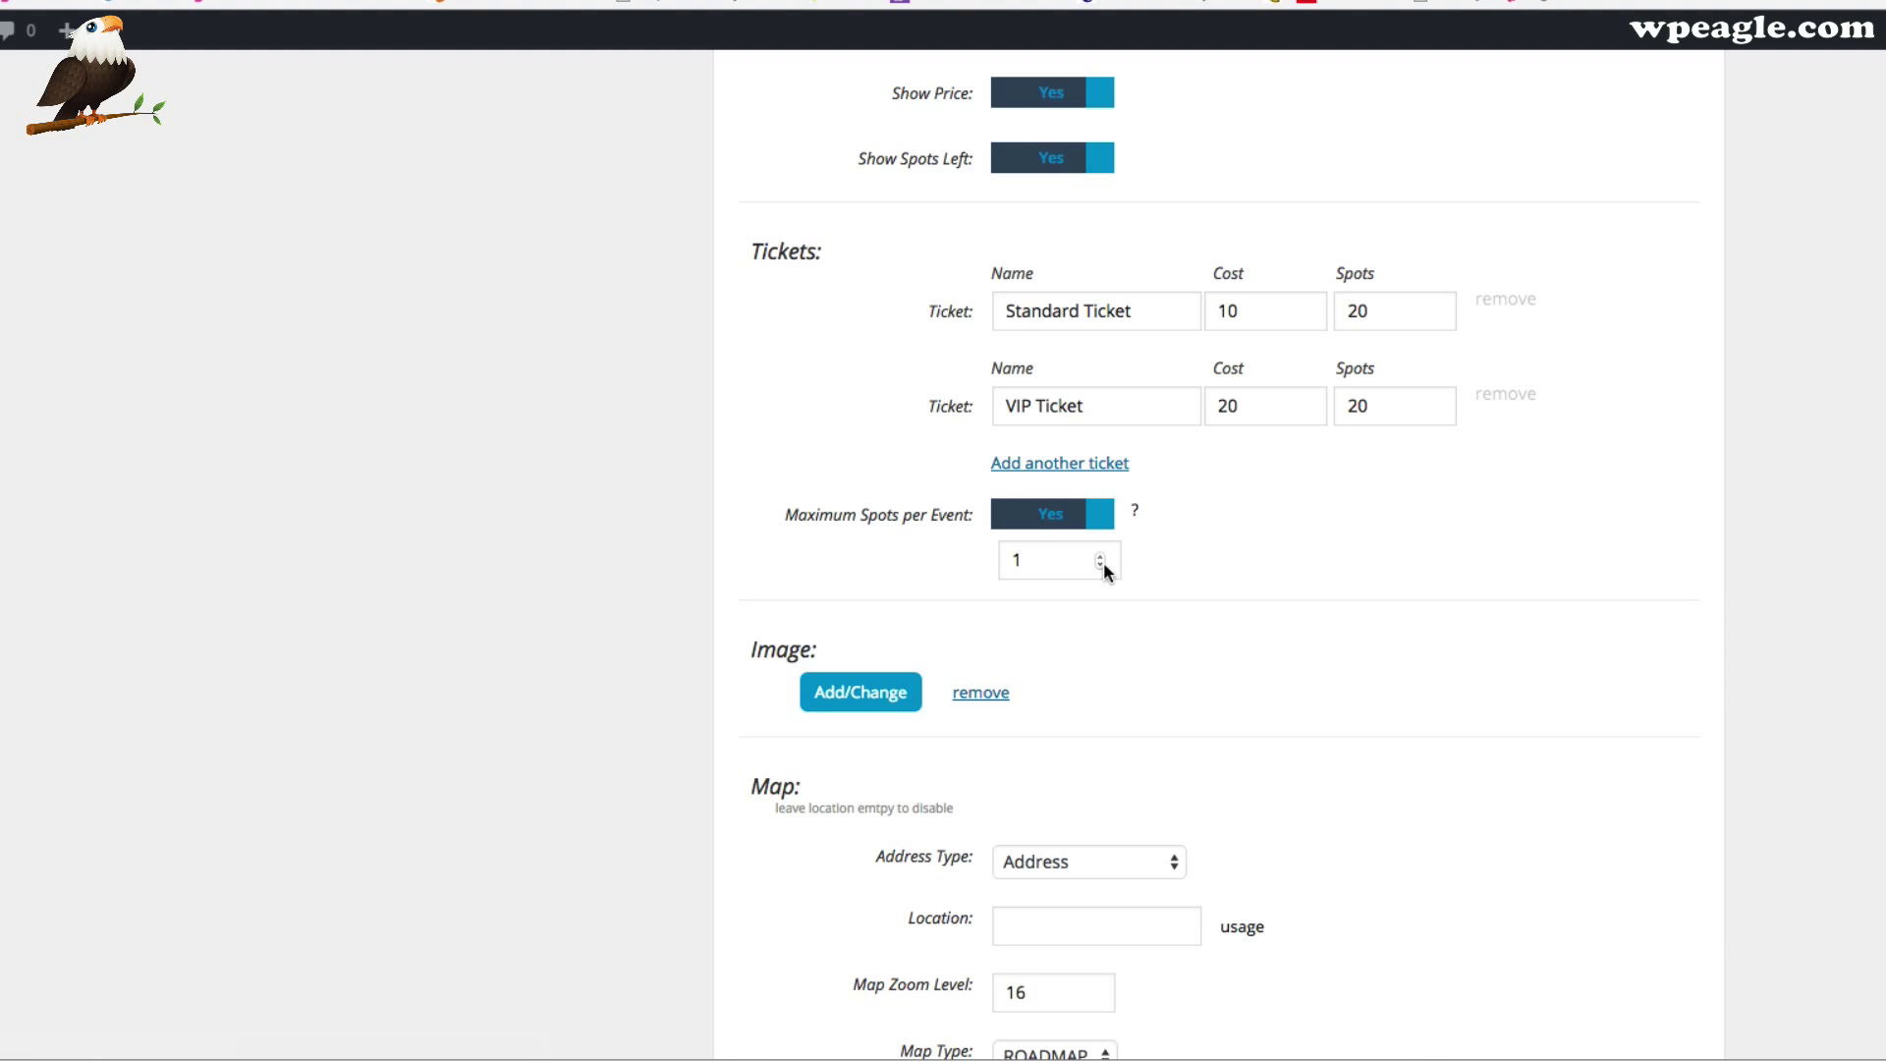
pyautogui.moveTo(1138, 511)
pyautogui.click(1081, 516)
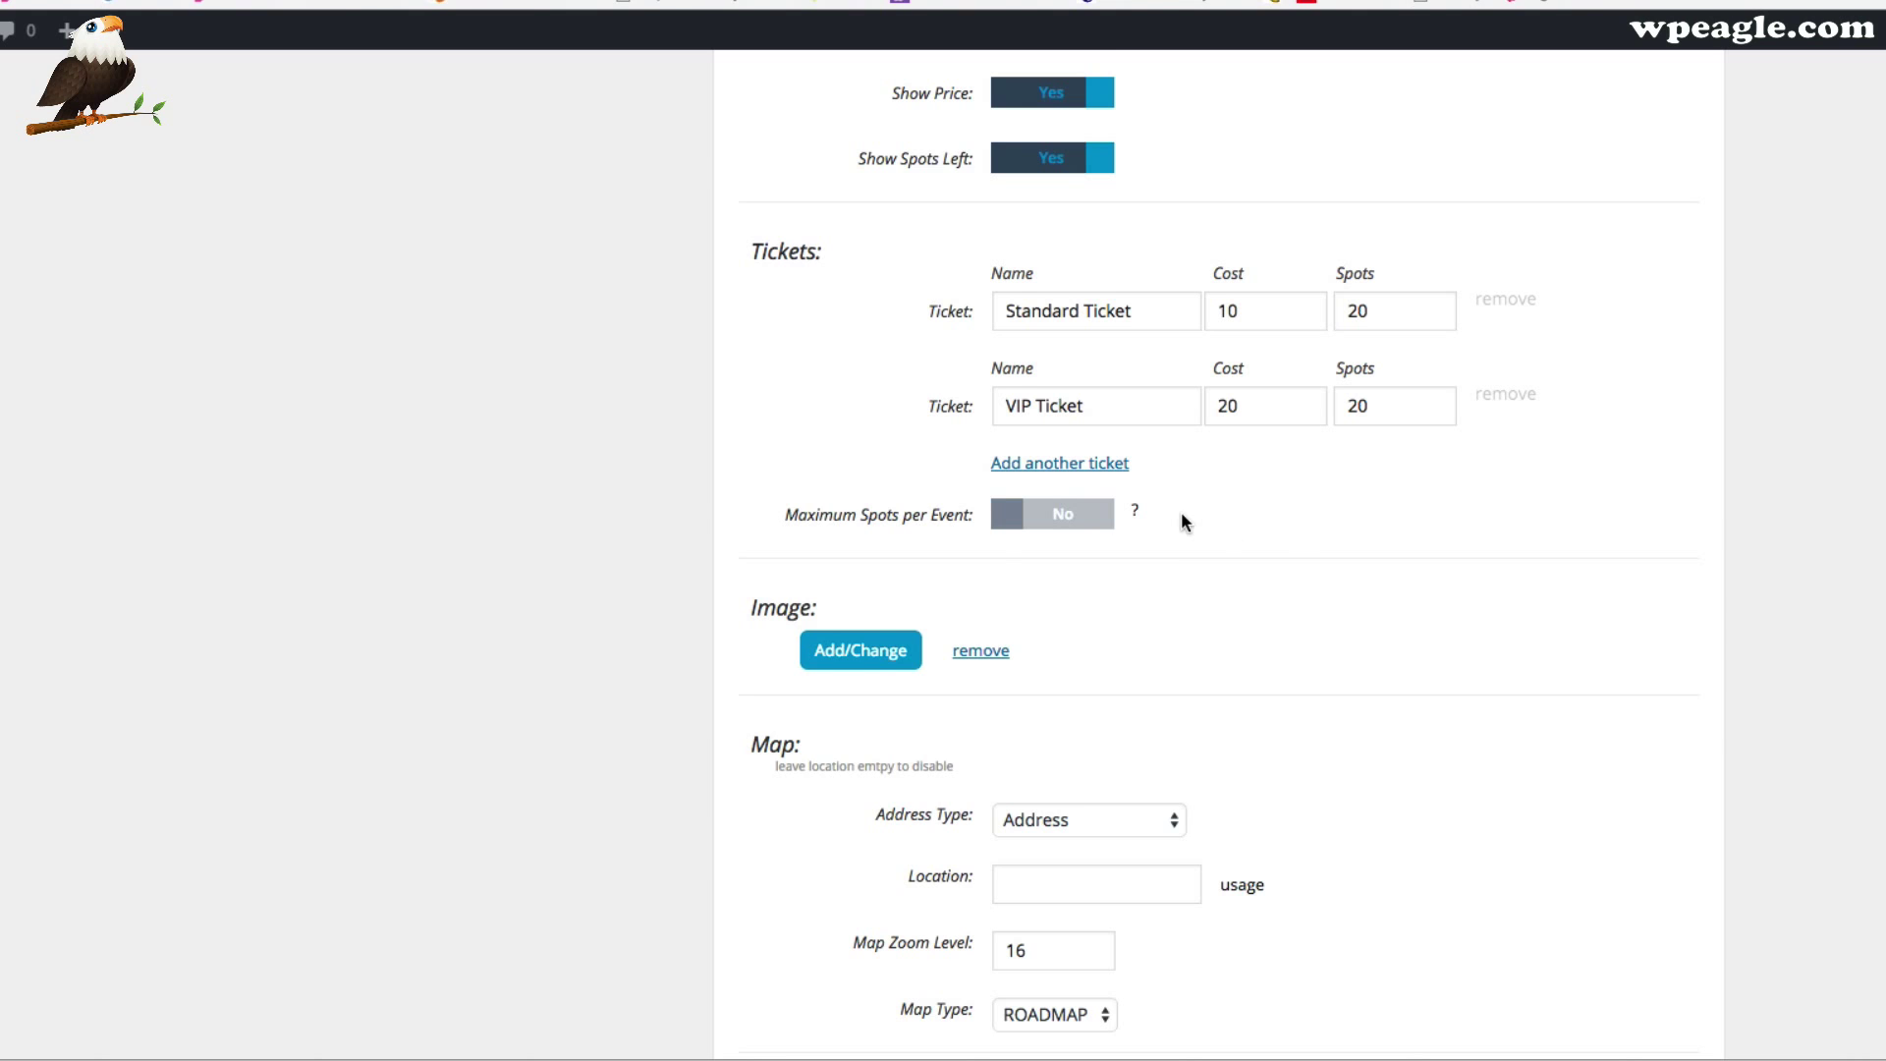
pyautogui.scroll(-5, 1130, 519)
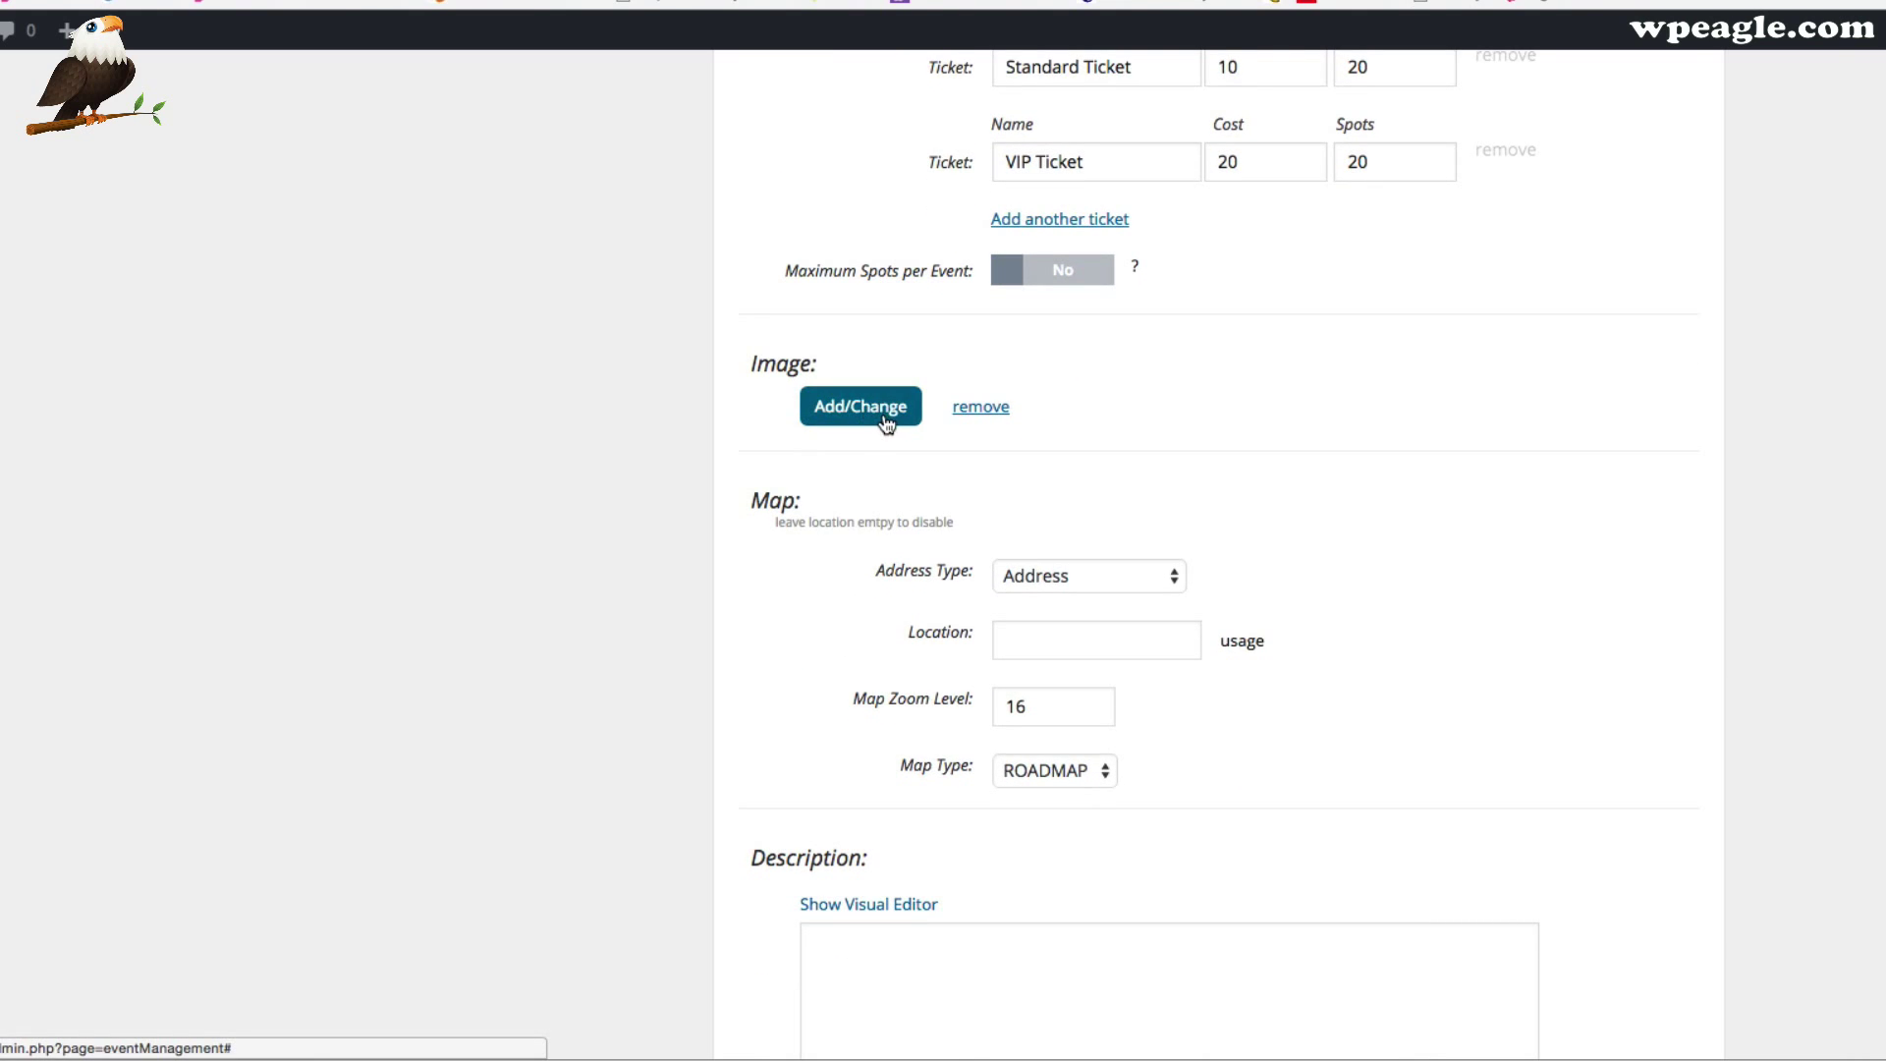
# Pick the beach photo from the Media Library and insert it as the event image
pyautogui.click(883, 418)
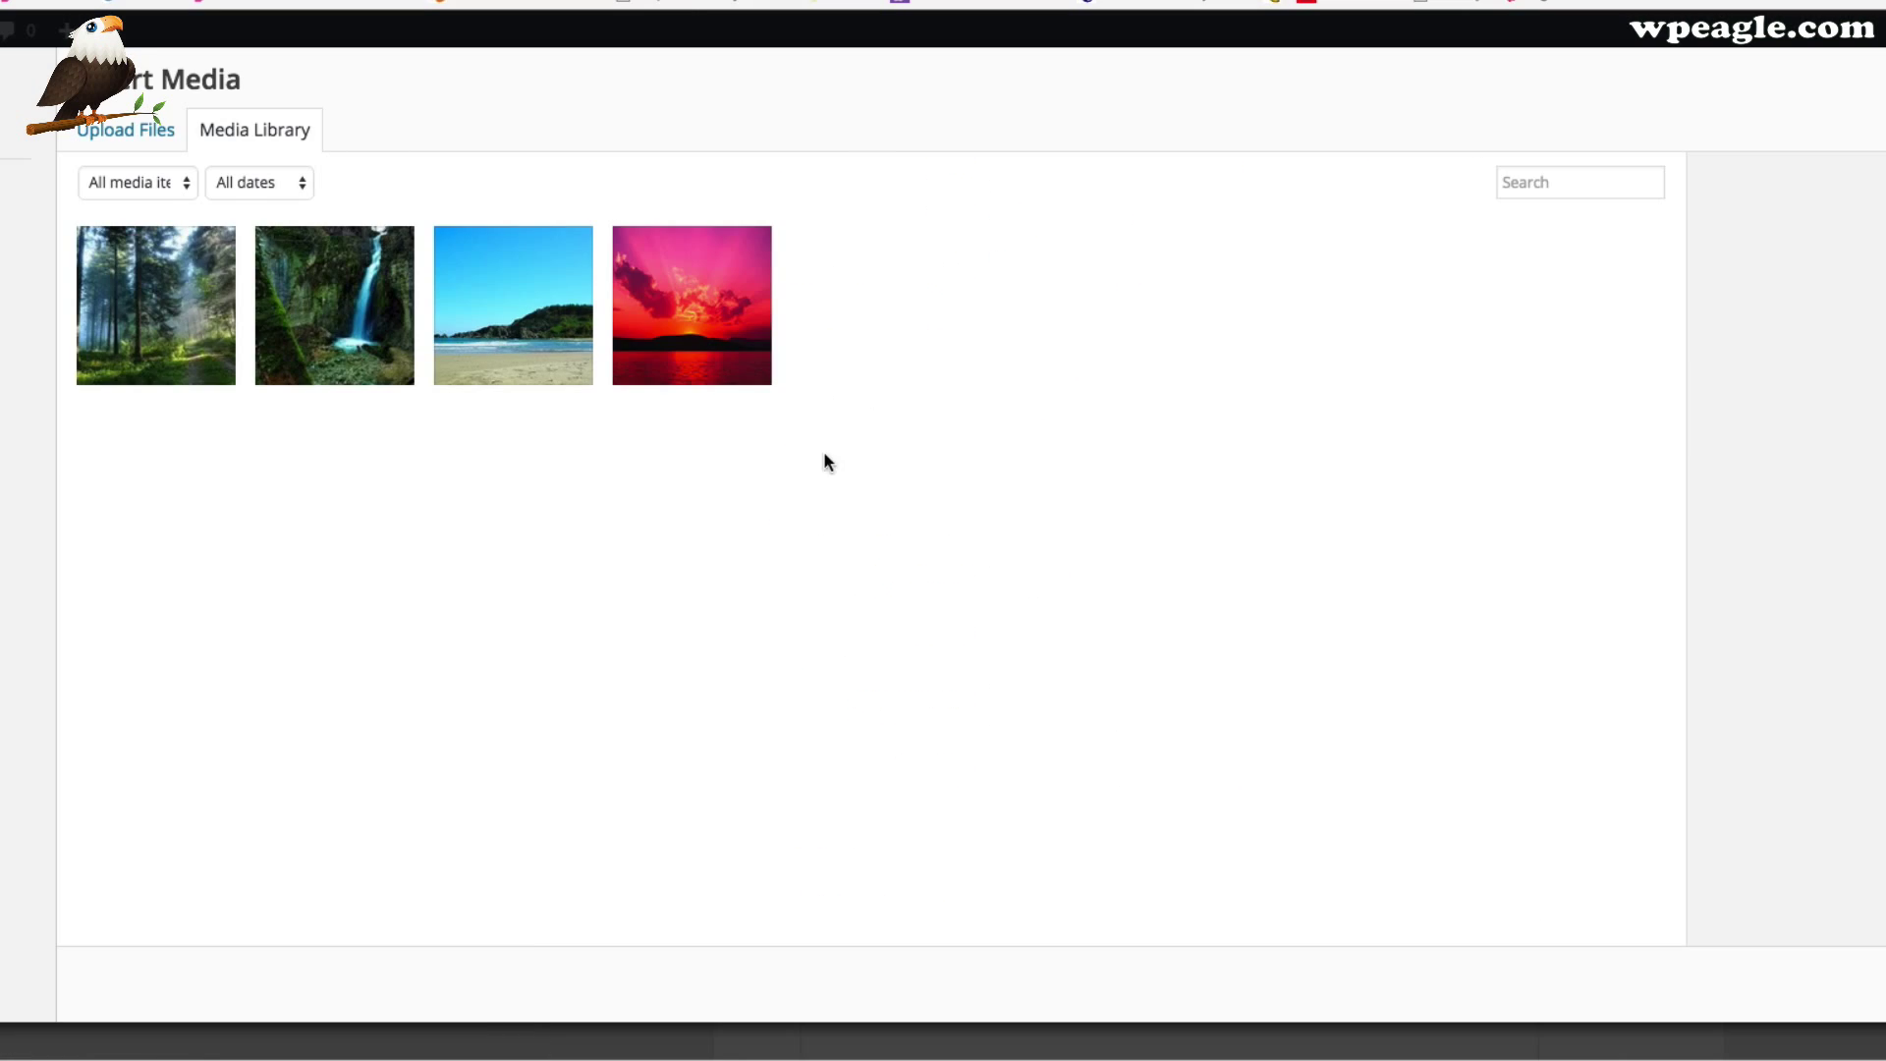
pyautogui.click(477, 309)
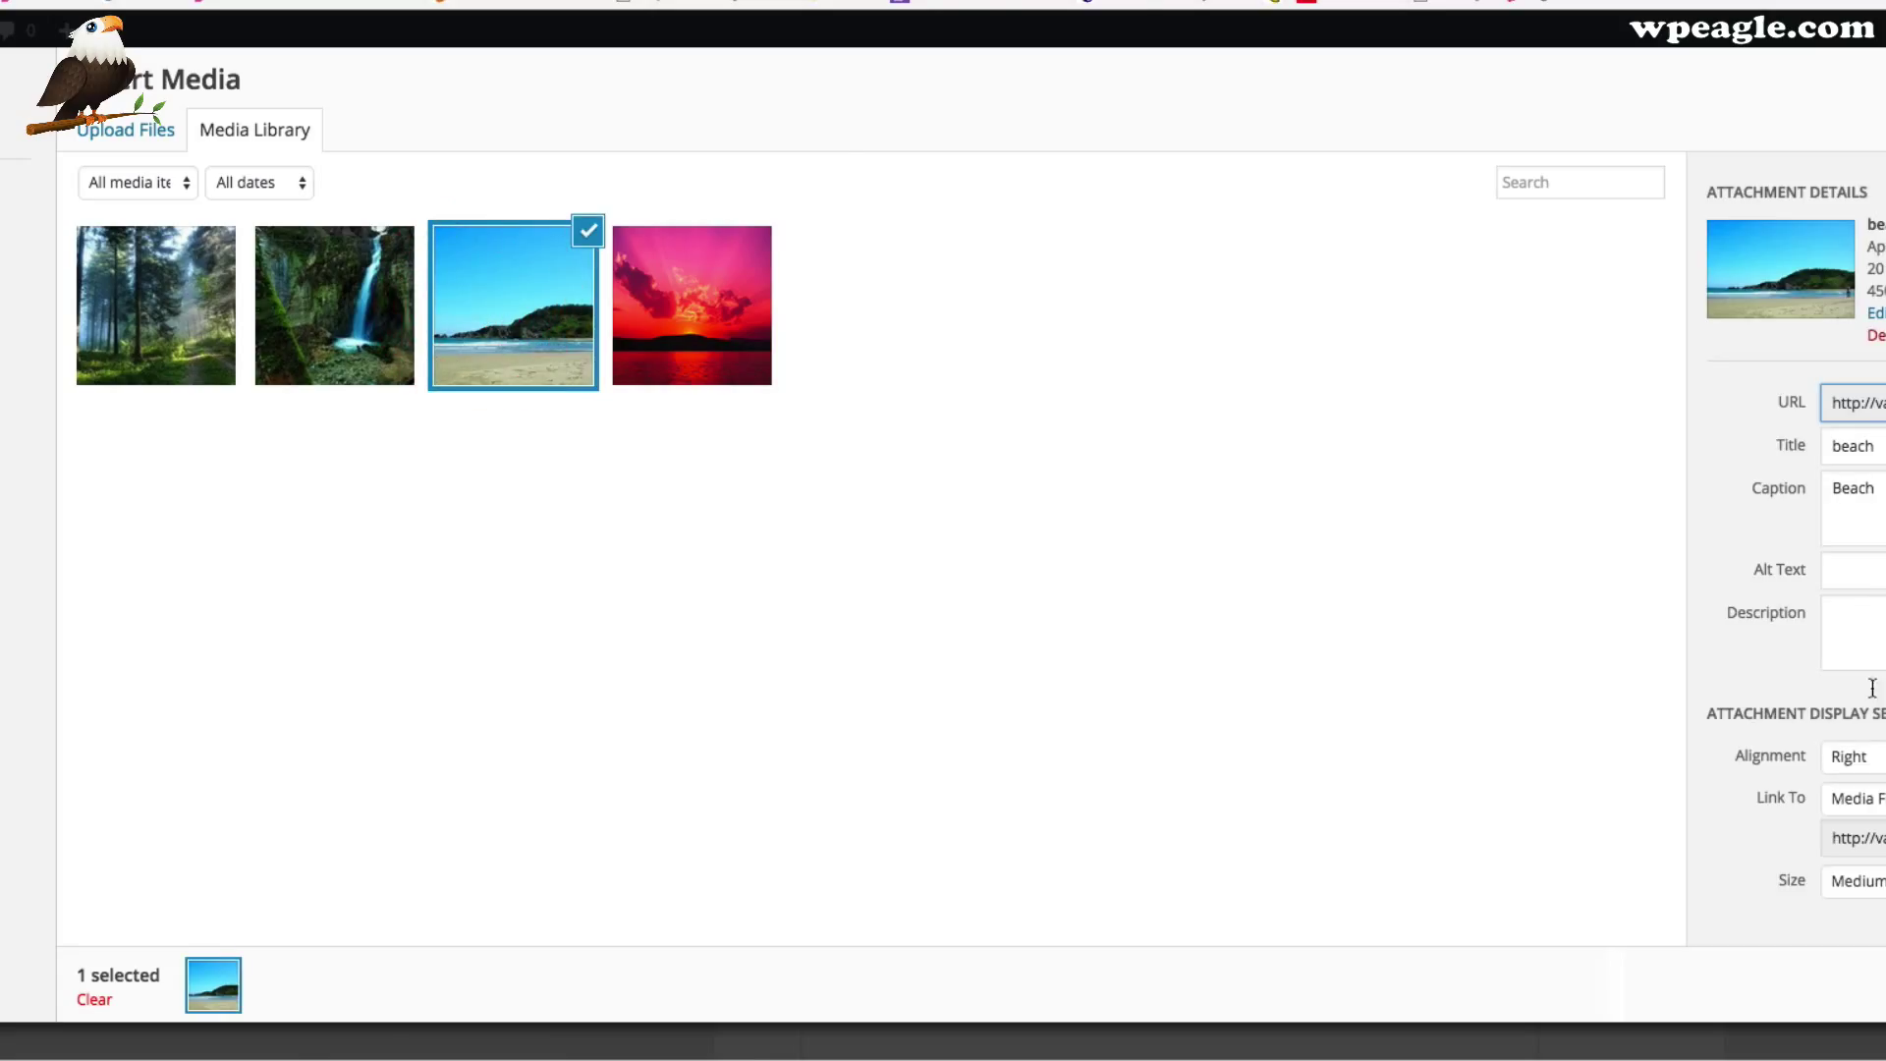
pyautogui.click(1796, 984)
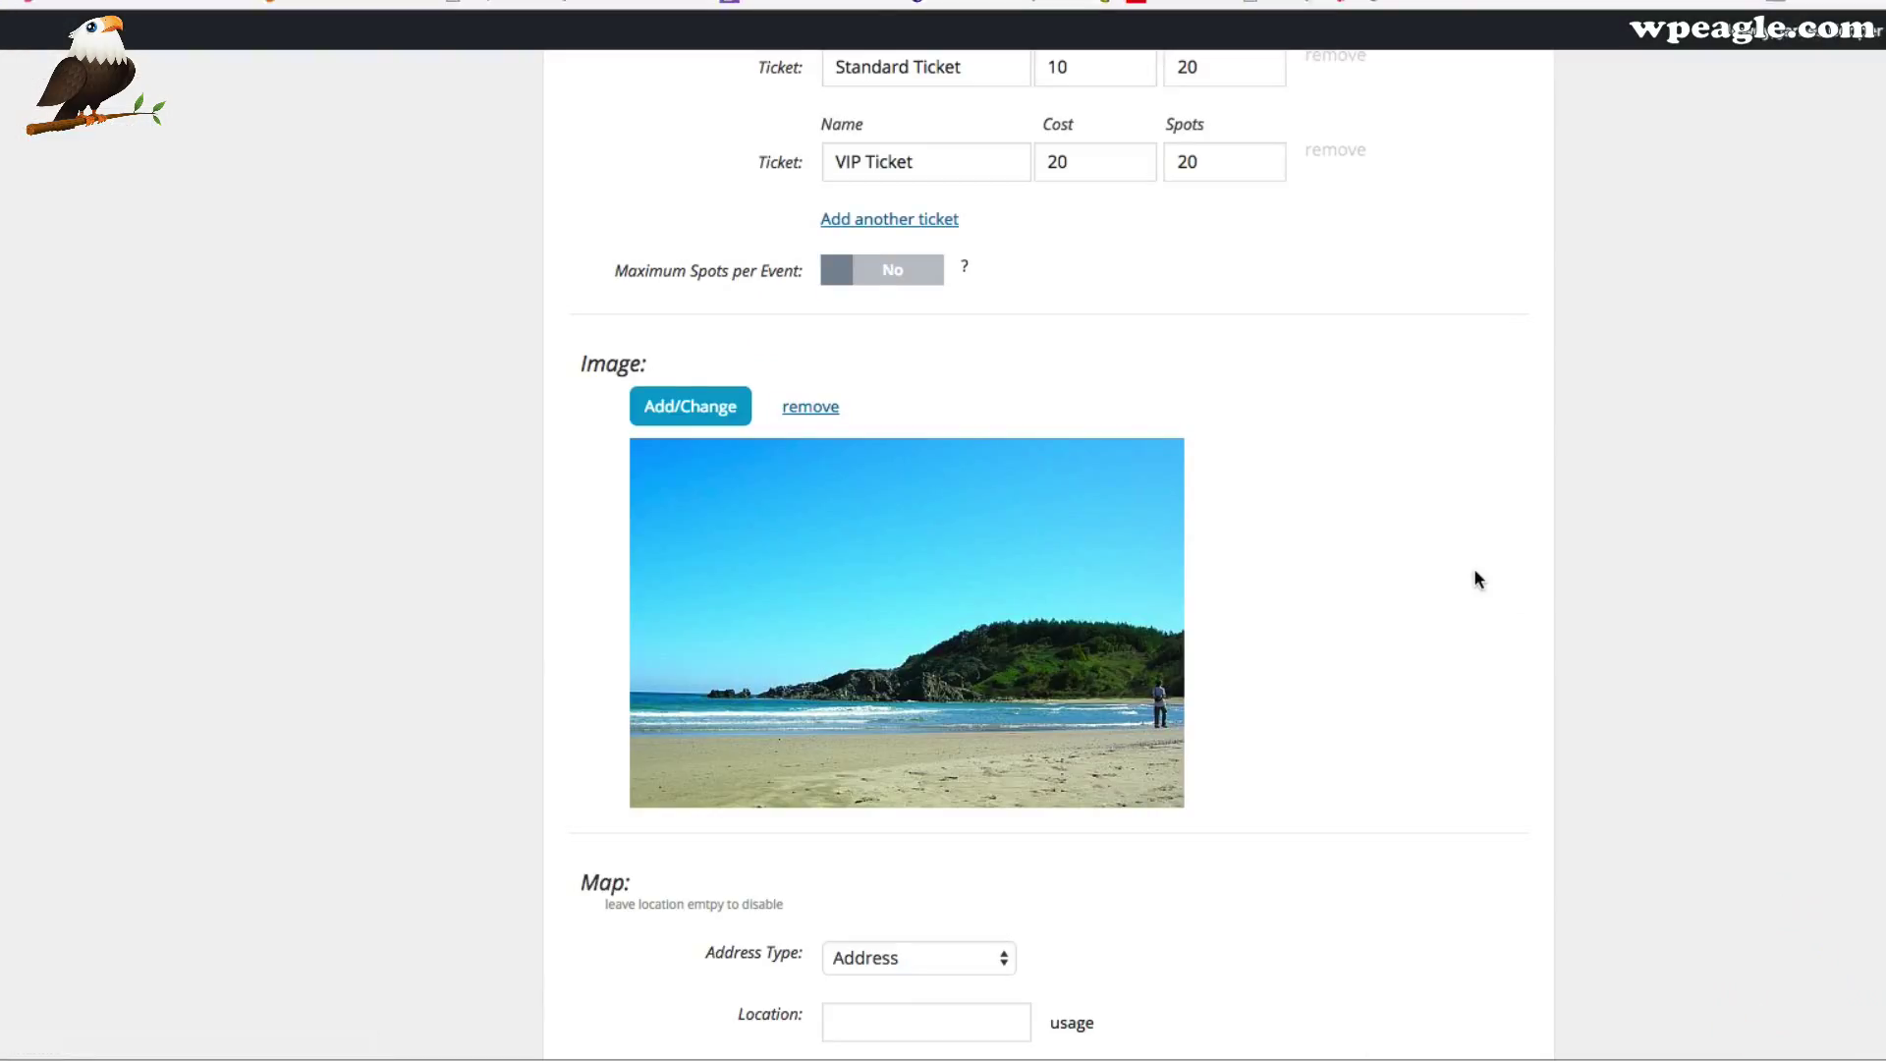
pyautogui.scroll(-4, 1395, 486)
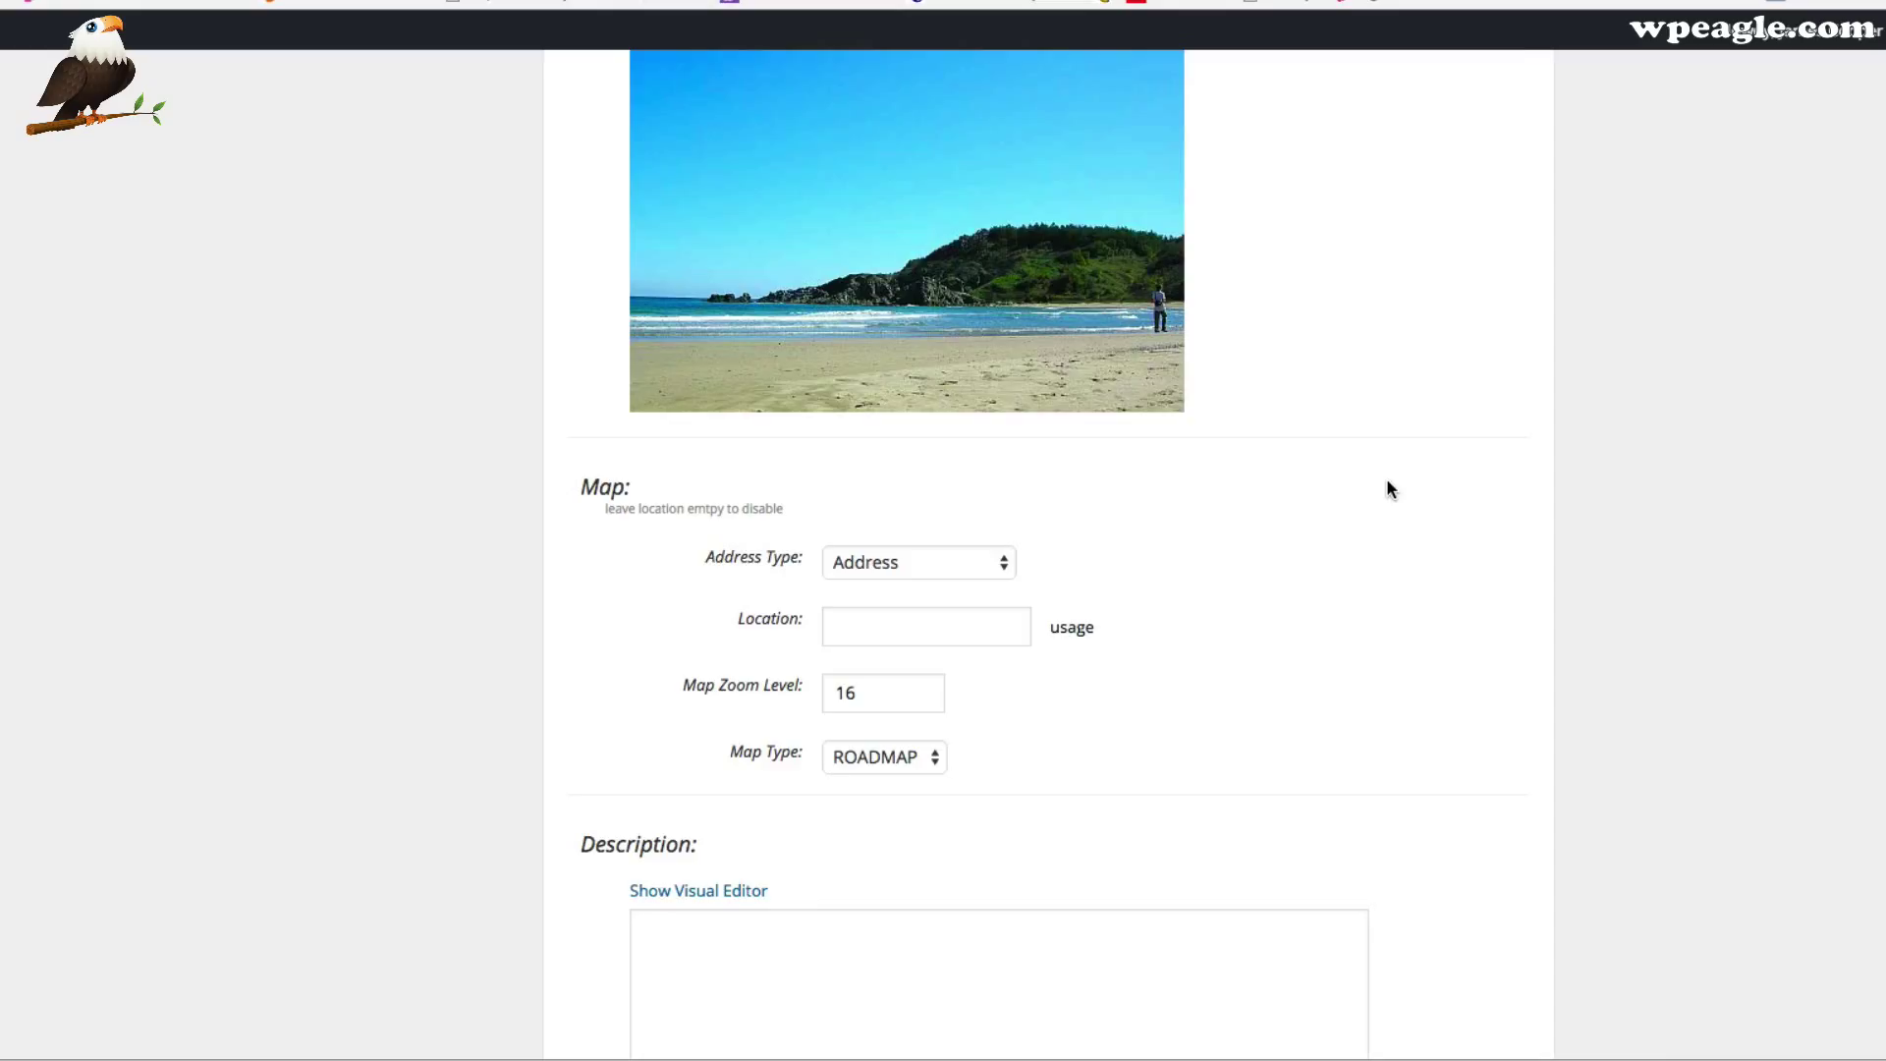
pyautogui.scroll(-3, 1387, 483)
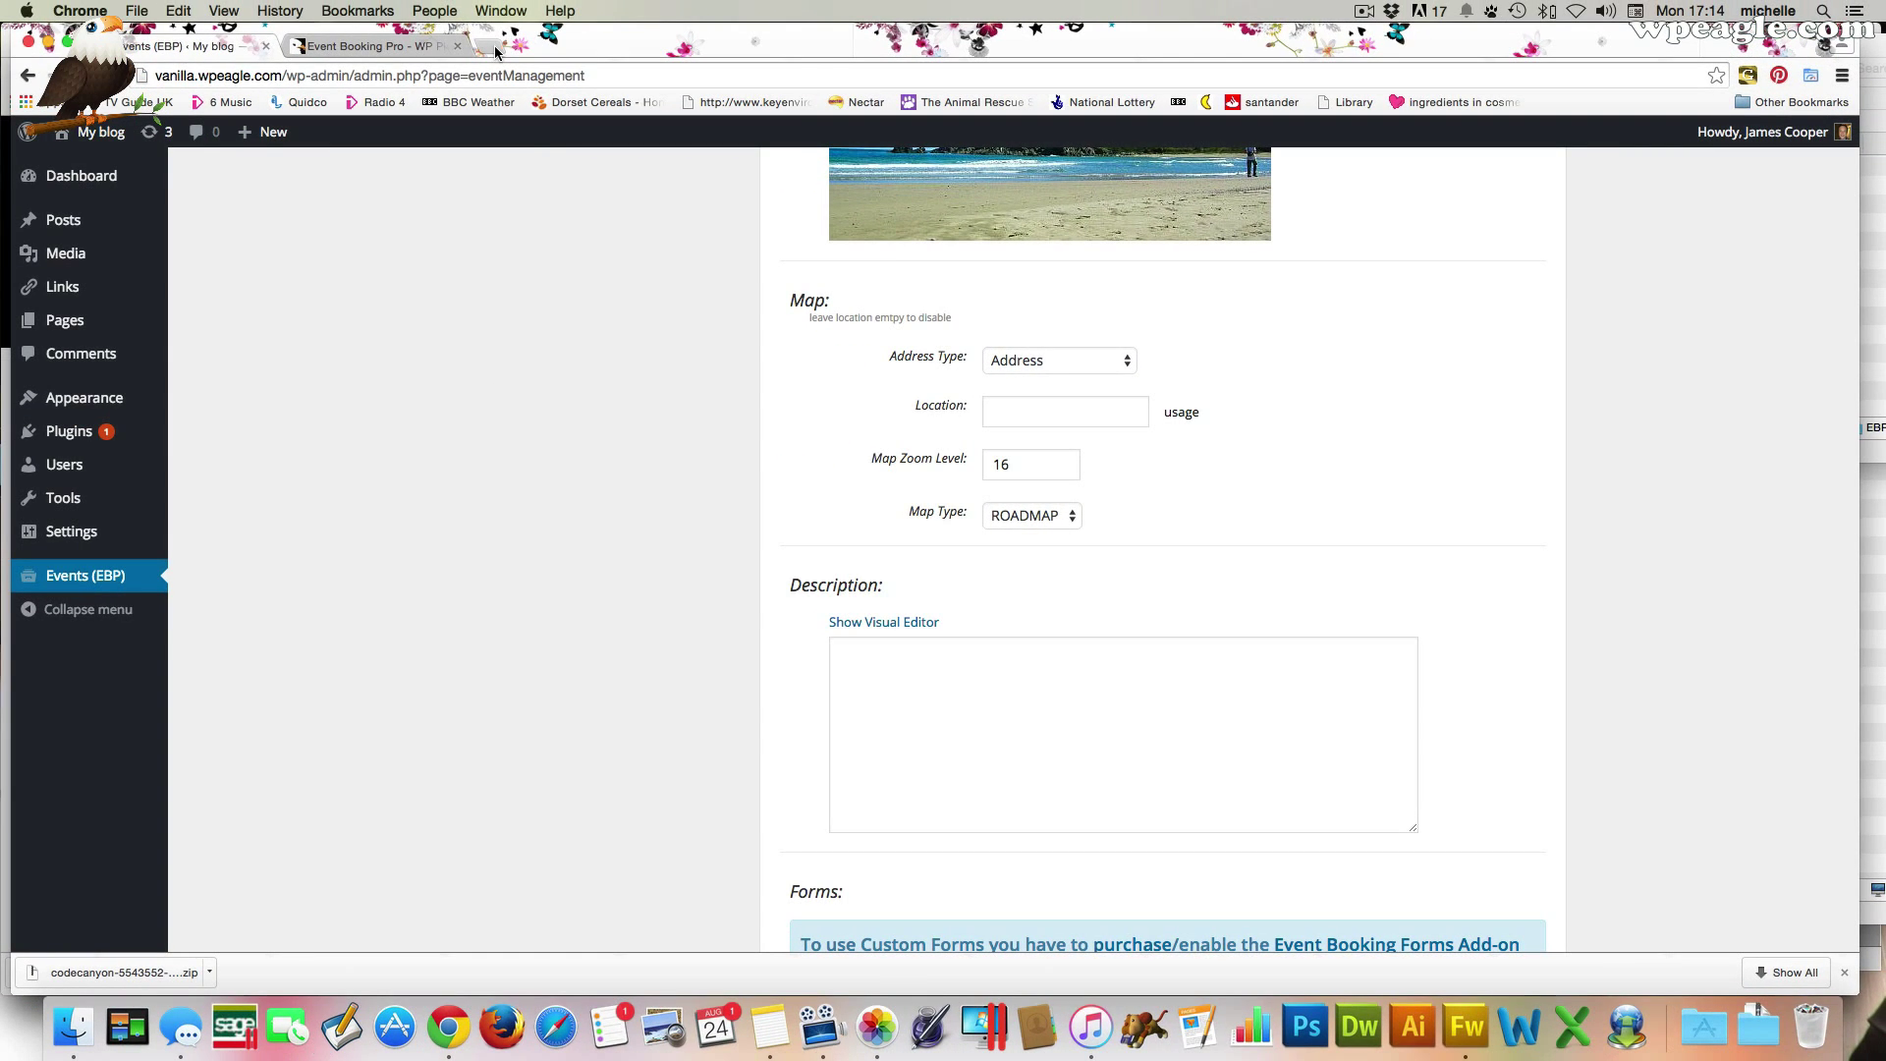
# In a new tab, search the web for 'longitude latitude' and open LatLong.net
pyautogui.click(497, 50)
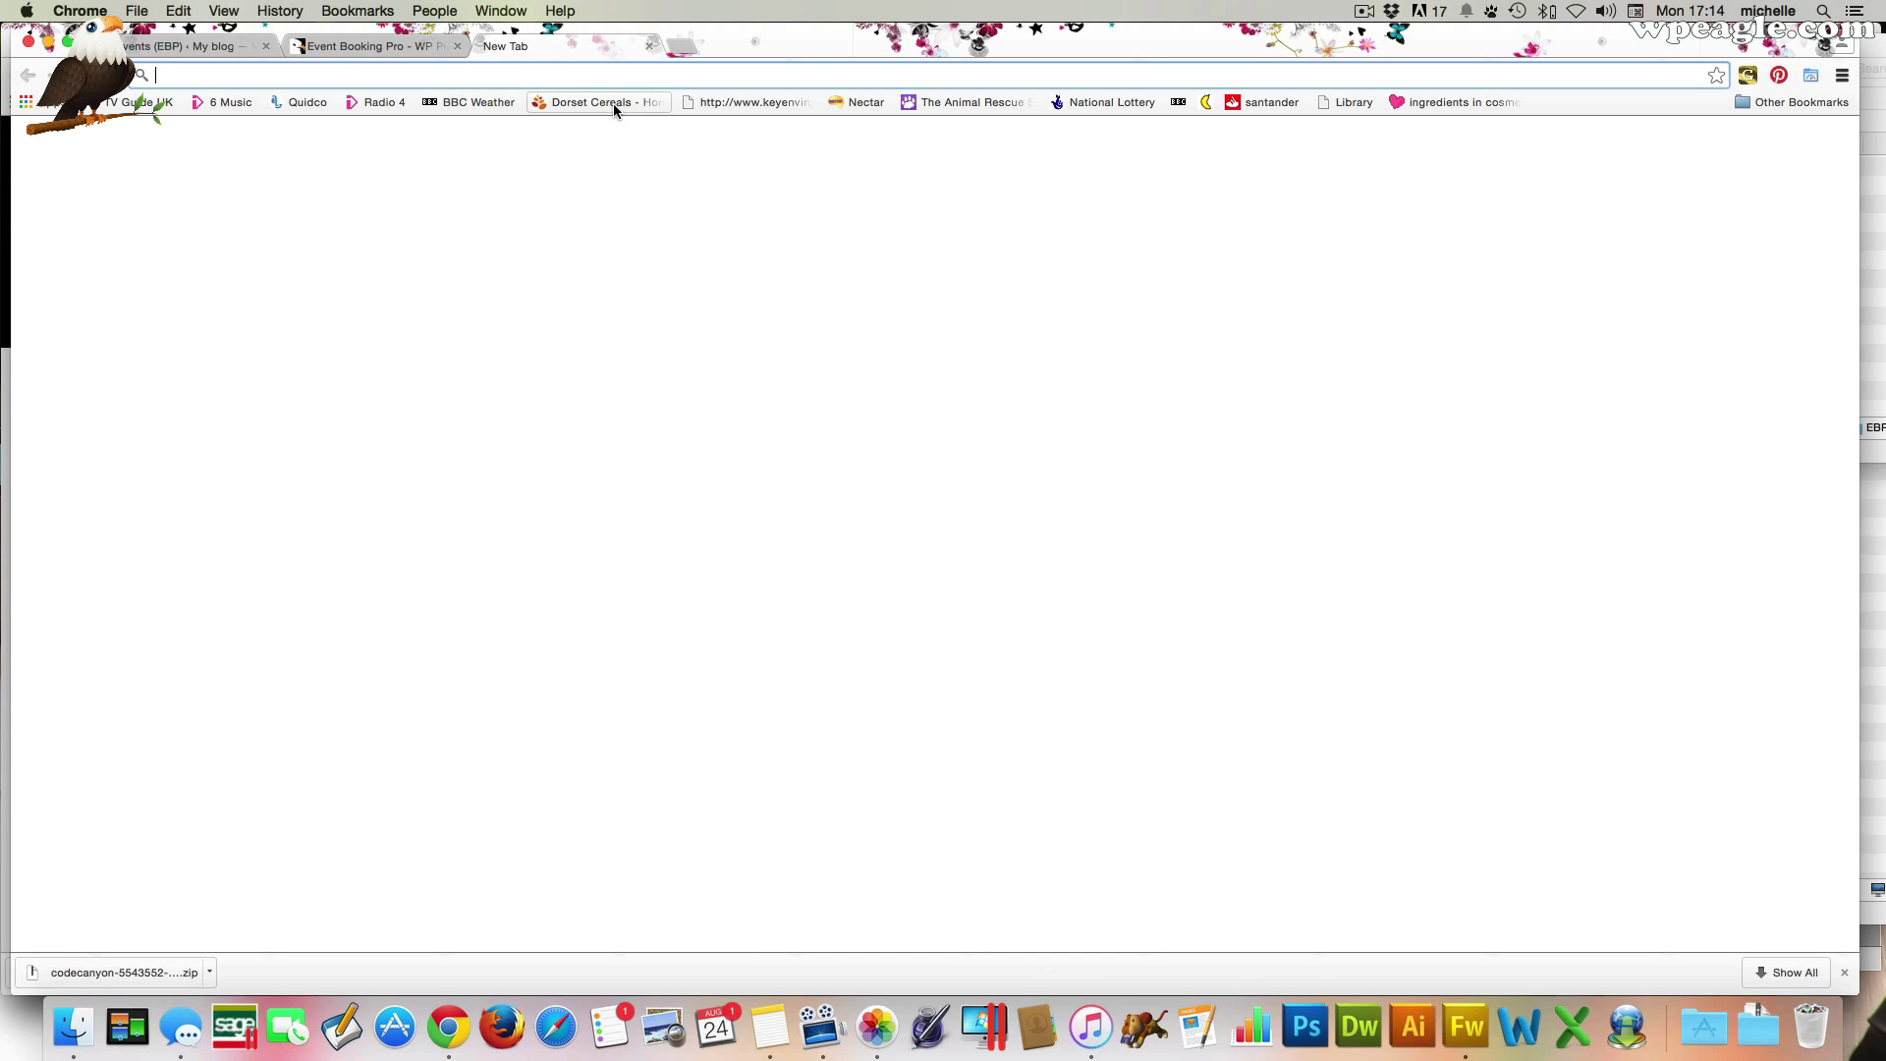
pyautogui.write('longi')
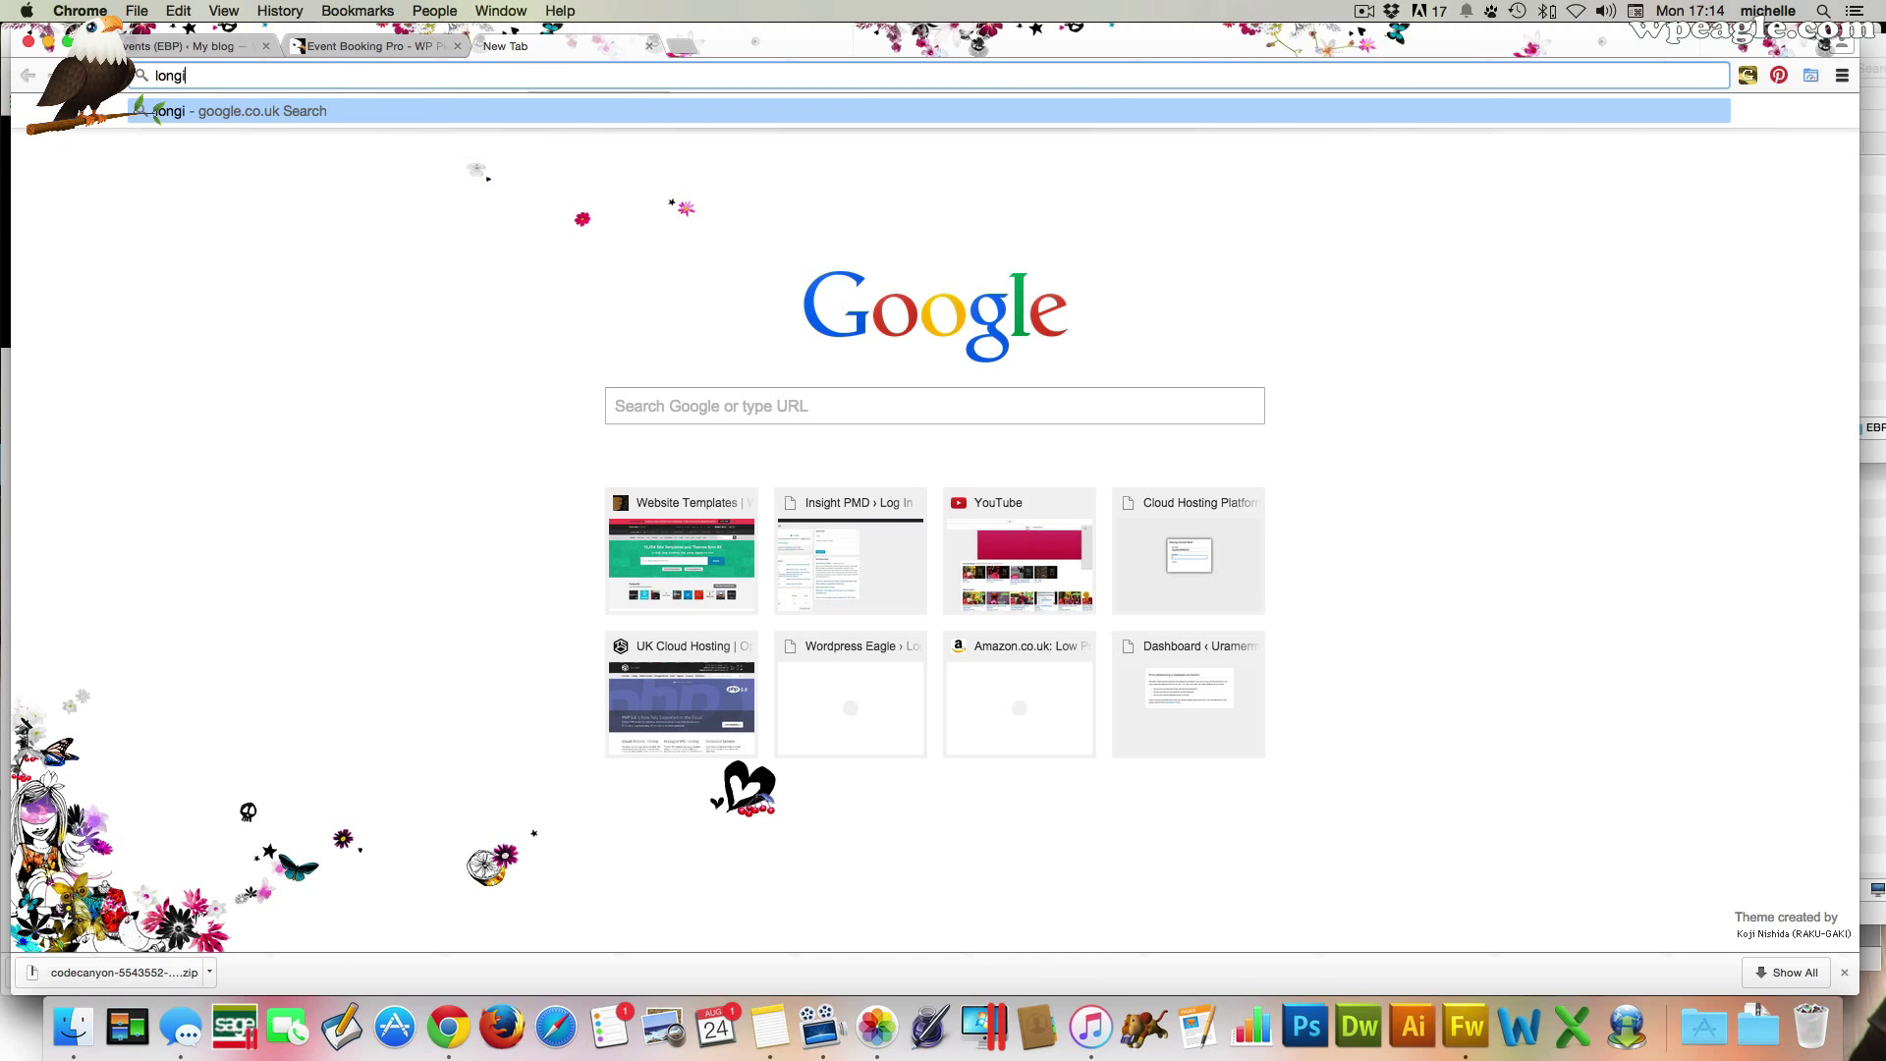
pyautogui.write('tude lat')
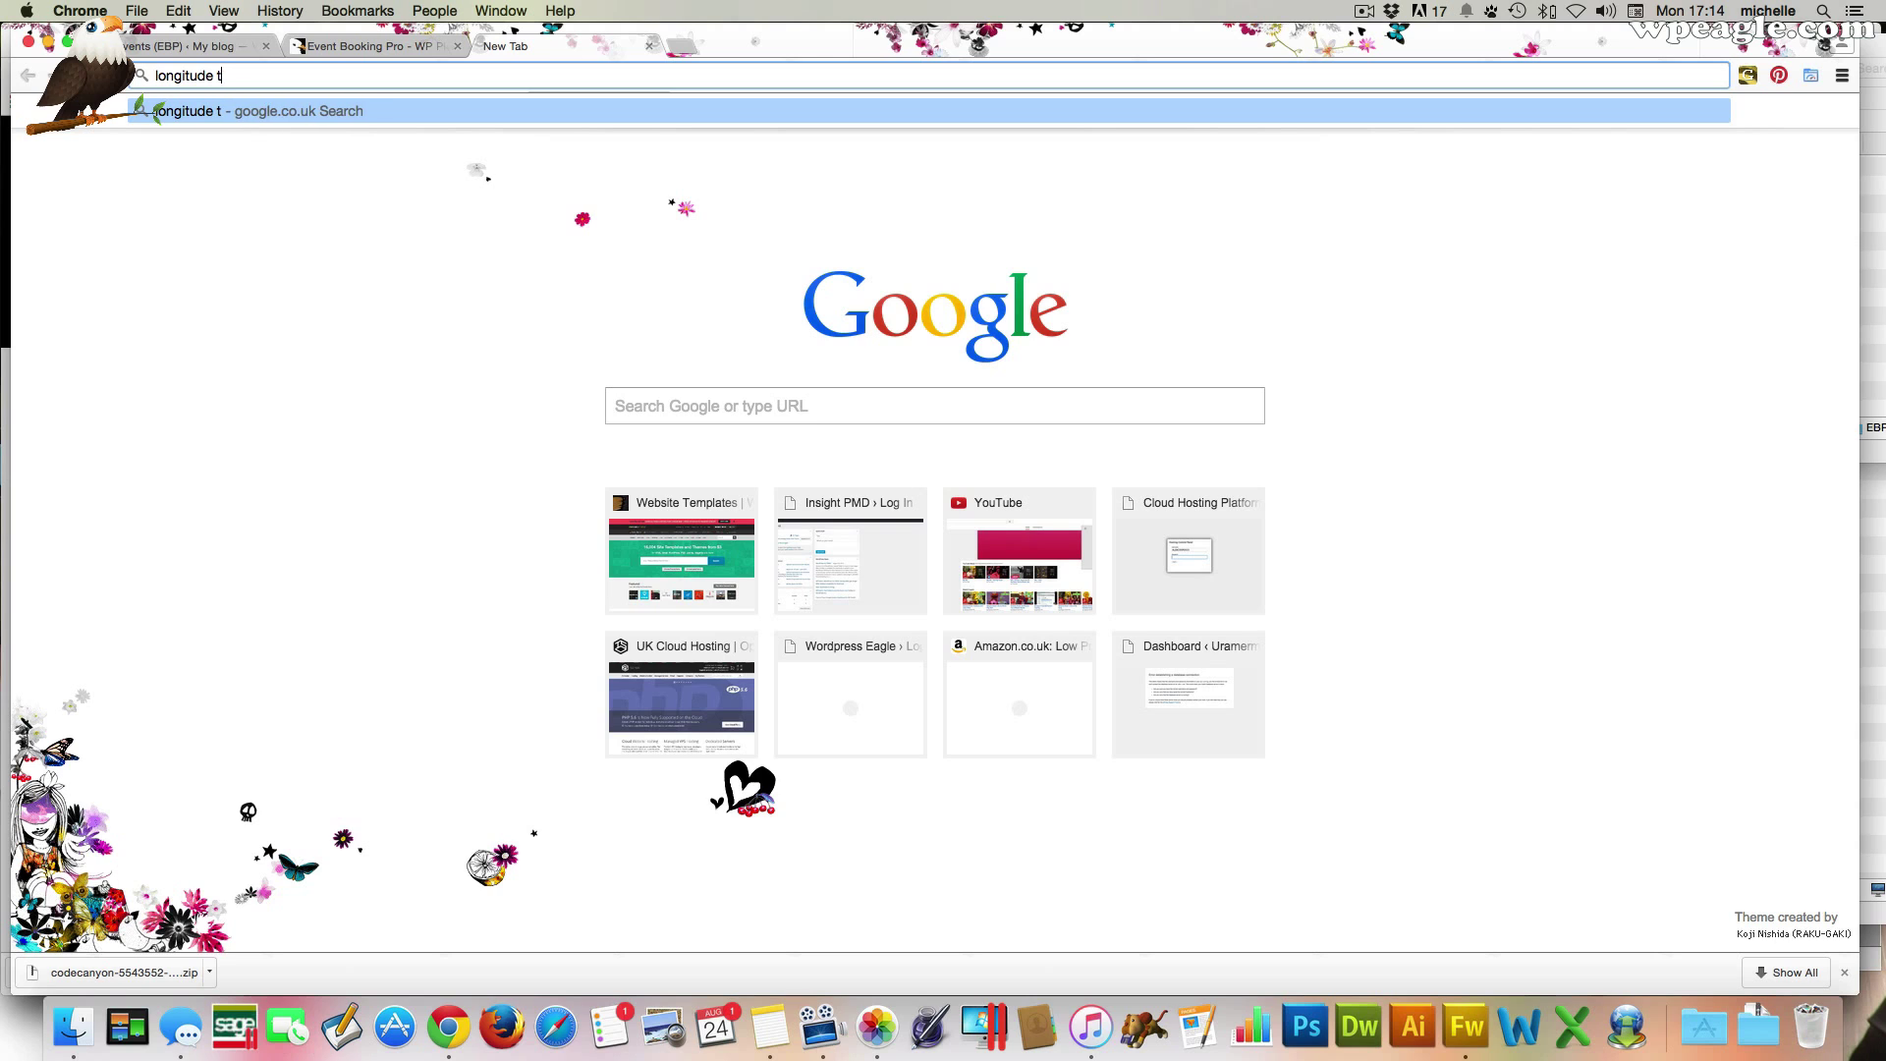
pyautogui.write('itude')
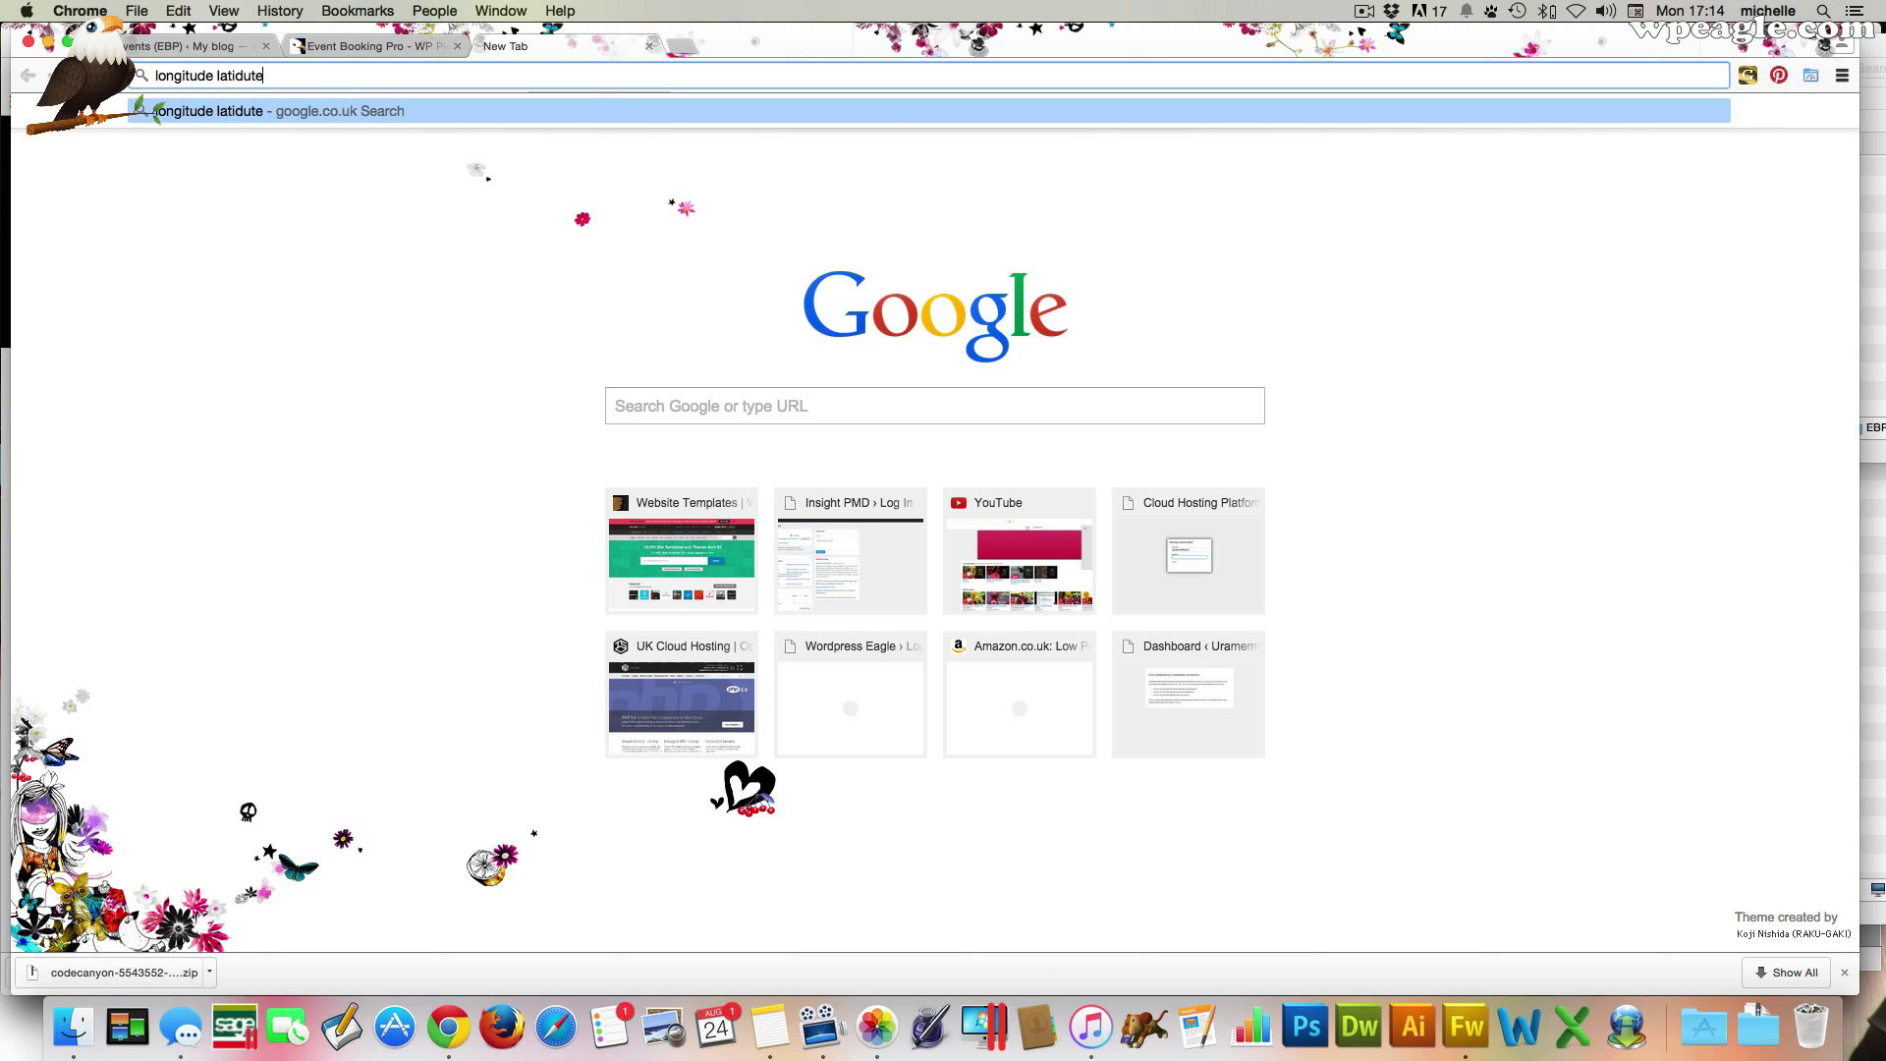
pyautogui.press('Return')
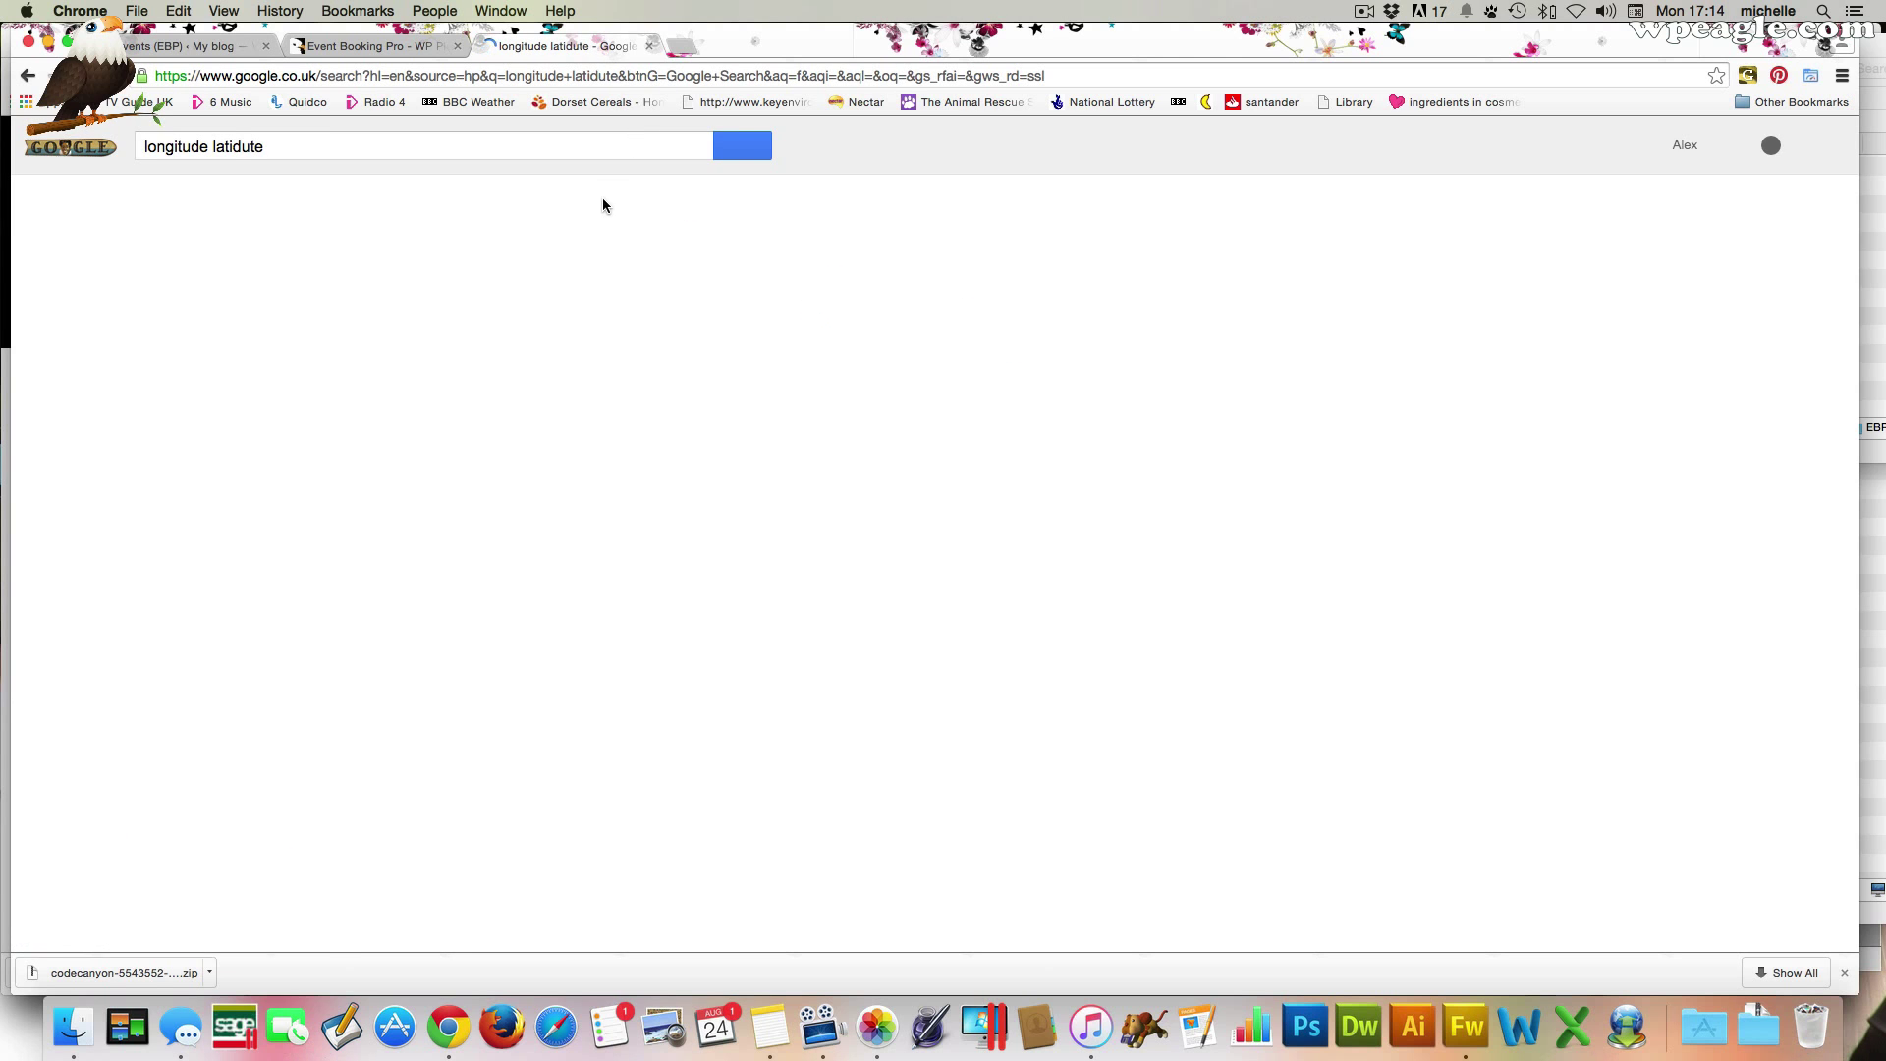
pyautogui.click(364, 386)
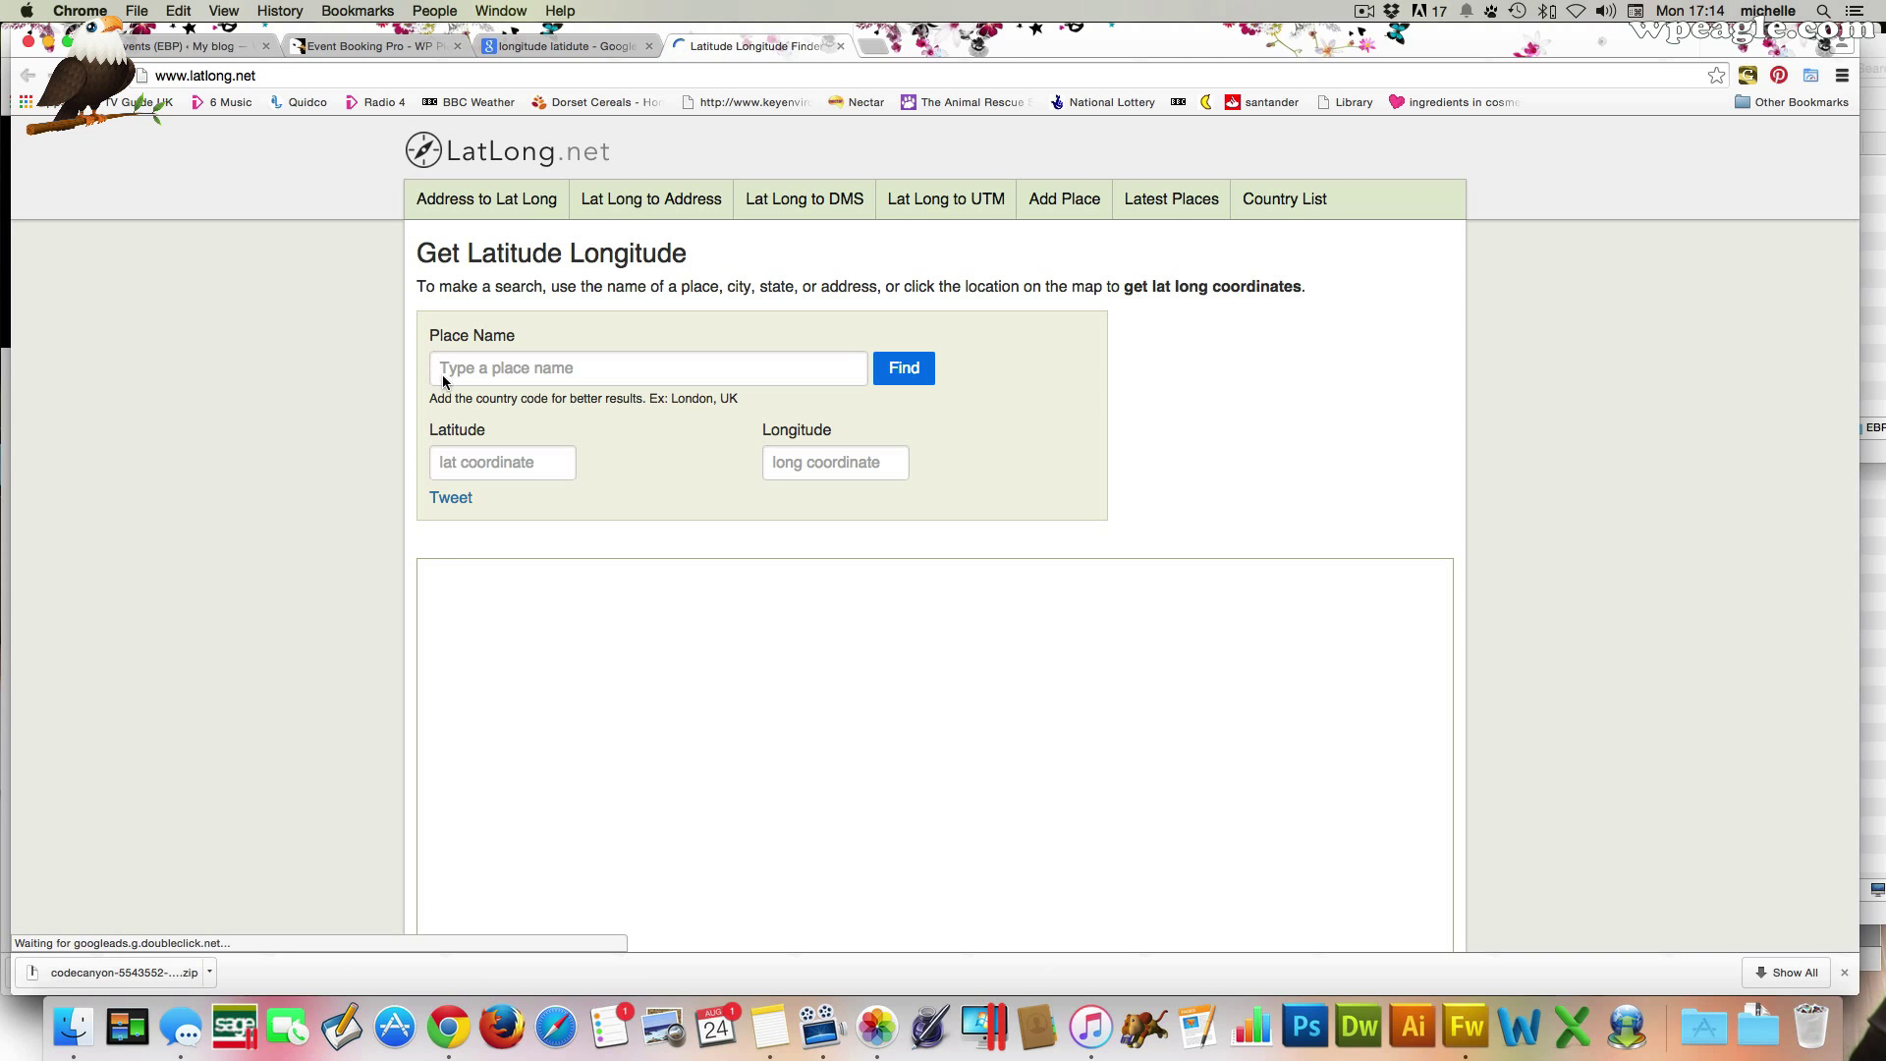
# Look up Buckingham Palace (51.501364, -0.141890), copy the latitude, and return to WordPress
pyautogui.click(496, 372)
pyautogui.write('bu')
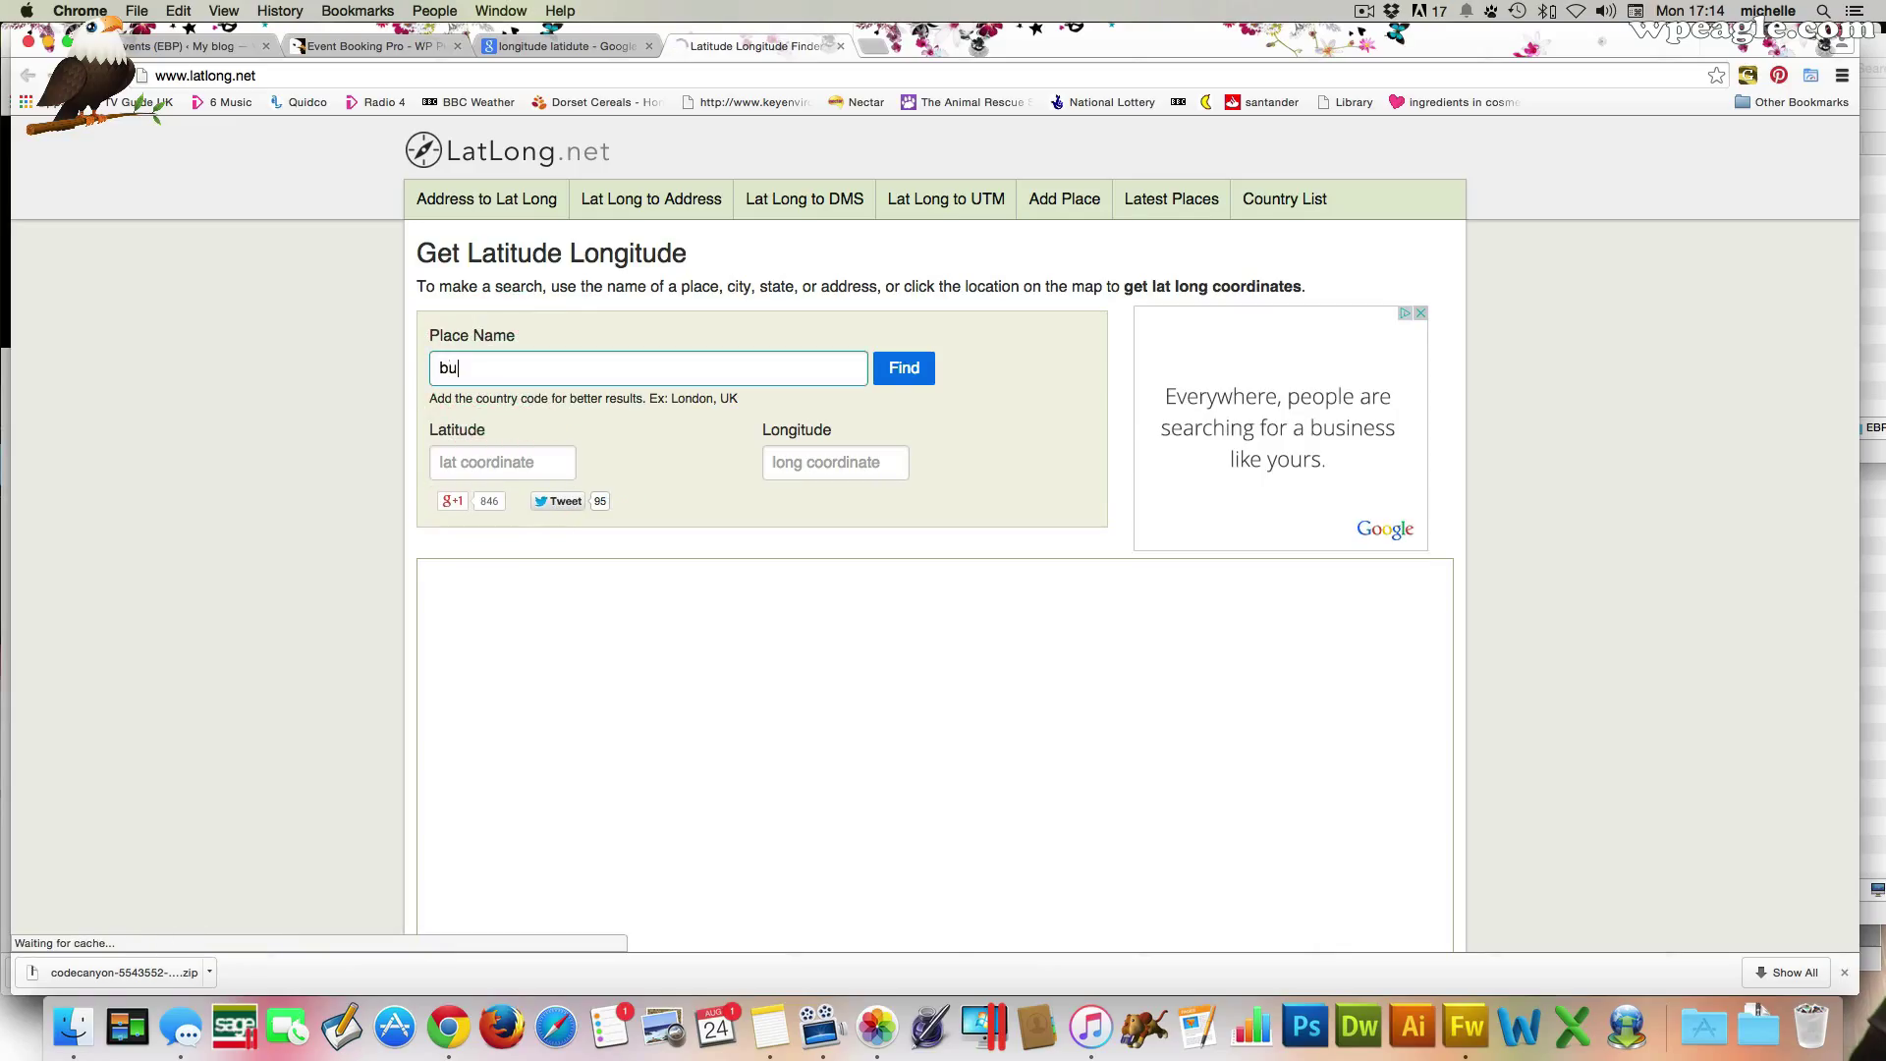
pyautogui.write('ckingam pa')
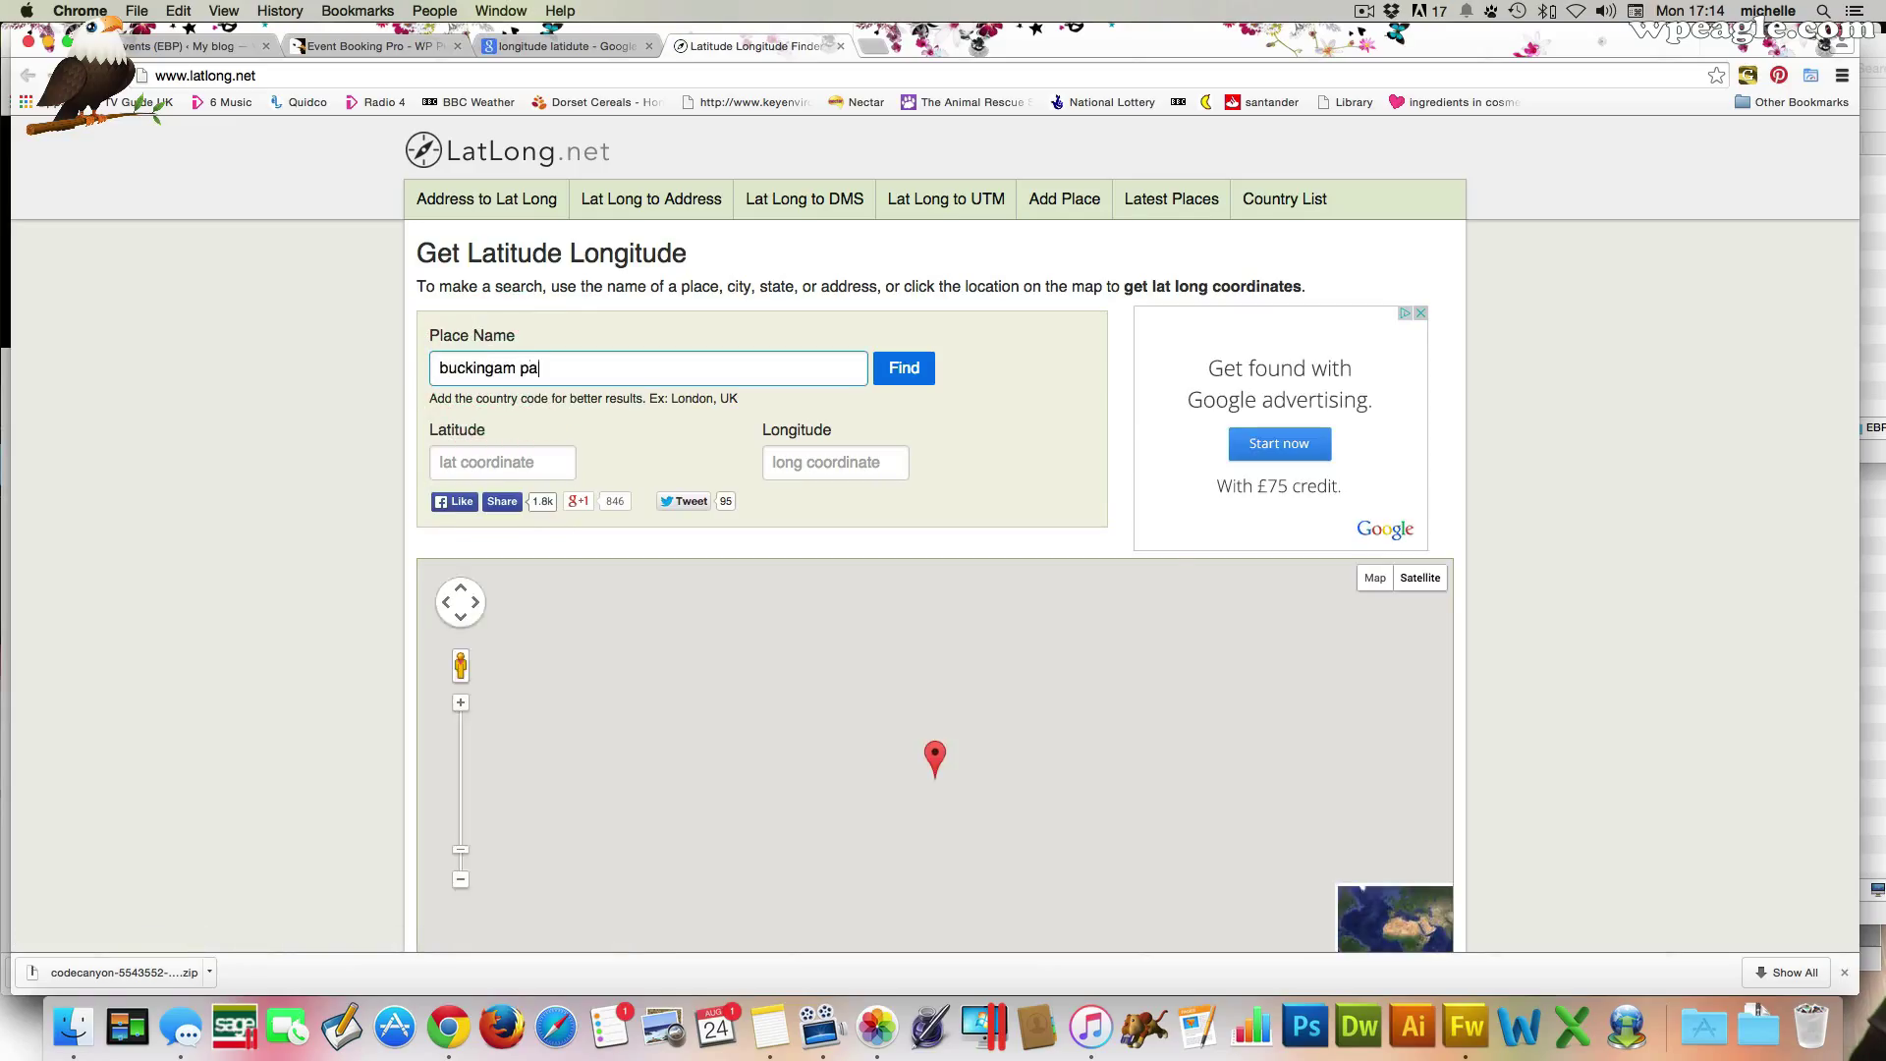
pyautogui.write('lace')
pyautogui.click(902, 369)
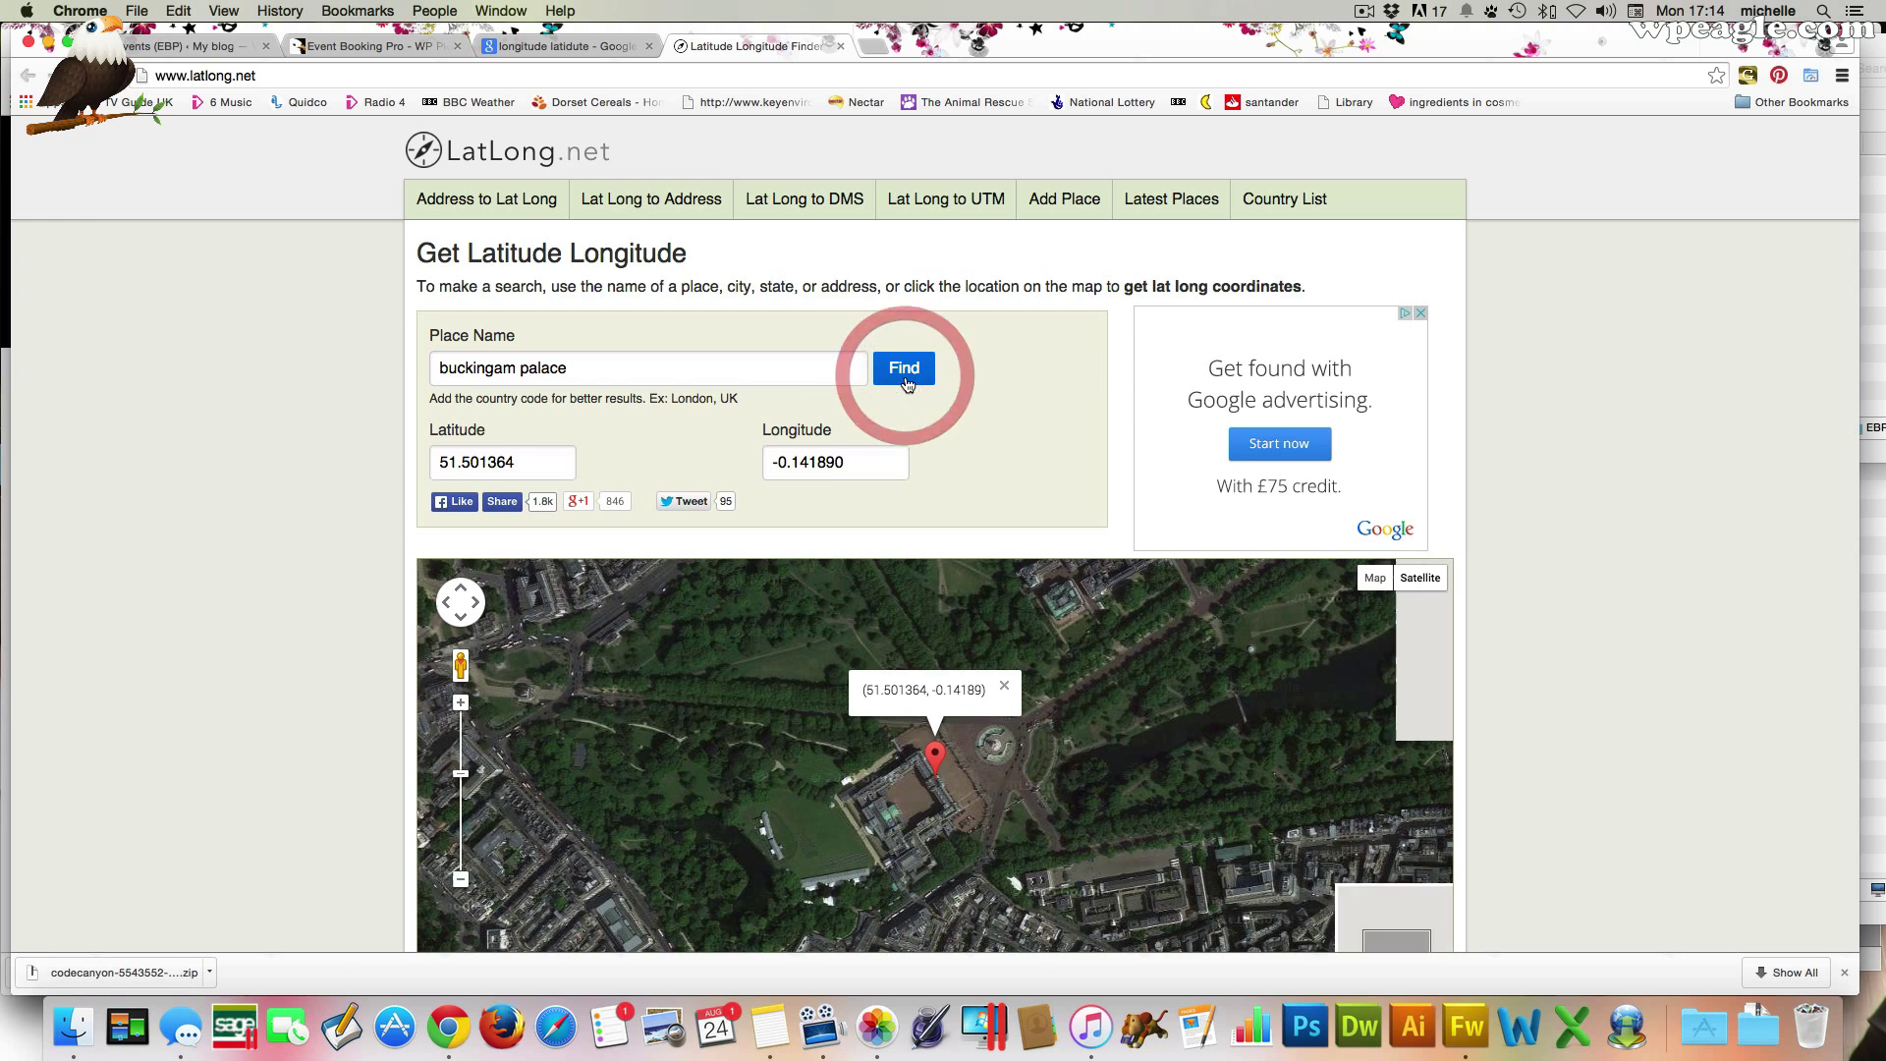
pyautogui.moveTo(534, 467); pyautogui.dragTo(374, 465)
pyautogui.press('super+c')
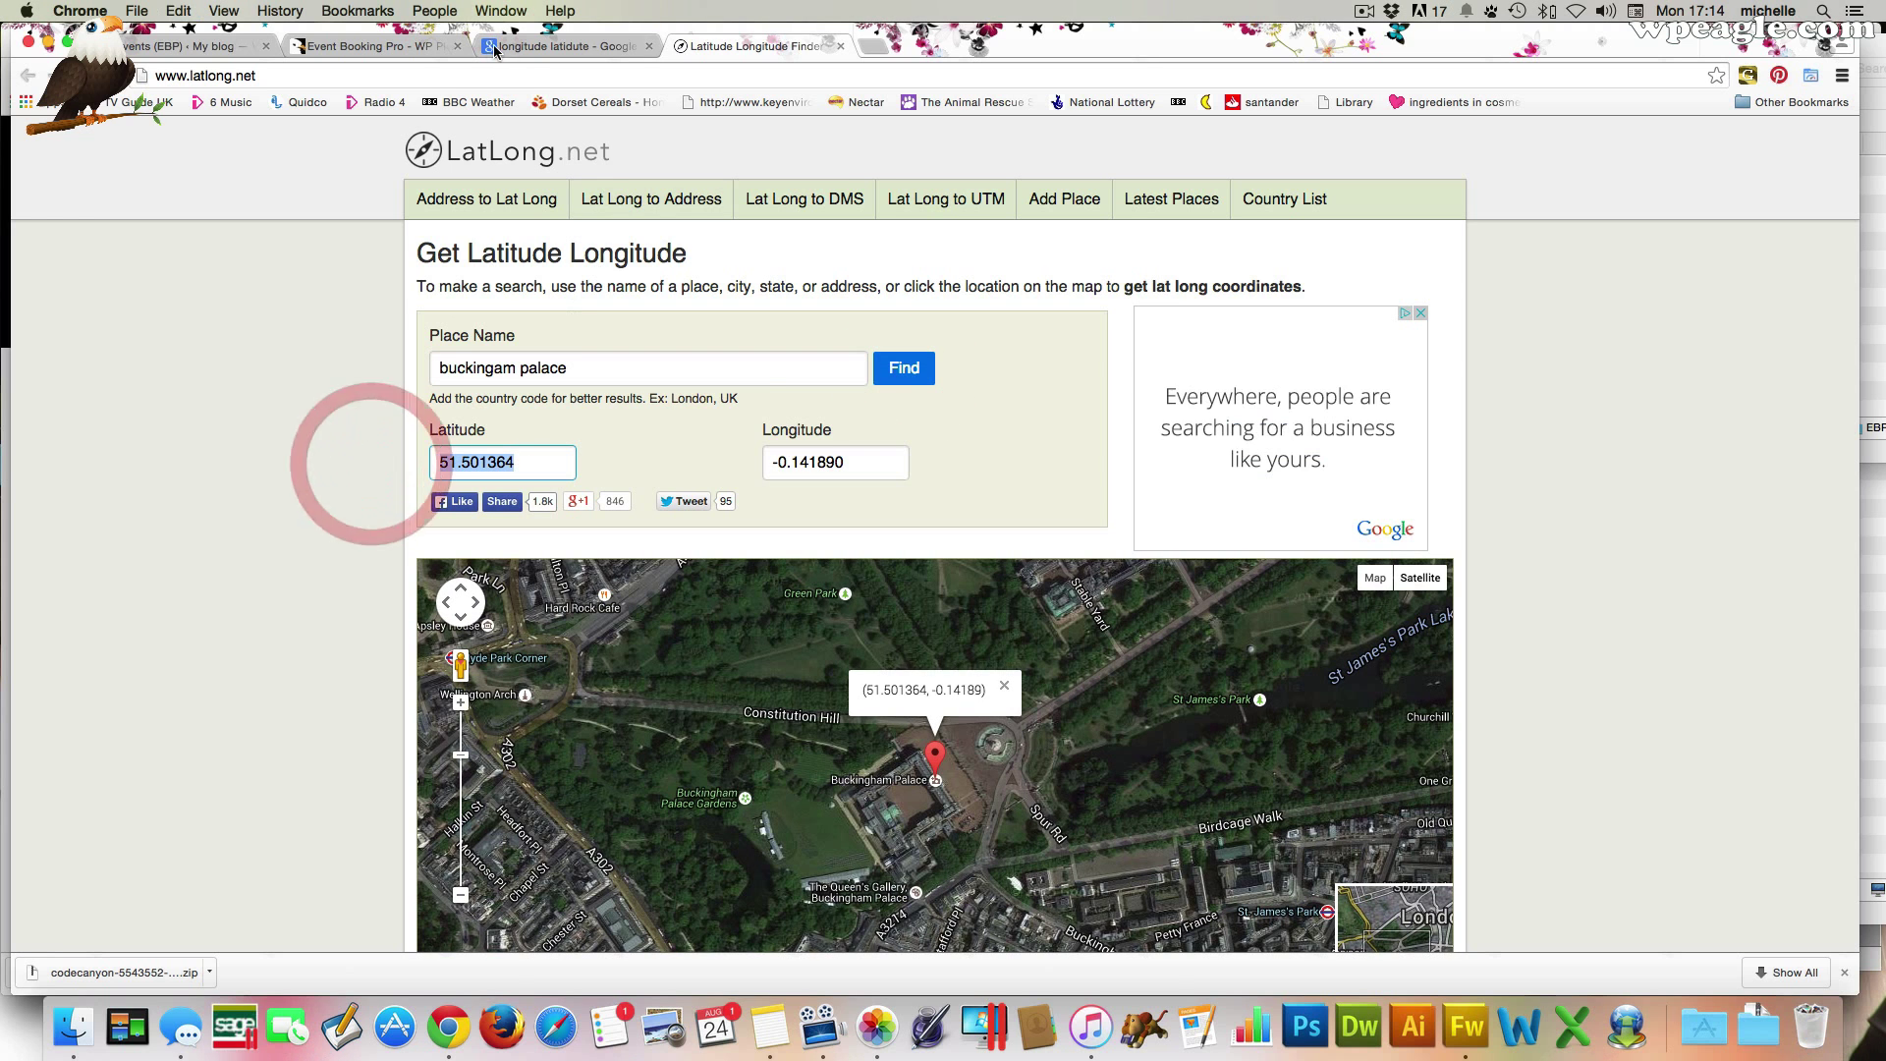
pyautogui.click(393, 46)
pyautogui.click(149, 43)
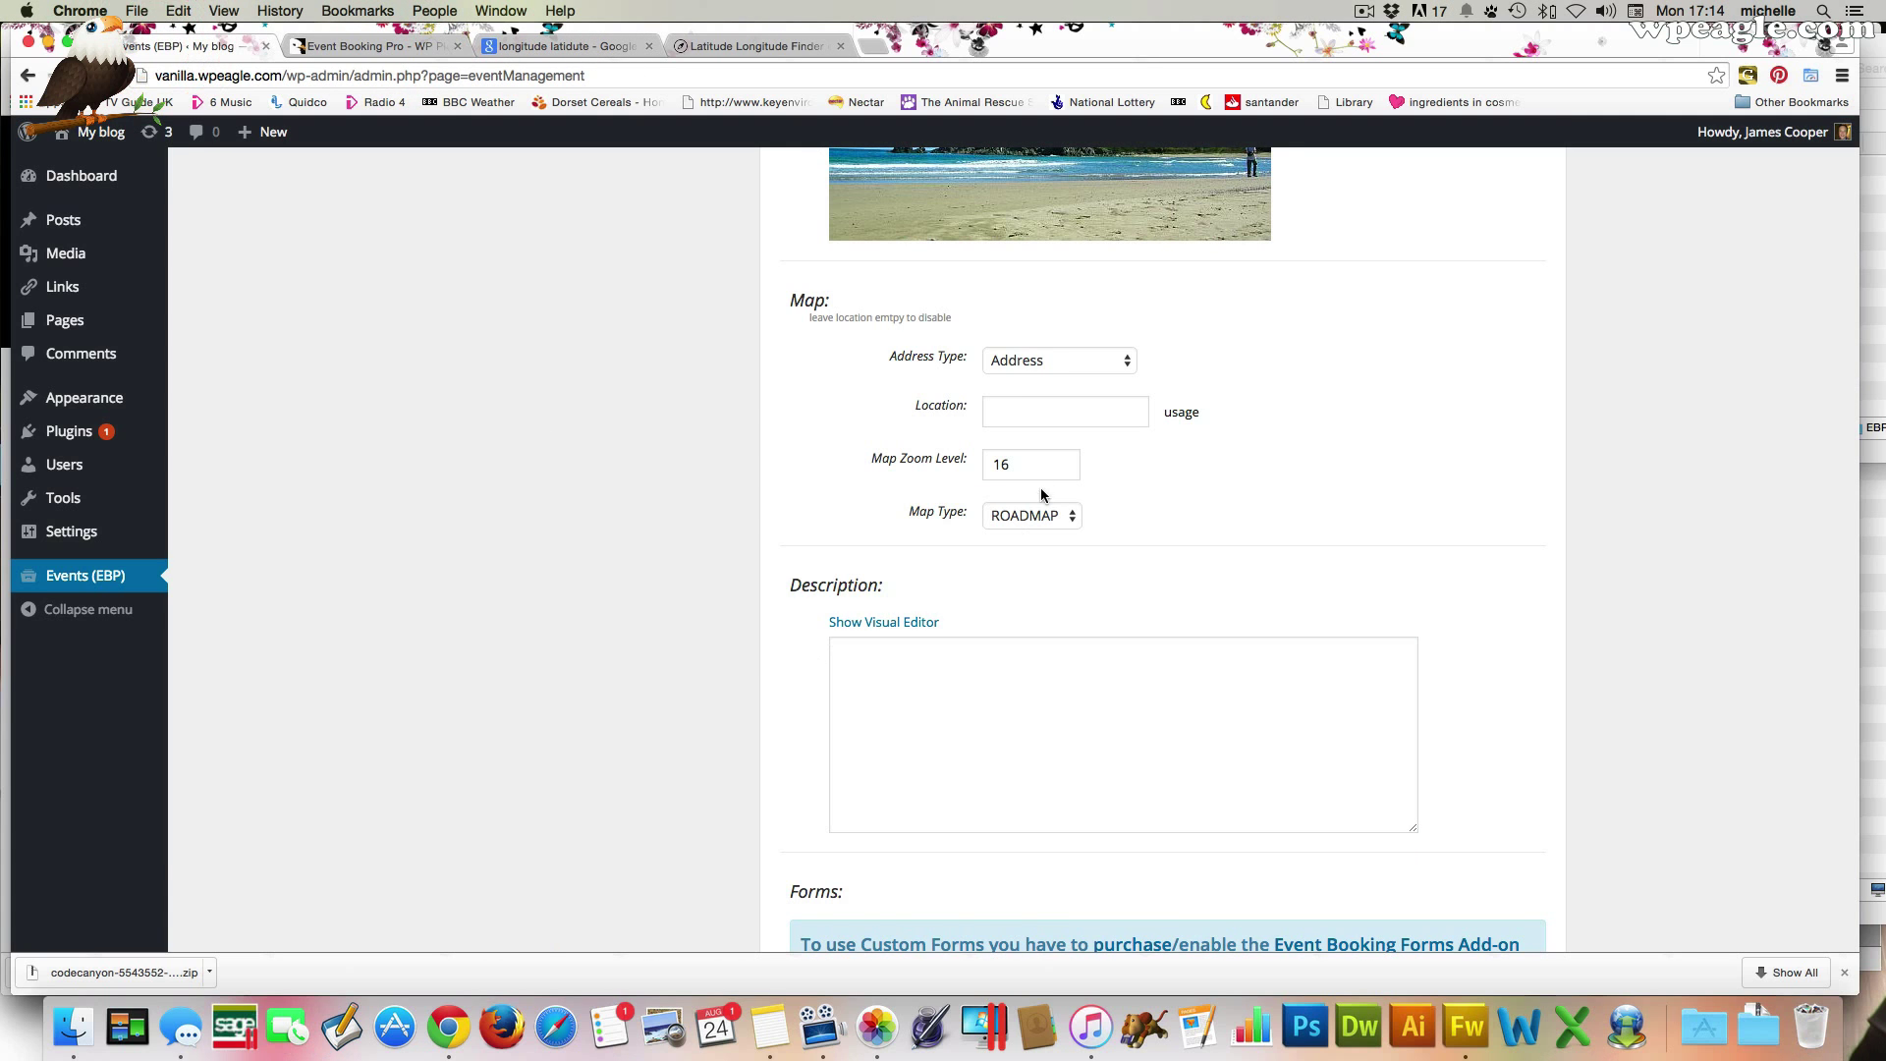
# Enter 51.501364,-0.141890 as the event's map Location
pyautogui.click(1009, 404)
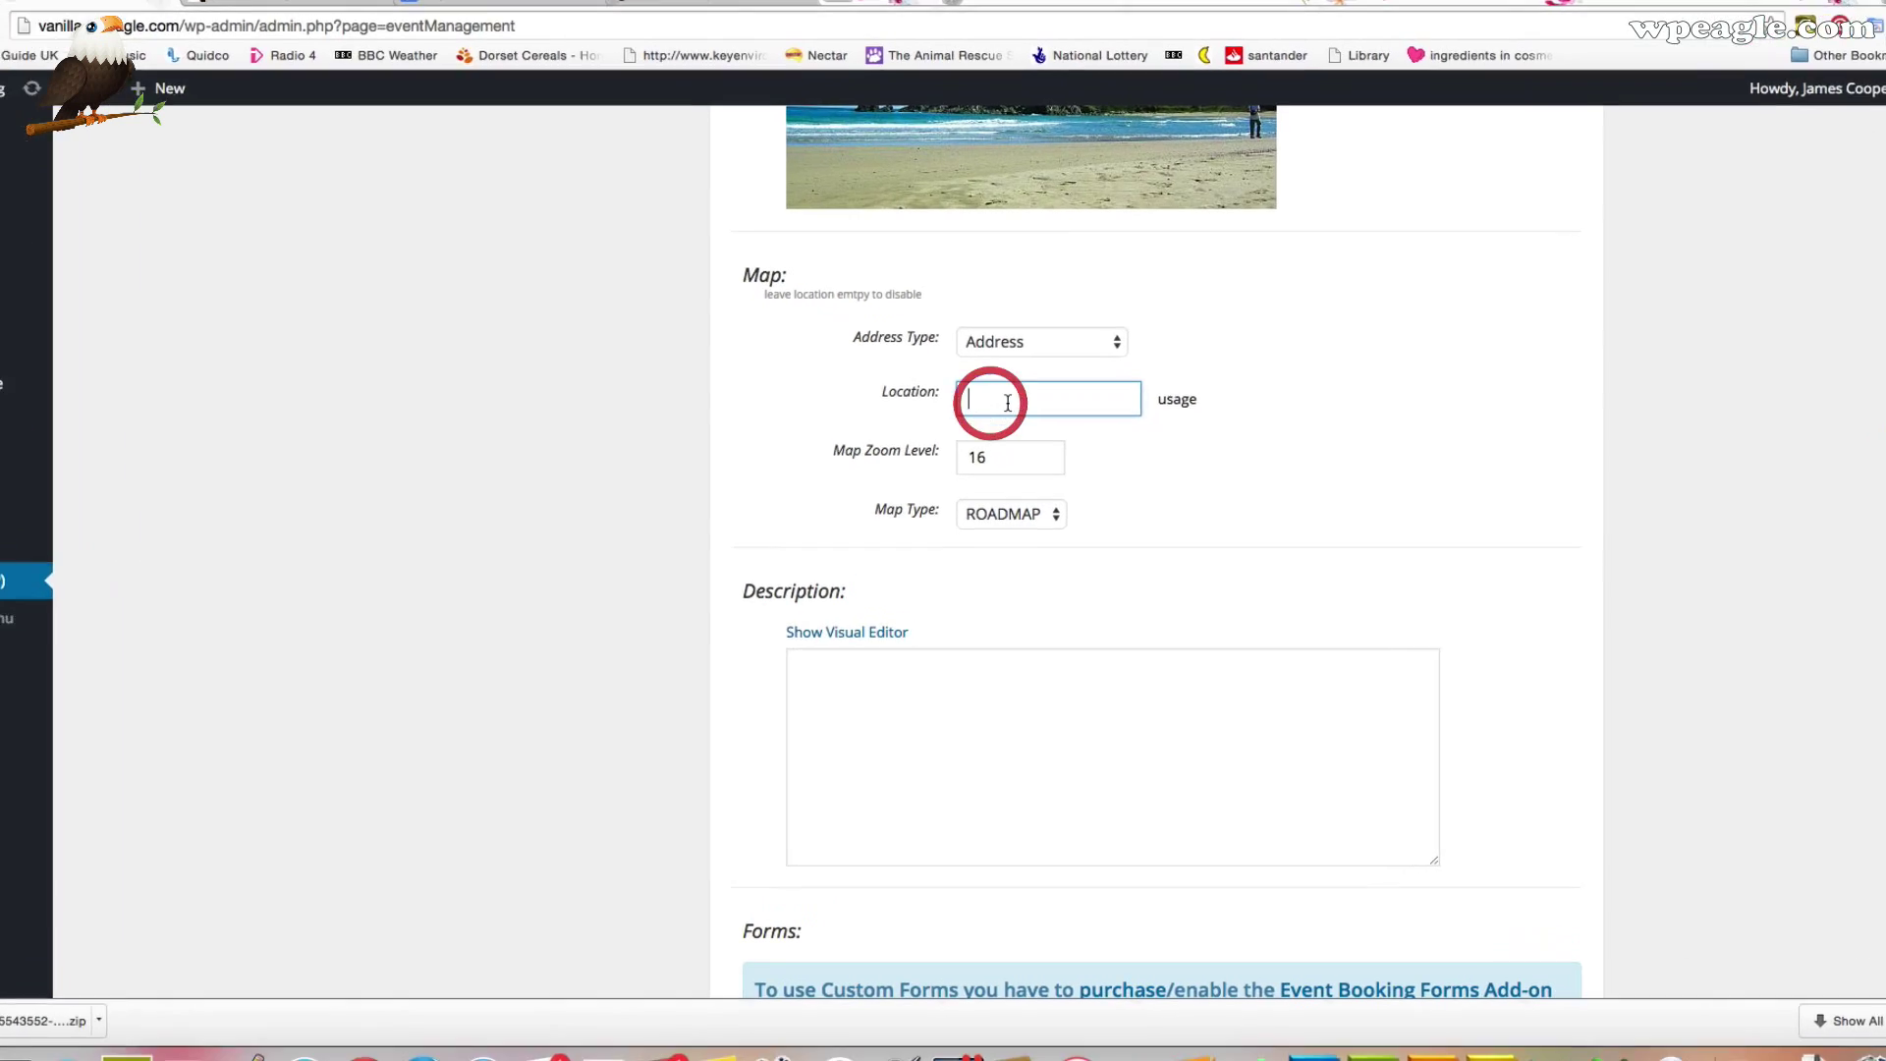
pyautogui.press('super+v')
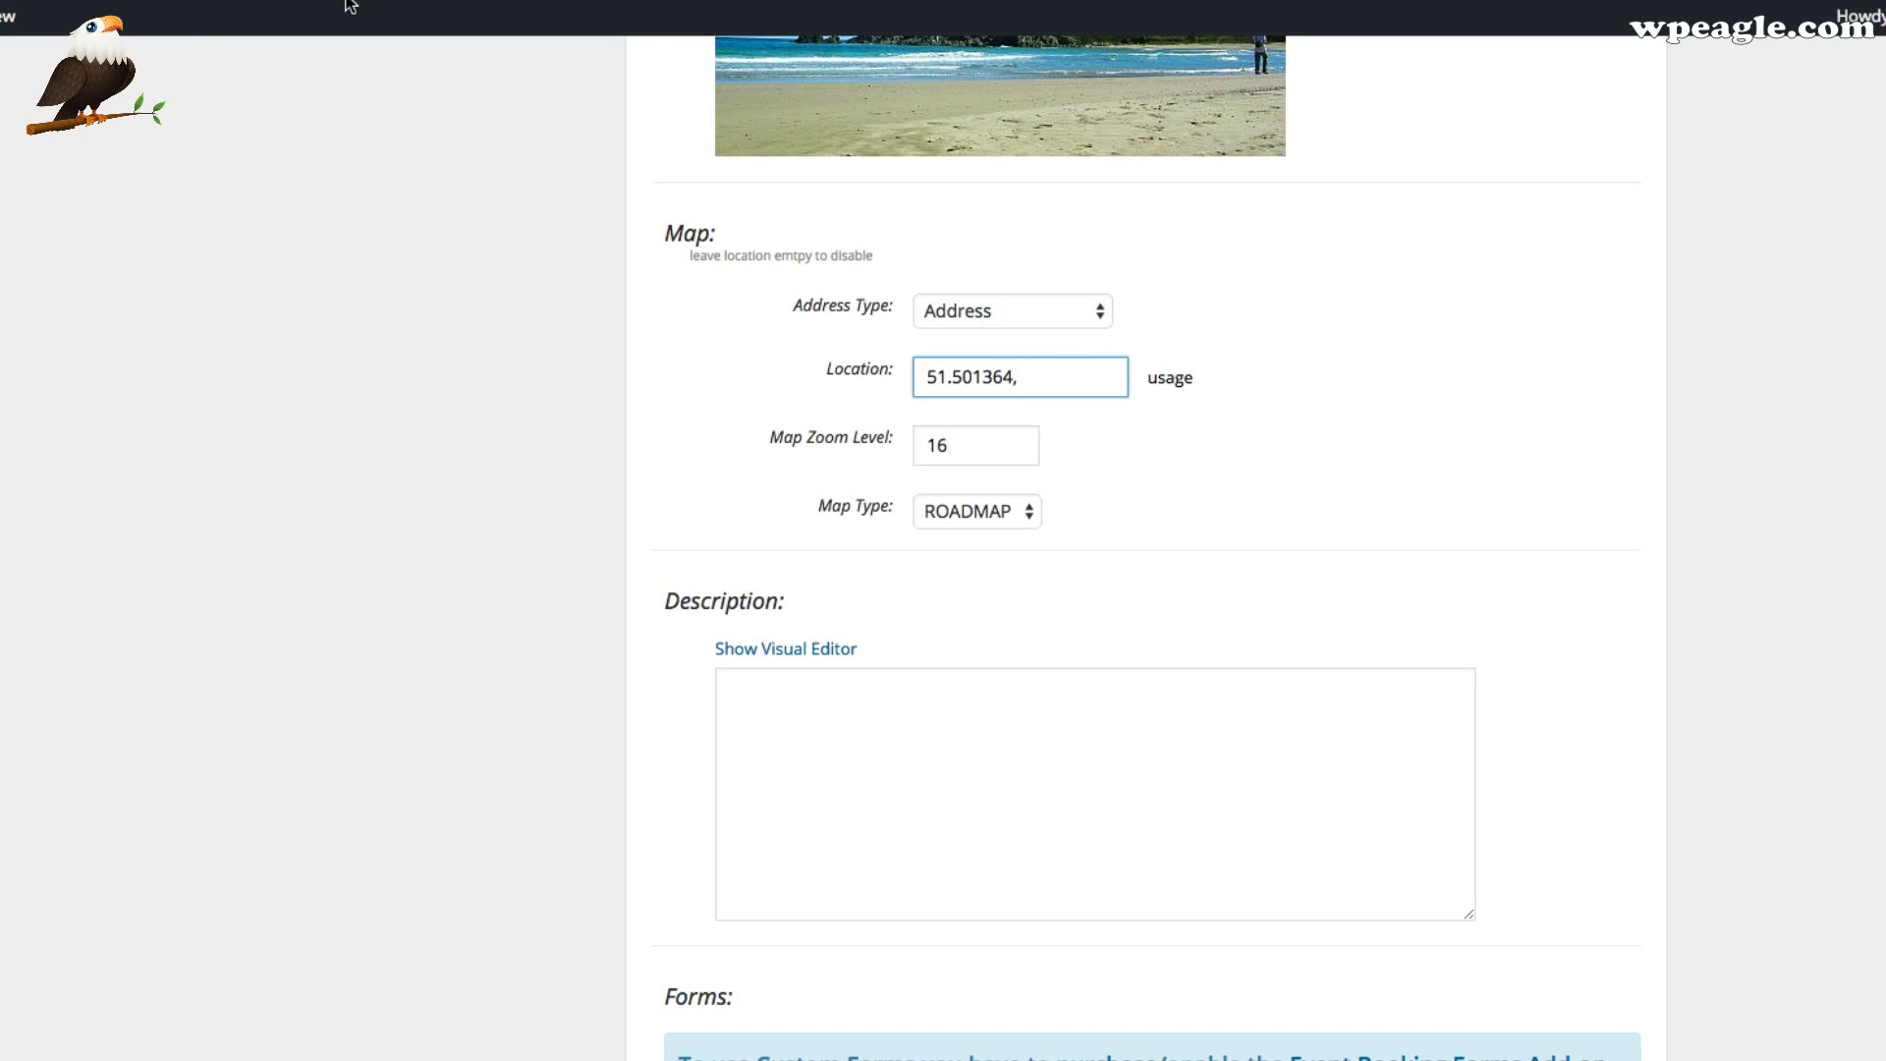
pyautogui.hotkey('ctrl', 'Tab')
pyautogui.click(741, 444)
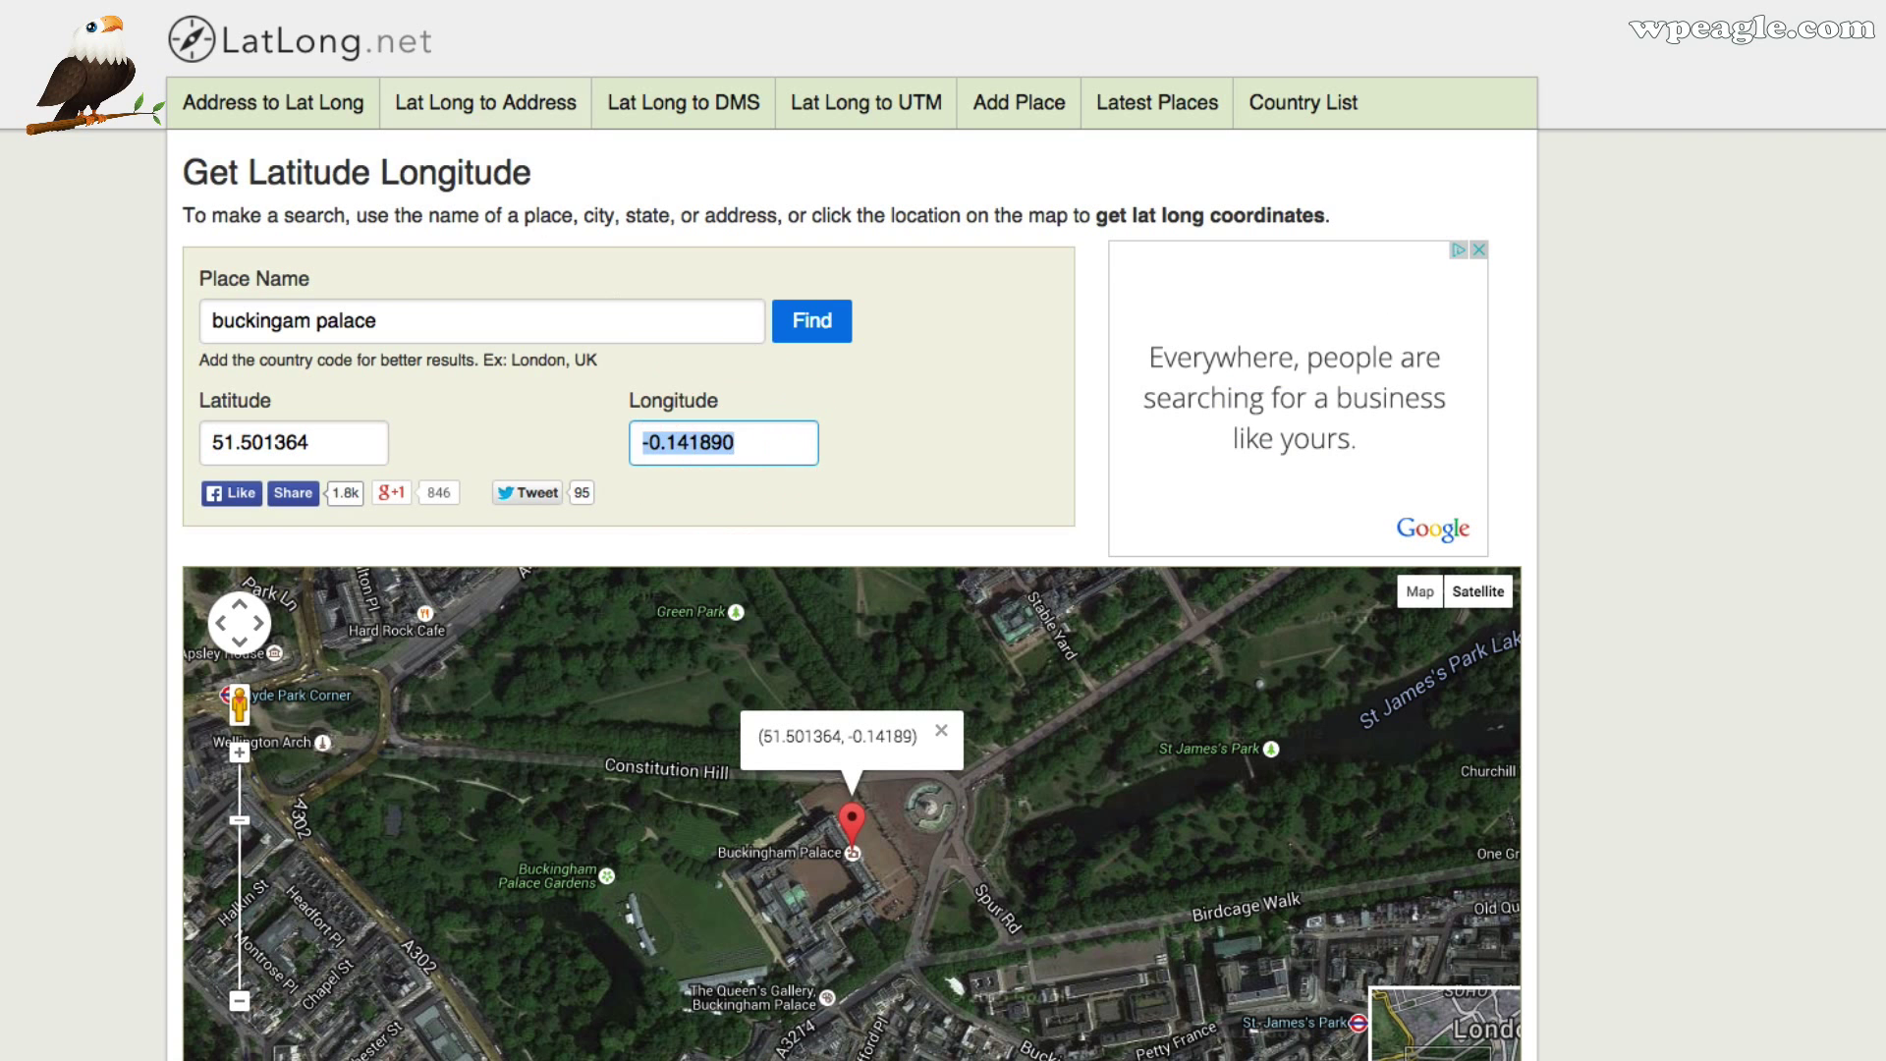
pyautogui.press('super+c')
pyautogui.hotkey('ctrl', 'Tab')
pyautogui.write(',')
pyautogui.press('super+v')
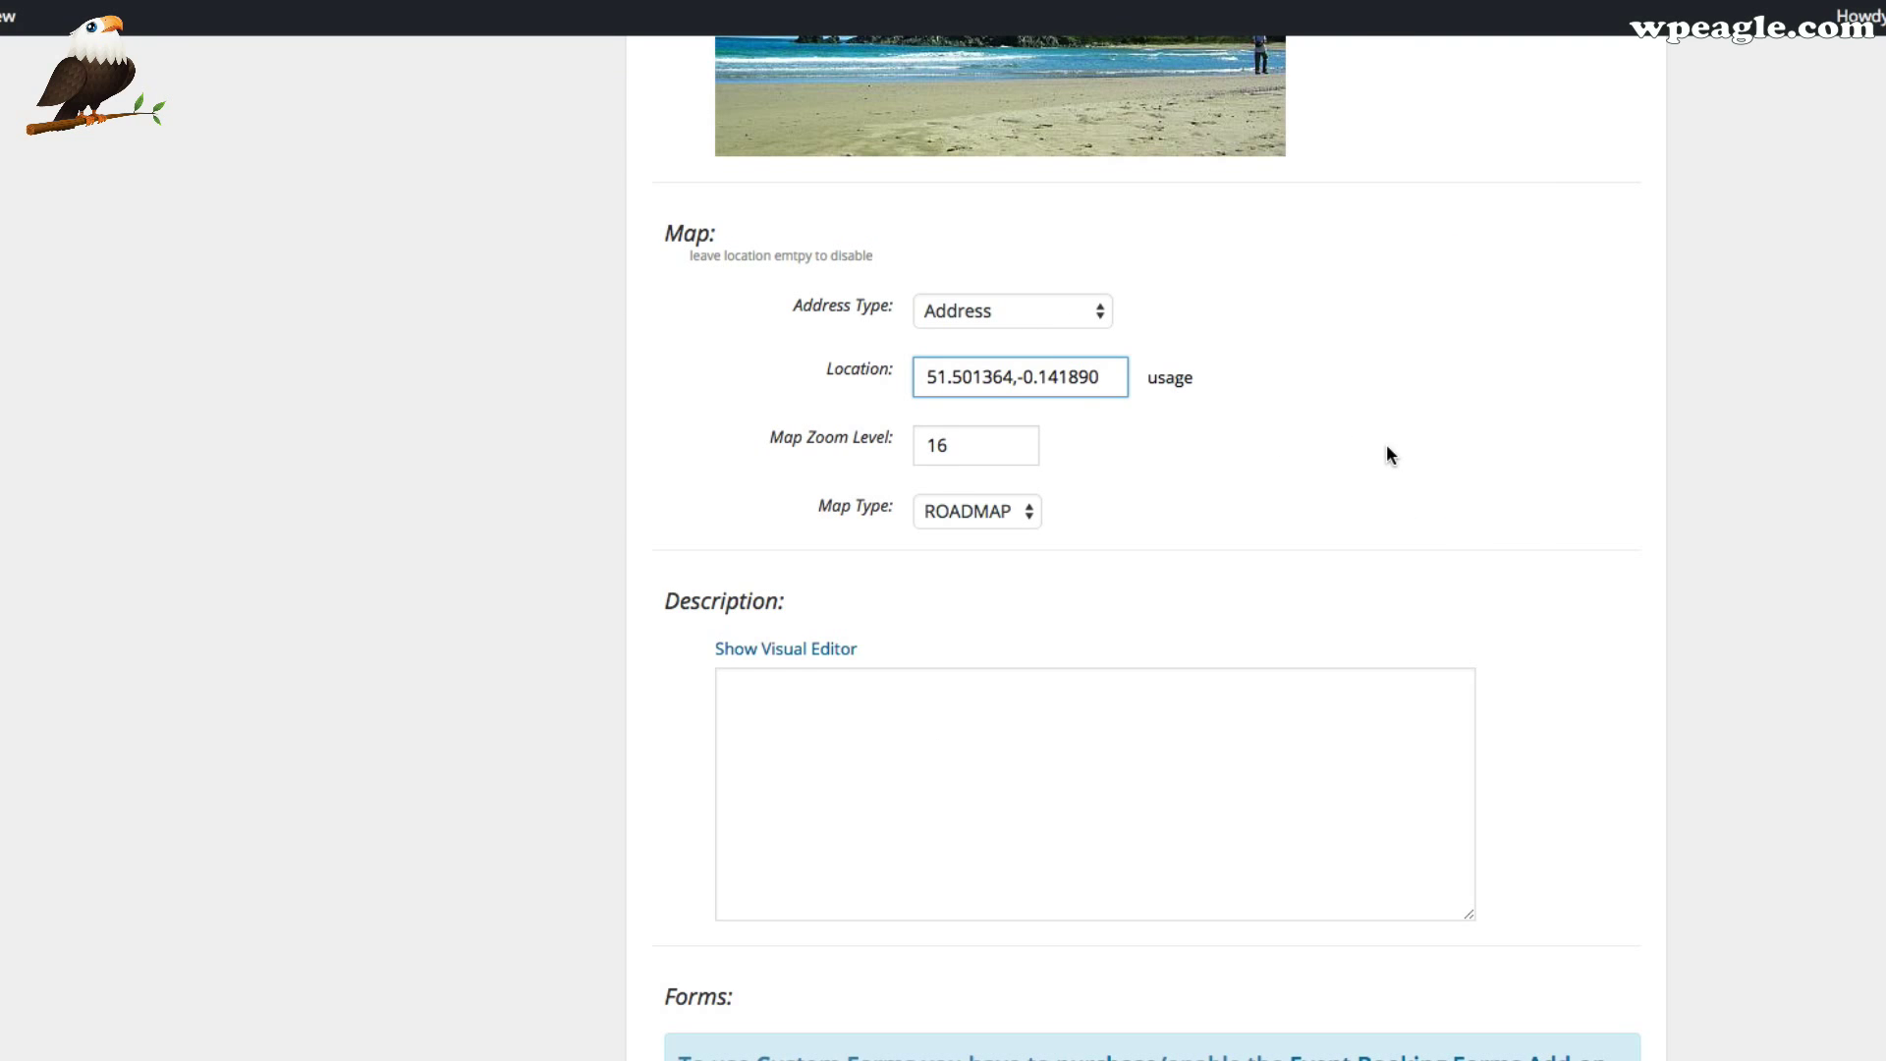
# Write the description 'This is an example event. Please come along.'
pyautogui.scroll(-2, 1293, 442)
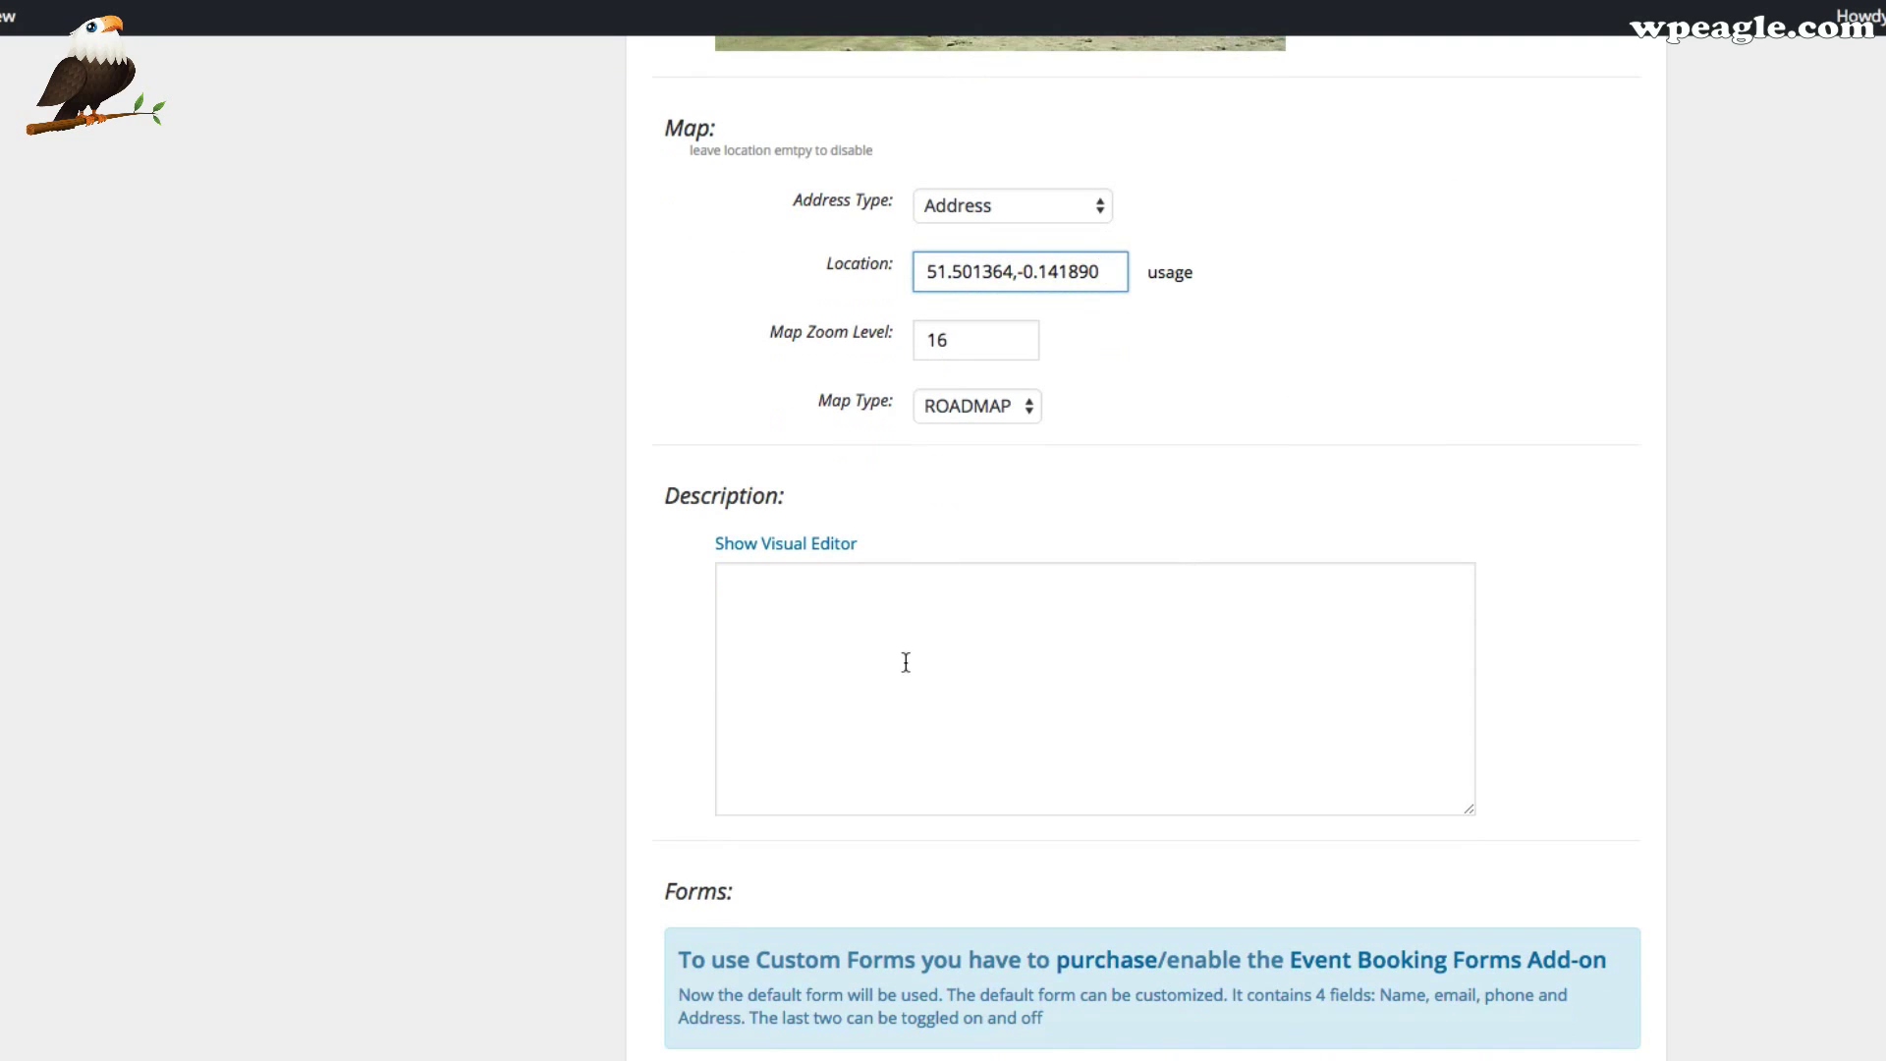
pyautogui.click(906, 663)
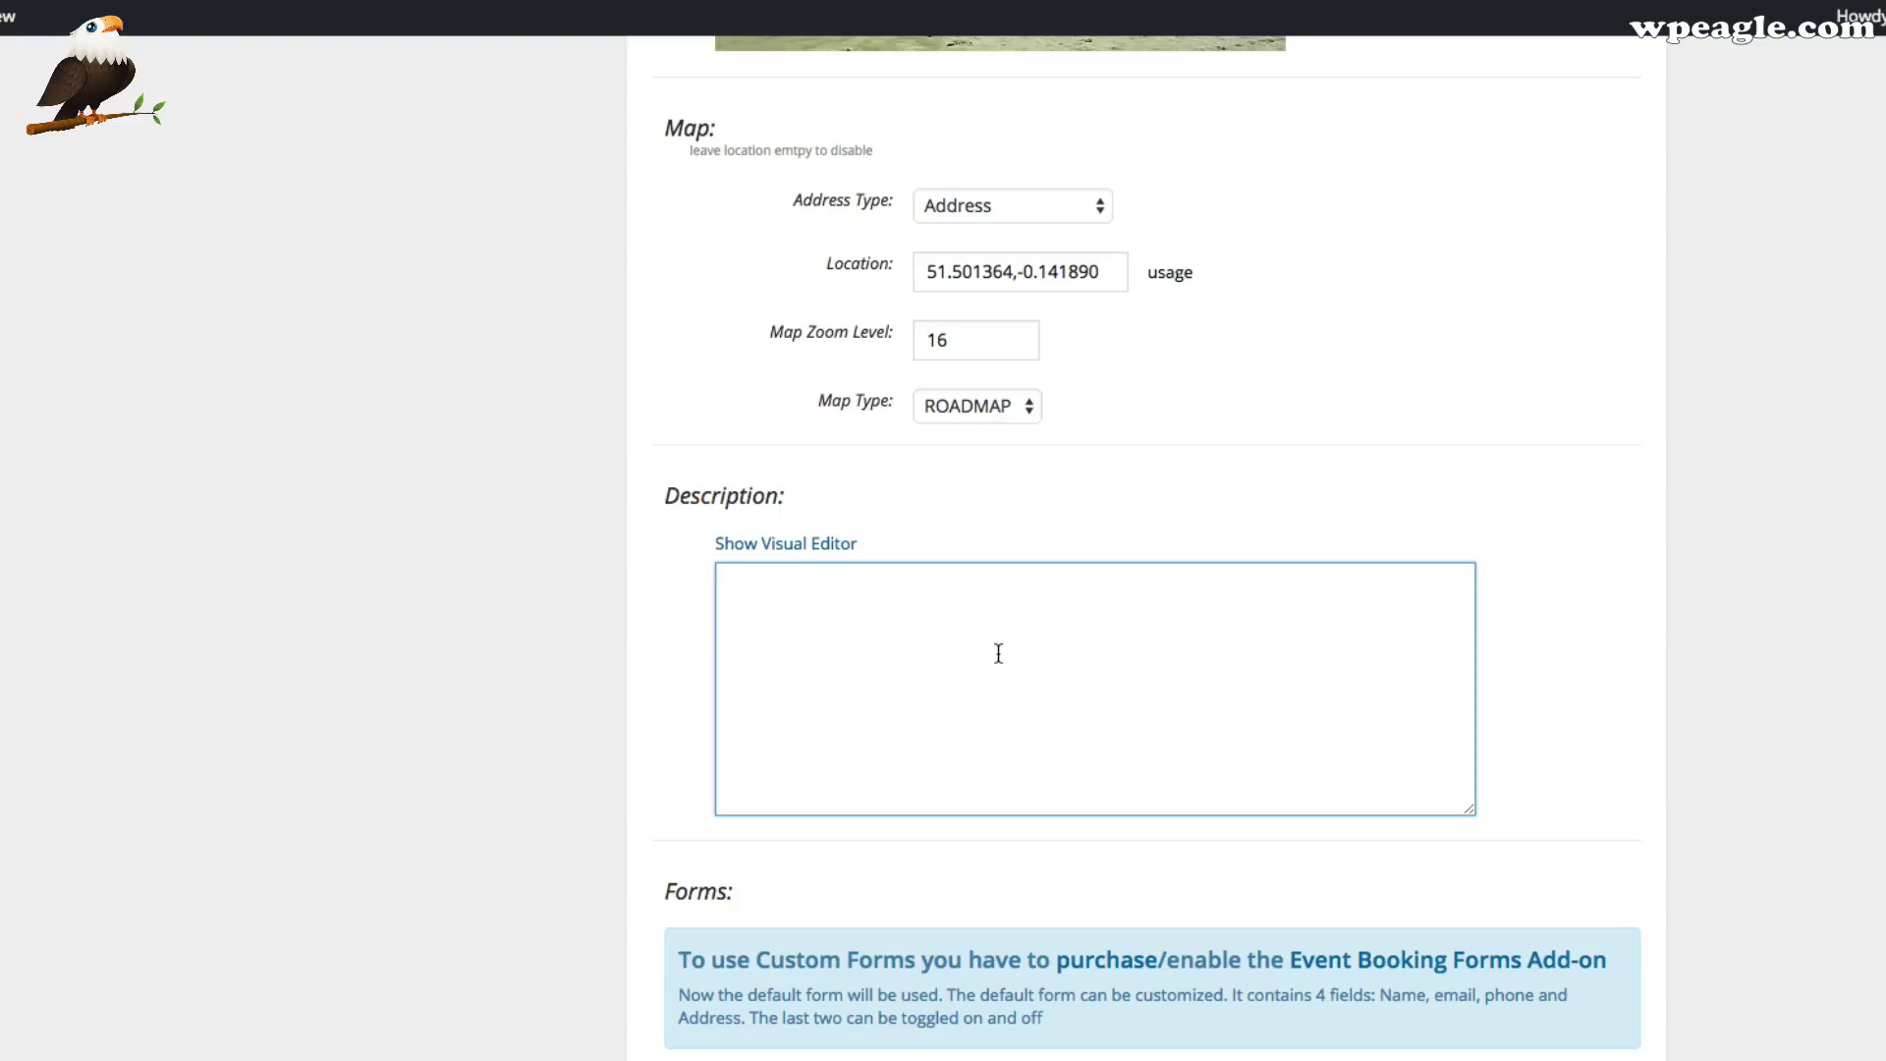
pyautogui.write('n example')
pyautogui.press('BackSpace')
pyautogui.press('BackSpace')
pyautogui.press('BackSpace')
pyautogui.press('BackSpace')
pyautogui.write('mple event.')
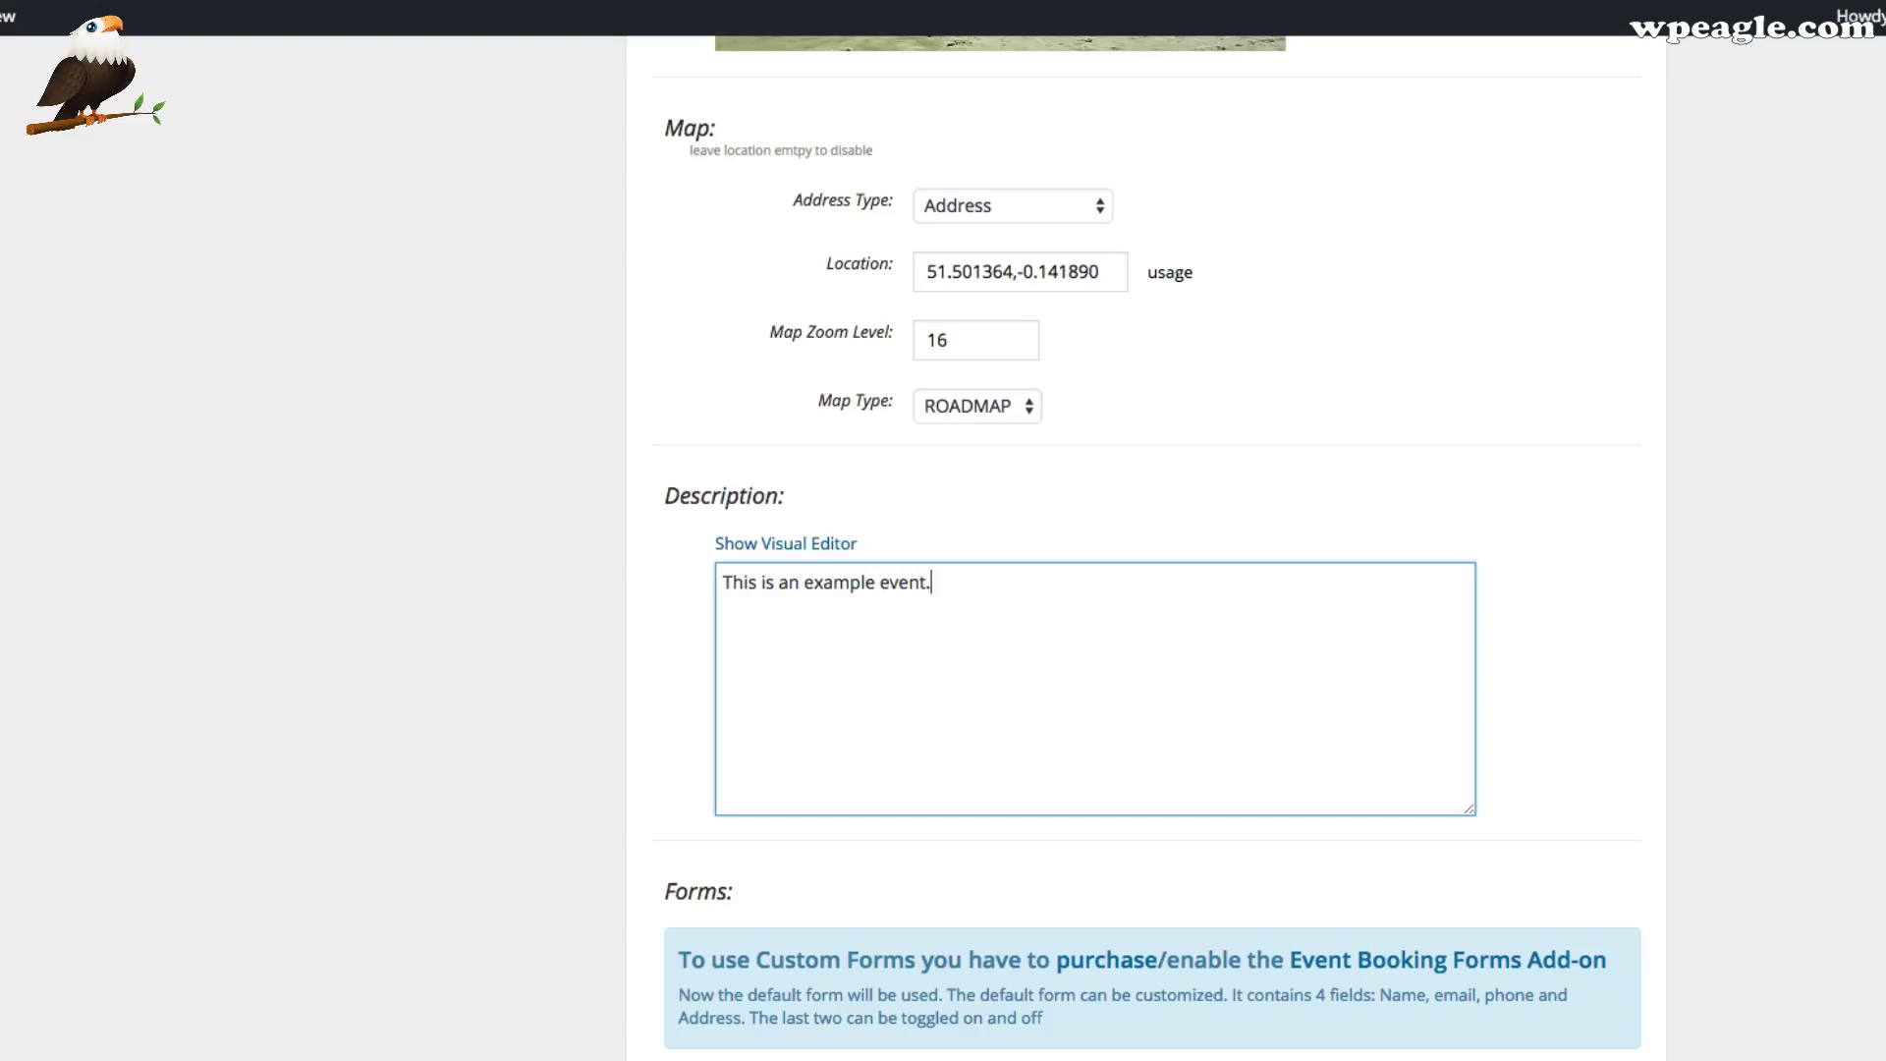
pyautogui.write(' PLease')
pyautogui.press('BackSpace')
pyautogui.press('BackSpace')
pyautogui.press('BackSpace')
pyautogui.write('ease come along.')
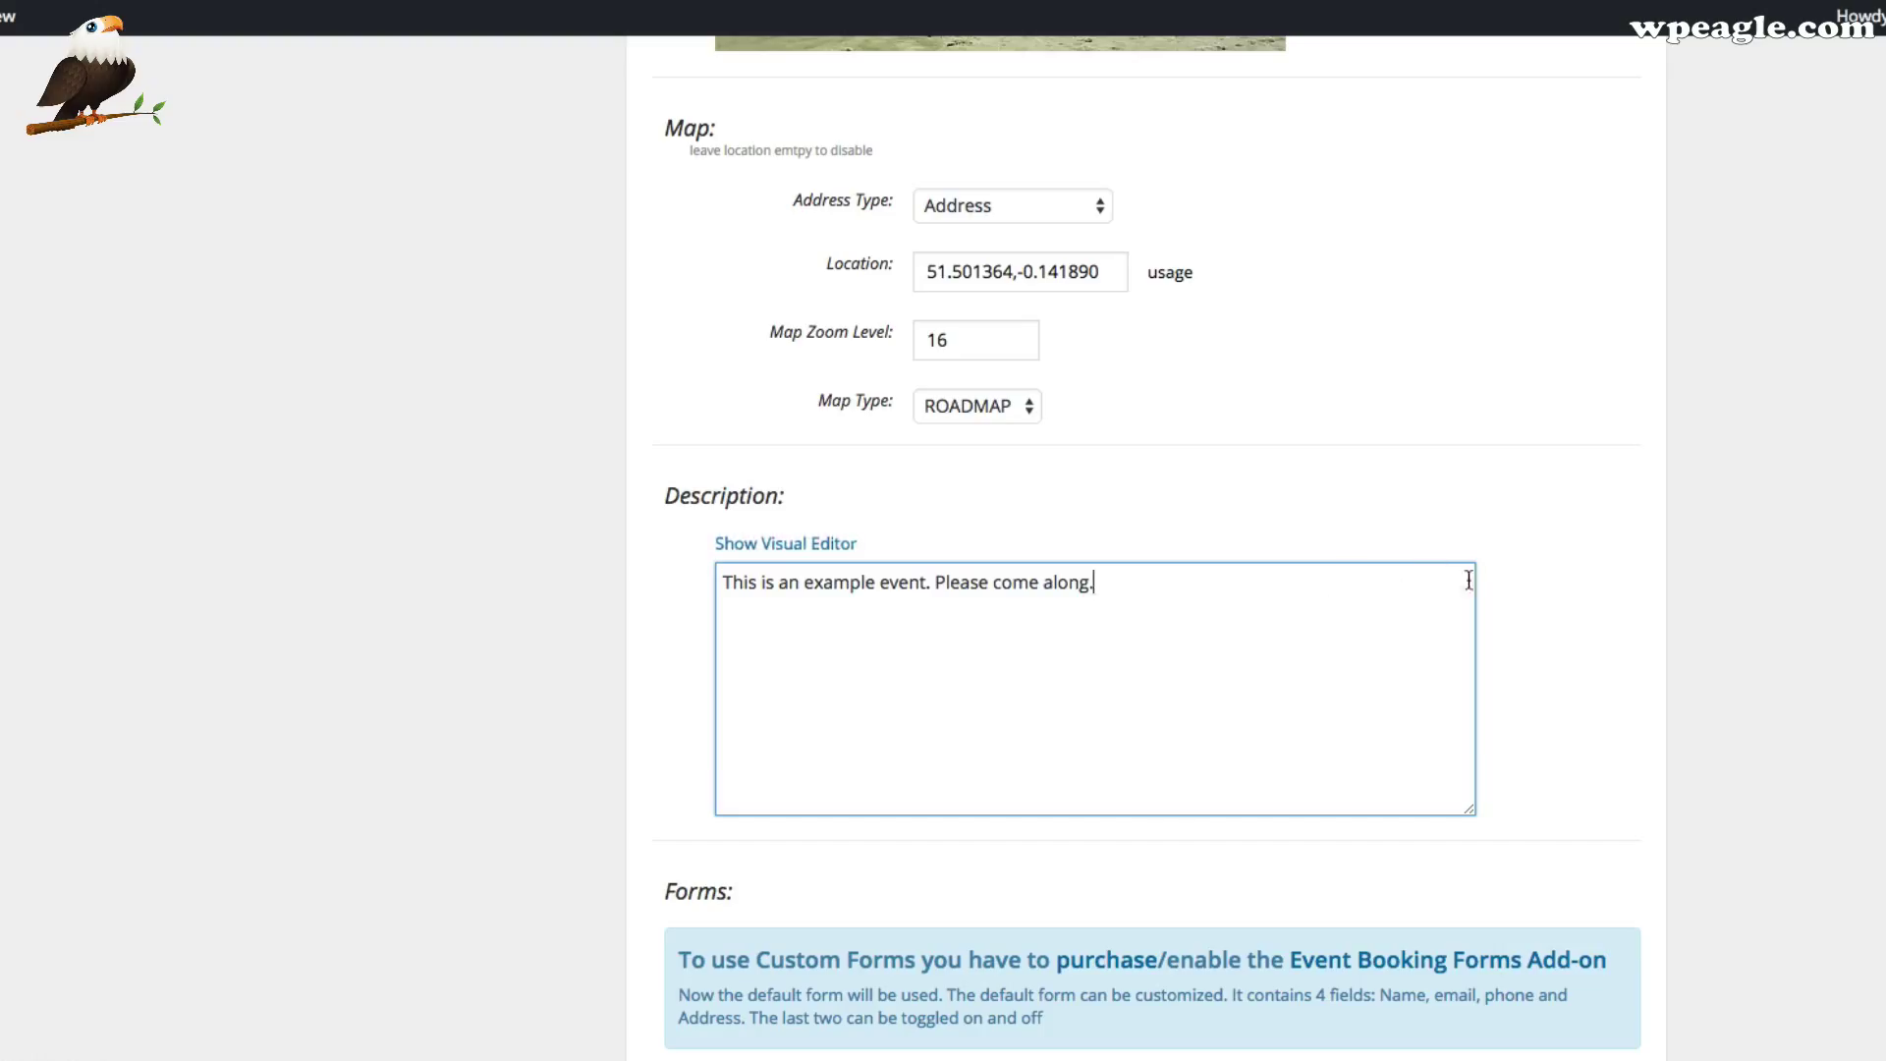
# Save the event with its new location and description
pyautogui.scroll(-3, 1469, 580)
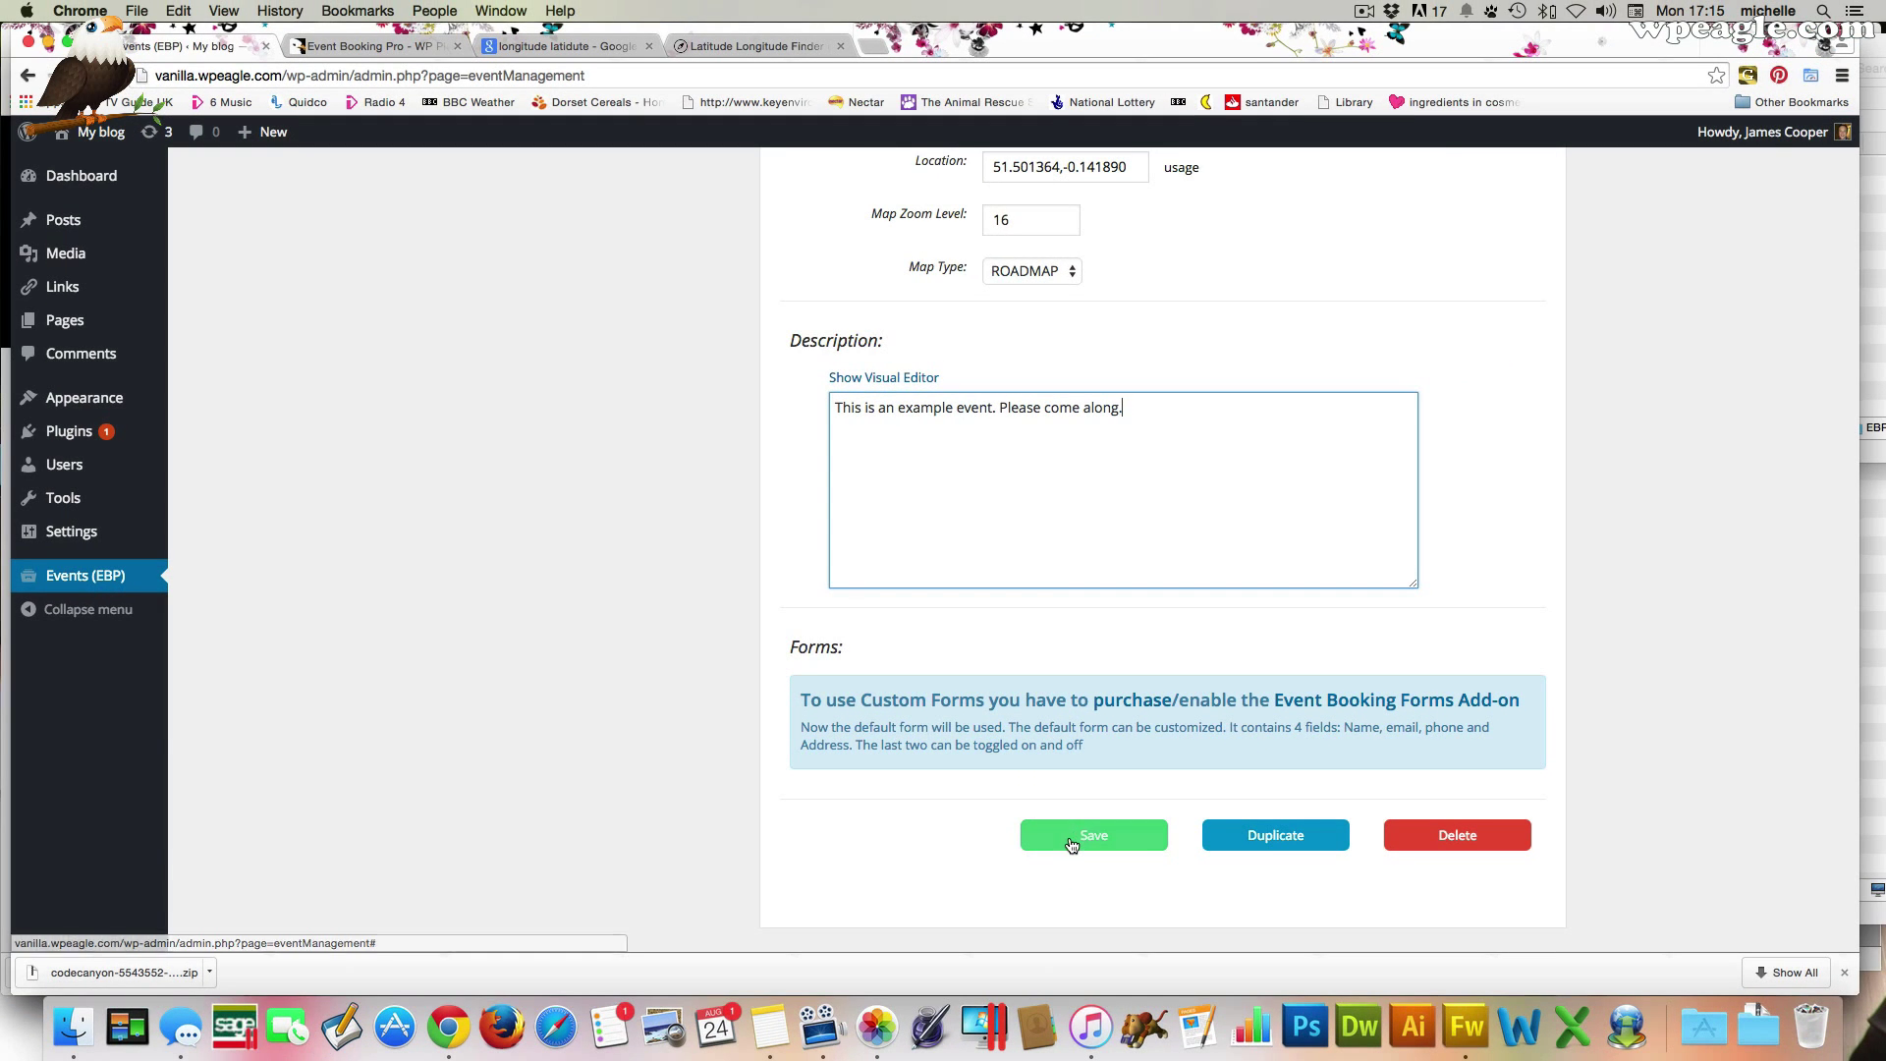
pyautogui.click(1071, 845)
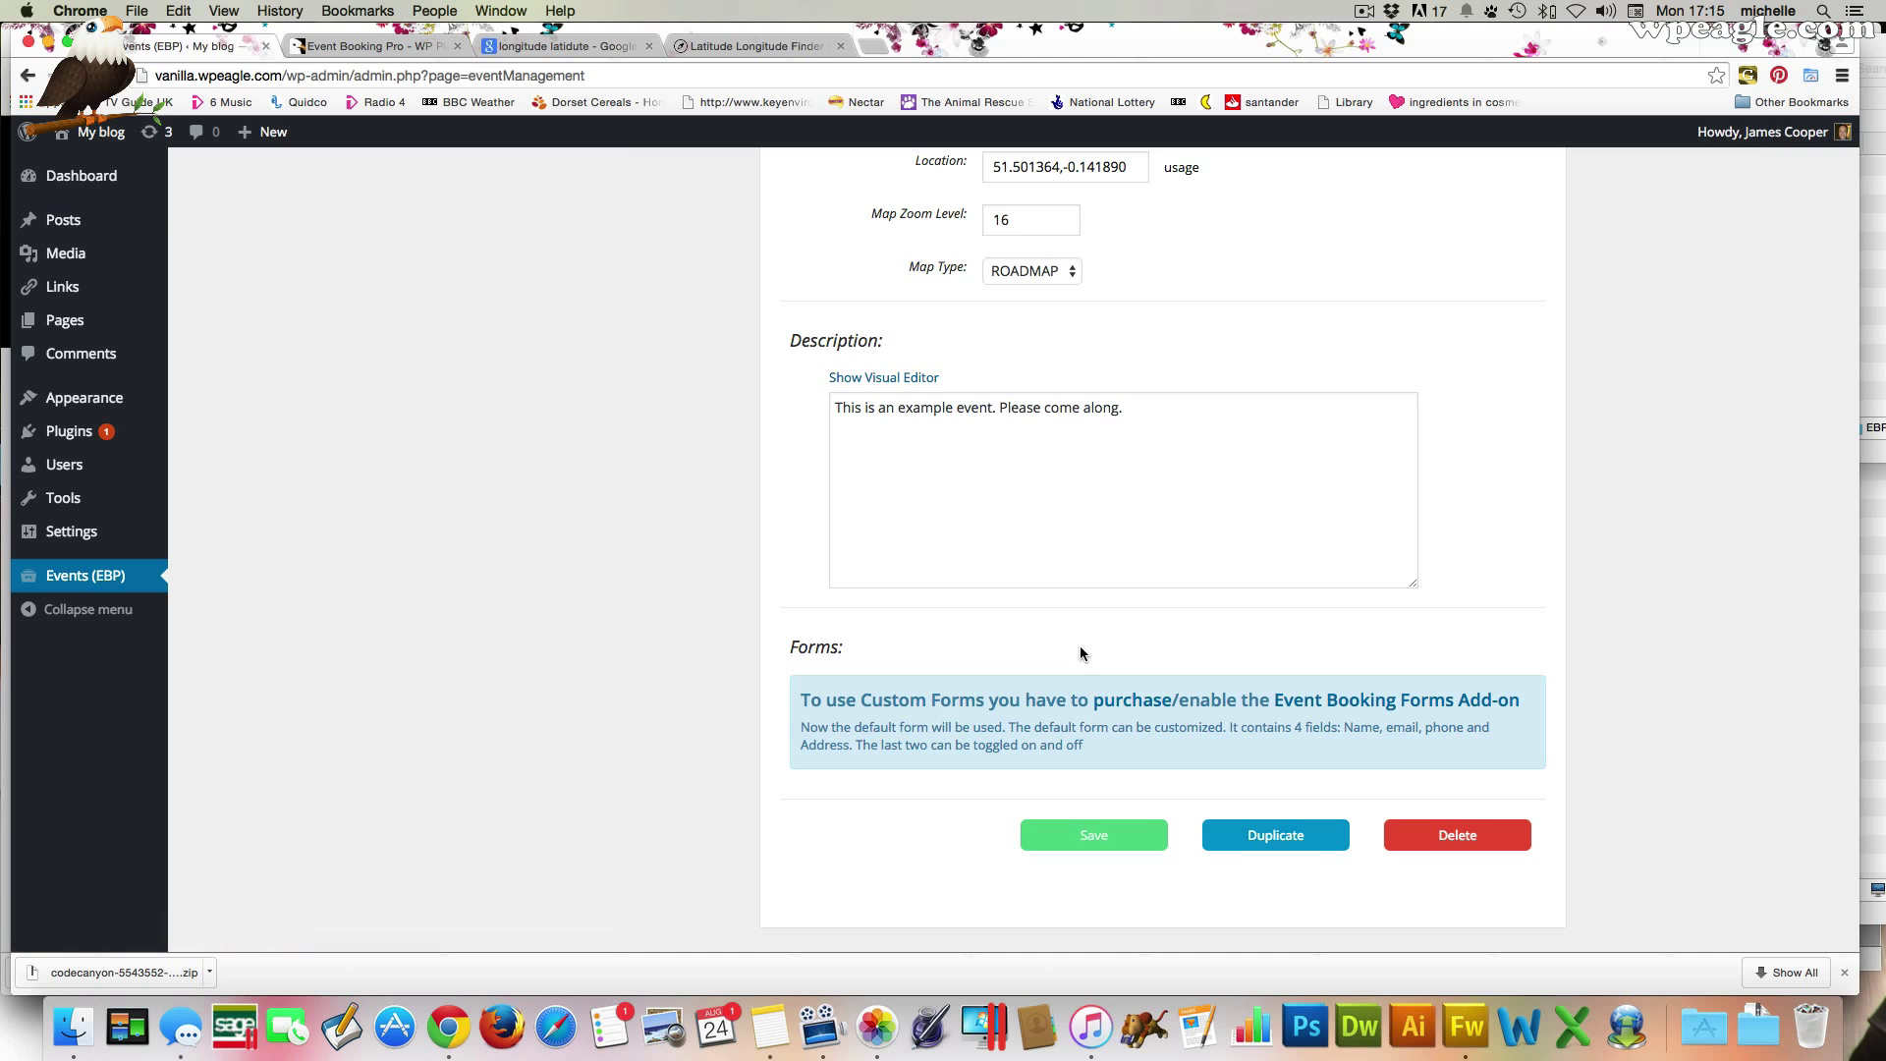
pyautogui.scroll(5, 1081, 646)
pyautogui.scroll(20, 1082, 647)
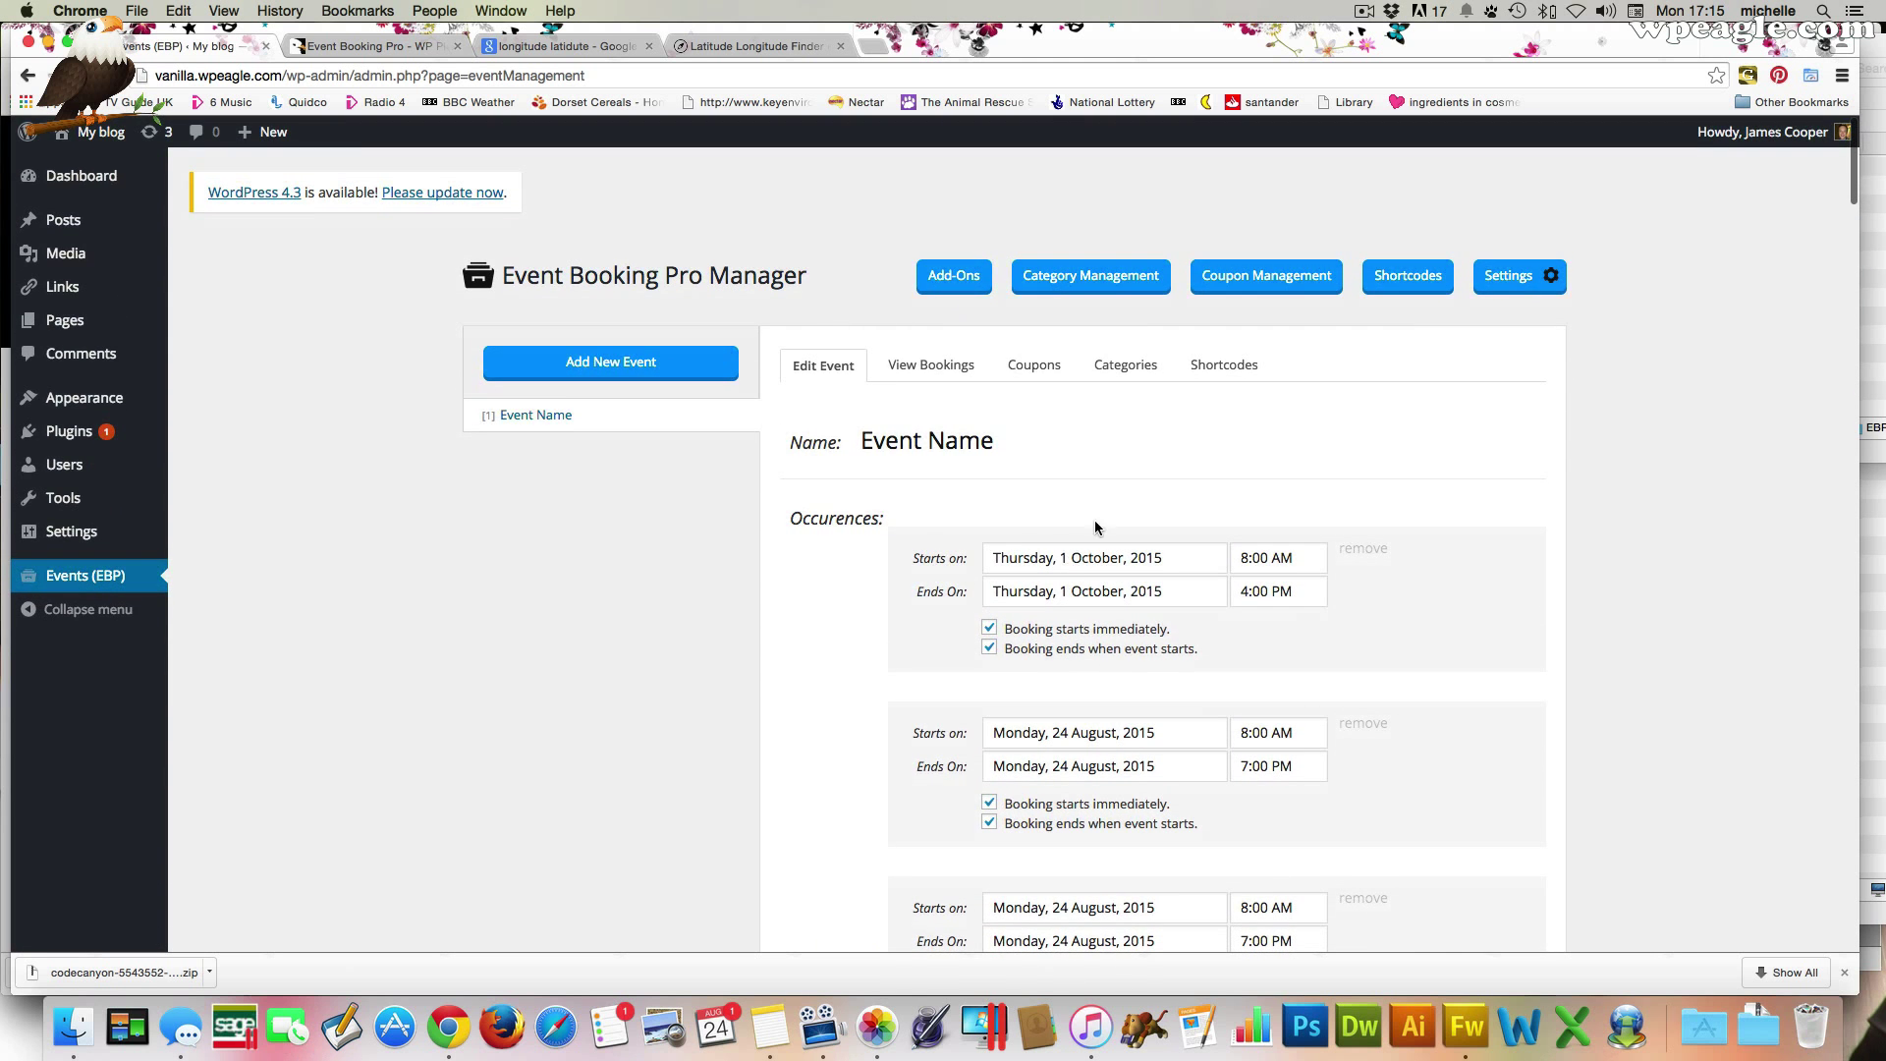
# Open the Event Booking Pro settings to the PayPal section
pyautogui.click(1506, 279)
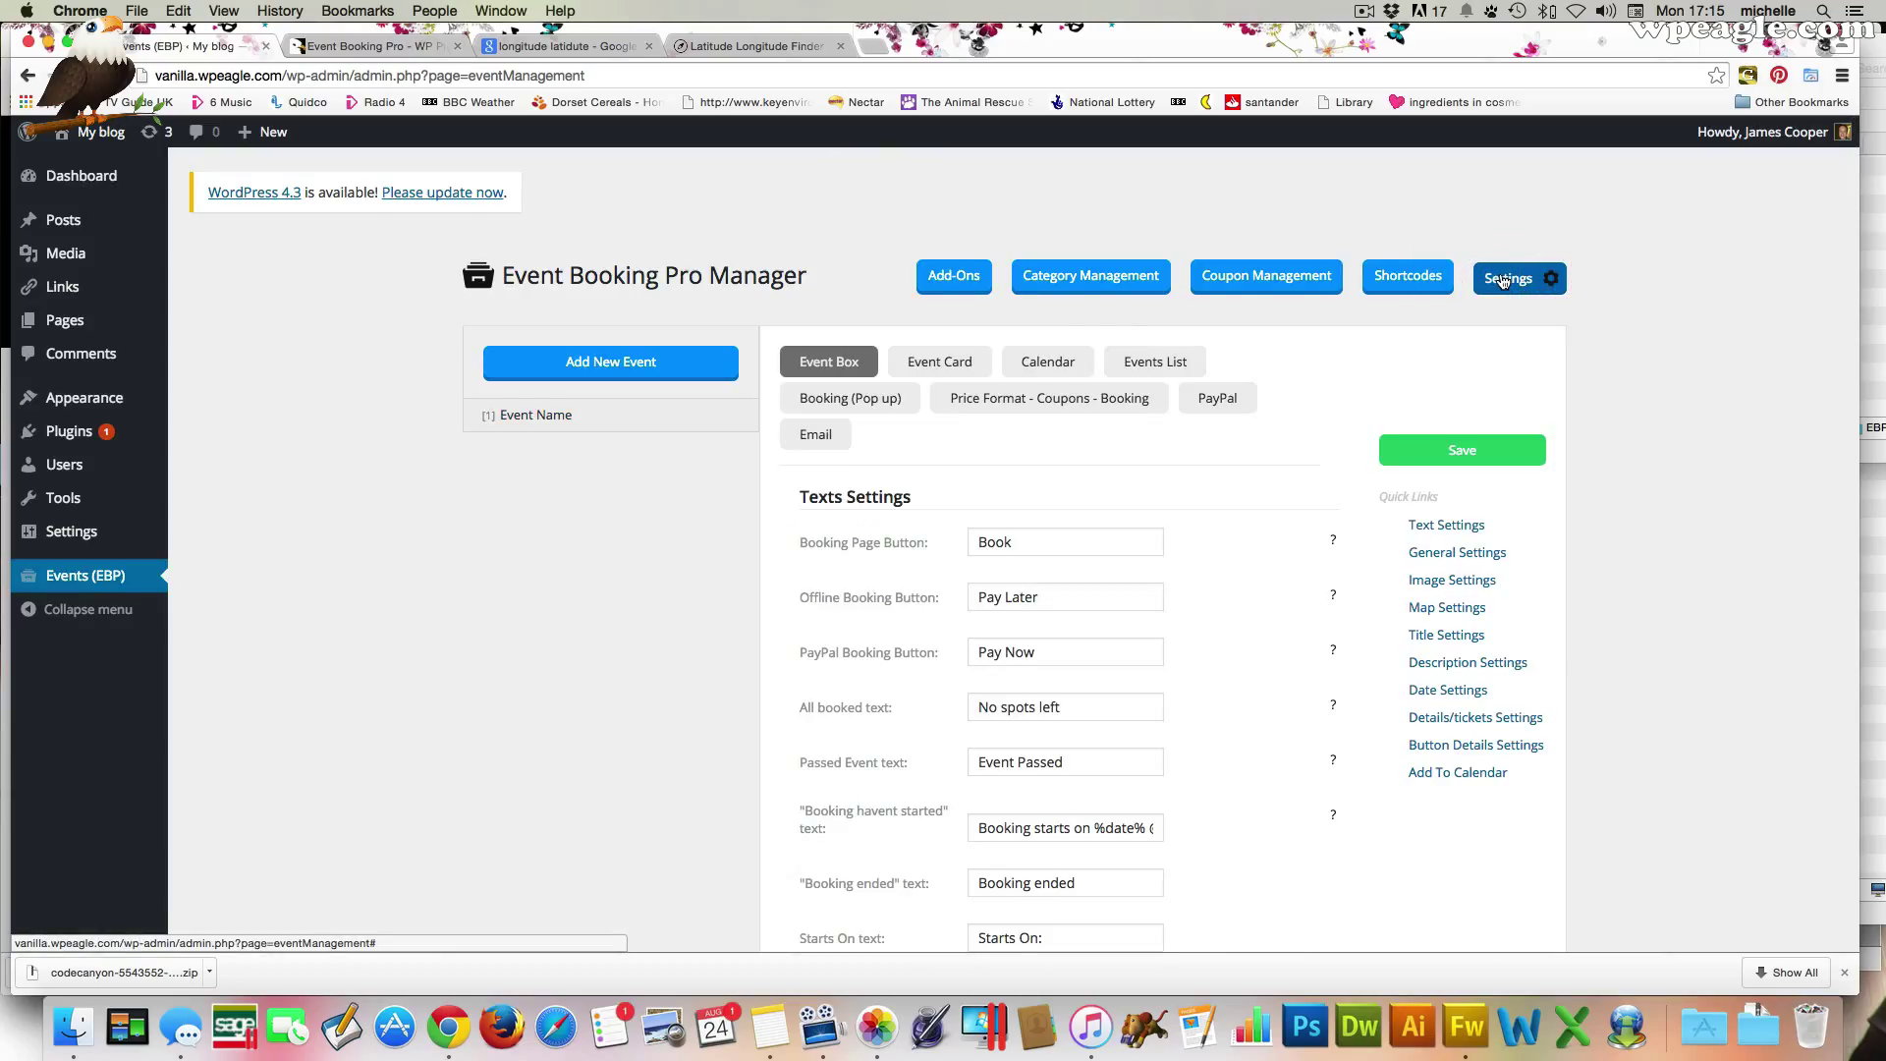
pyautogui.scroll(-1, 1322, 365)
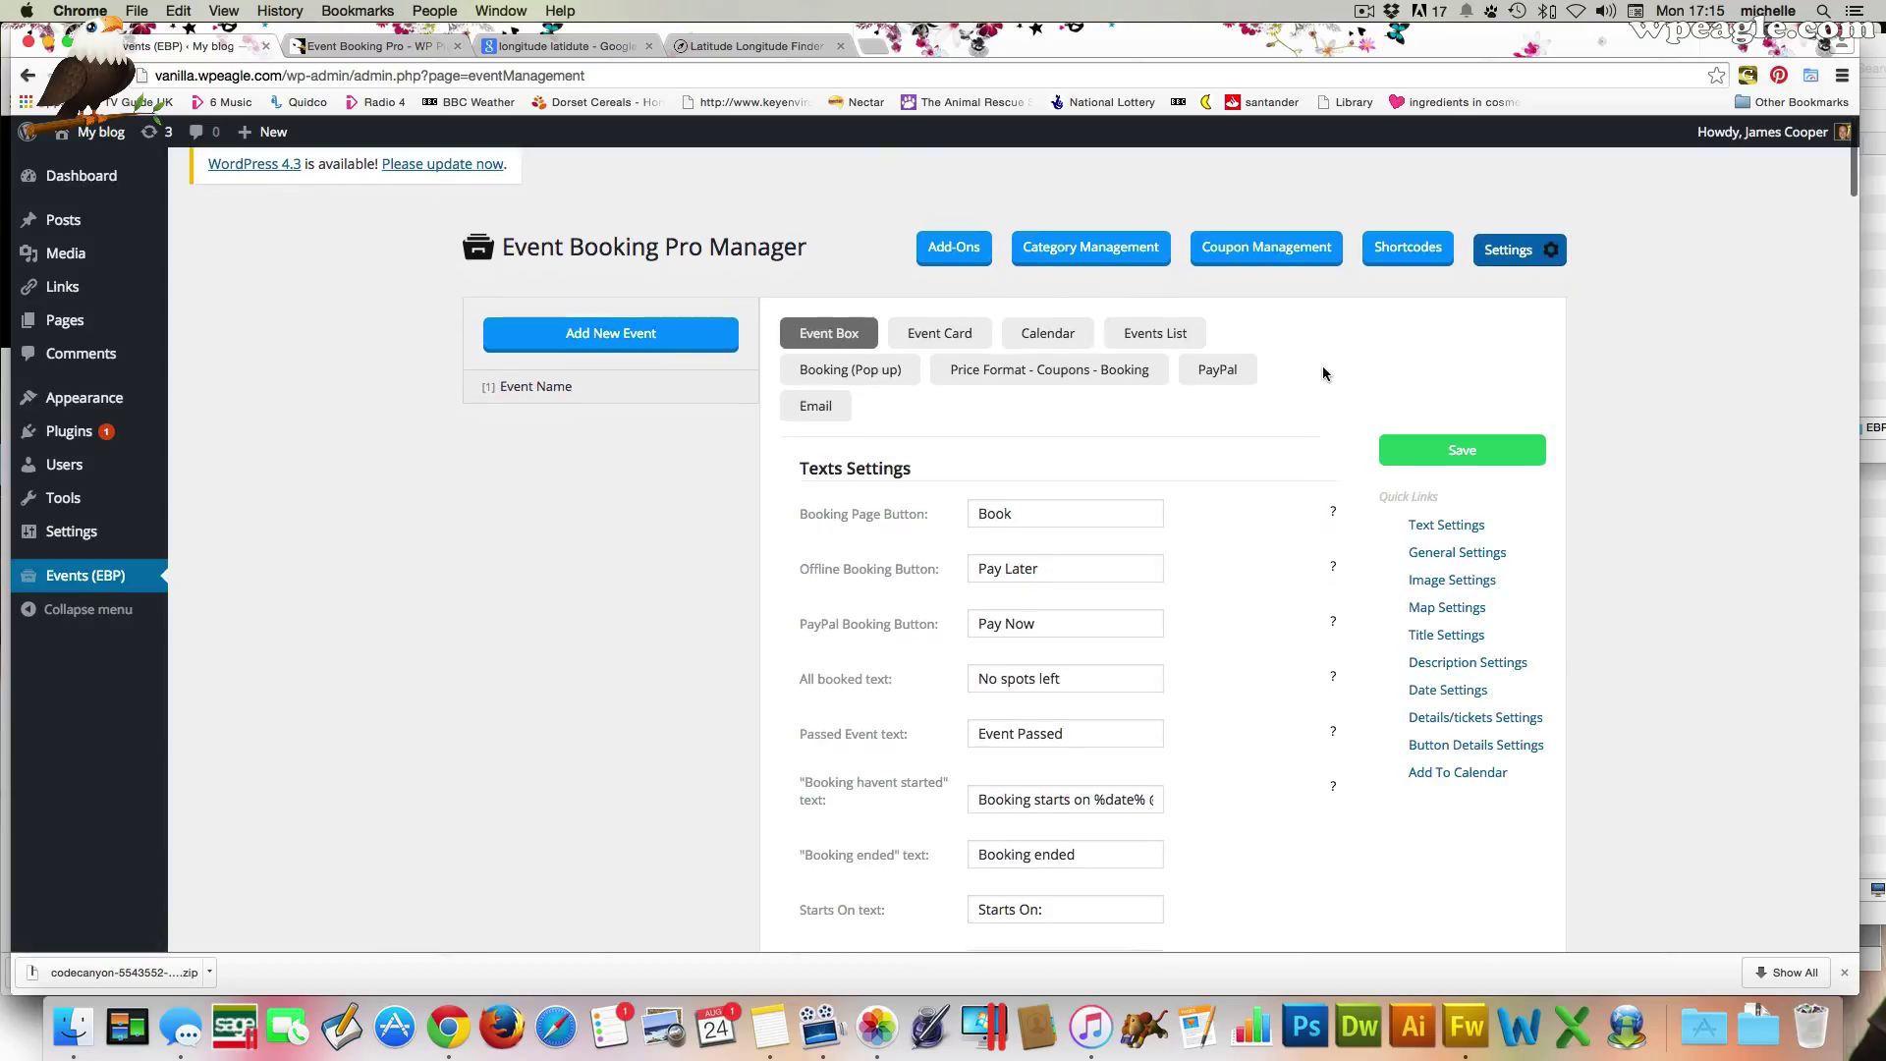
pyautogui.scroll(-3, 1322, 374)
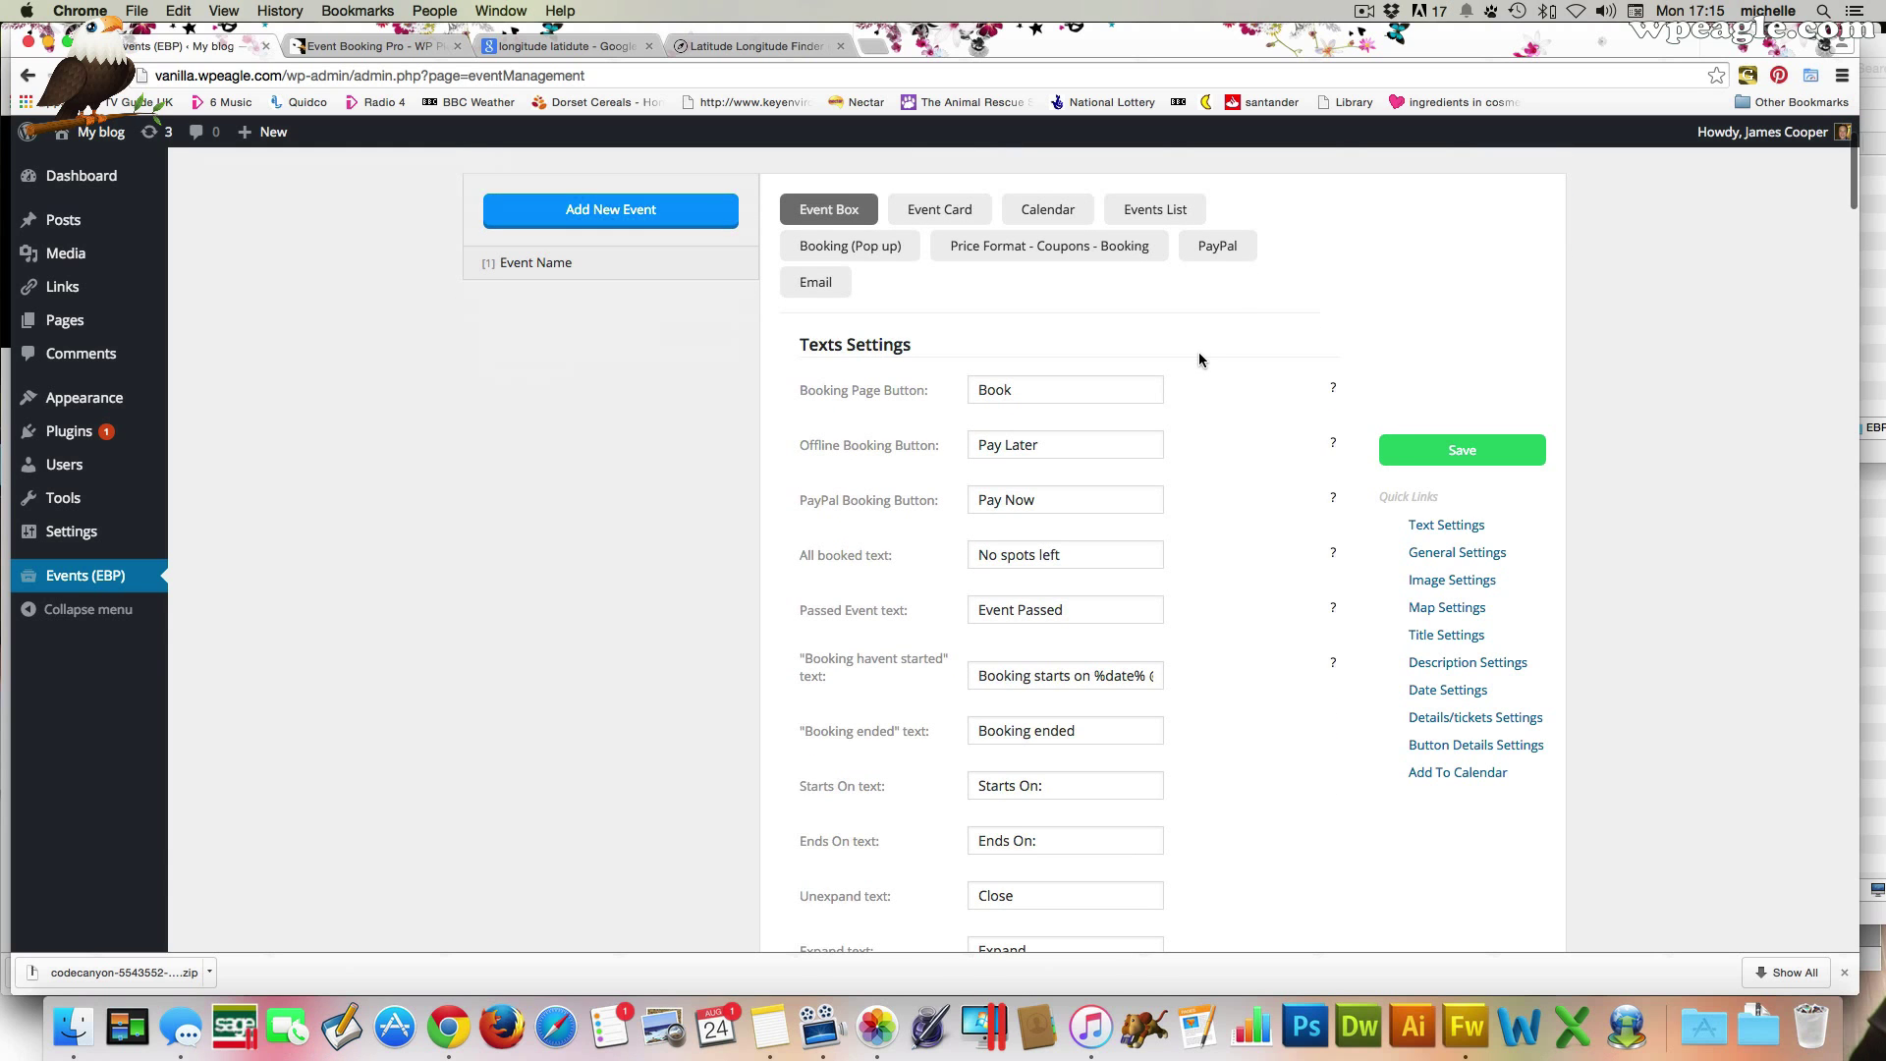
pyautogui.scroll(-5, 1197, 358)
pyautogui.scroll(8, 1197, 358)
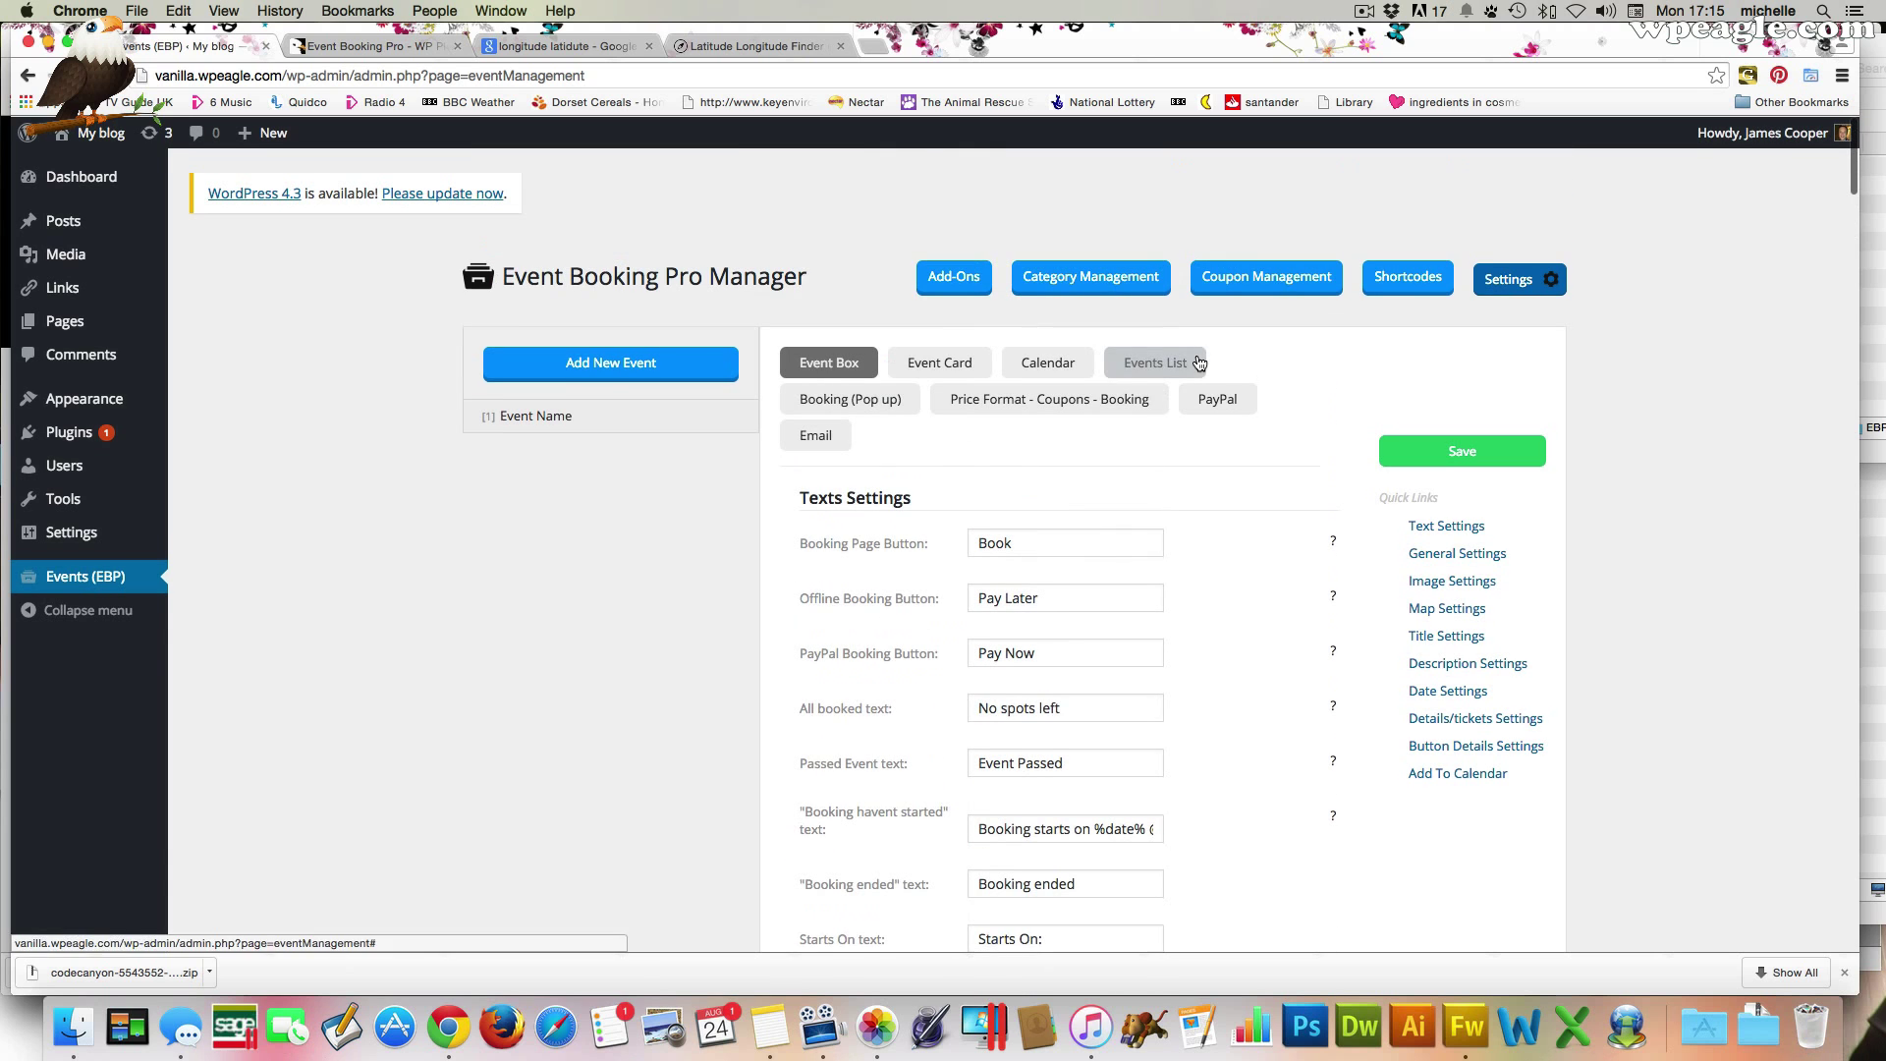
pyautogui.click(1228, 405)
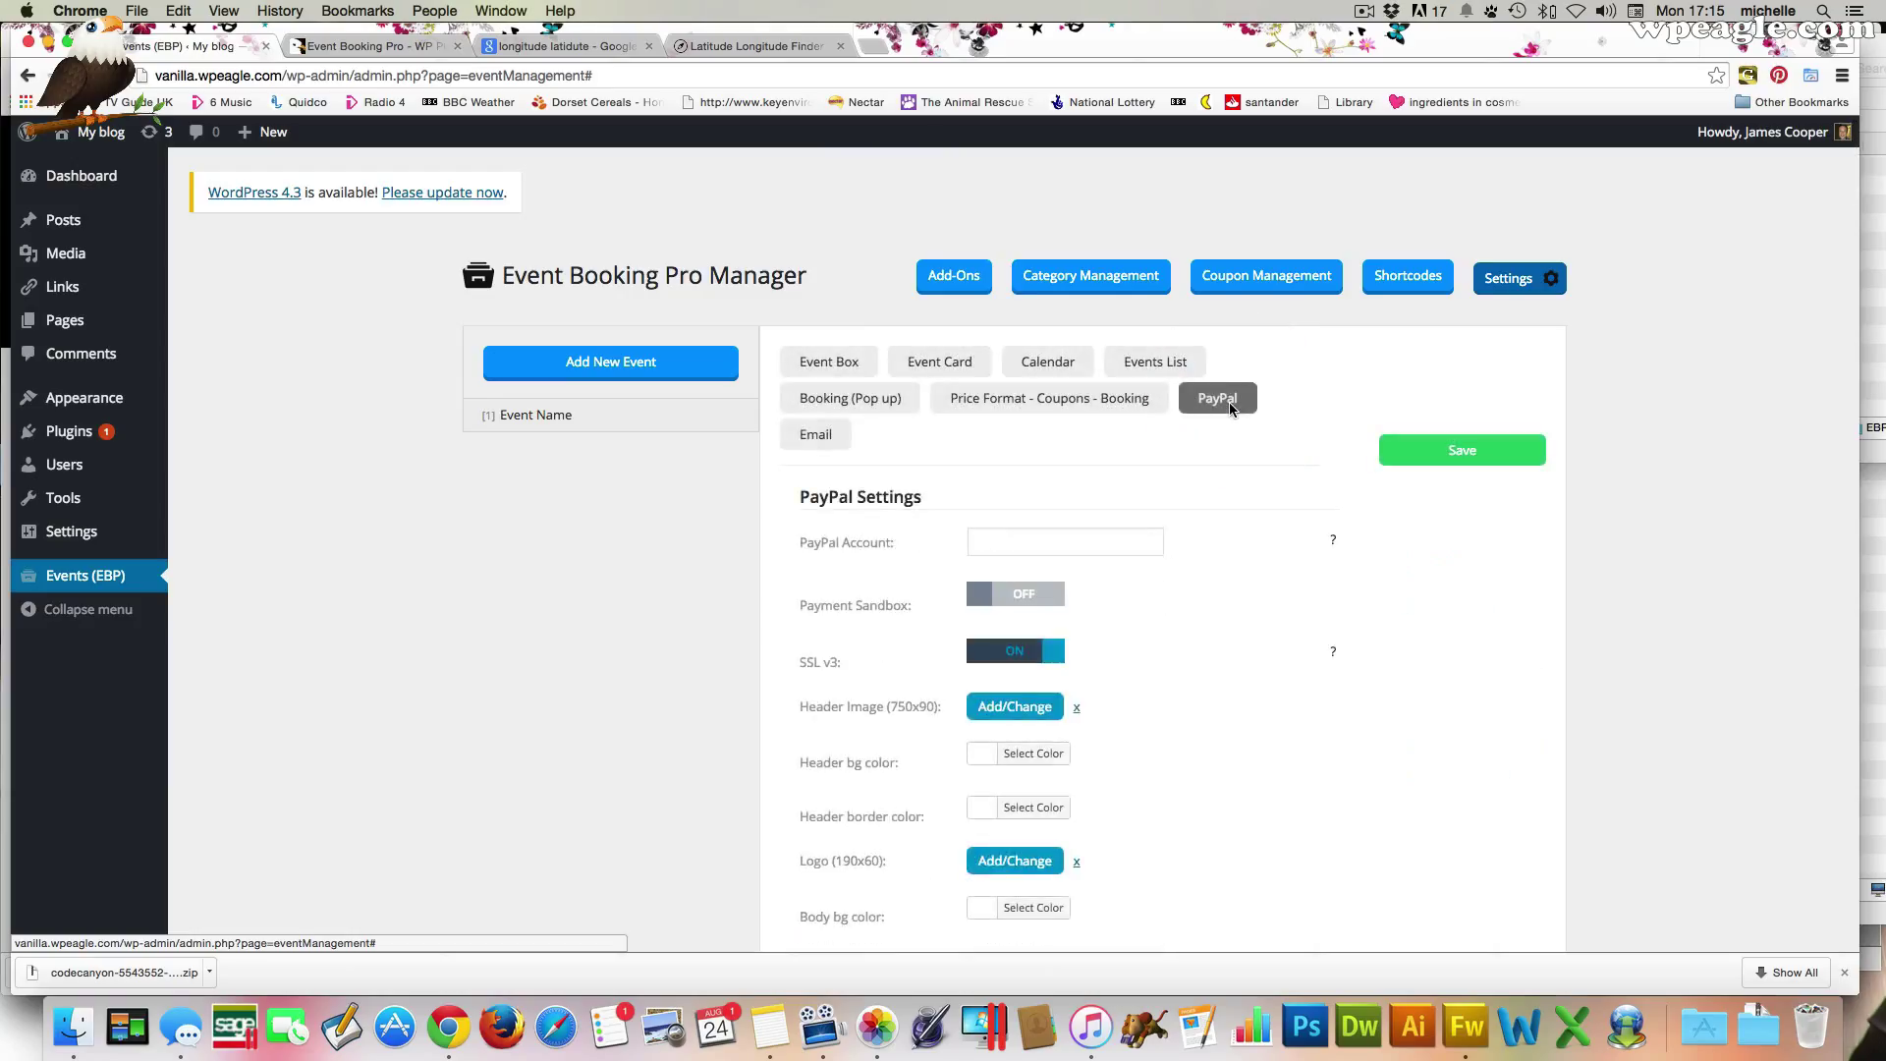
pyautogui.scroll(-3, 1229, 404)
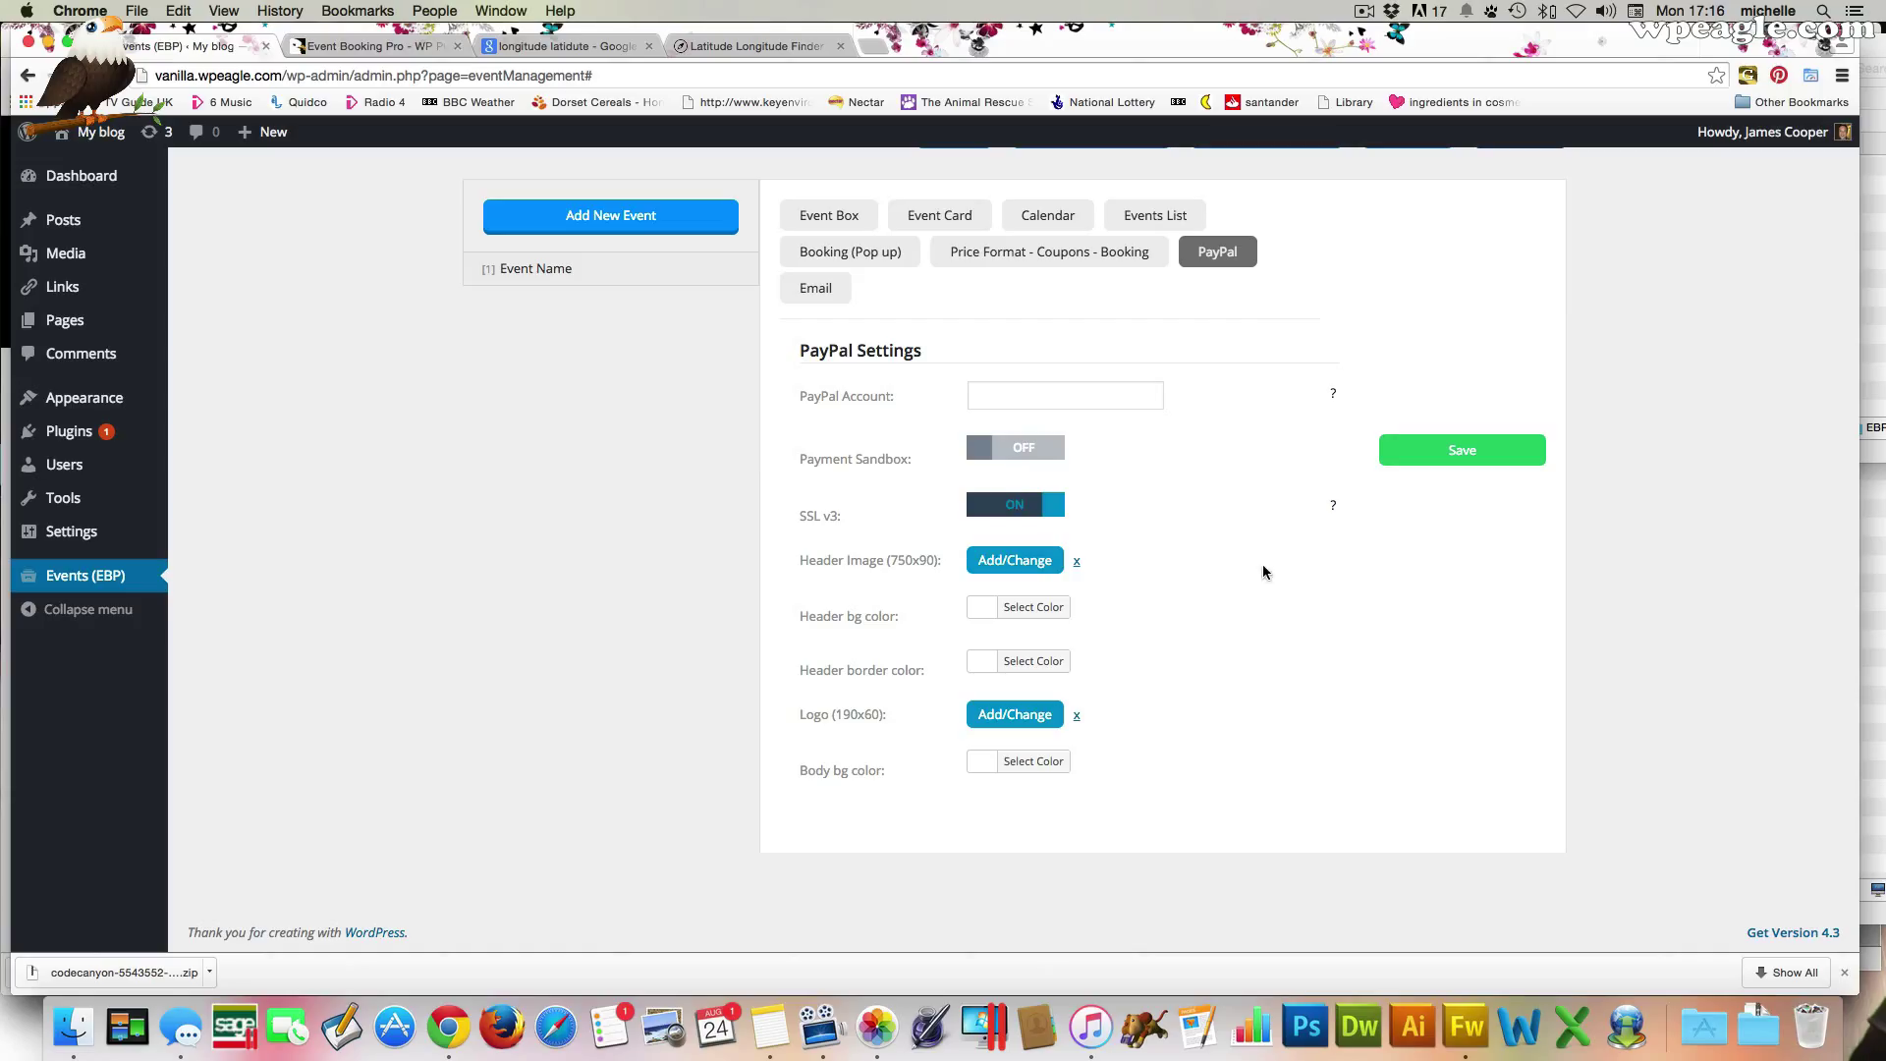
pyautogui.scroll(3, 1179, 456)
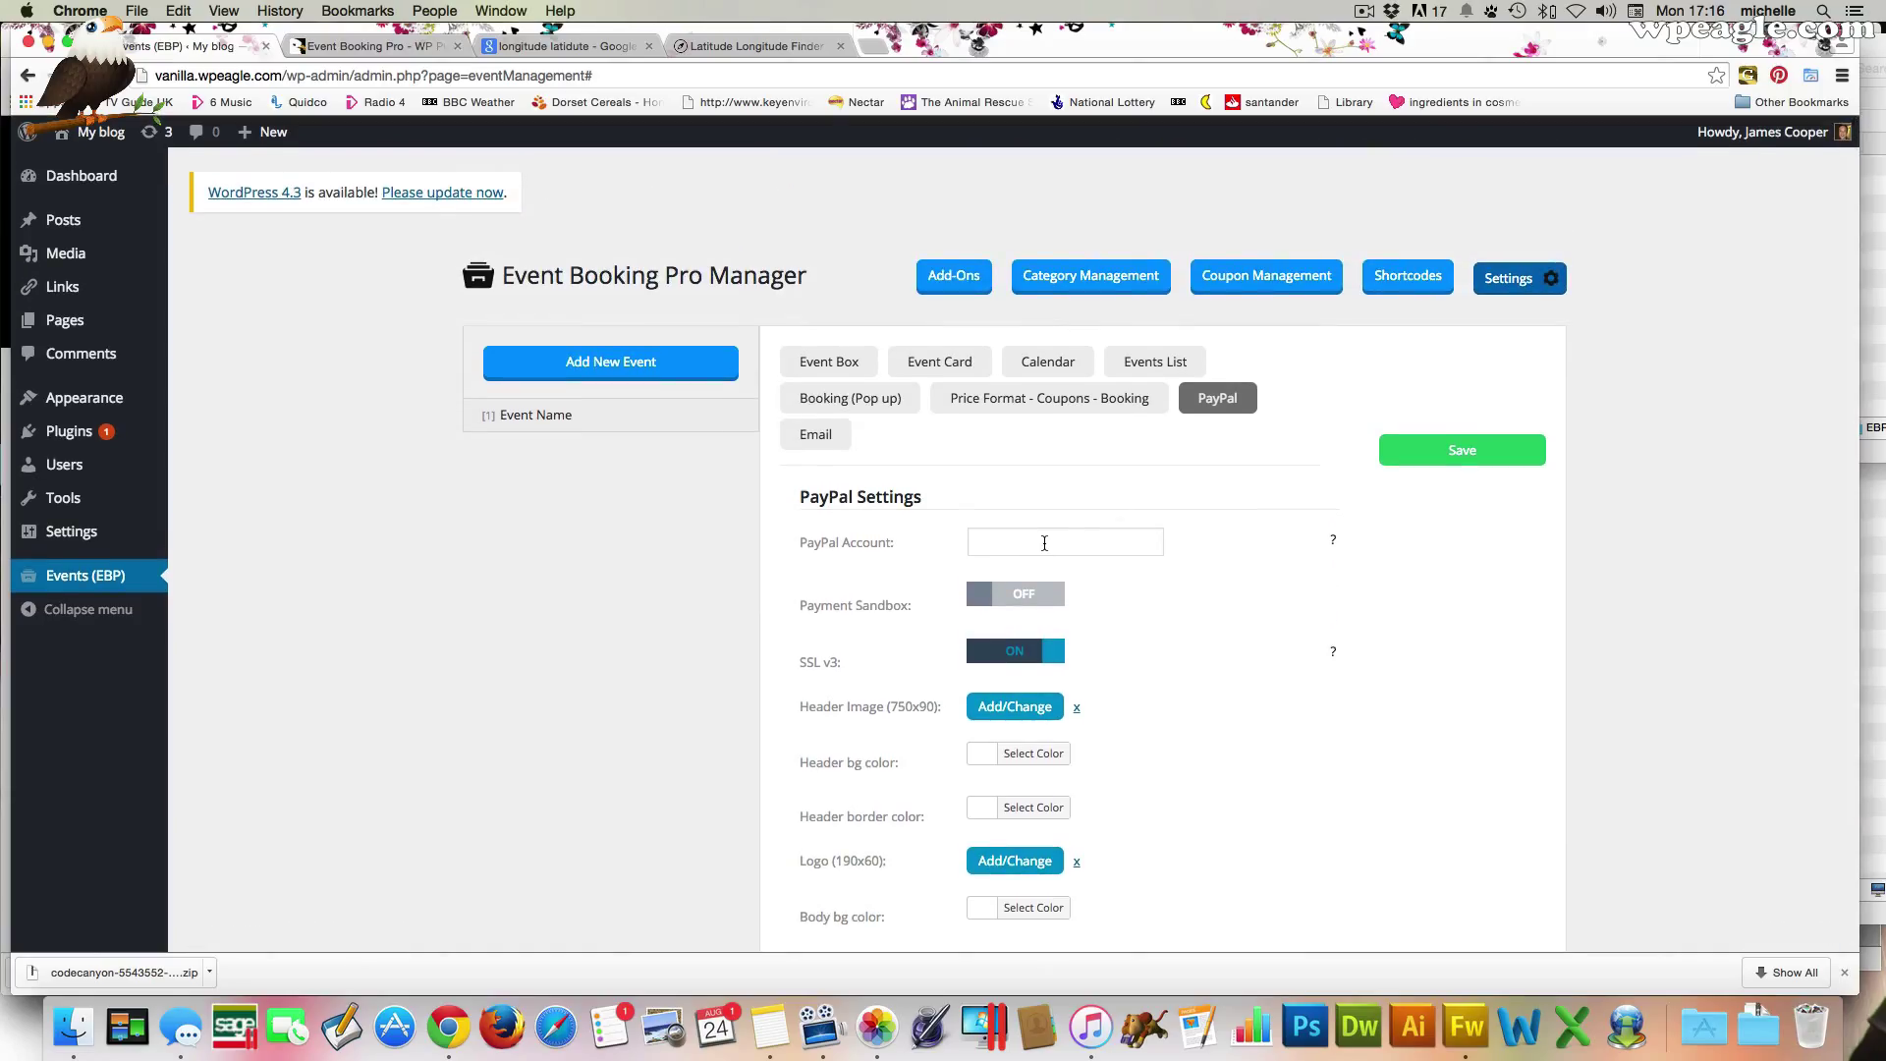
# Enter the PayPal account e-mail address and save the PayPal settings
pyautogui.click(1056, 555)
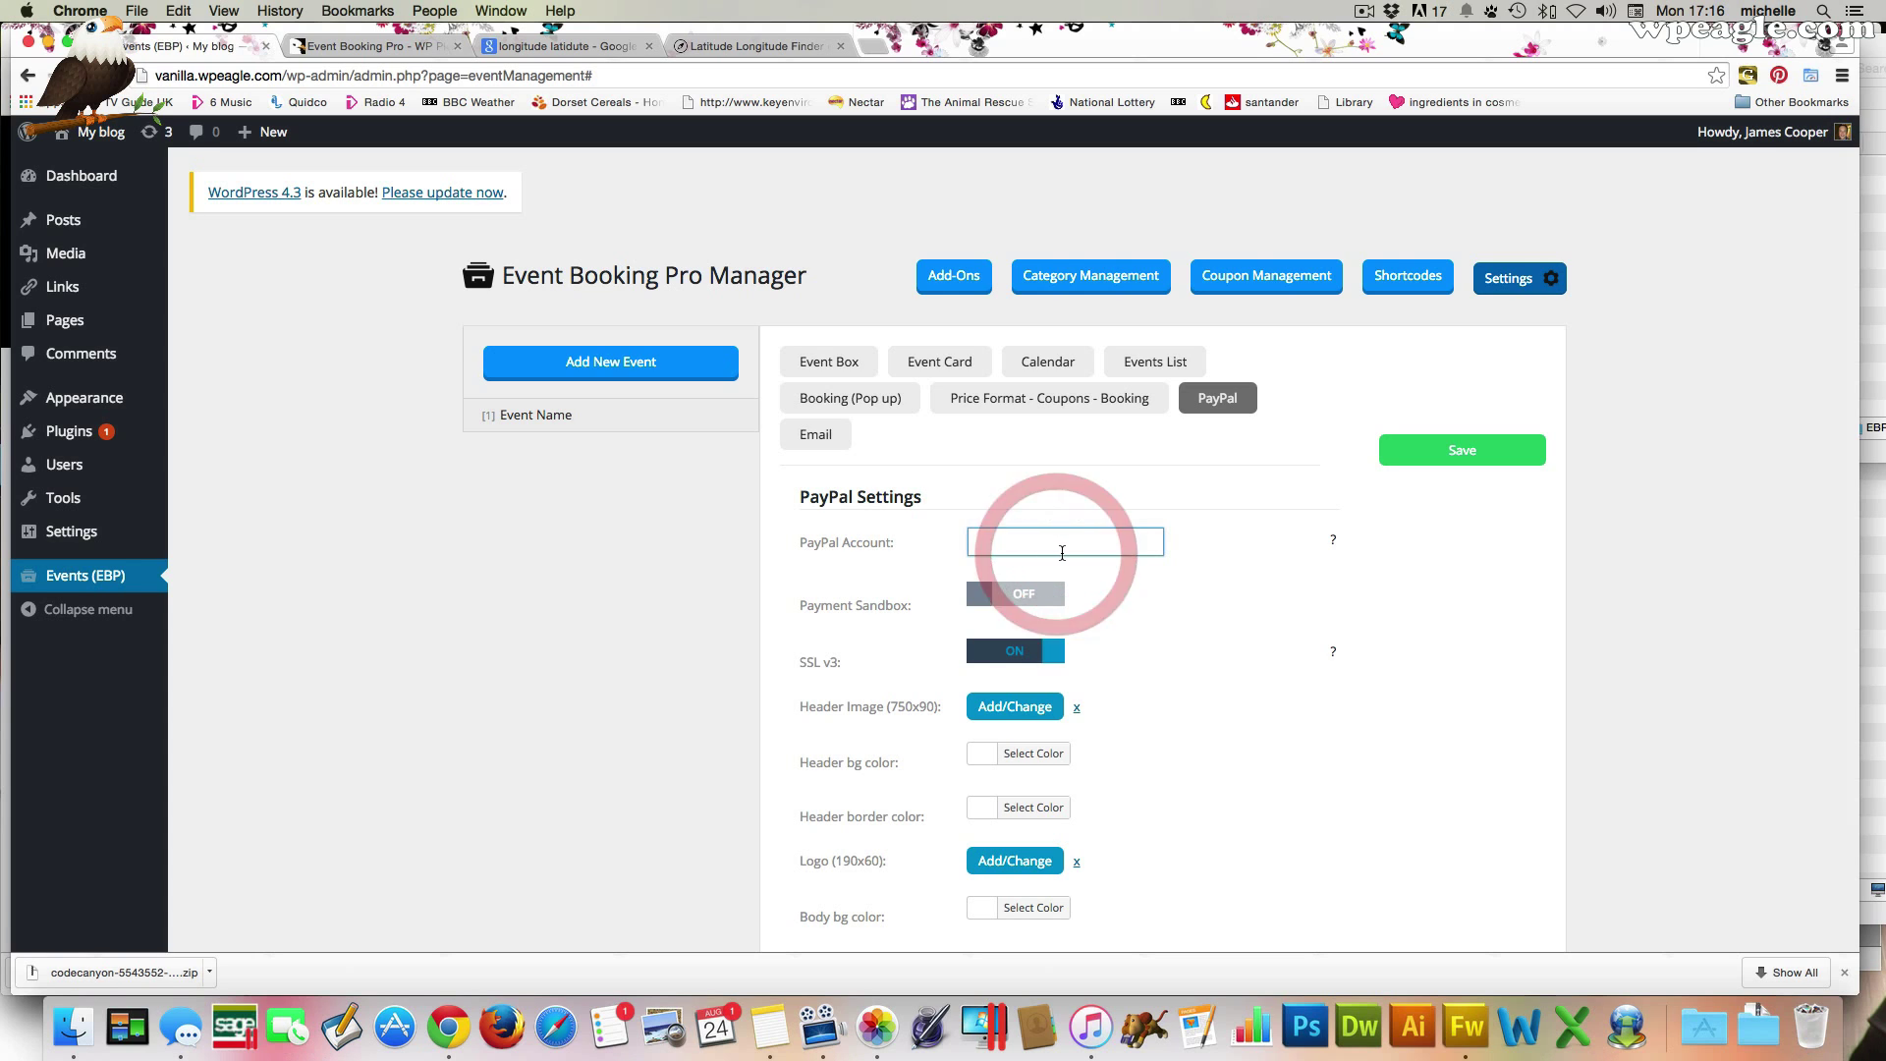
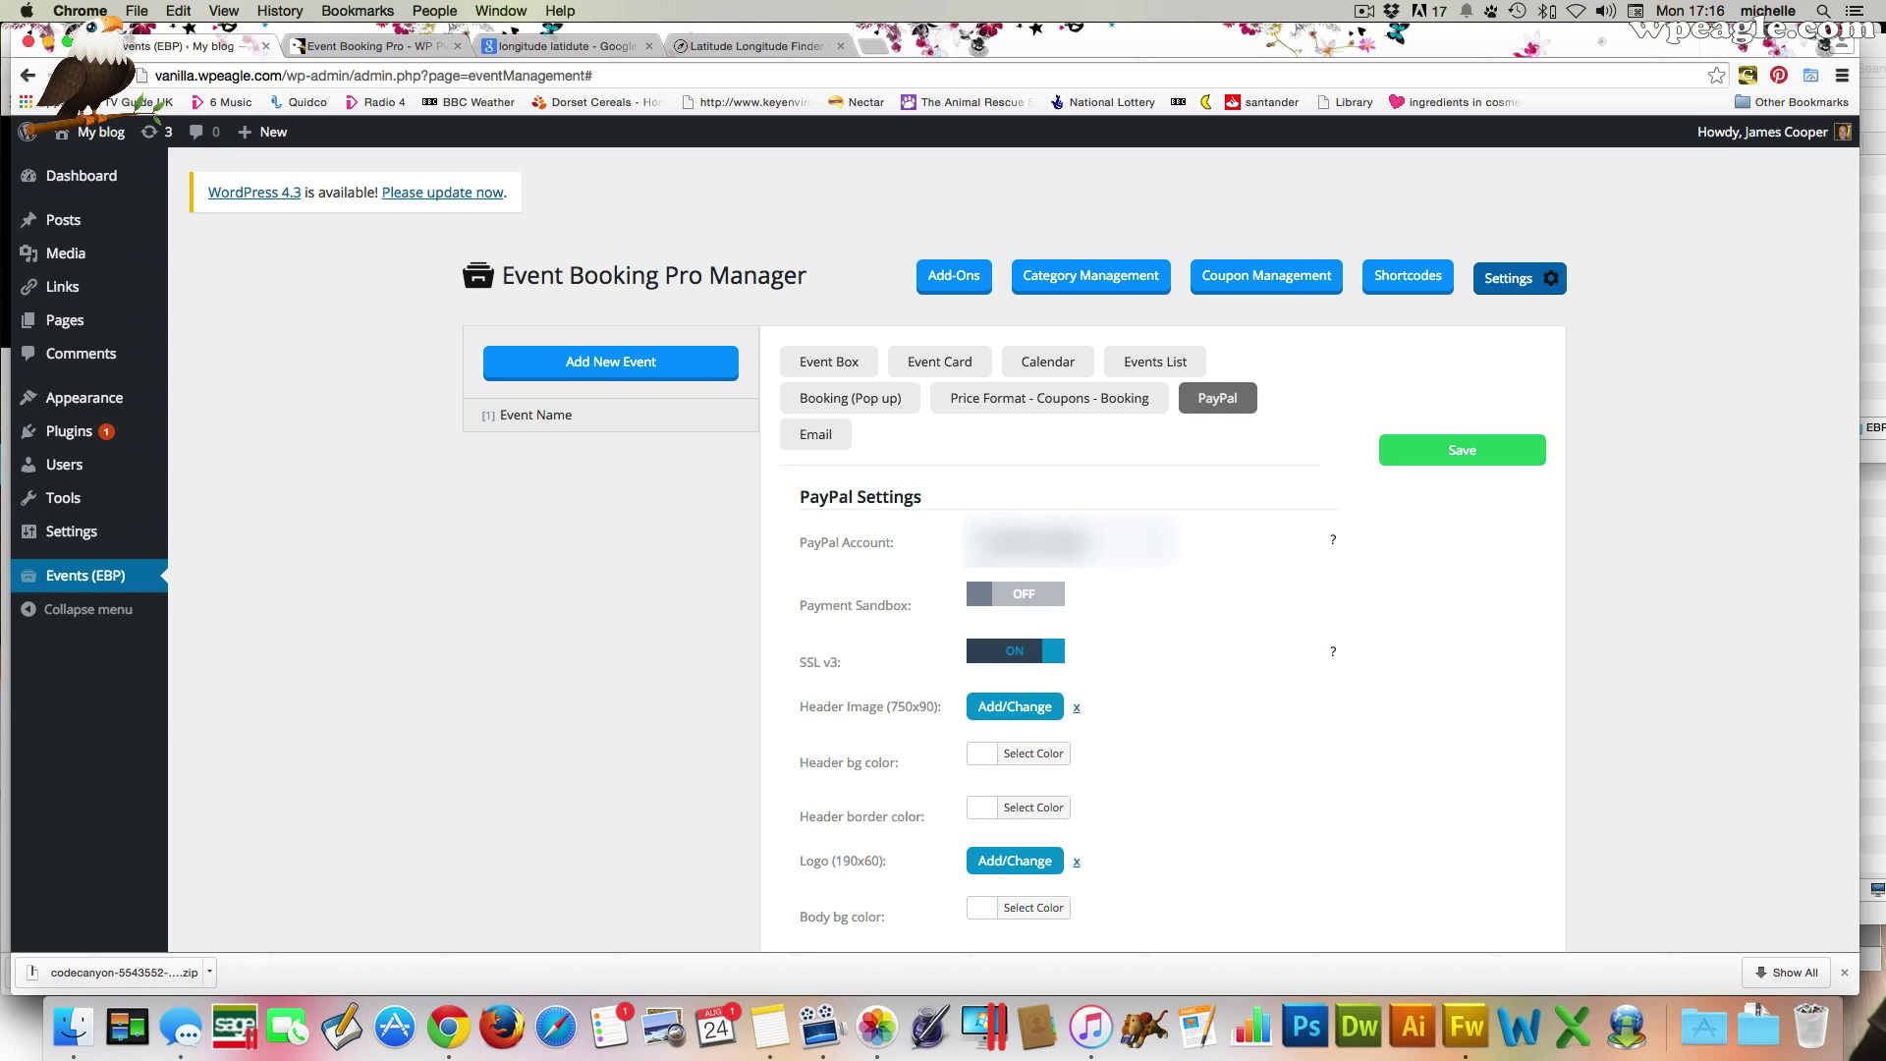
pyautogui.click(1492, 452)
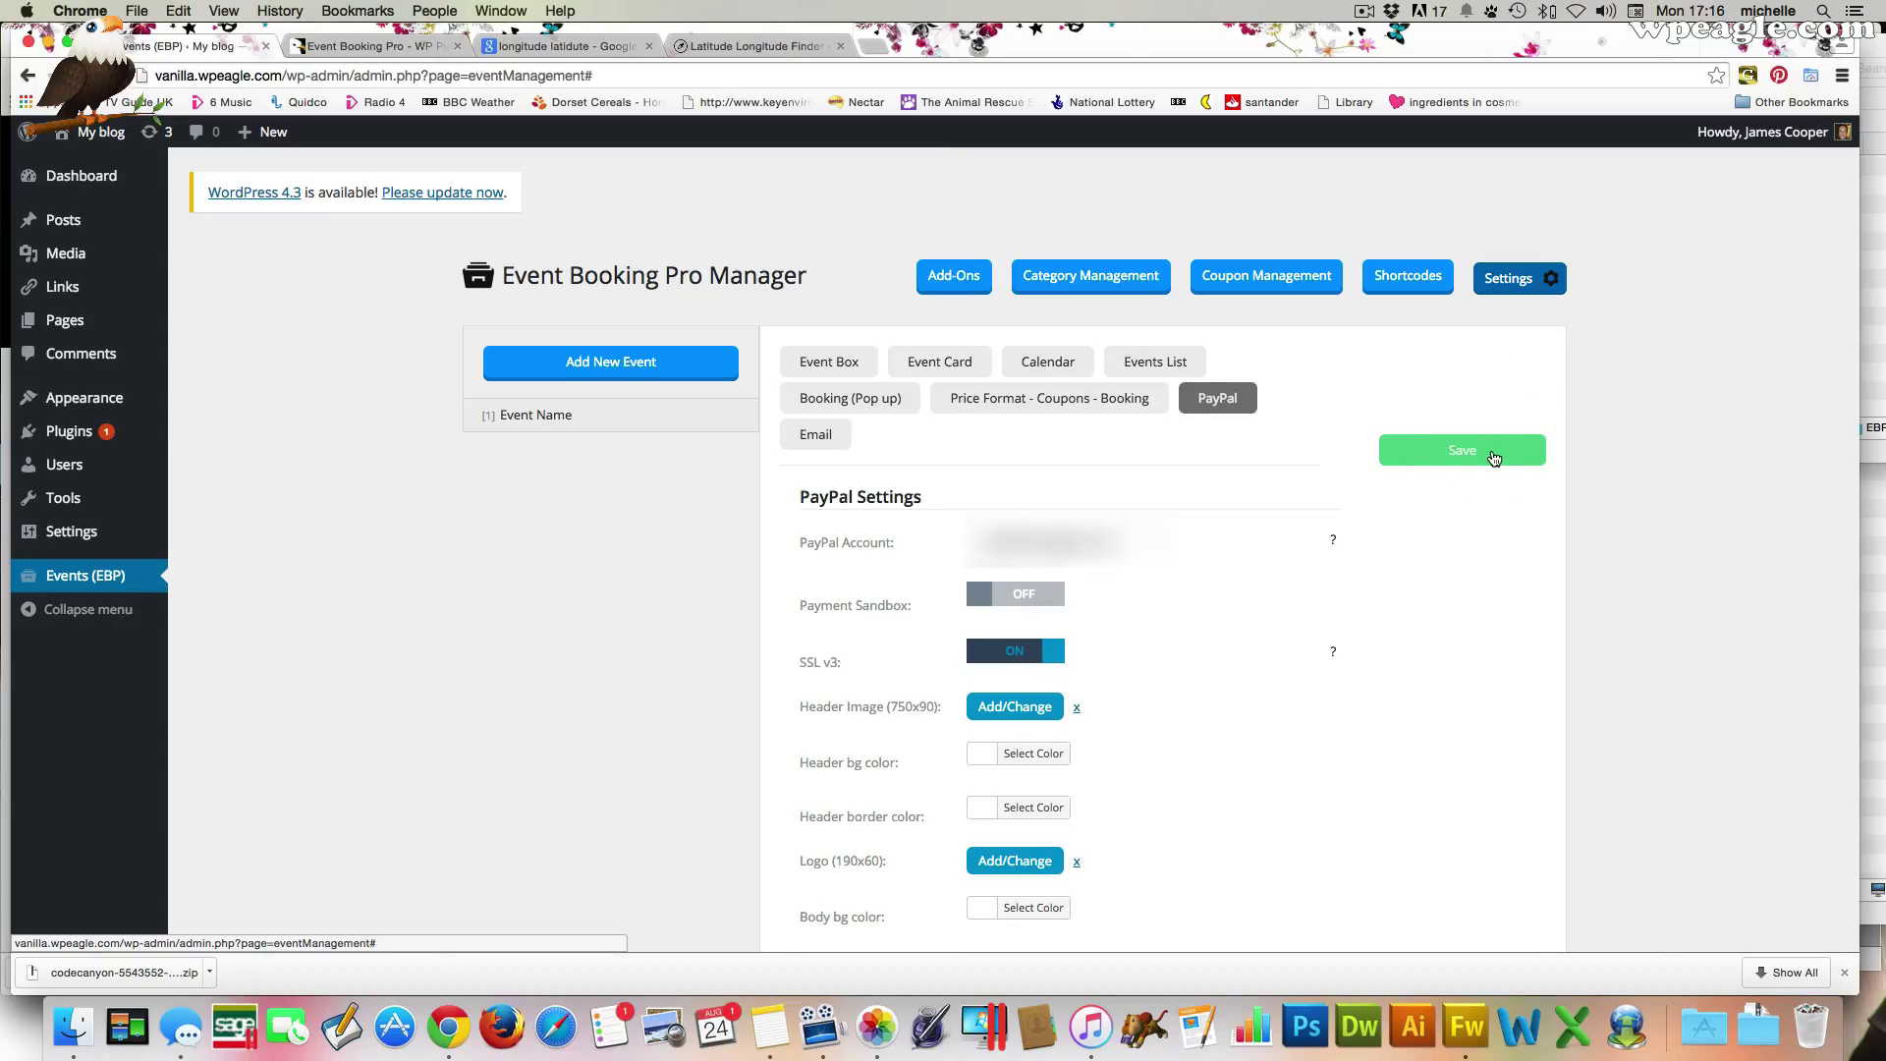
# Reopen the Event Name event for editing
pyautogui.scroll(-1, 1430, 471)
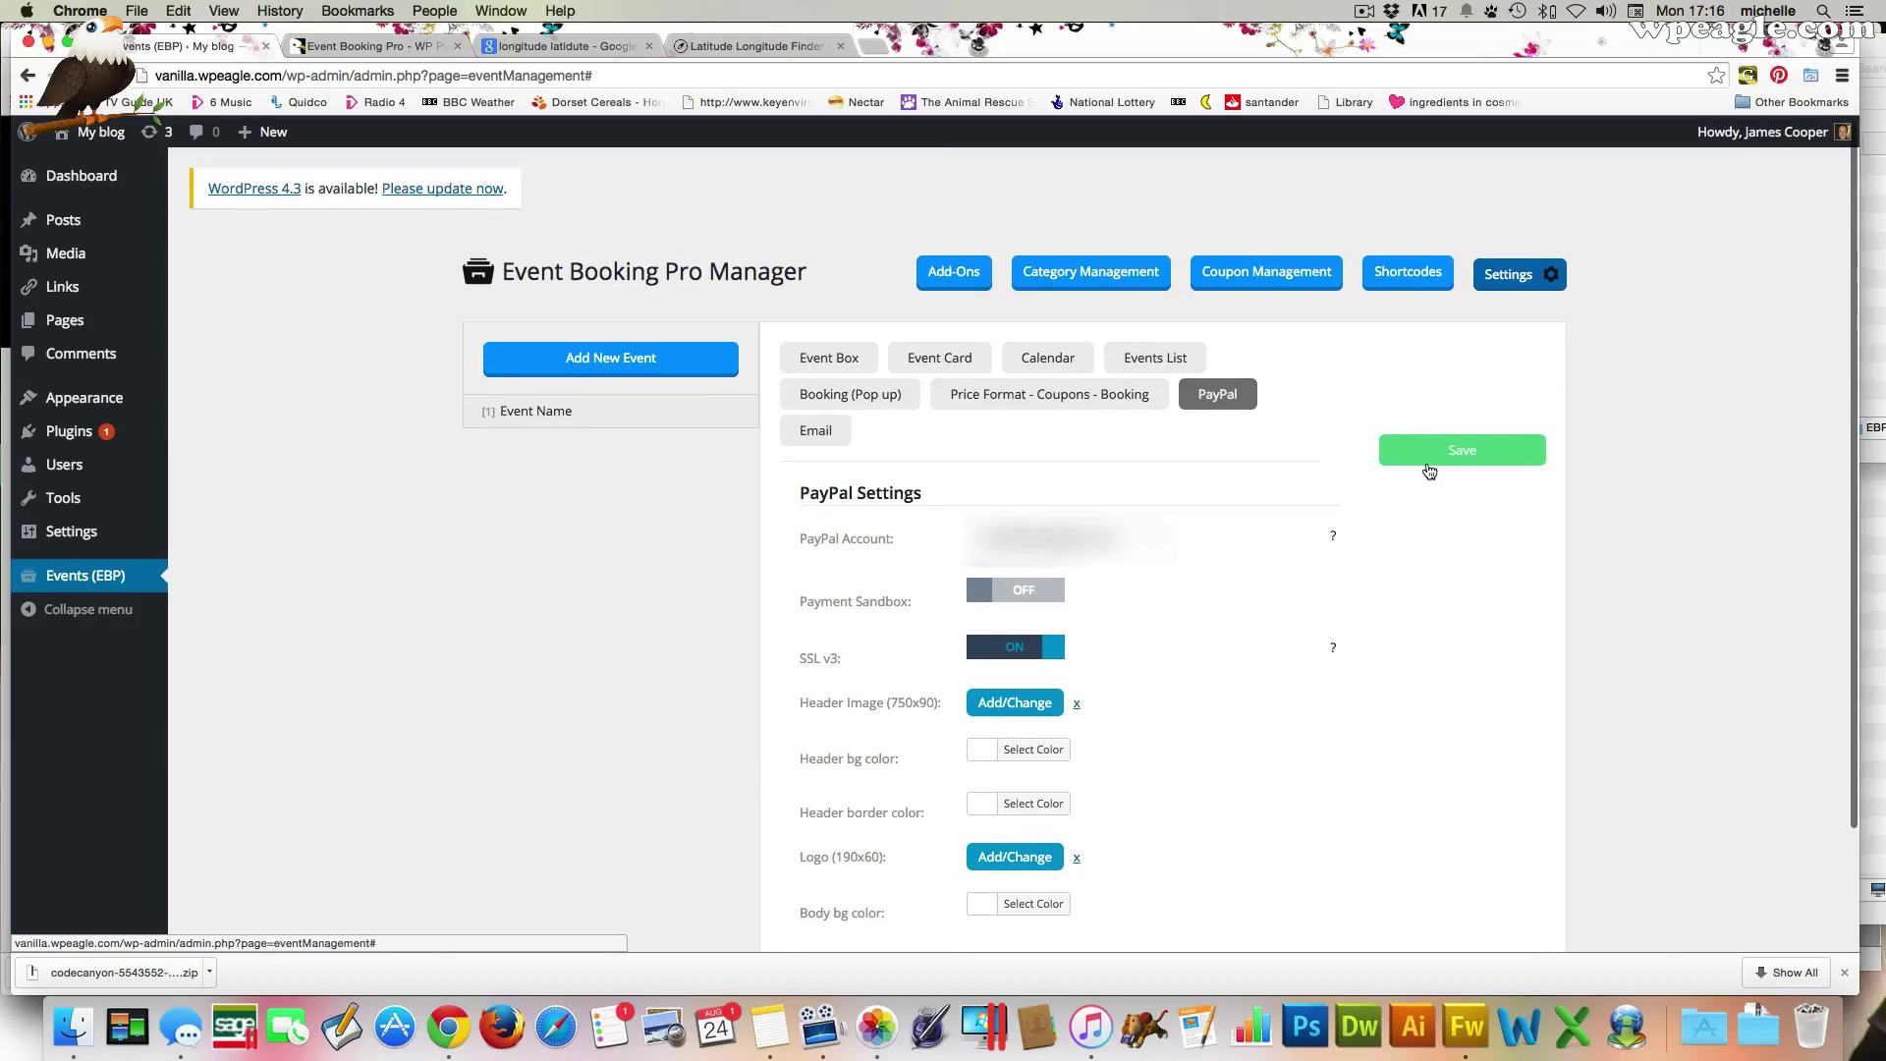
pyautogui.scroll(-1, 1429, 471)
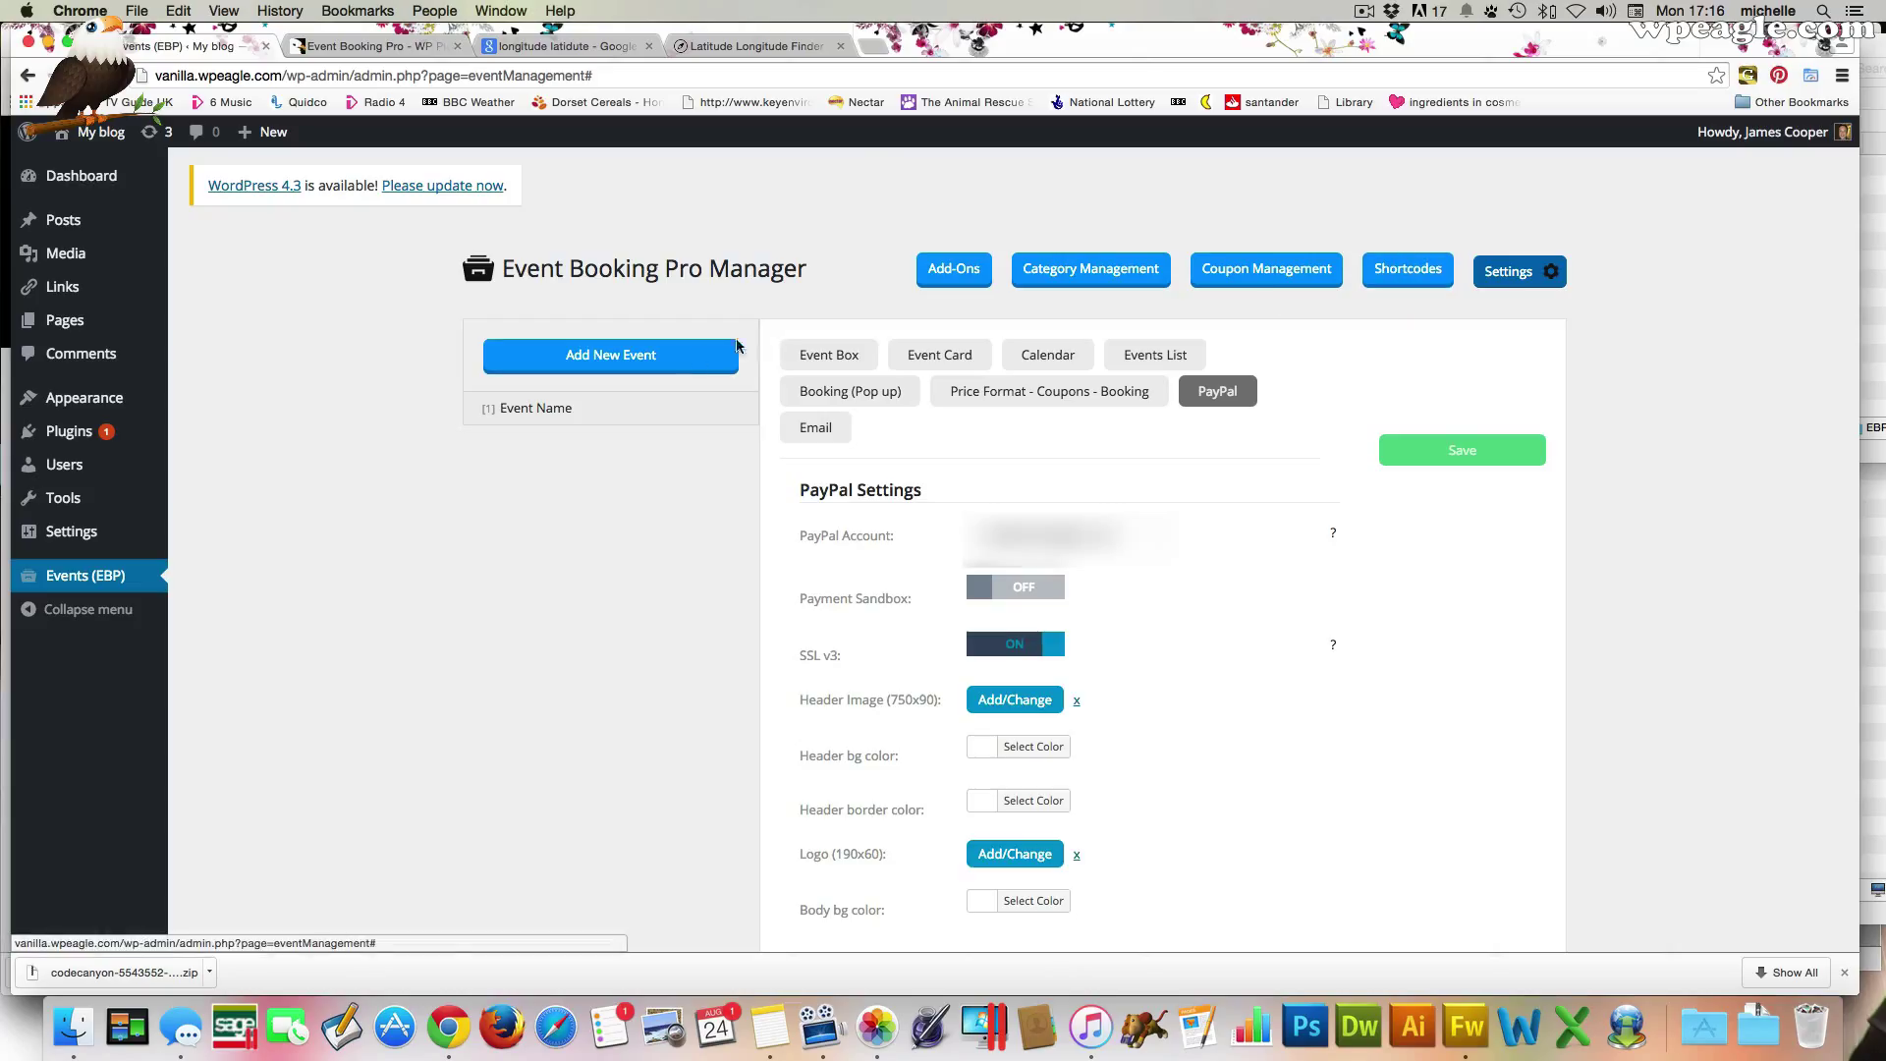
pyautogui.click(594, 416)
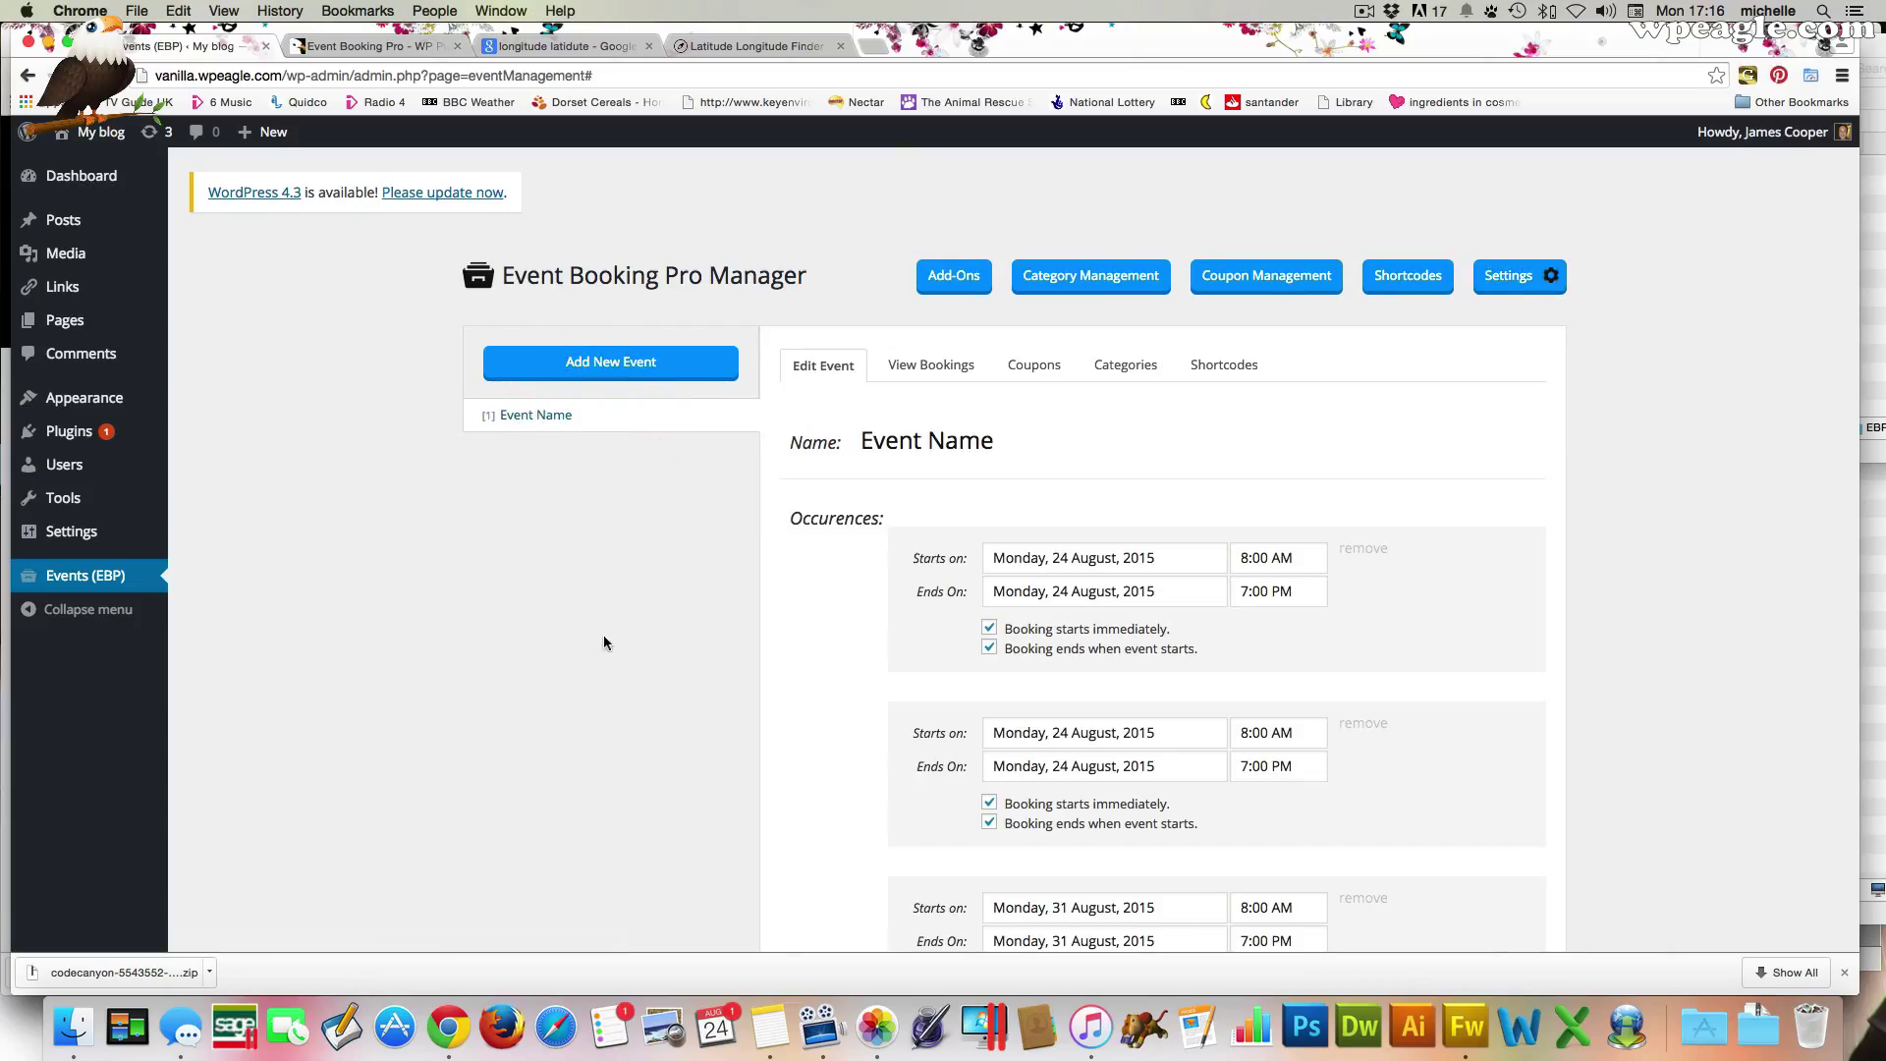
# Rename the event to 'Test event 1', save it, and show its shortcodes
pyautogui.click(938, 440)
pyautogui.moveTo(943, 441); pyautogui.dragTo(783, 442)
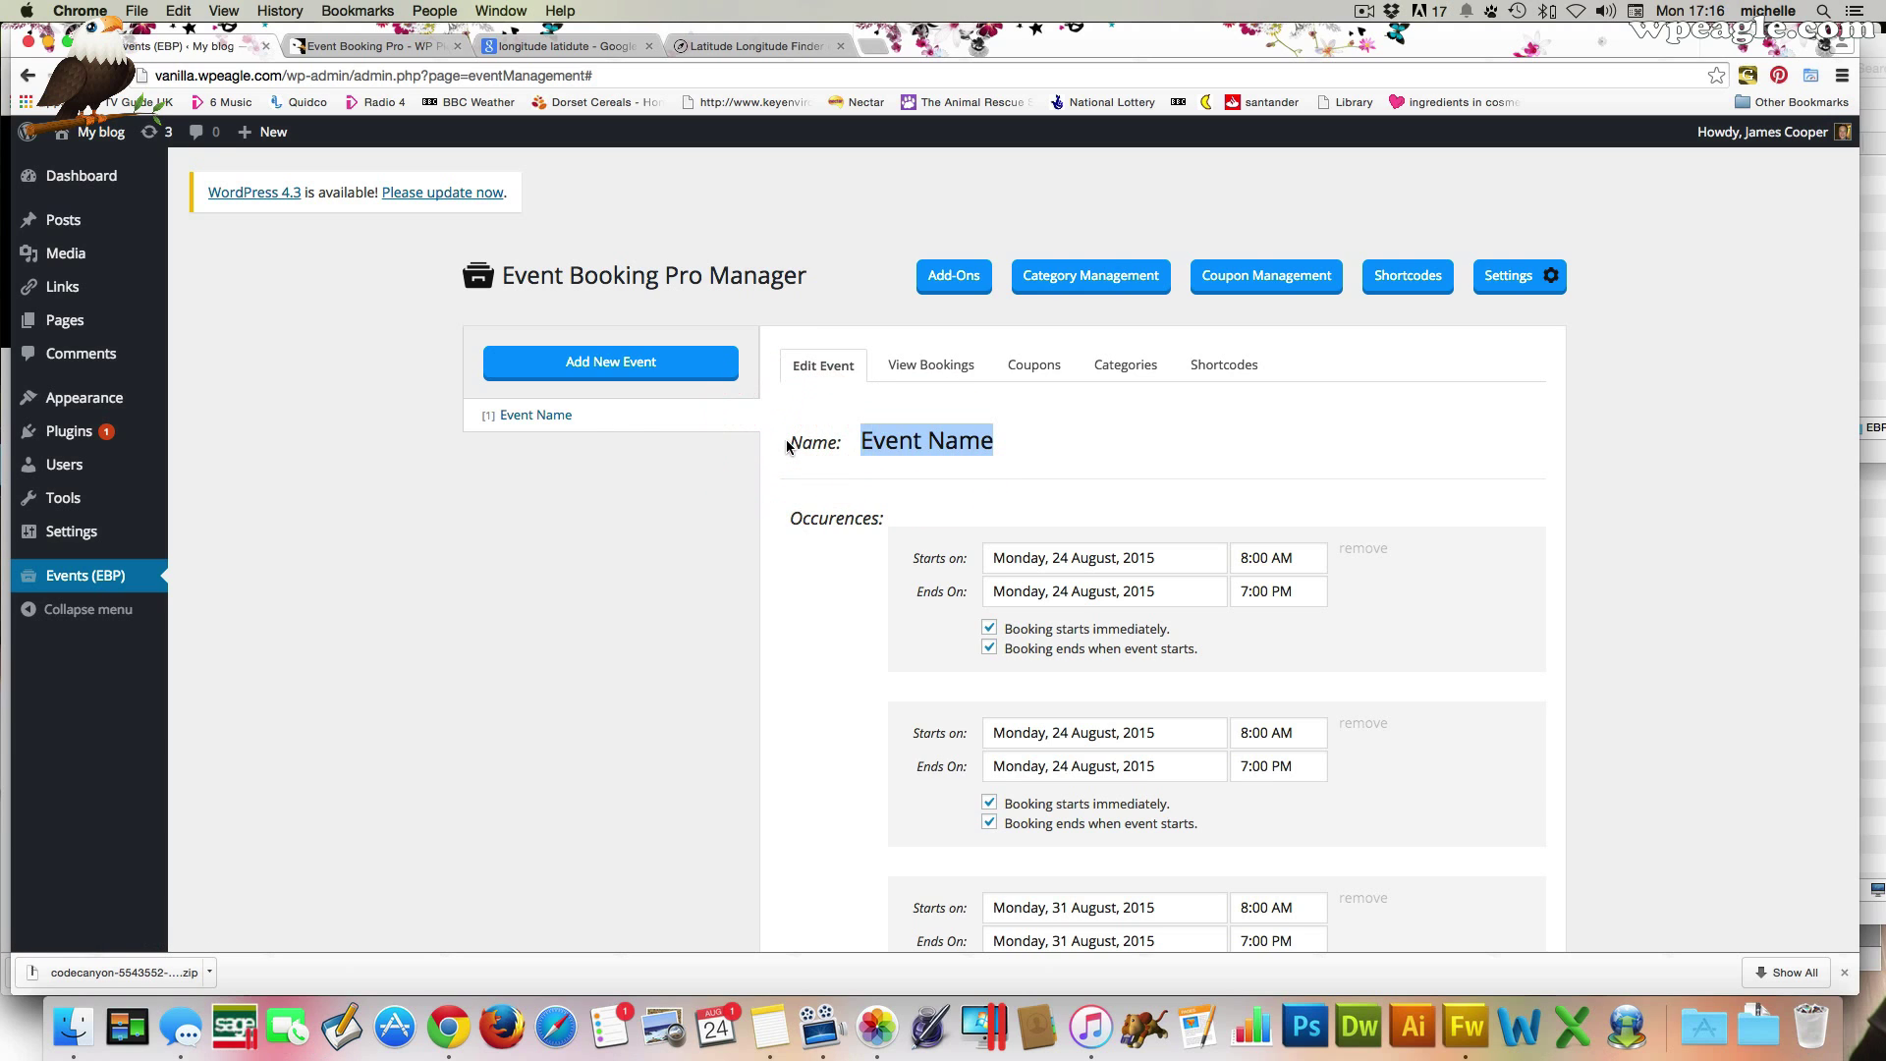
pyautogui.write('Test event 1')
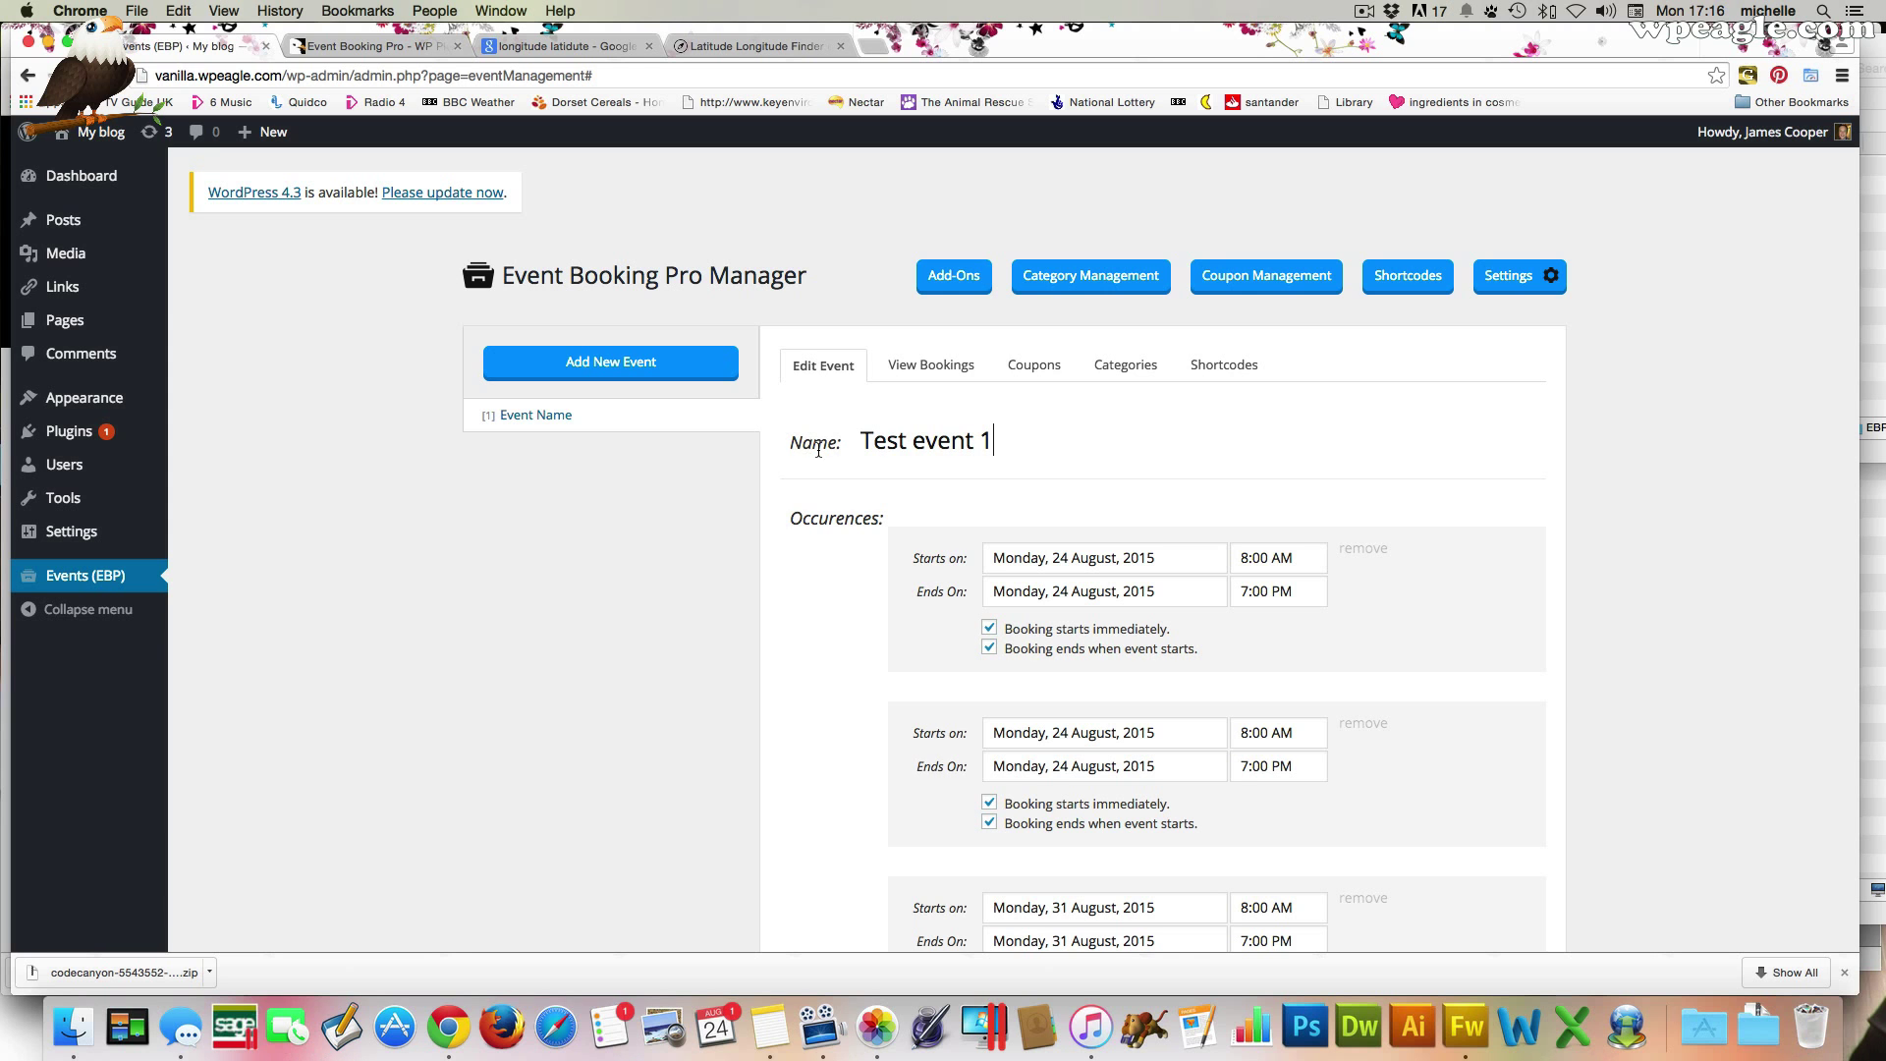
pyautogui.click(723, 520)
pyautogui.scroll(-20, 1193, 398)
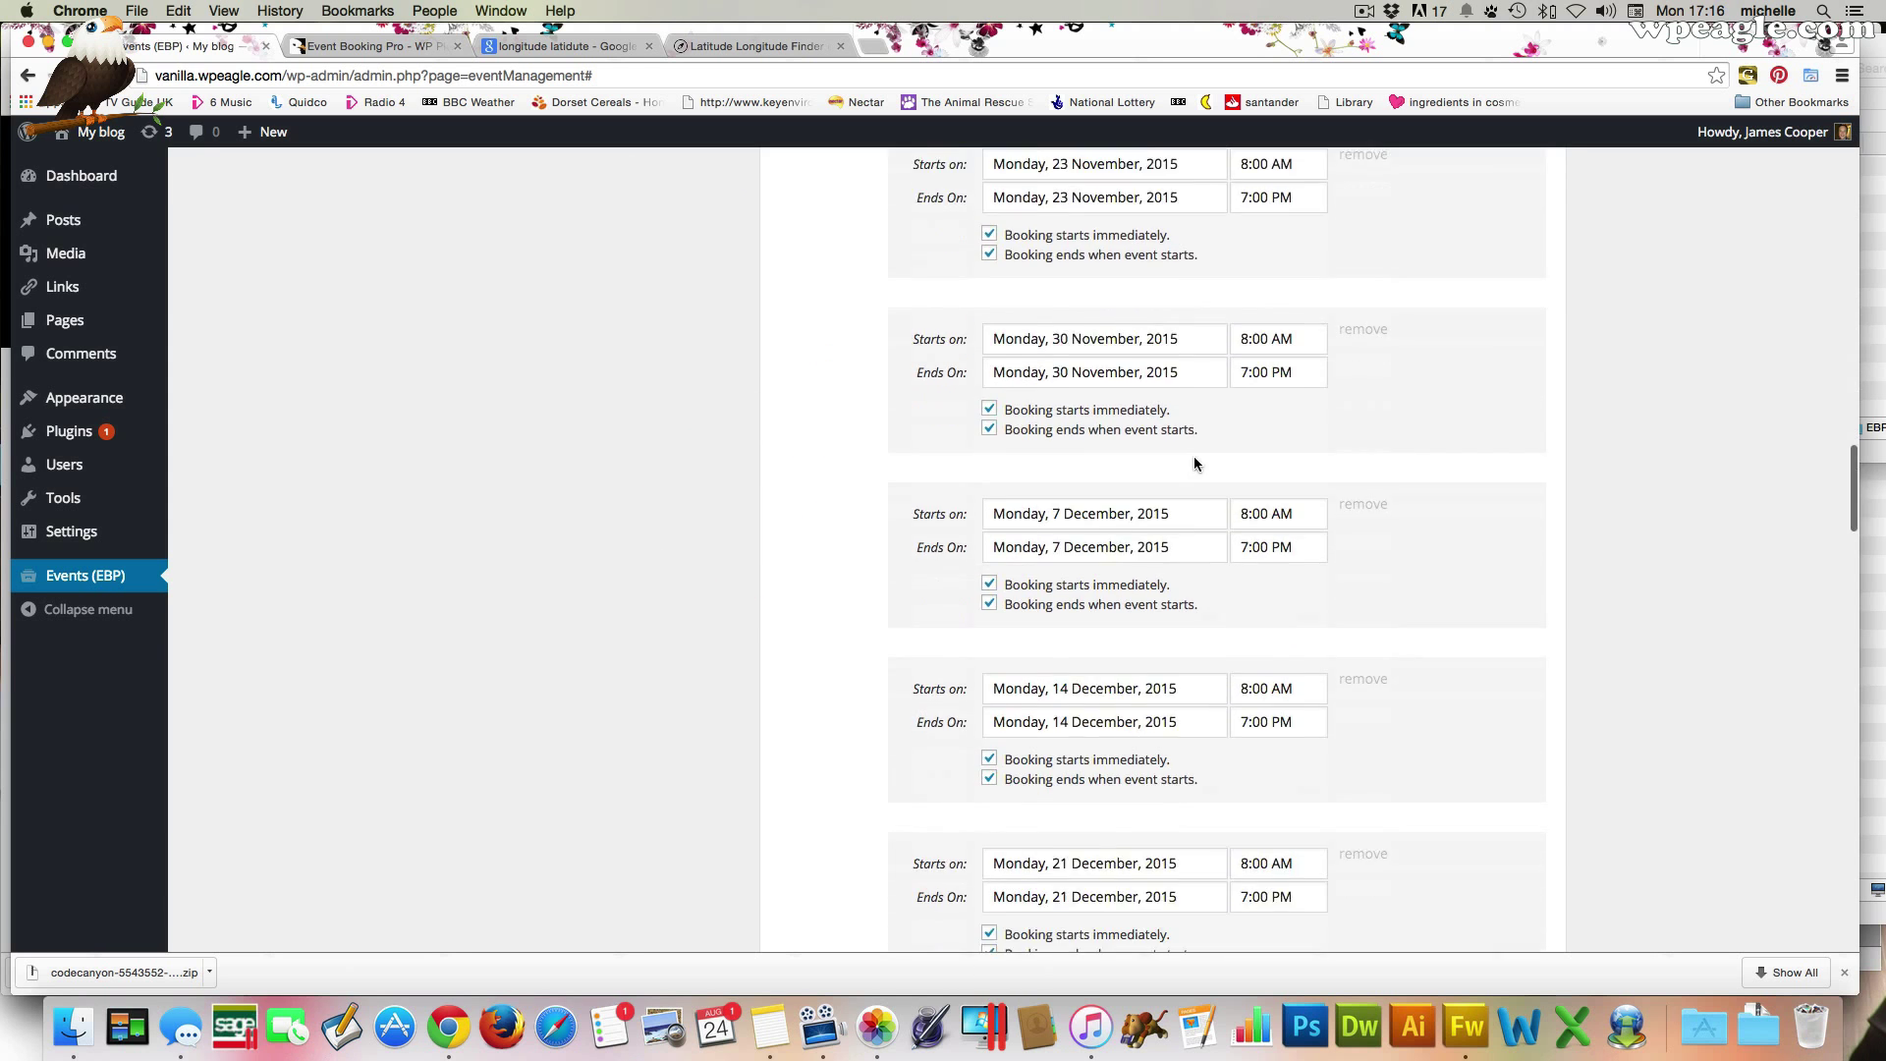
pyautogui.scroll(-15, 1194, 463)
pyautogui.click(1057, 762)
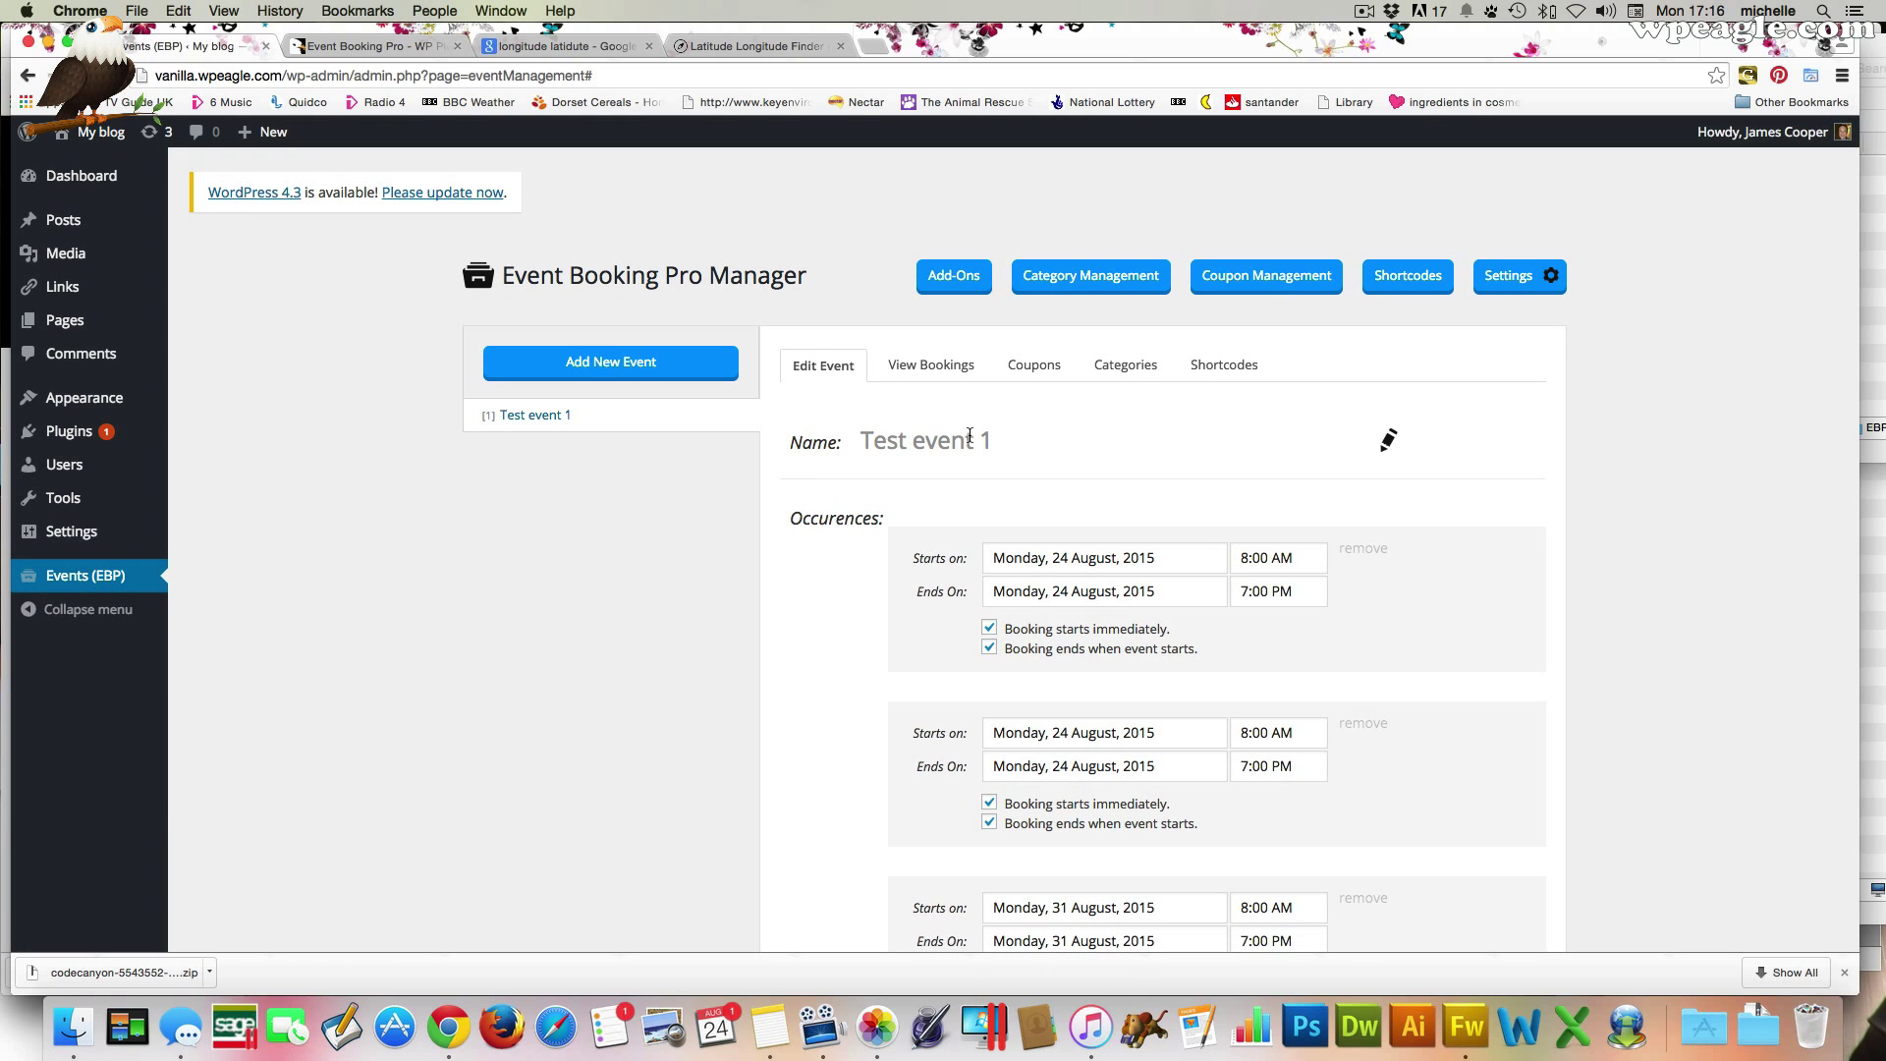
pyautogui.click(1230, 365)
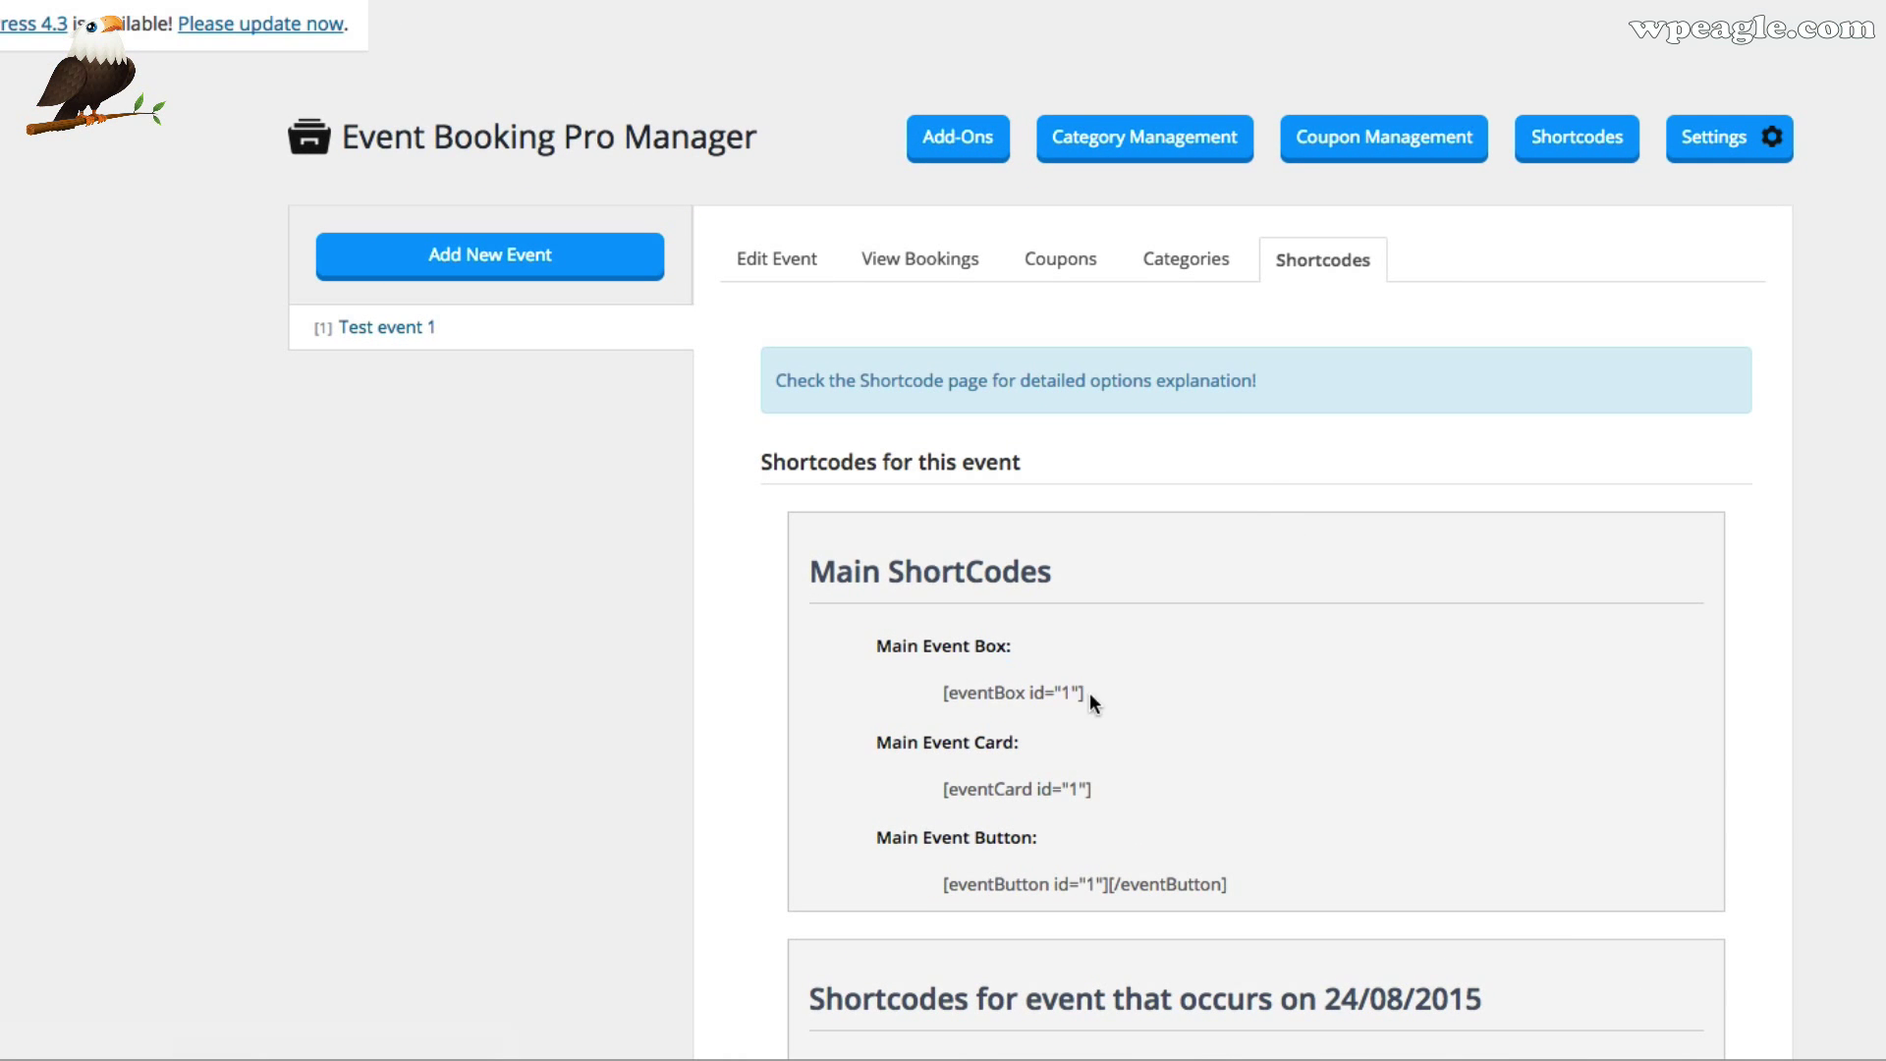
# Copy the [eventBox id="1"] shortcode
pyautogui.moveTo(1087, 693); pyautogui.dragTo(936, 700)
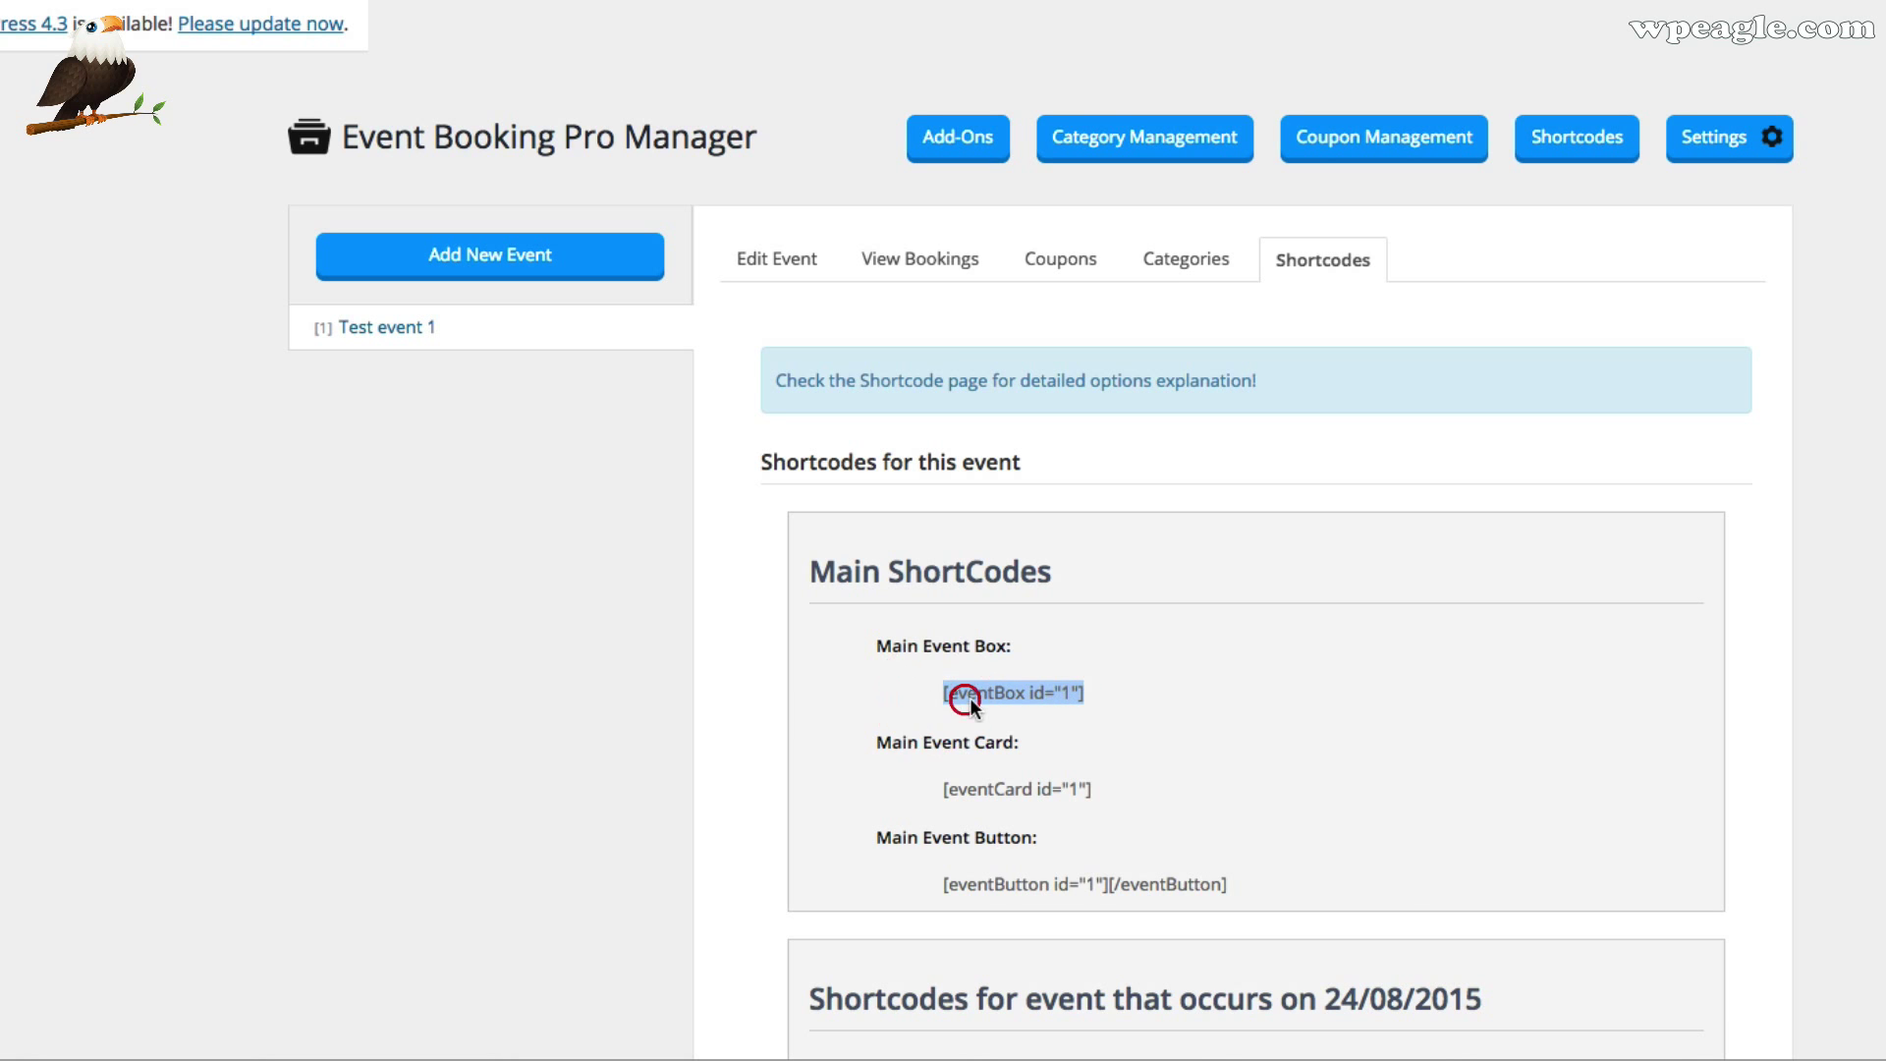
pyautogui.rightClick(970, 699)
pyautogui.click(986, 709)
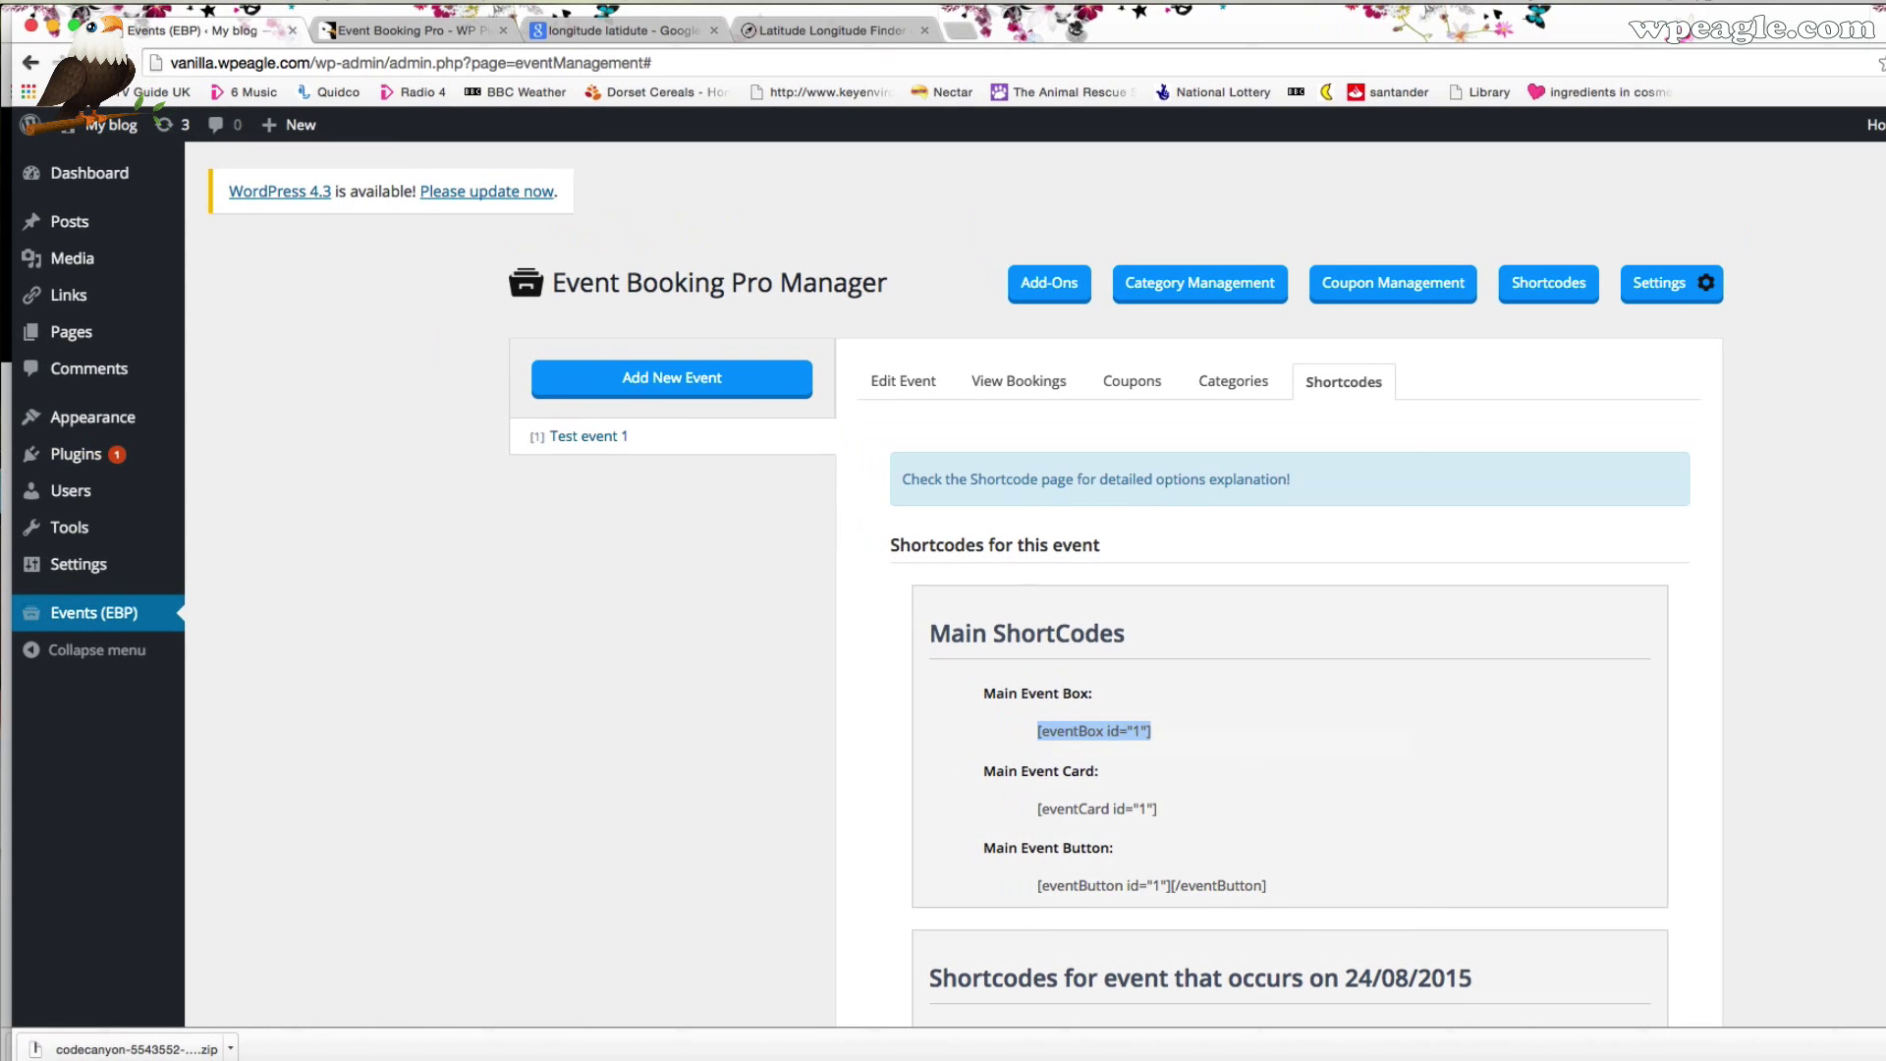
# Publish a new page titled 'Events' containing the pasted shortcode, then view it
pyautogui.moveTo(295, 126)
pyautogui.click(300, 248)
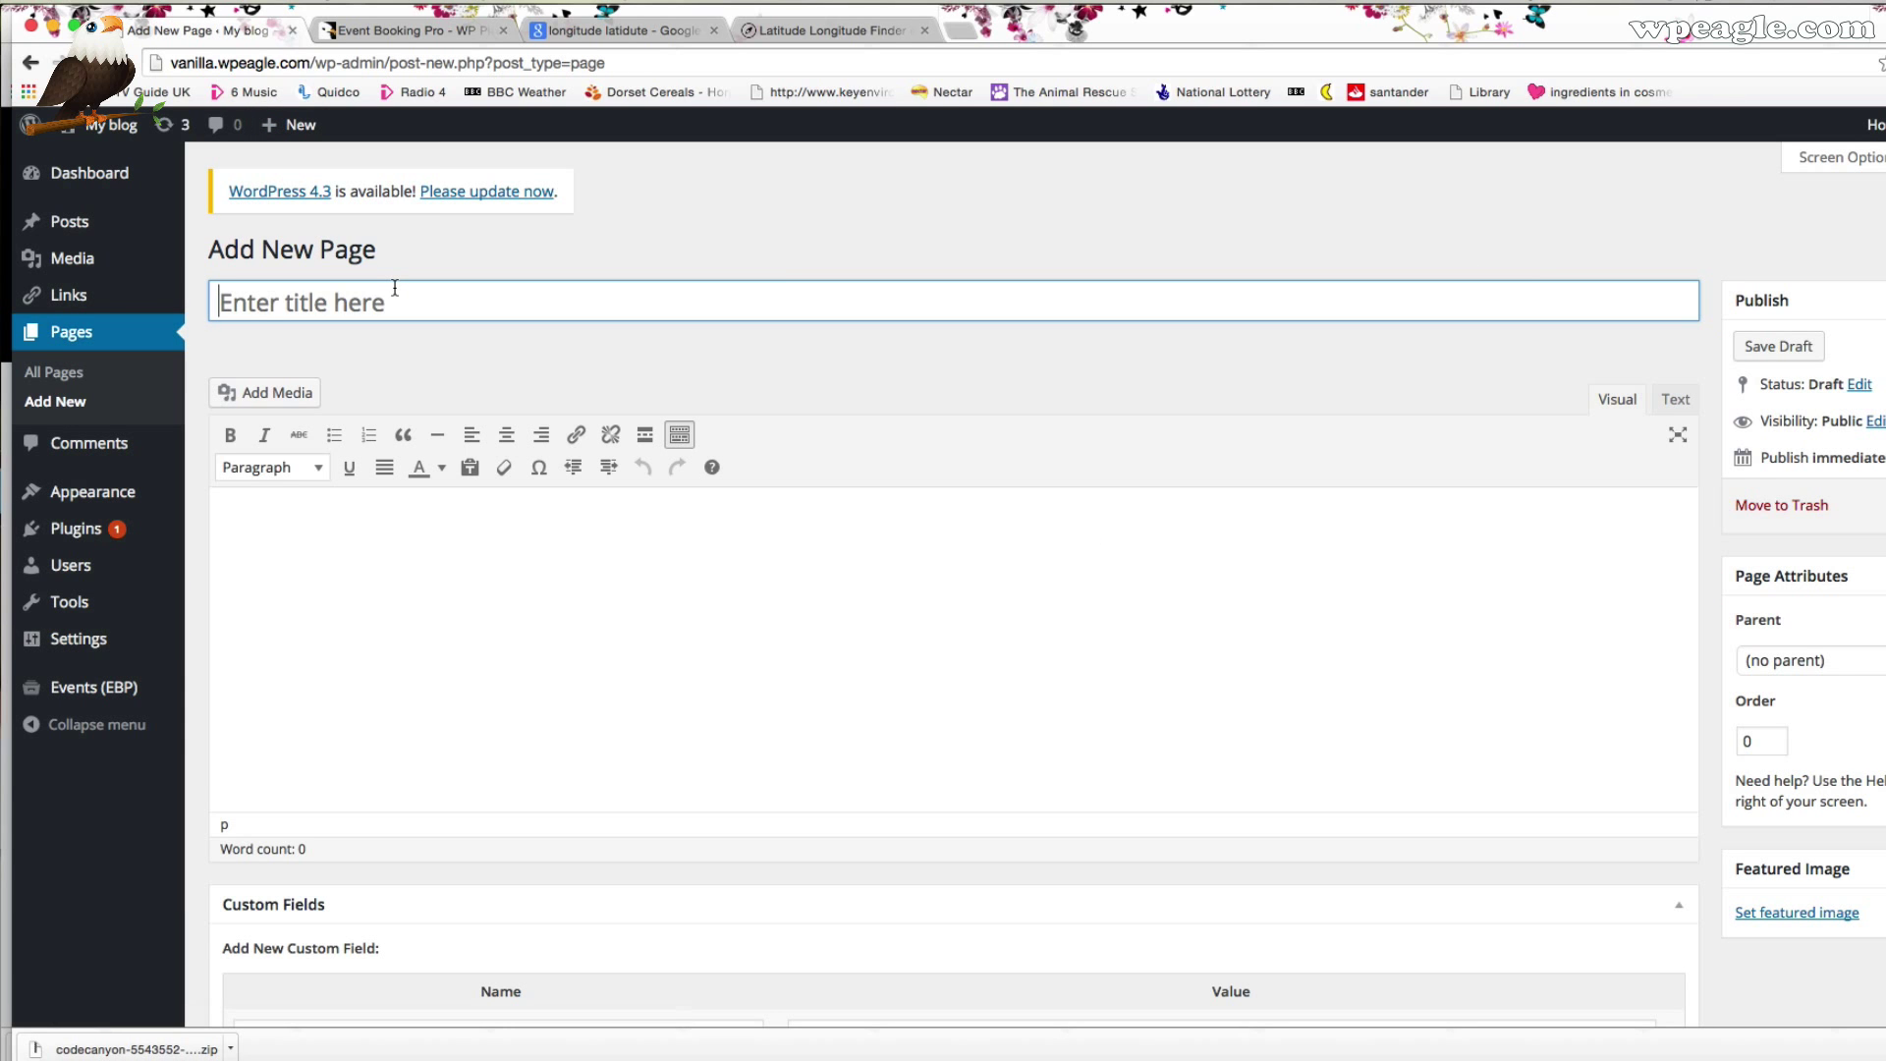
pyautogui.click(395, 288)
pyautogui.write('Events')
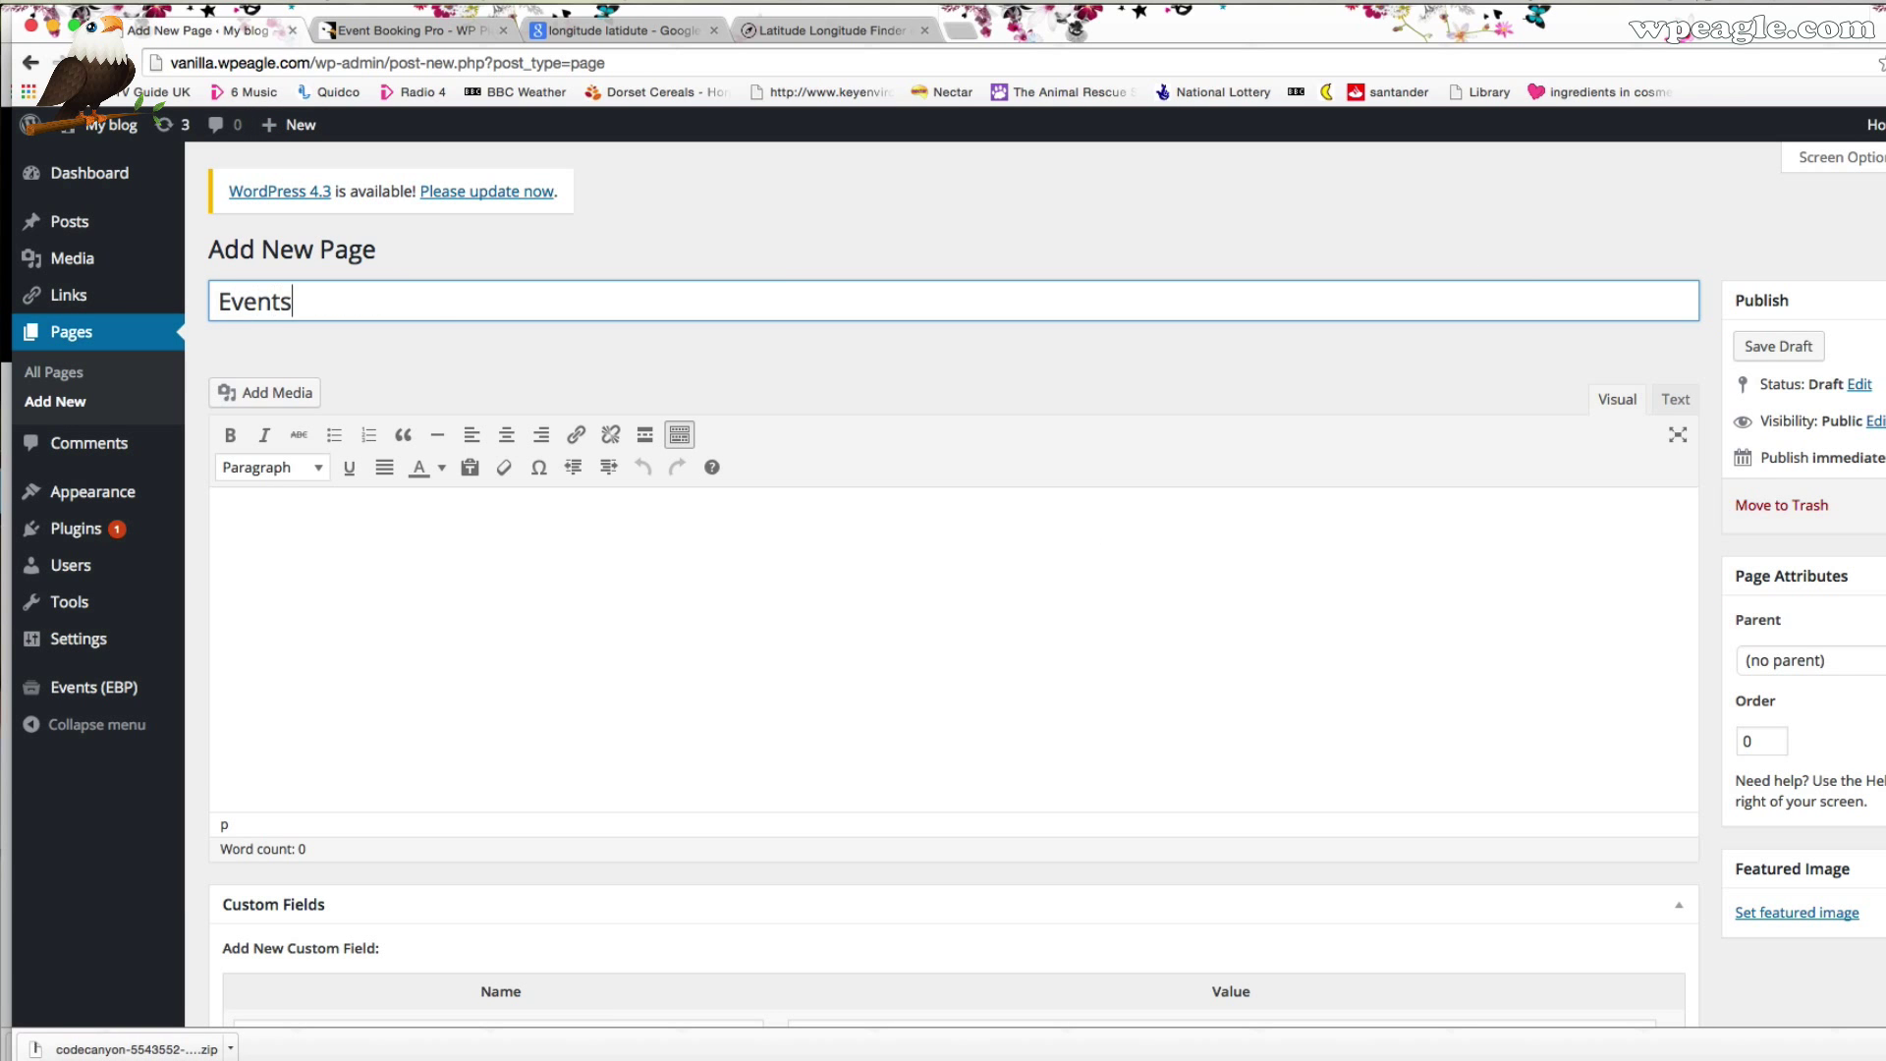
pyautogui.click(497, 575)
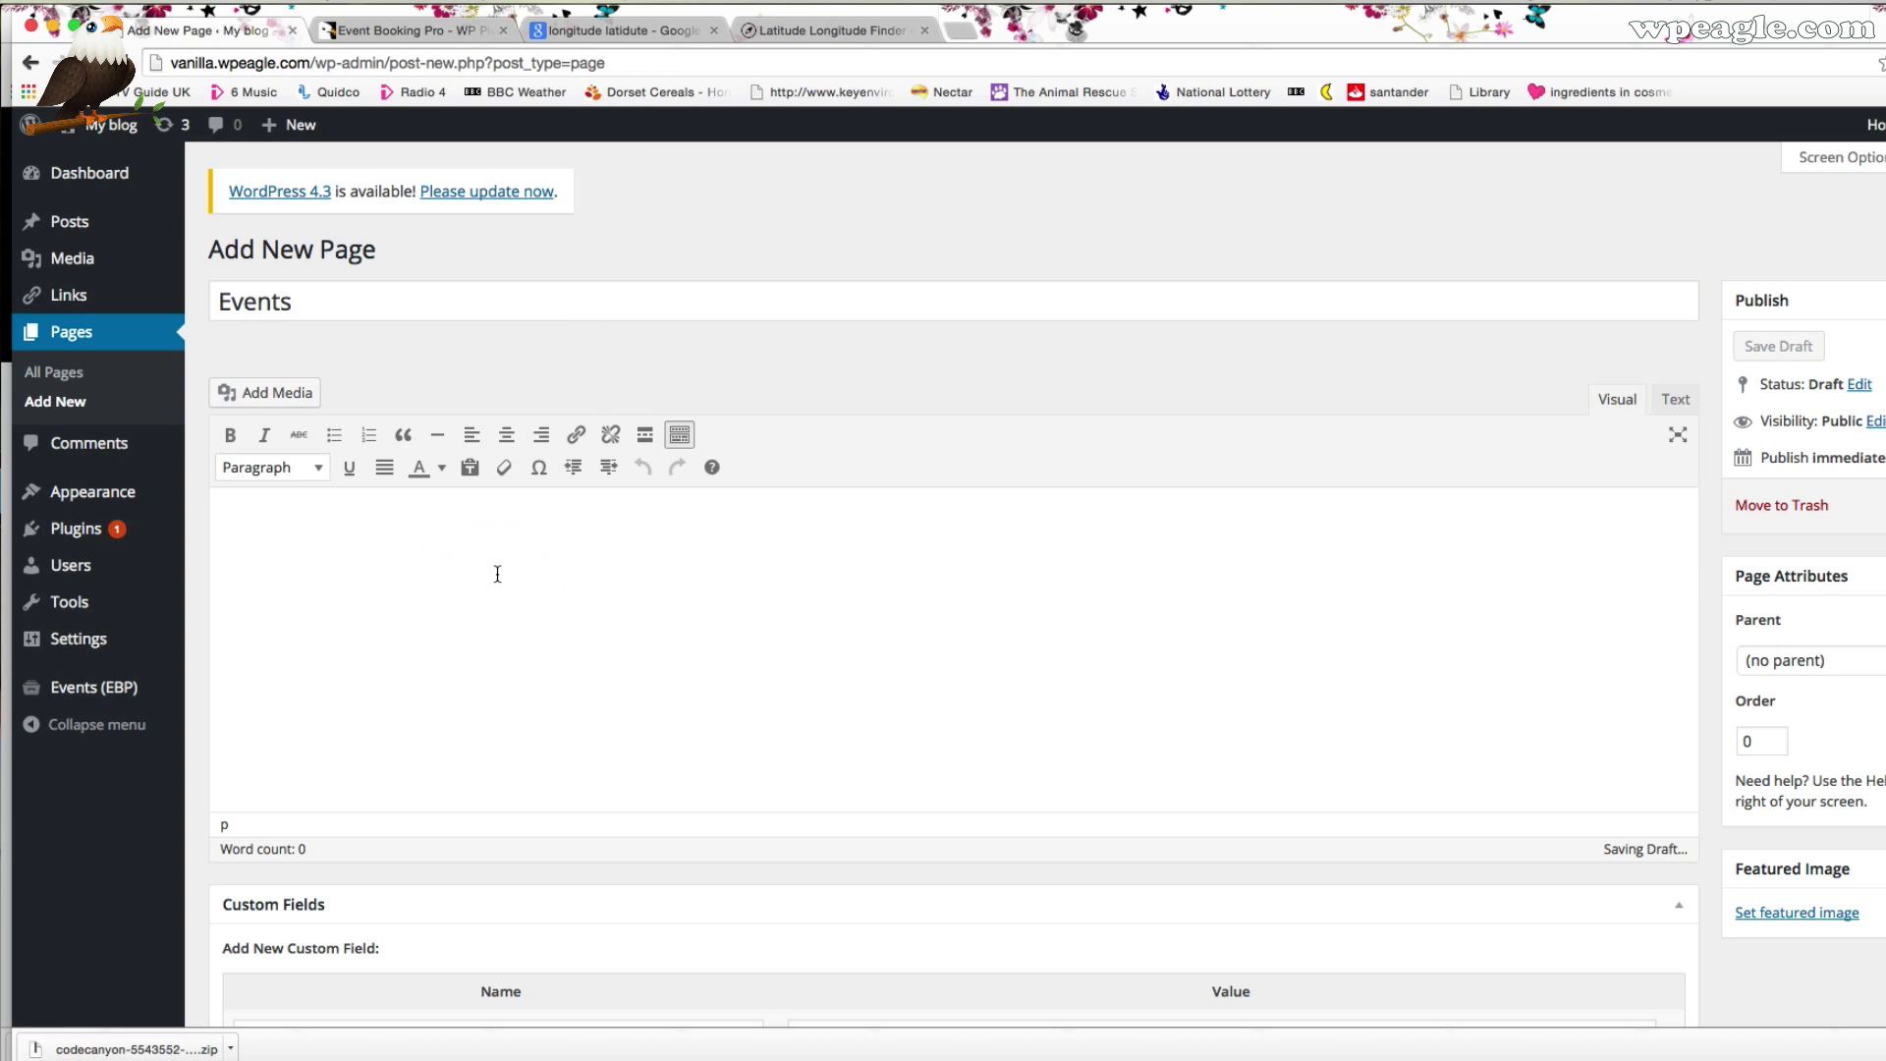
pyautogui.press('super+v')
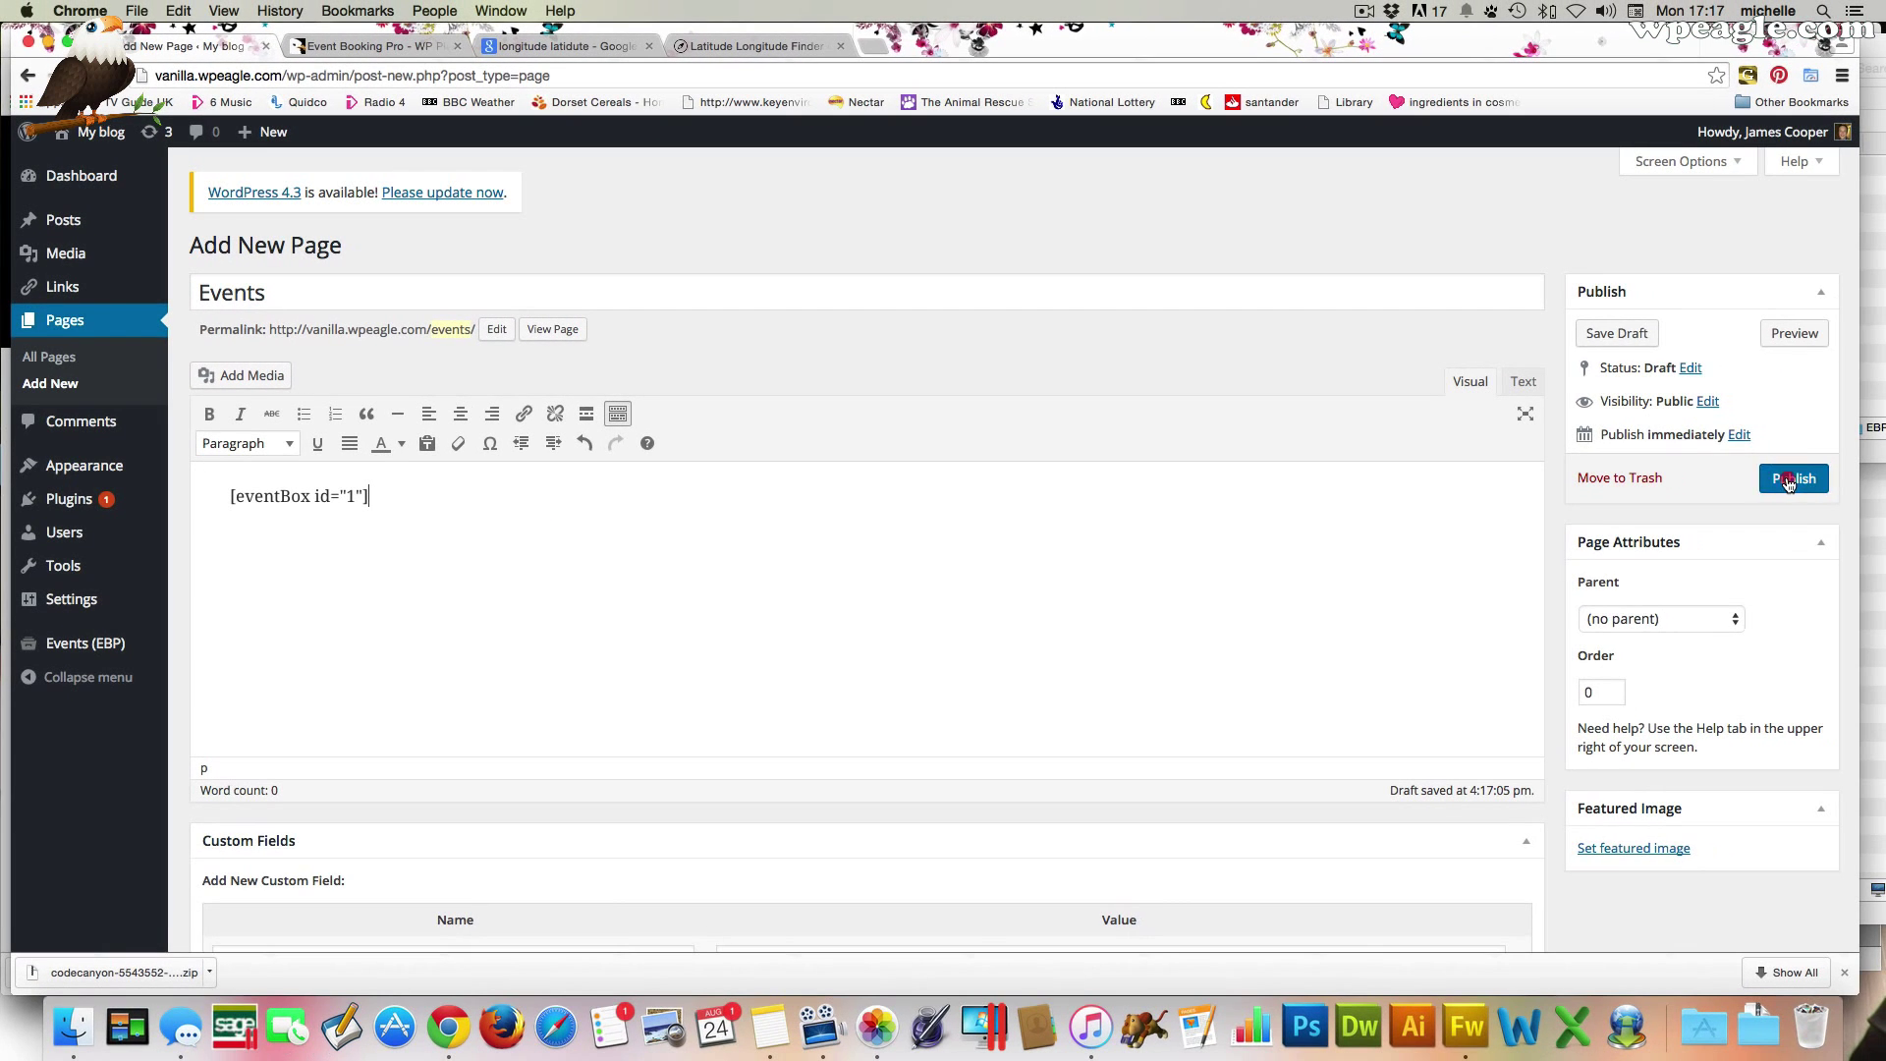
pyautogui.click(1794, 479)
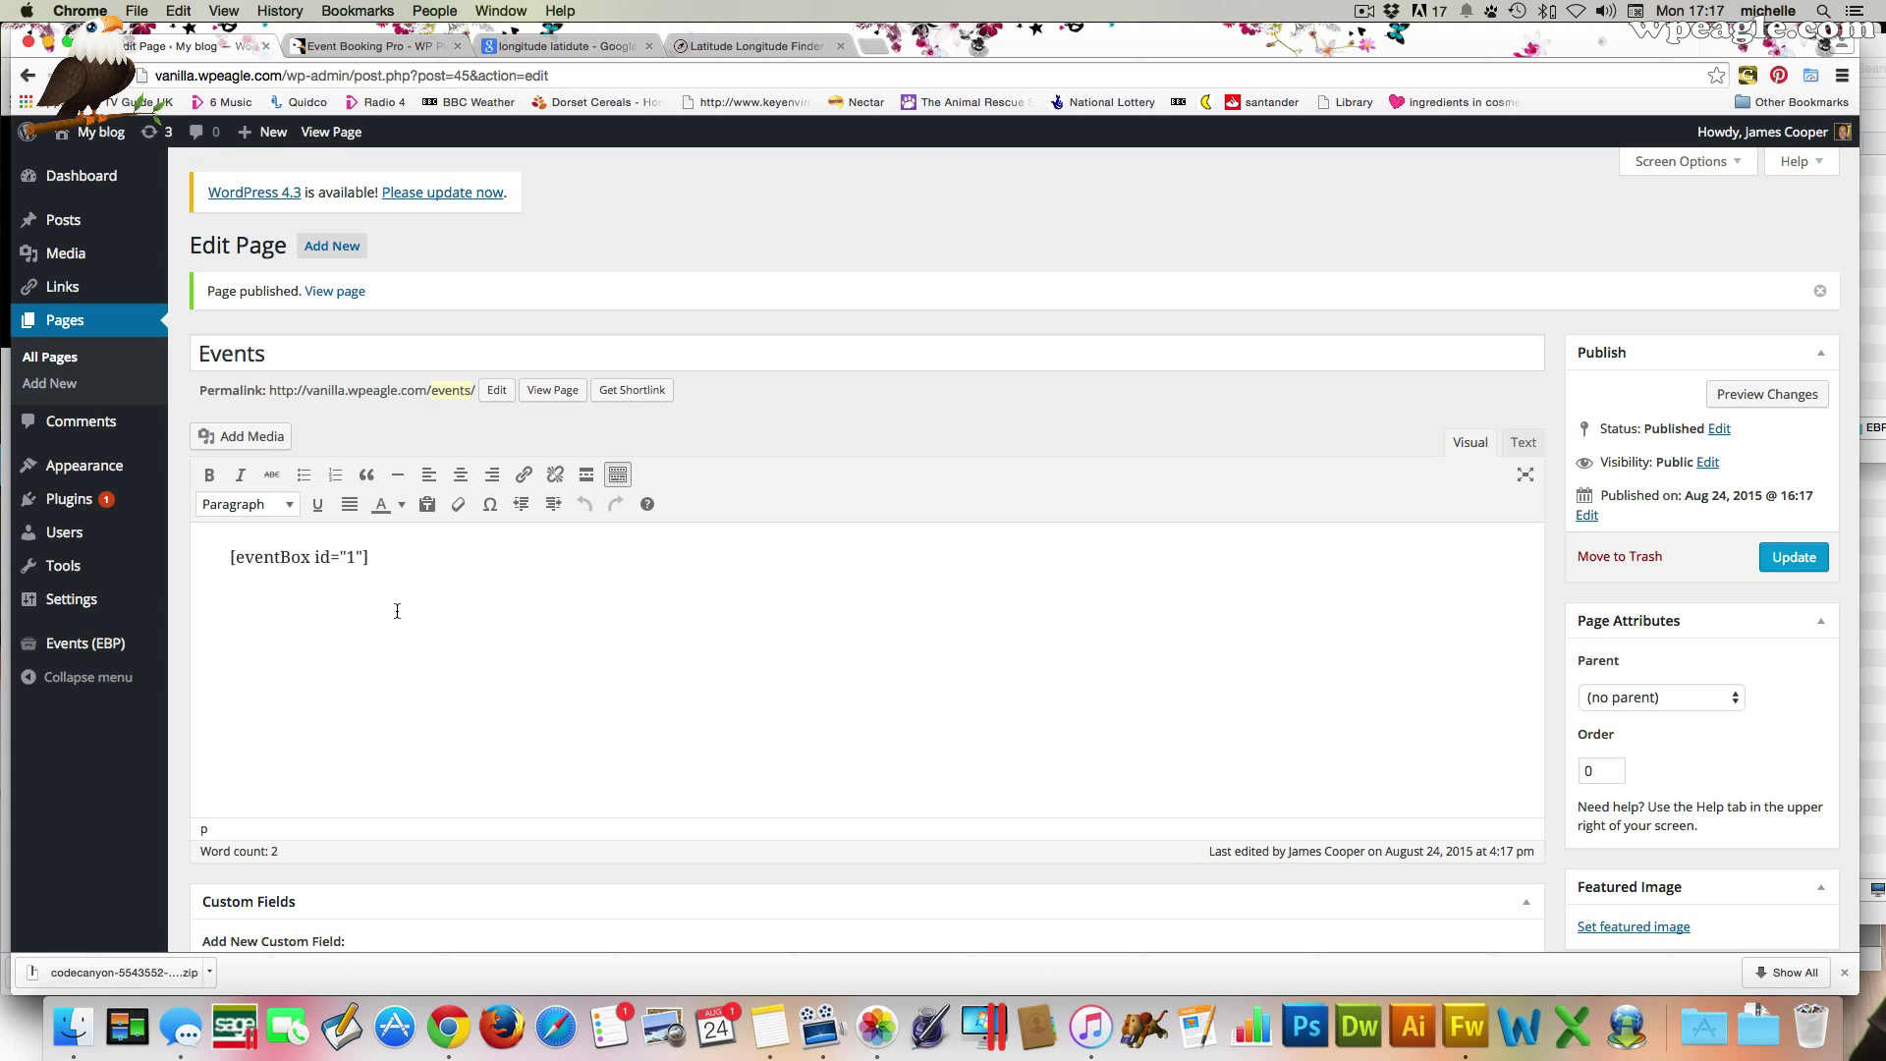
pyautogui.click(556, 393)
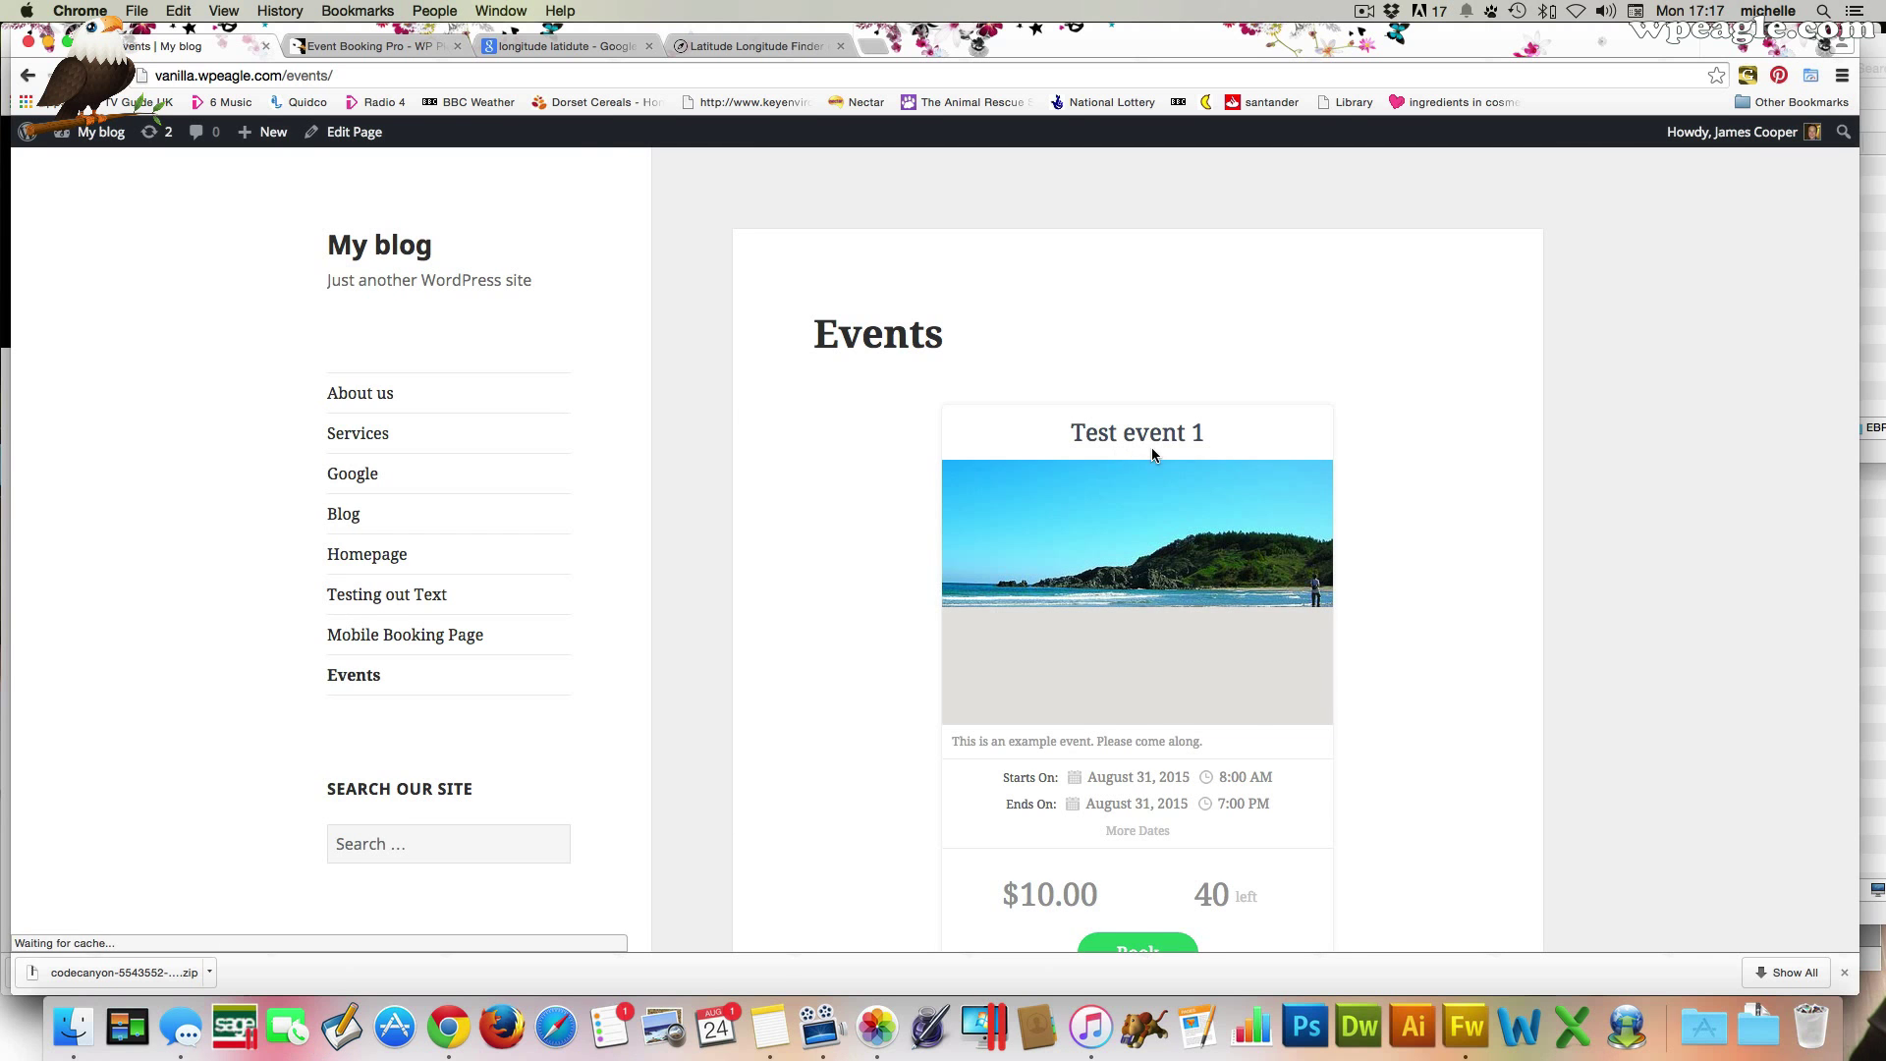
# Show Test event 1's upcoming dates on the live page, then close the list
pyautogui.scroll(-2, 1412, 444)
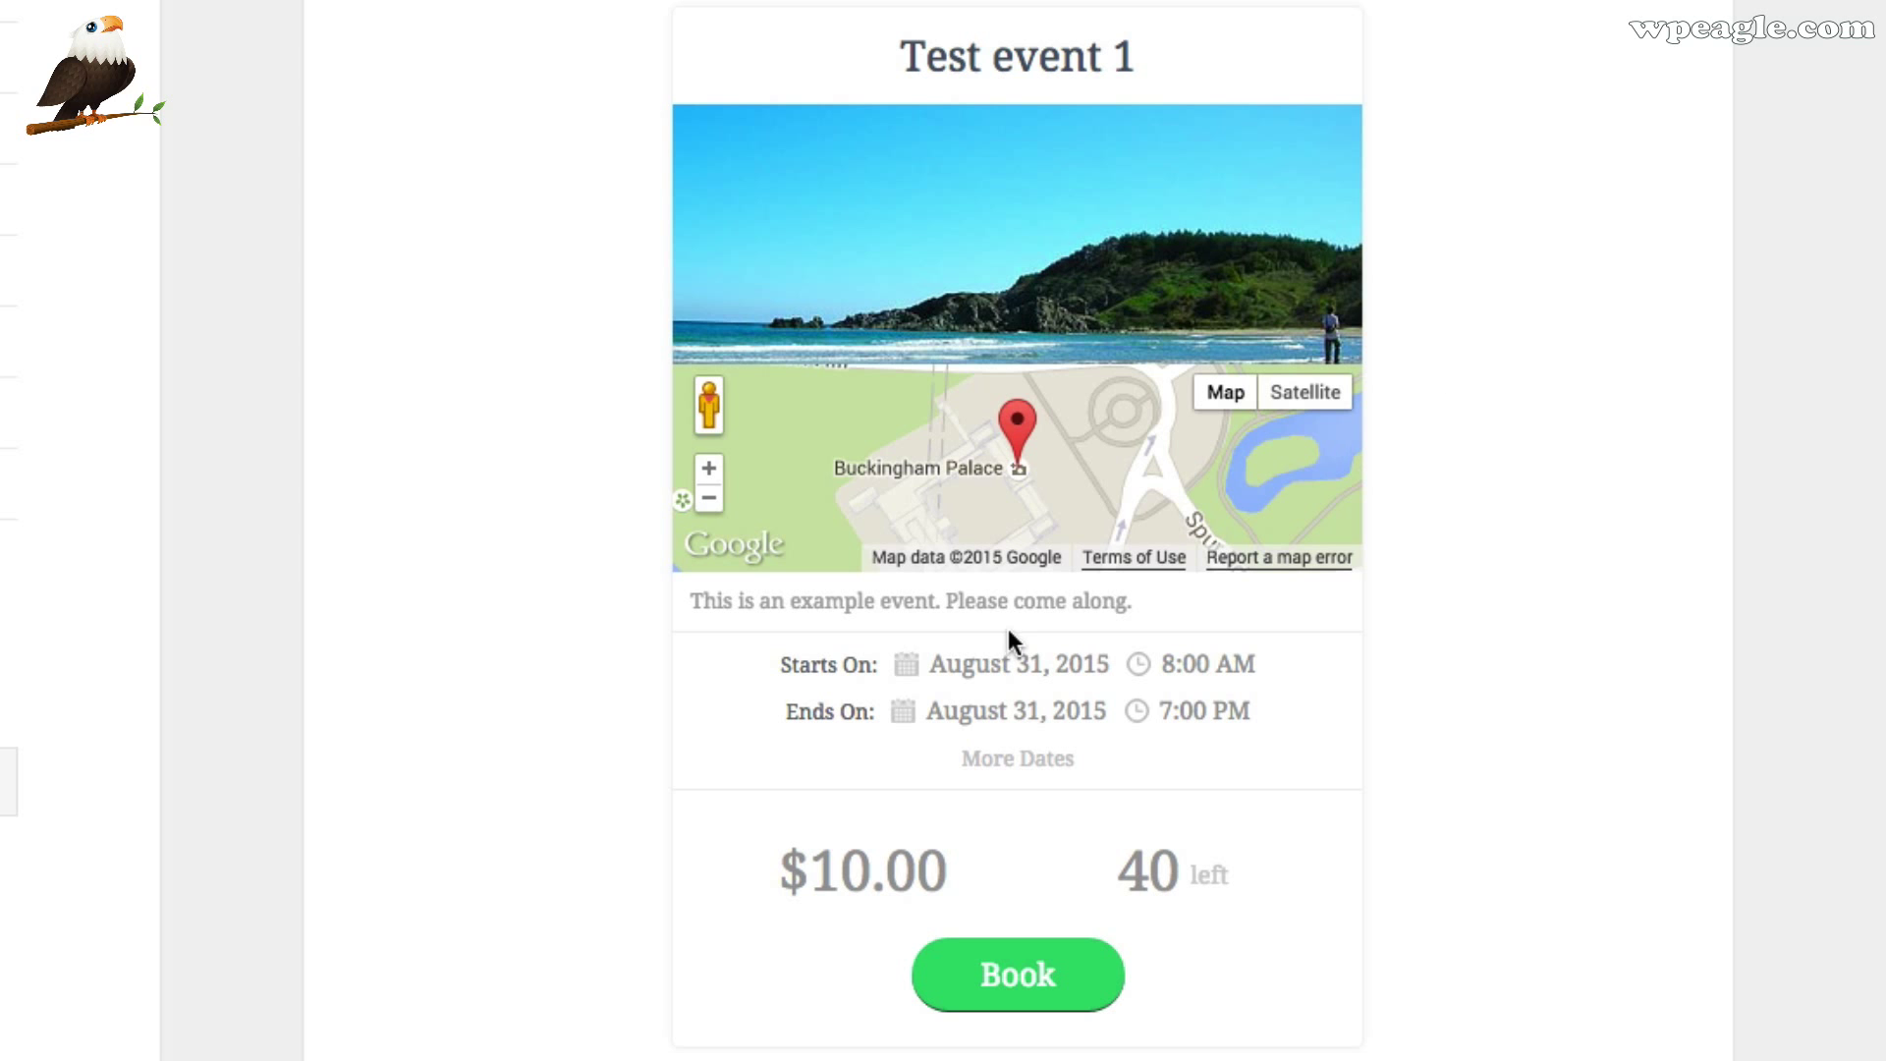
pyautogui.click(1018, 762)
pyautogui.scroll(-2, 988, 266)
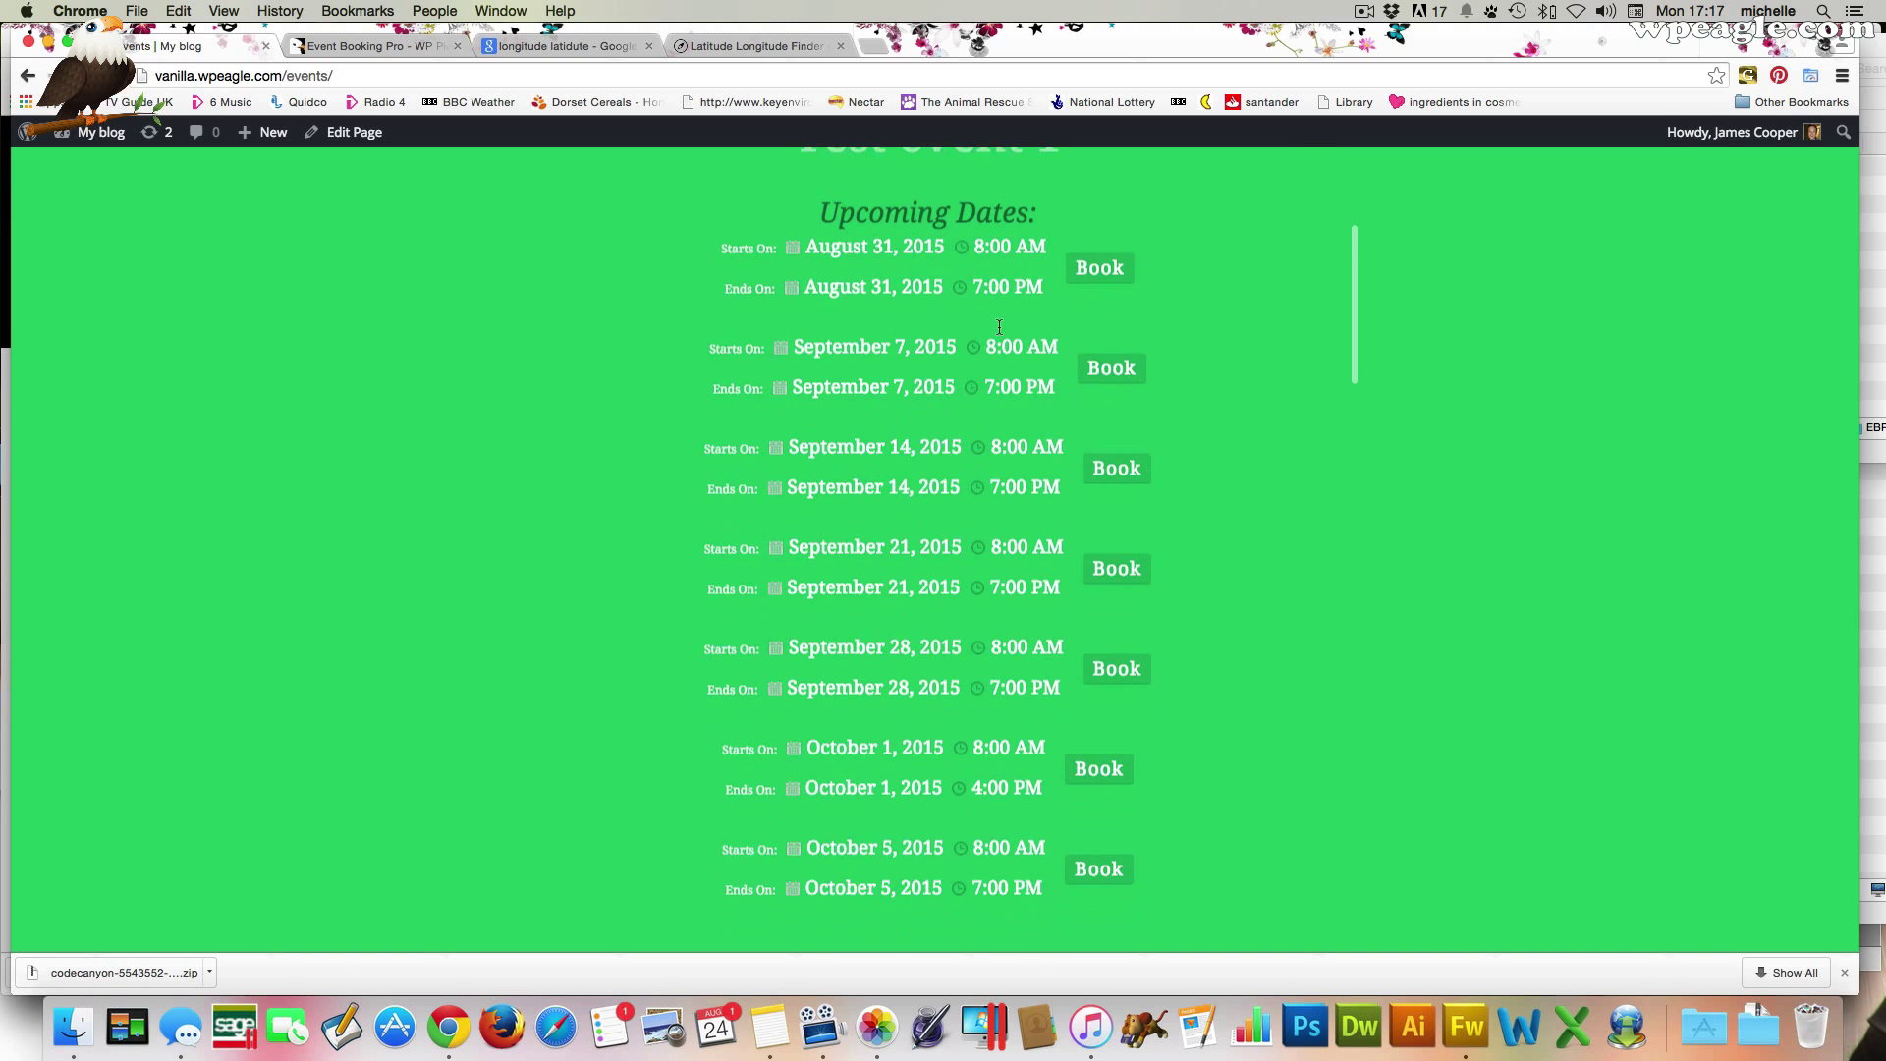
pyautogui.scroll(1, 988, 266)
pyautogui.scroll(2, 1402, 262)
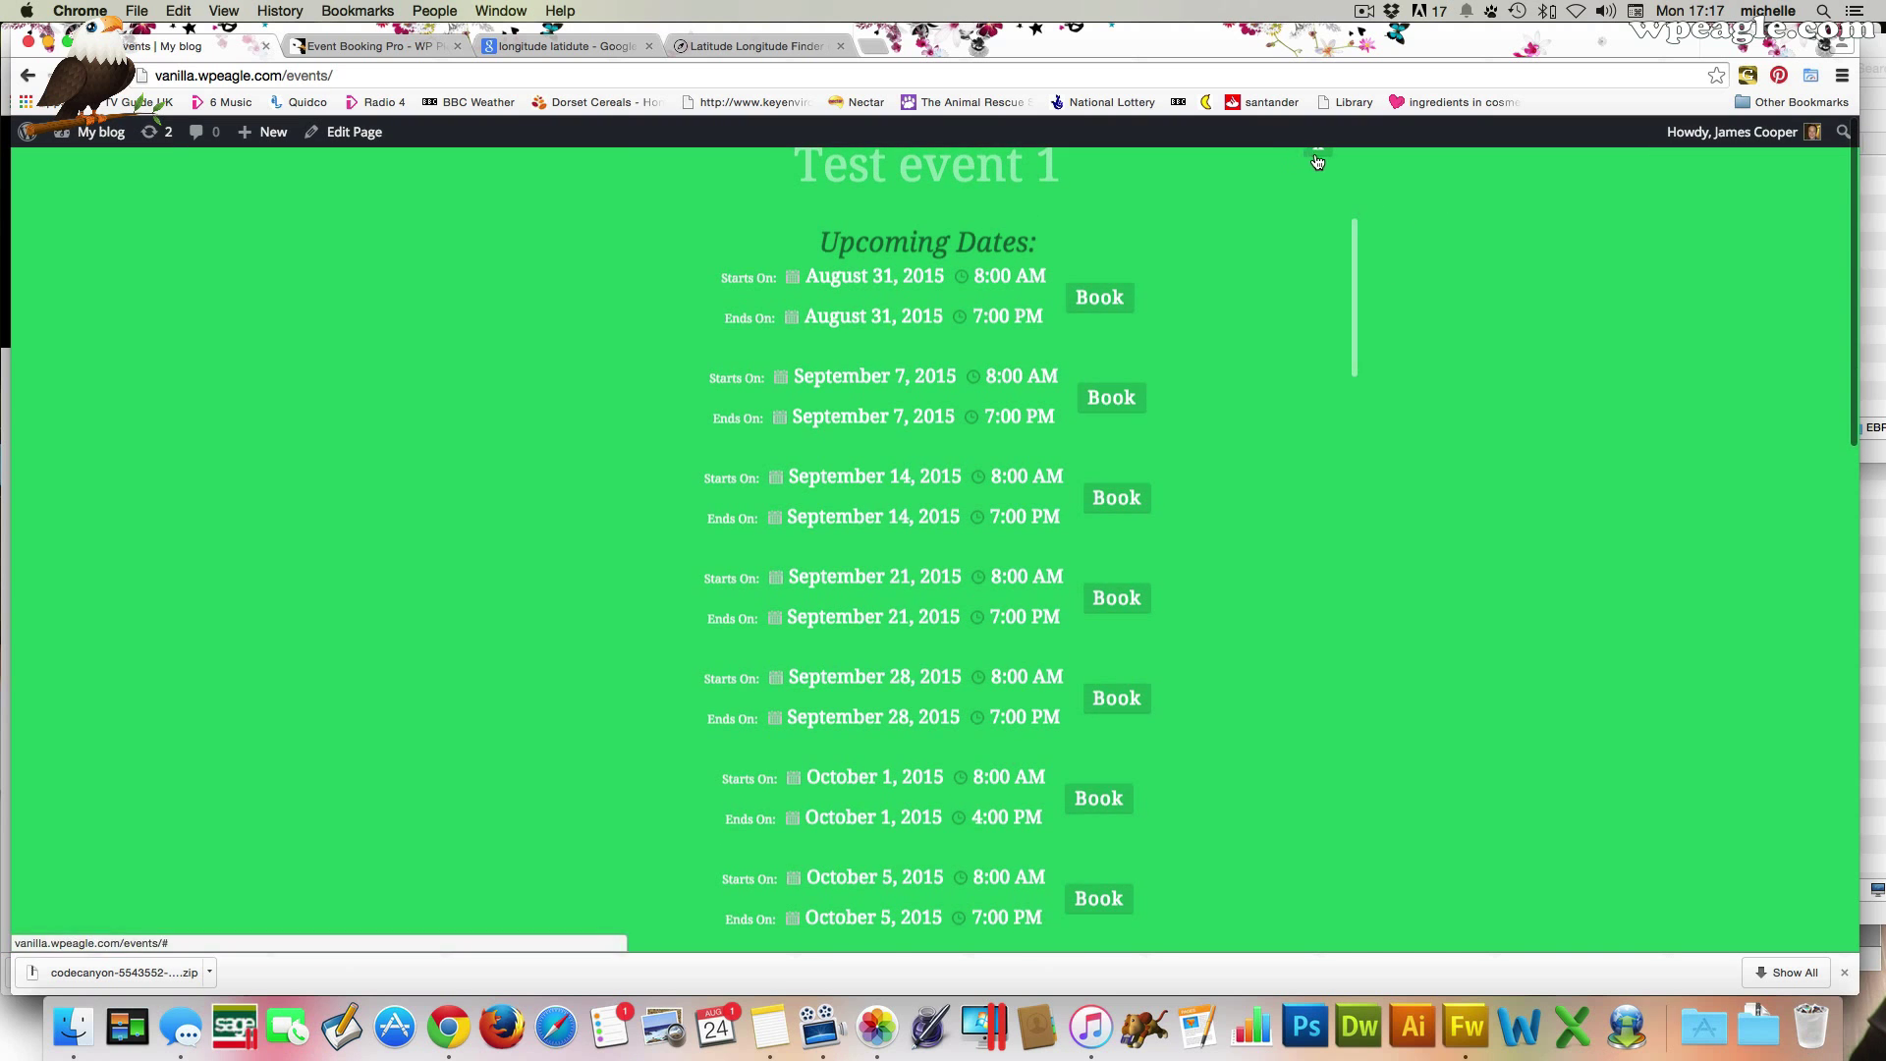
pyautogui.click(1315, 156)
# Try the booking form with the $20.00 VIP ticket, then return to editing the page
pyautogui.scroll(-1, 1093, 573)
pyautogui.click(1140, 924)
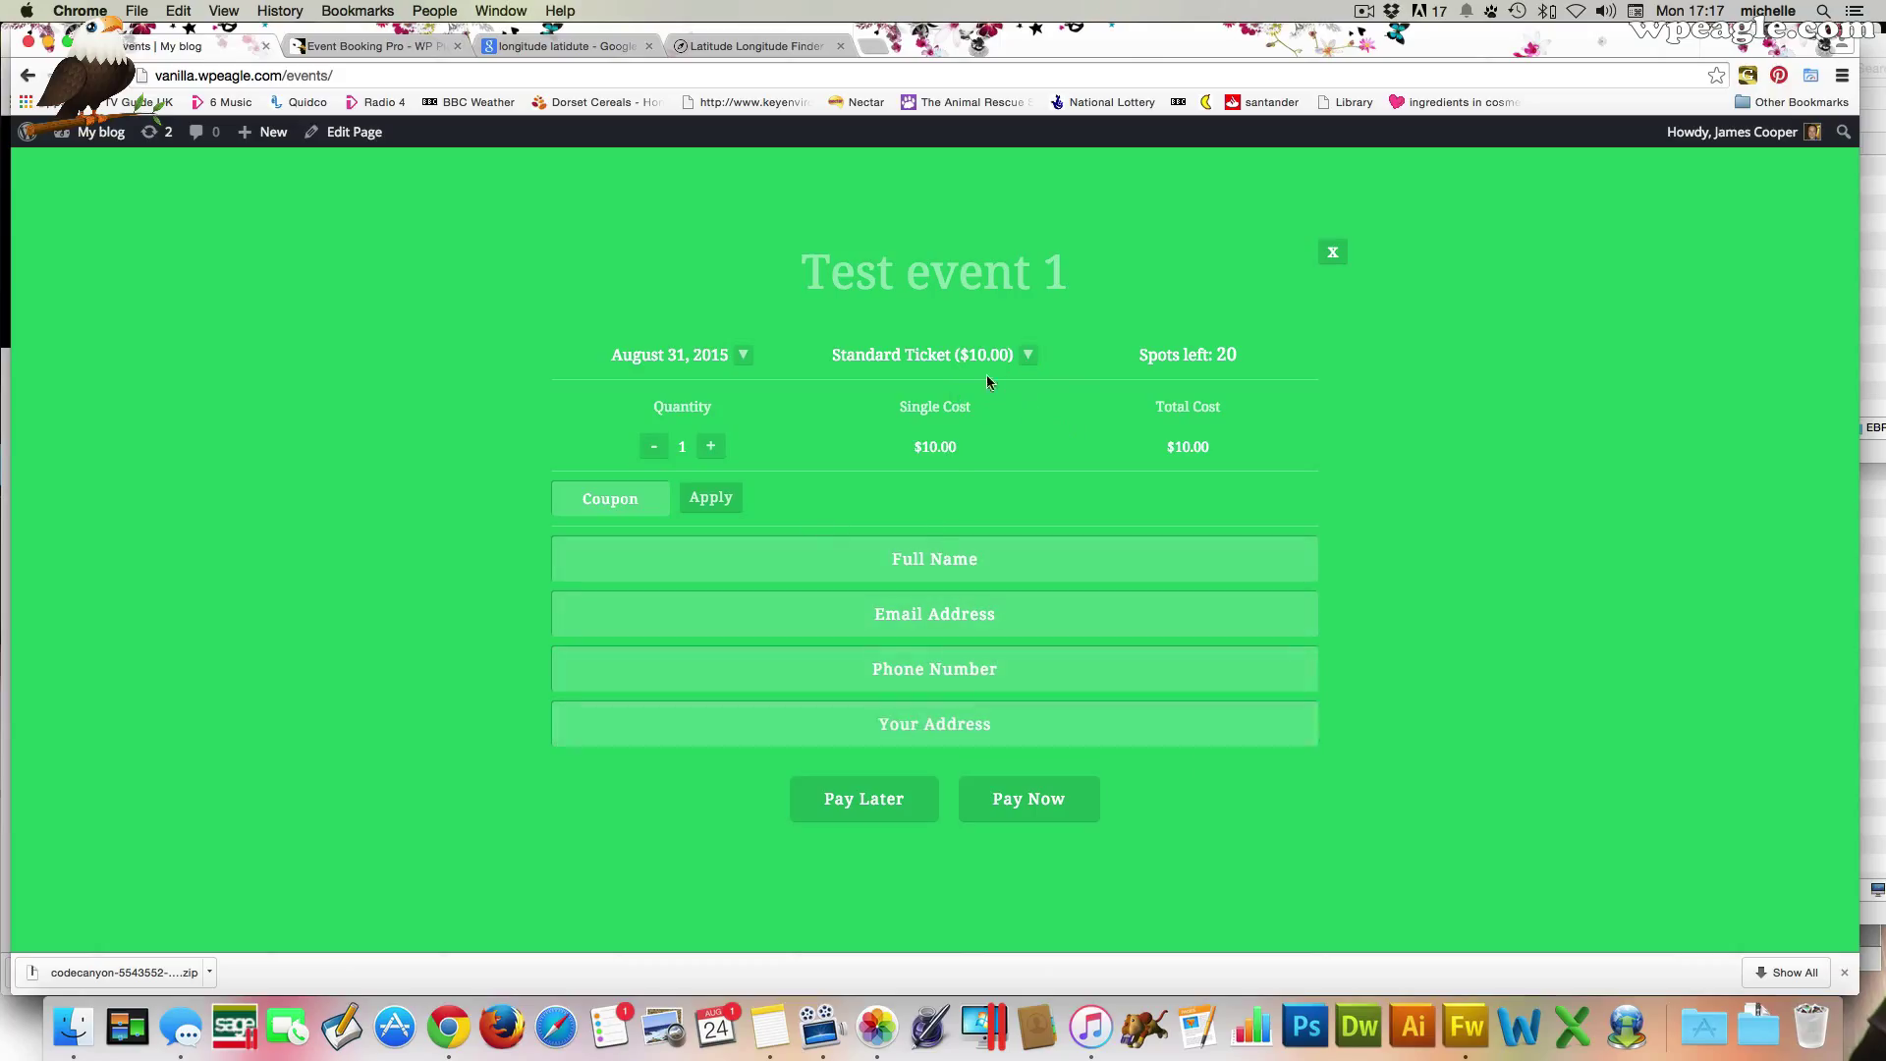
pyautogui.click(1024, 360)
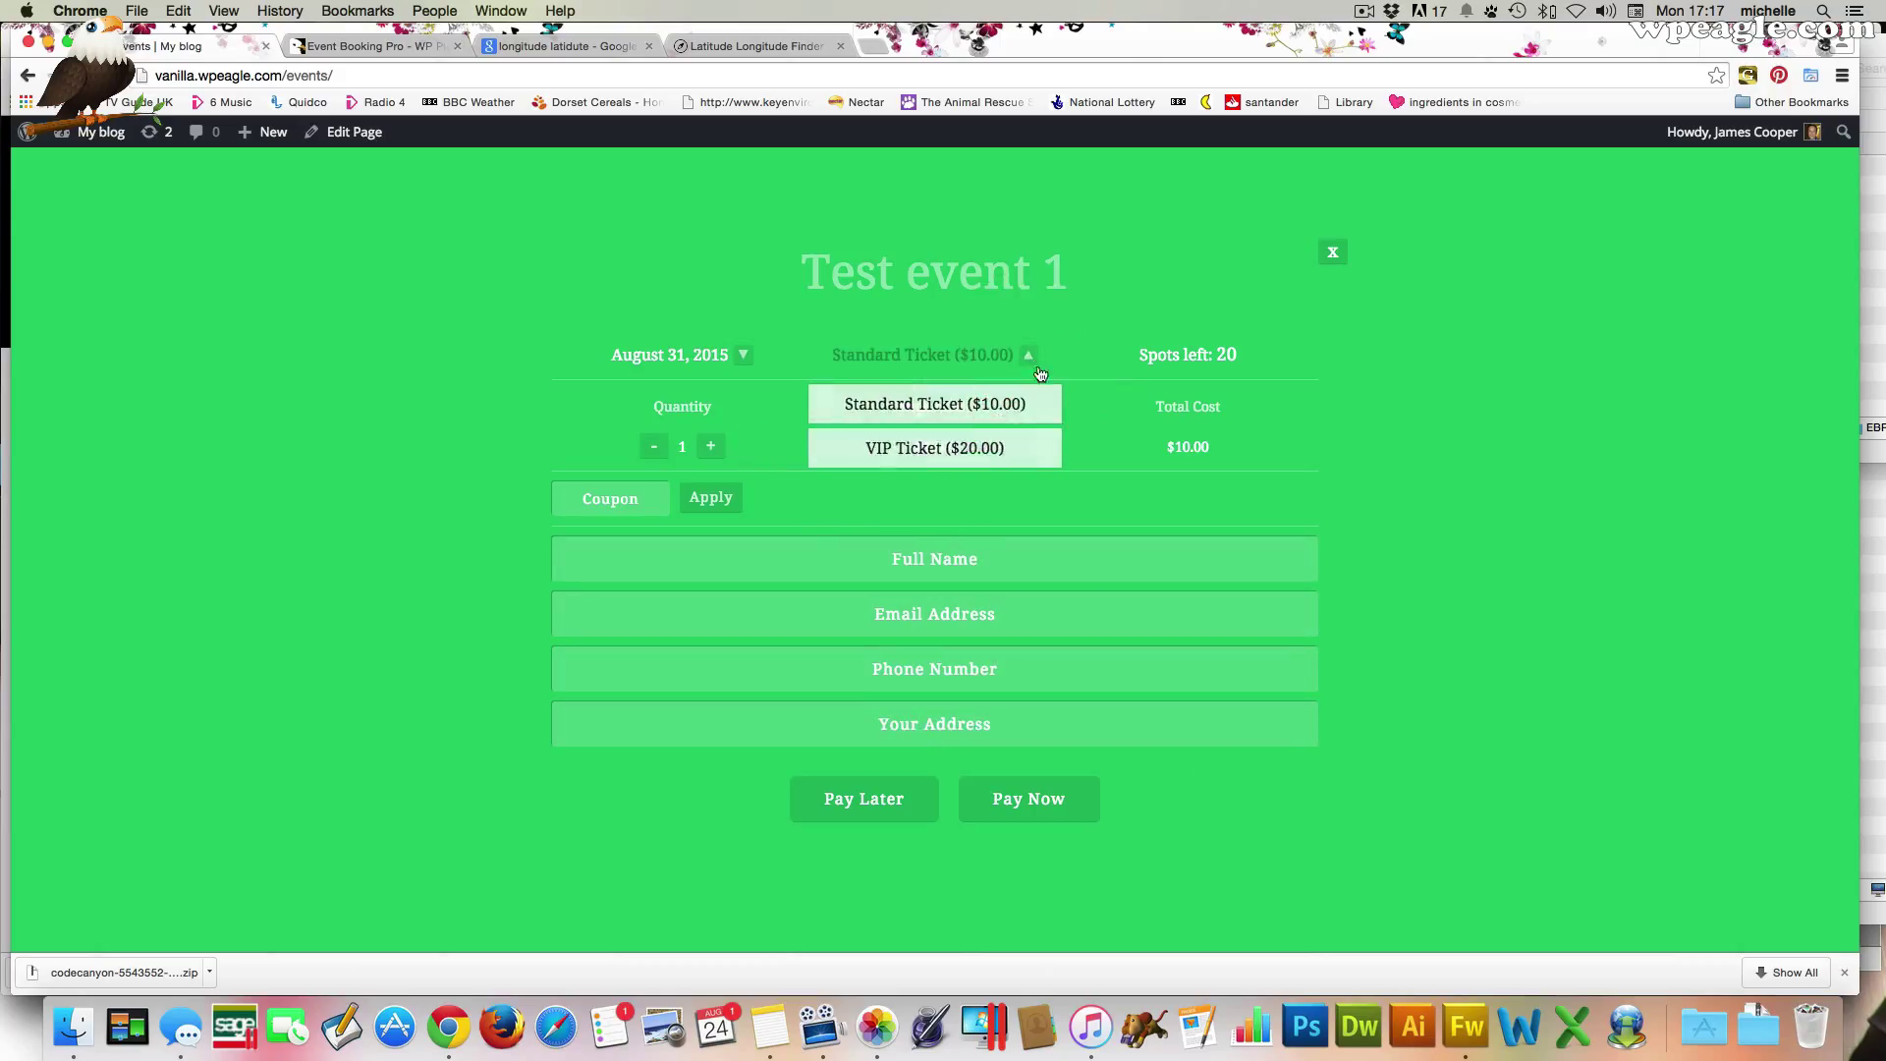
pyautogui.click(934, 447)
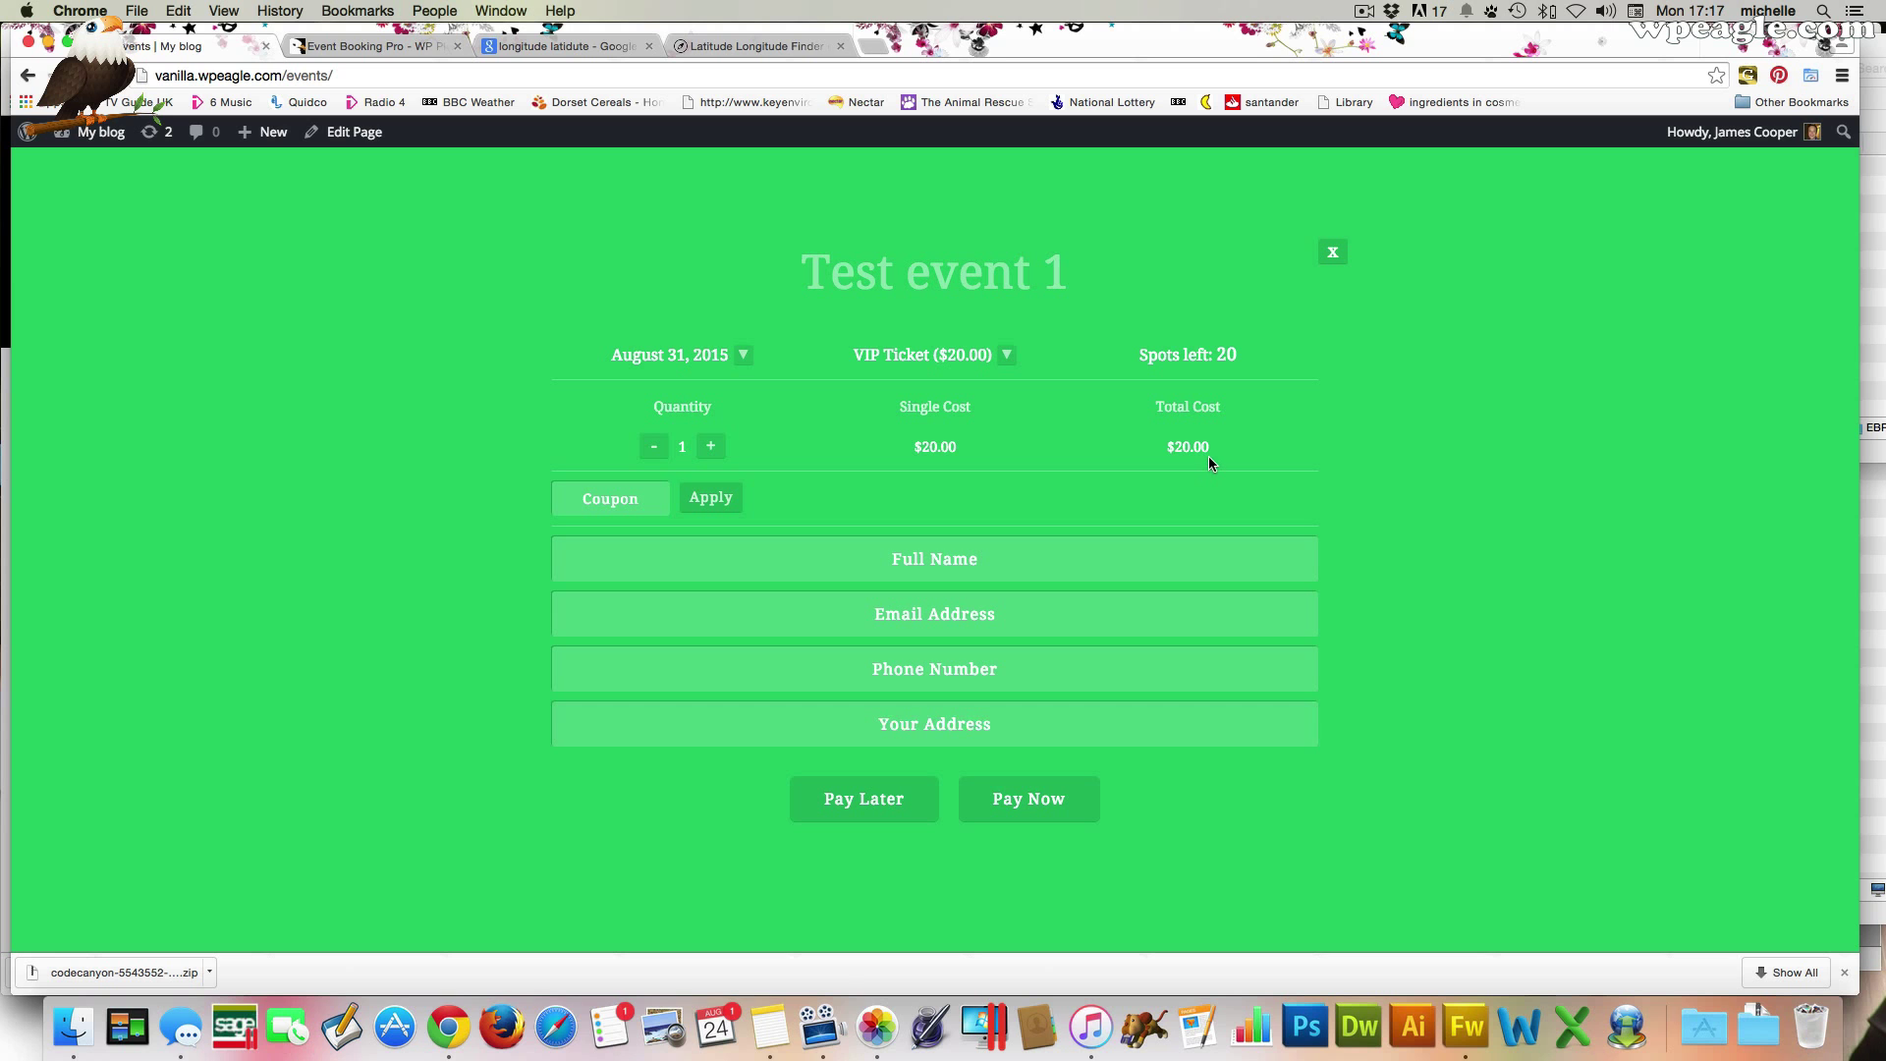
pyautogui.click(1332, 253)
pyautogui.scroll(-1, 1056, 526)
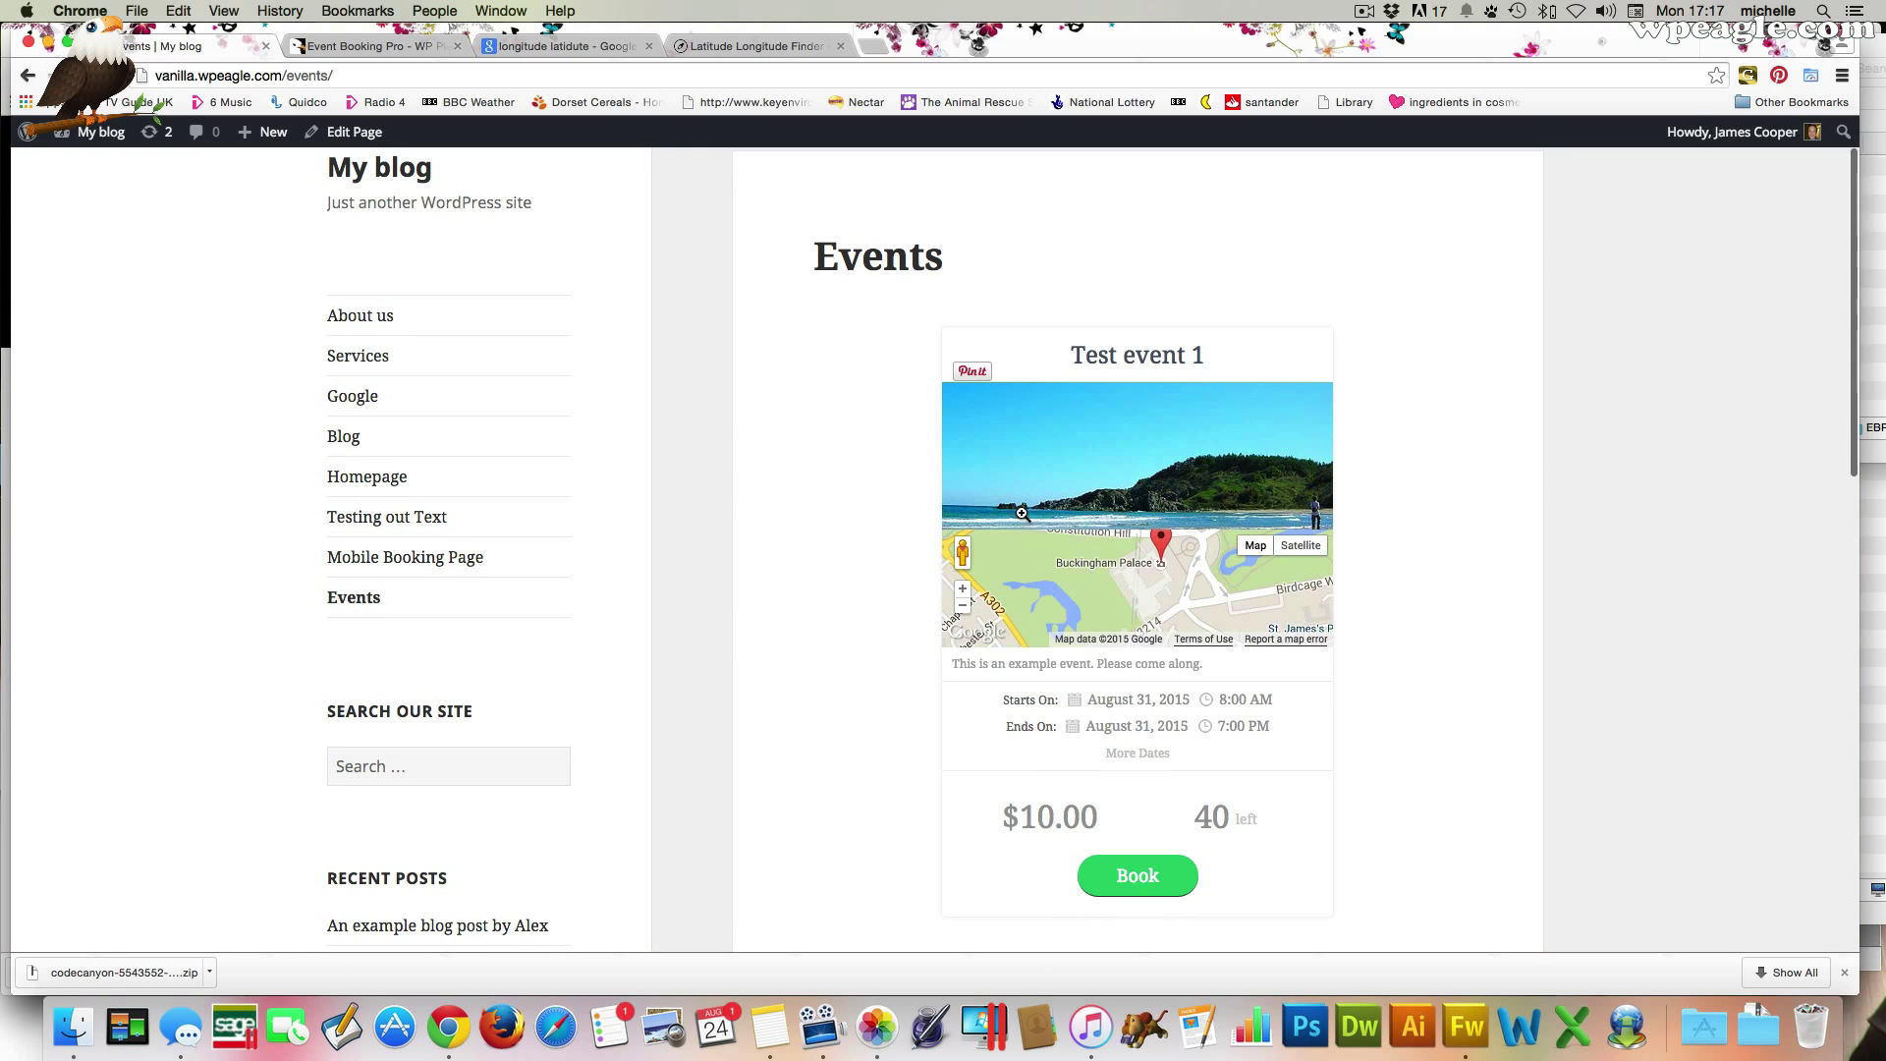
pyautogui.click(341, 134)
# Copy Test event 1's [eventCard id="1"] shortcode from the booking manager
pyautogui.moveTo(87, 143)
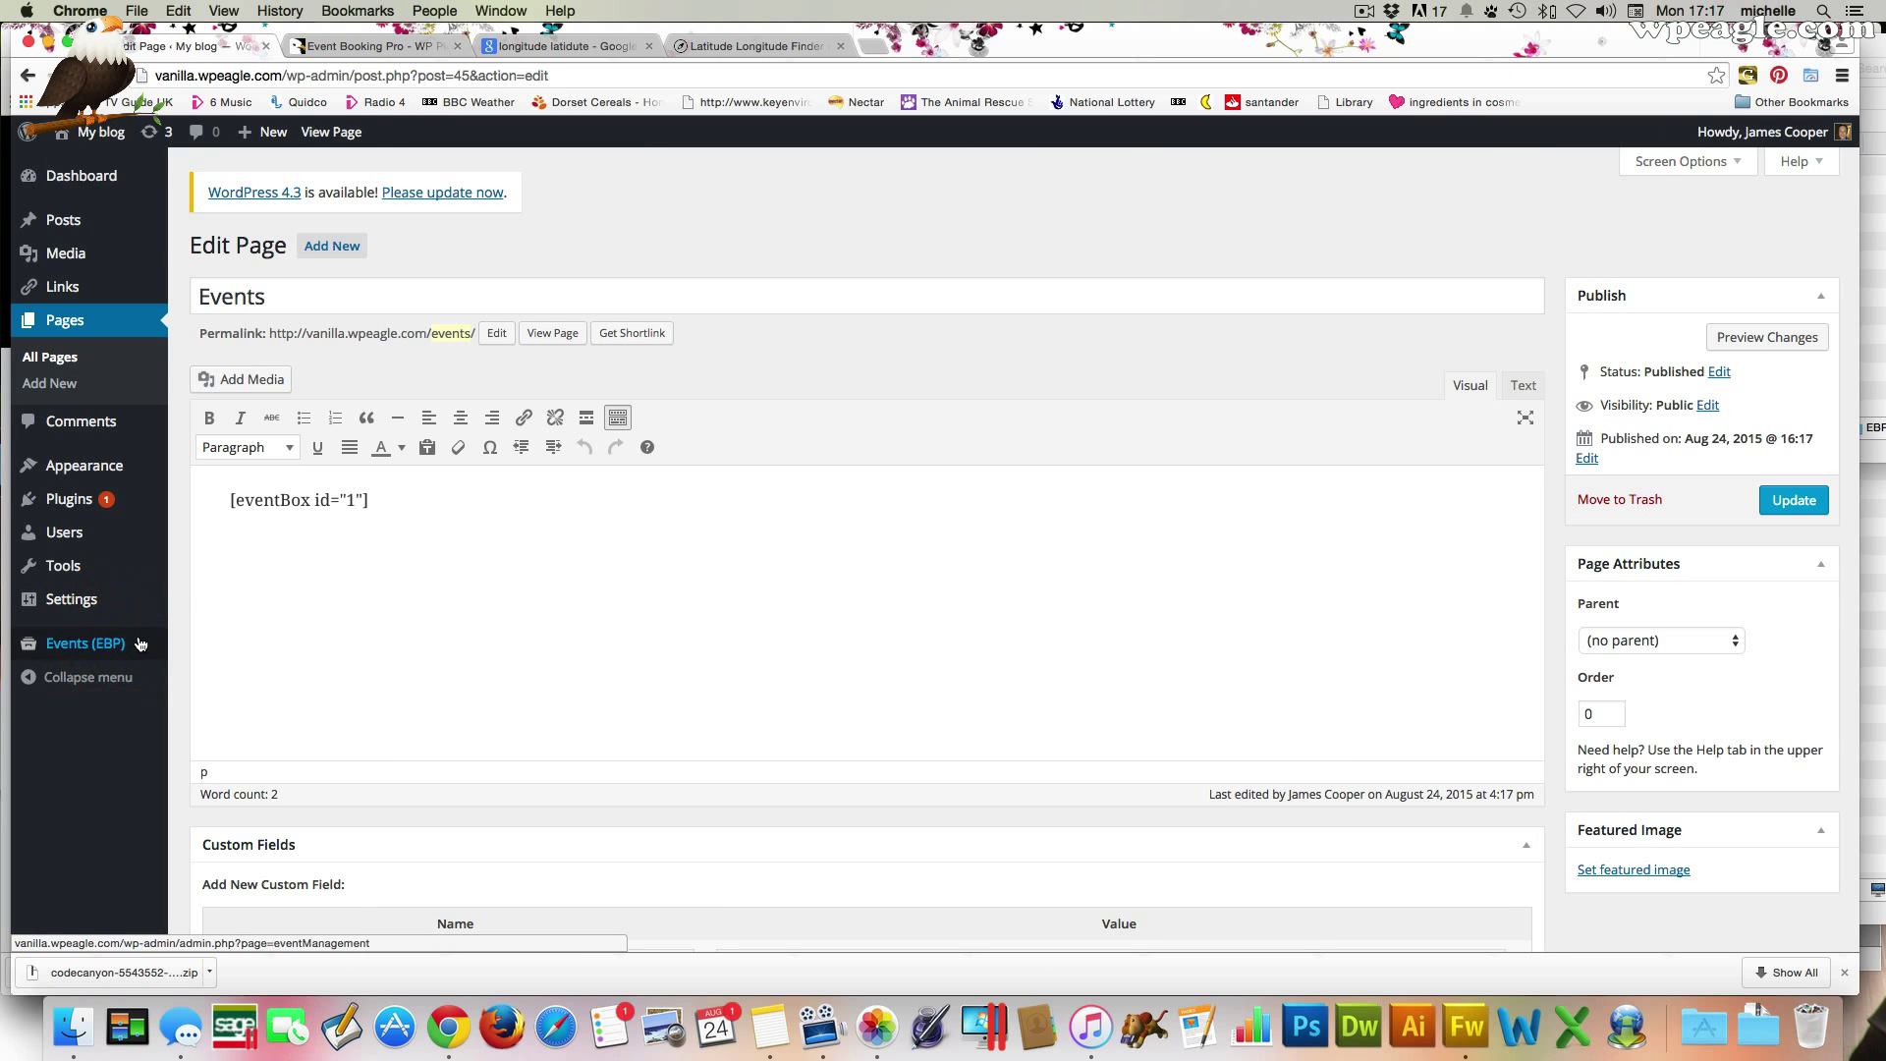
pyautogui.click(138, 643)
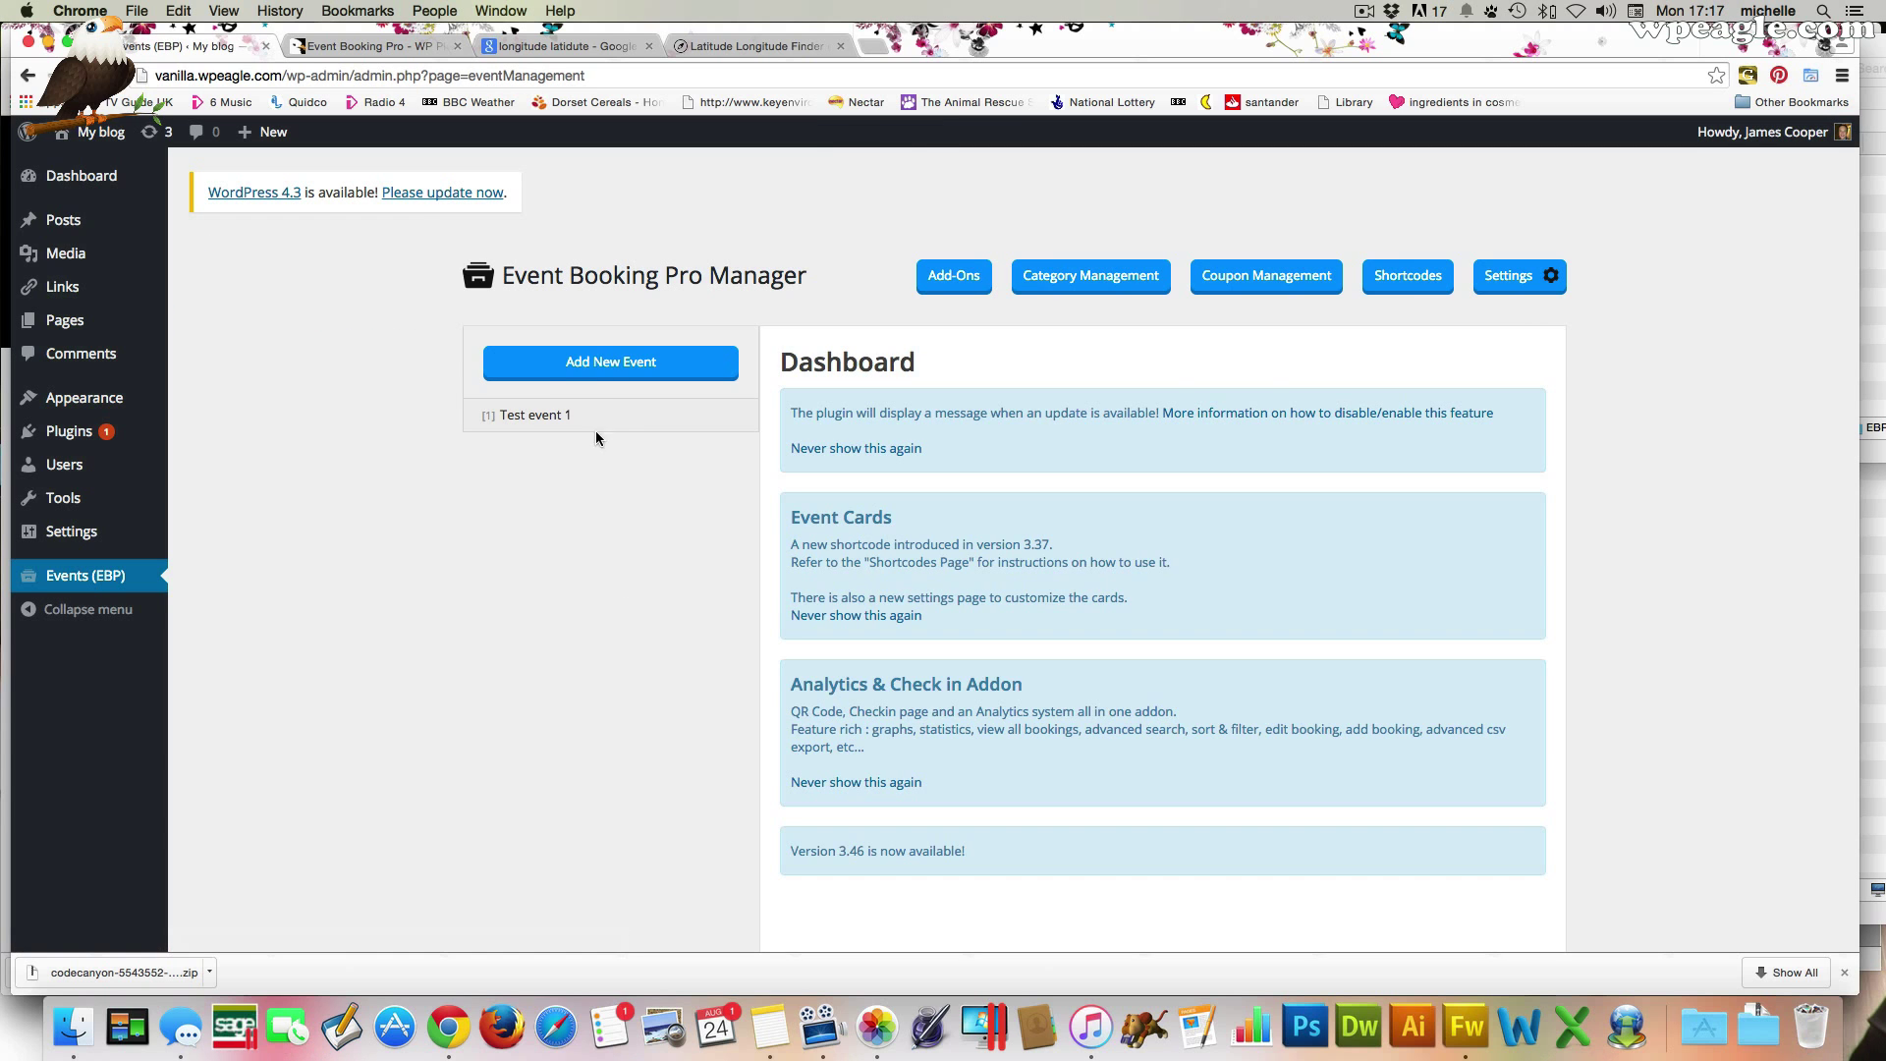
pyautogui.click(595, 428)
pyautogui.click(1228, 368)
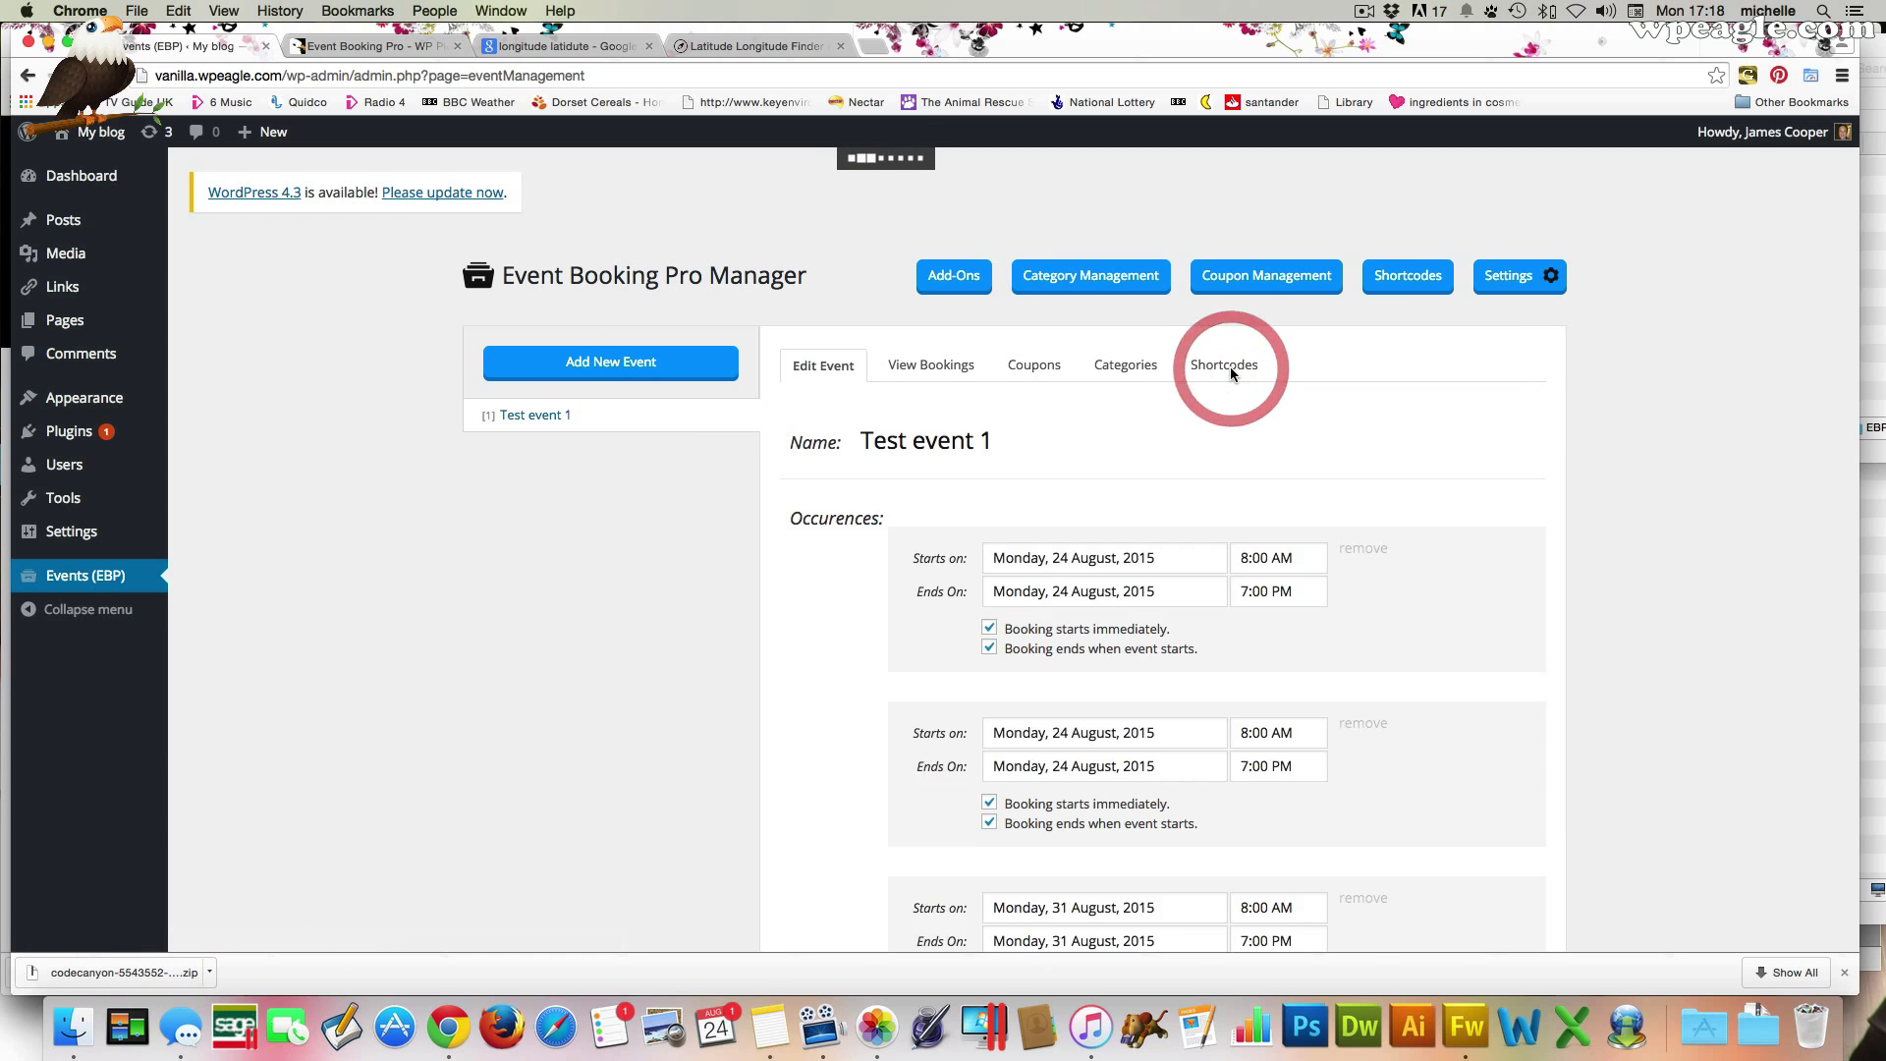
pyautogui.scroll(-2, 1064, 742)
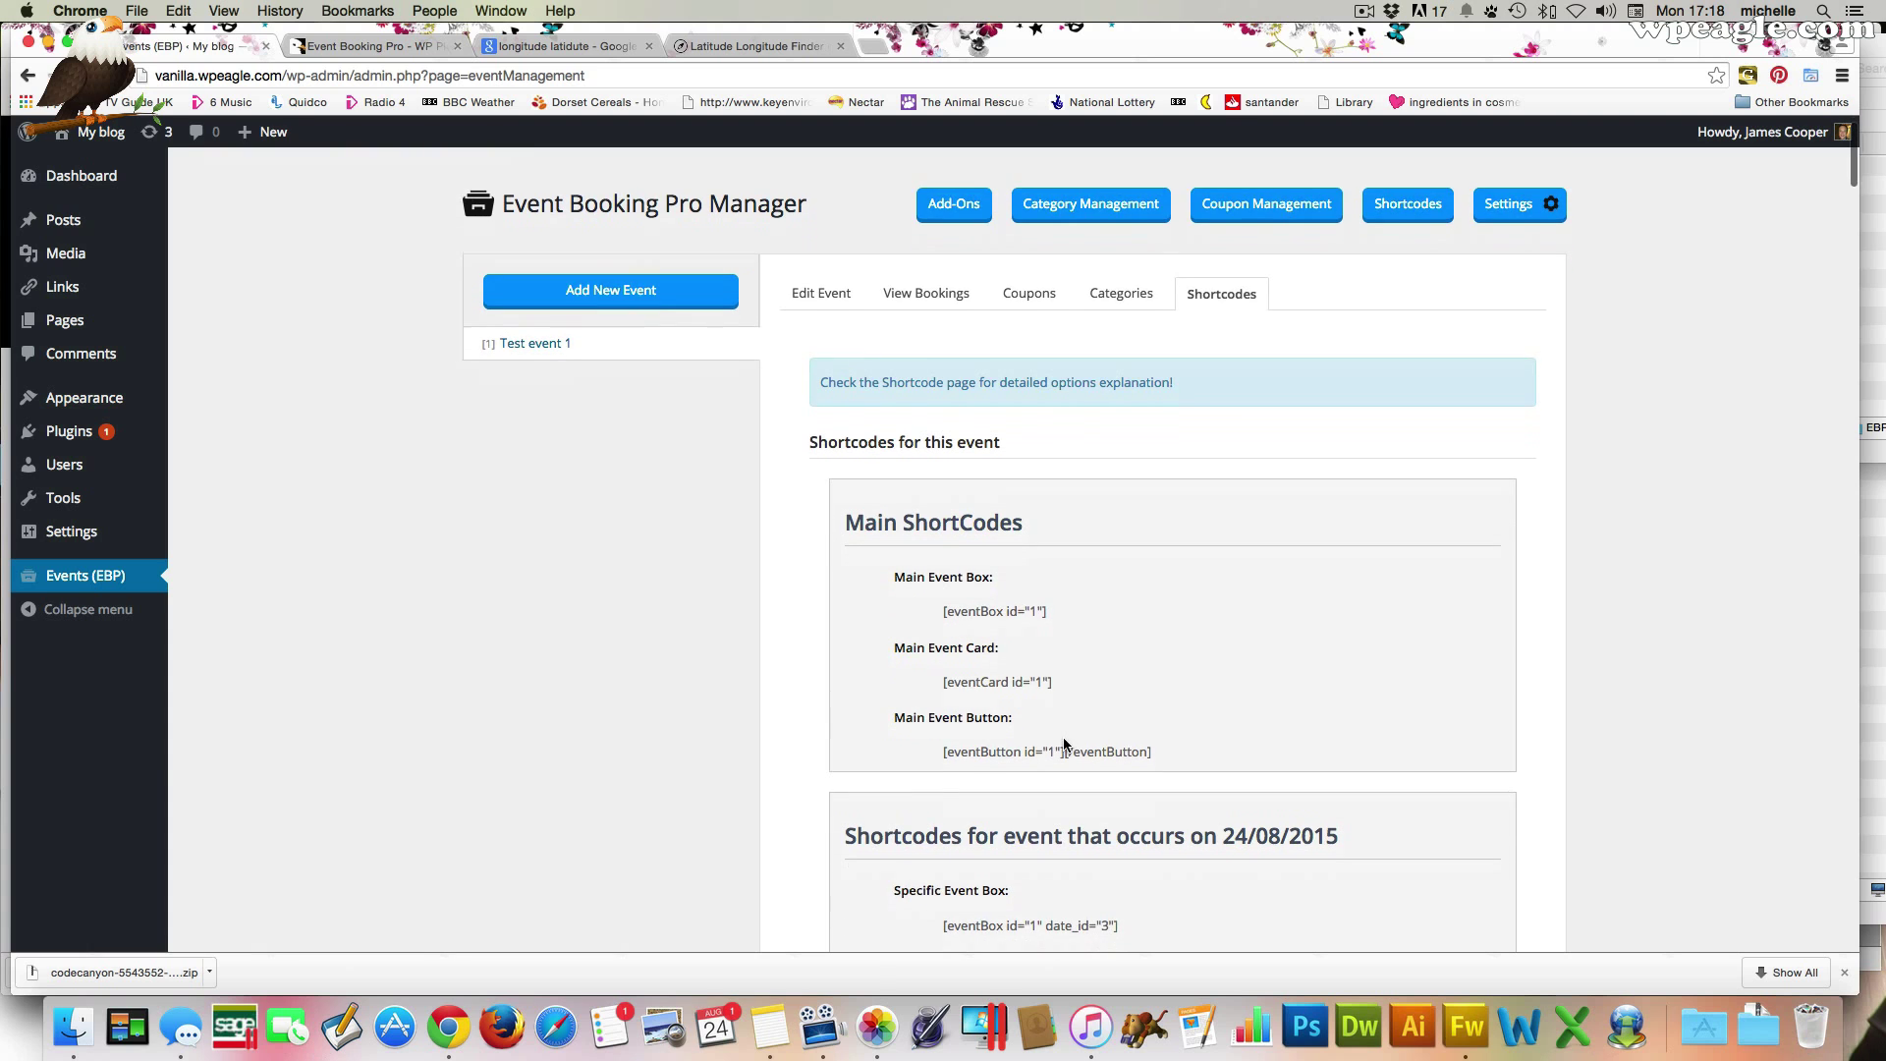
pyautogui.moveTo(1059, 684); pyautogui.dragTo(930, 682)
pyautogui.rightClick(974, 684)
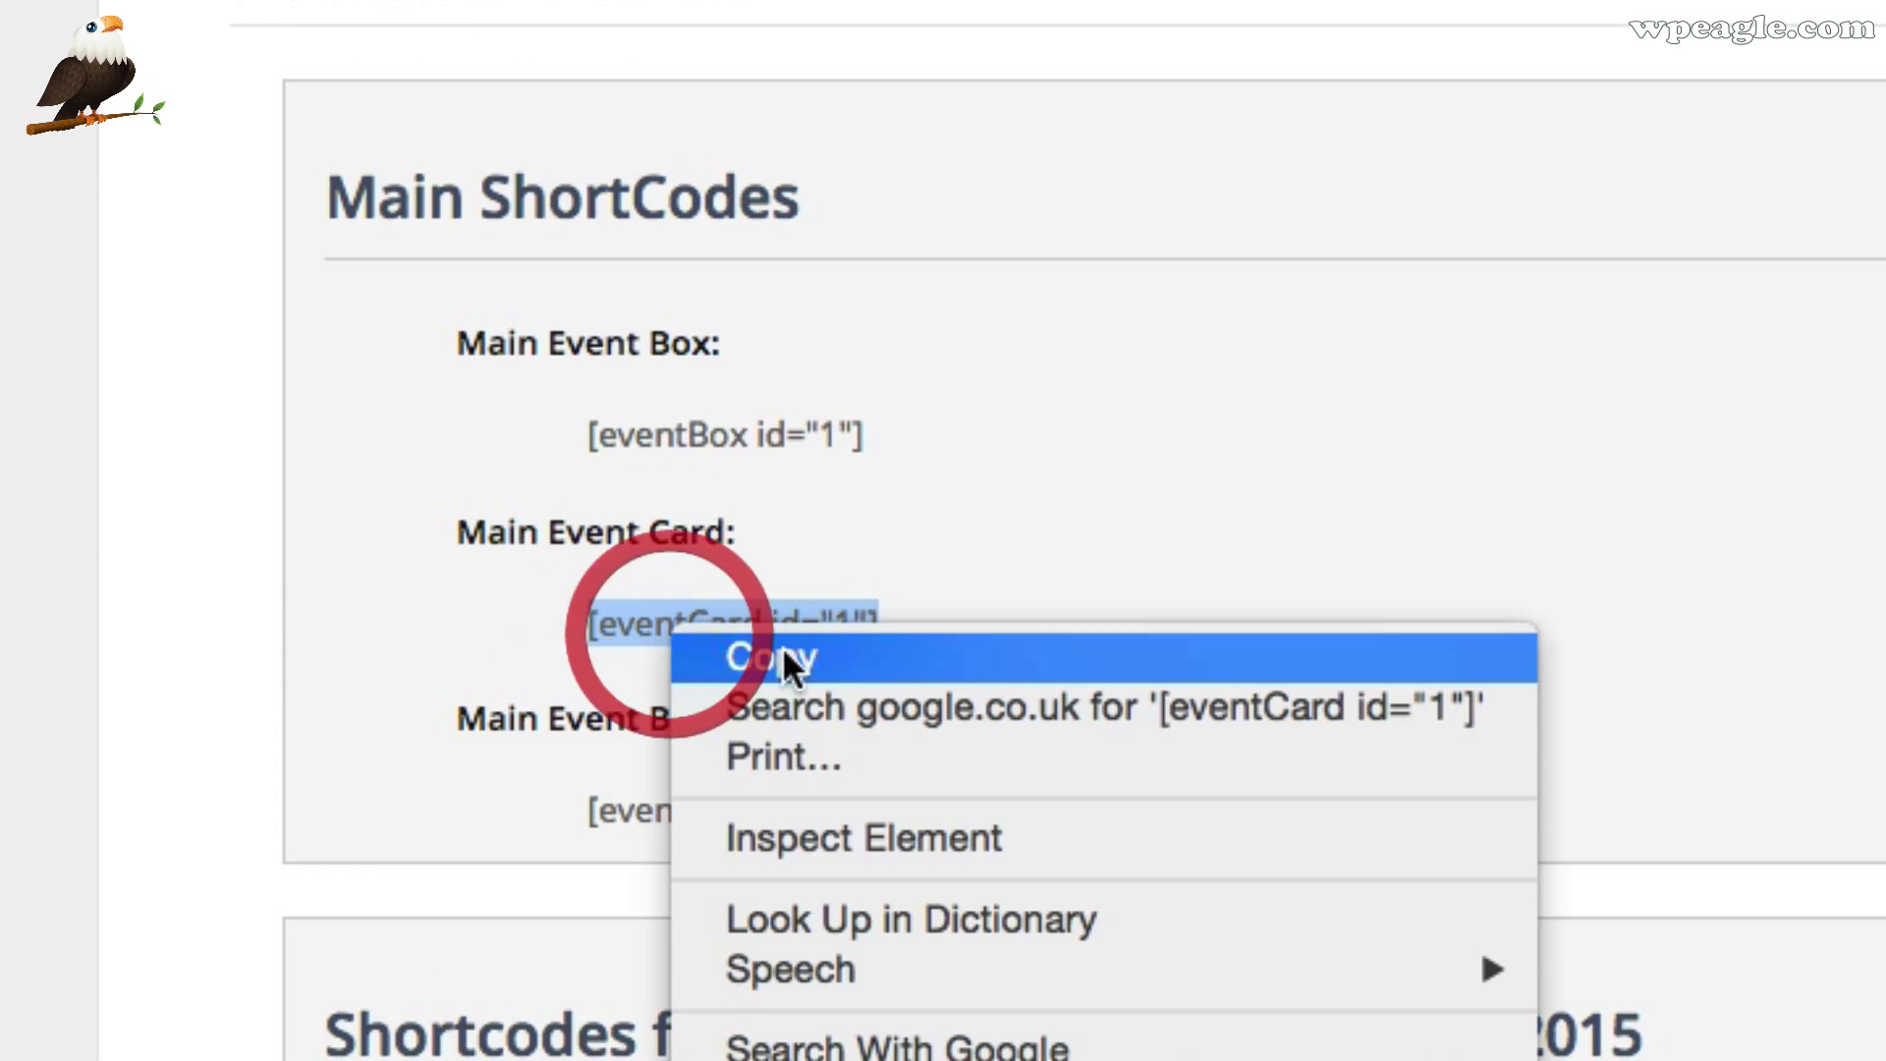
pyautogui.click(789, 669)
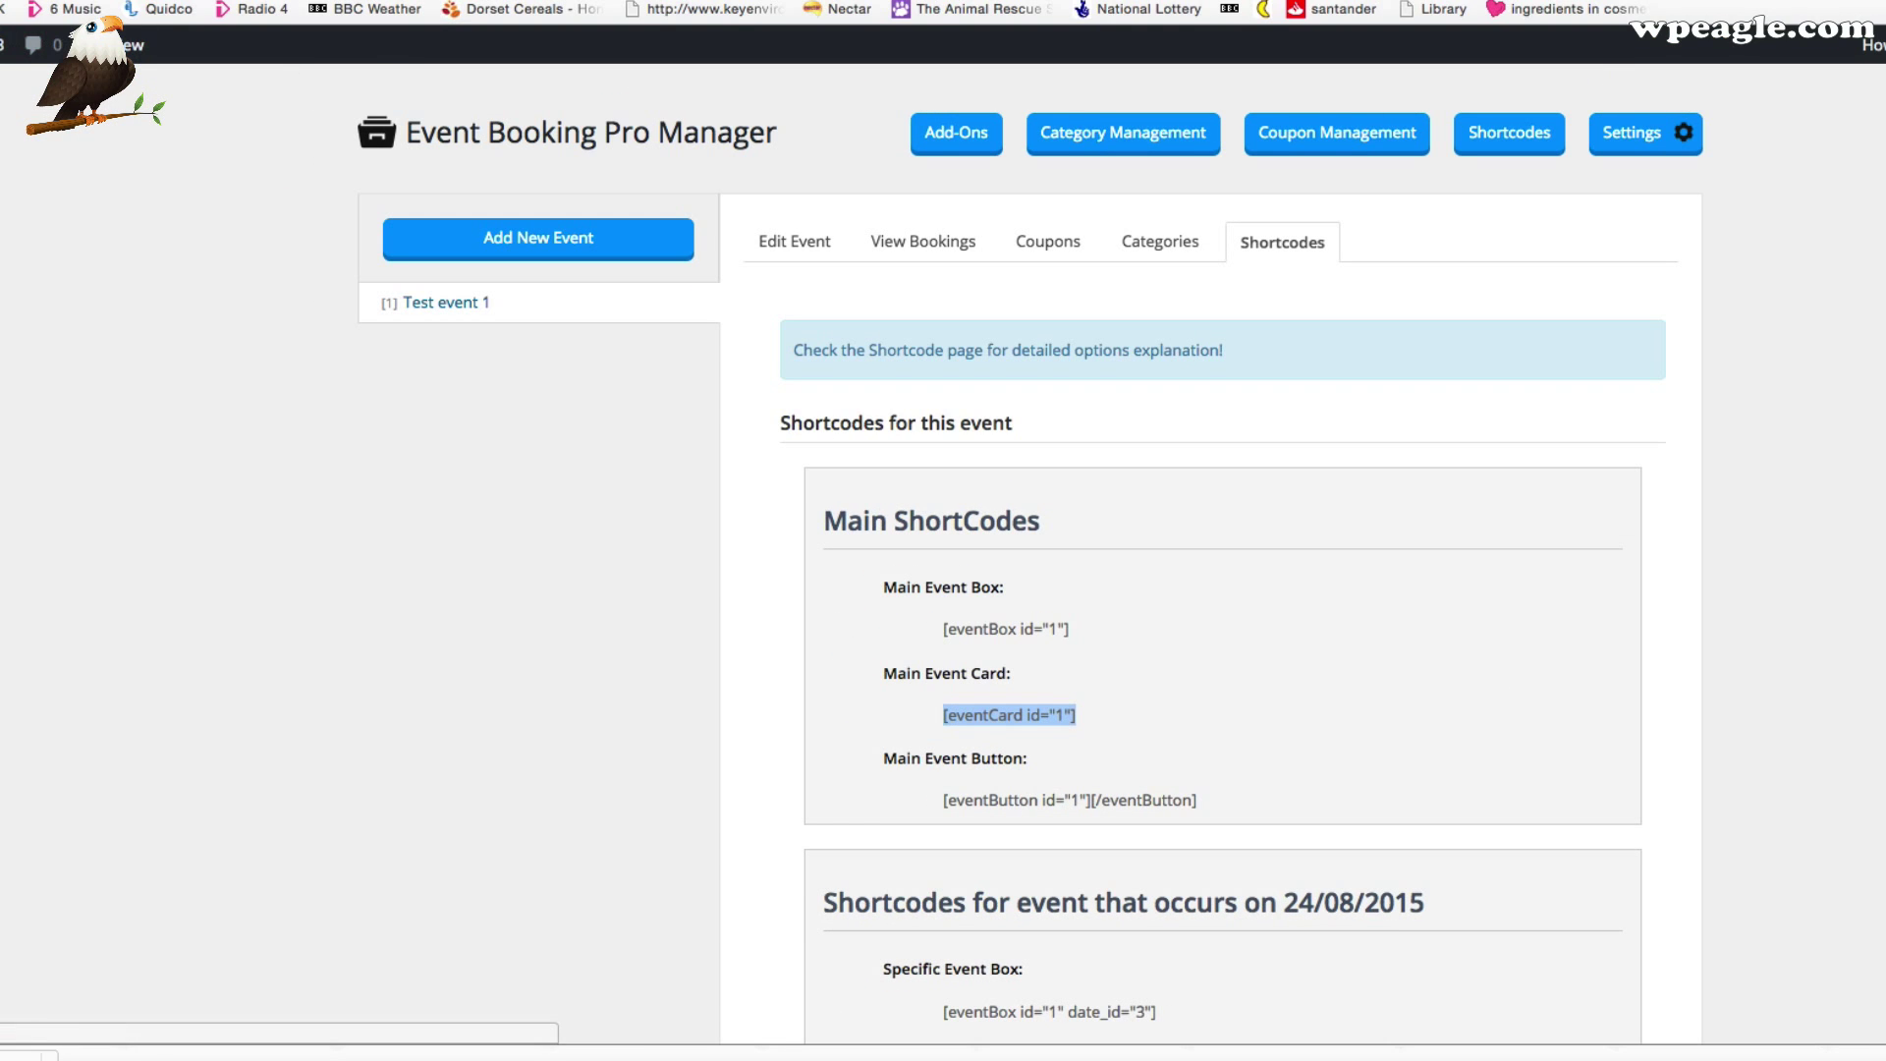
# Paste [eventCard id="1"] on a new line below the eventBox shortcode on the Events page
pyautogui.moveTo(10, 277)
pyautogui.click(65, 285)
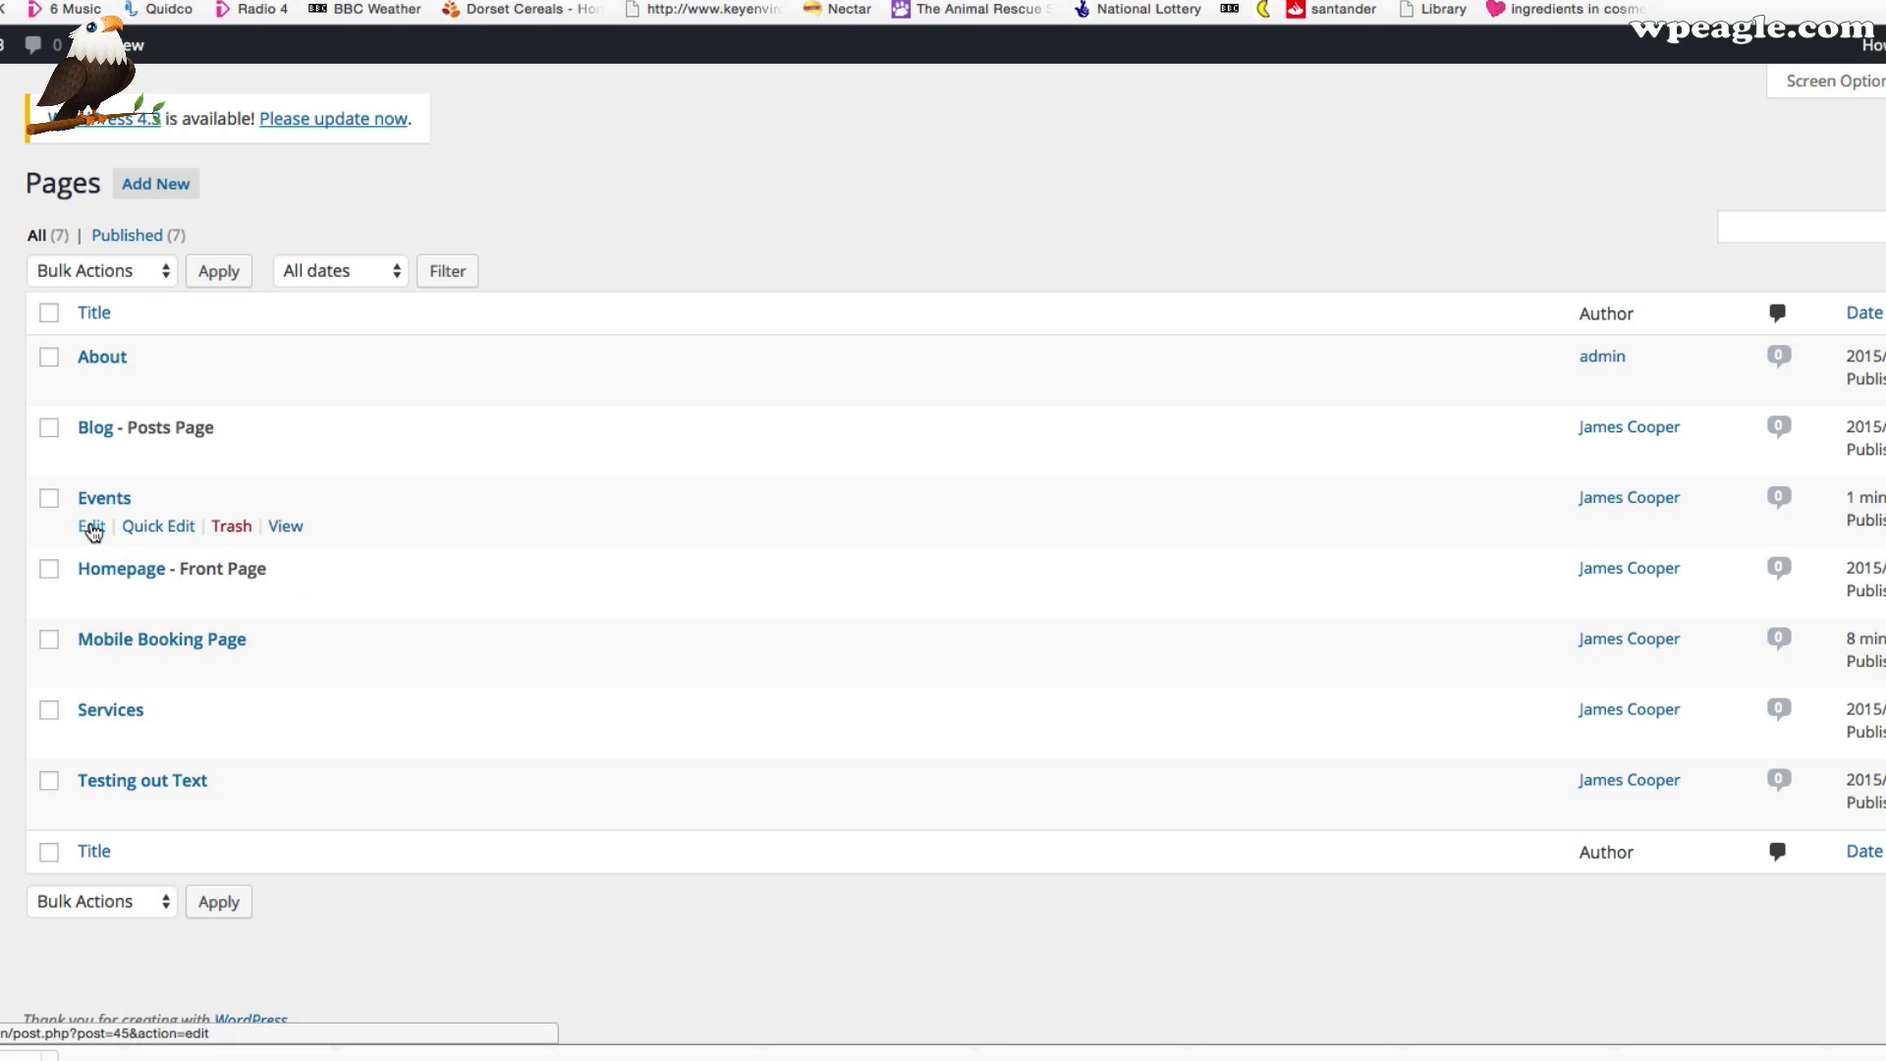
pyautogui.click(94, 532)
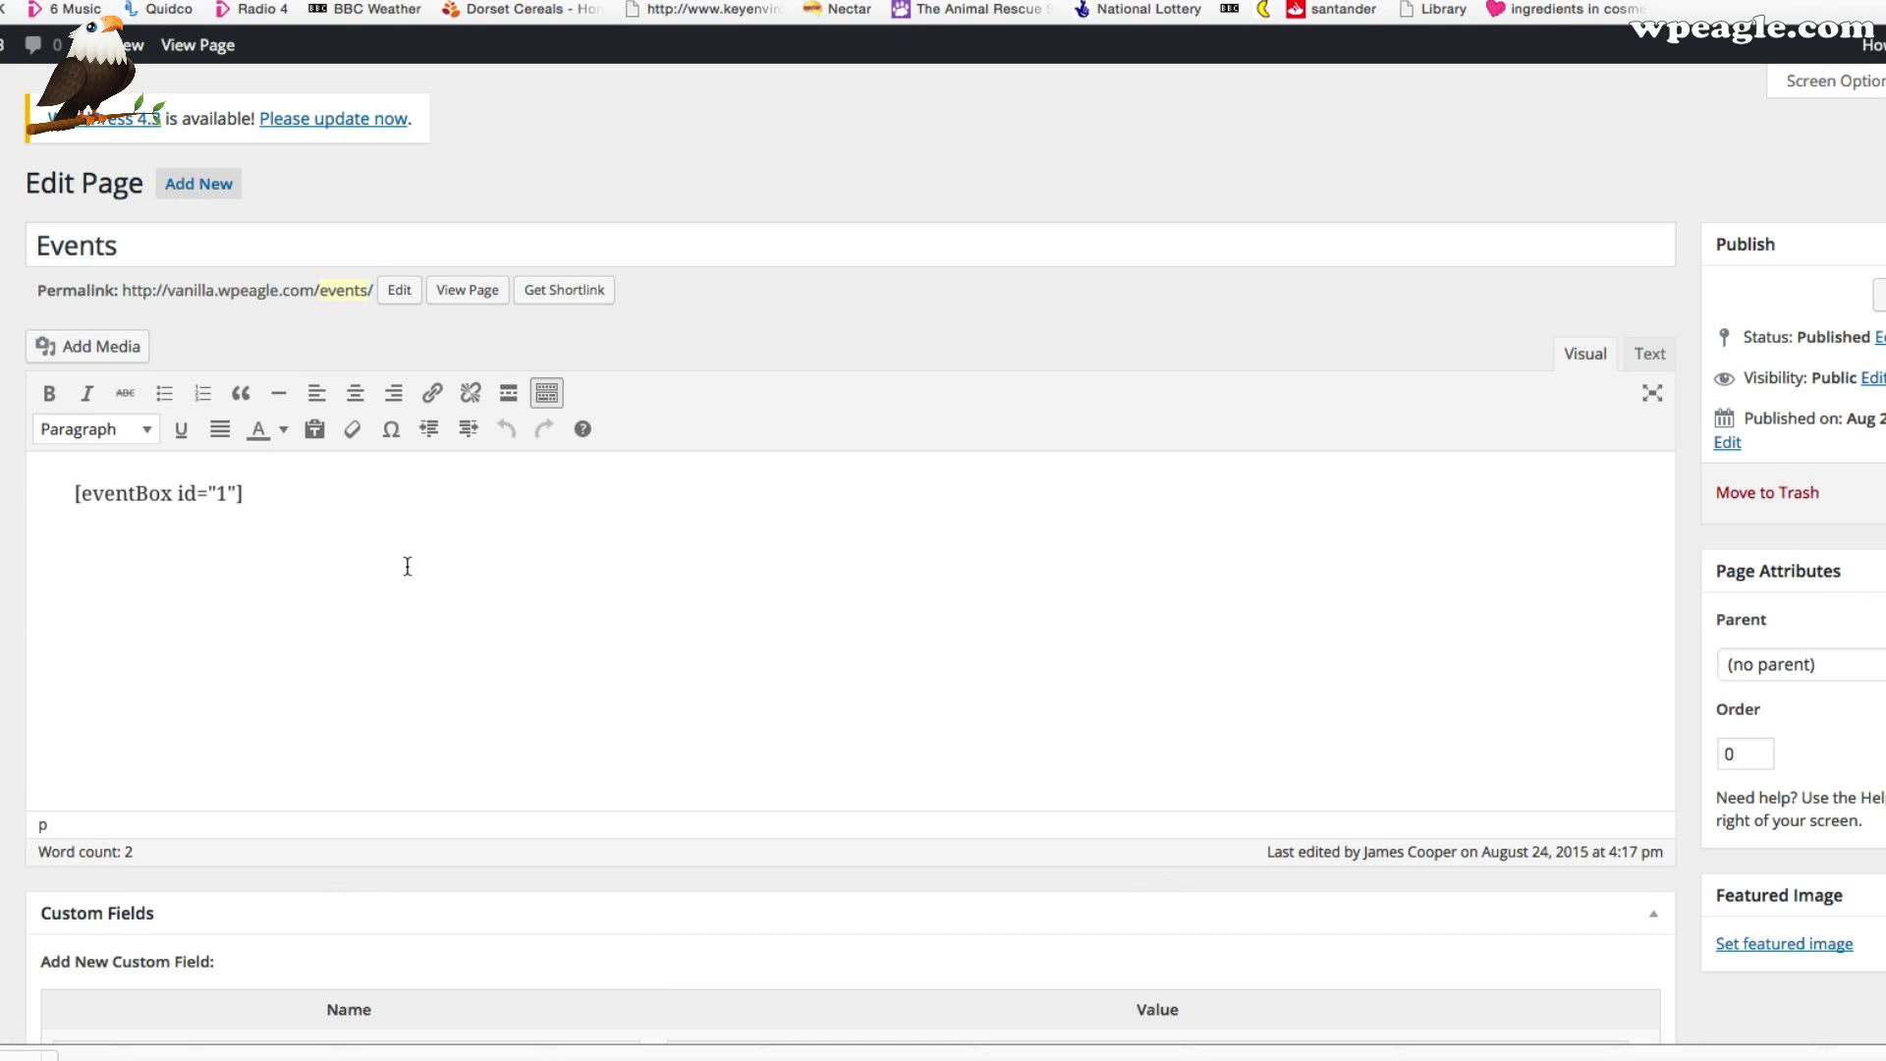
pyautogui.click(407, 519)
pyautogui.press('Return')
pyautogui.hotkey('ctrl', 'v')
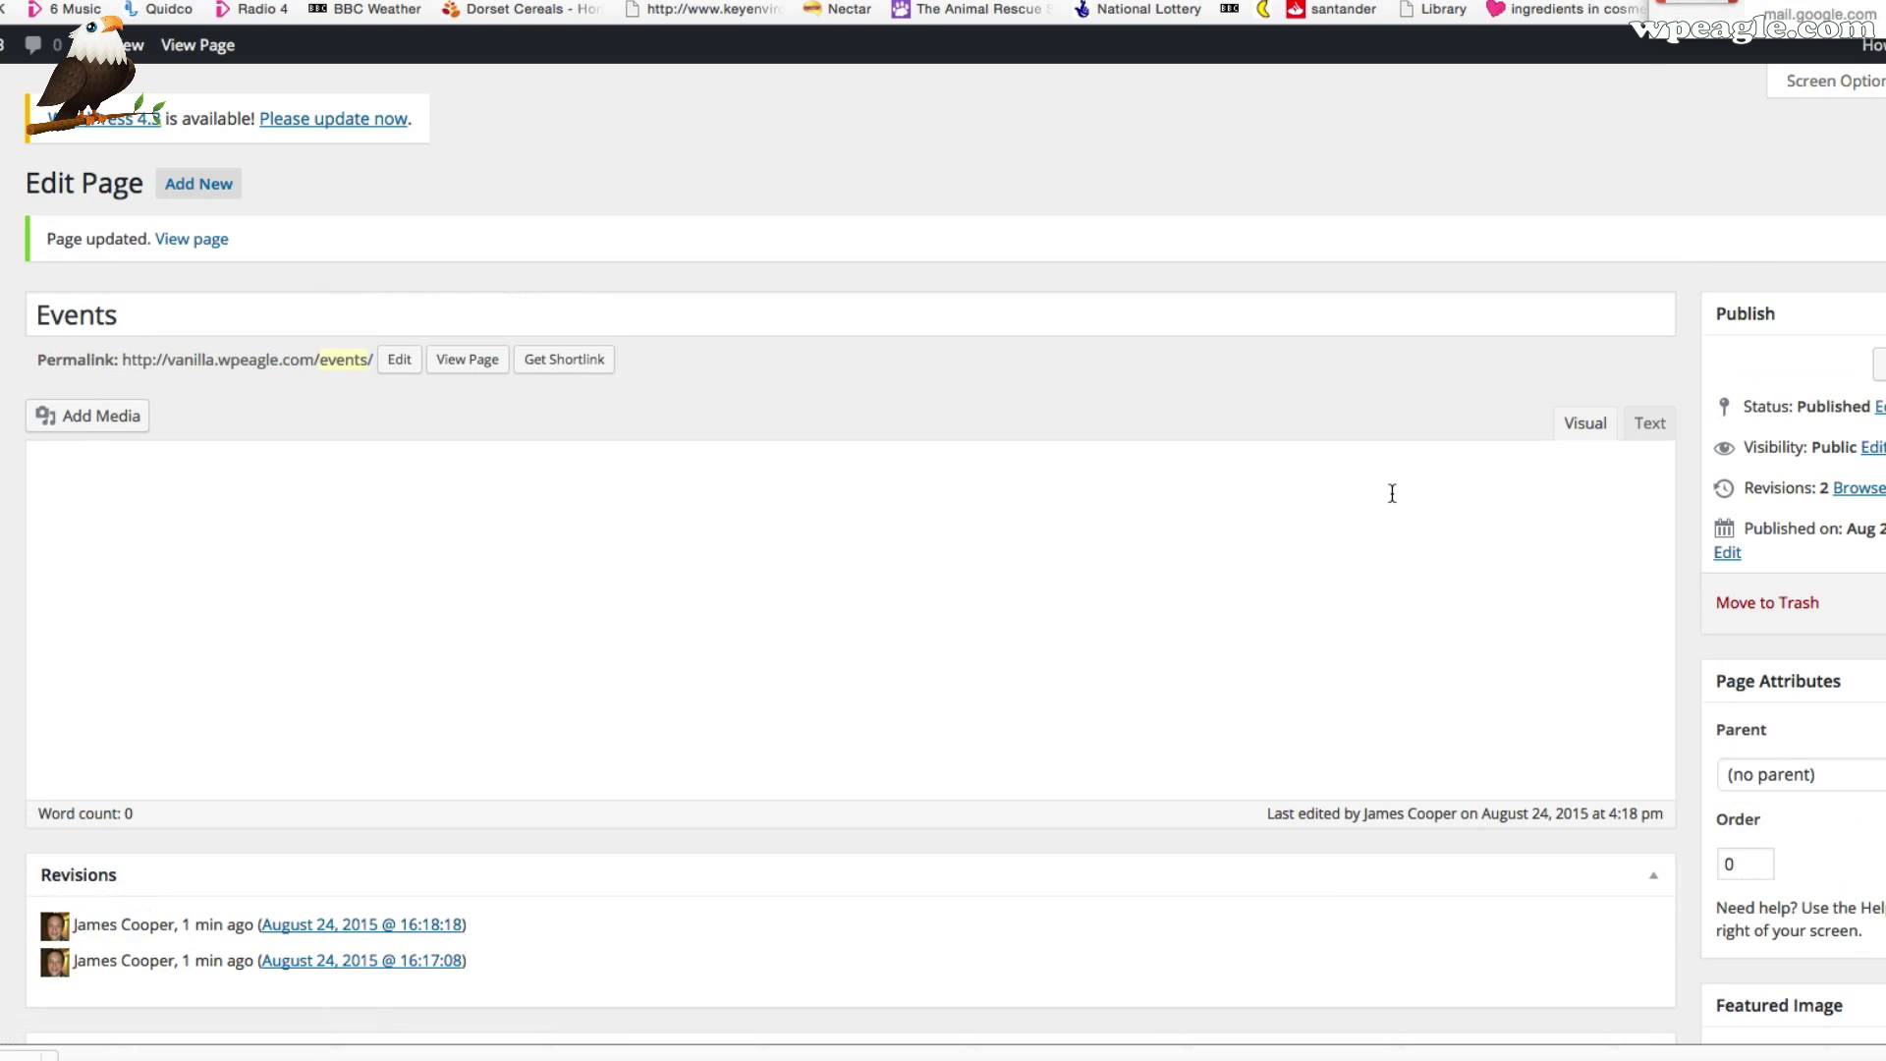
pyautogui.click(460, 361)
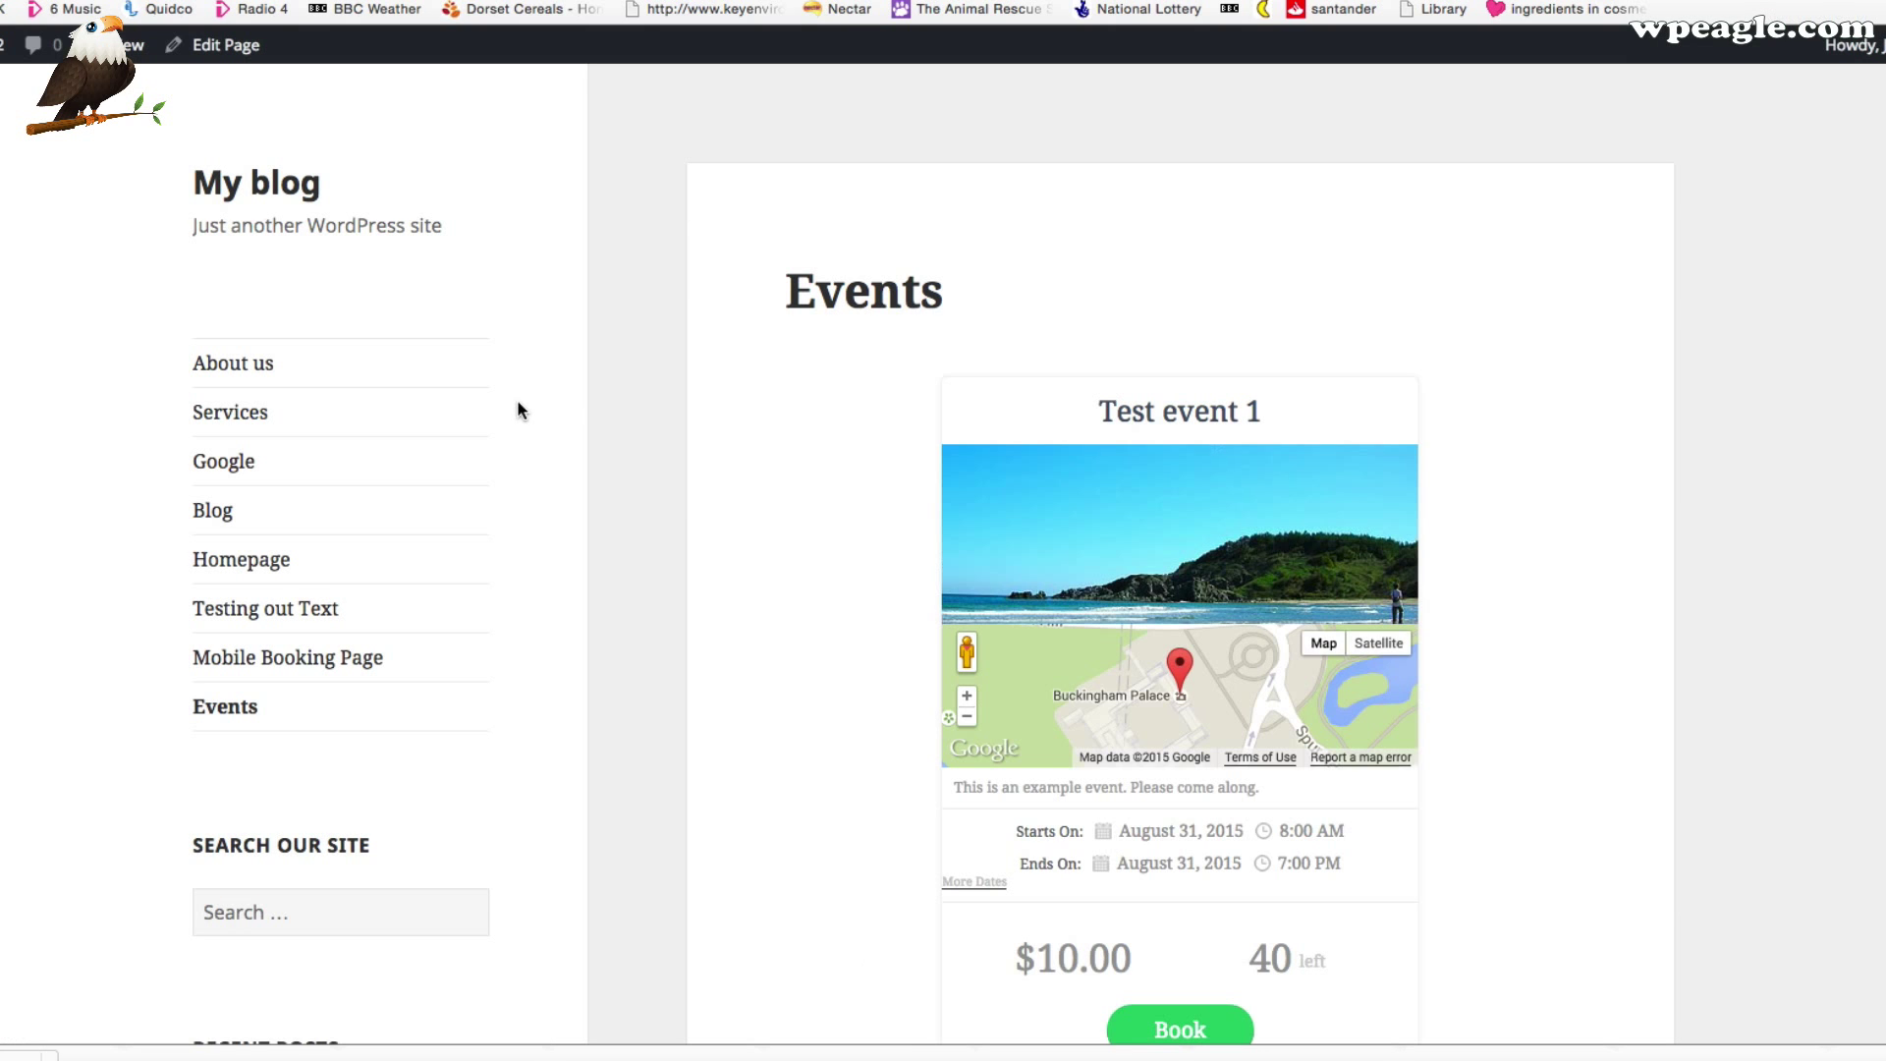
# Scroll the live Events page to check the event box, its enlarged image/map, and the event card
pyautogui.scroll(-10, 517, 399)
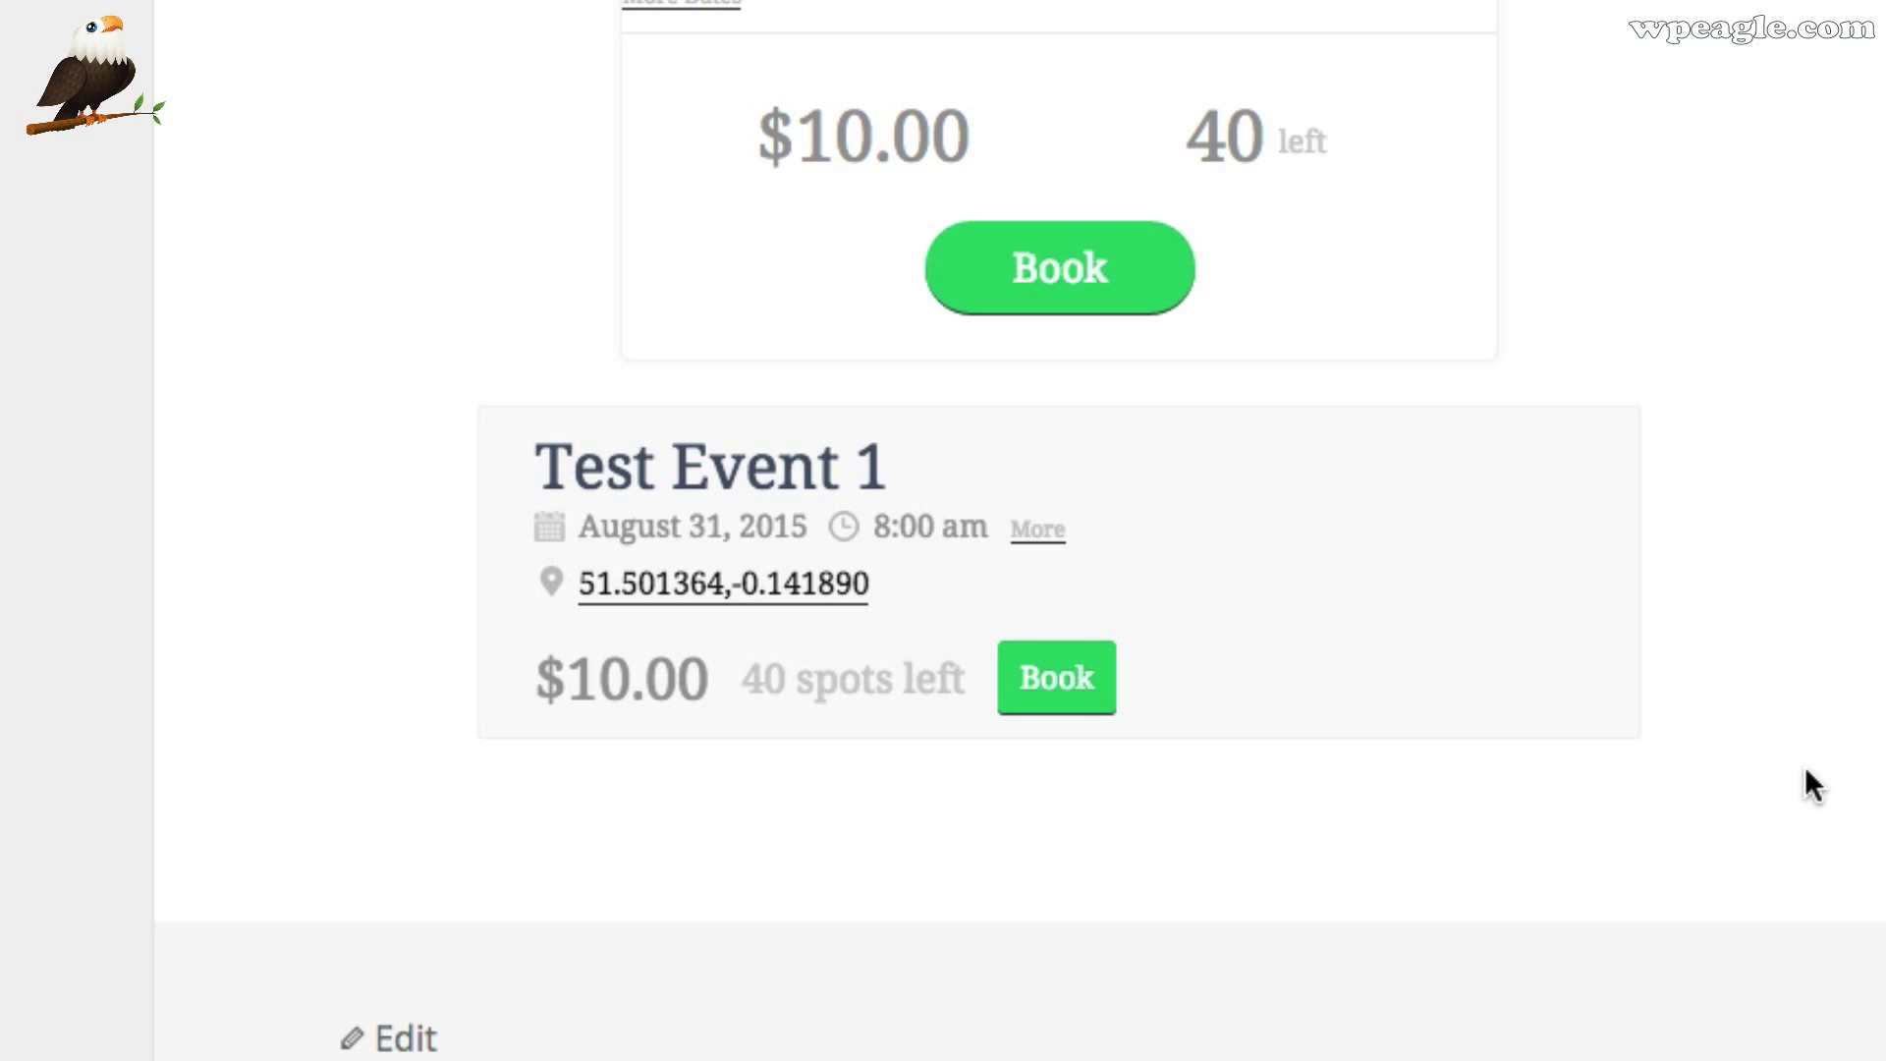
pyautogui.scroll(1, 1179, 737)
pyautogui.click(955, 697)
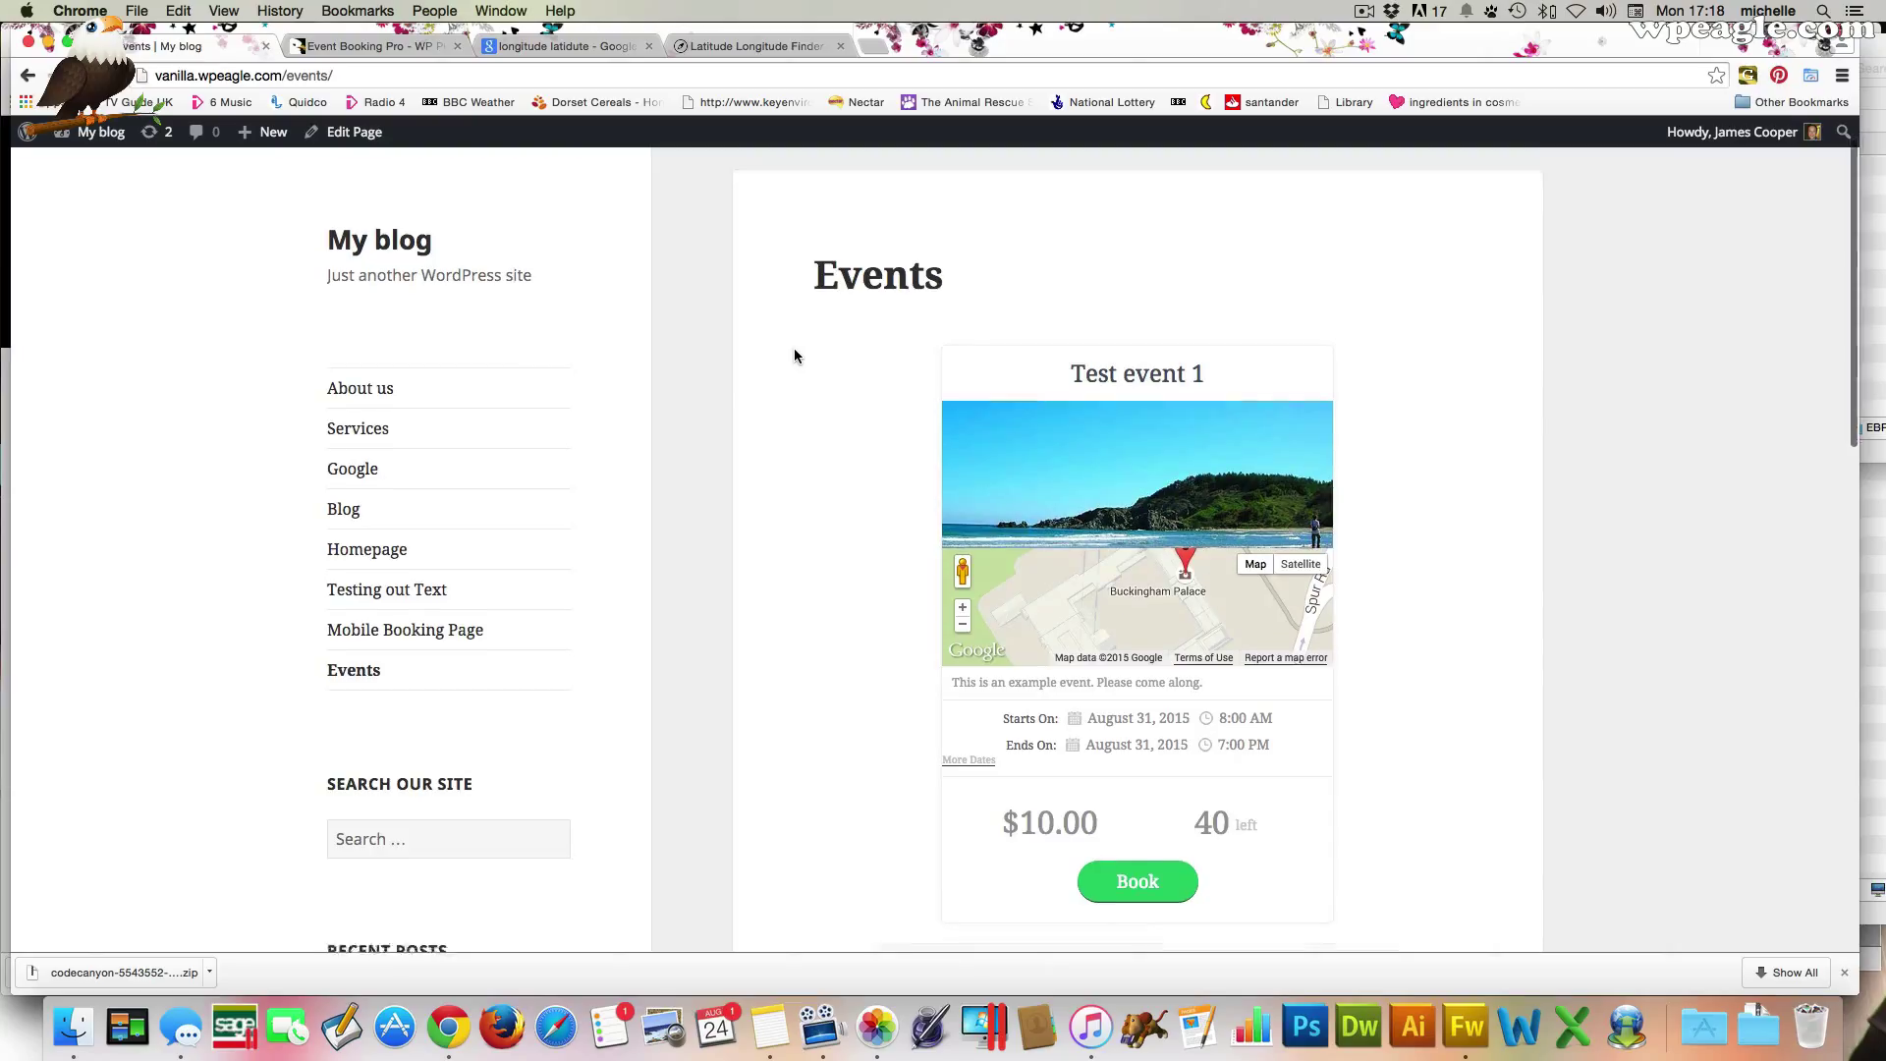
pyautogui.scroll(-1, 795, 352)
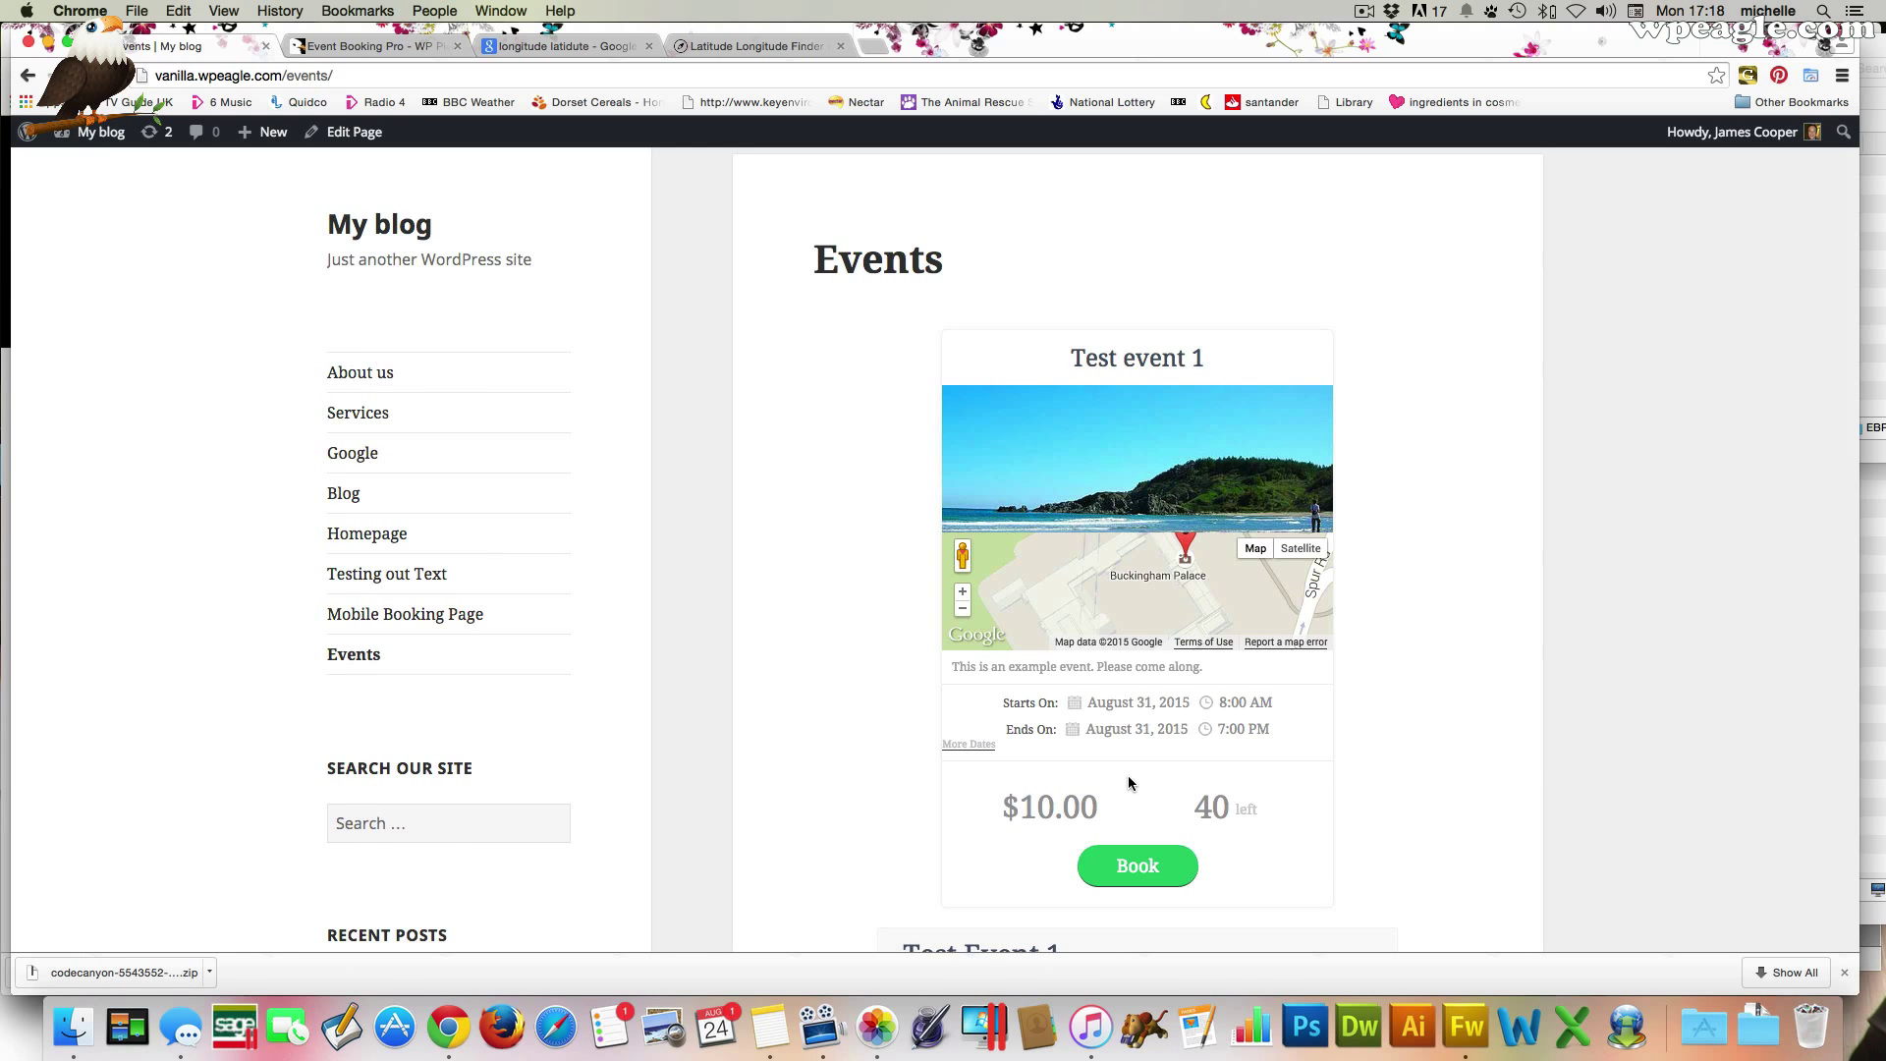
pyautogui.scroll(-1, 1128, 776)
pyautogui.scroll(-2, 1130, 762)
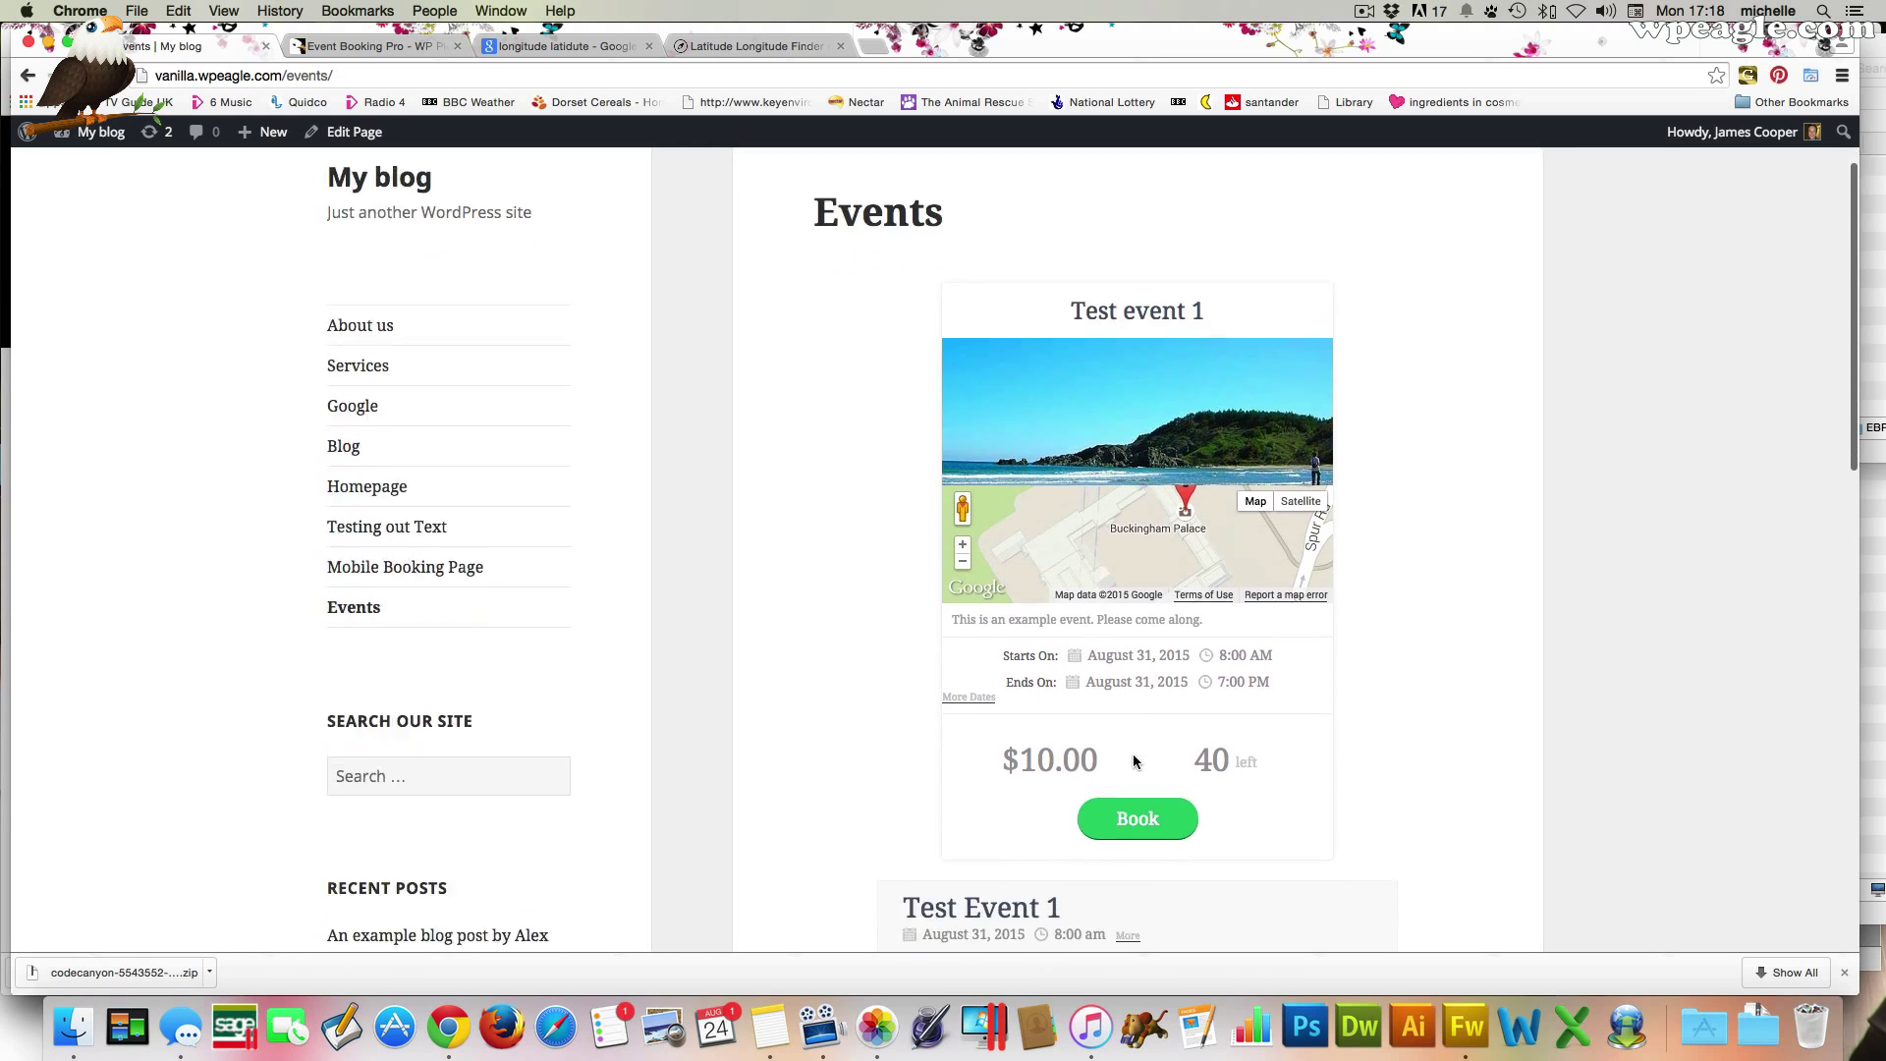
pyautogui.scroll(4, 865, 651)
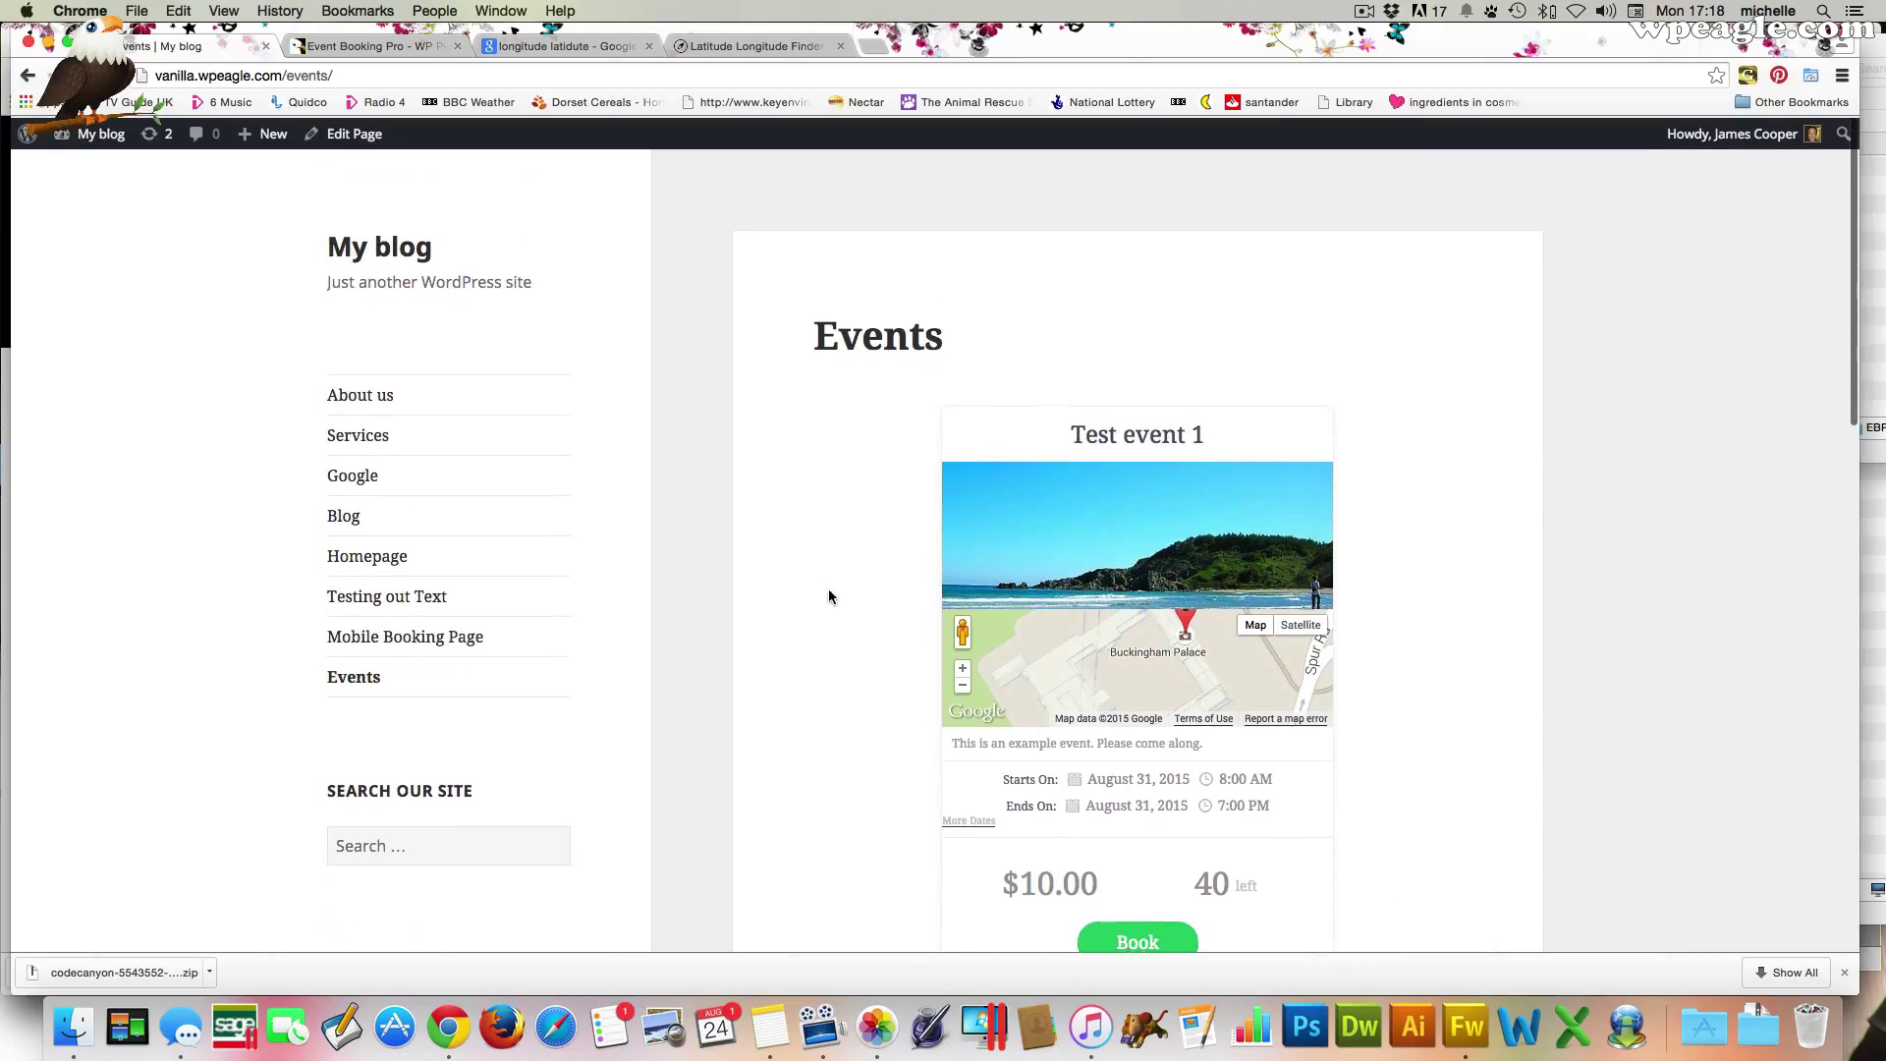
# Open the Event Booking Pro settings down to the event box Title Settings
pyautogui.moveTo(98, 132)
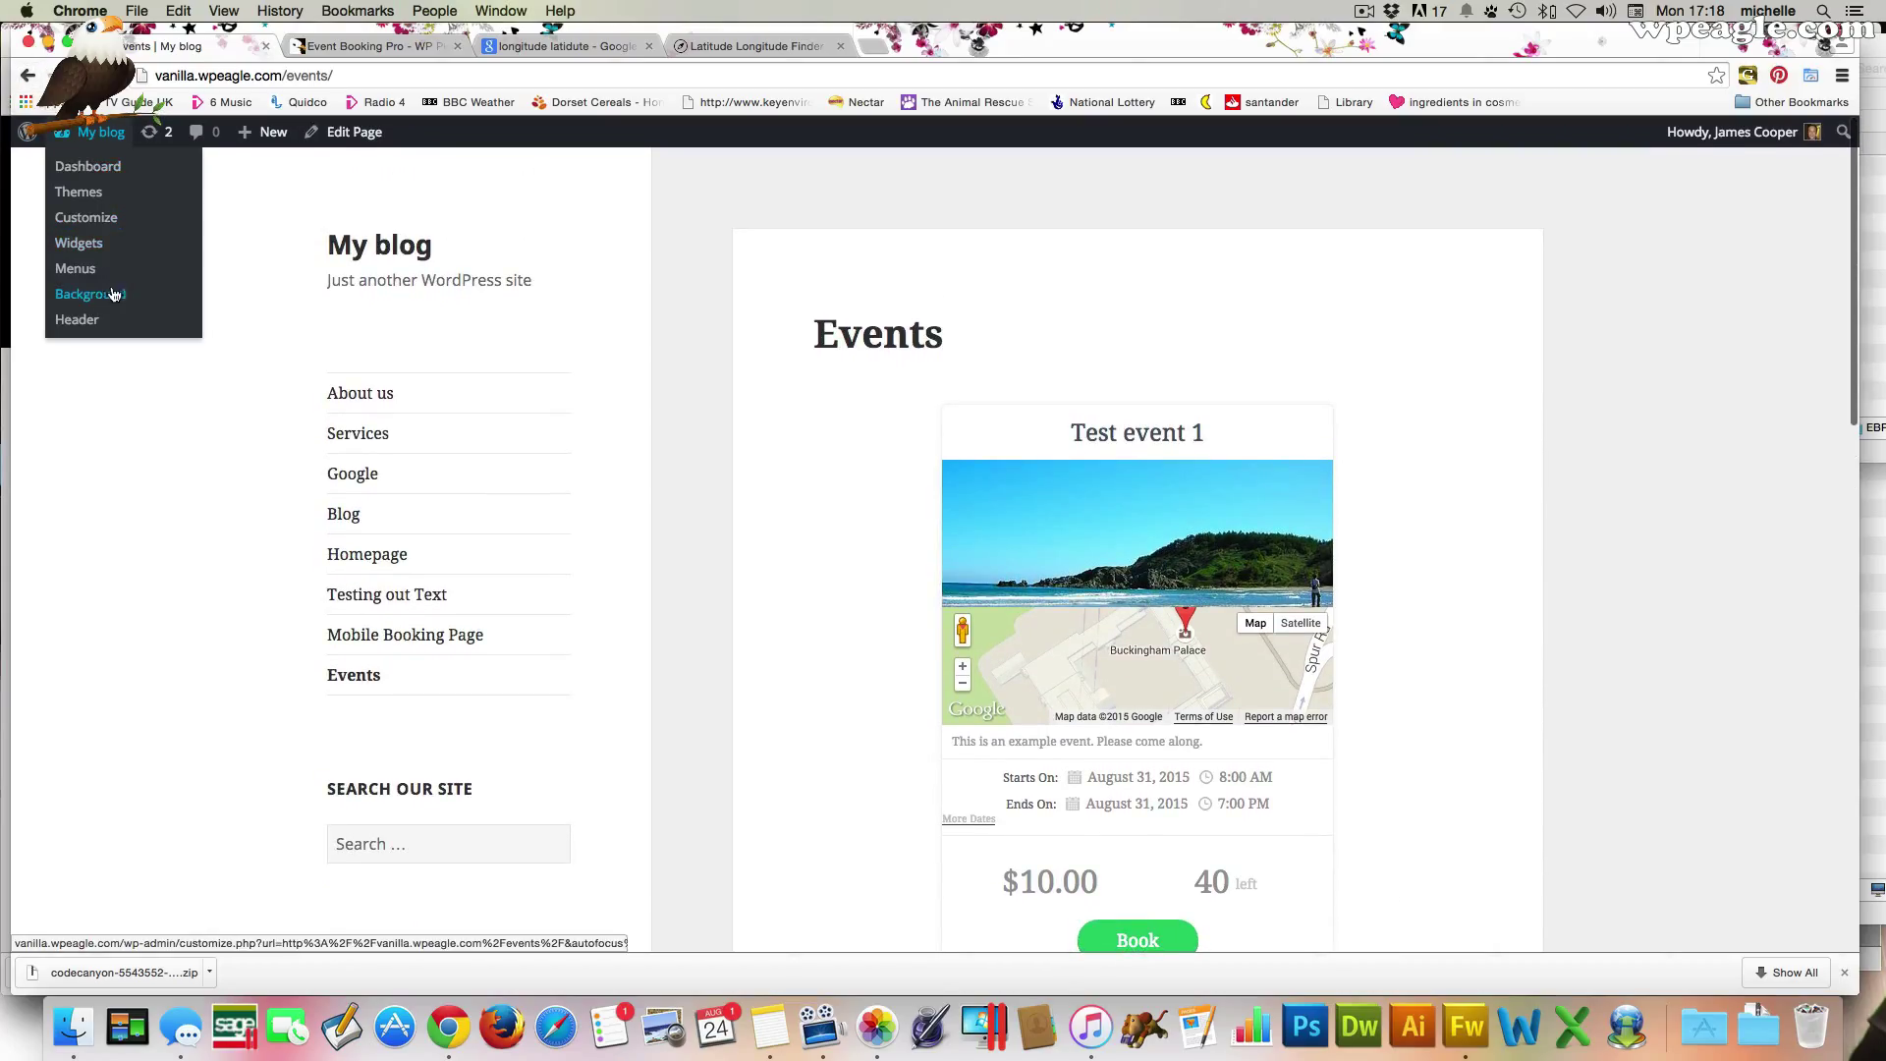
pyautogui.click(97, 168)
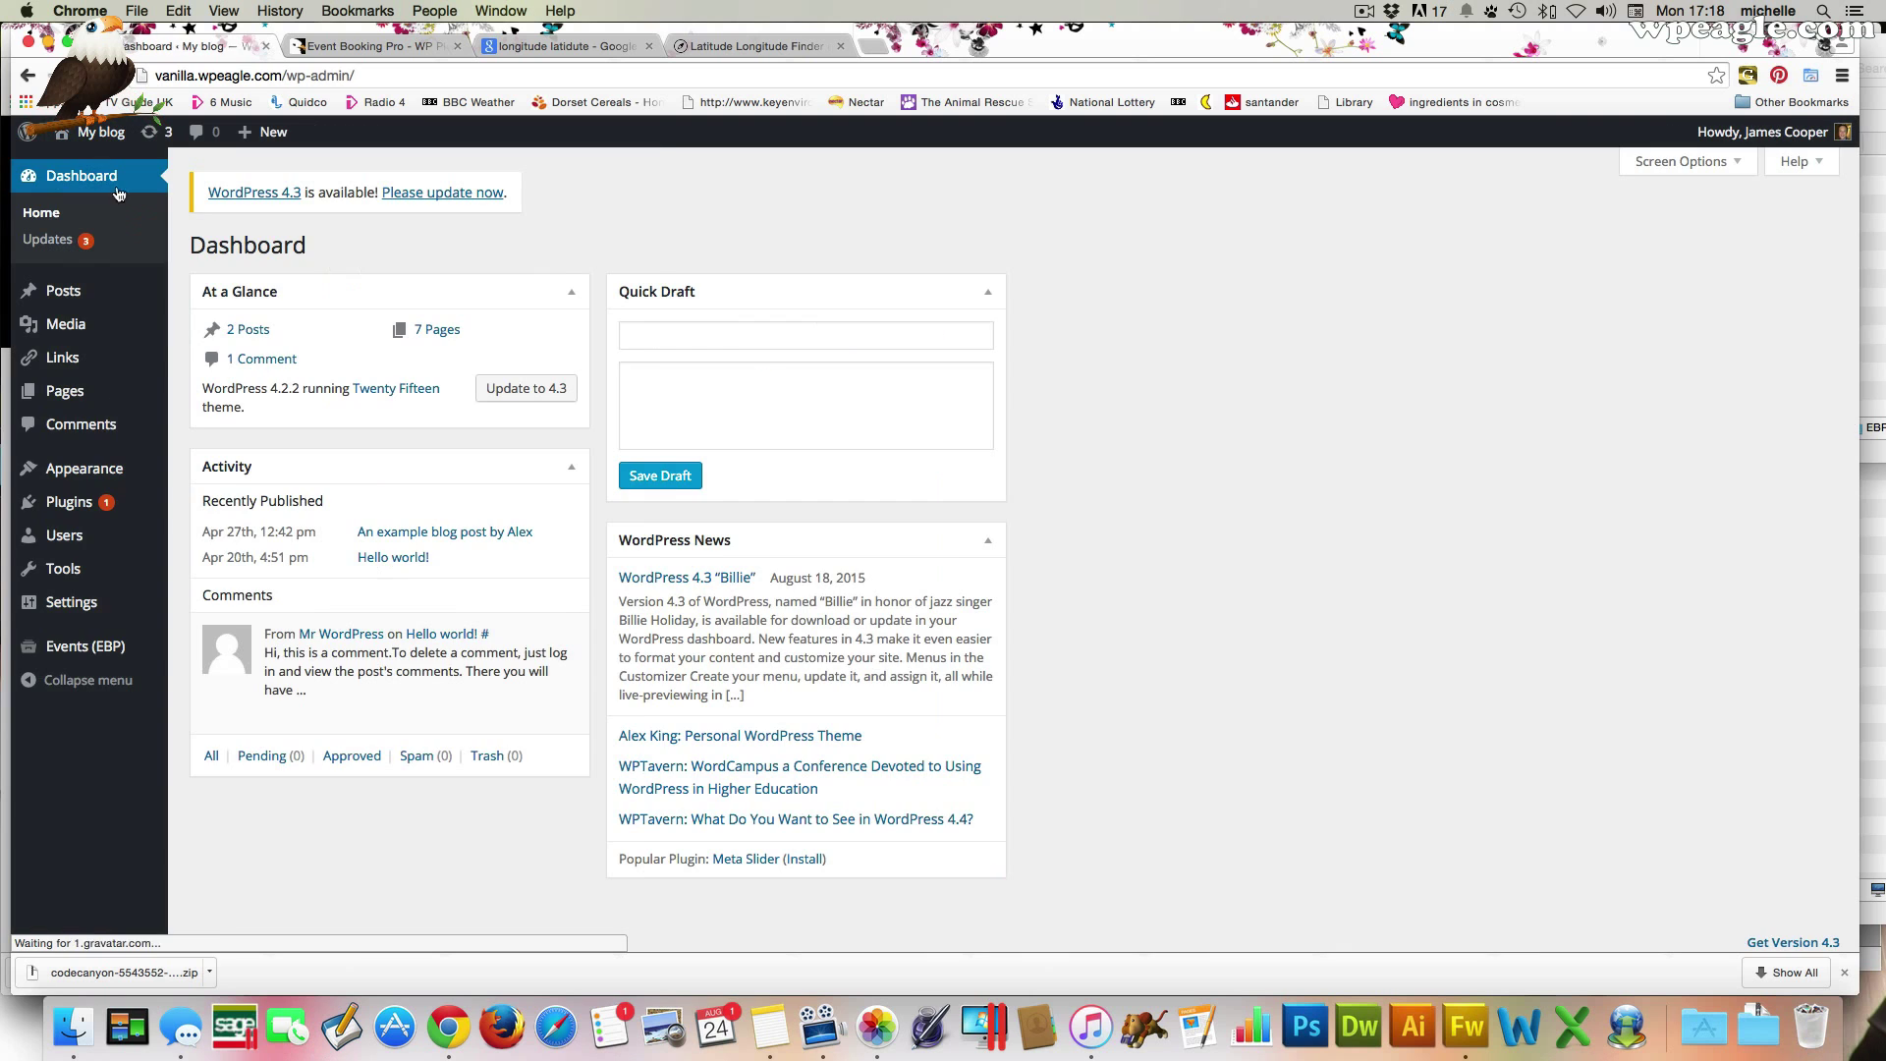
pyautogui.click(85, 634)
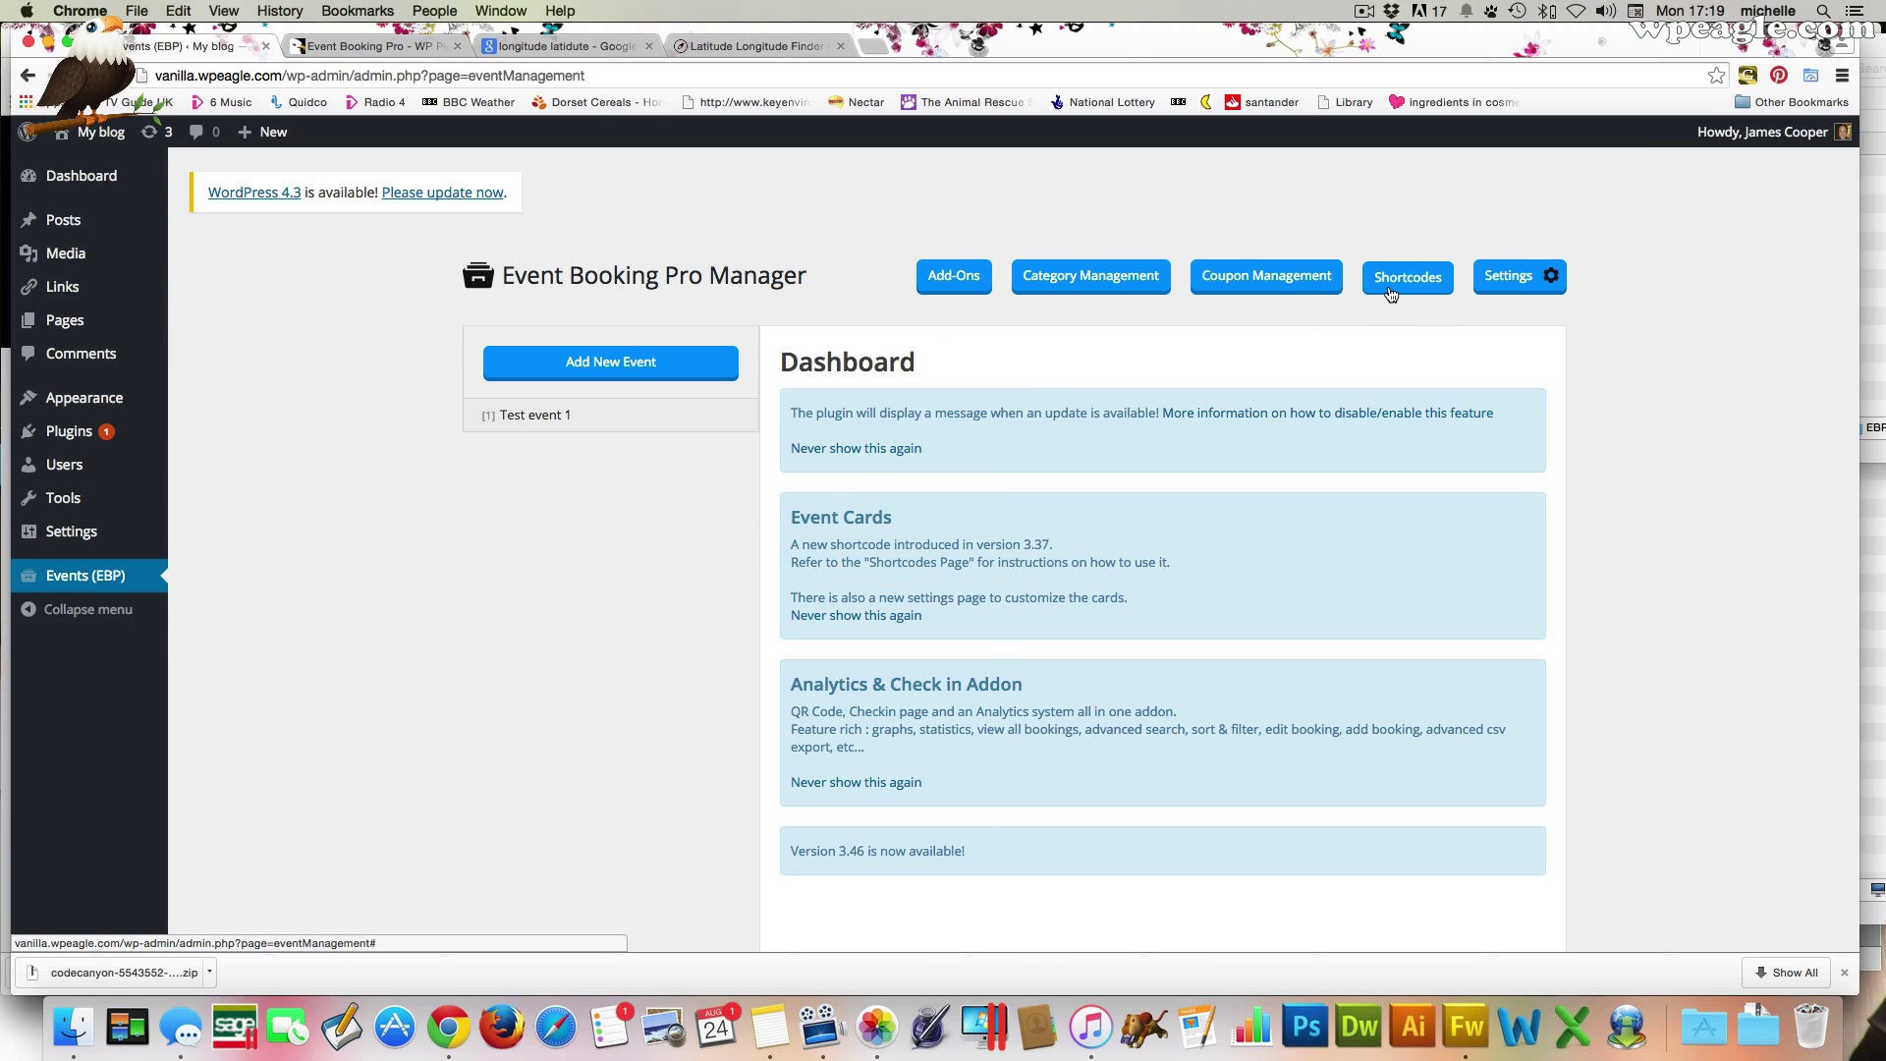
pyautogui.click(1509, 280)
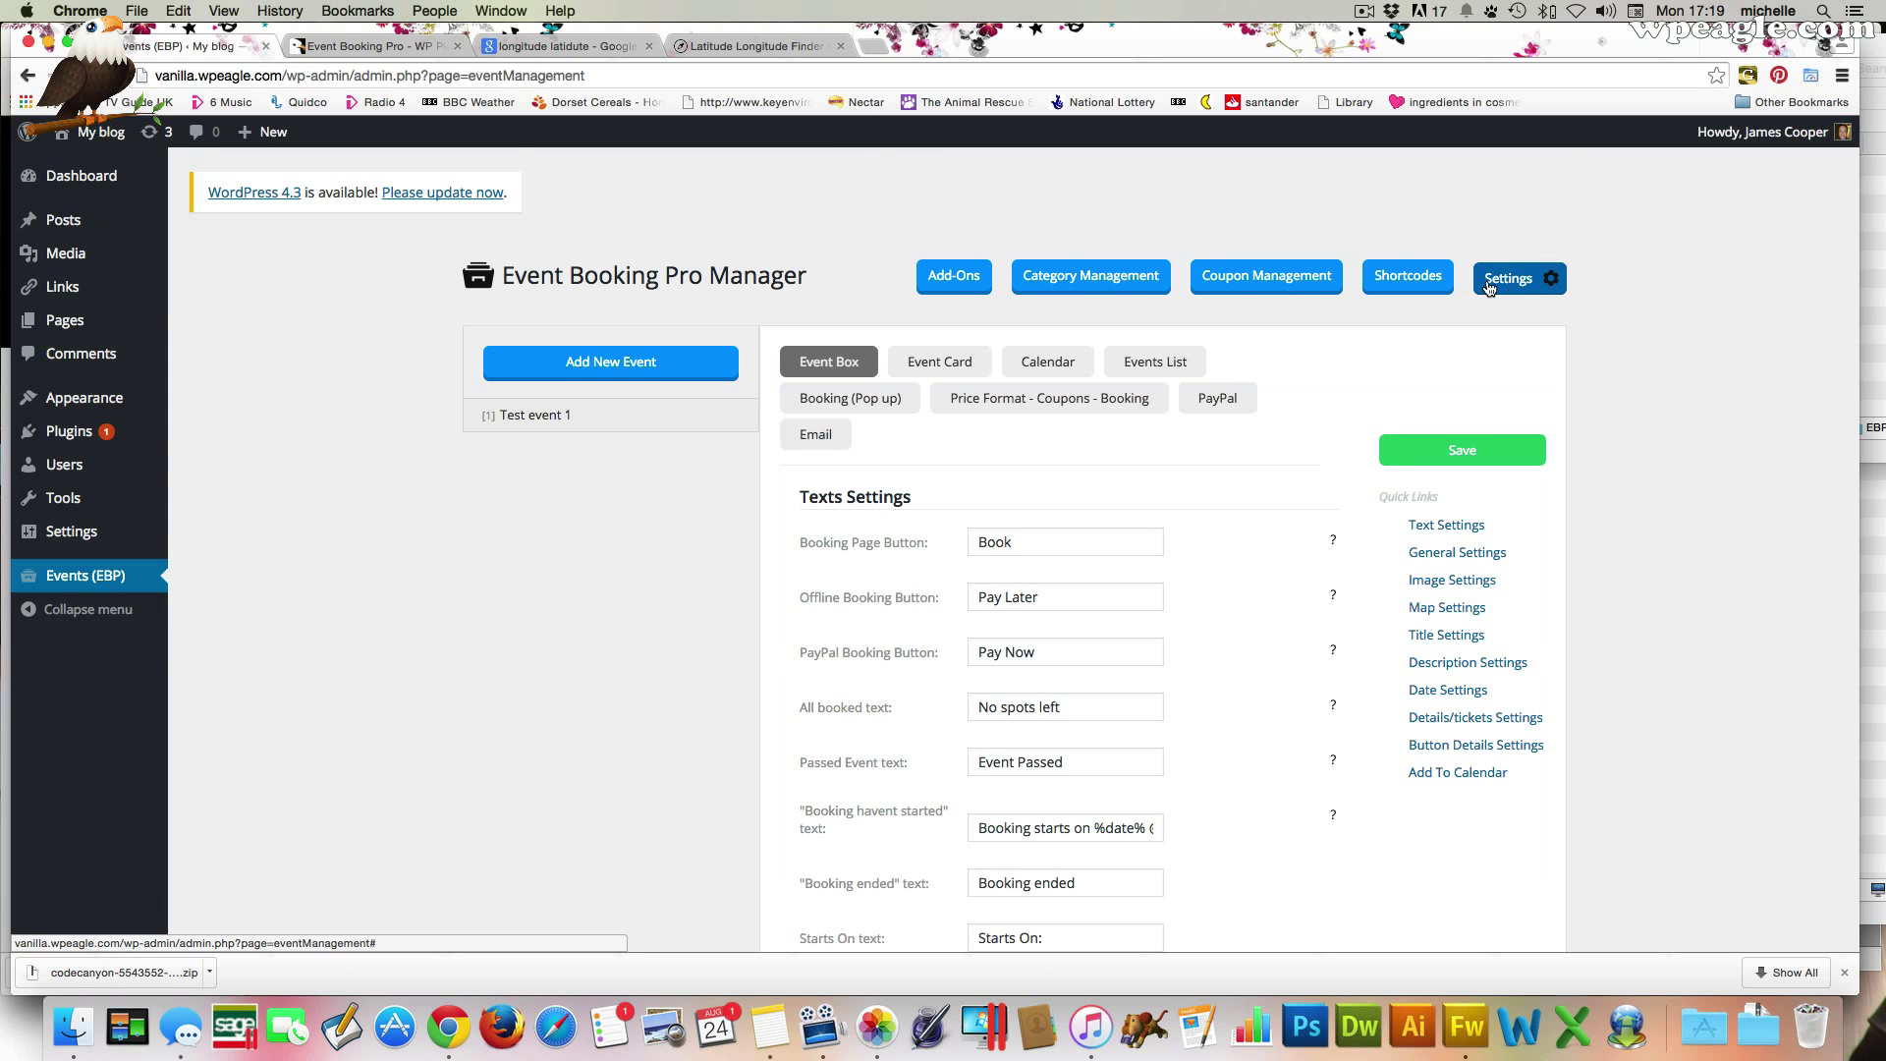
pyautogui.scroll(-2, 1229, 446)
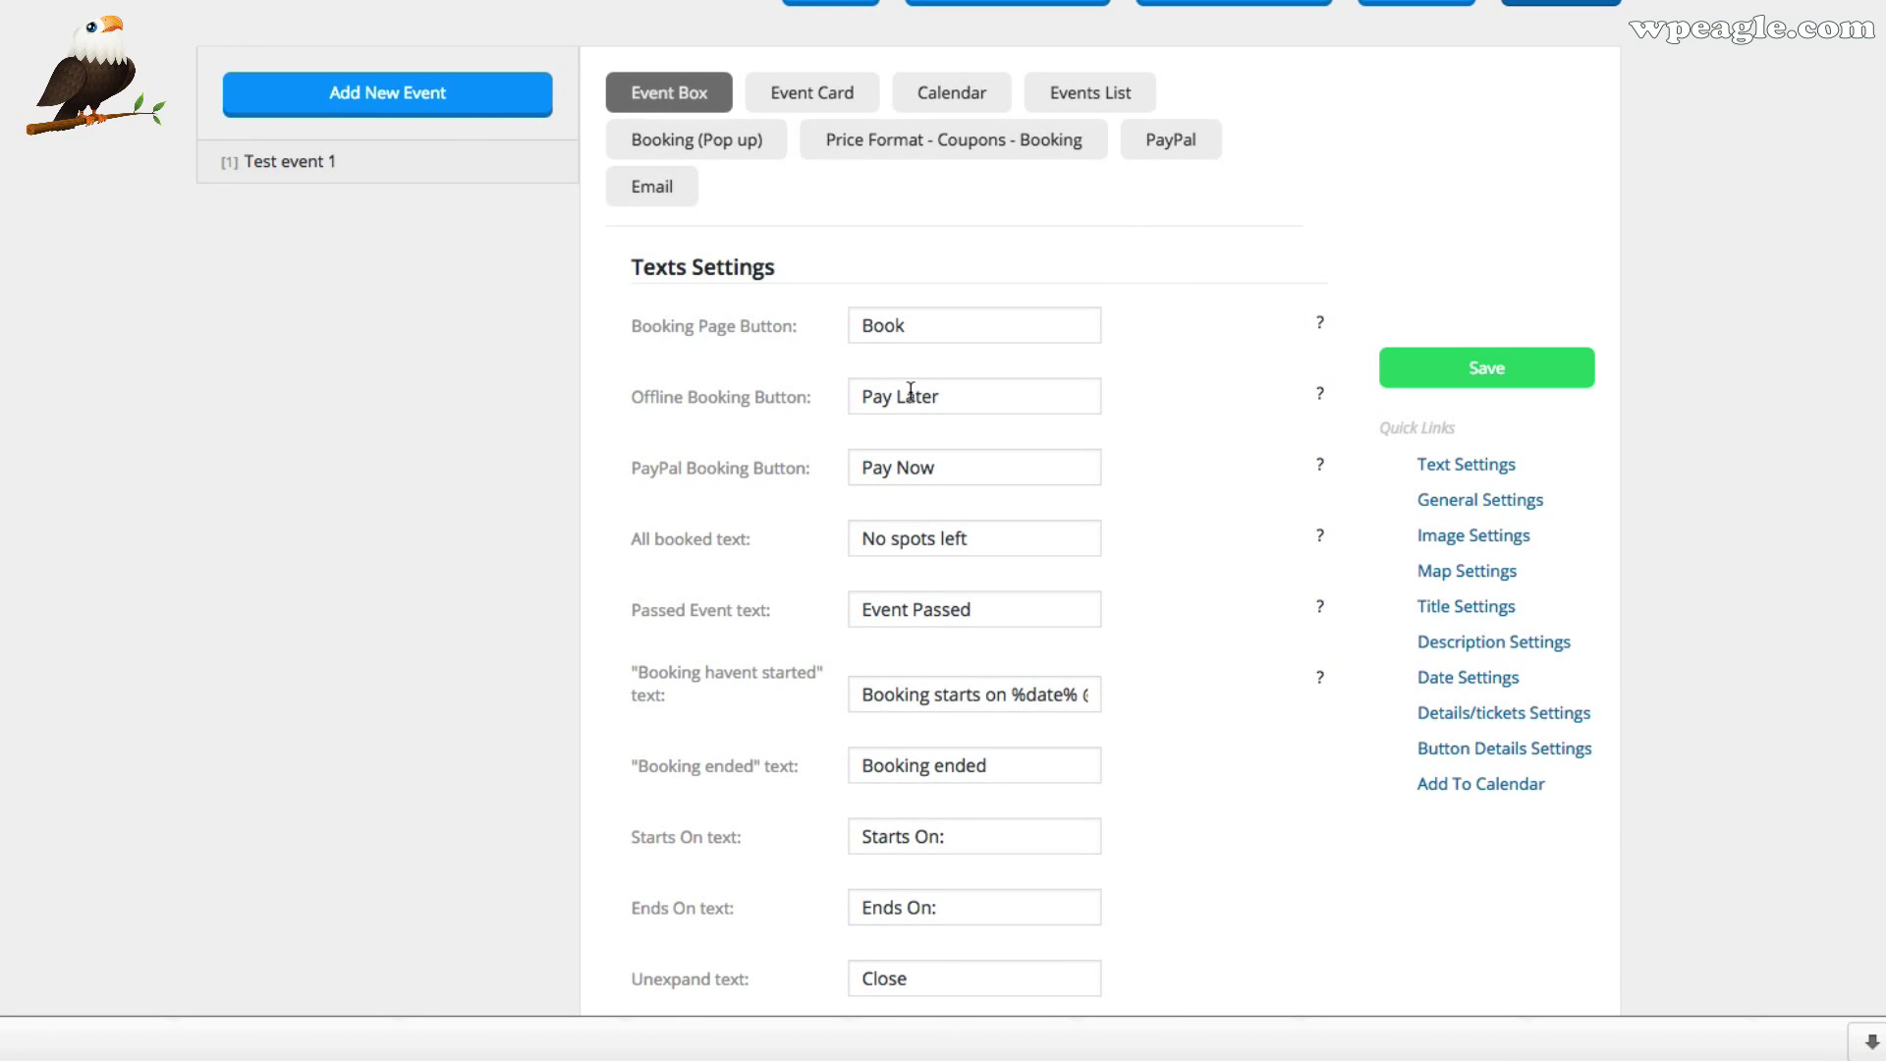
pyautogui.scroll(-2, 892, 283)
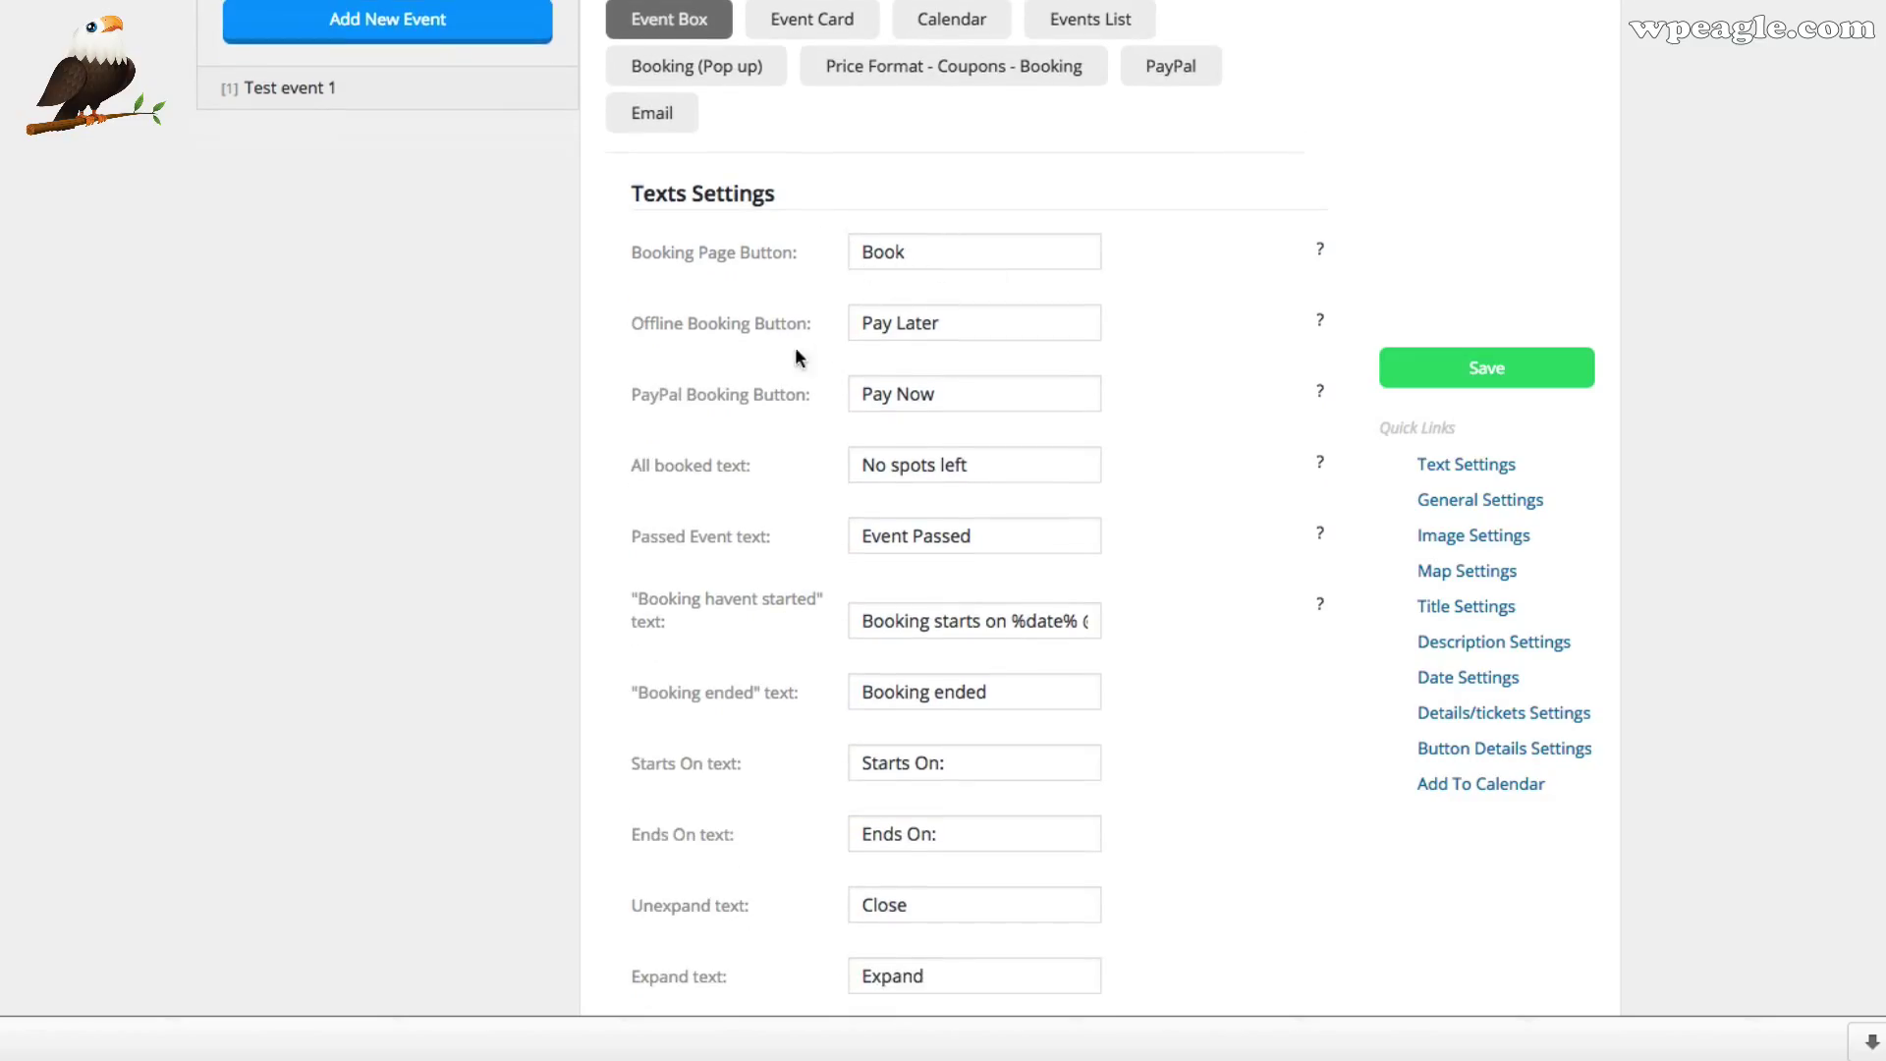
pyautogui.scroll(-5, 797, 355)
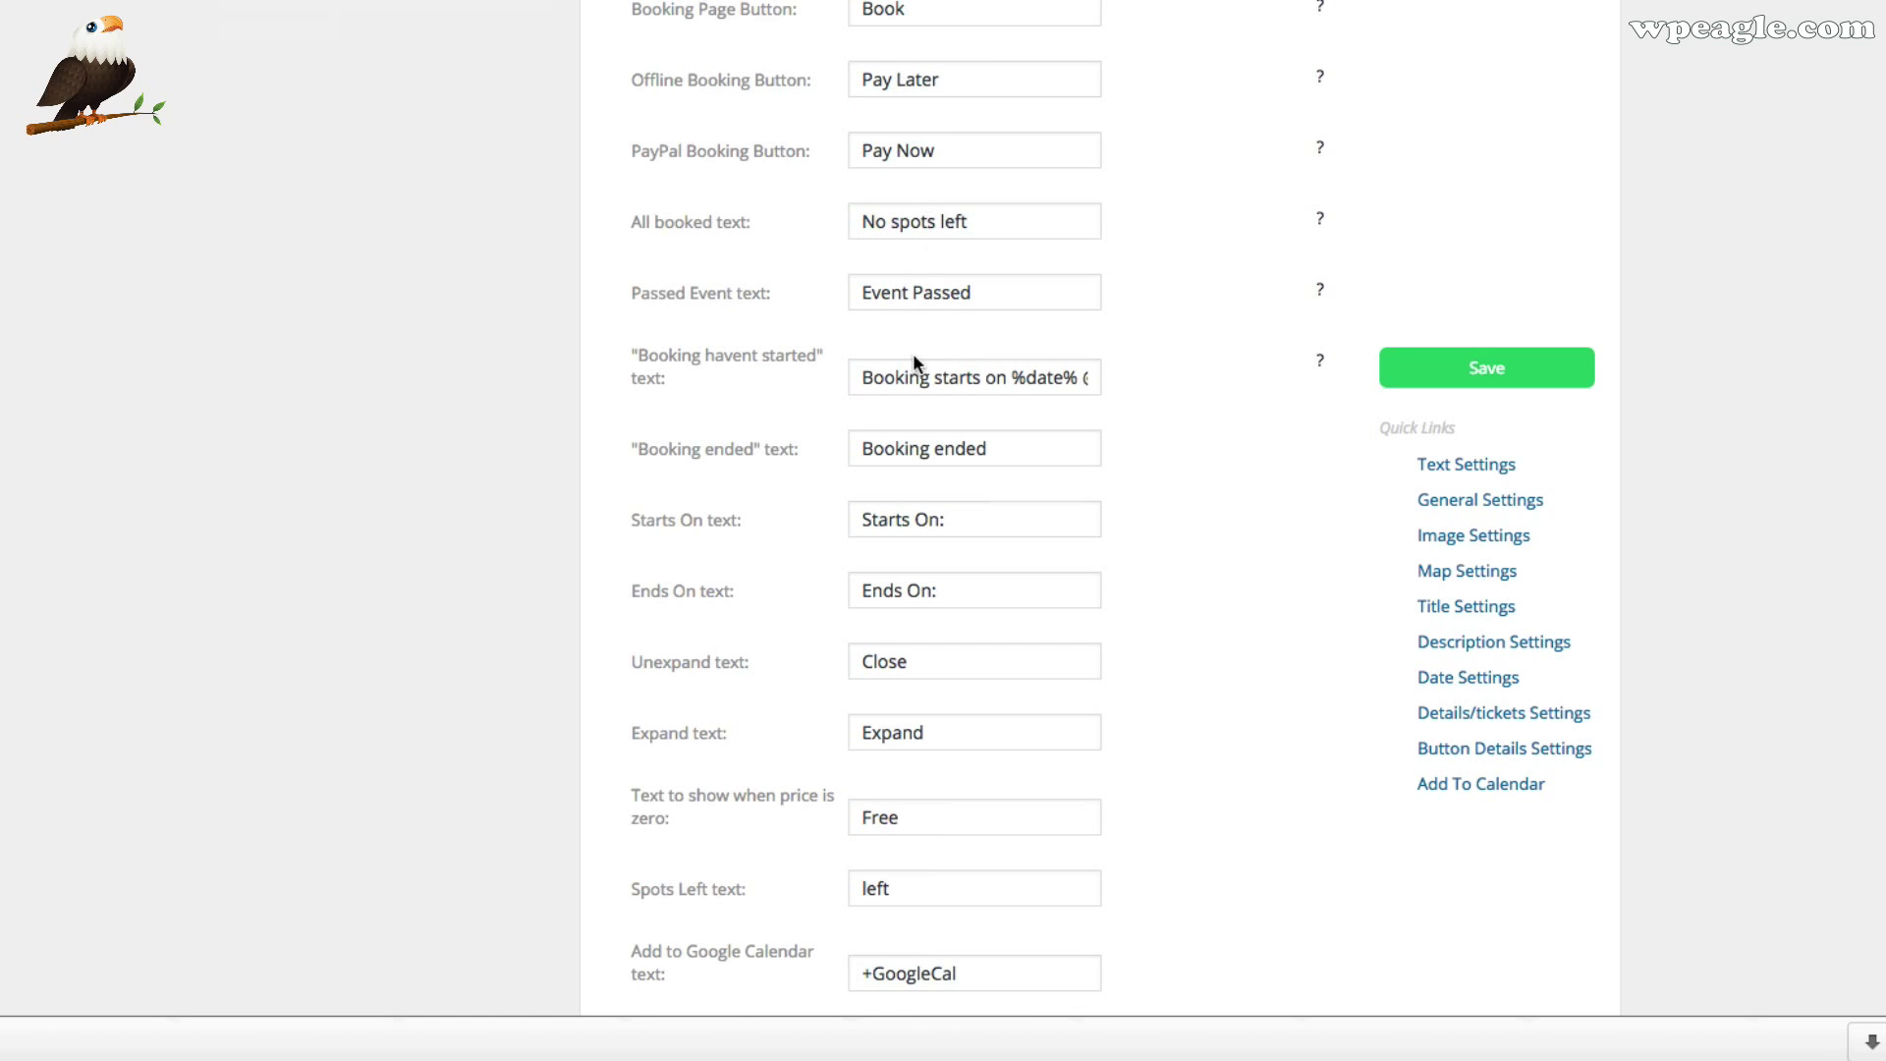
pyautogui.scroll(-3, 919, 368)
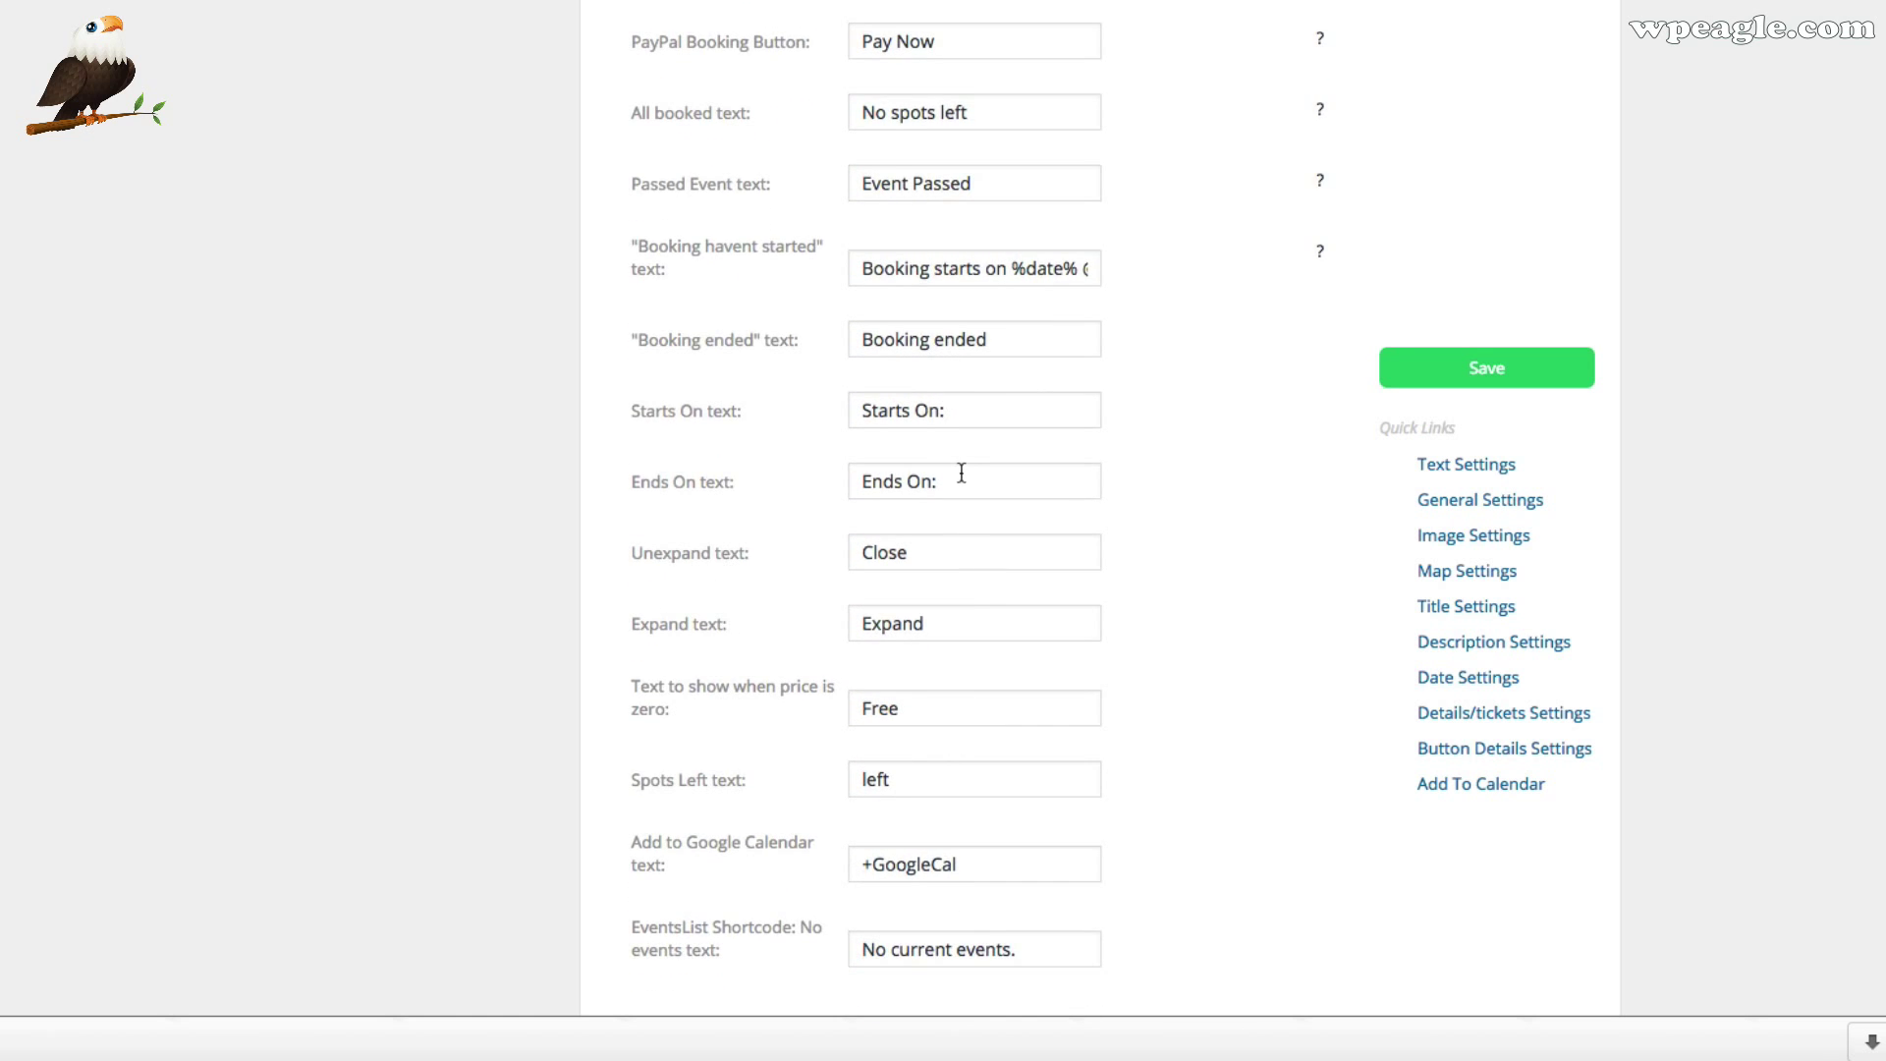
pyautogui.scroll(-5, 962, 473)
pyautogui.scroll(-8, 792, 487)
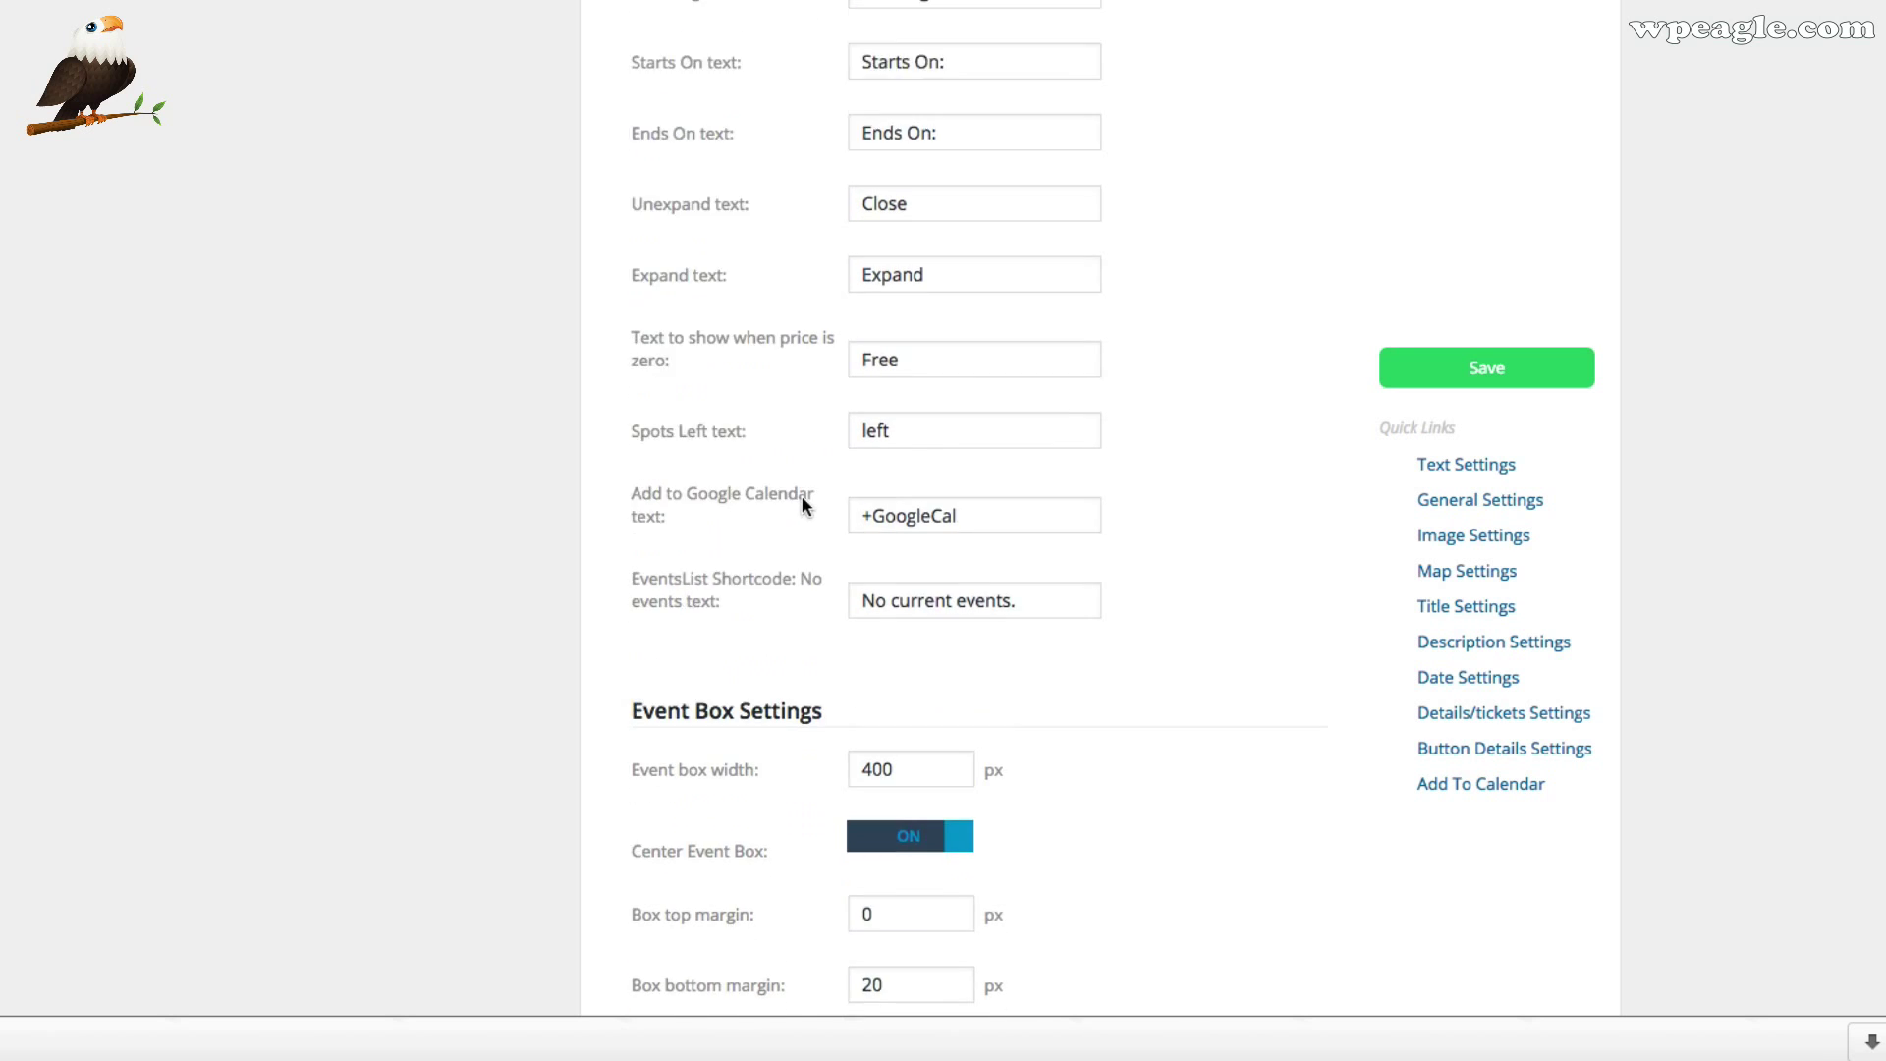
pyautogui.scroll(-3, 1047, 462)
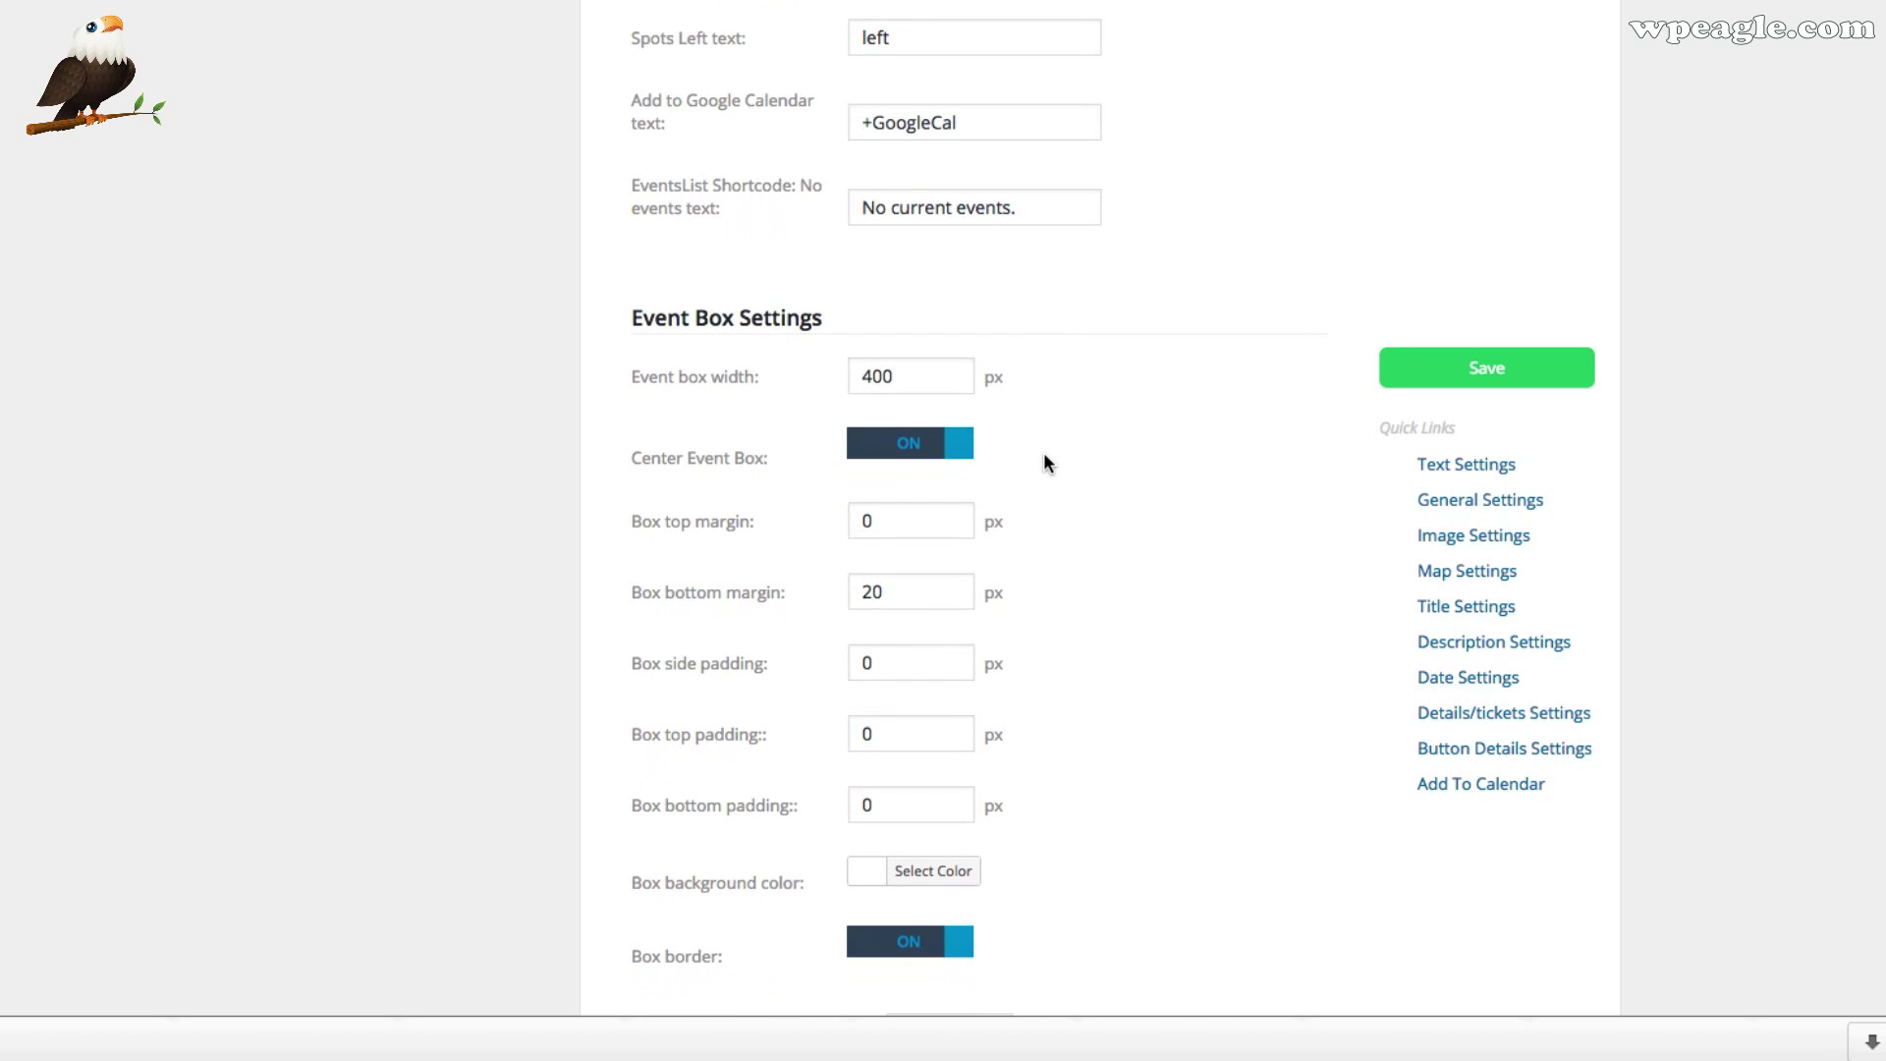
pyautogui.scroll(-2, 1043, 462)
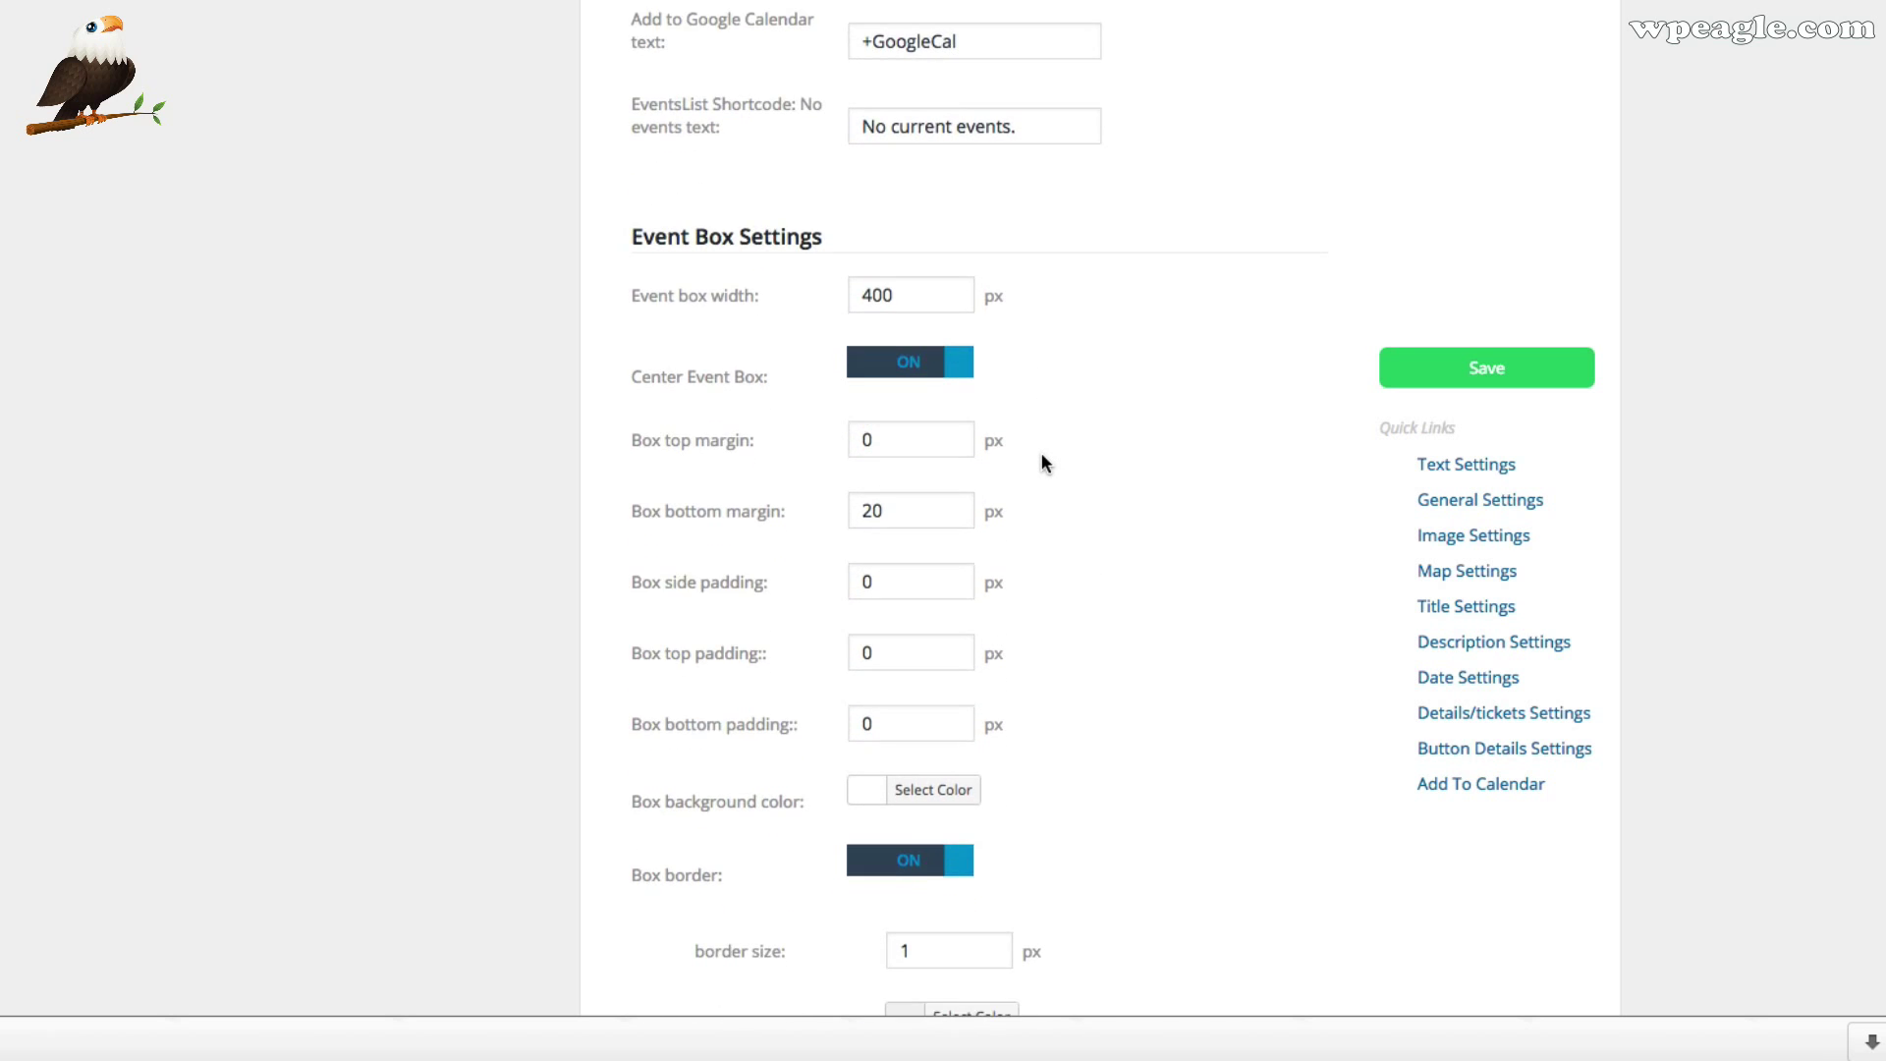
pyautogui.scroll(-1, 1042, 451)
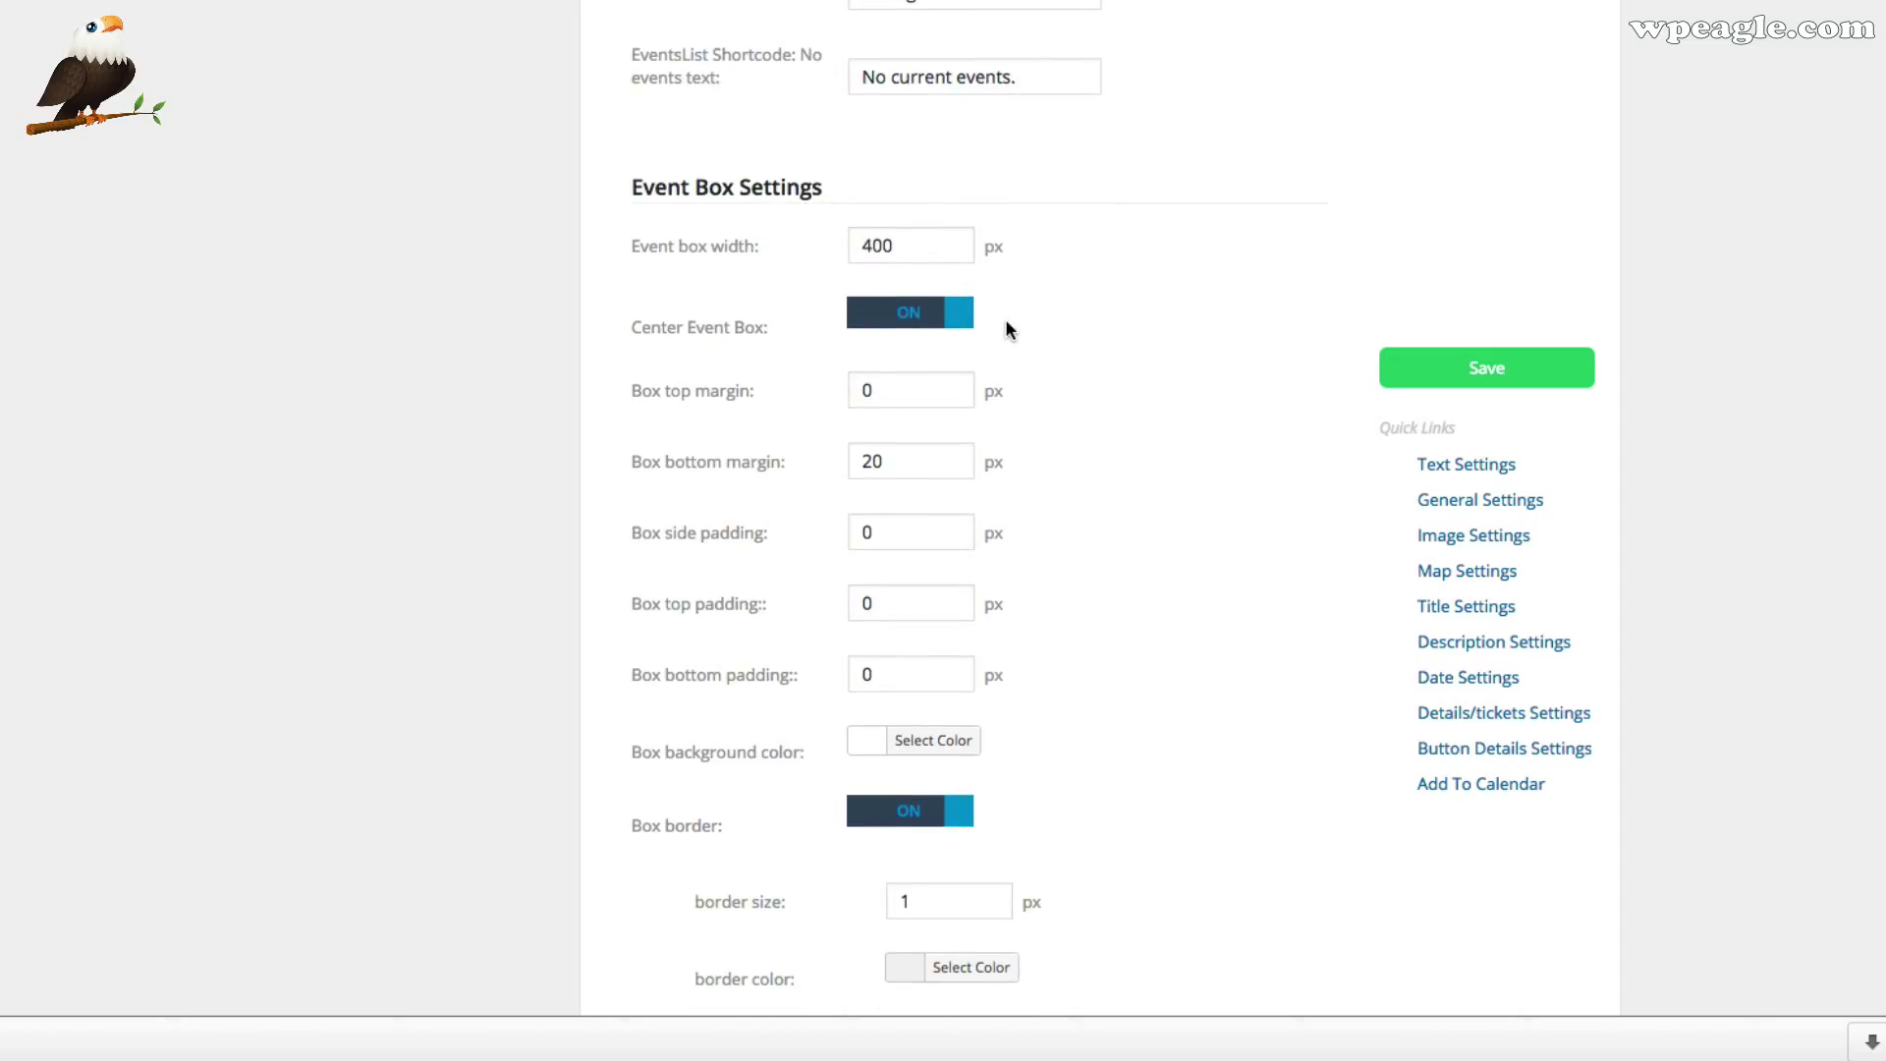
pyautogui.scroll(-3, 1007, 330)
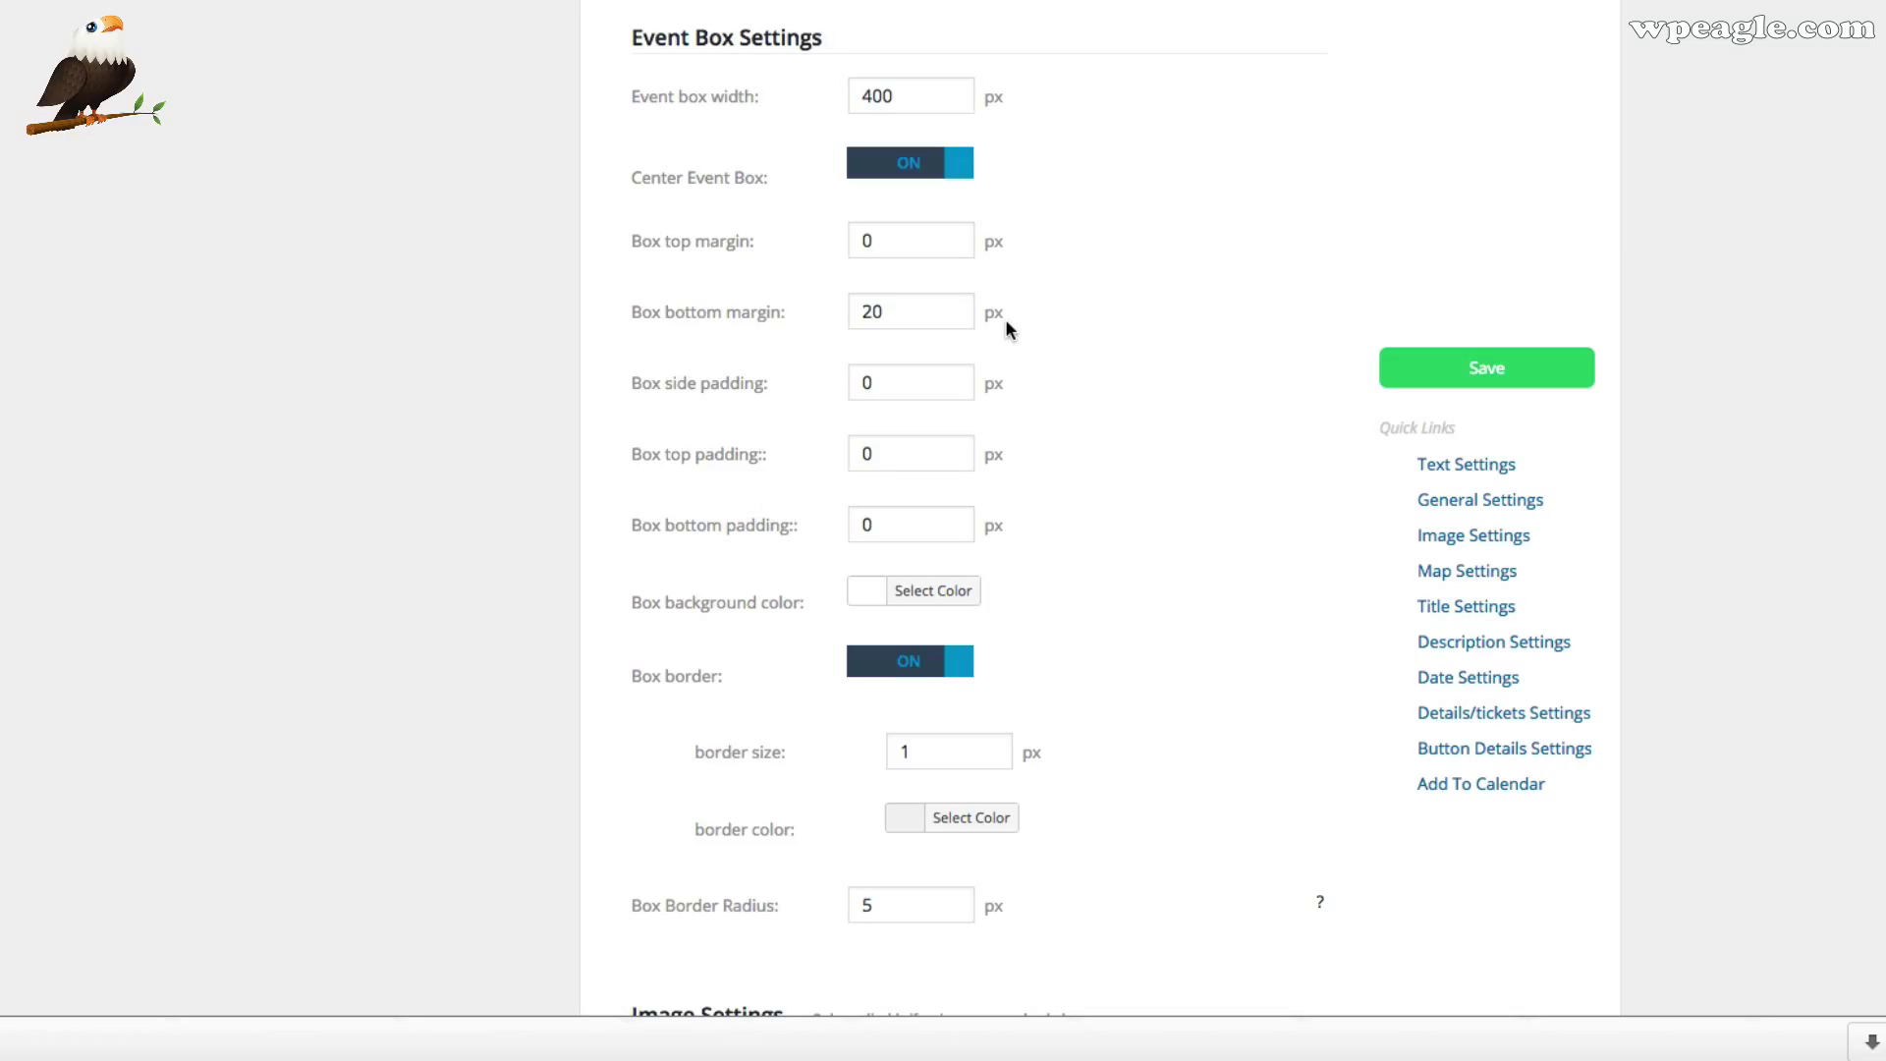
pyautogui.scroll(-2, 910, 301)
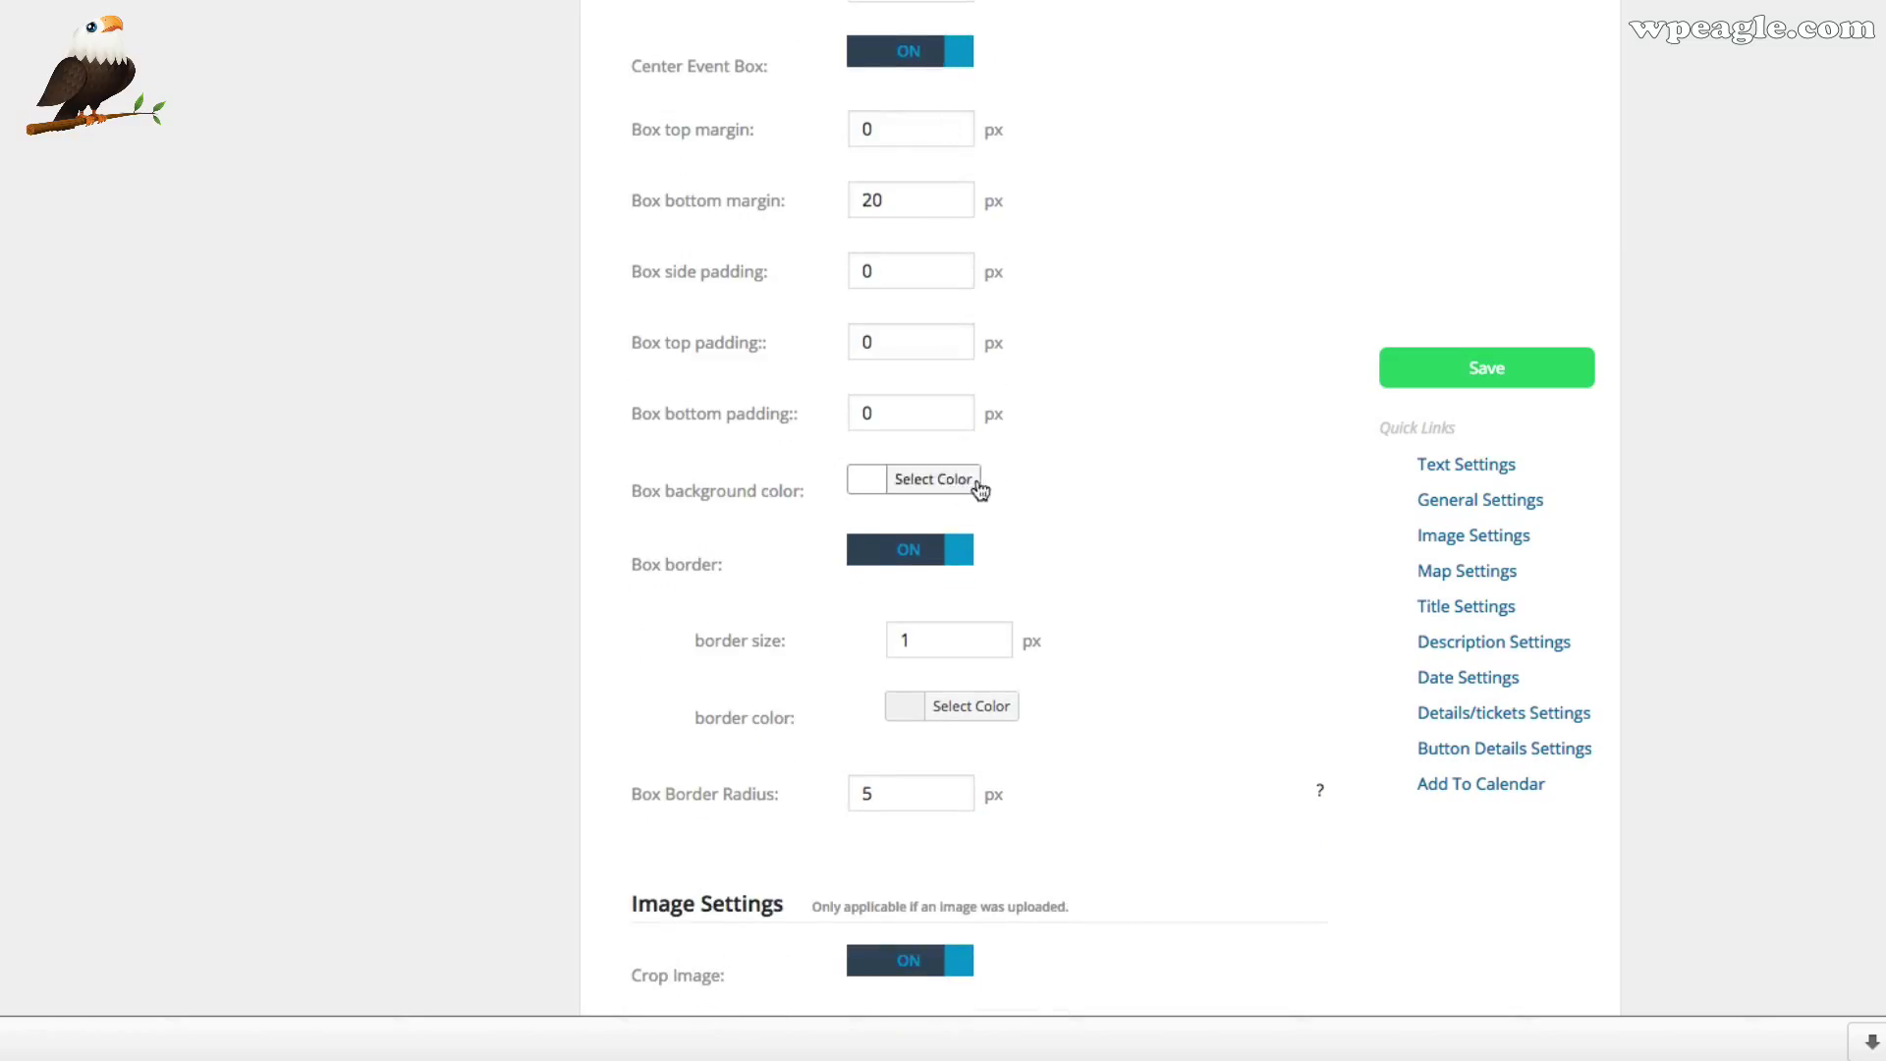
pyautogui.scroll(-1, 1044, 488)
pyautogui.scroll(-8, 1045, 489)
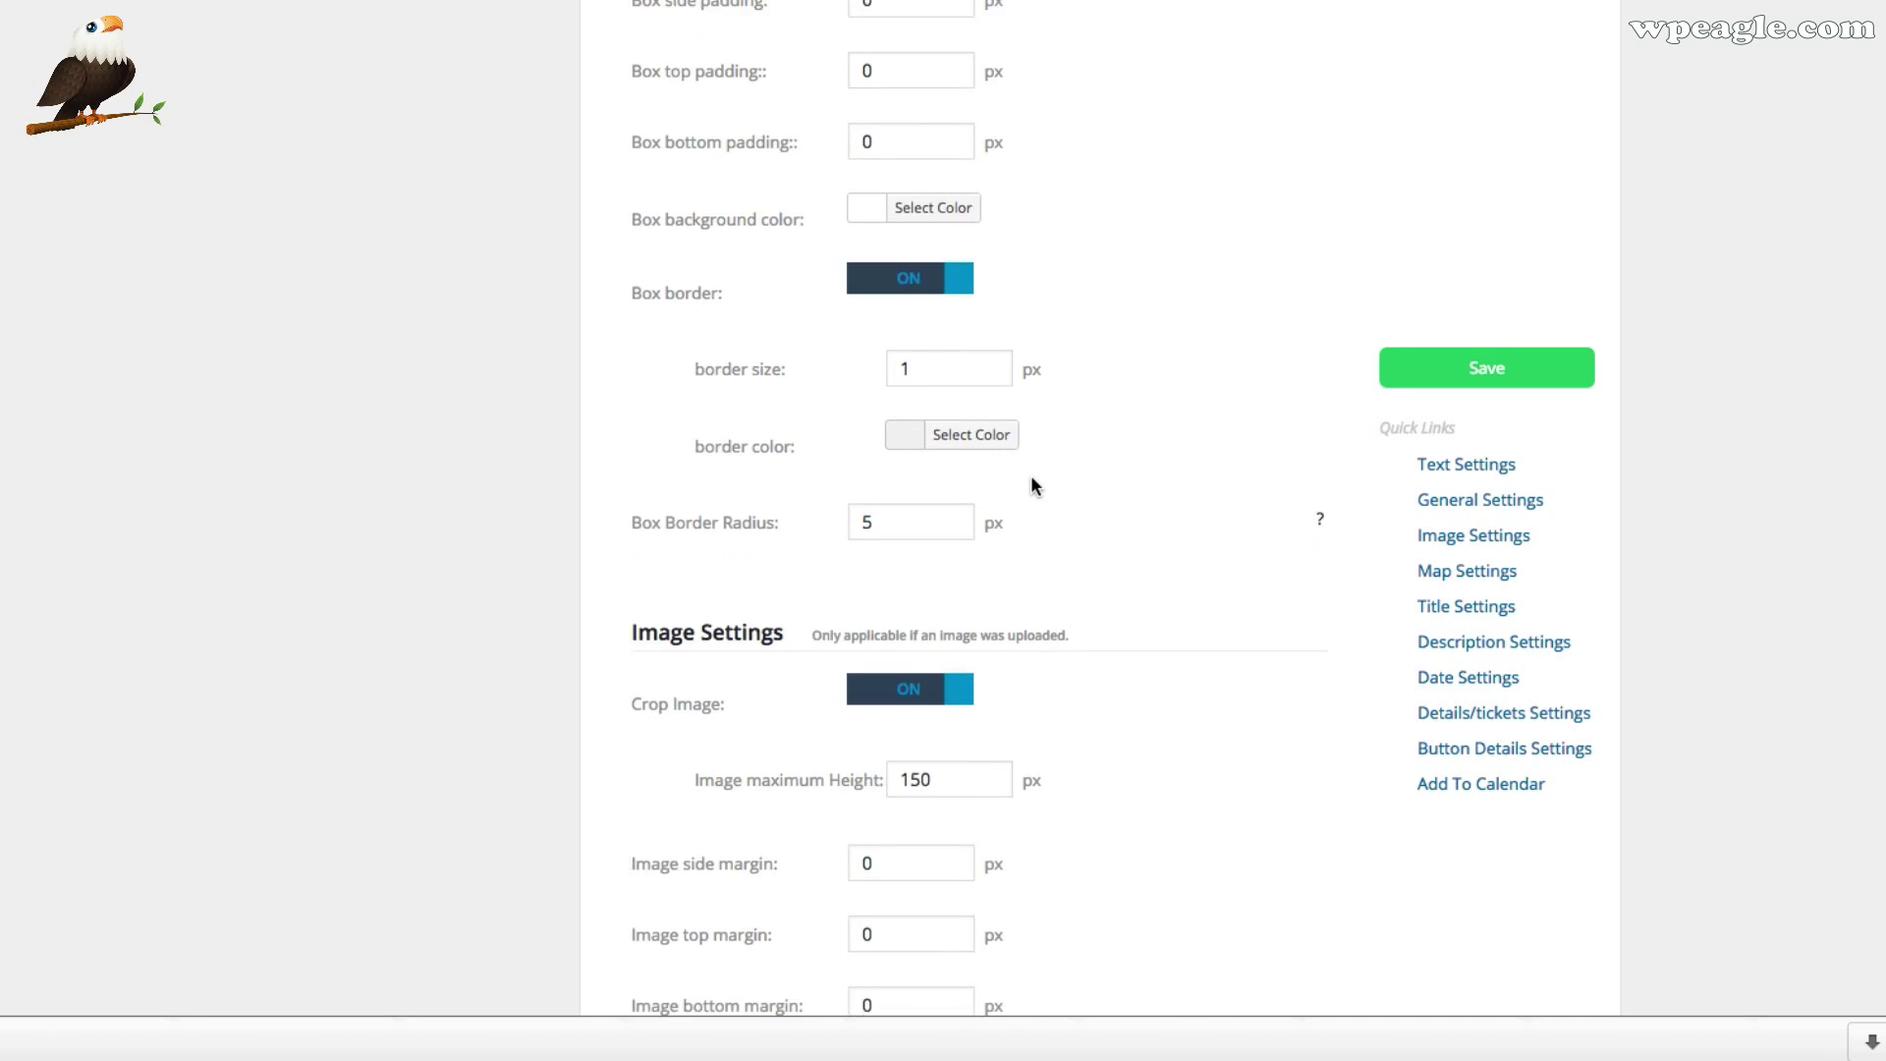
pyautogui.scroll(-1, 929, 472)
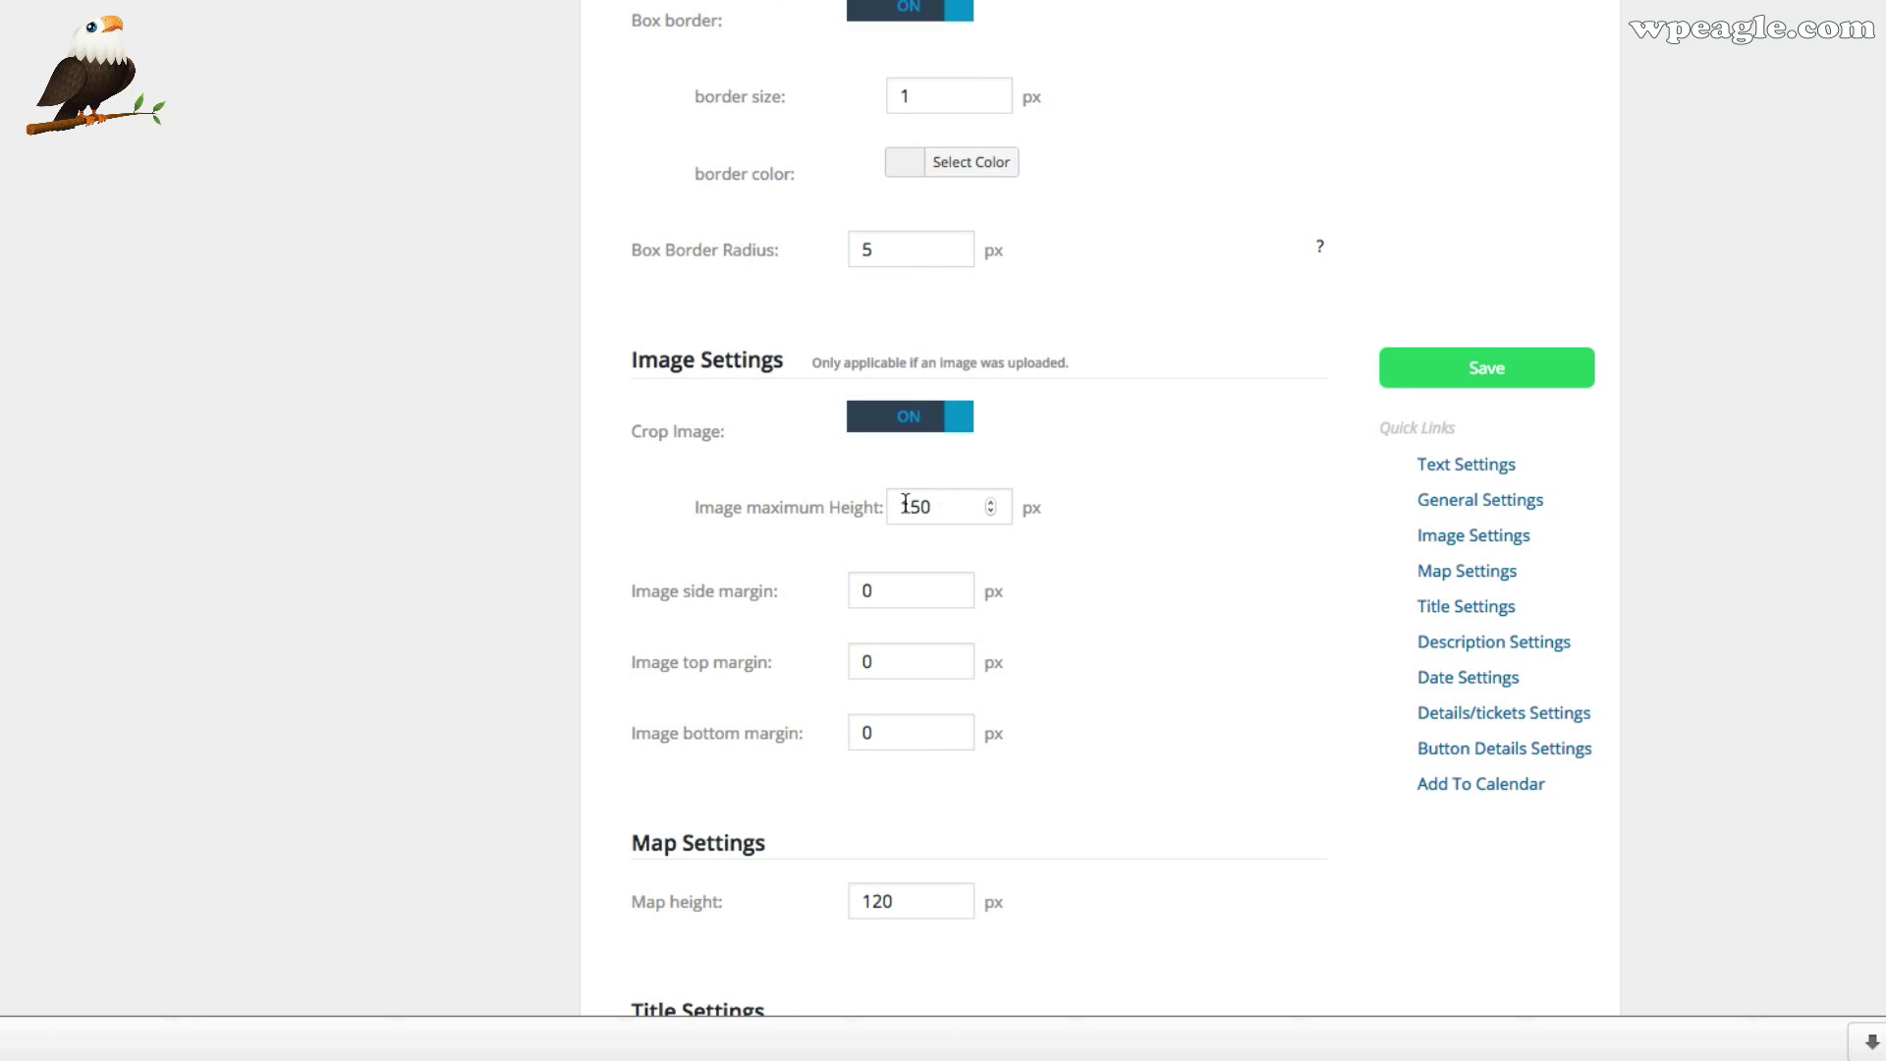
pyautogui.scroll(-2, 1030, 489)
pyautogui.scroll(-2, 1029, 487)
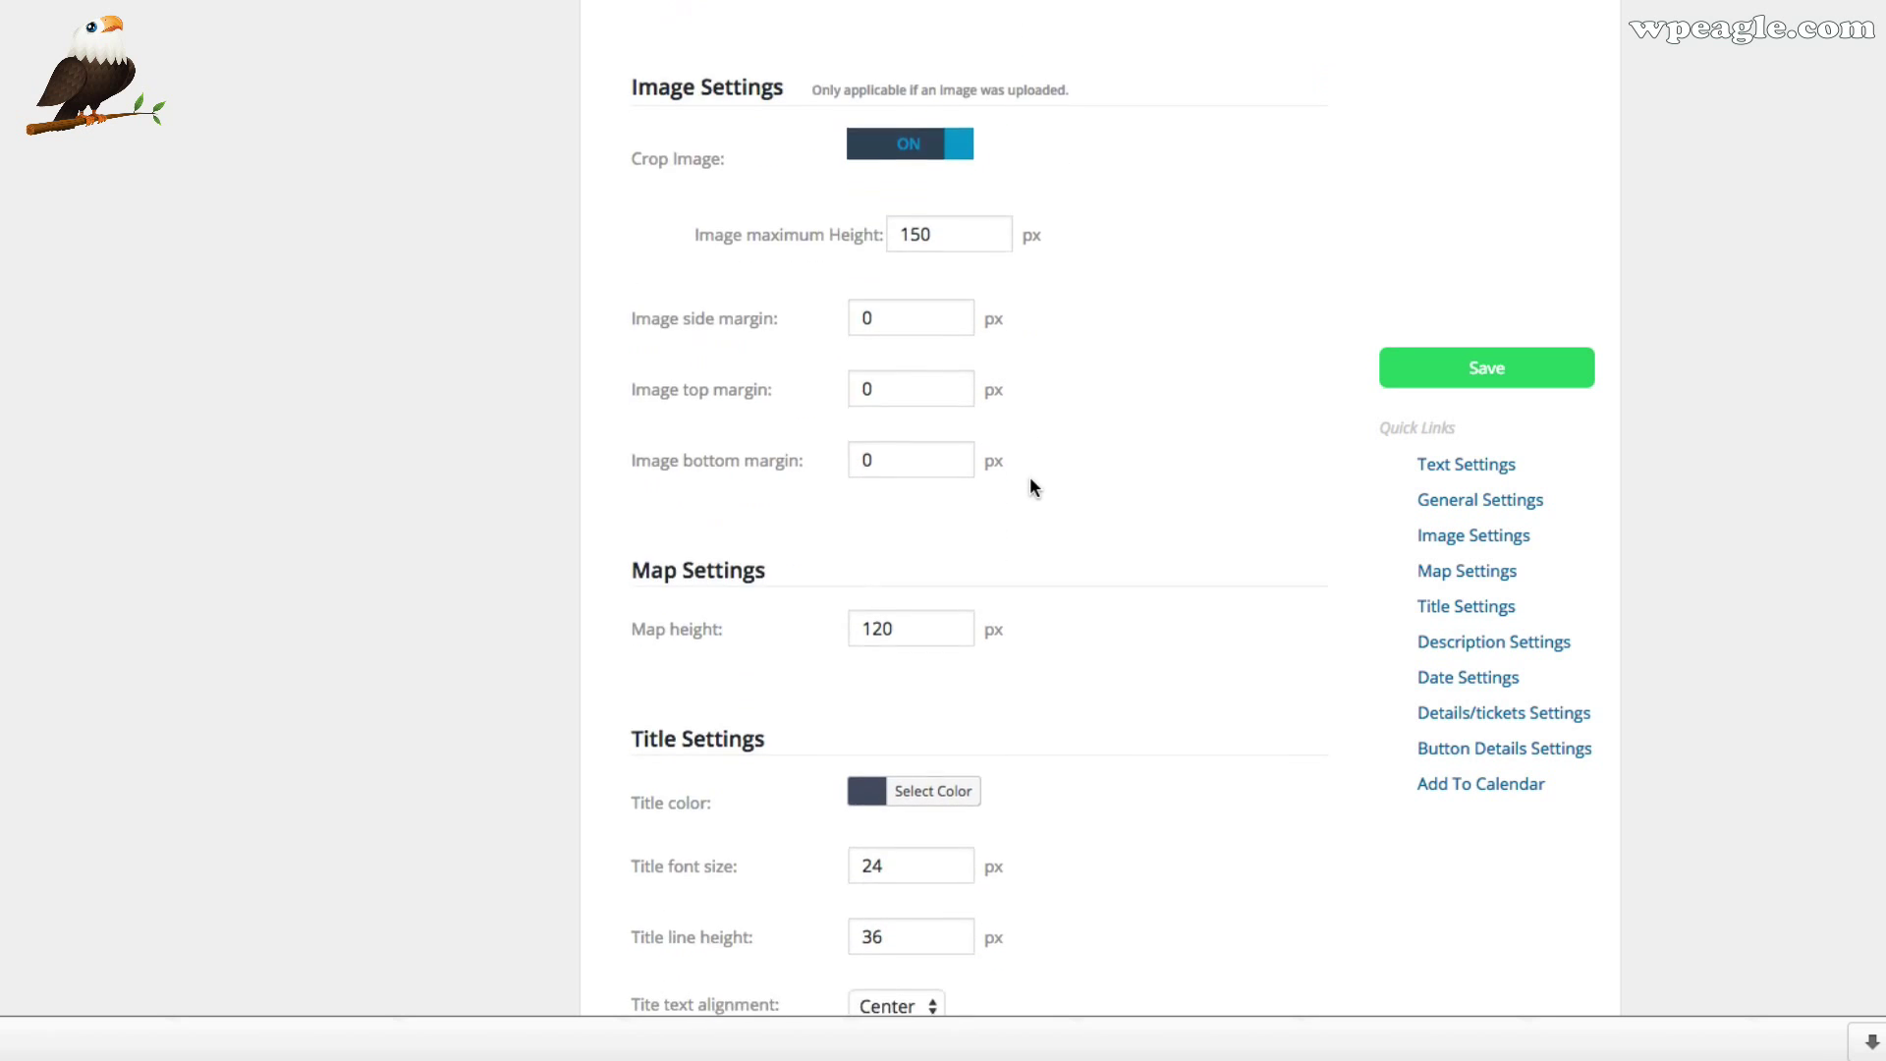
pyautogui.scroll(-7, 953, 587)
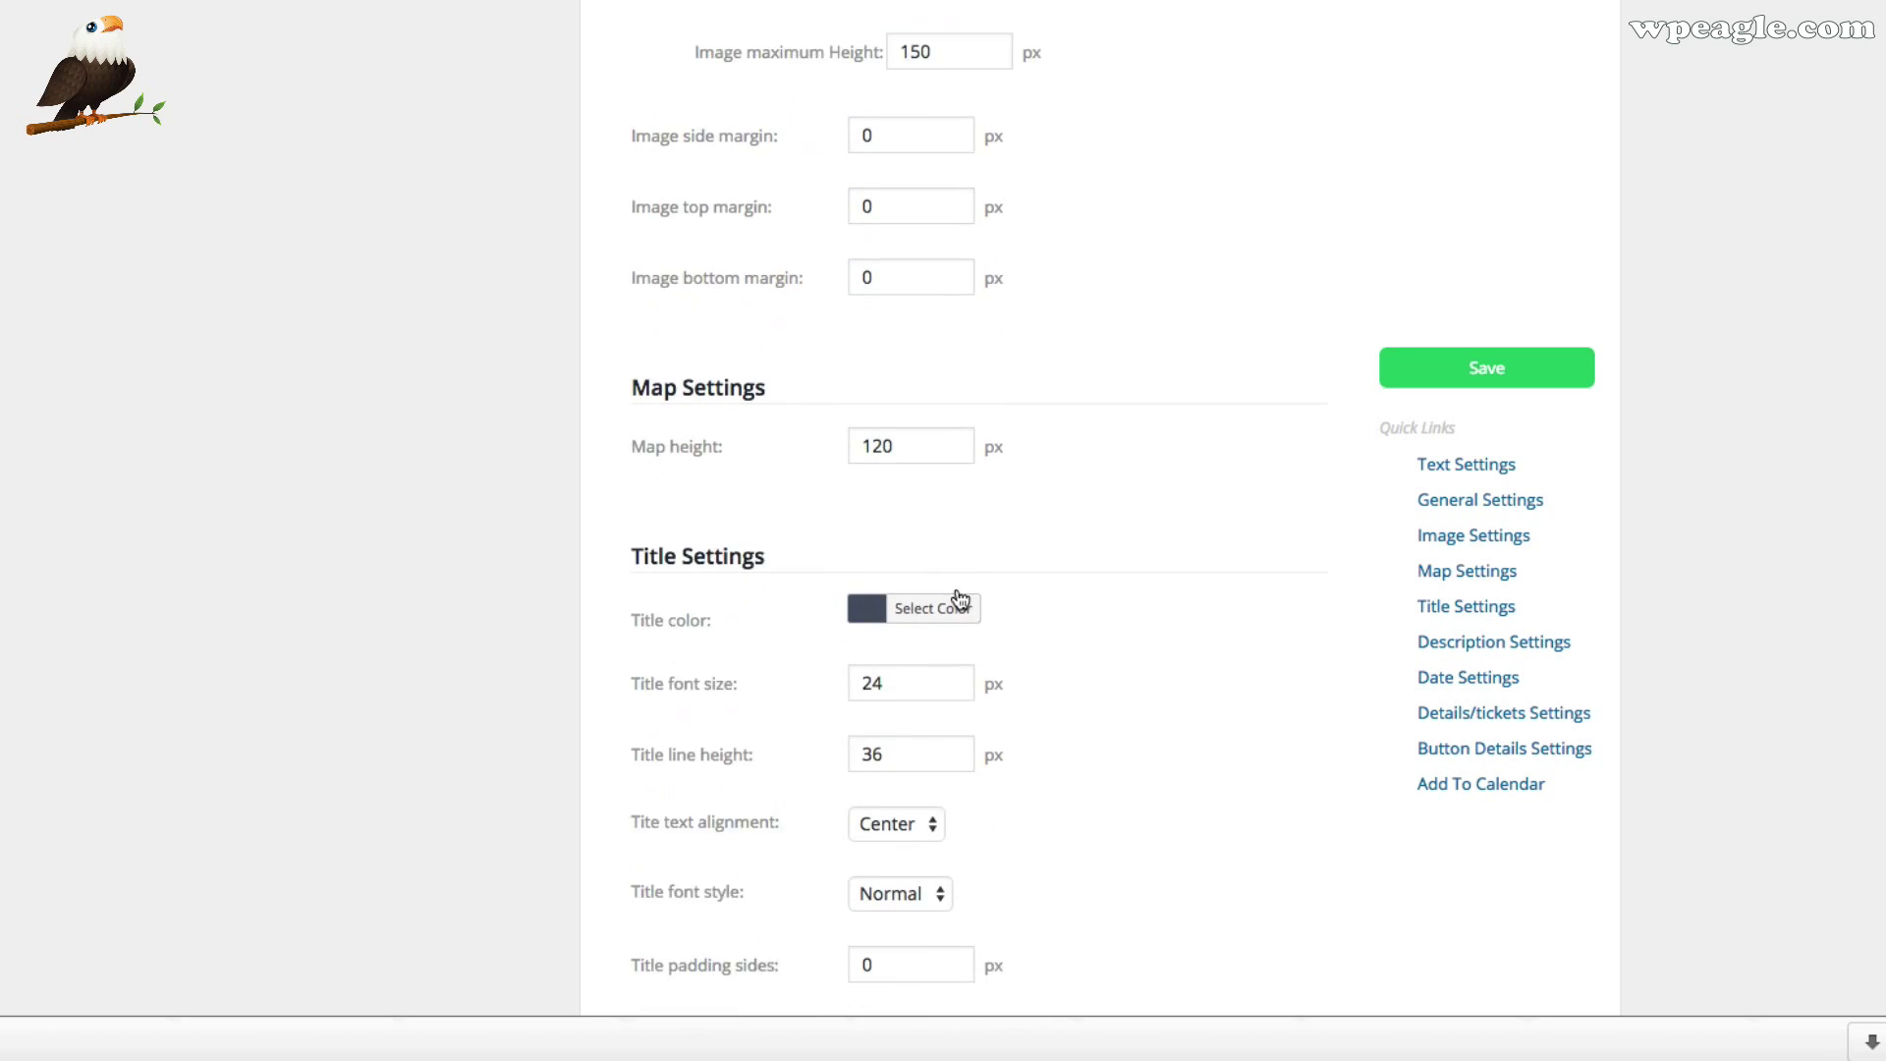
pyautogui.scroll(-1, 894, 530)
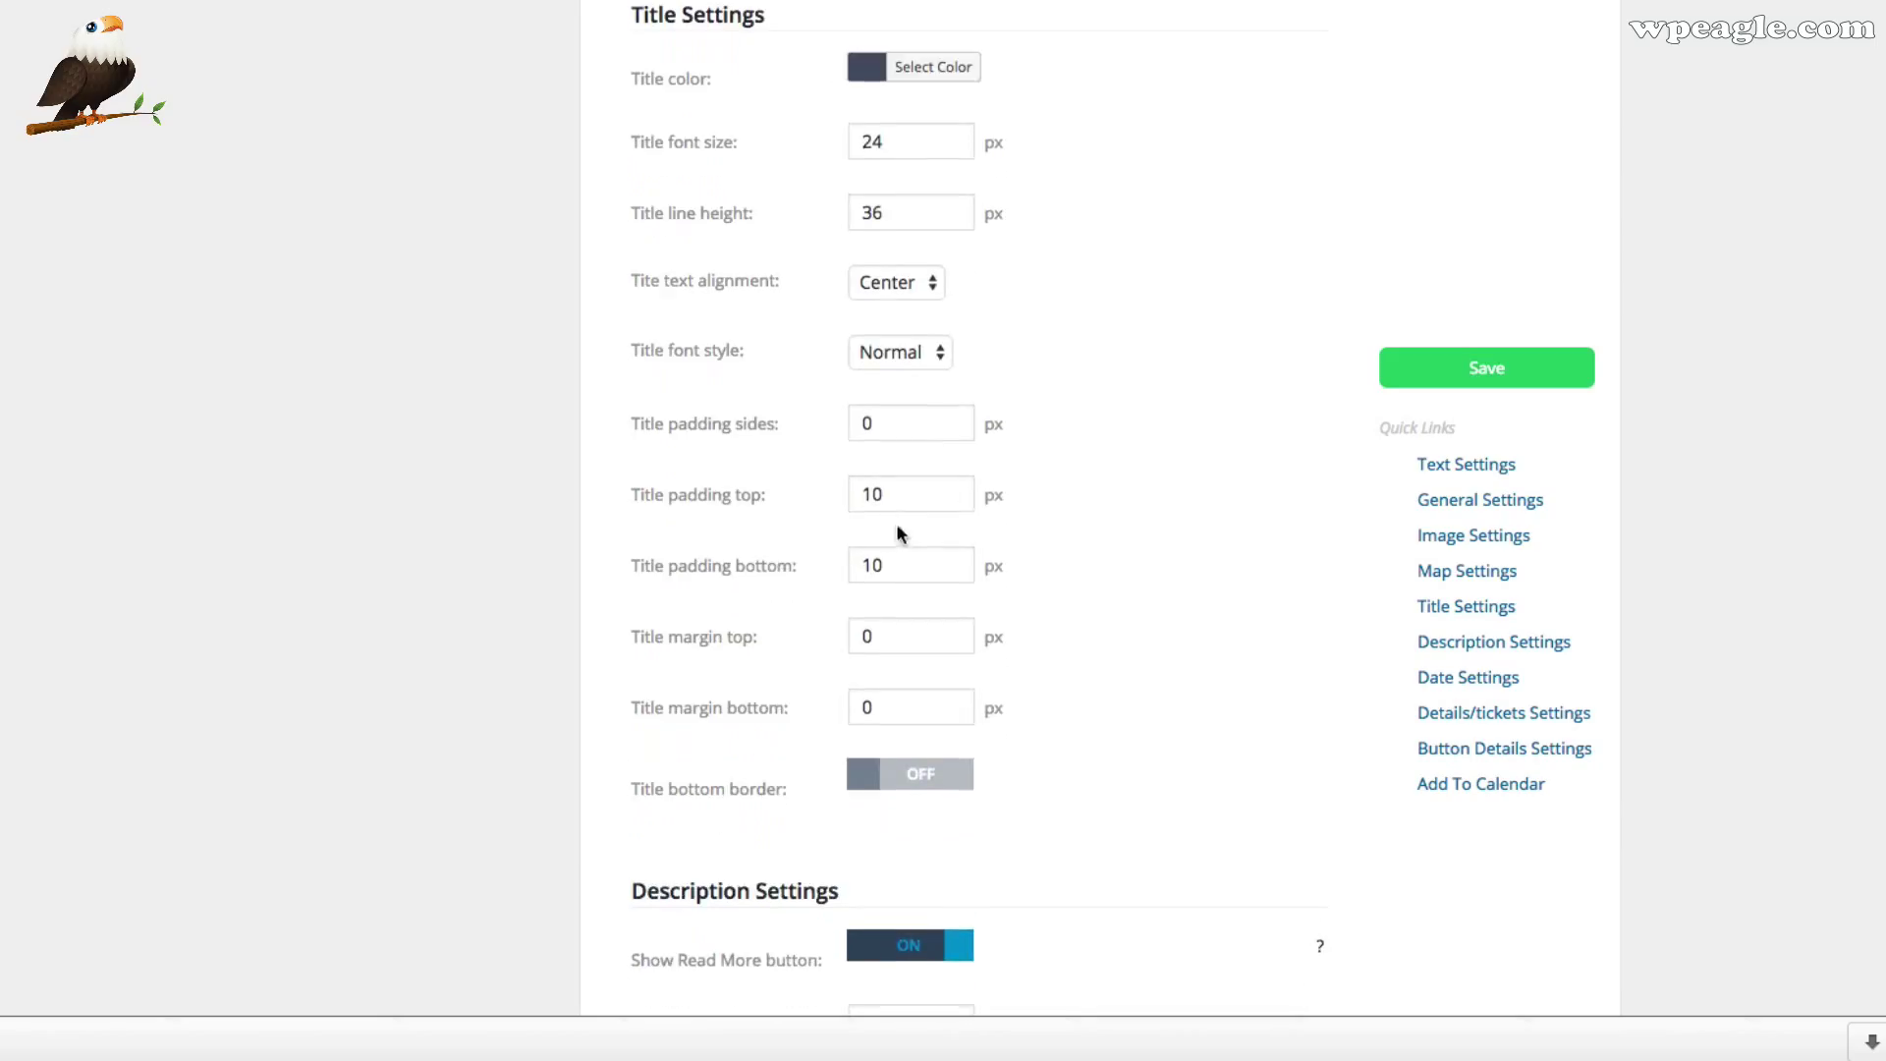
# Set the event box title colour to purple #847cb2
pyautogui.click(946, 80)
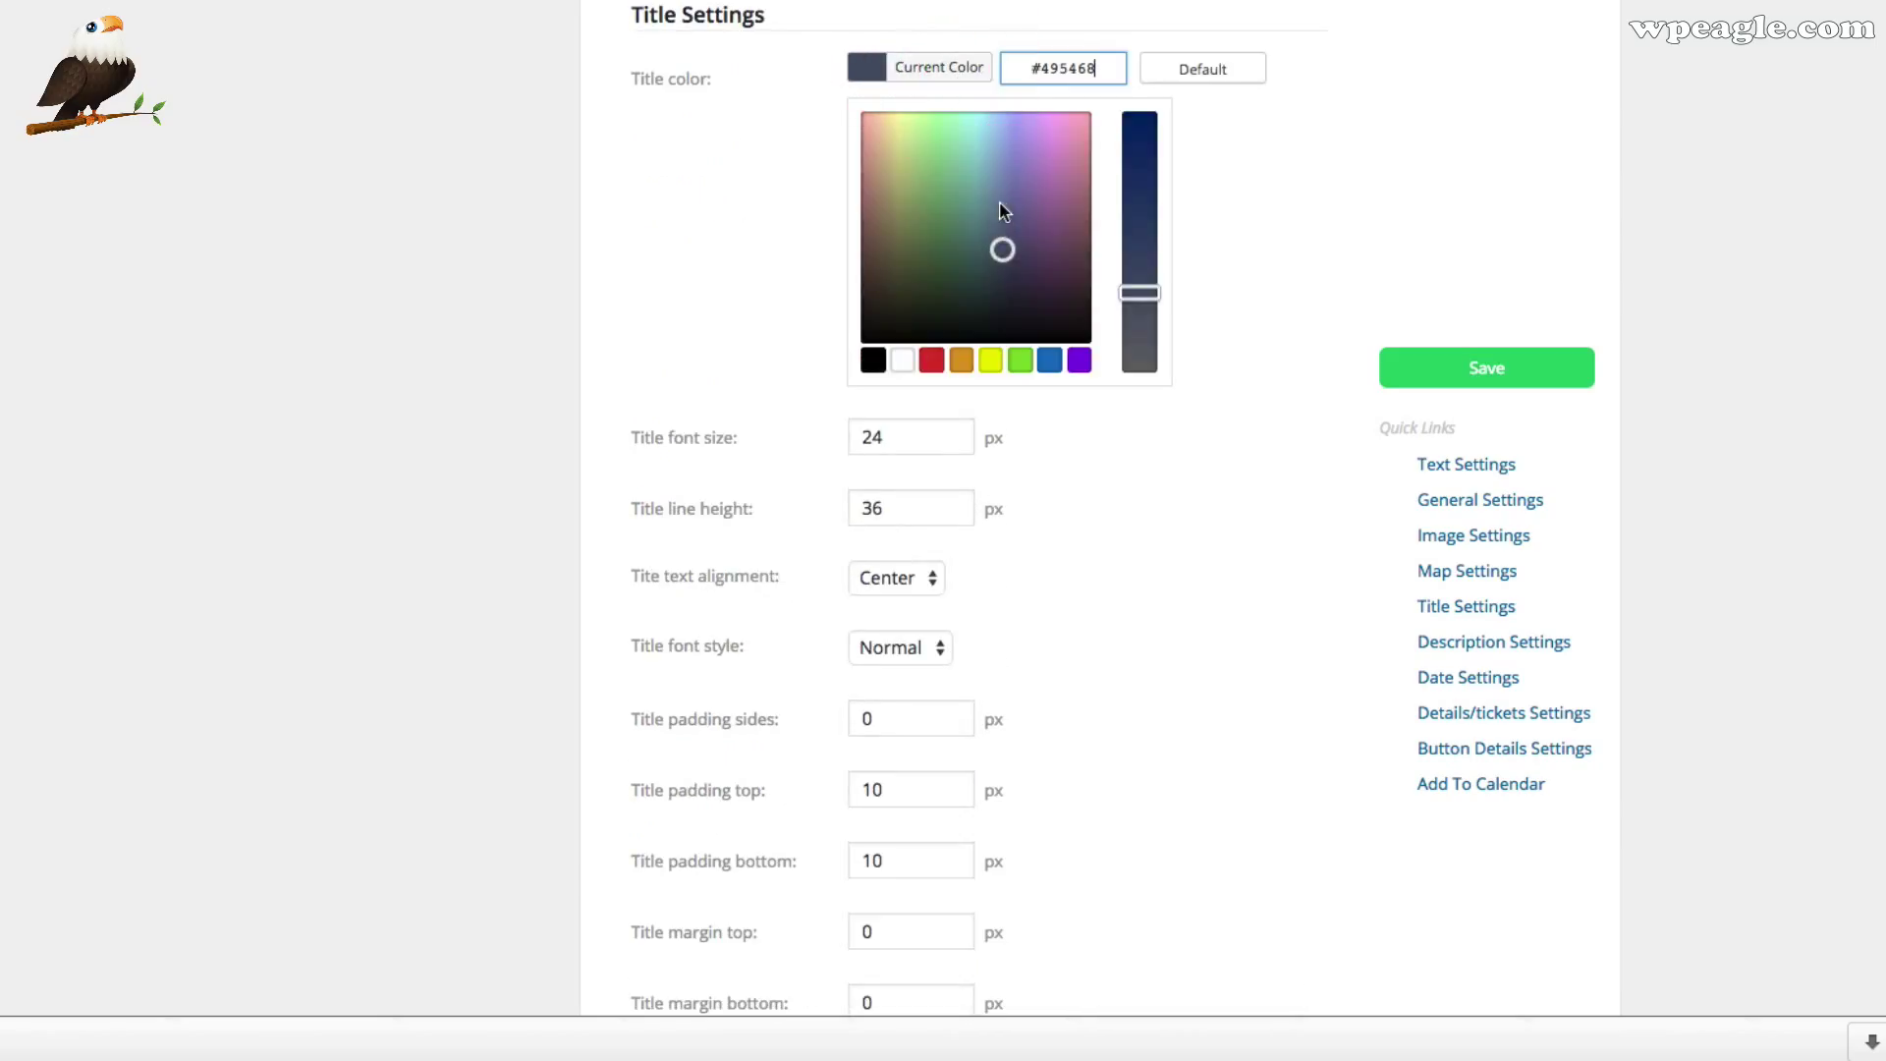
pyautogui.moveTo(1002, 211)
pyautogui.mouseDown()
pyautogui.moveTo(1057, 147)
pyautogui.moveTo(1022, 182)
pyautogui.mouseUp()
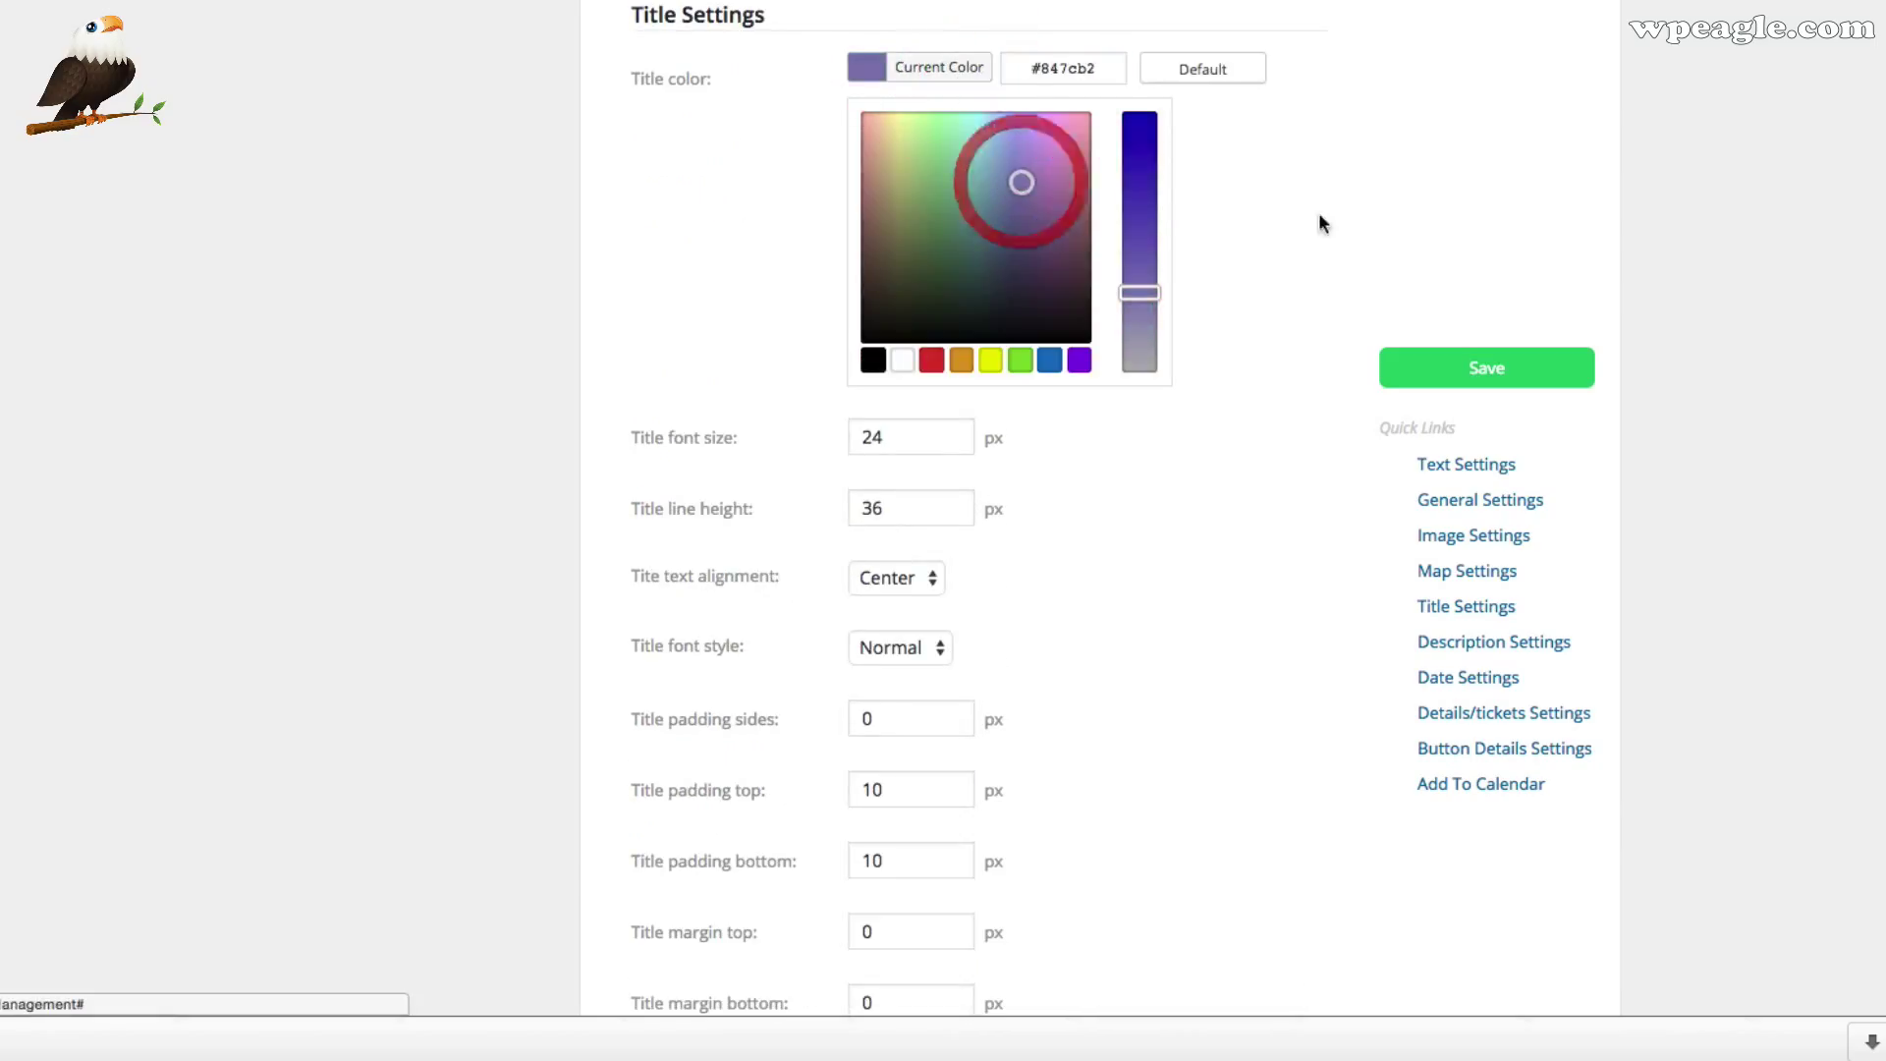
pyautogui.click(1283, 198)
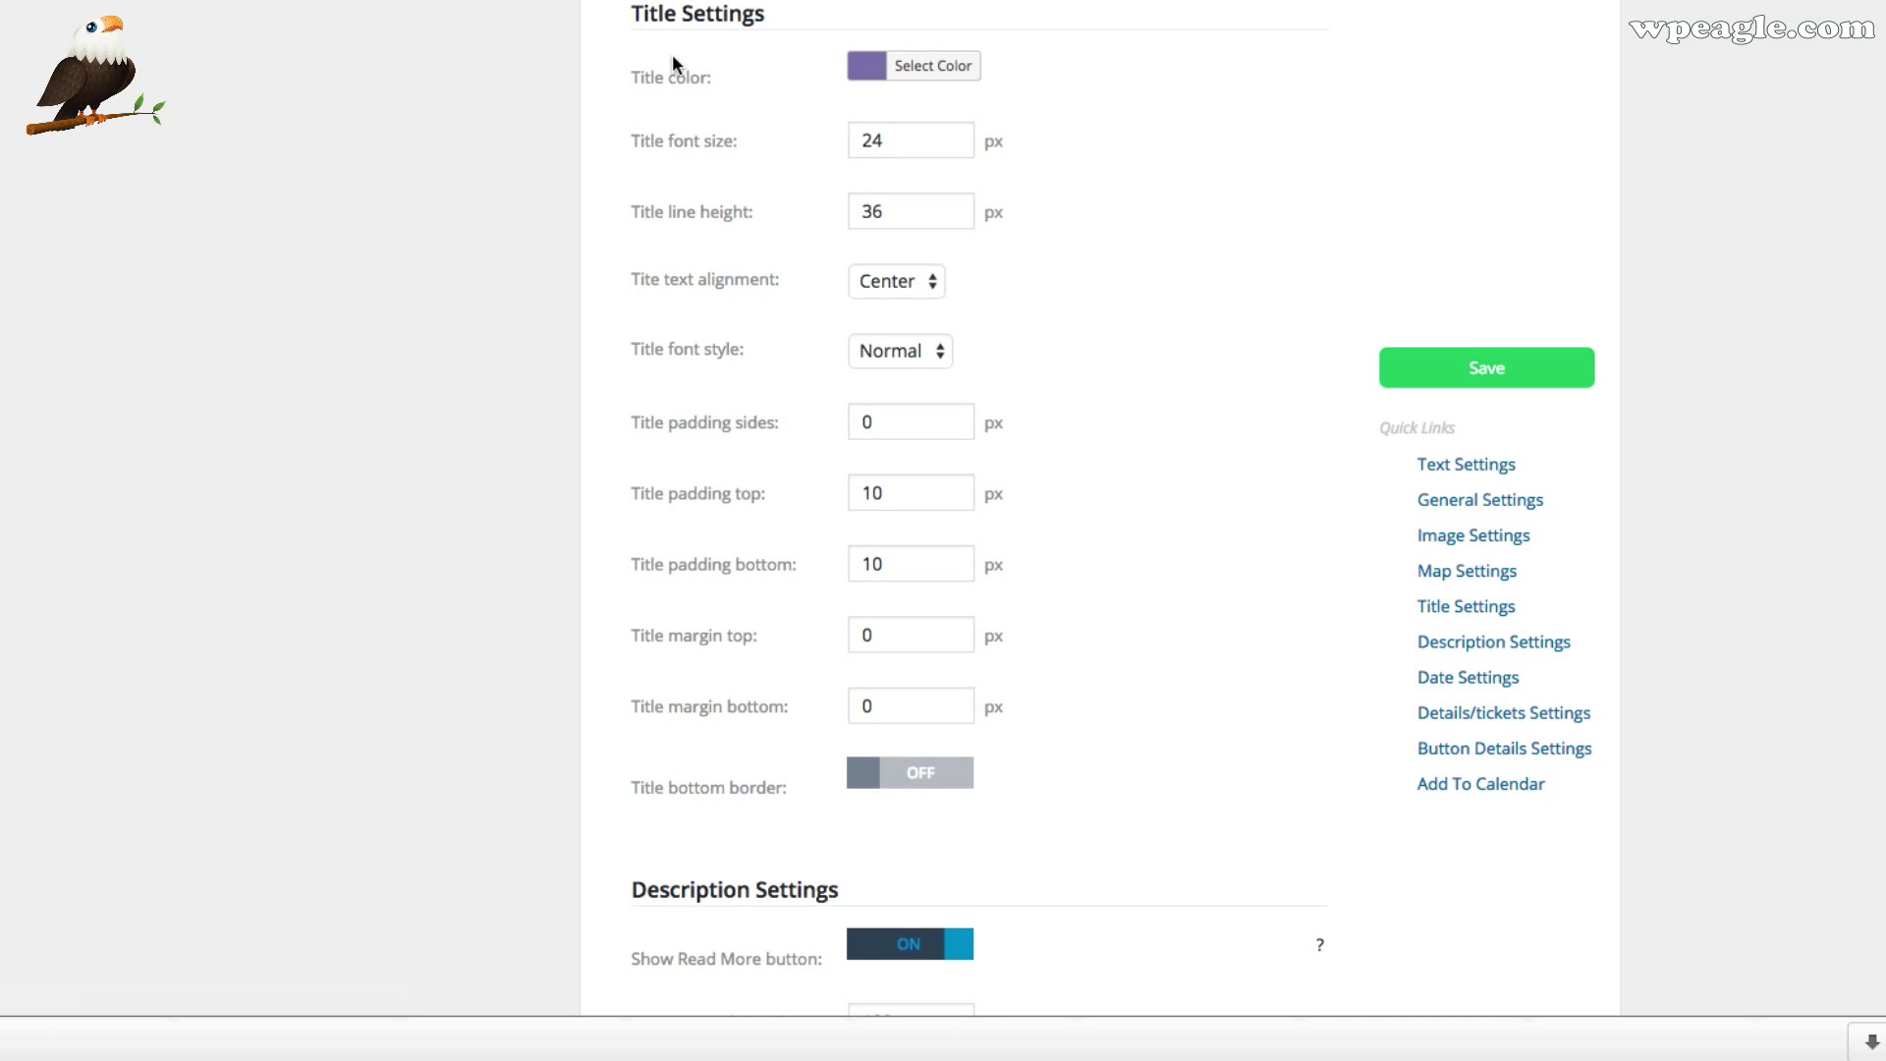
pyautogui.scroll(-5, 952, 150)
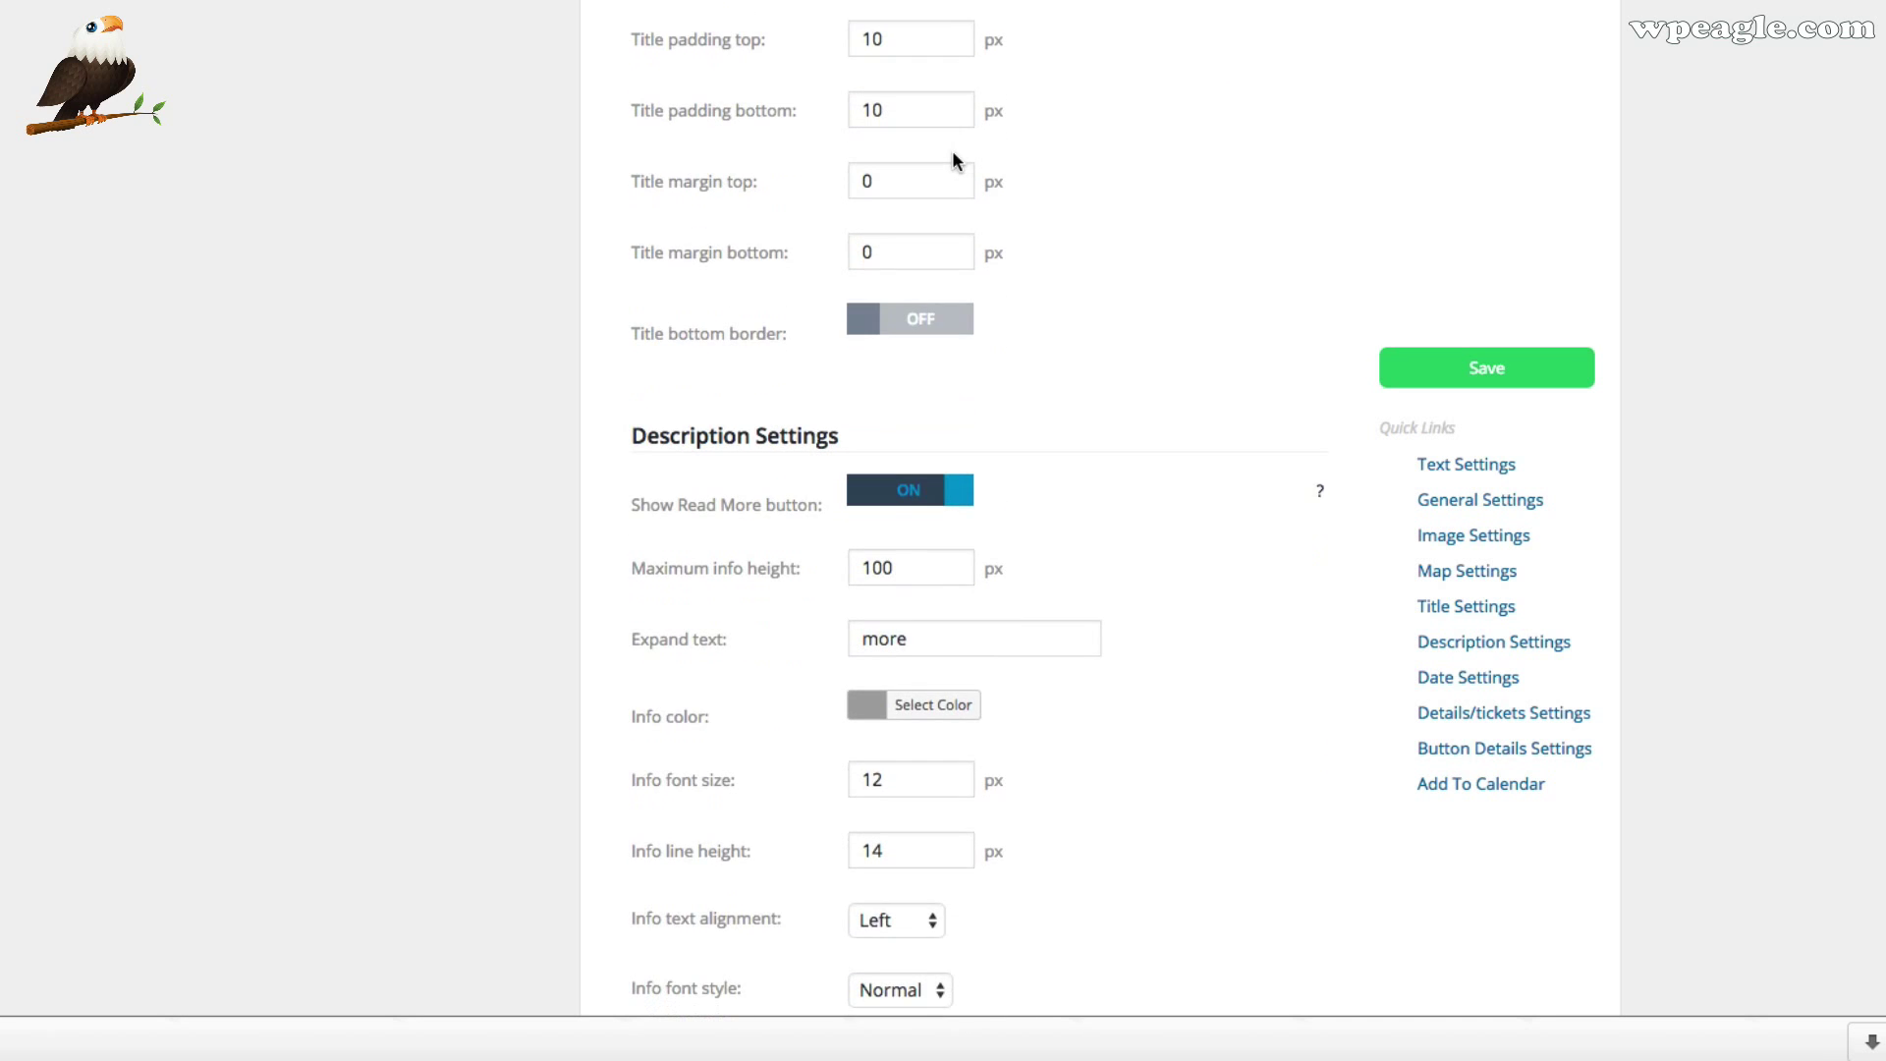
pyautogui.scroll(-2, 952, 152)
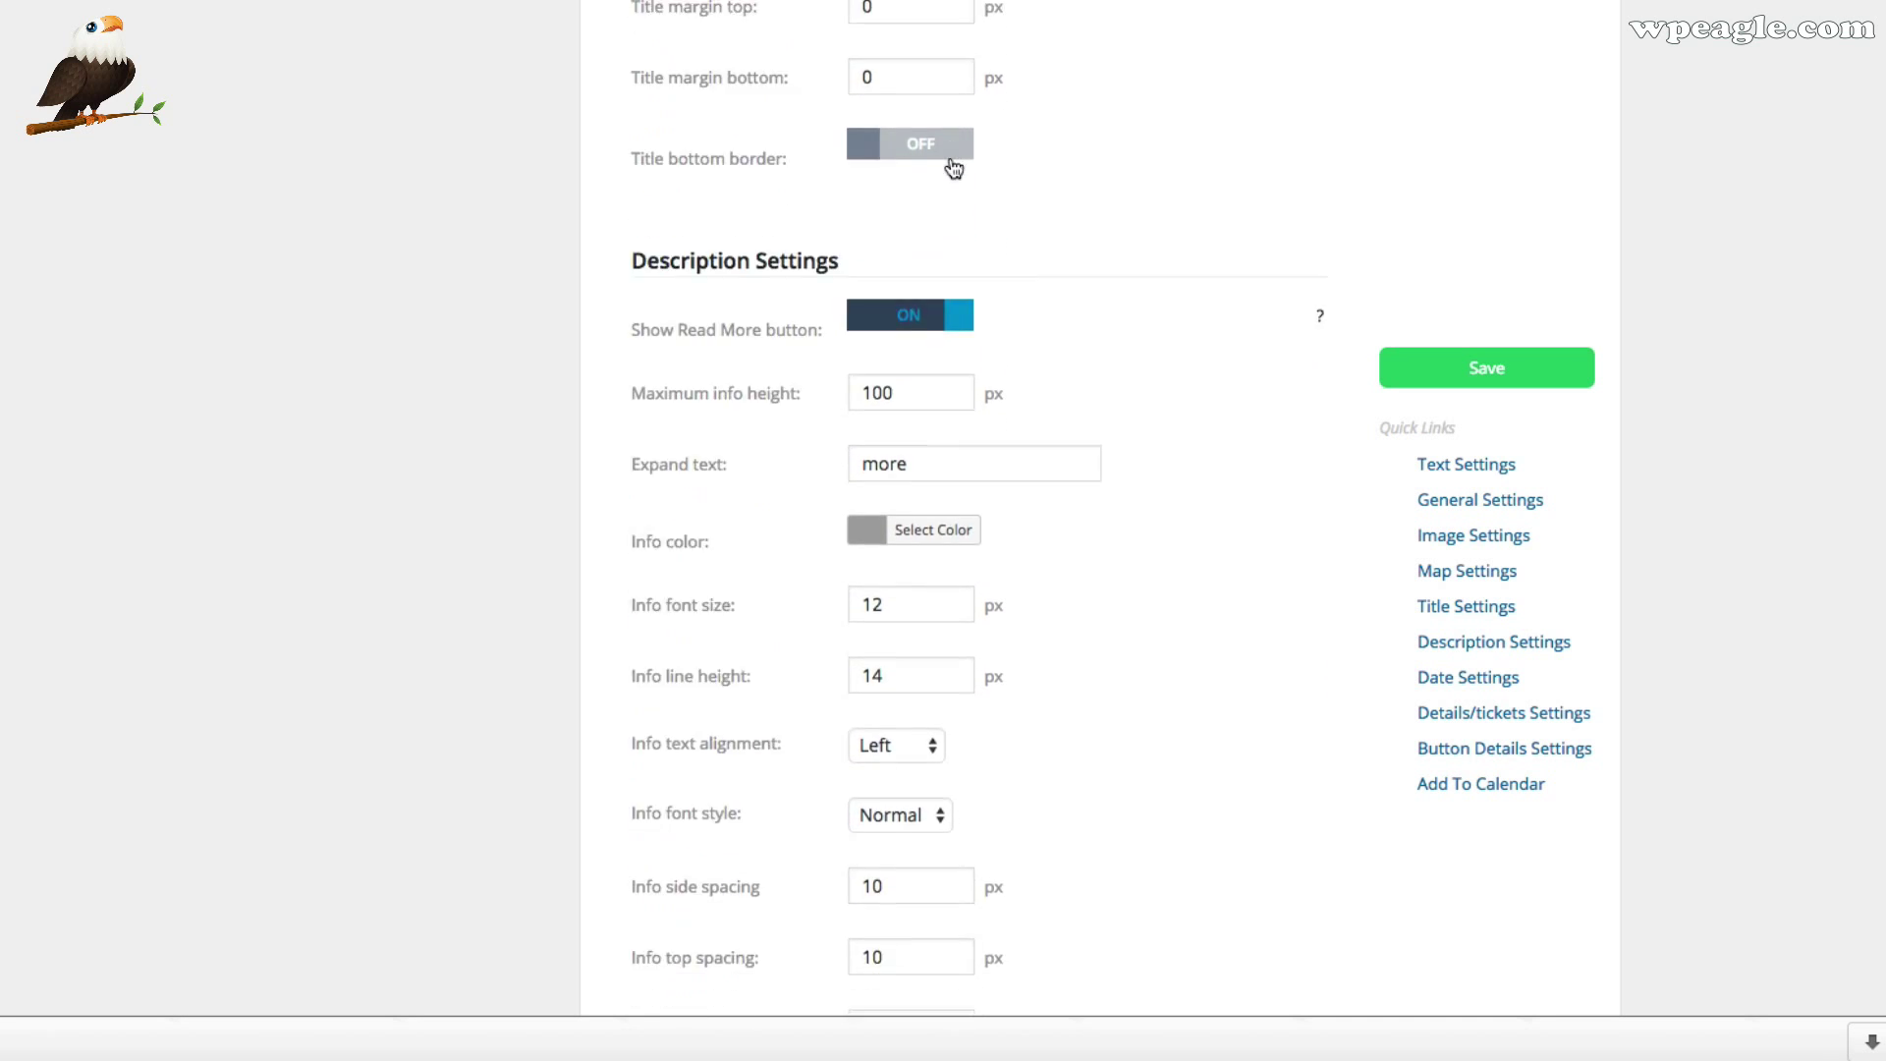
pyautogui.scroll(-12, 971, 169)
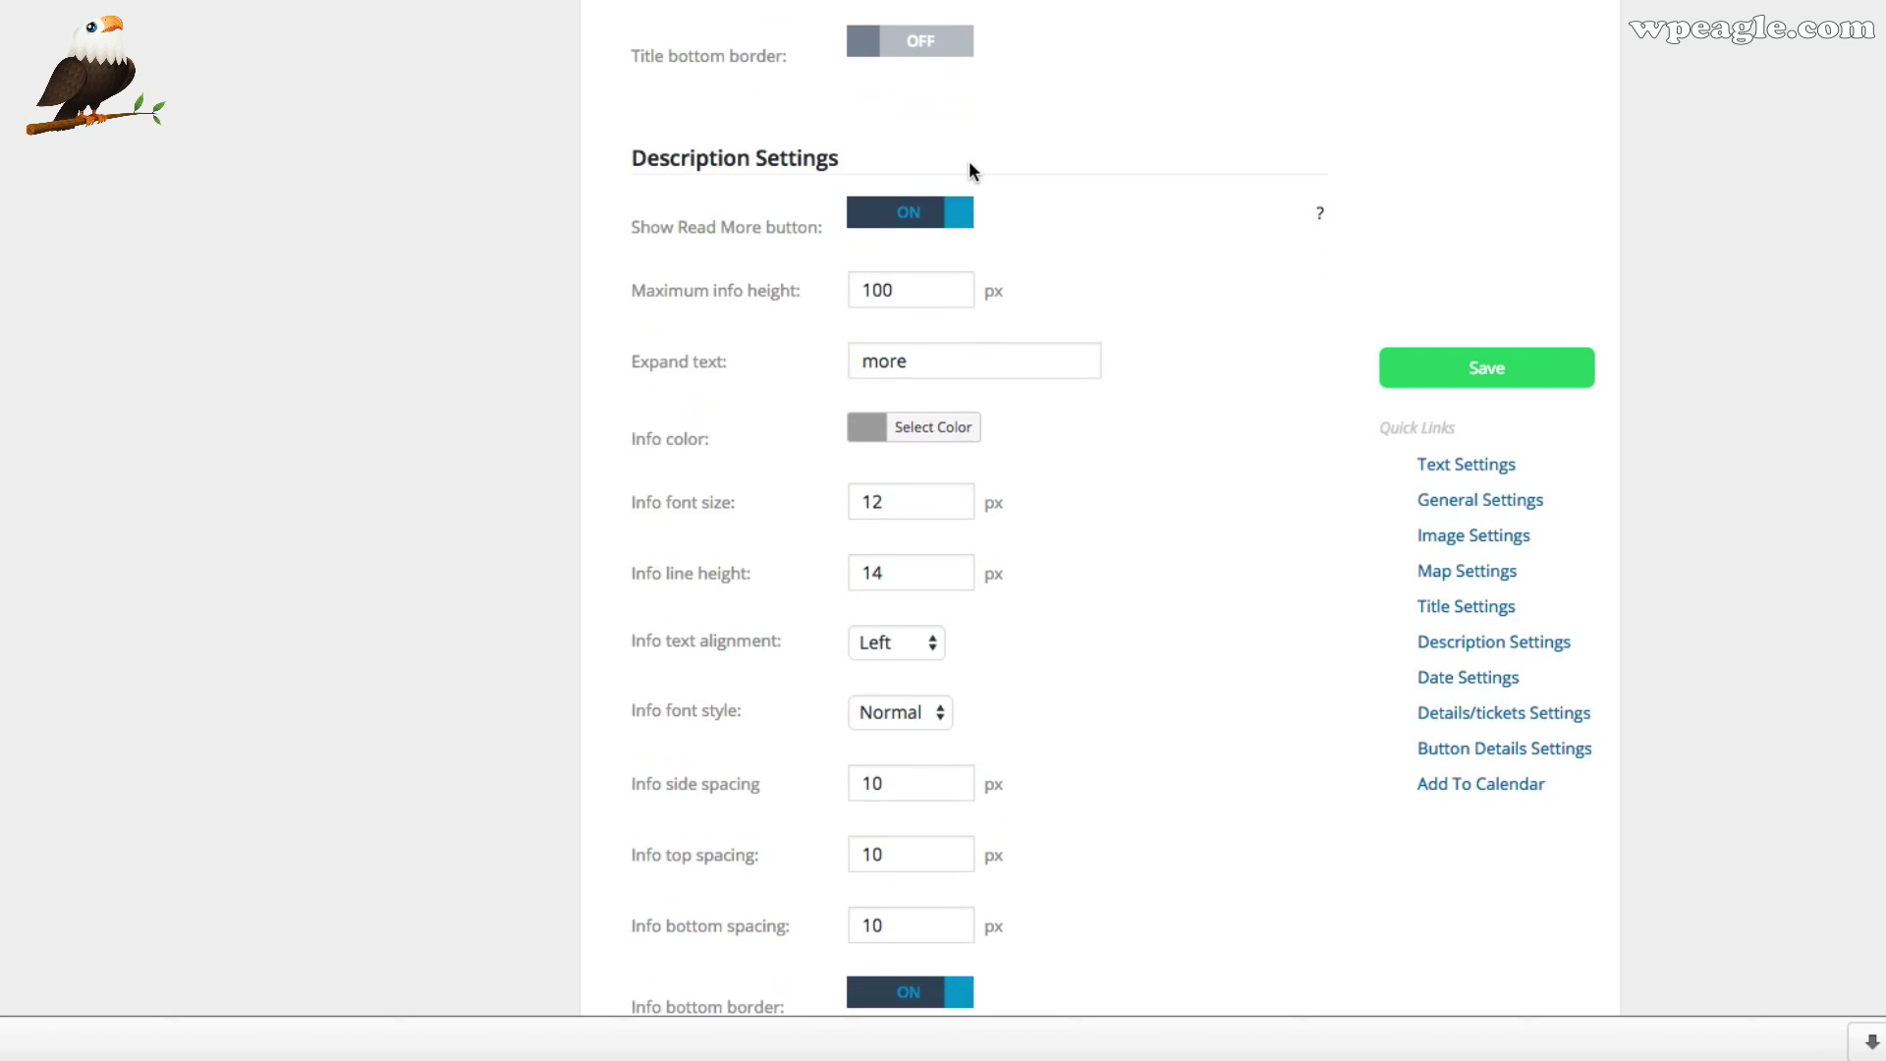
pyautogui.scroll(-2, 1344, 298)
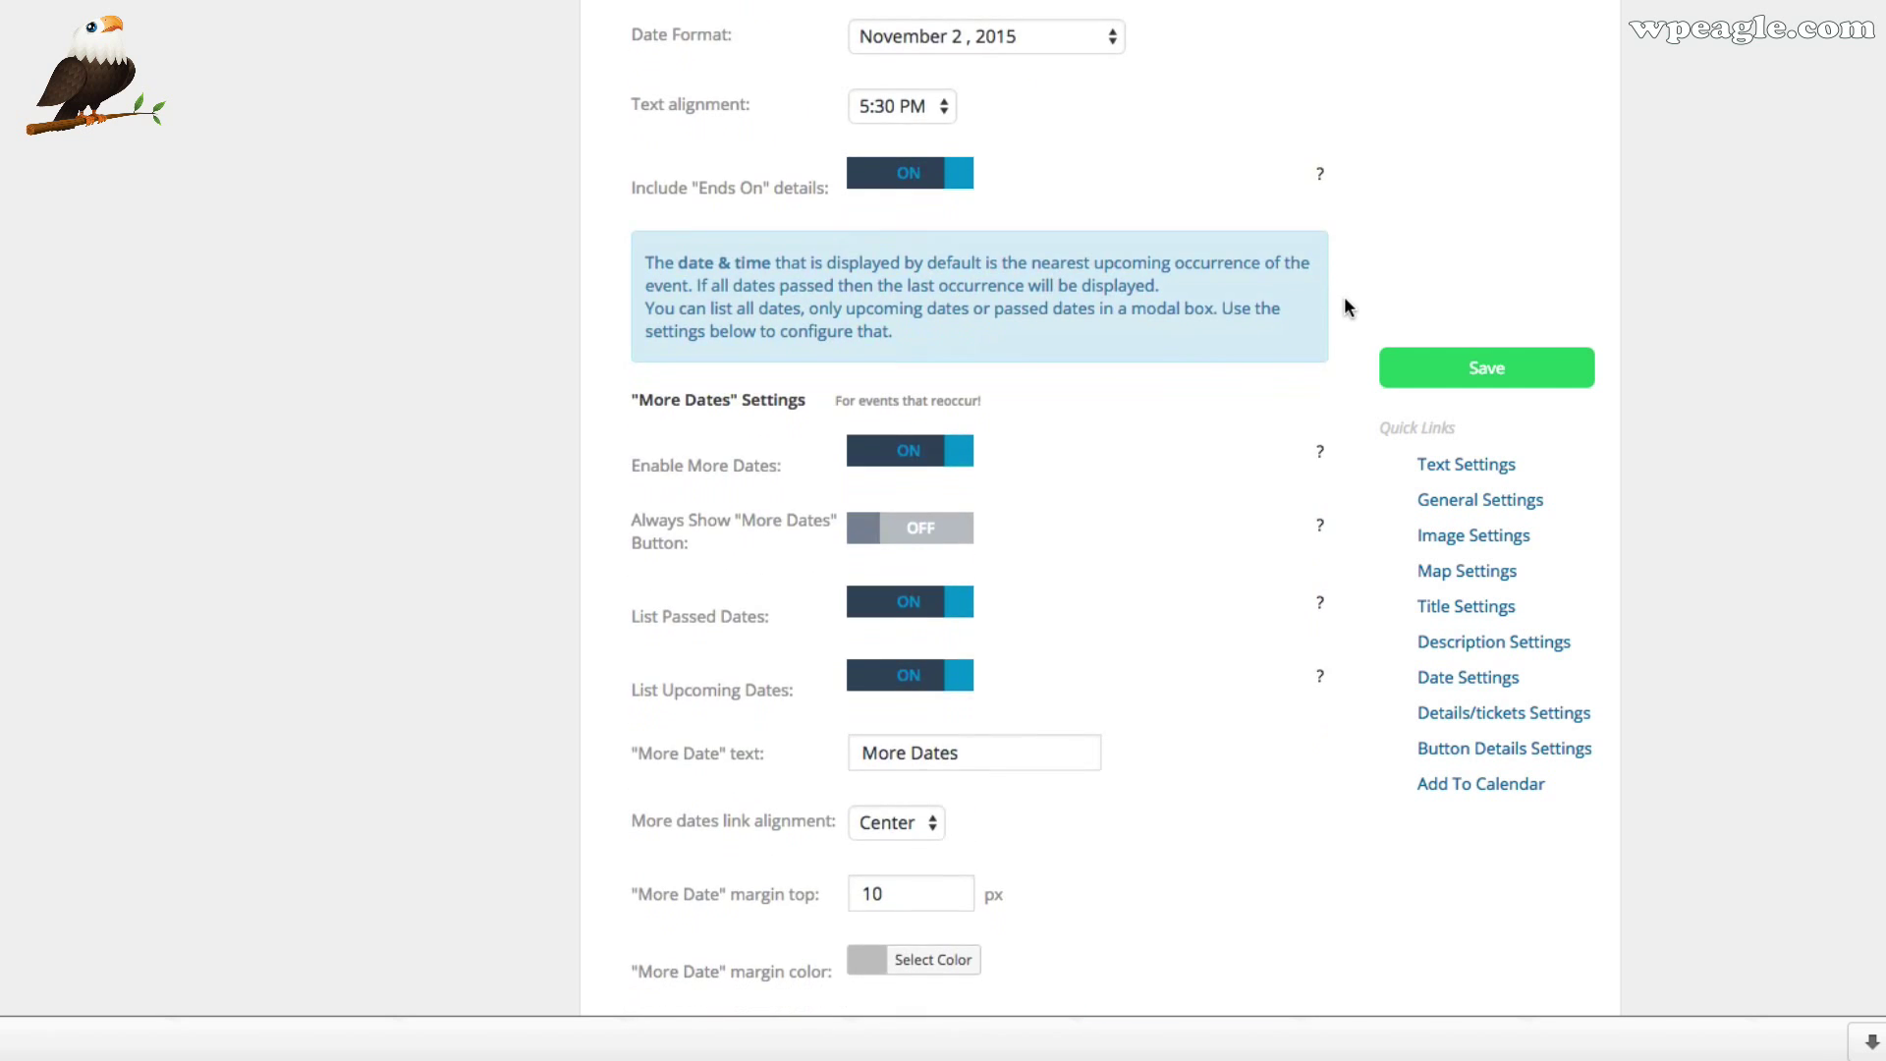
pyautogui.scroll(-5, 1344, 297)
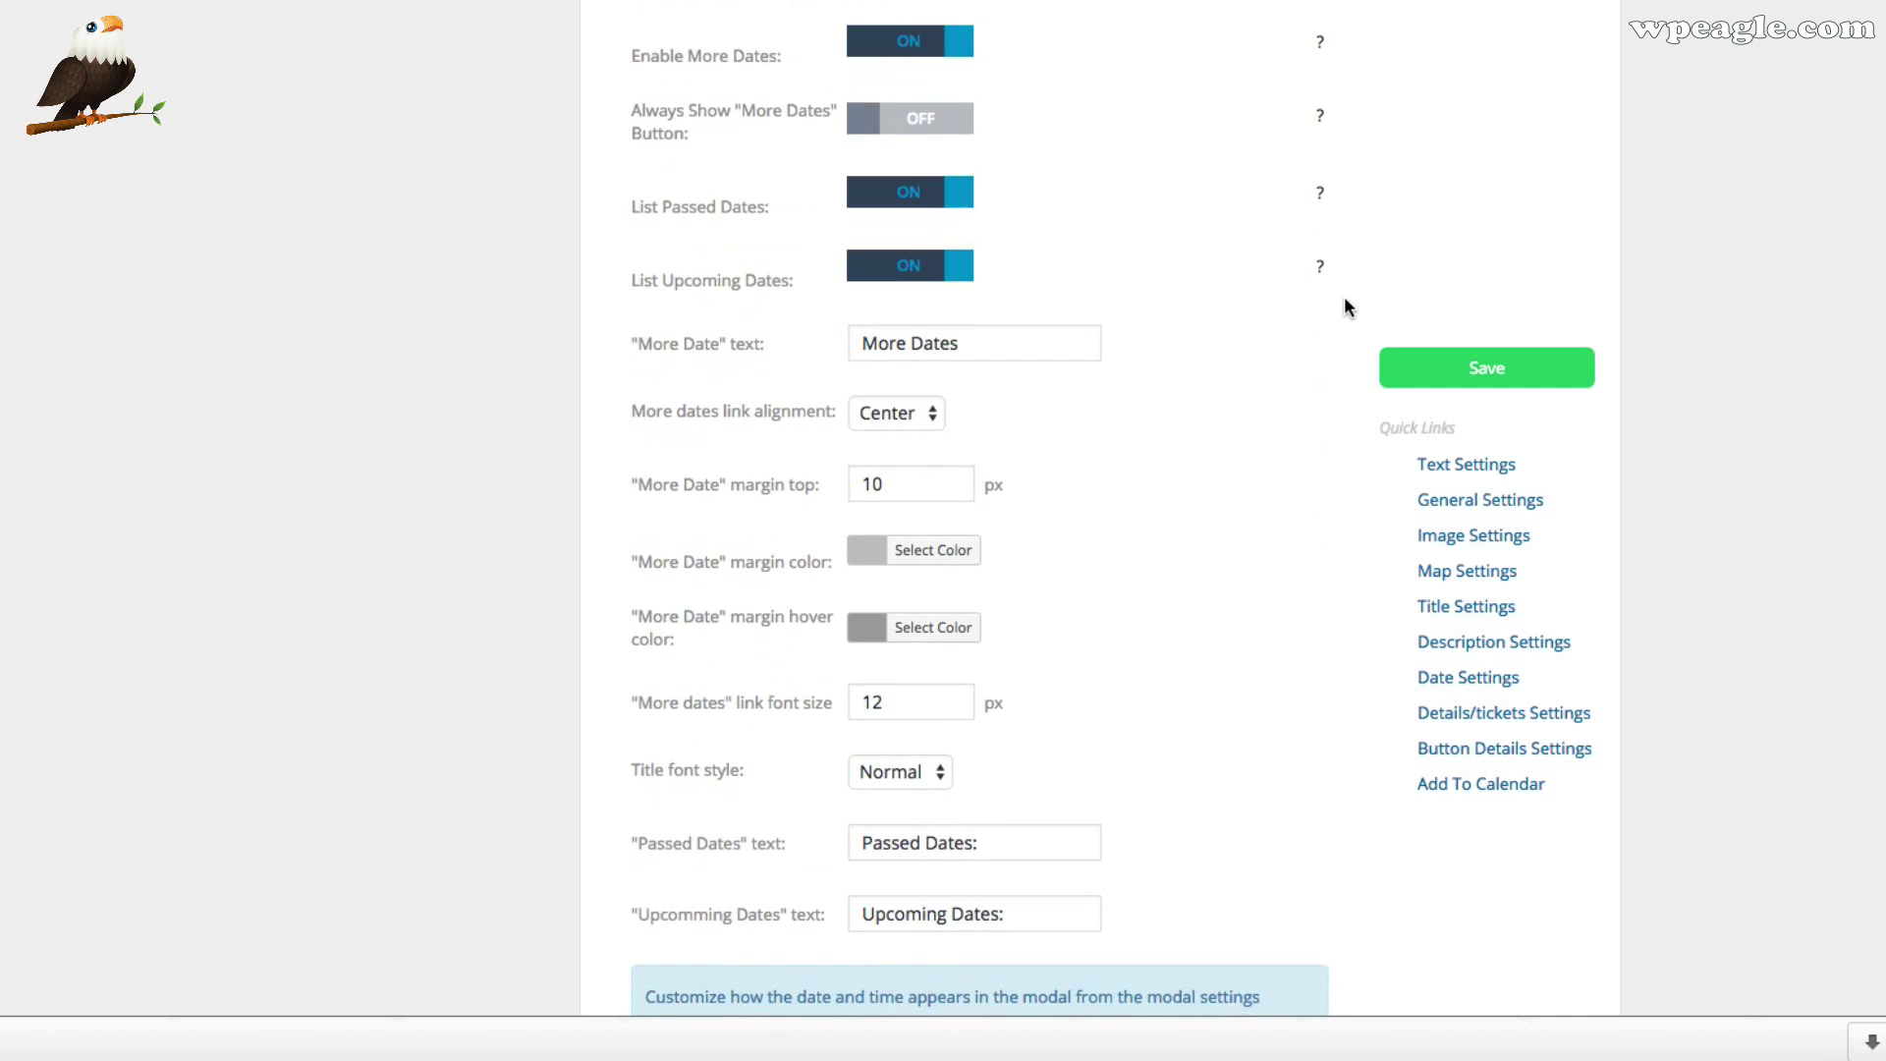
pyautogui.scroll(-8, 1248, 389)
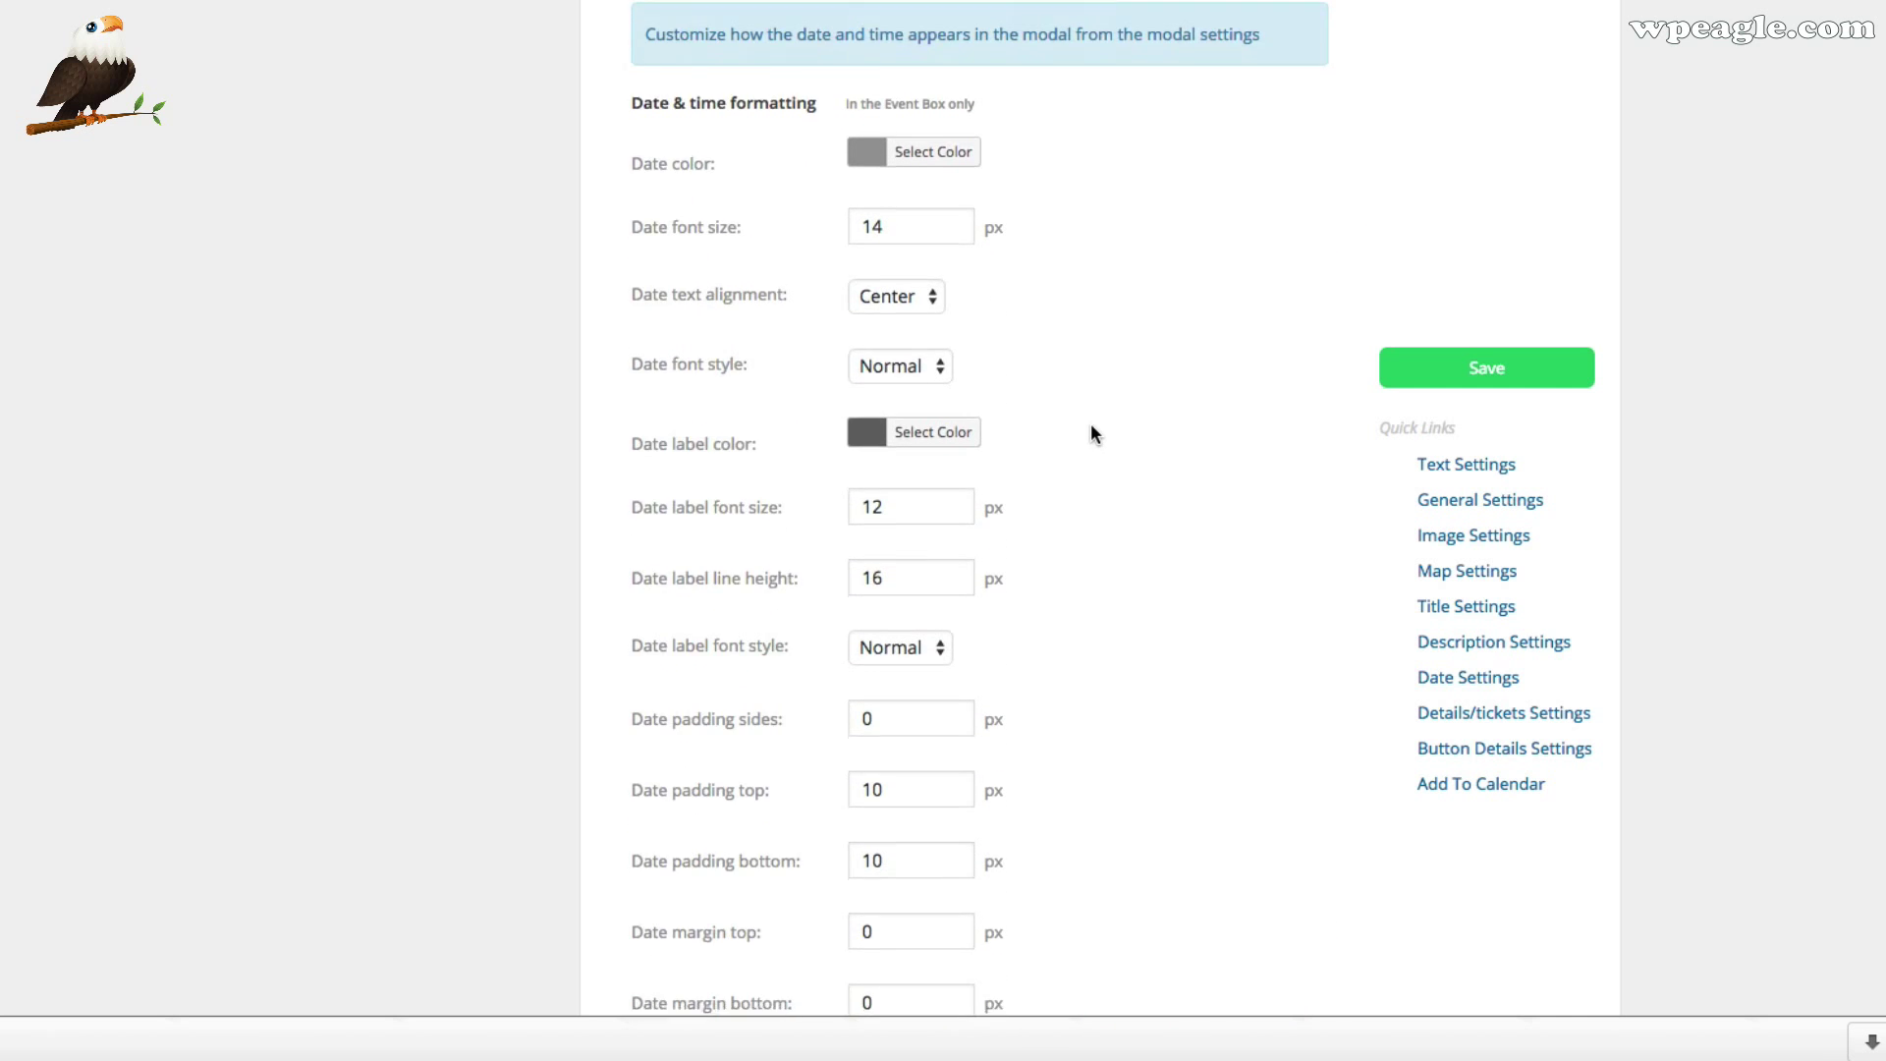
pyautogui.scroll(-8, 1091, 433)
pyautogui.scroll(-3, 1092, 426)
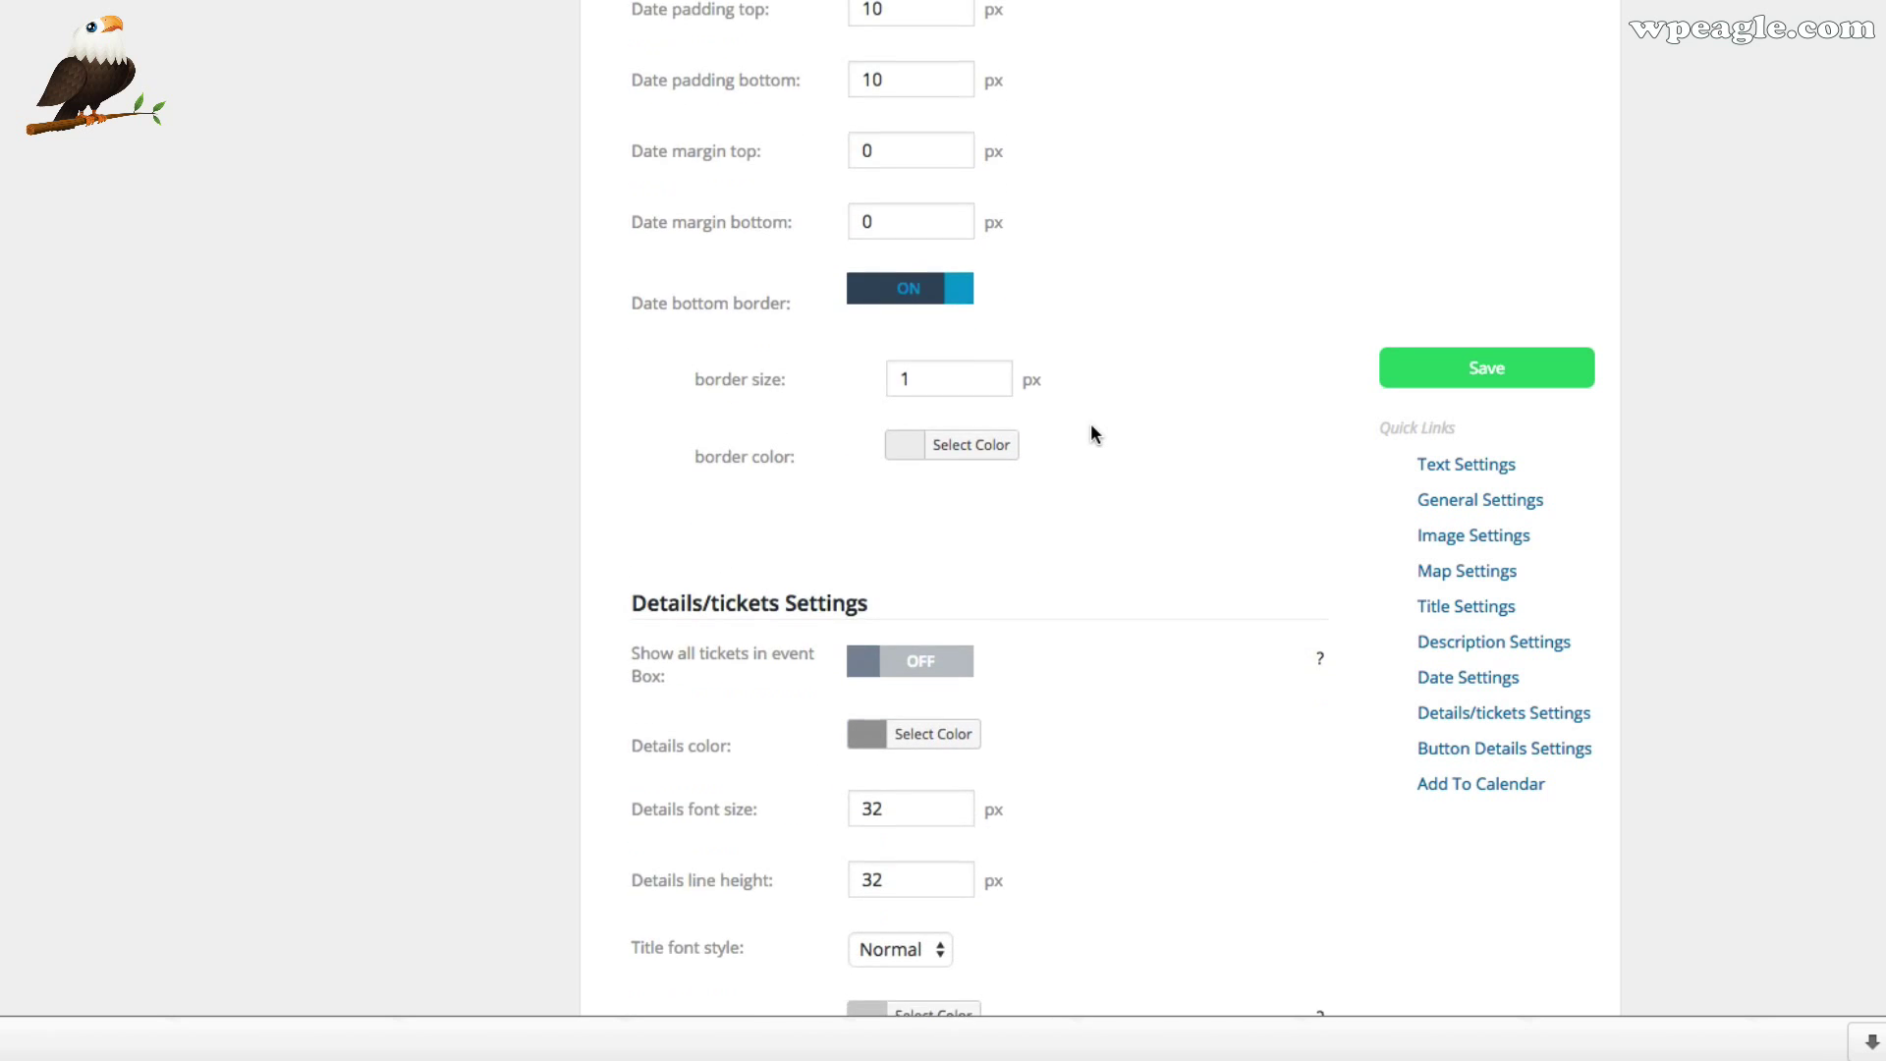
pyautogui.scroll(-1, 972, 457)
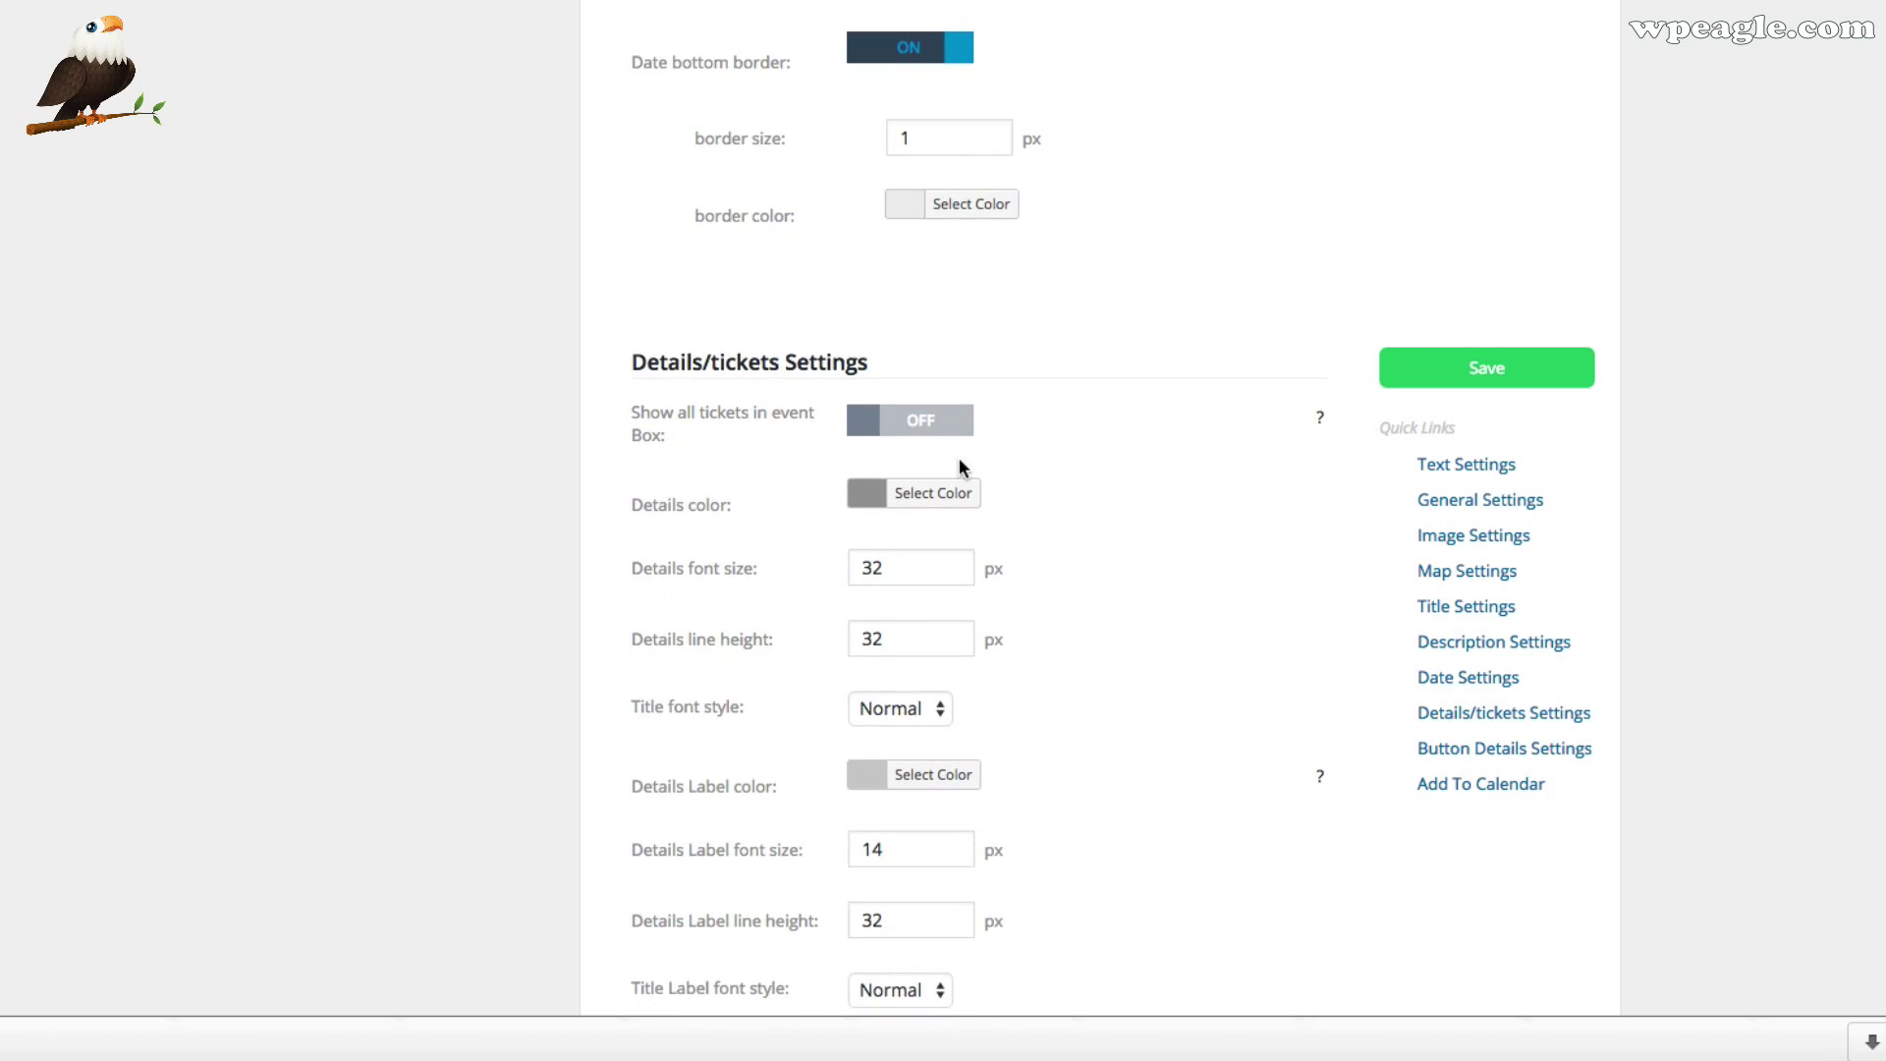
pyautogui.scroll(-8, 1183, 442)
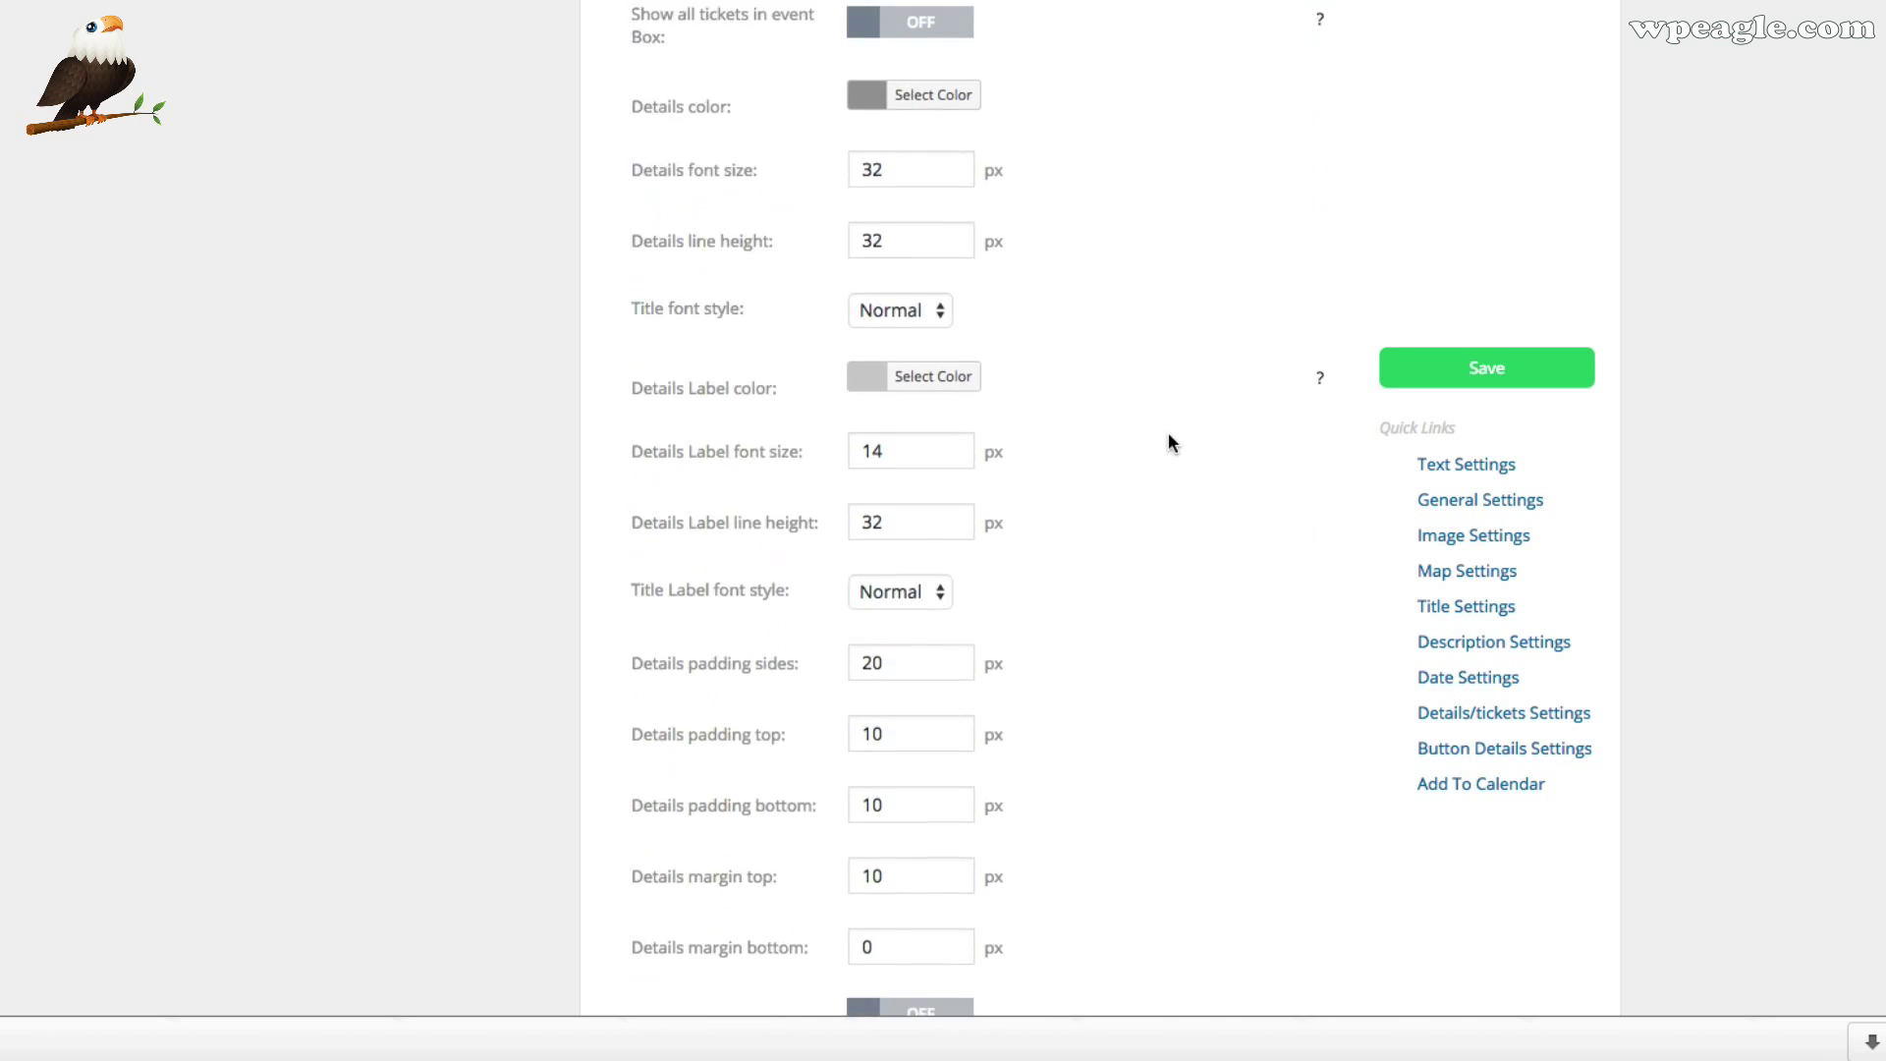
pyautogui.scroll(-7, 1170, 442)
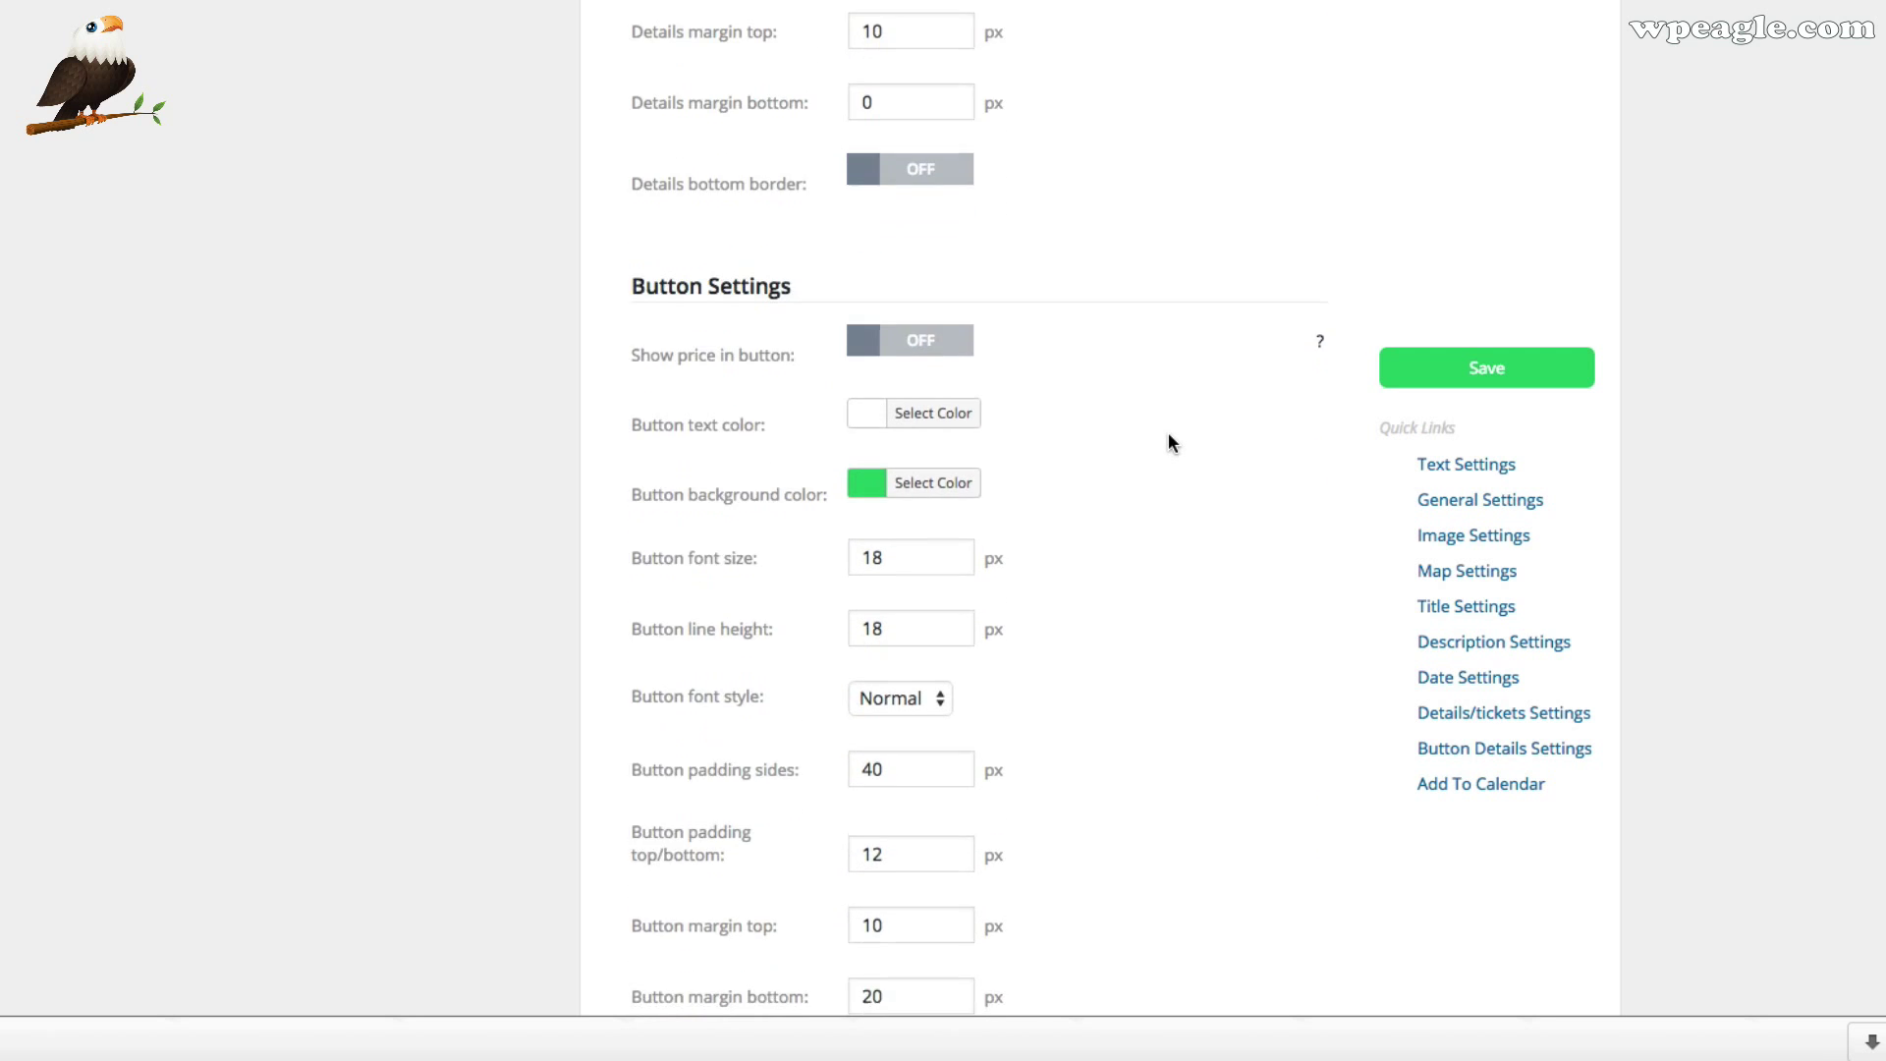
pyautogui.scroll(-5, 1169, 442)
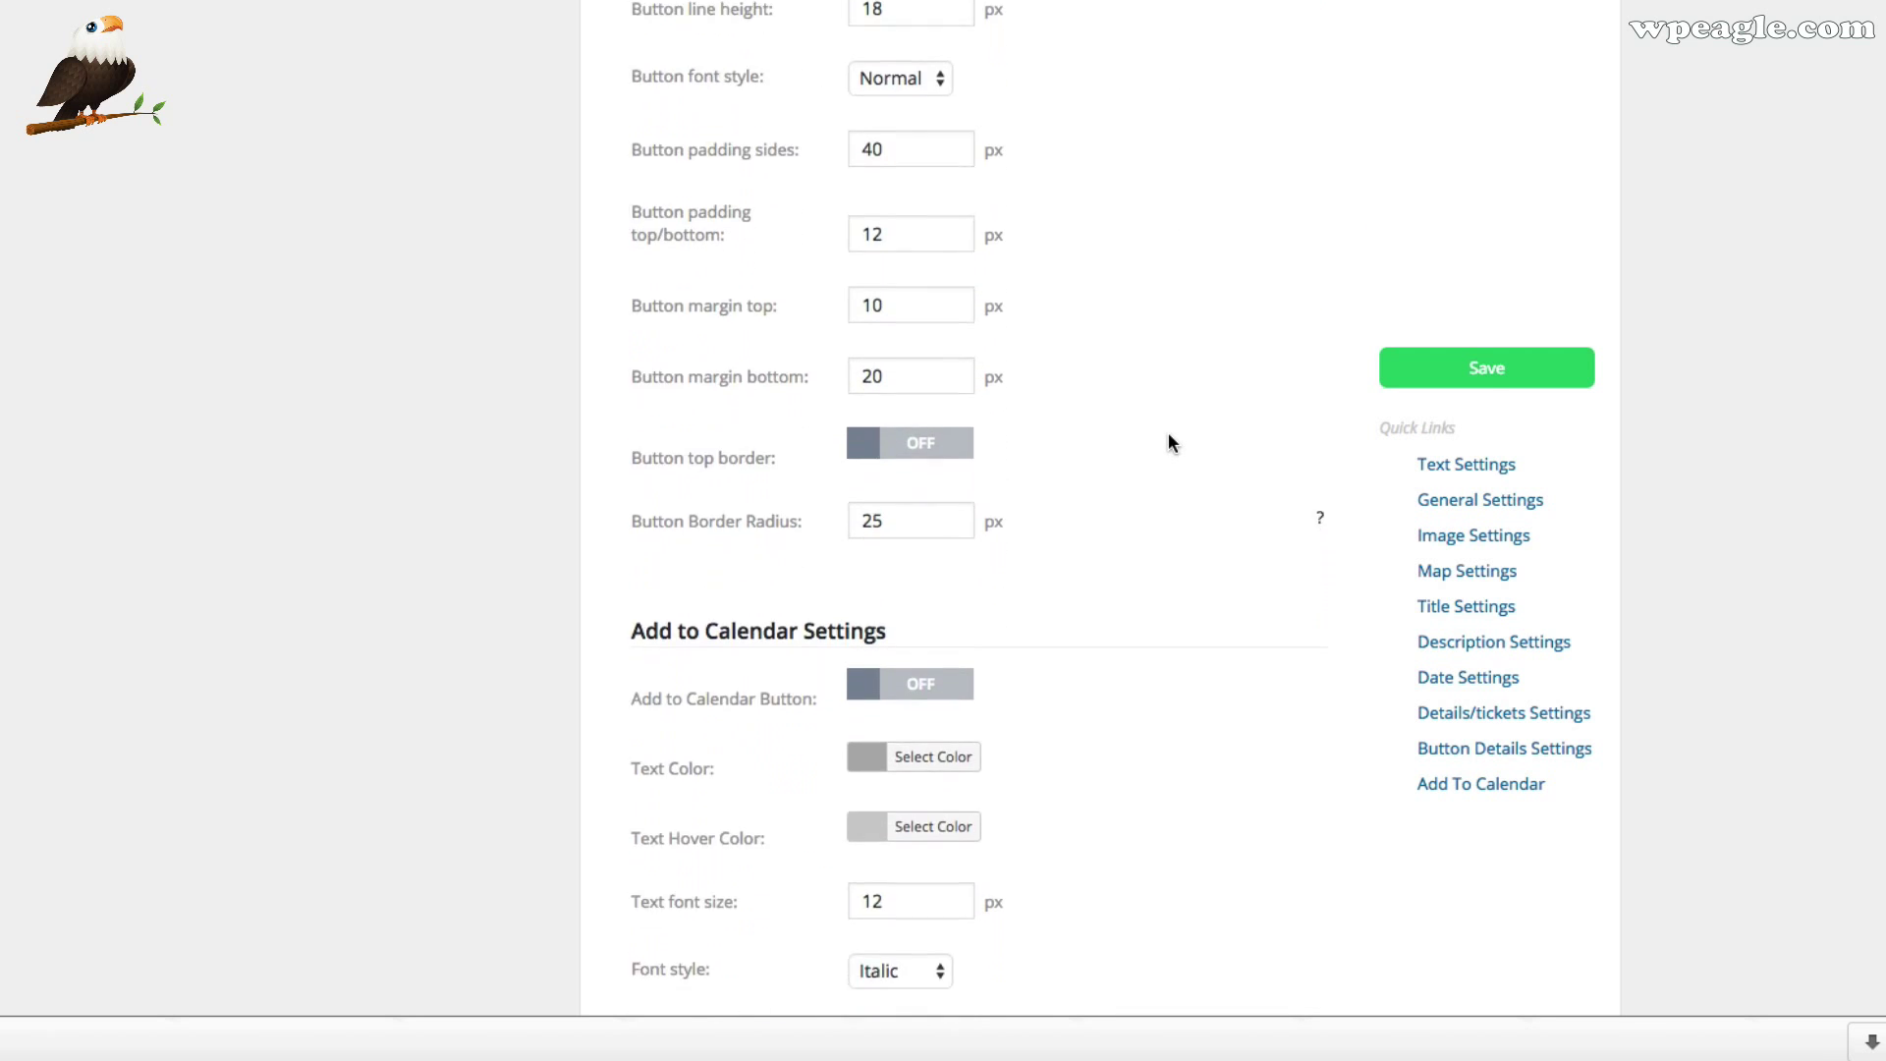
pyautogui.scroll(-4, 1169, 442)
pyautogui.scroll(20, 1169, 442)
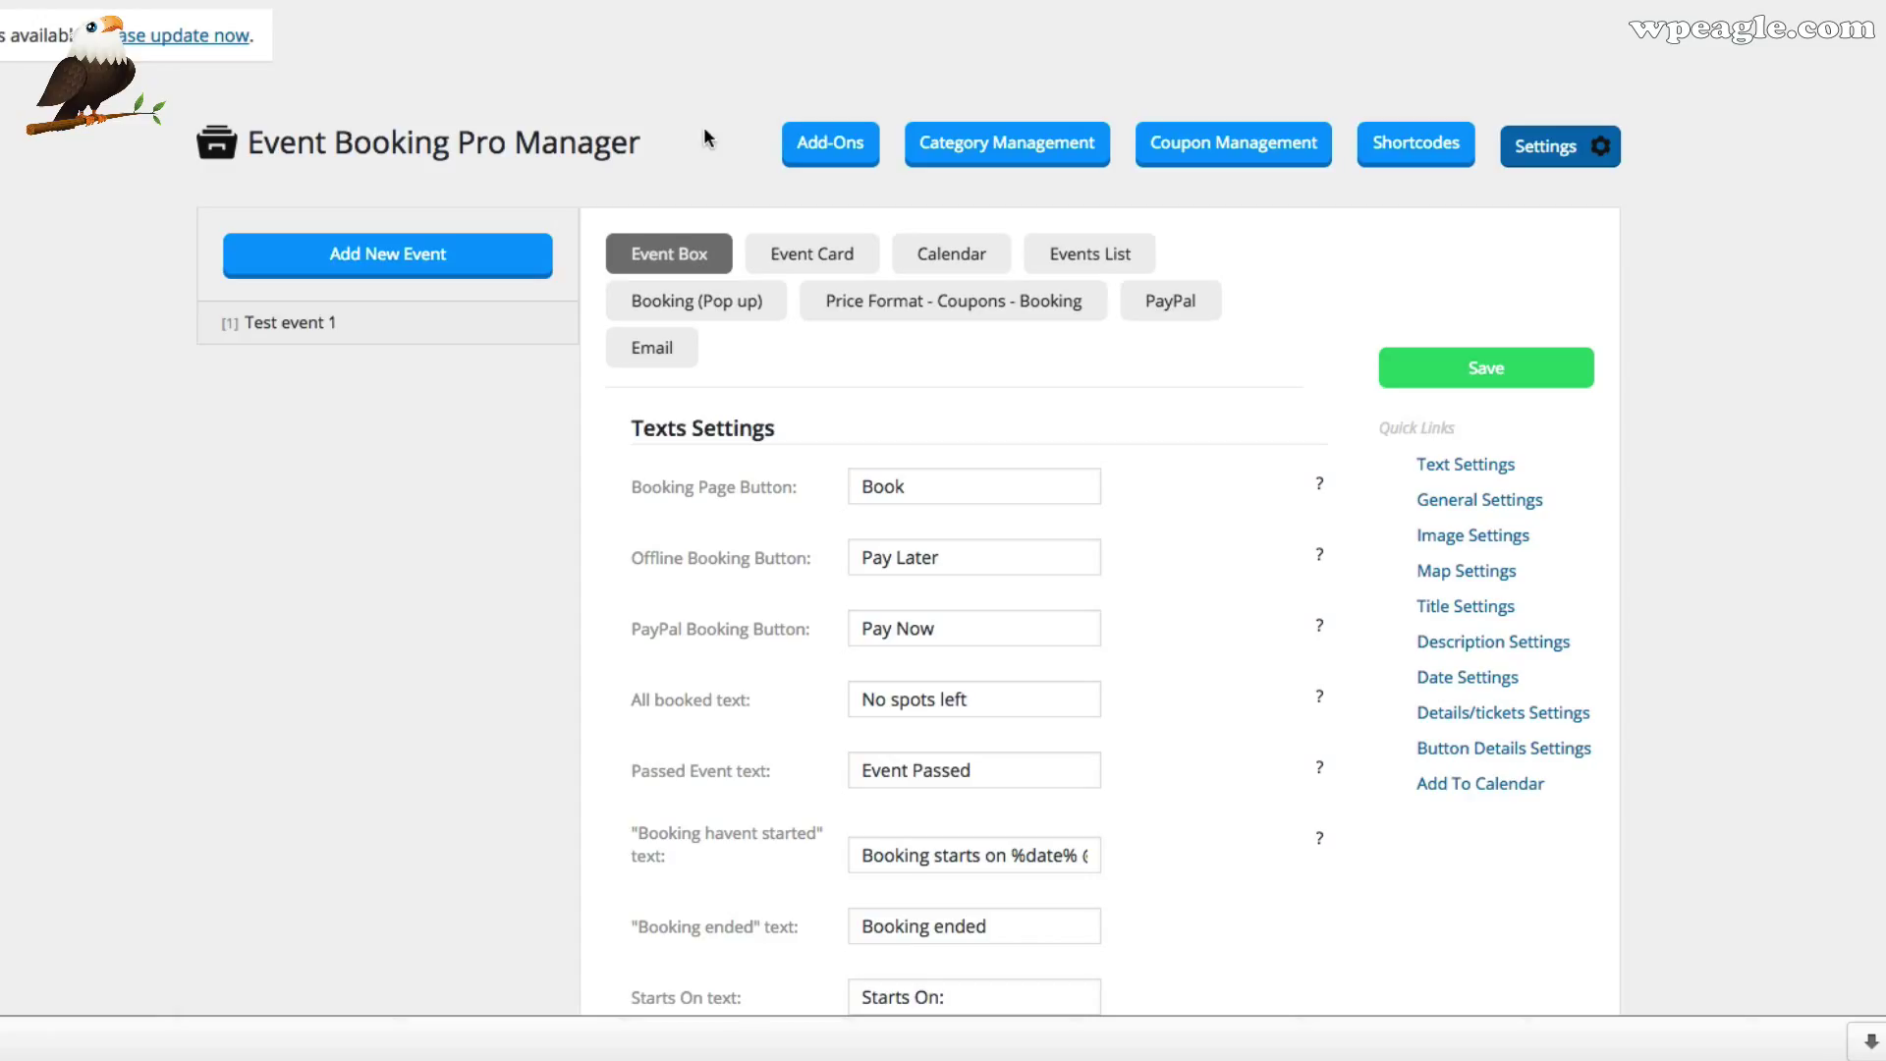
# Duplicate Test event 1
pyautogui.click(351, 329)
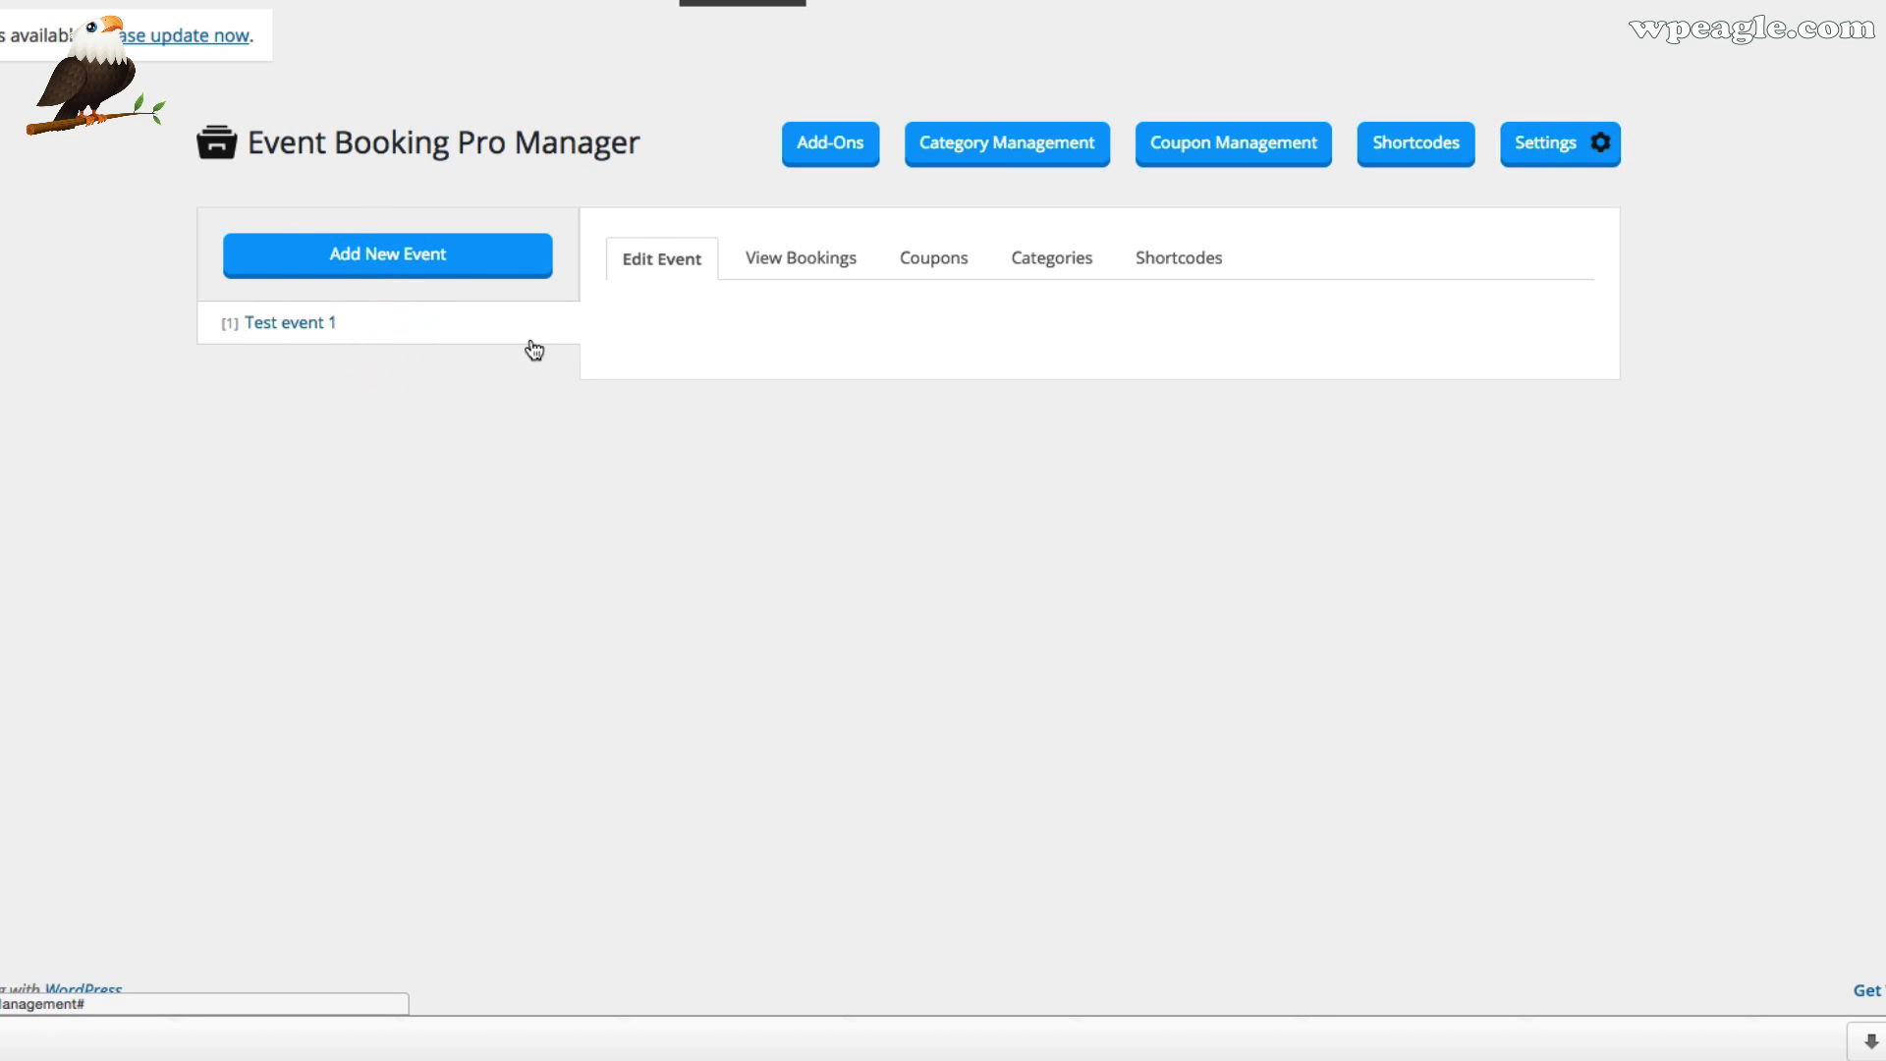
pyautogui.scroll(-20, 881, 373)
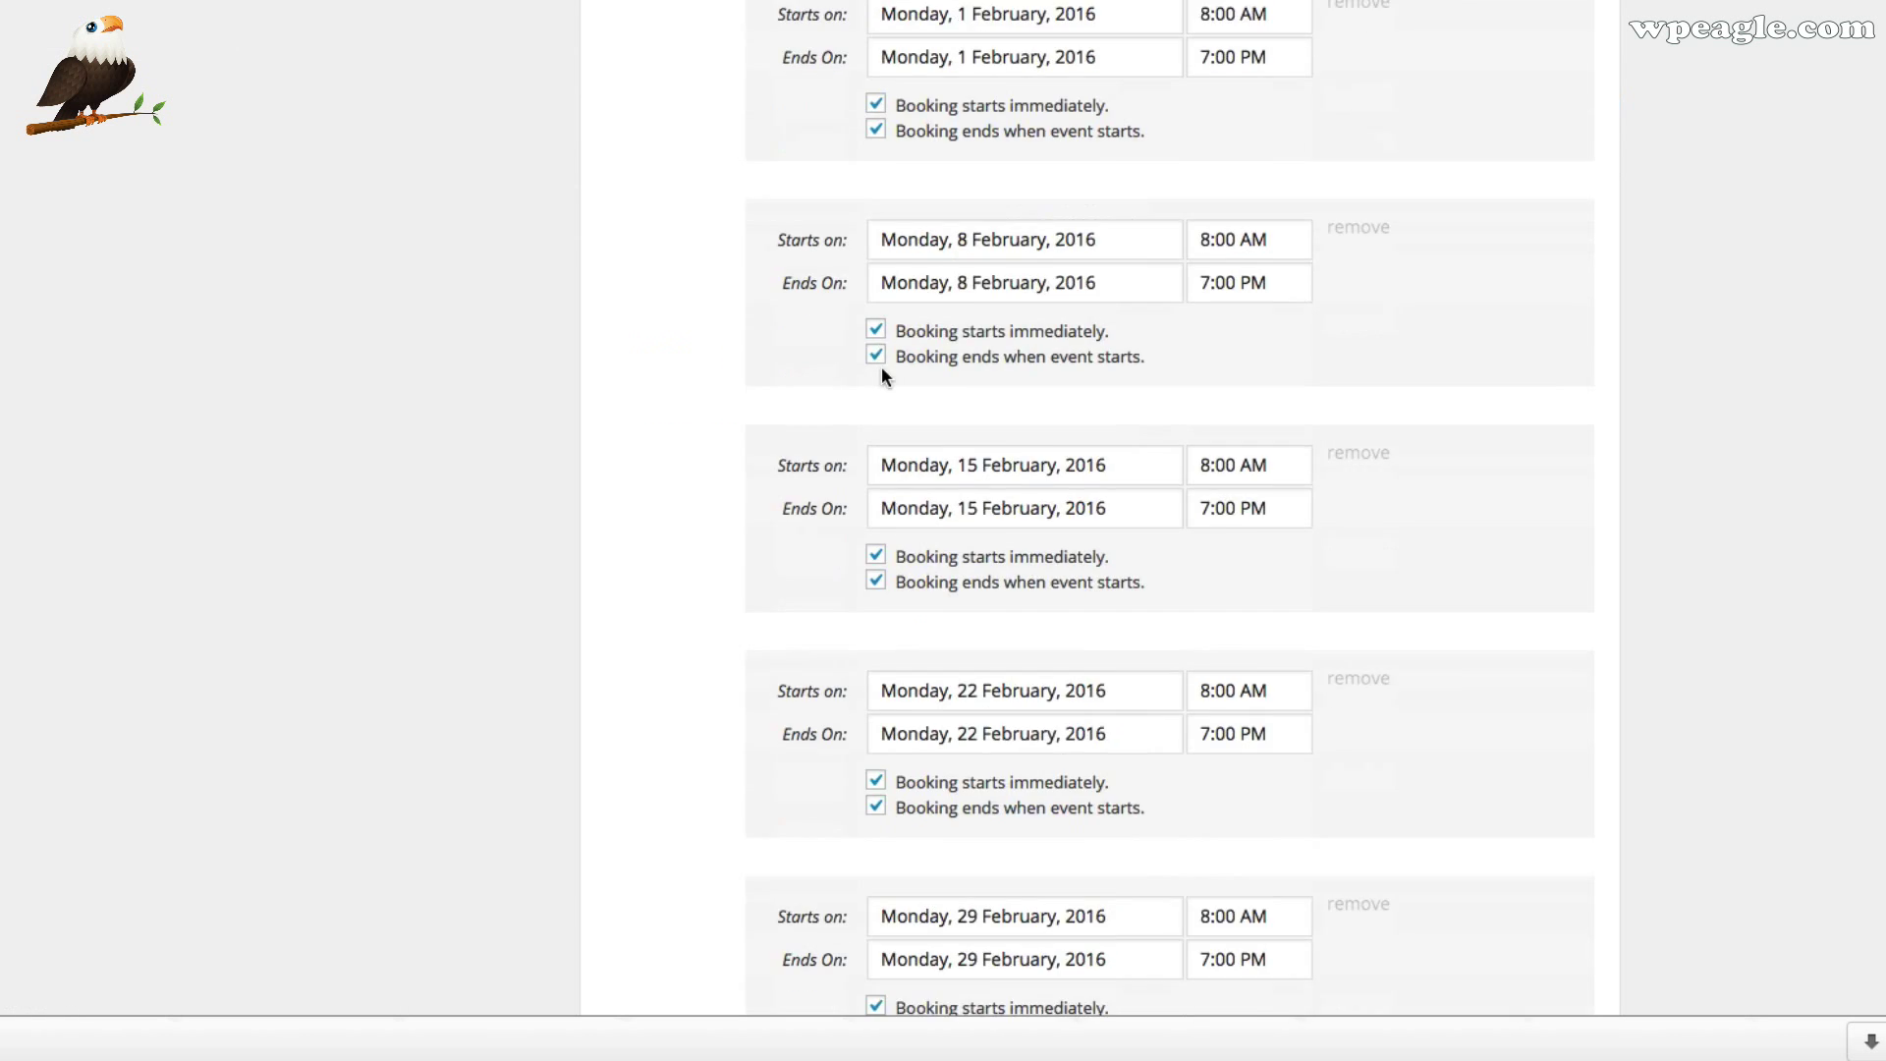
pyautogui.scroll(2, 875, 378)
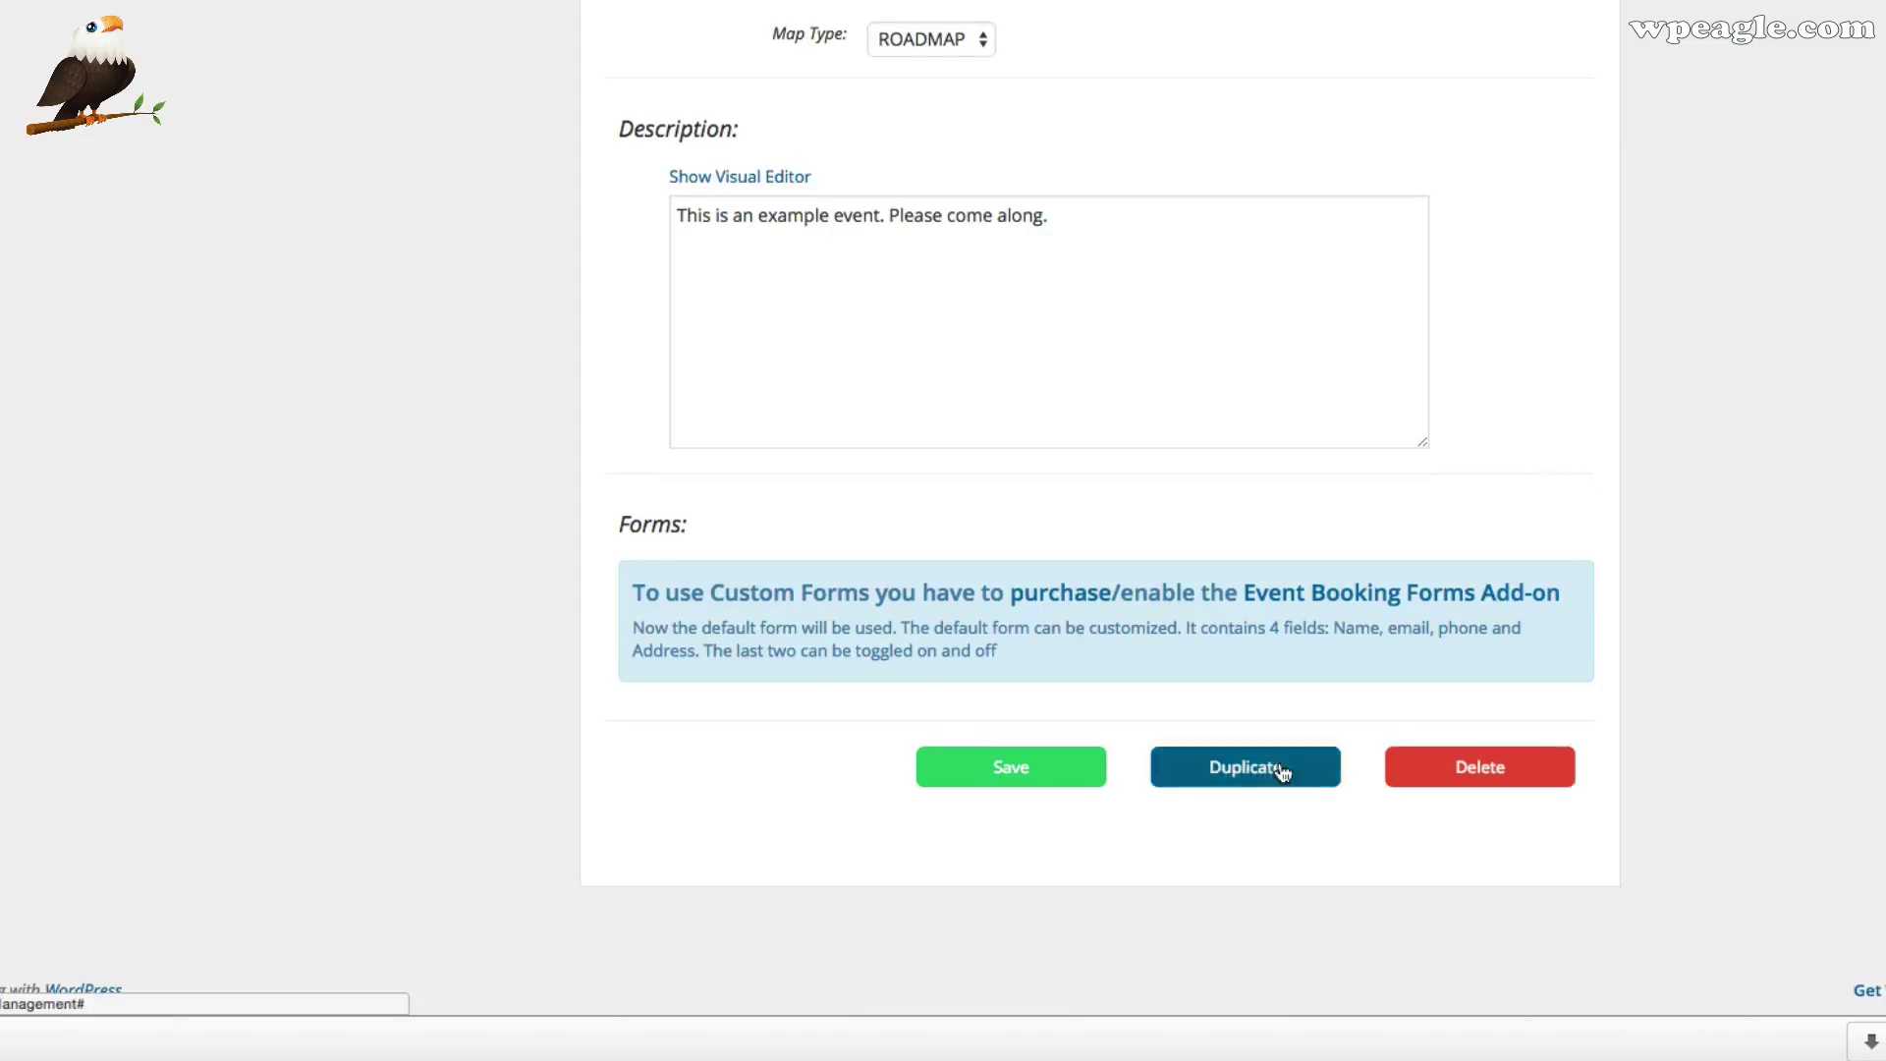
pyautogui.click(1281, 764)
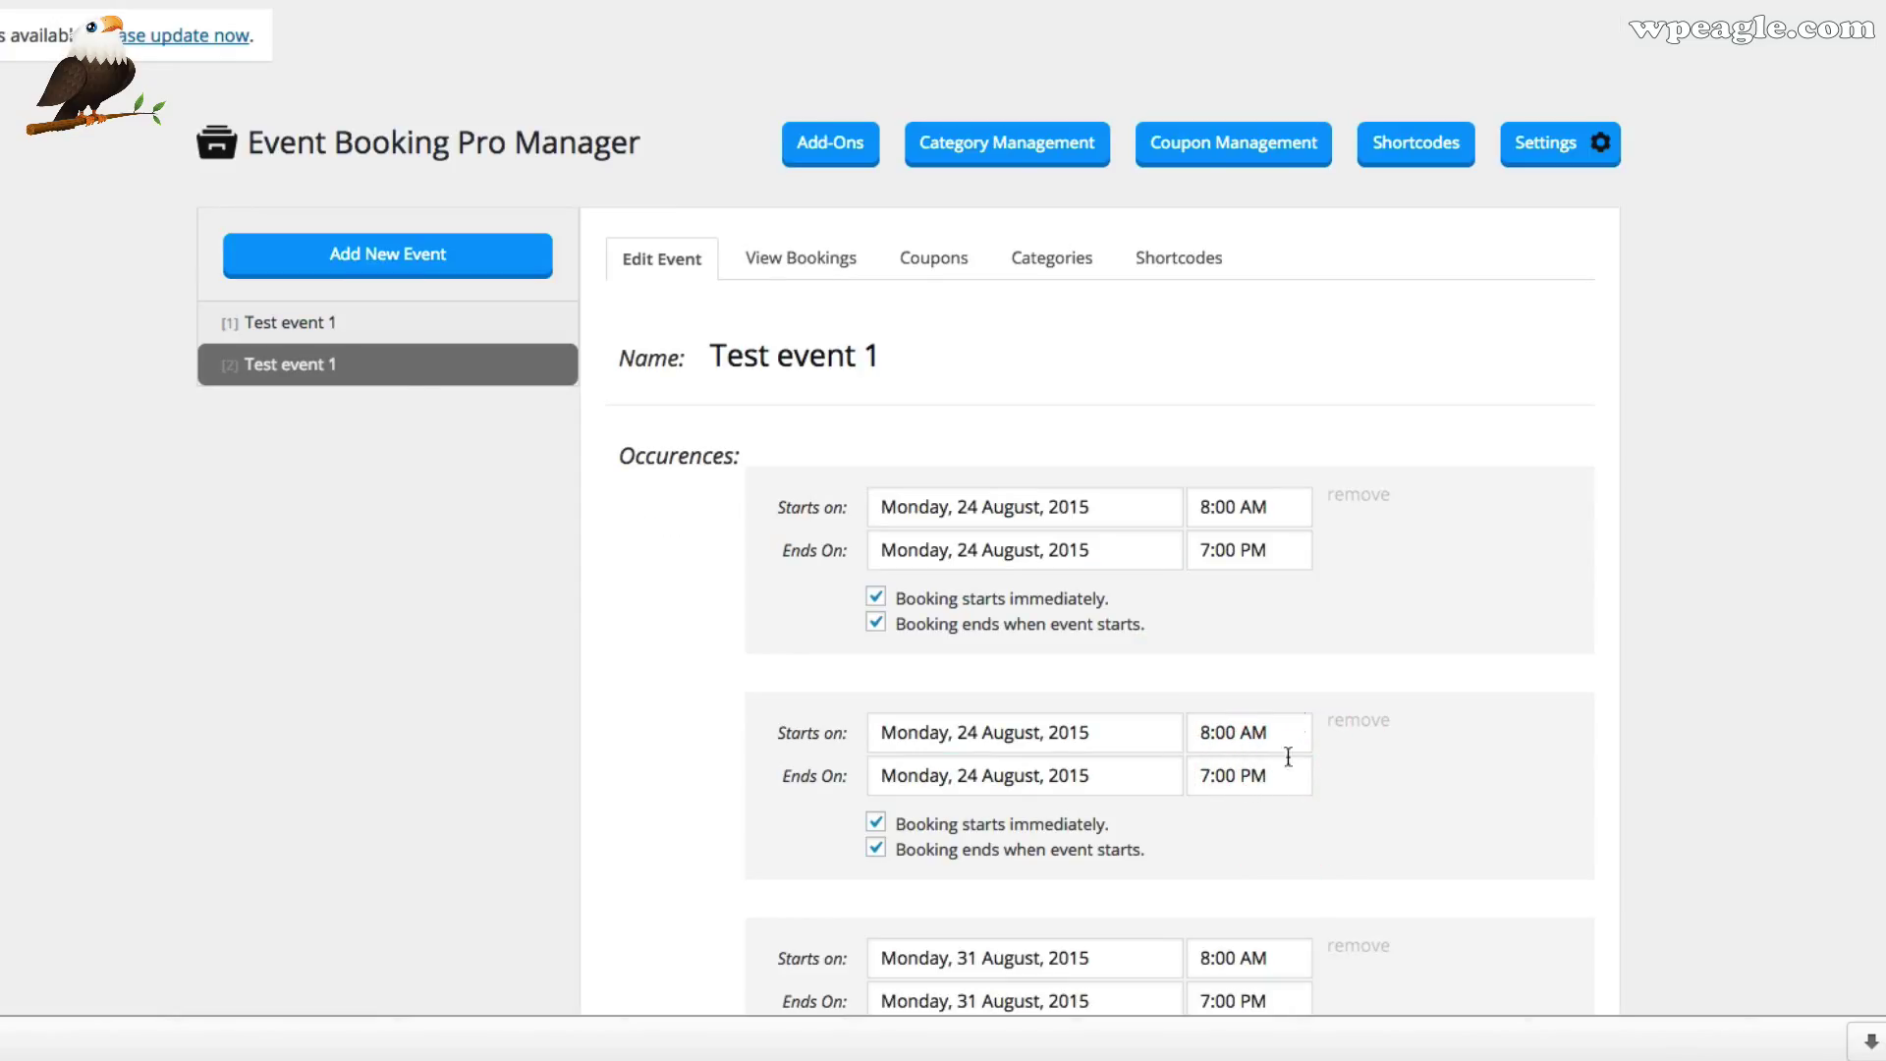
# Rename the copy to 'Another test event' and save it
pyautogui.moveTo(882, 374); pyautogui.dragTo(586, 355)
pyautogui.write('A')
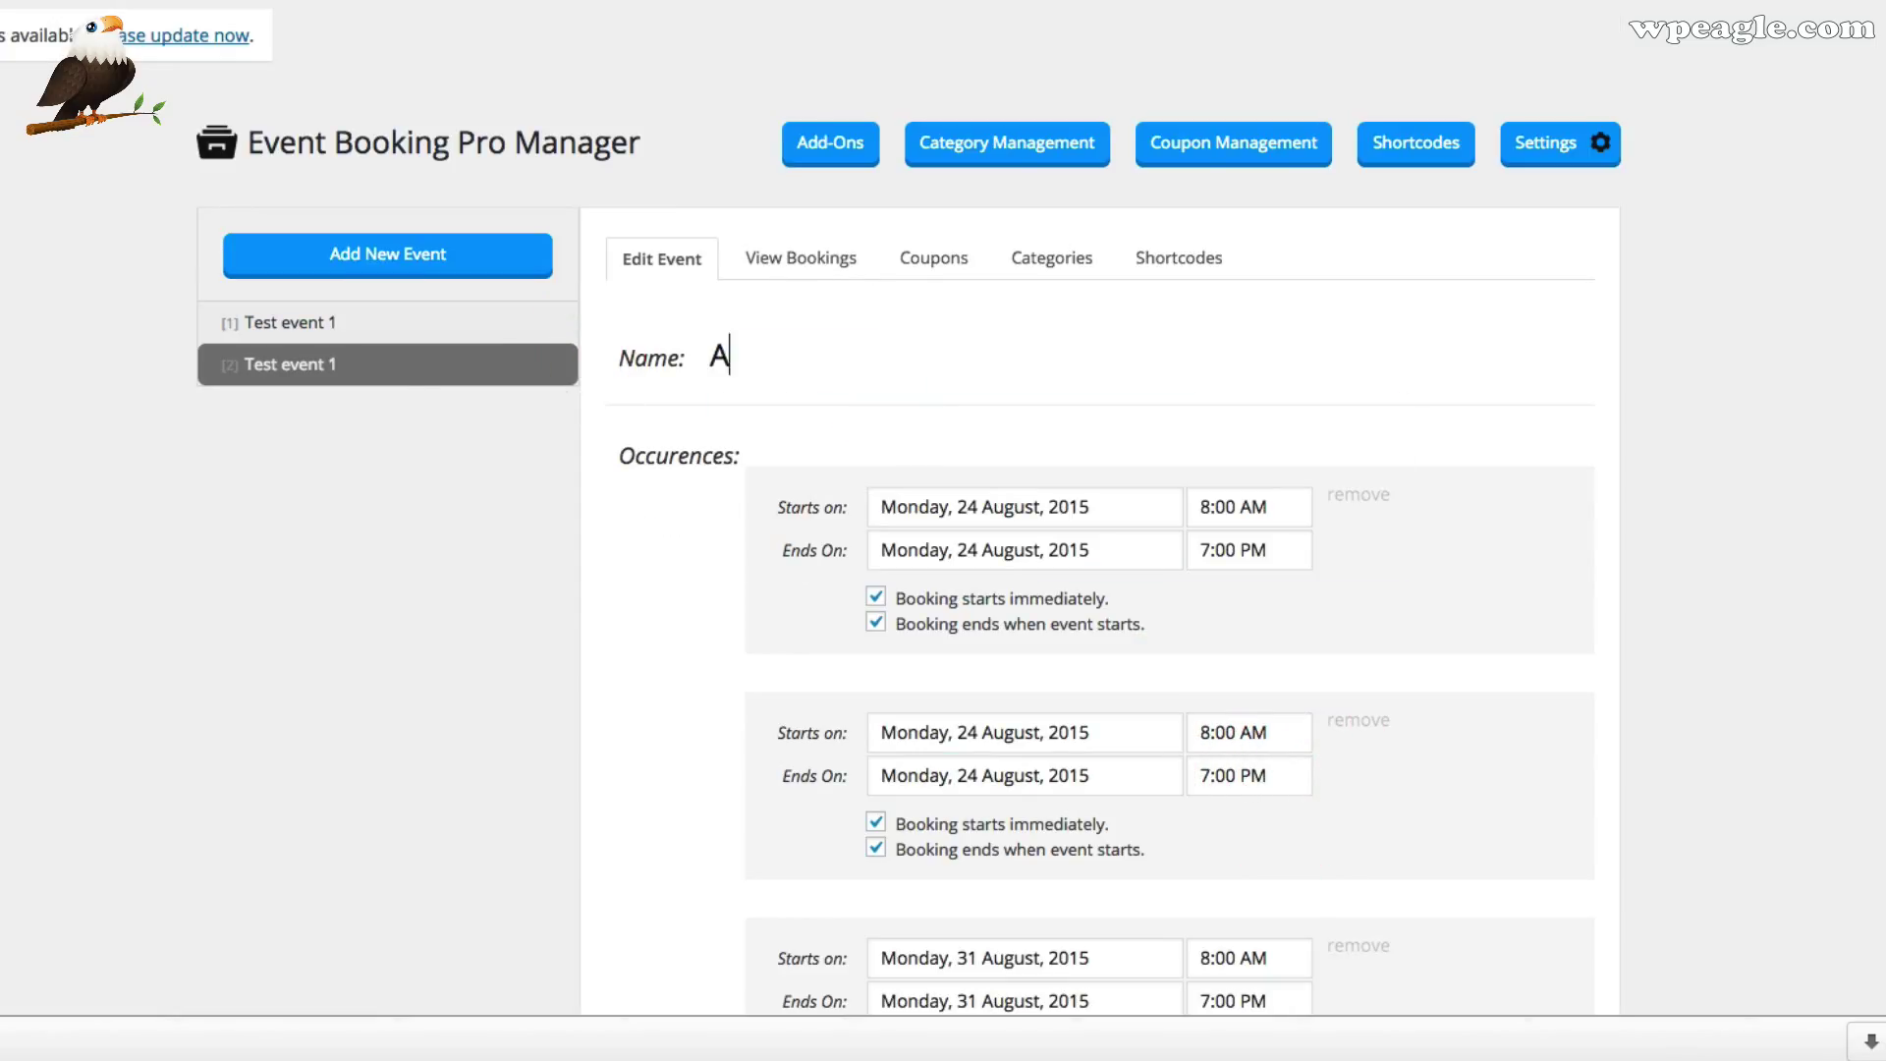
pyautogui.write('nother test even')
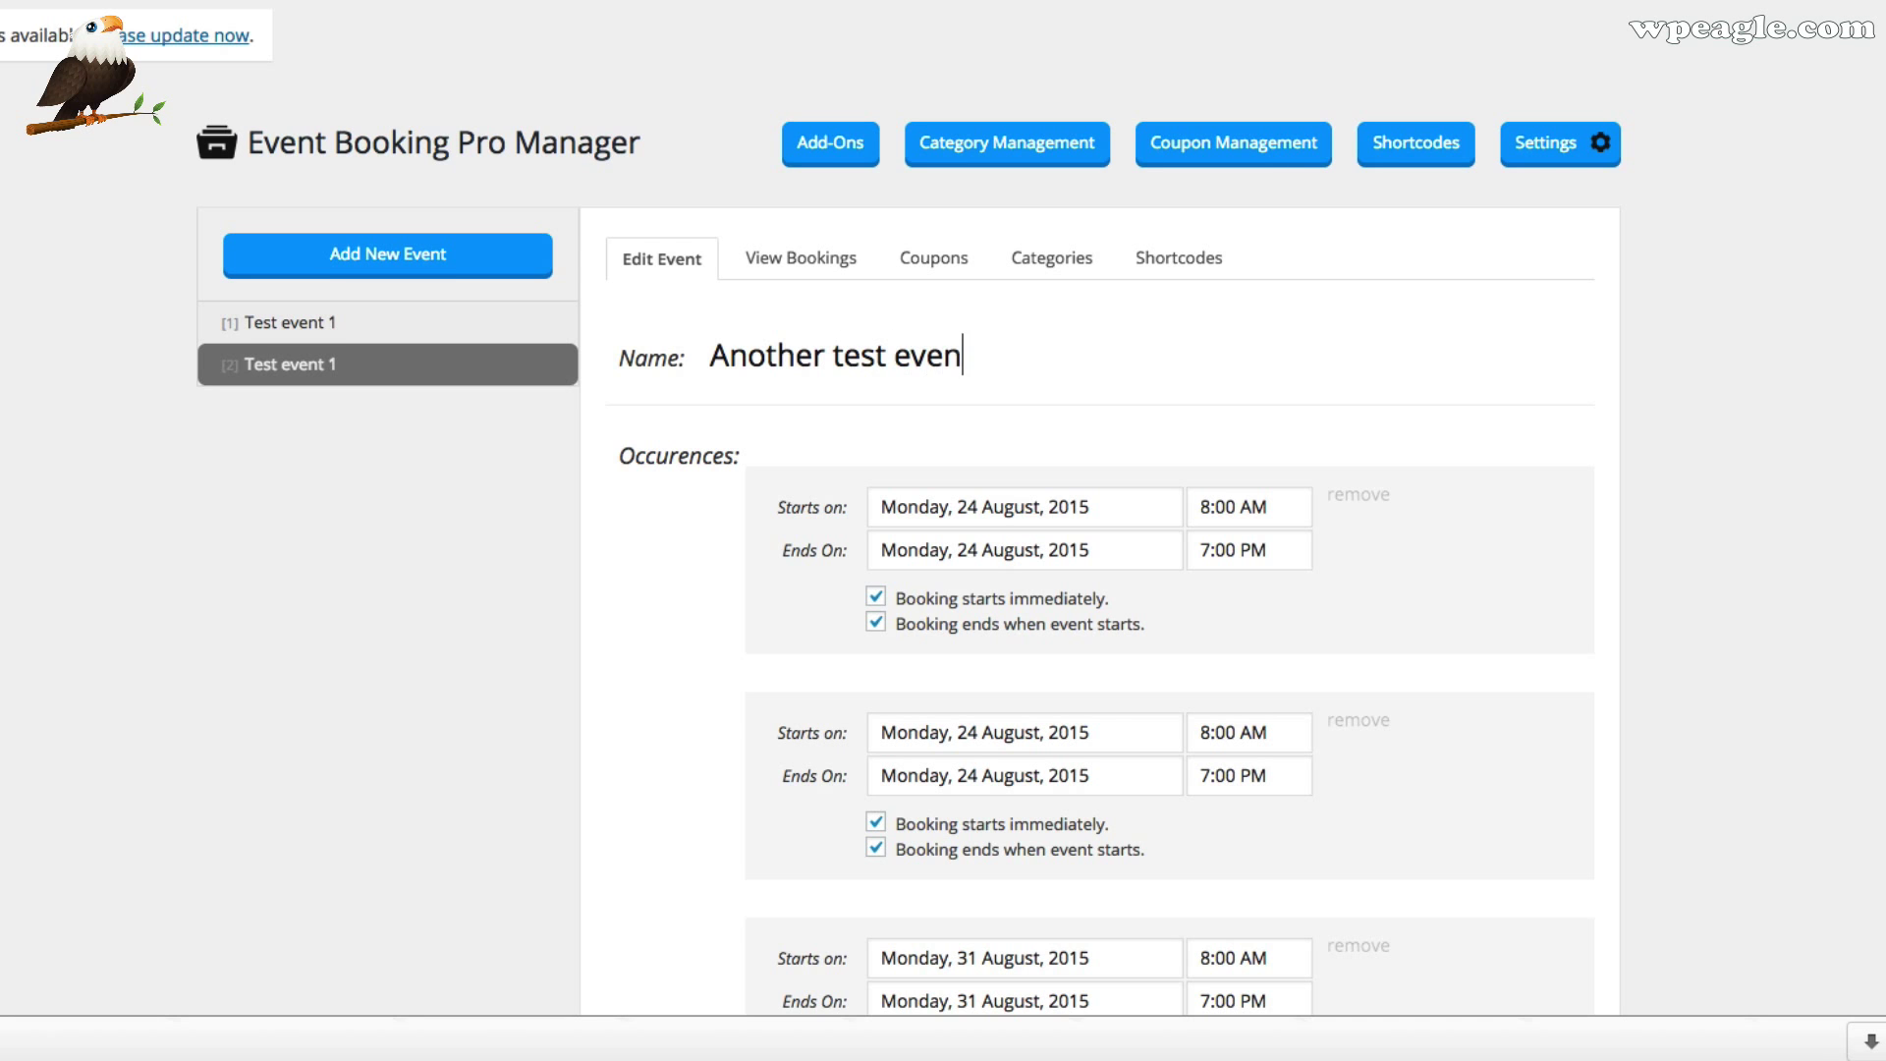
pyautogui.click(982, 391)
pyautogui.scroll(-10, 983, 391)
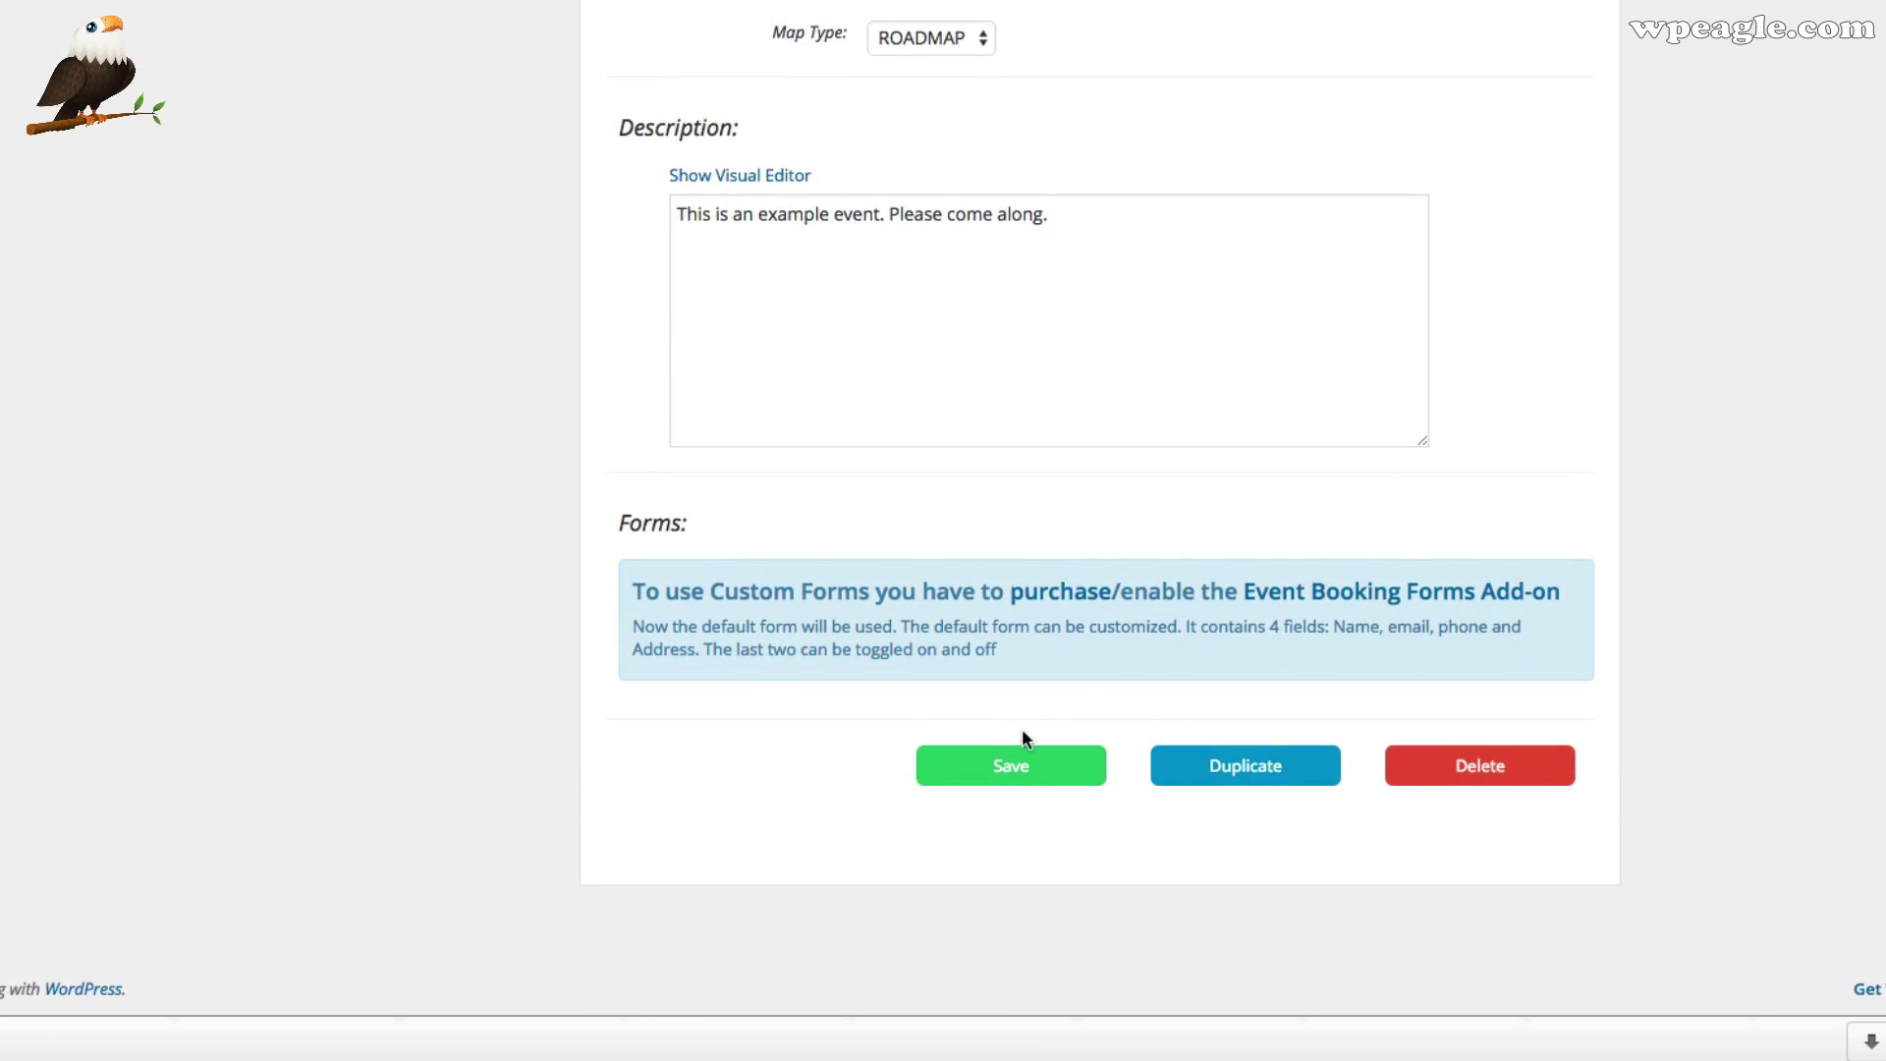
pyautogui.click(1012, 768)
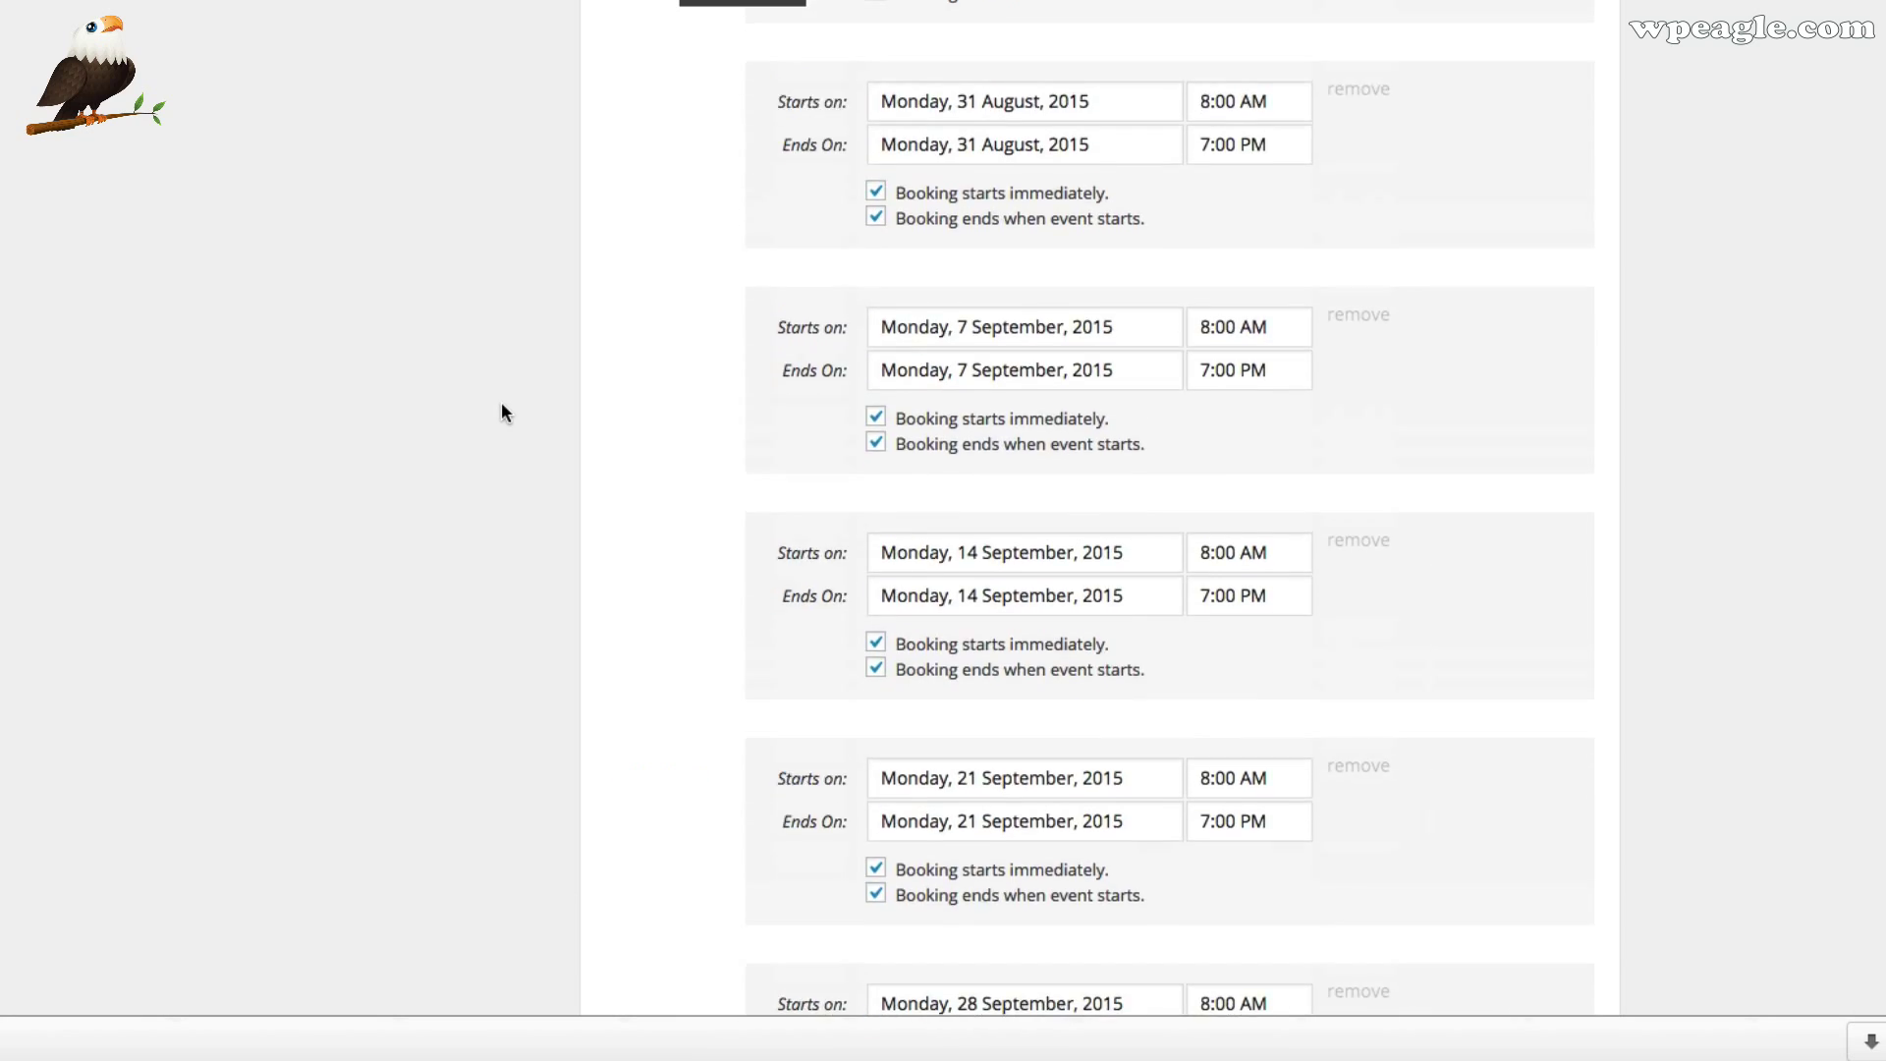
pyautogui.scroll(-2, 515, 413)
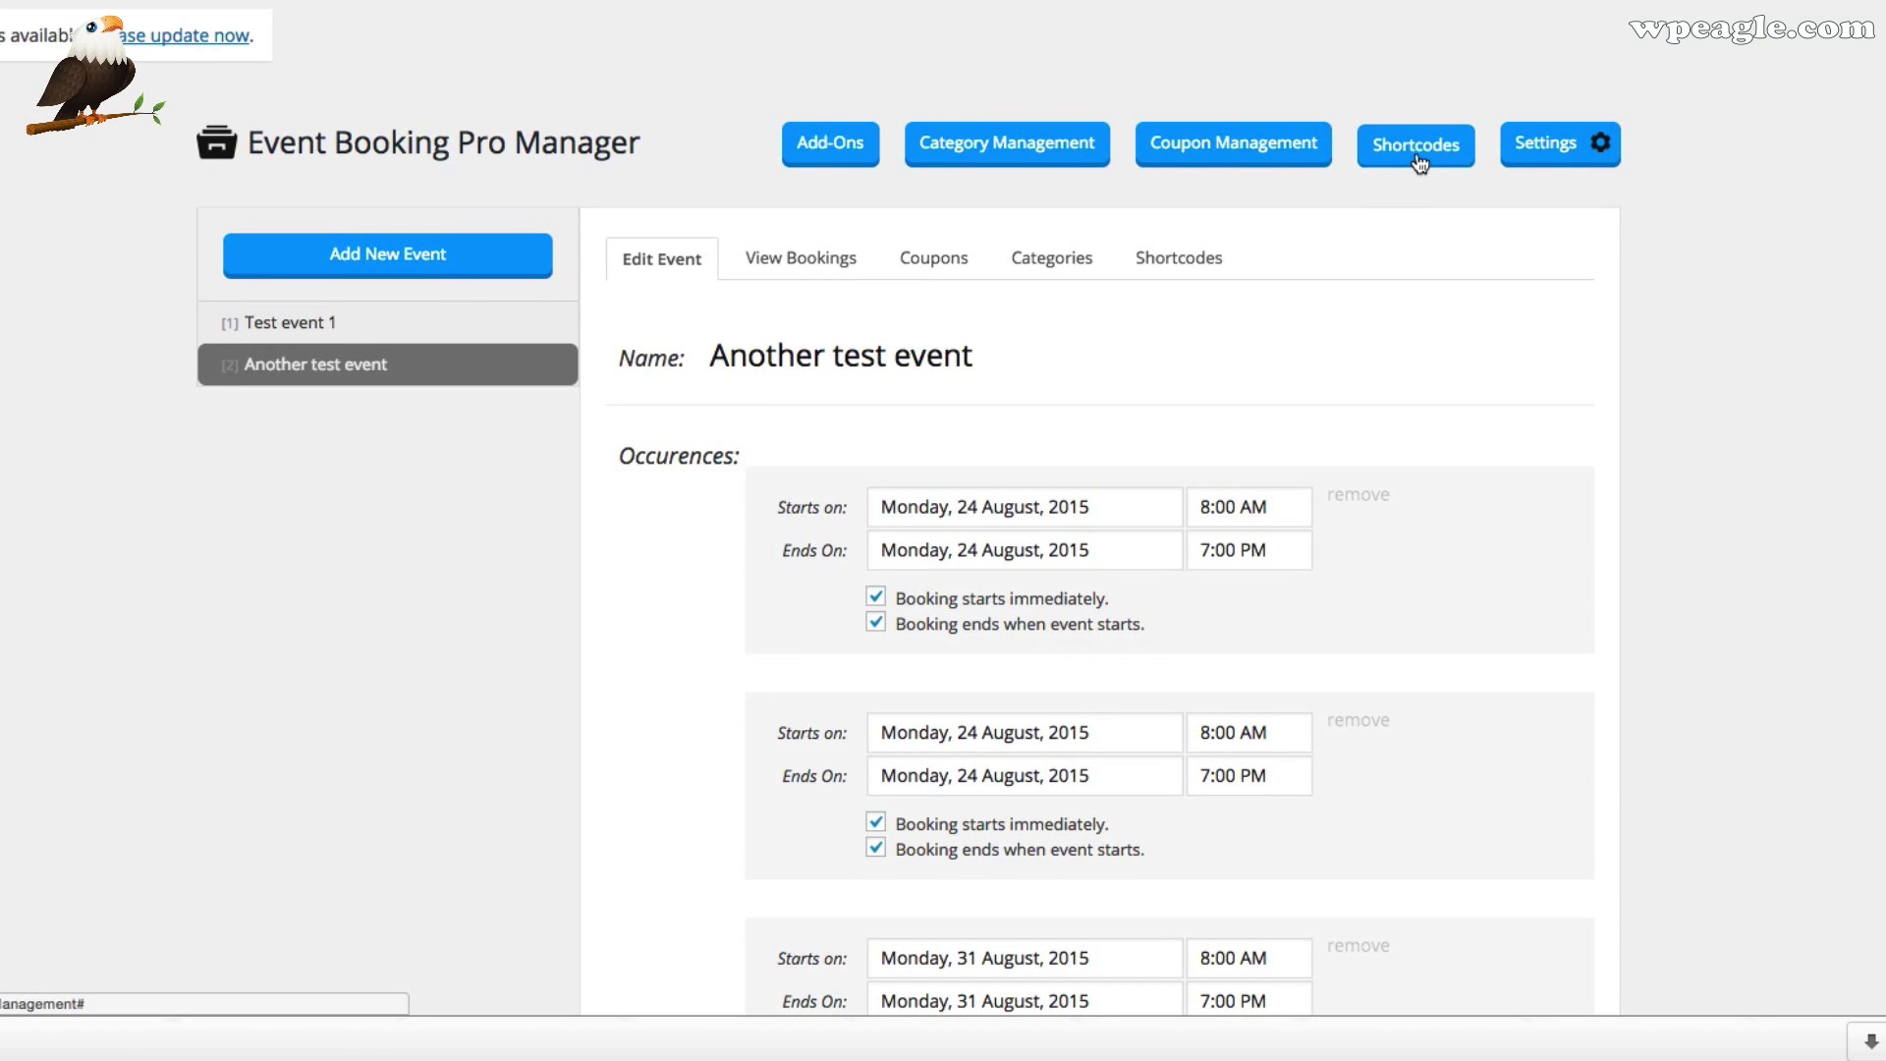
# Find the [eventCalendar] shortcode in the plugin's shortcode reference and select it for copying
pyautogui.click(1420, 159)
pyautogui.scroll(-5, 1022, 467)
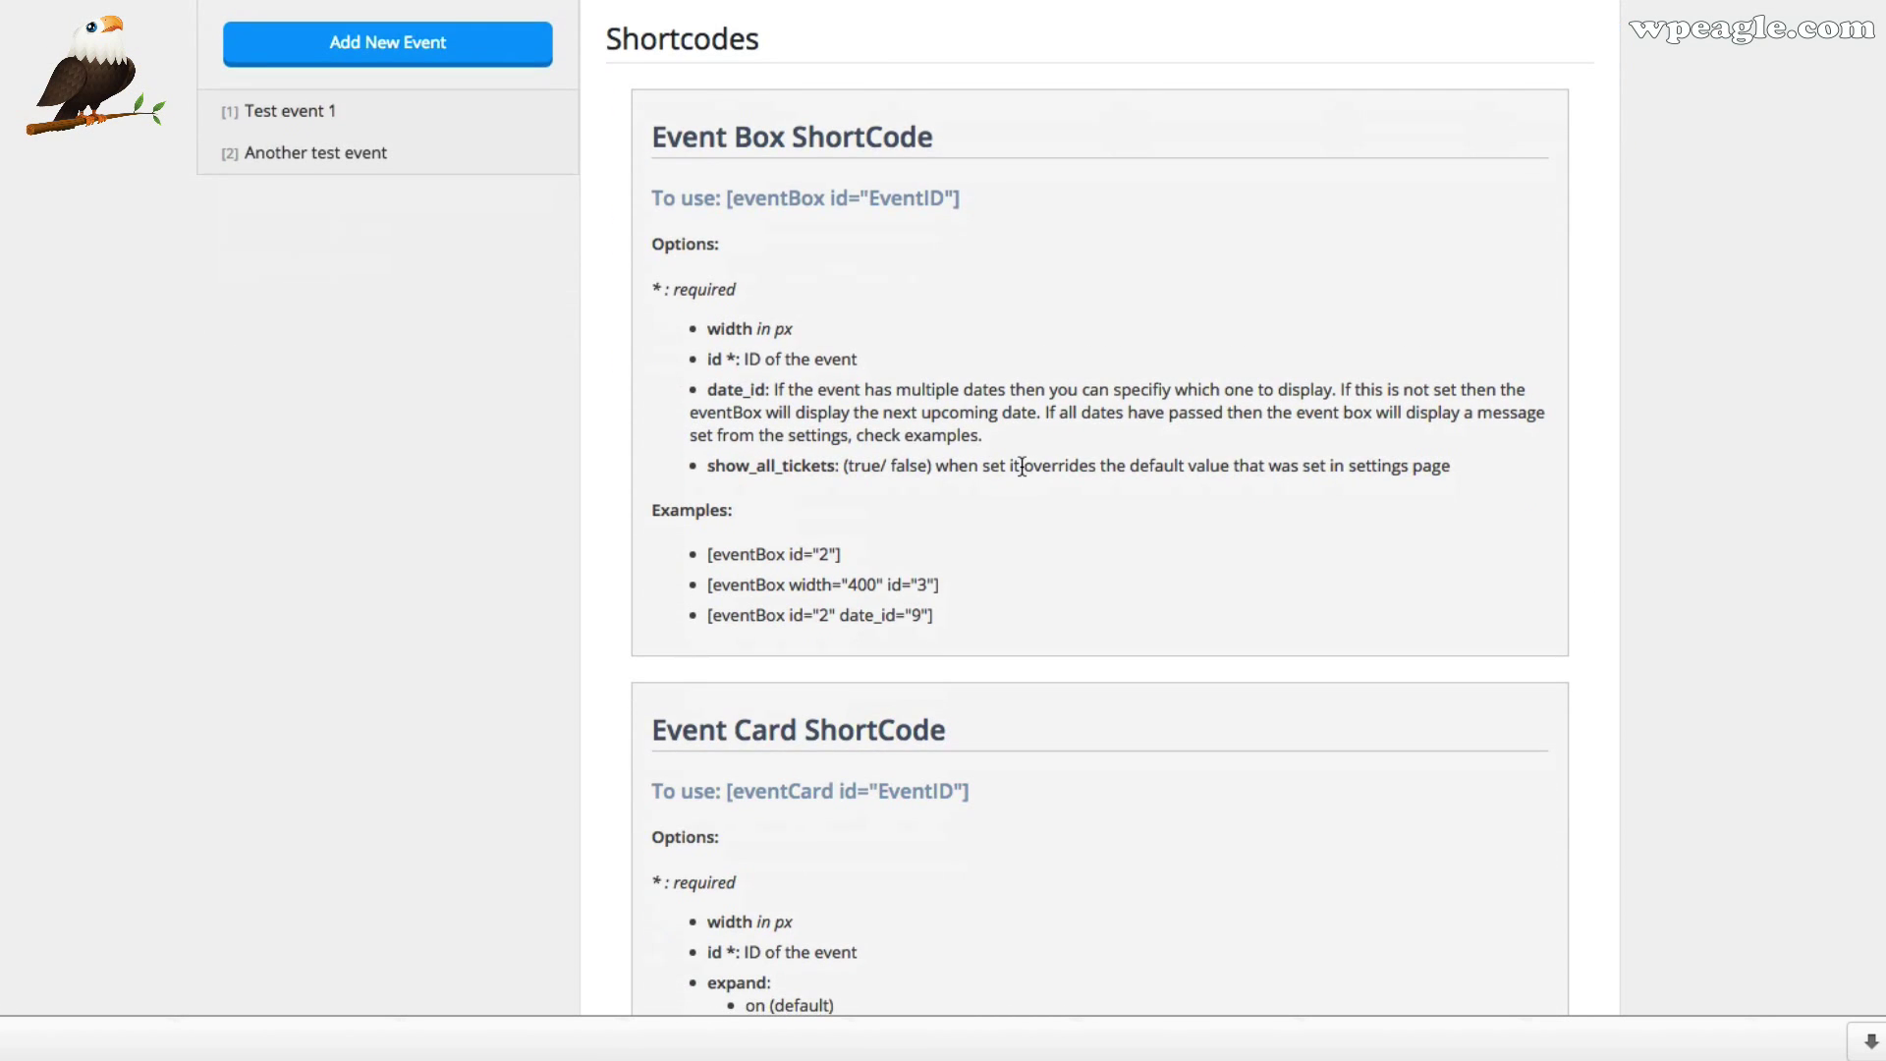
pyautogui.scroll(-10, 961, 472)
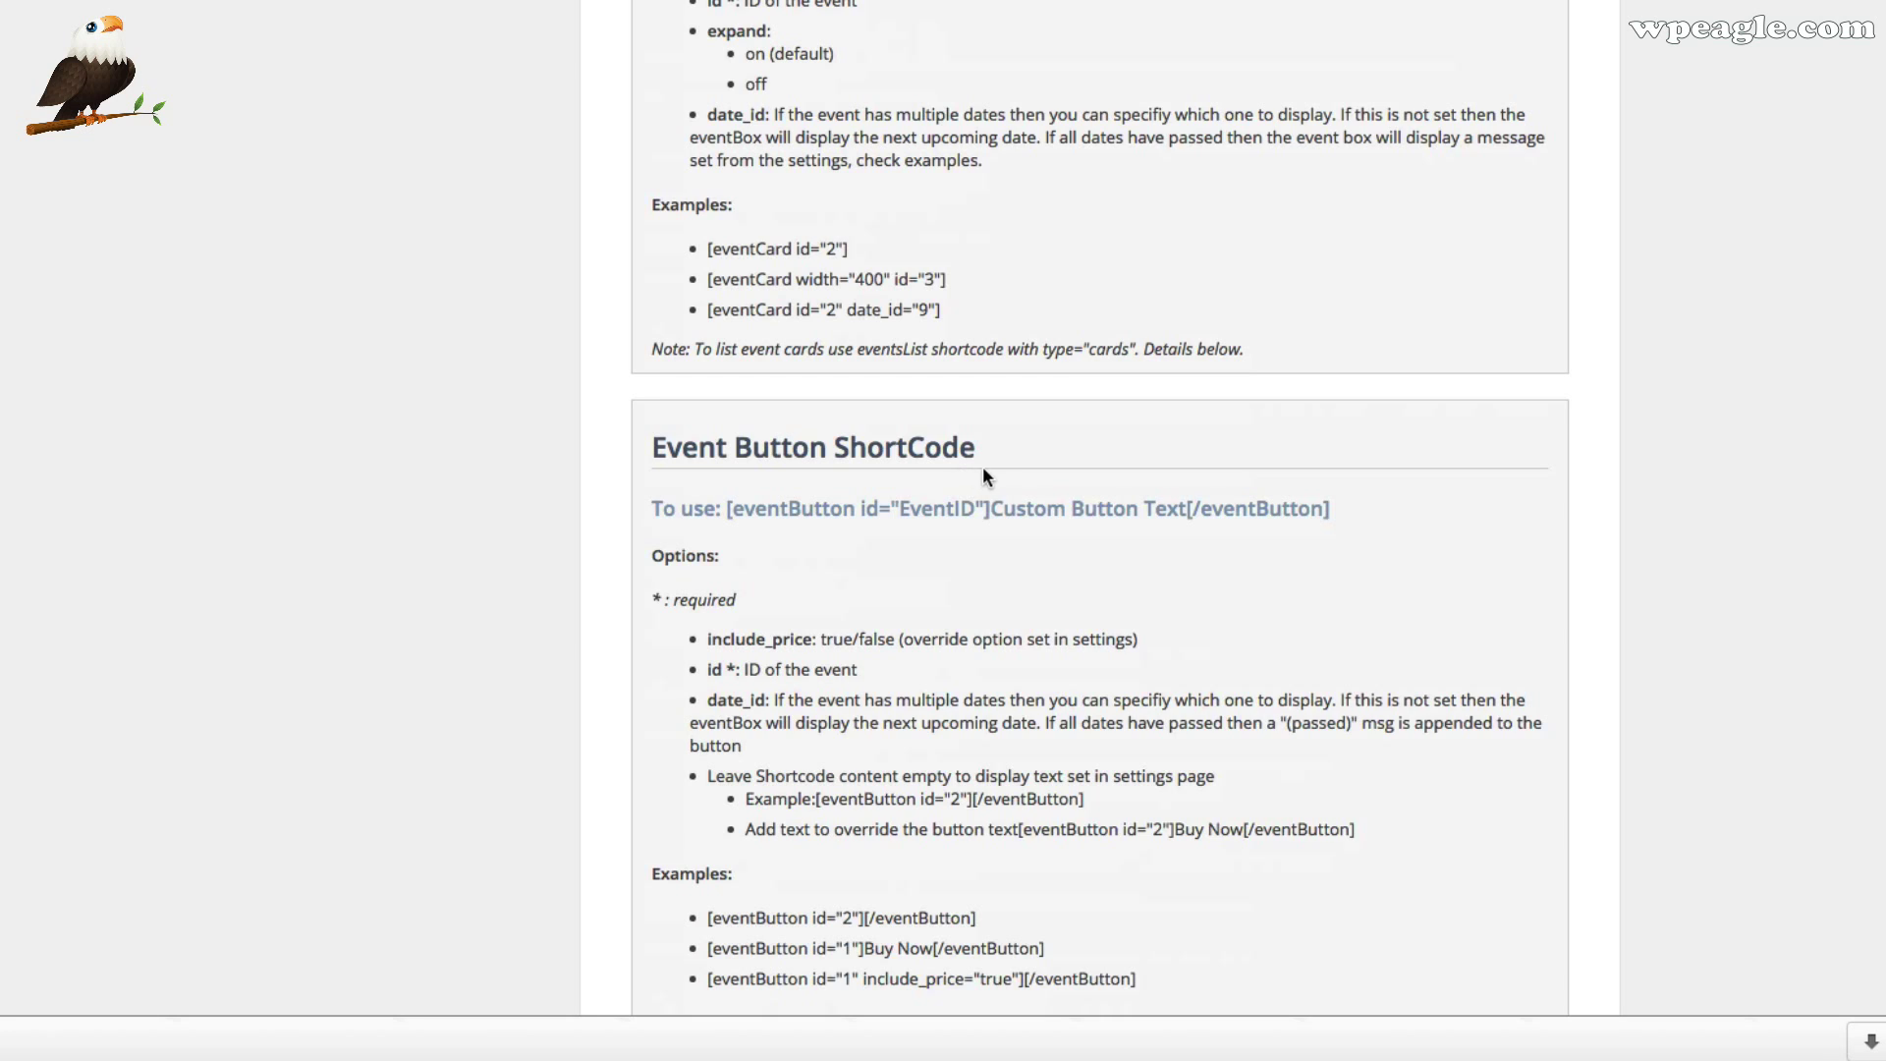
pyautogui.scroll(-2, 986, 477)
pyautogui.scroll(-7, 985, 477)
pyautogui.moveTo(890, 533); pyautogui.dragTo(722, 522)
pyautogui.press('super+c')
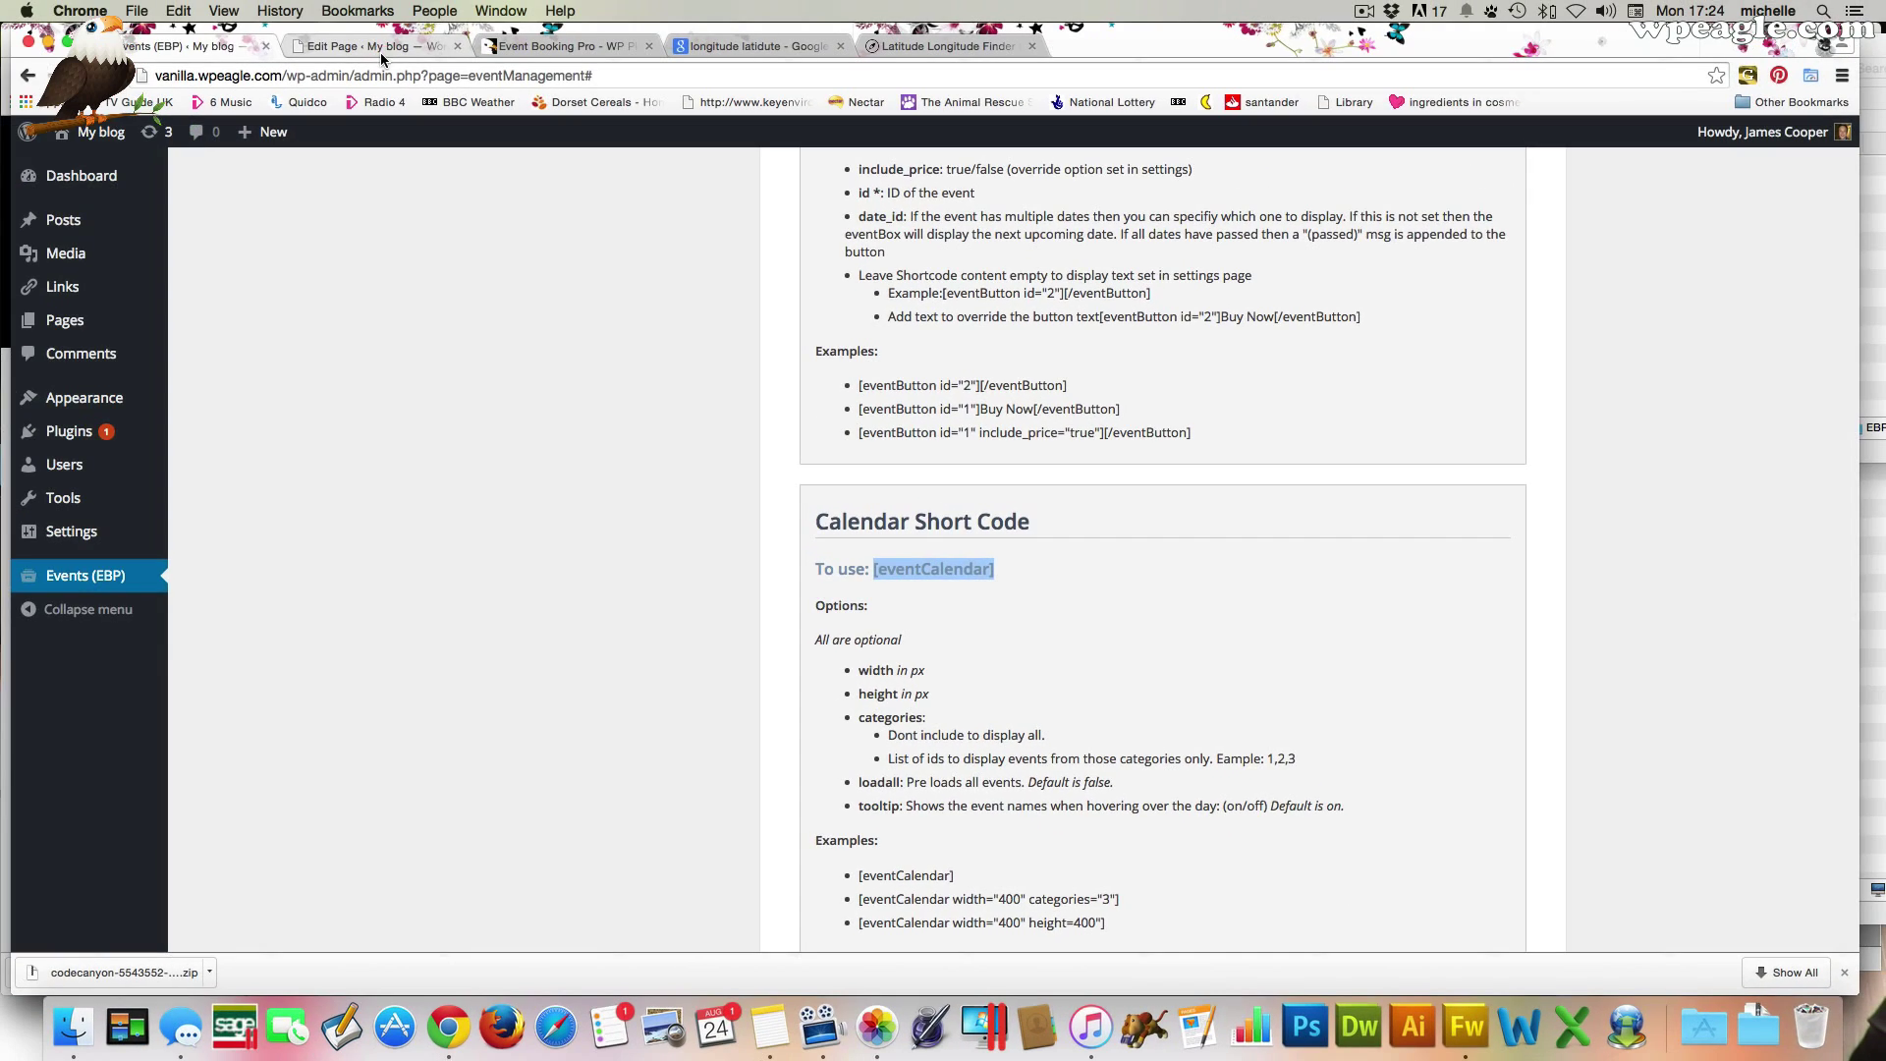
# Paste [eventCalendar] into the Events page, update it, and view the live calendar page
pyautogui.click(380, 51)
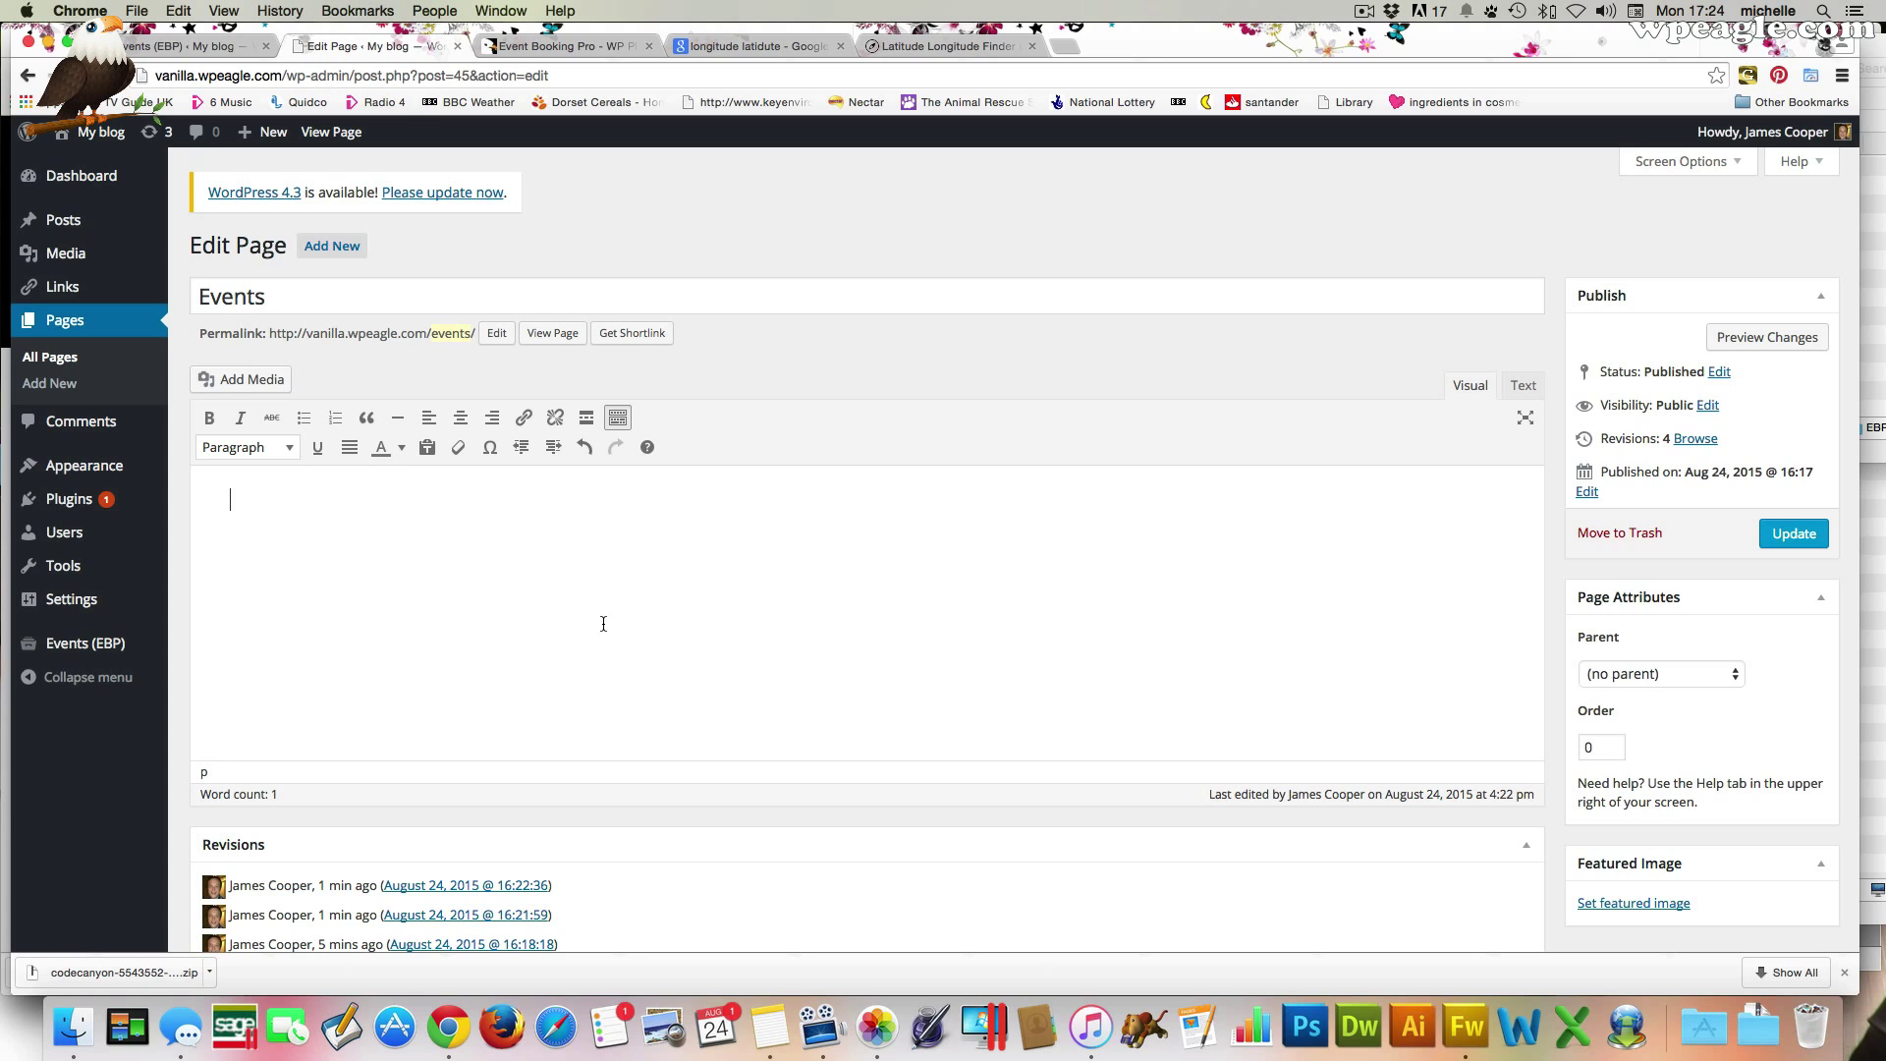
pyautogui.click(528, 544)
pyautogui.press('super+v')
pyautogui.click(1792, 534)
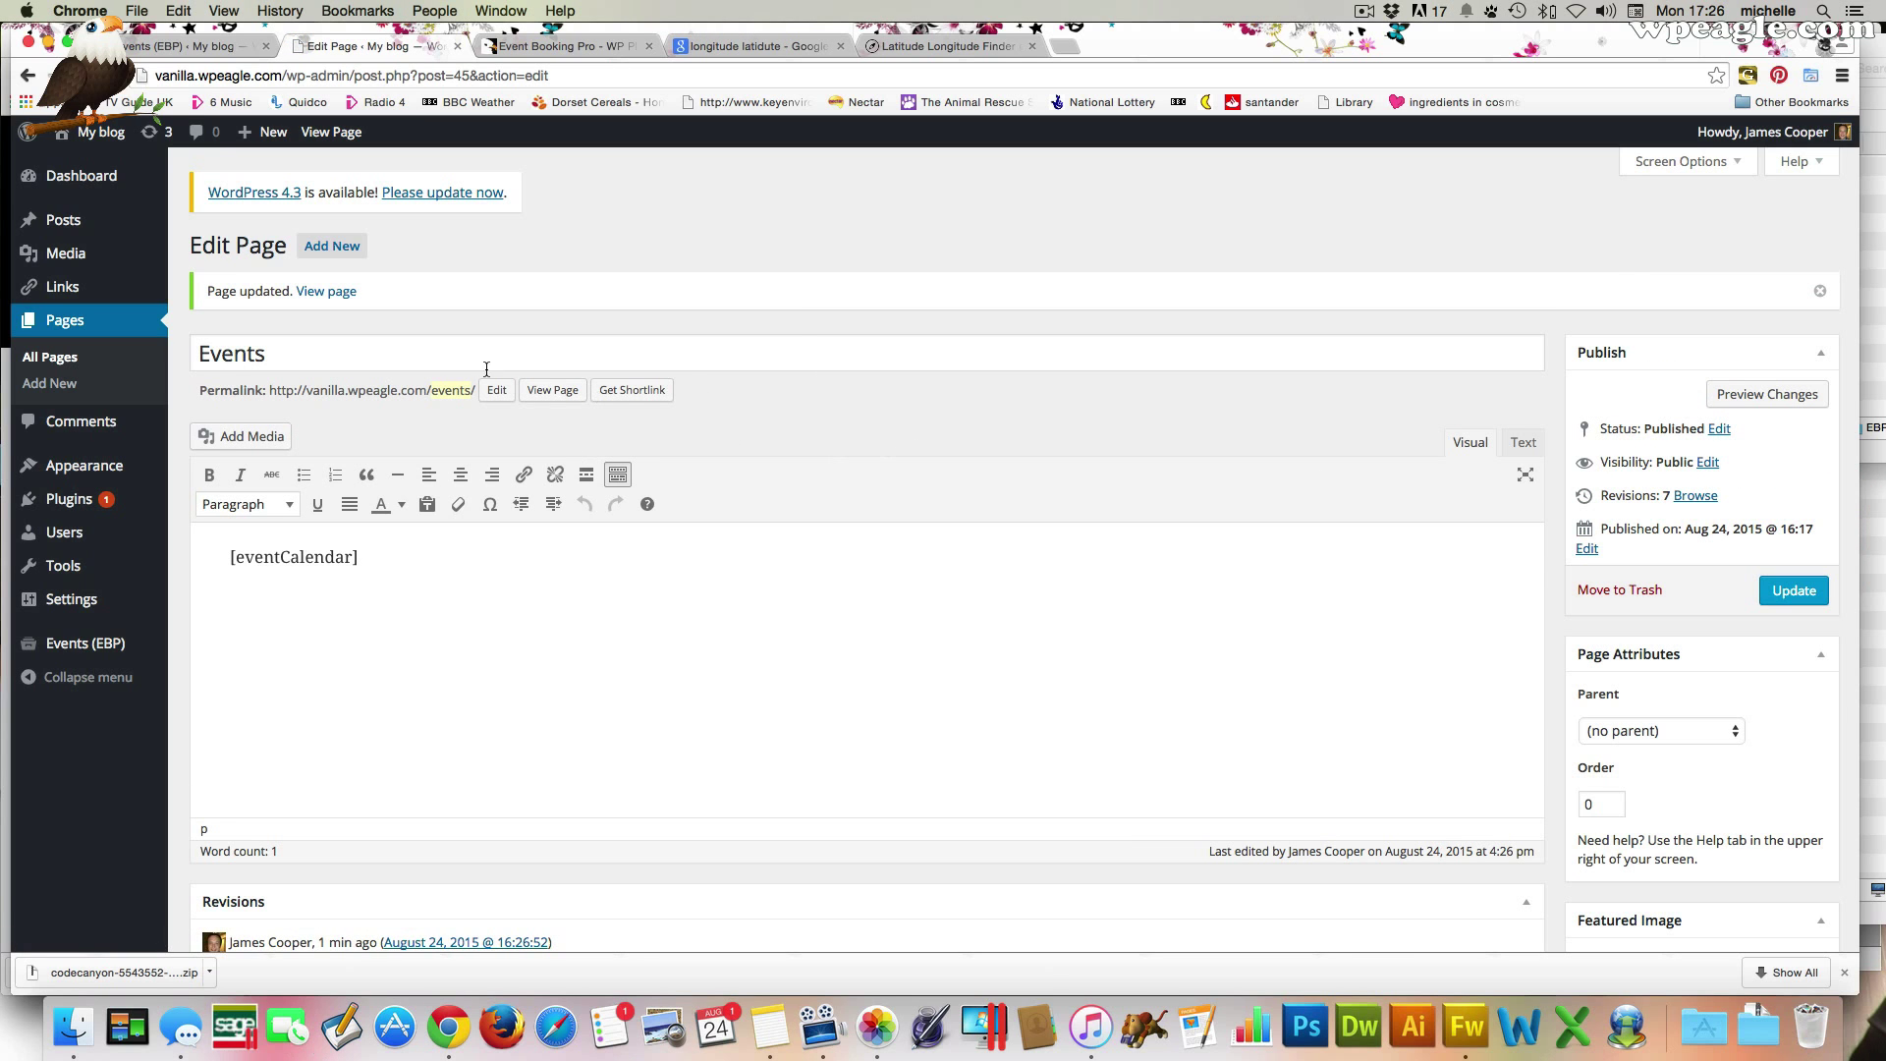
pyautogui.click(552, 390)
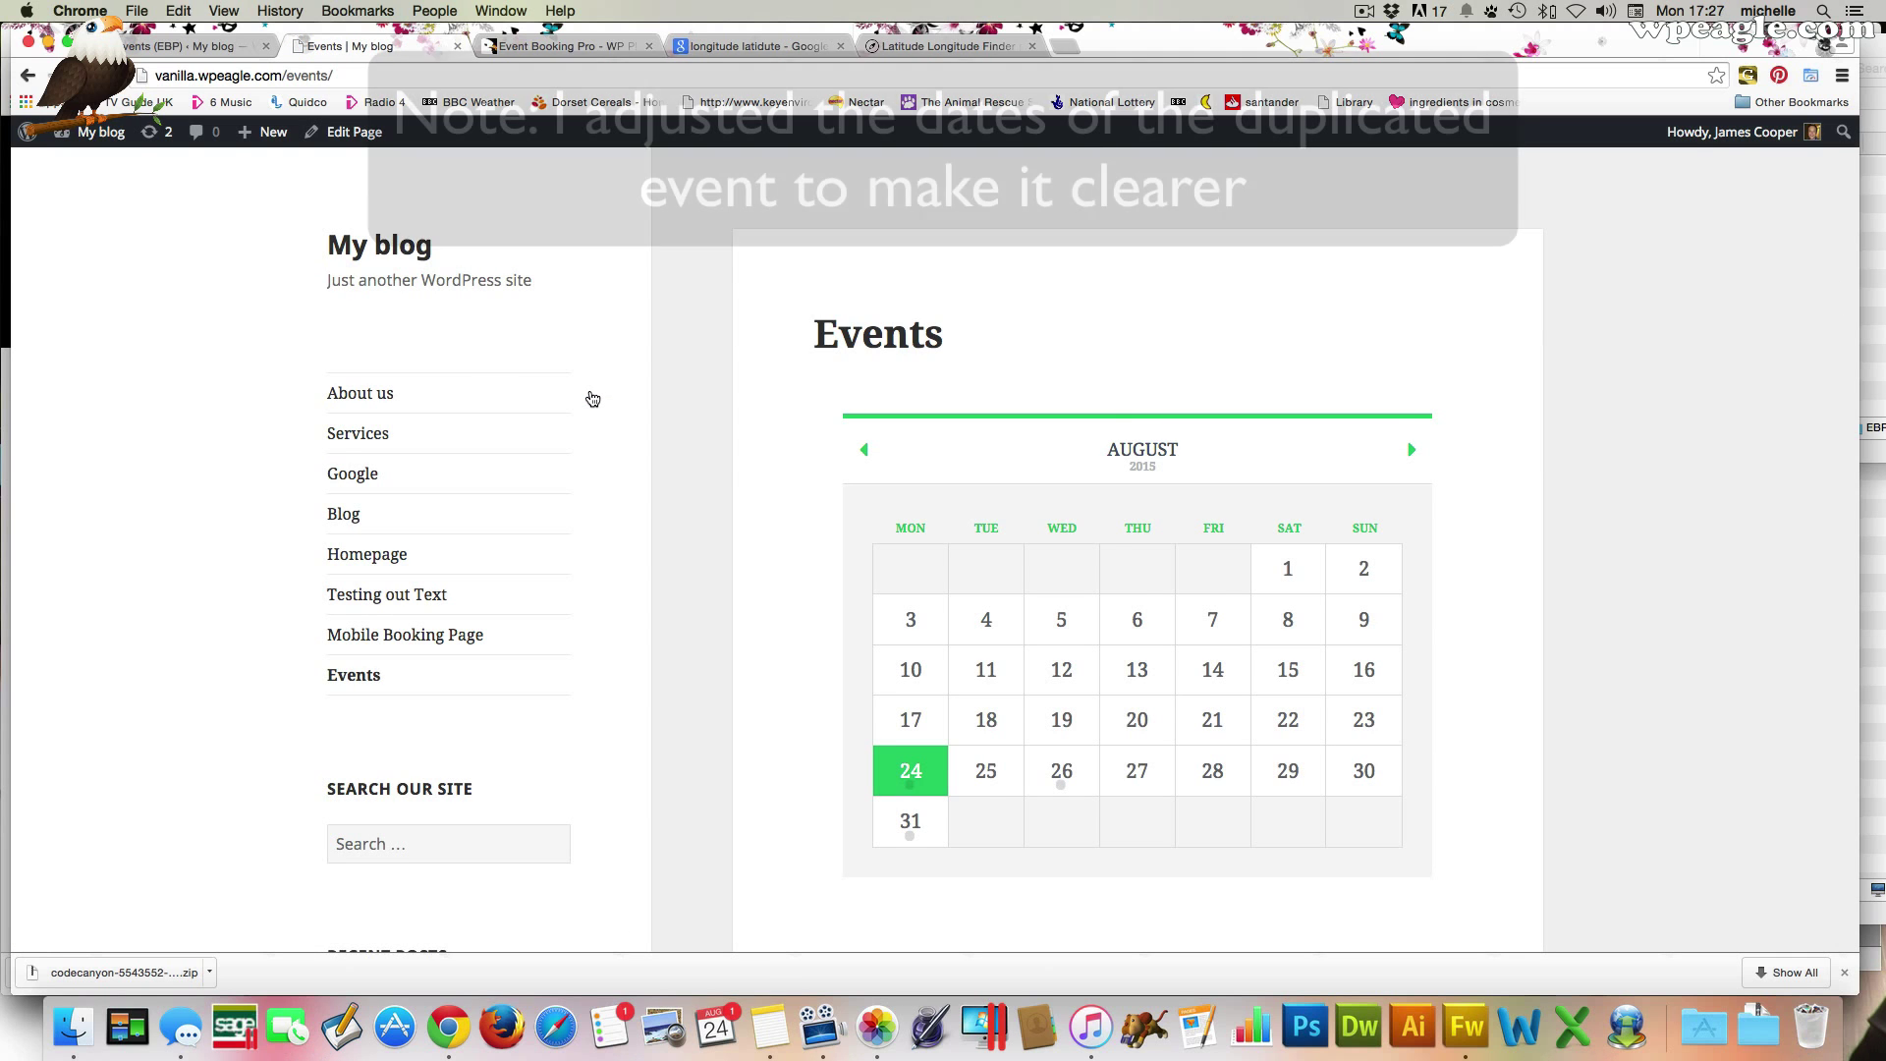
# Open Another test event's details from the calendar's 24th, then return to the Events List ShortCode docs
pyautogui.moveTo(905, 783)
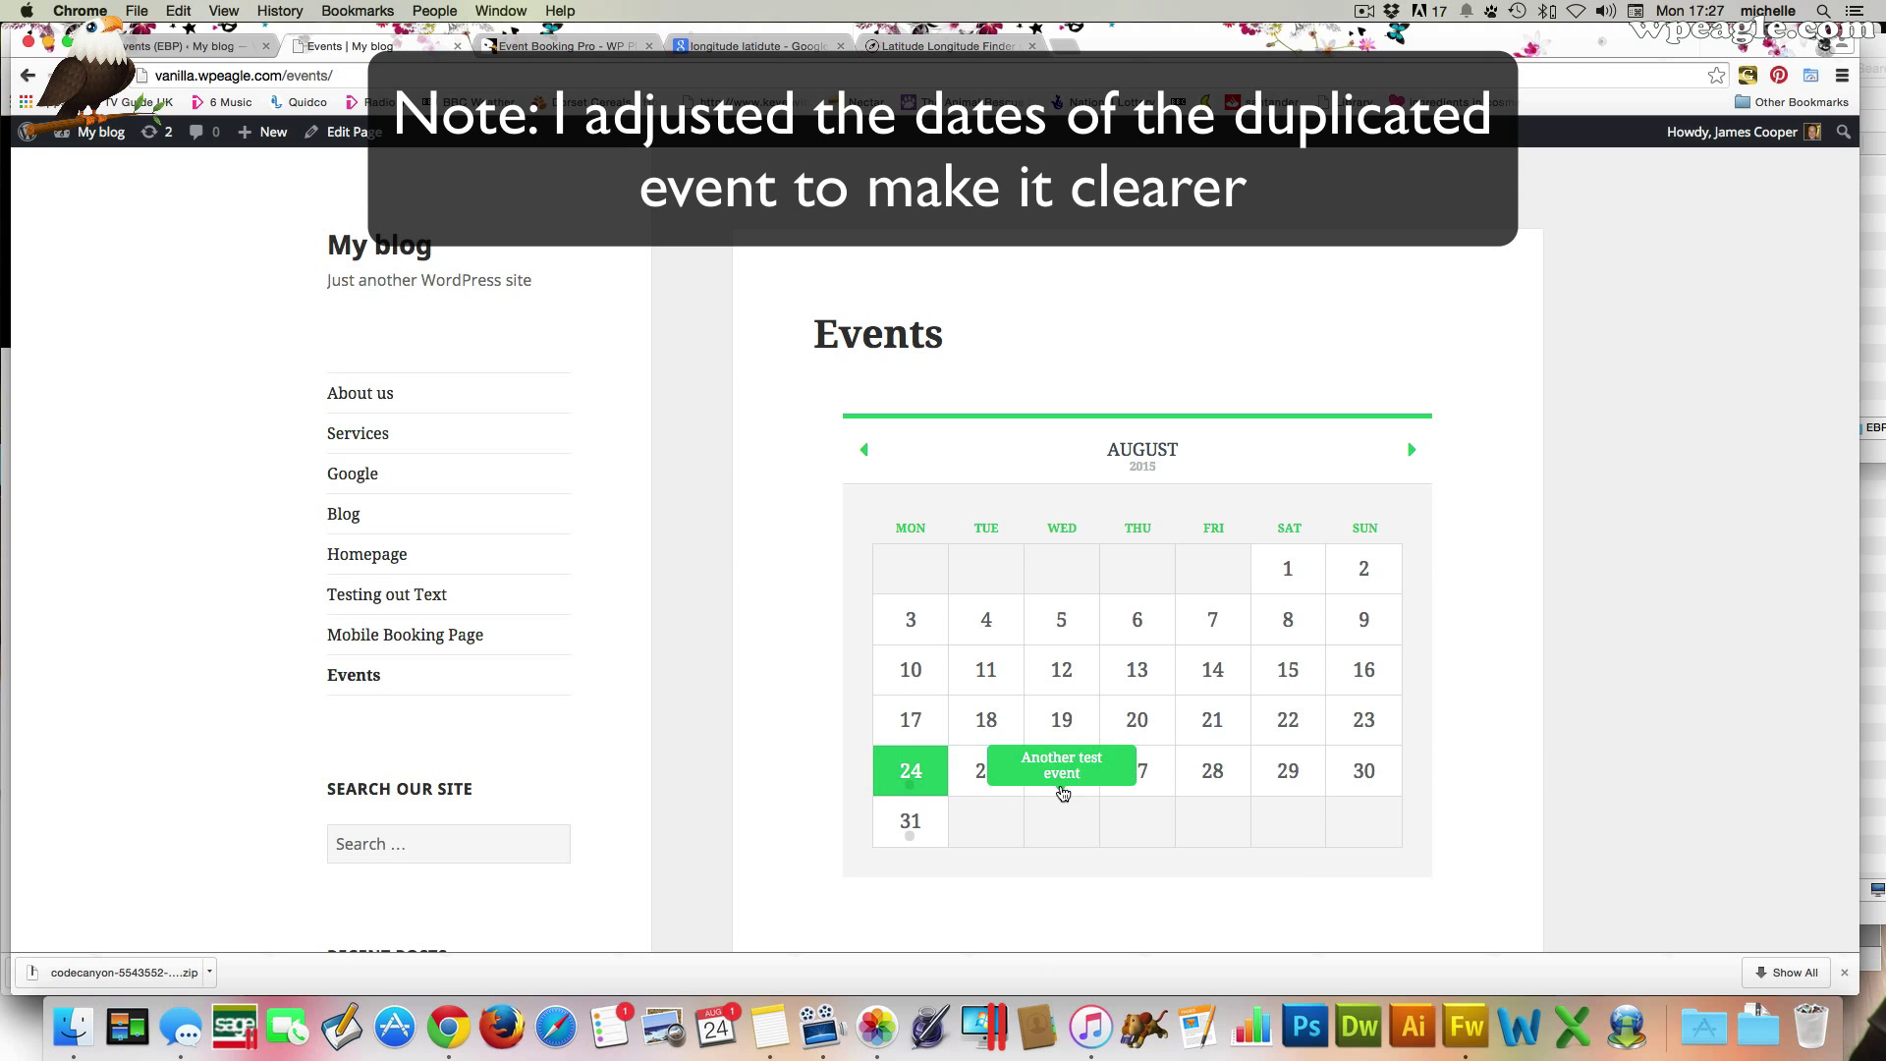
pyautogui.click(1062, 791)
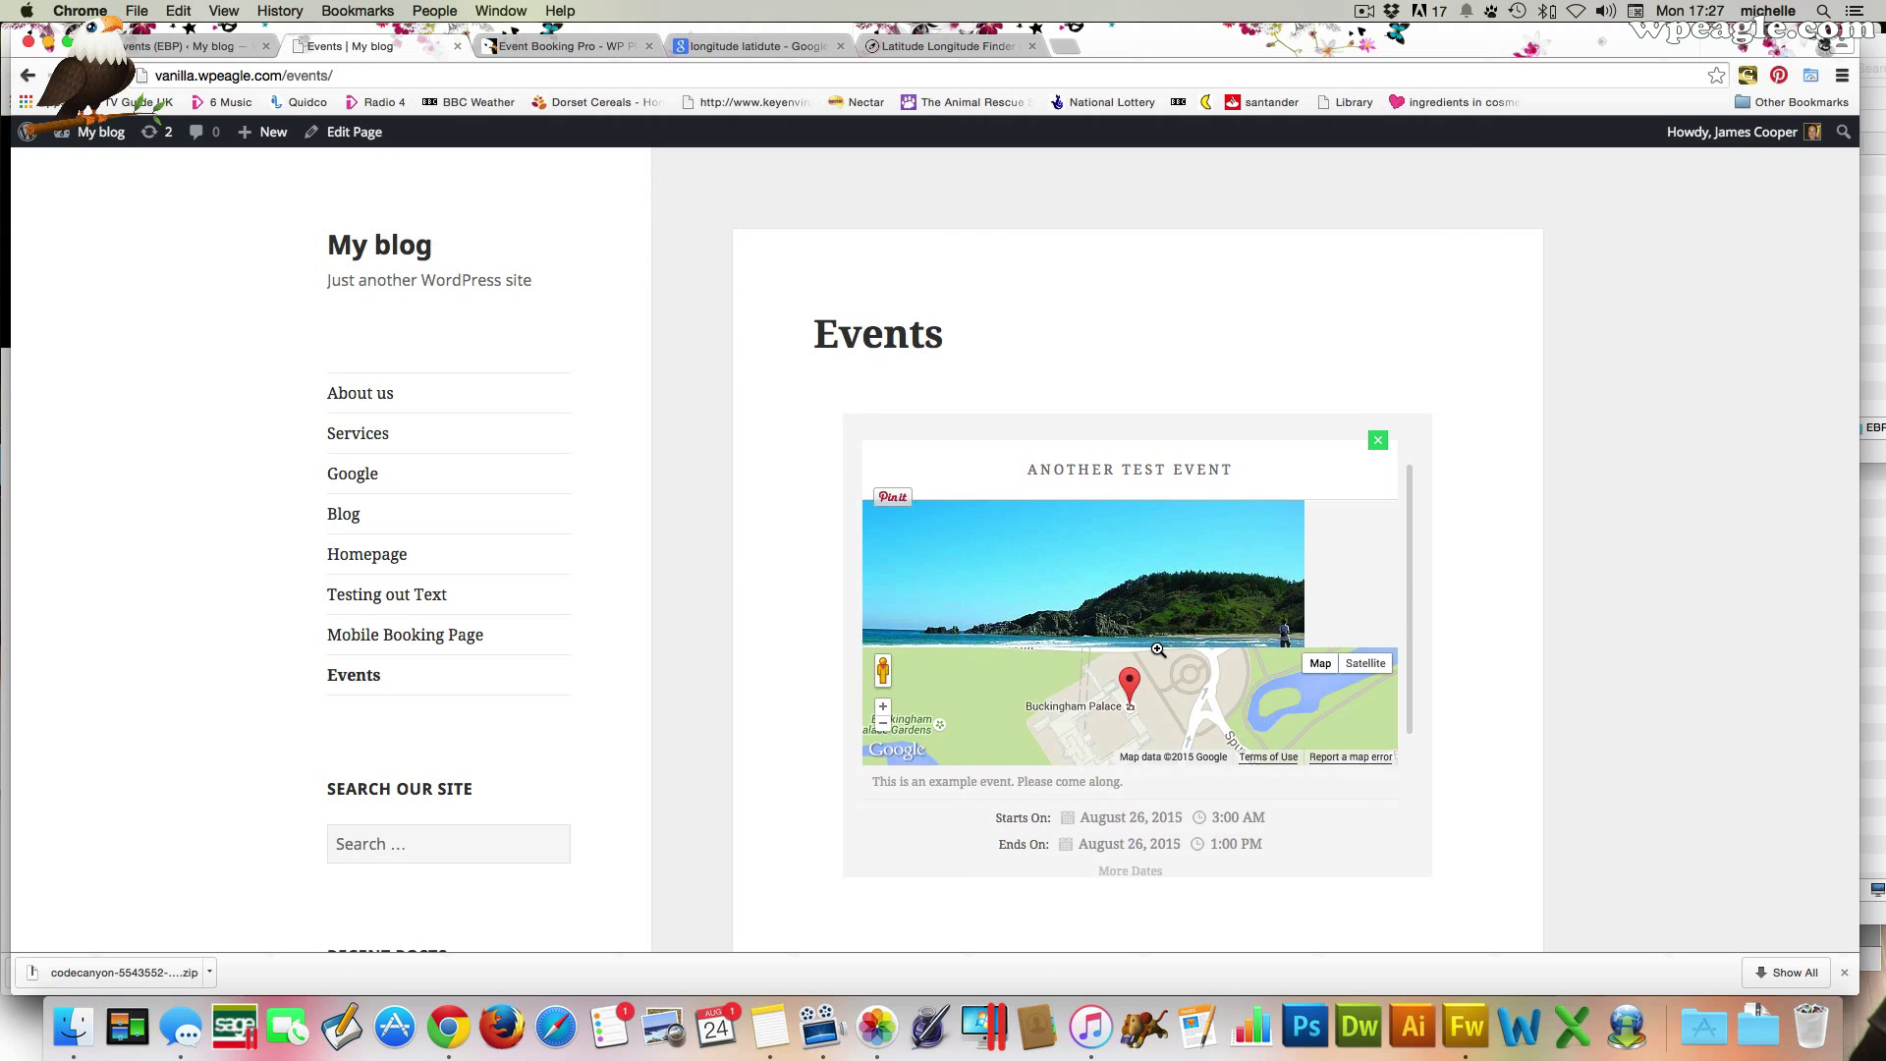
pyautogui.scroll(-5, 1158, 649)
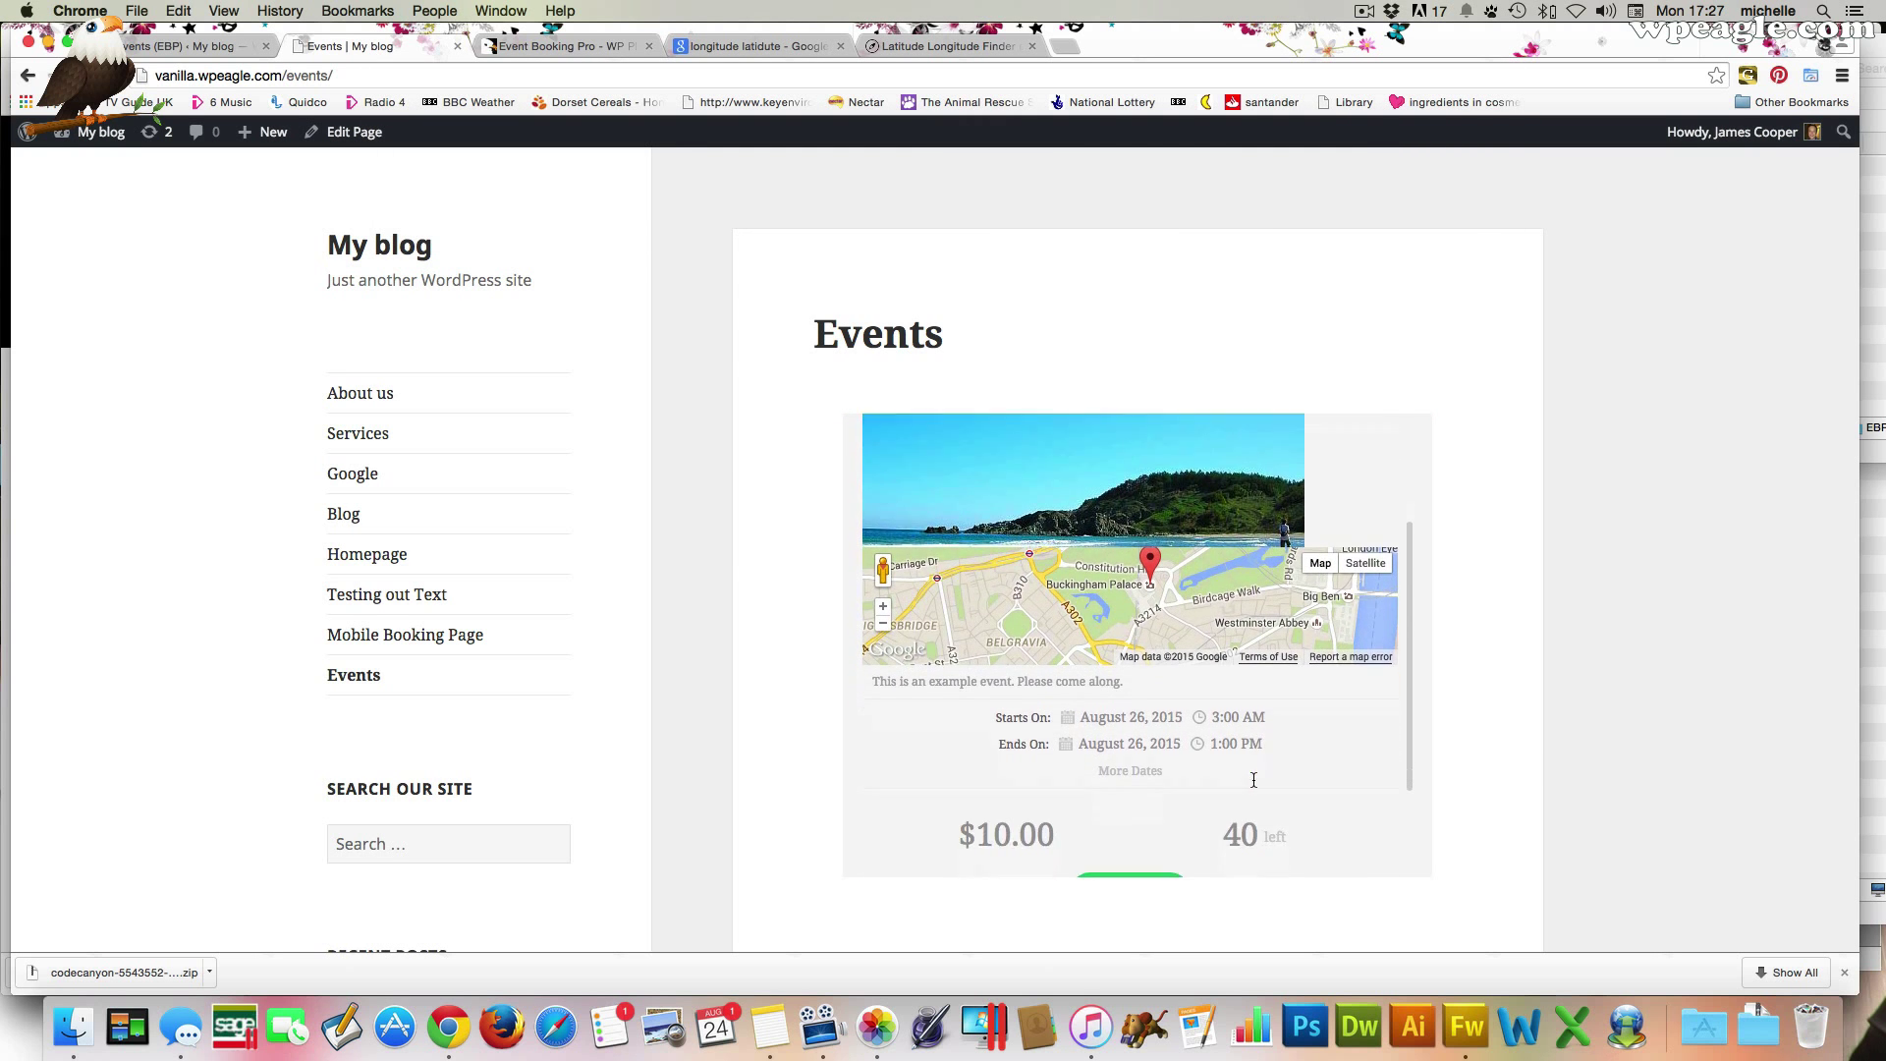
pyautogui.scroll(-3, 1253, 779)
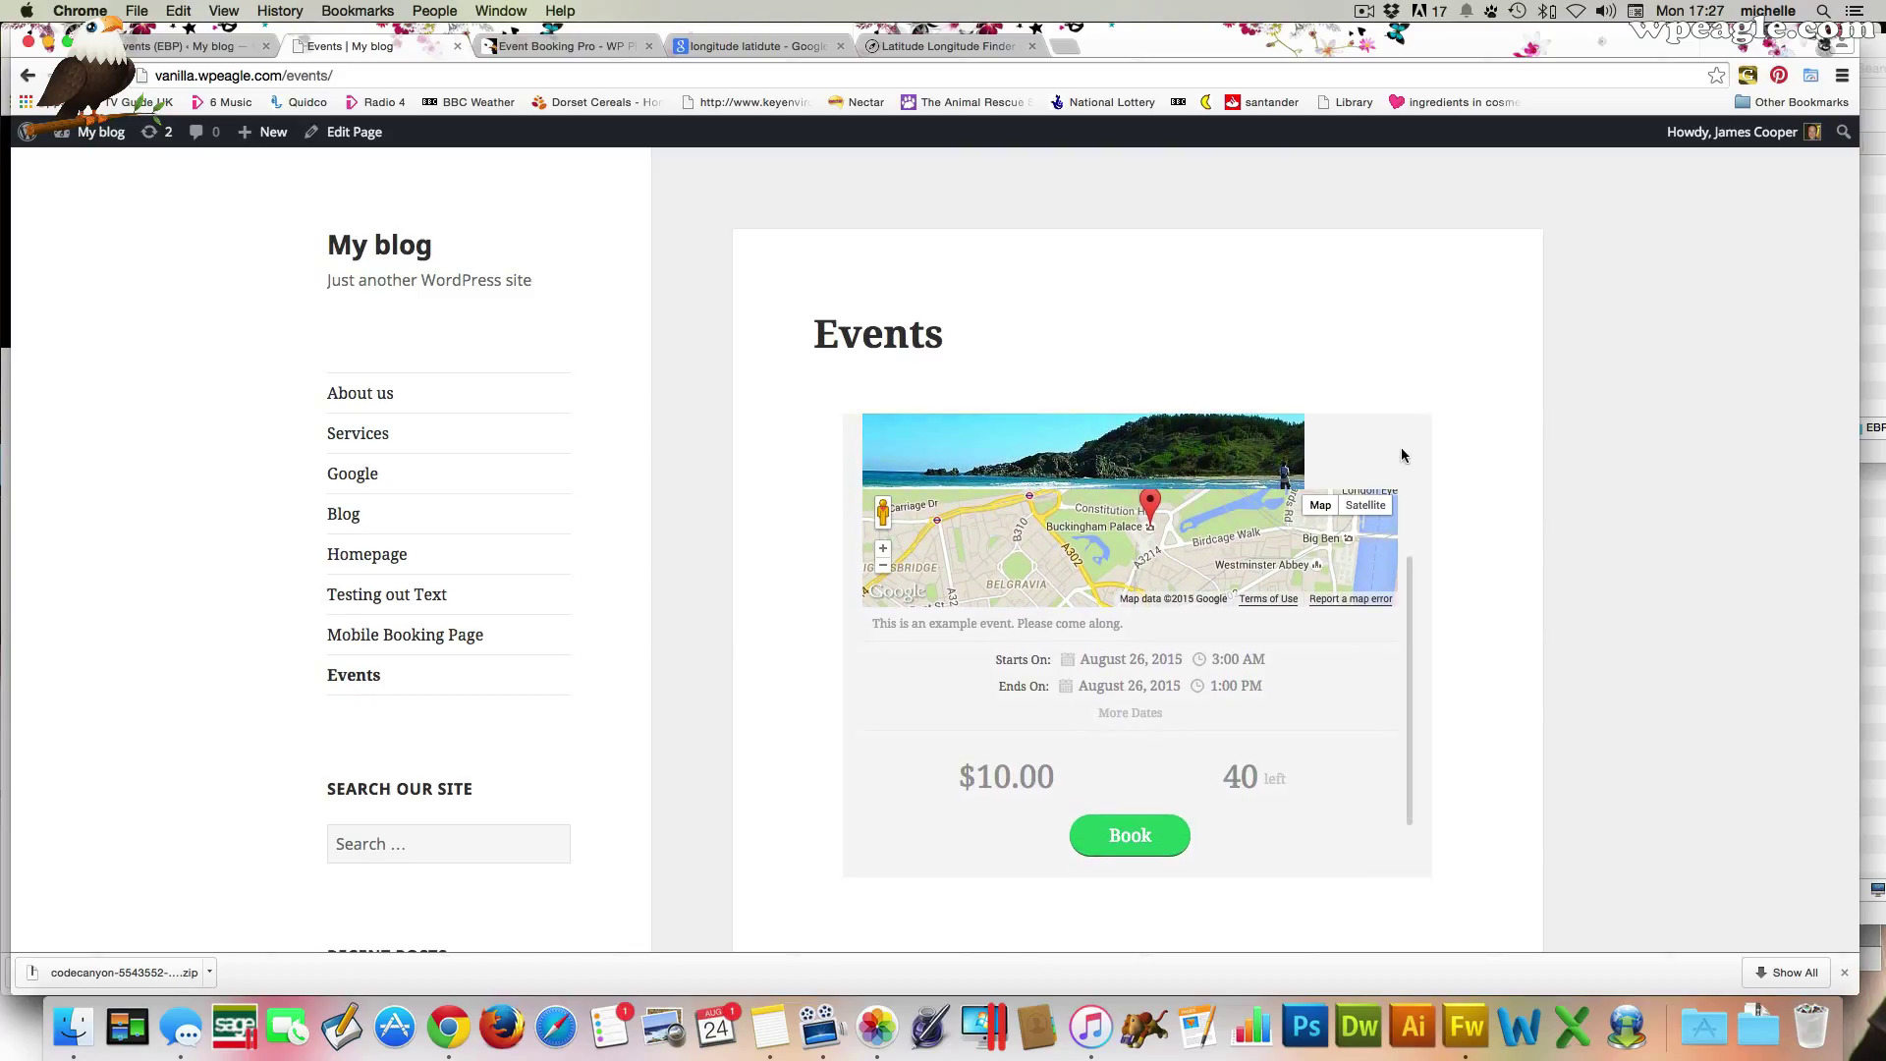
pyautogui.click(208, 51)
pyautogui.scroll(-5, 1289, 517)
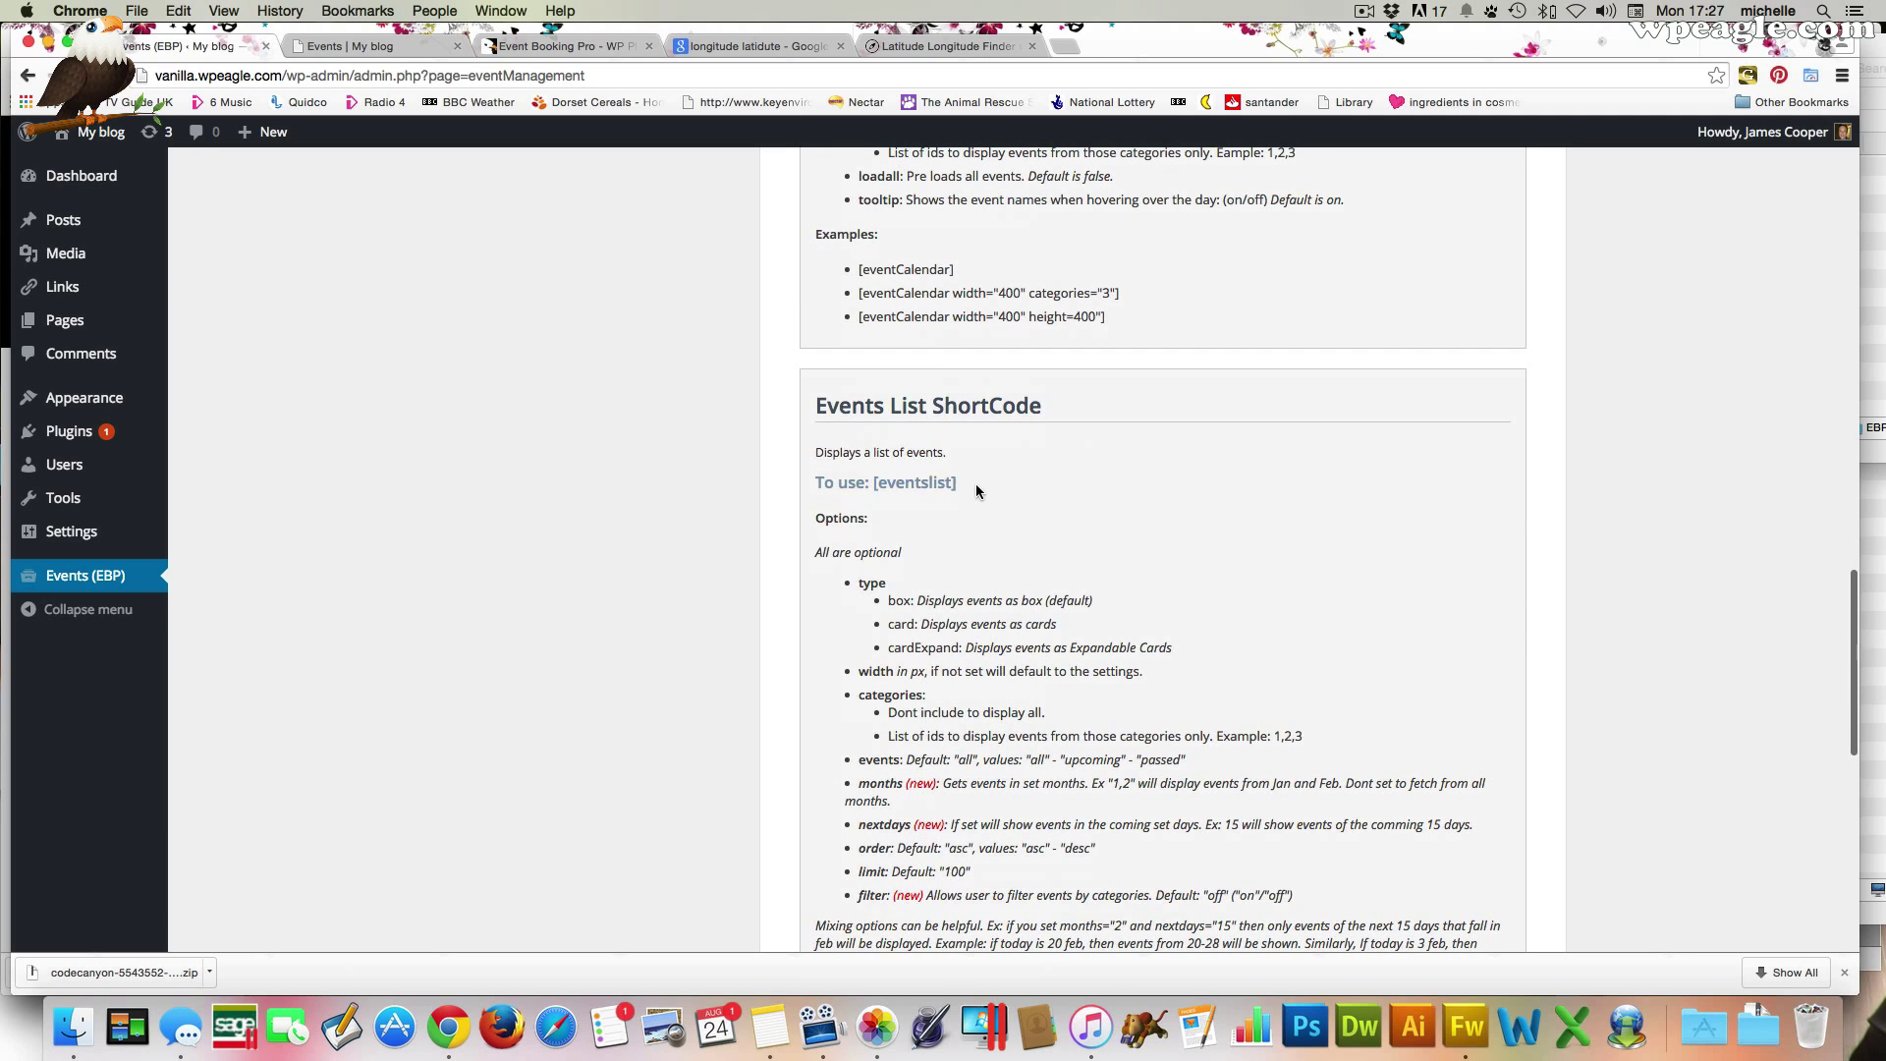
# Copy [eventslist] from the Events List ShortCode section, review its options, and return to the Events page
pyautogui.moveTo(959, 483); pyautogui.dragTo(873, 483)
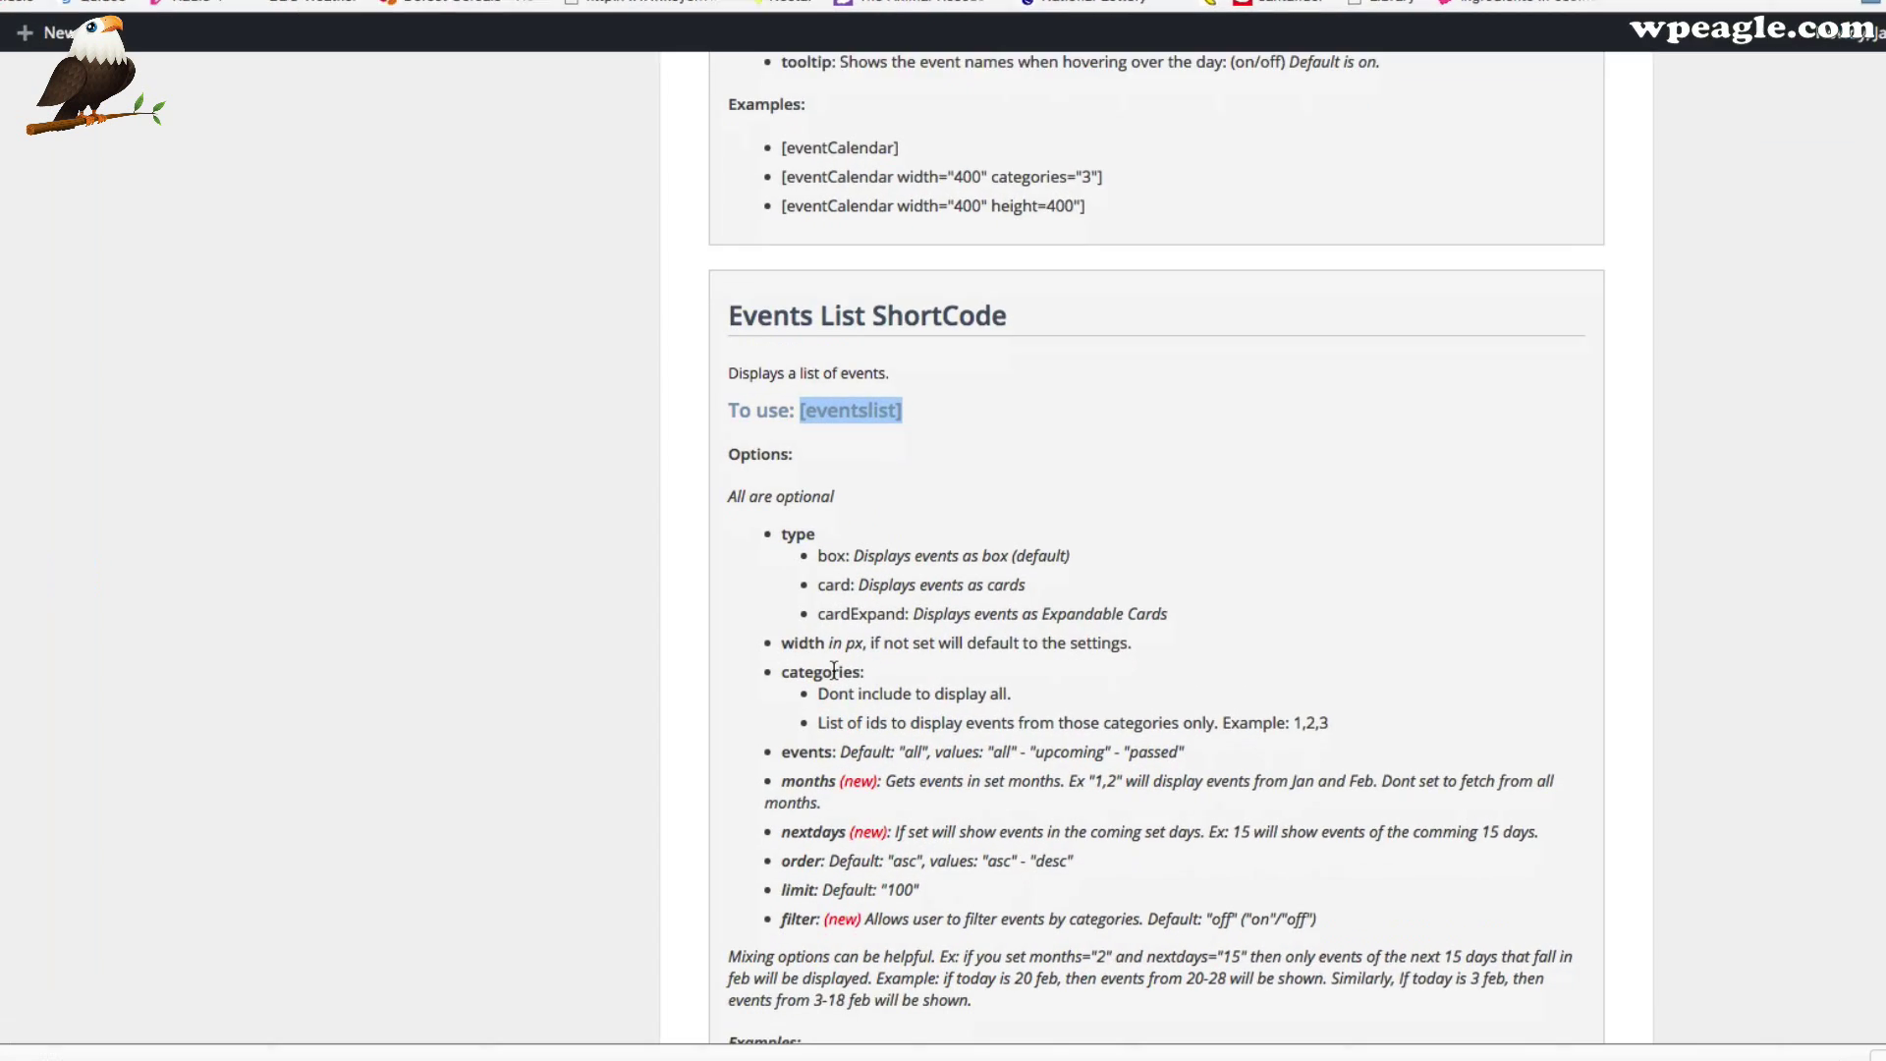
pyautogui.scroll(-2, 943, 973)
pyautogui.scroll(3, 835, 904)
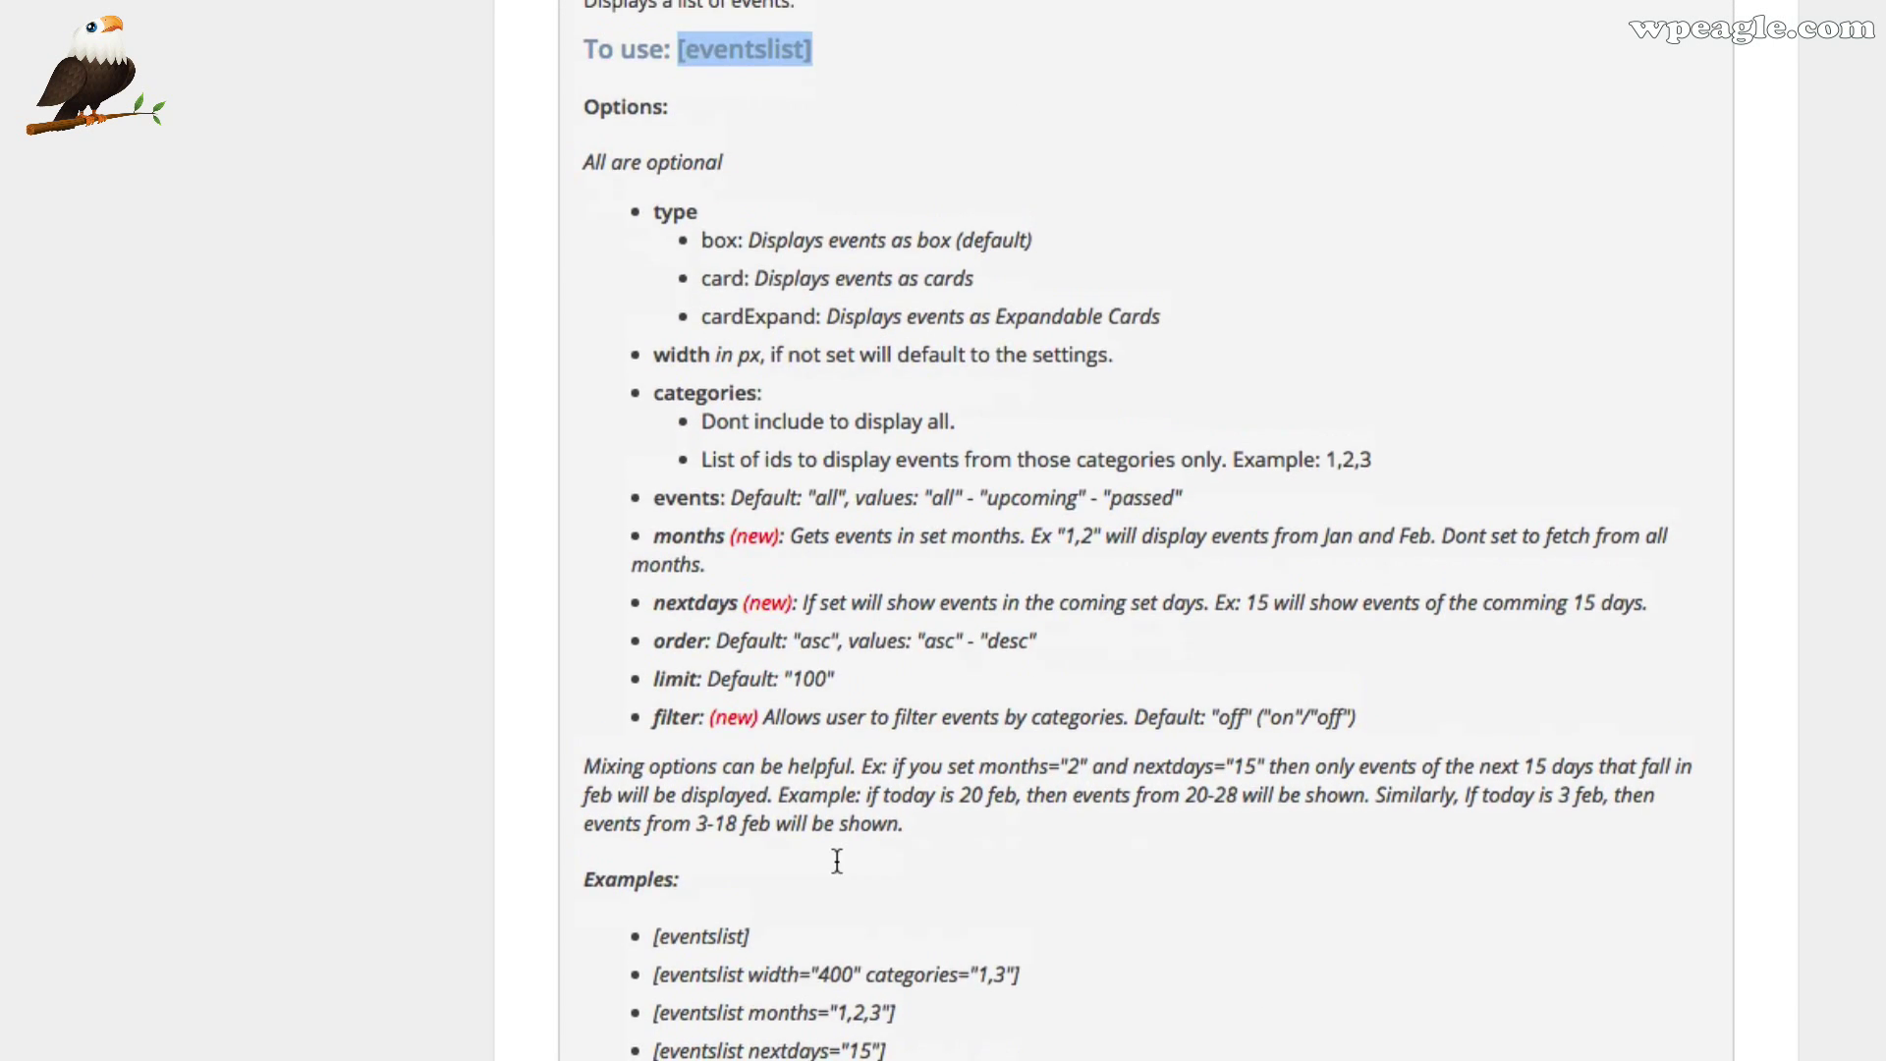
pyautogui.moveTo(850, 261); pyautogui.dragTo(672, 253)
pyautogui.press('super+c')
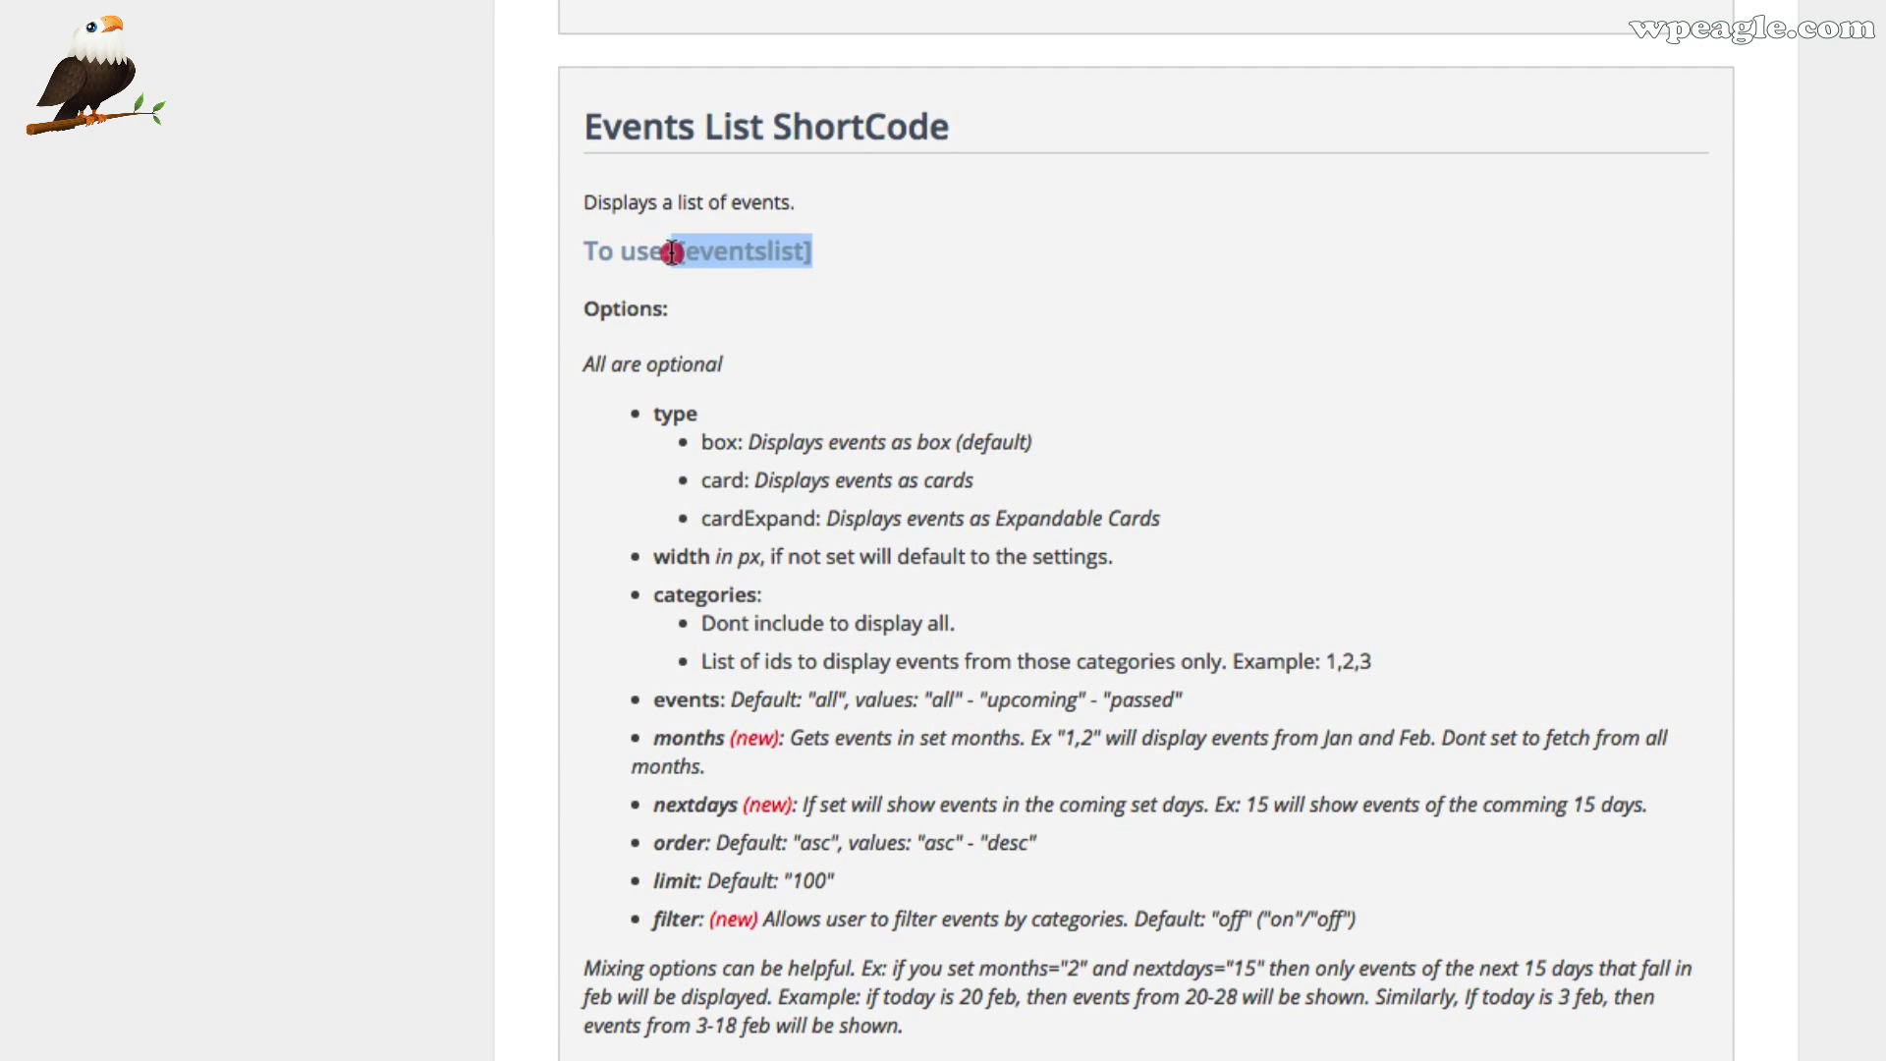
pyautogui.scroll(-5, 1077, 509)
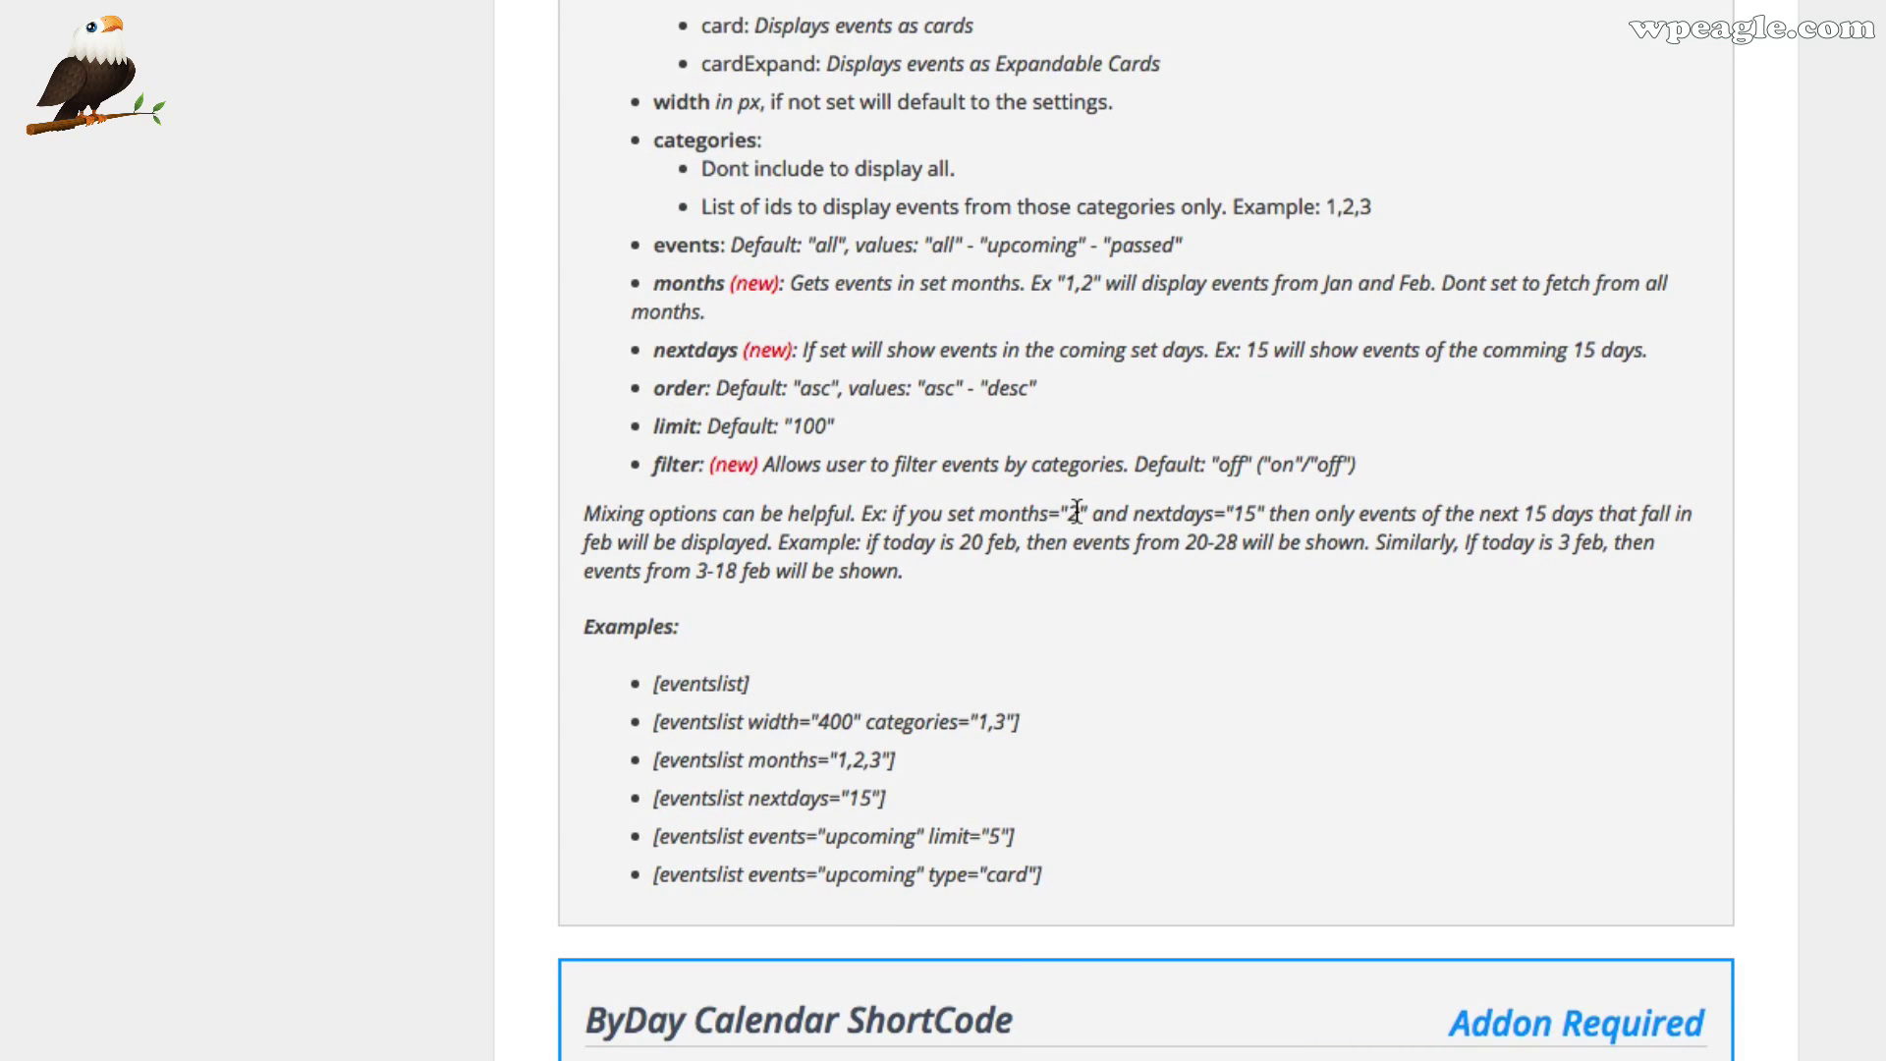
pyautogui.scroll(4, 1139, 515)
pyautogui.scroll(-1, 882, 856)
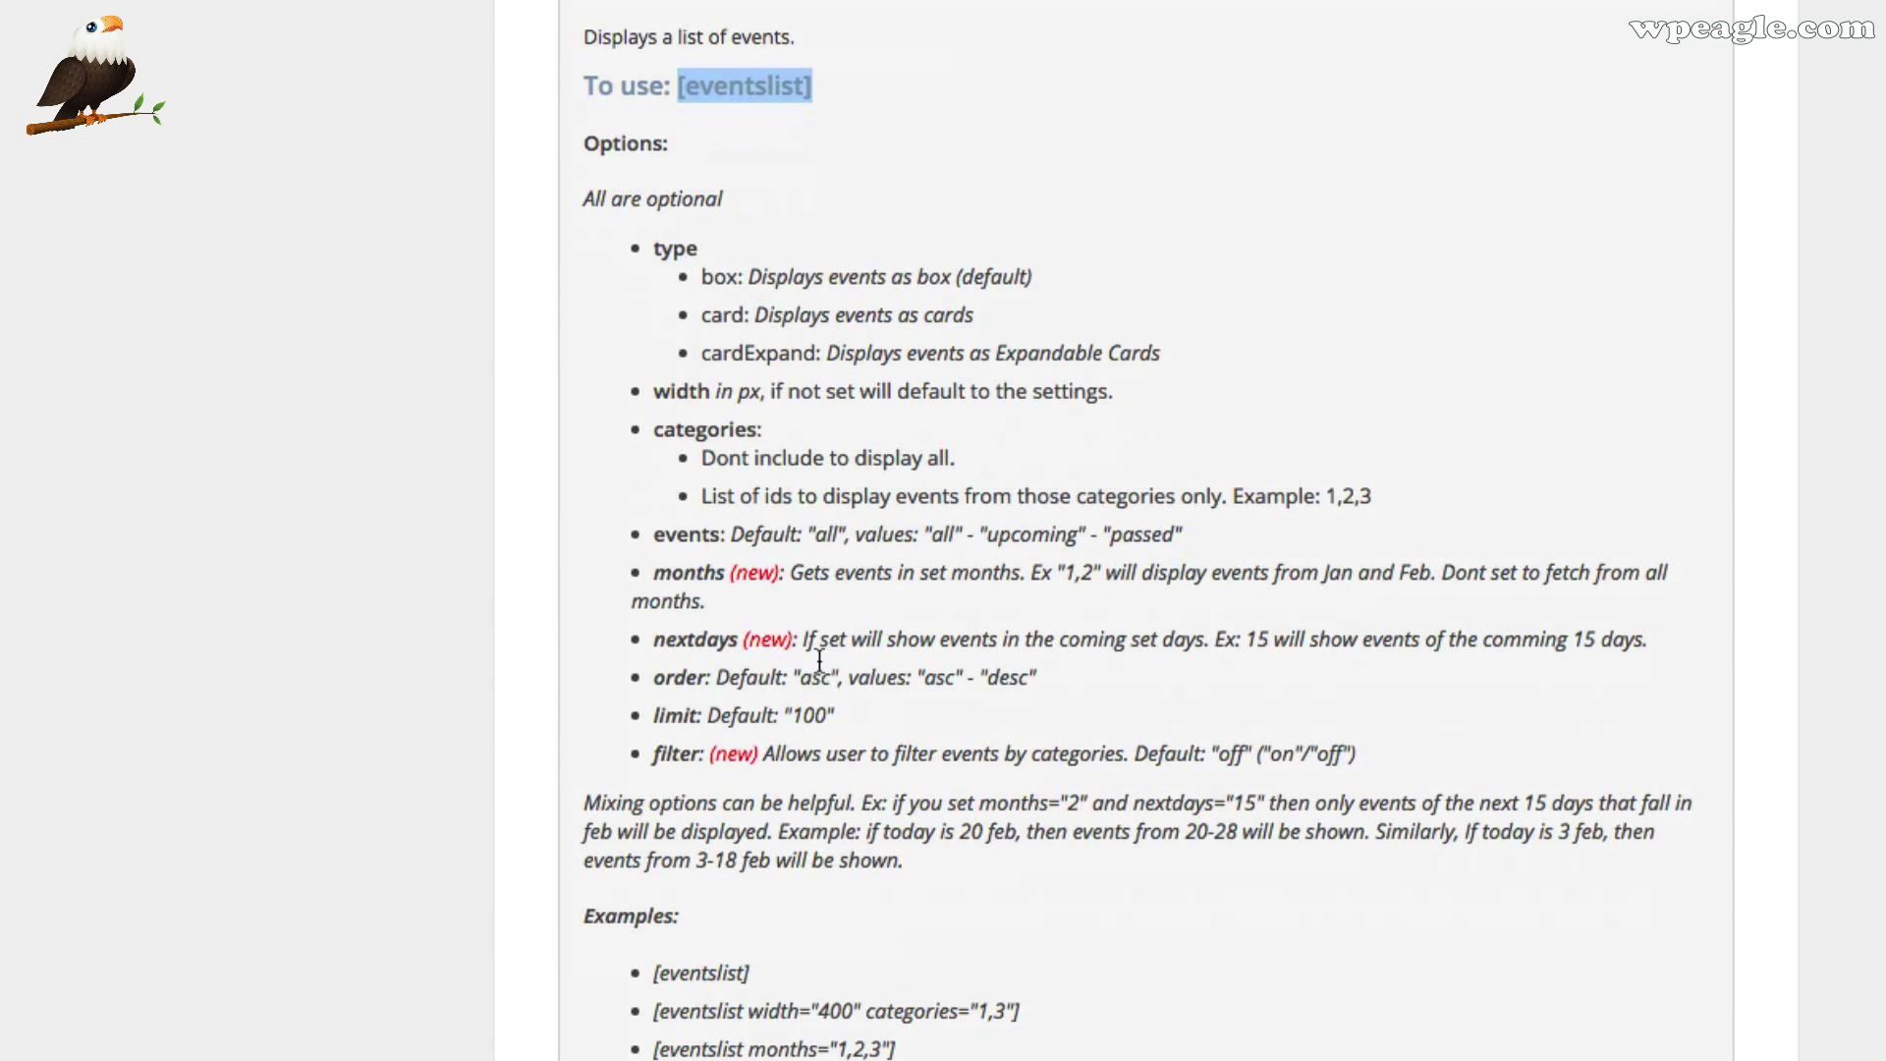
pyautogui.scroll(-1, 765, 896)
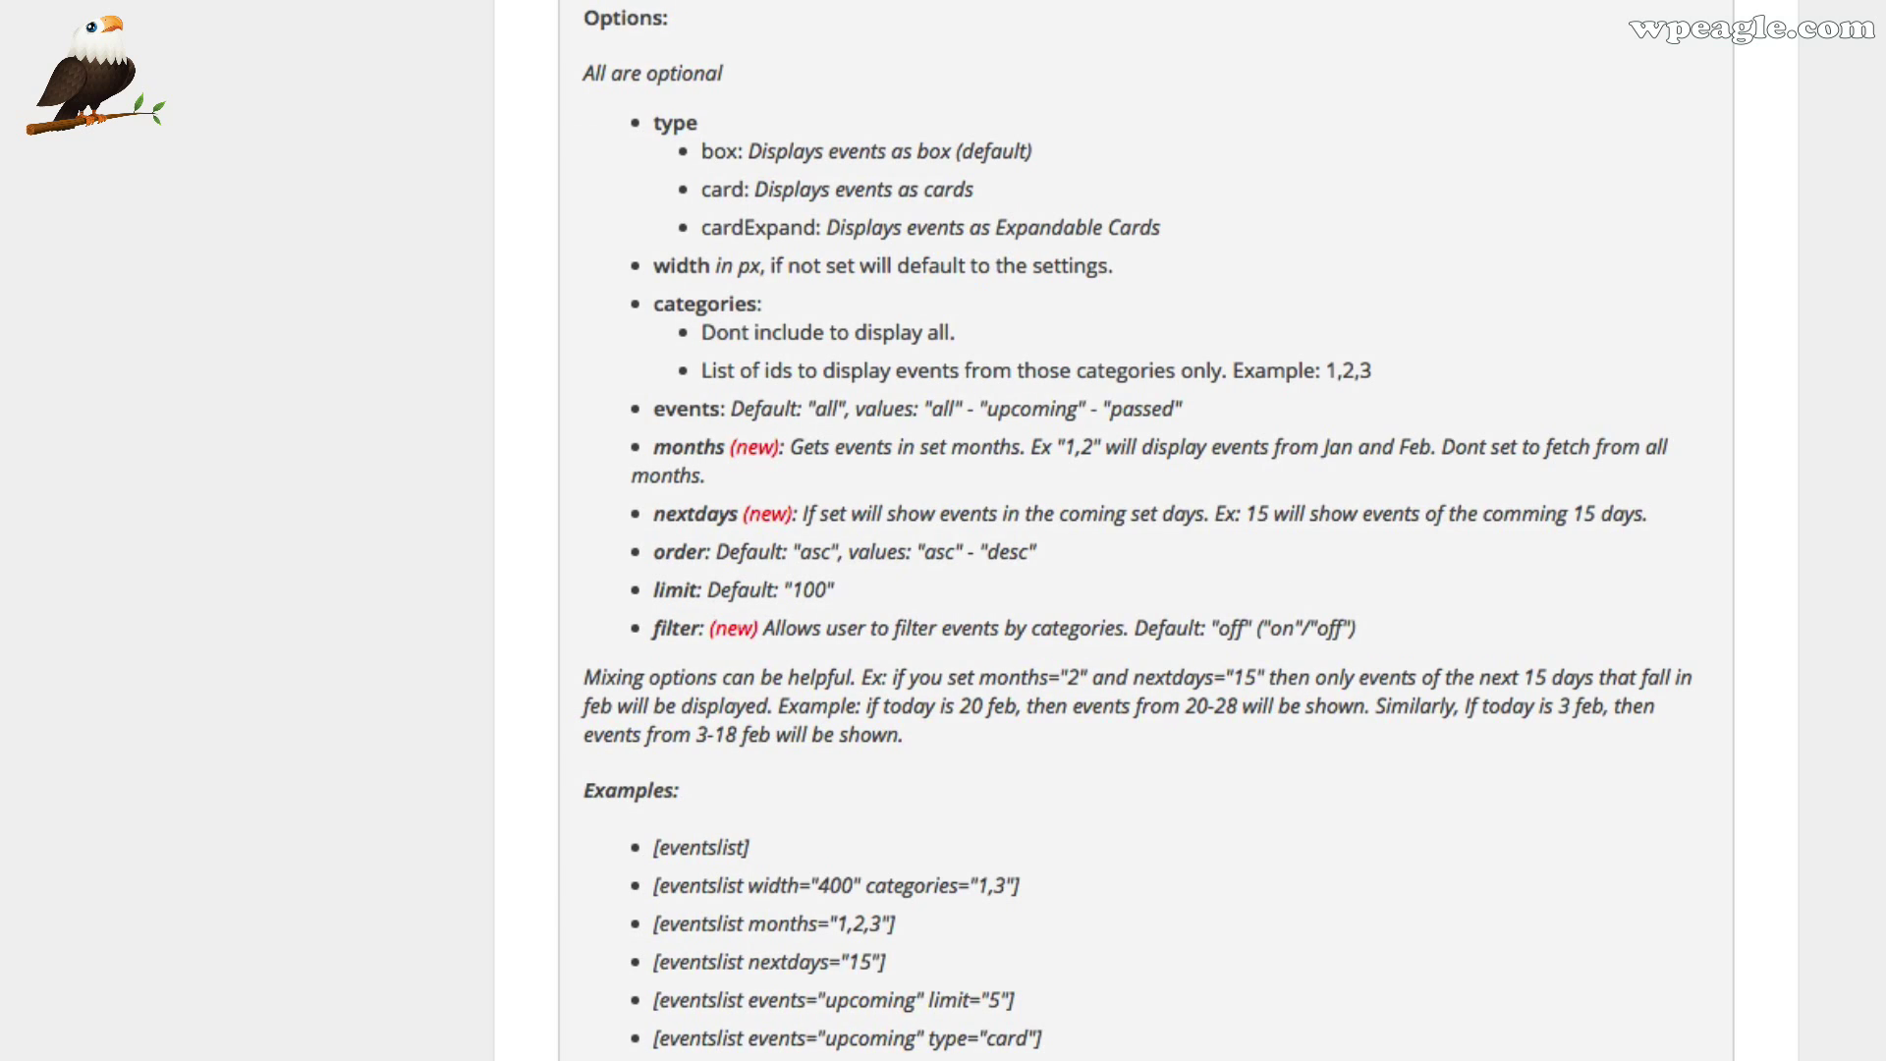
pyautogui.click(365, 47)
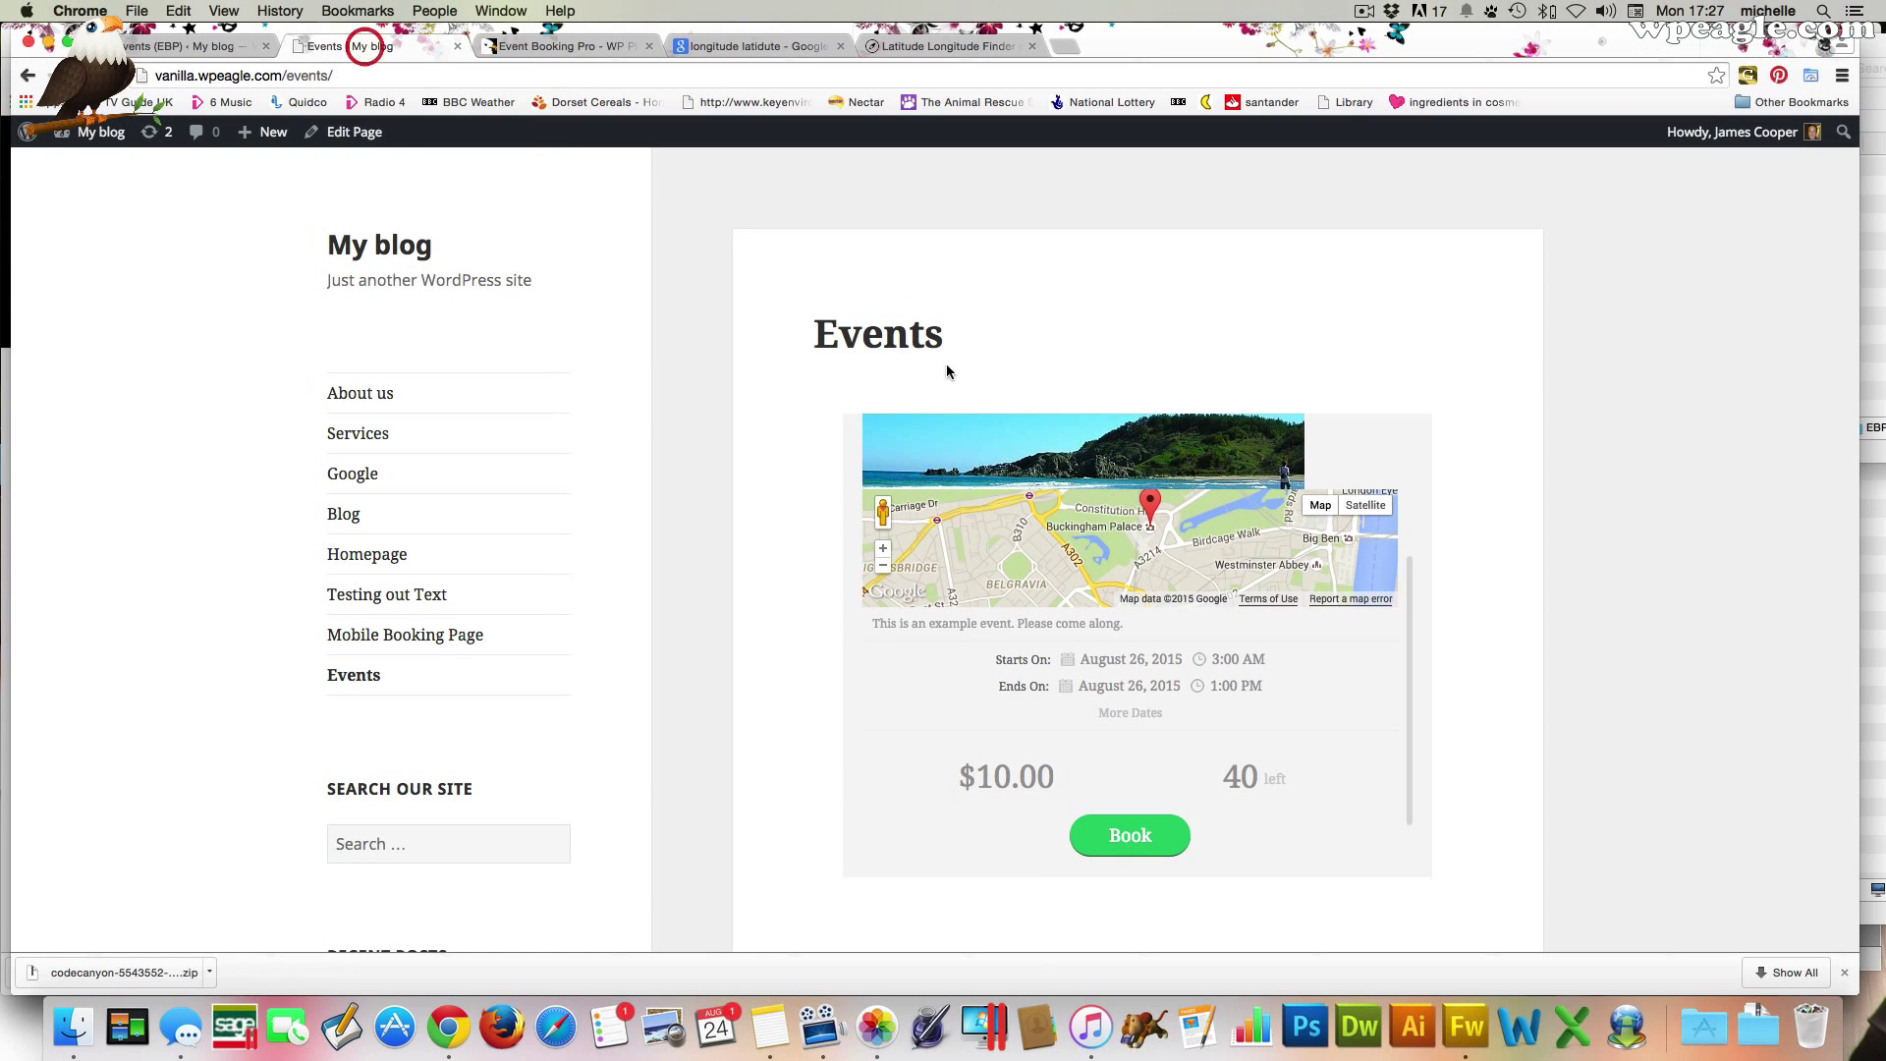
# Replace the Events page's [eventCalendar] shortcode with [eventslist] and update the page
pyautogui.click(352, 136)
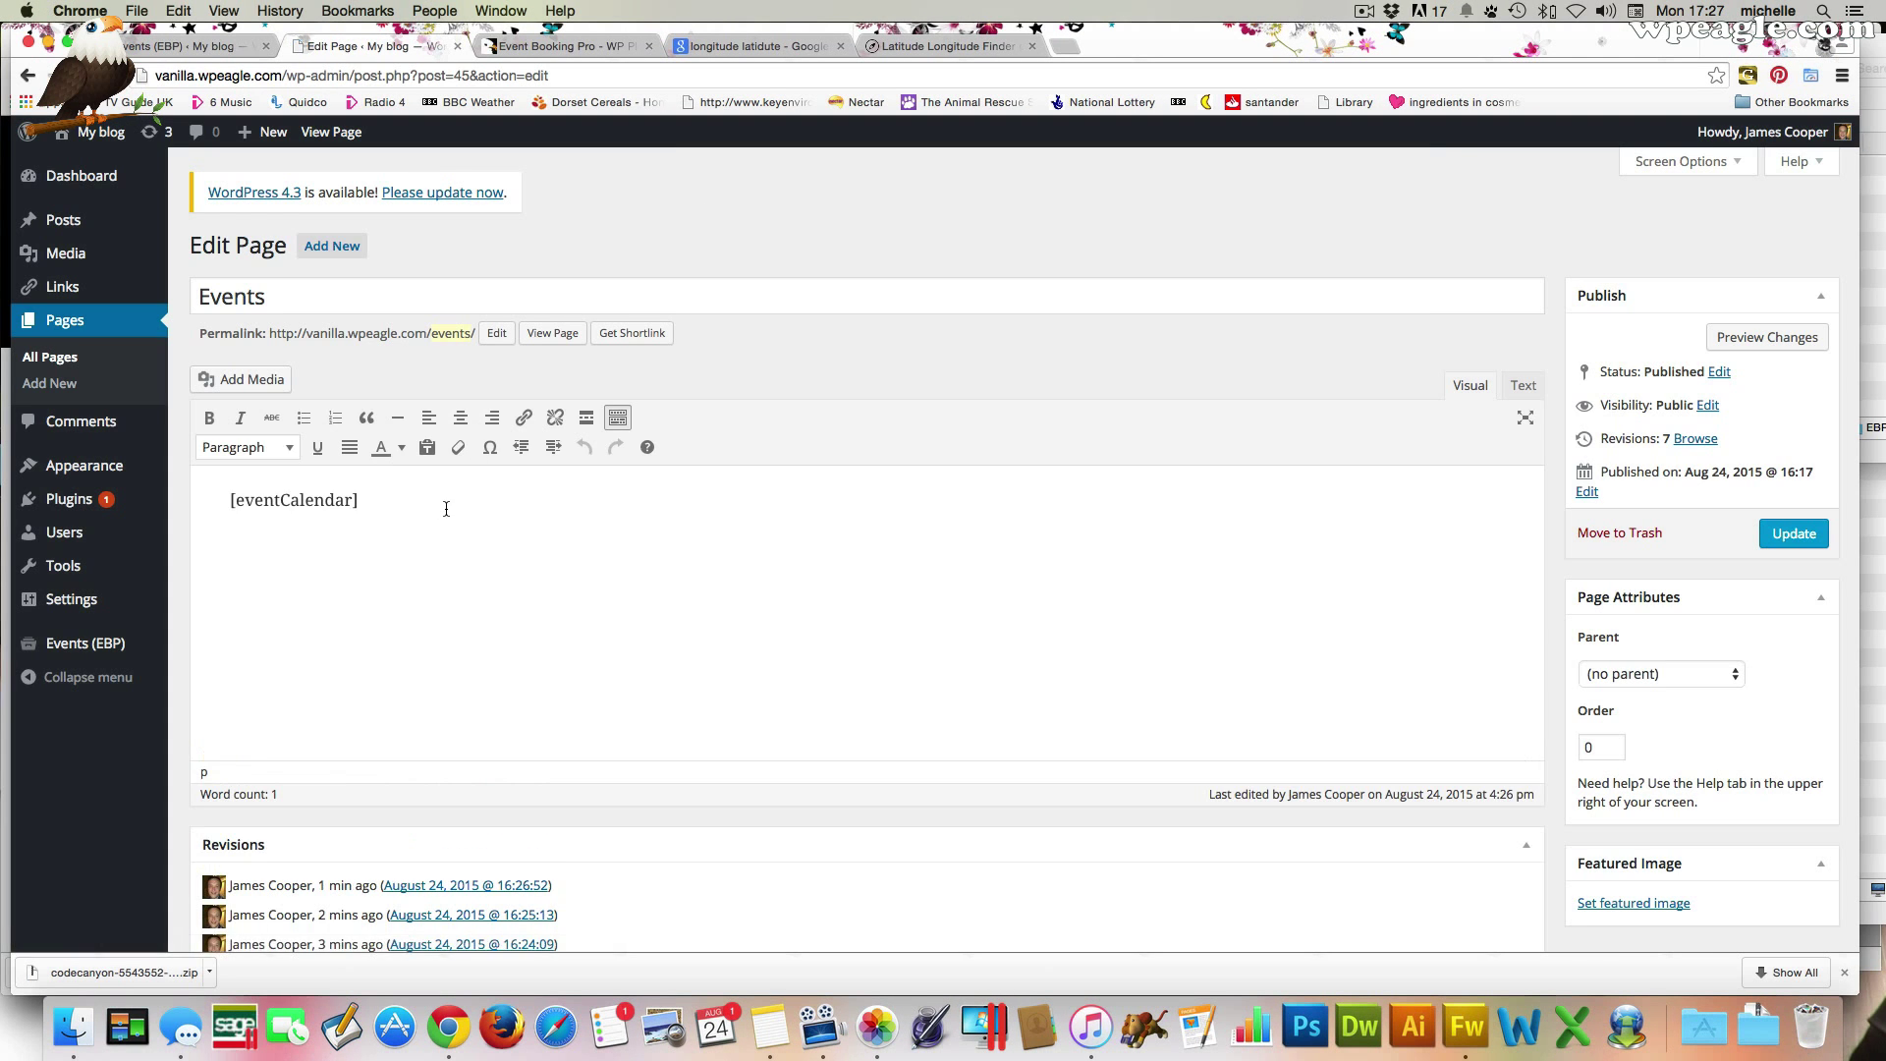
pyautogui.tripleClick(446, 509)
pyautogui.press('super+v')
pyautogui.click(1794, 535)
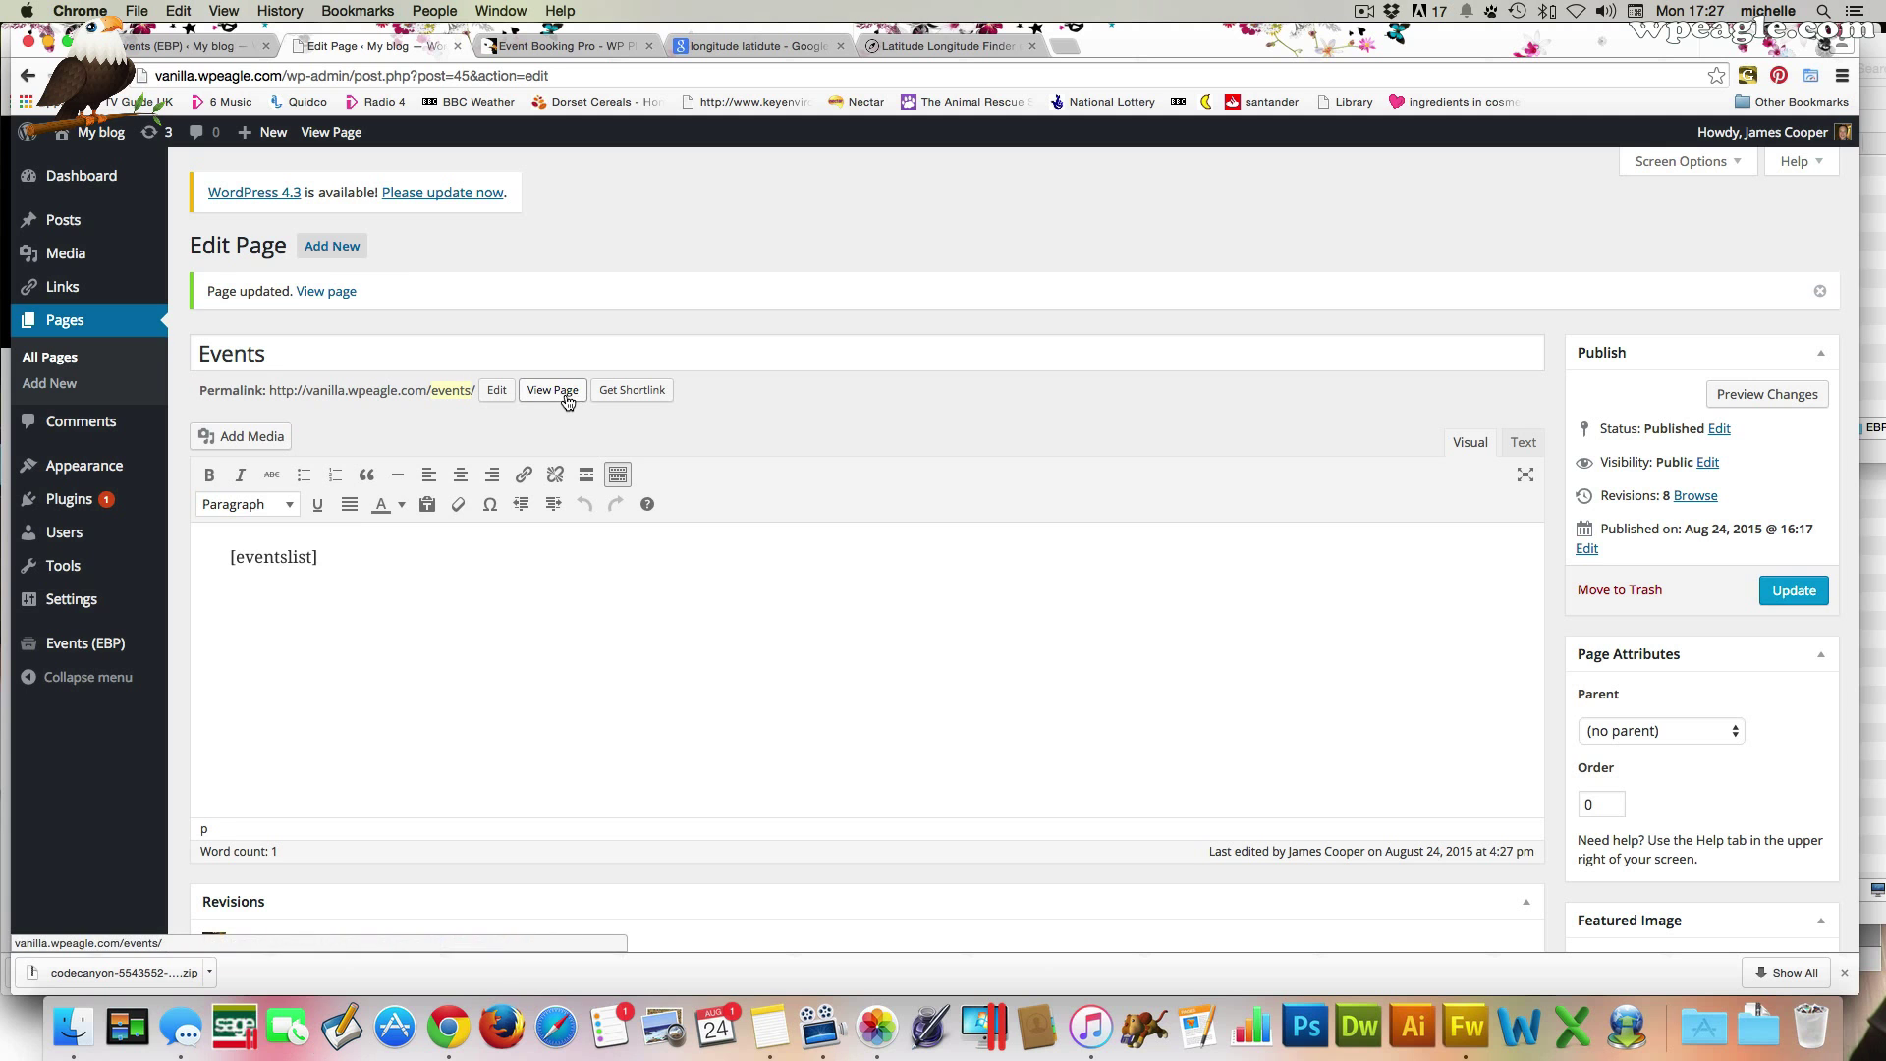
# View the updated Events page and check that both events are listed
pyautogui.click(577, 399)
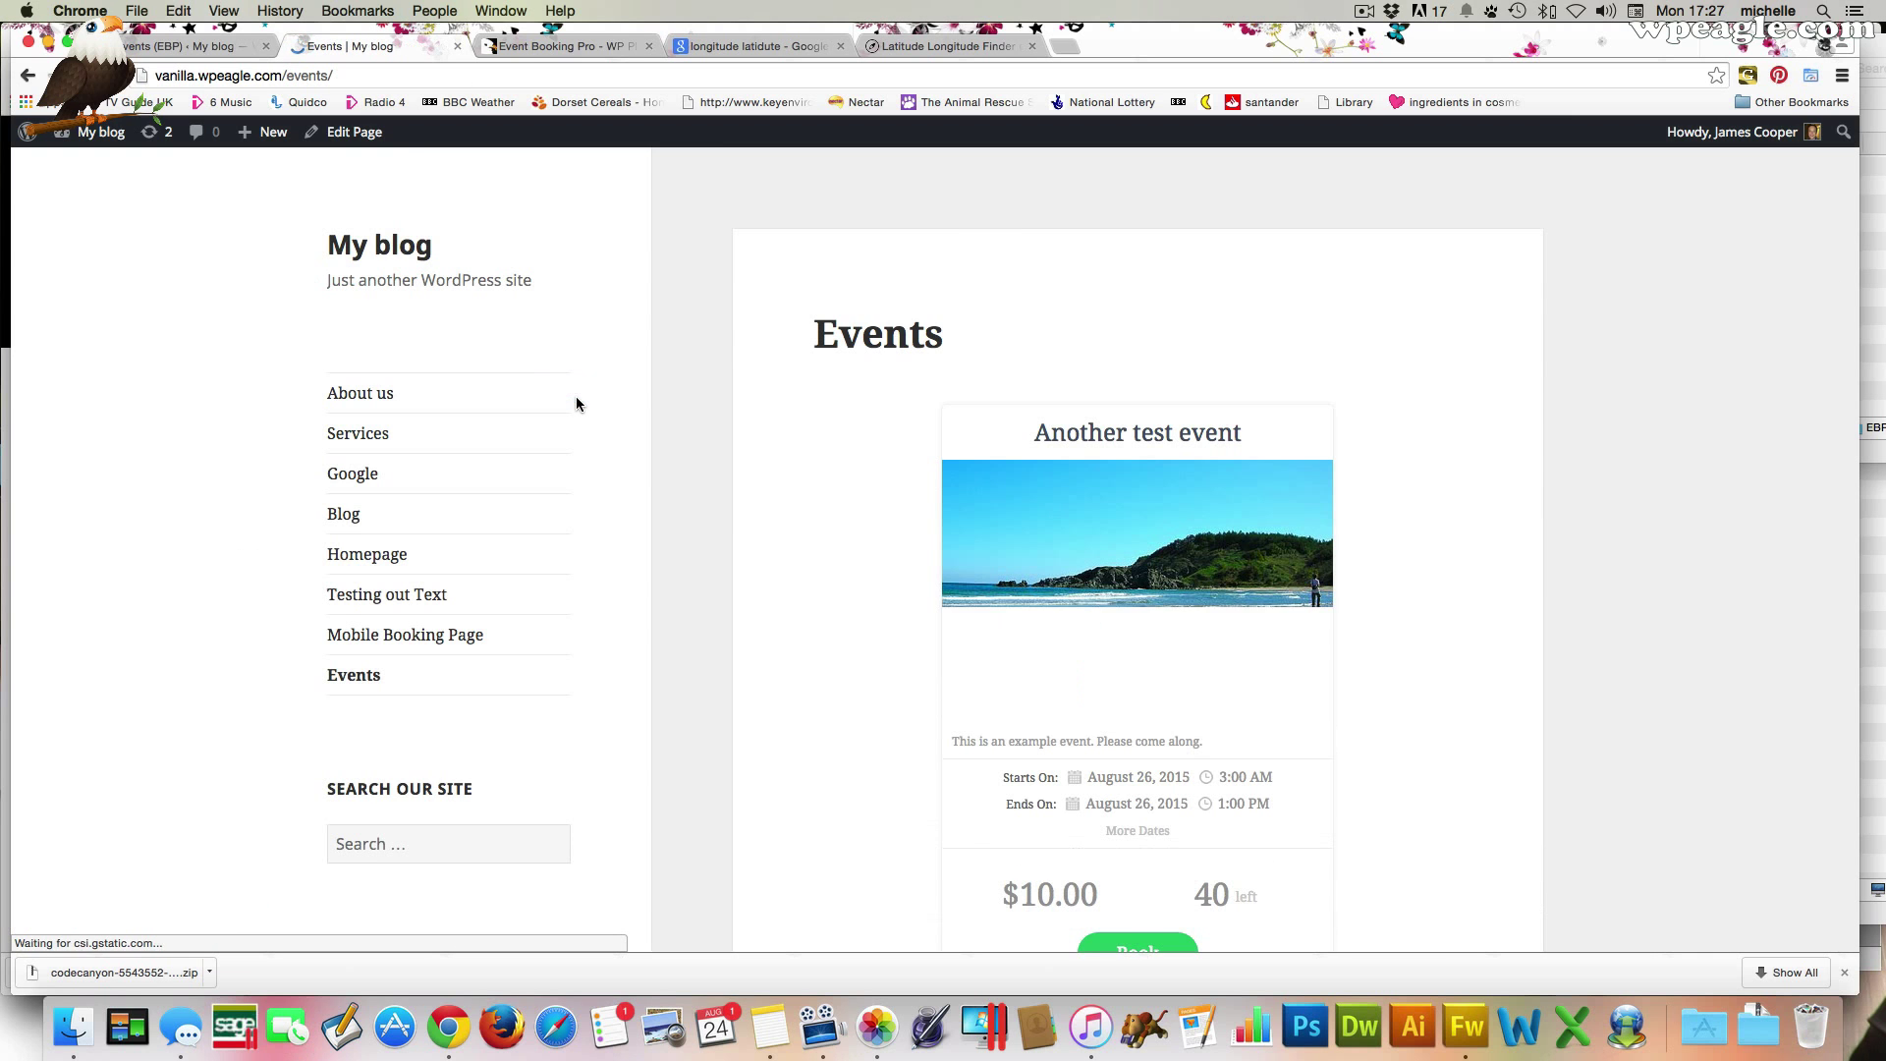
pyautogui.scroll(-5, 1406, 428)
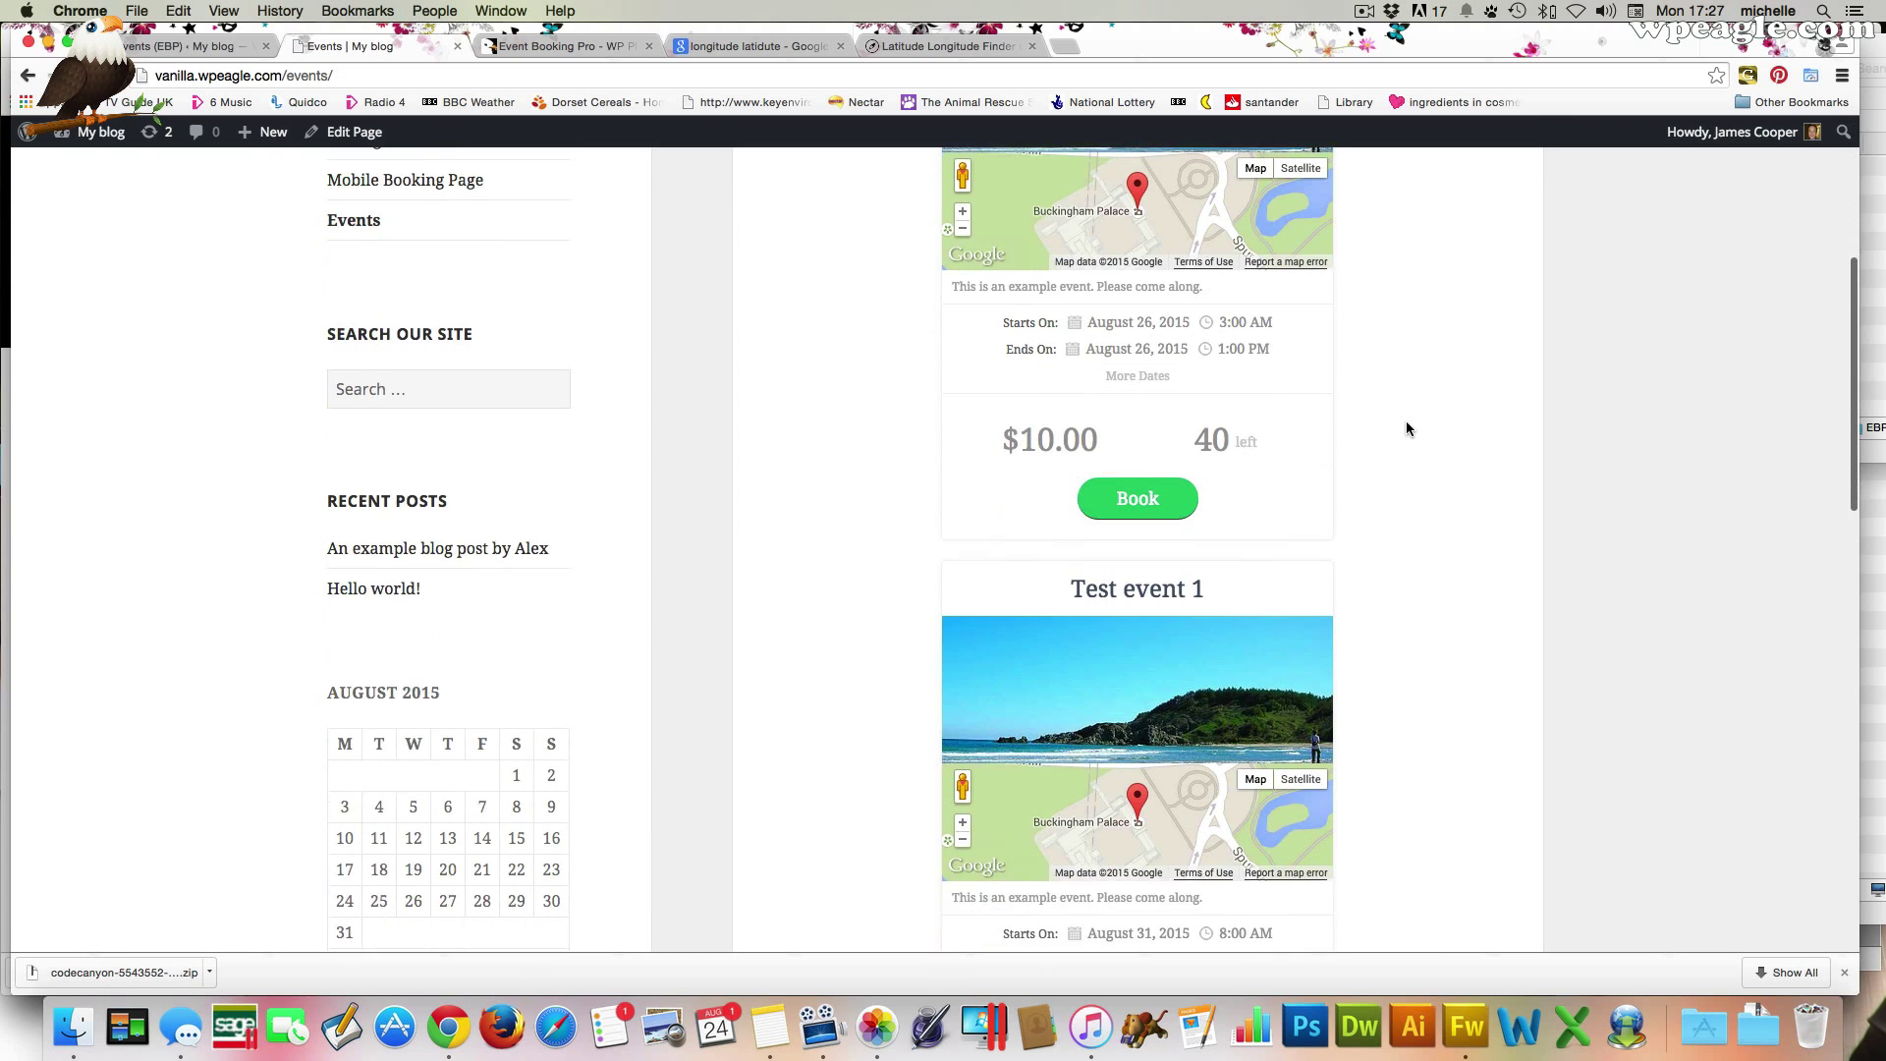
pyautogui.scroll(-3, 1337, 570)
pyautogui.scroll(8, 1336, 569)
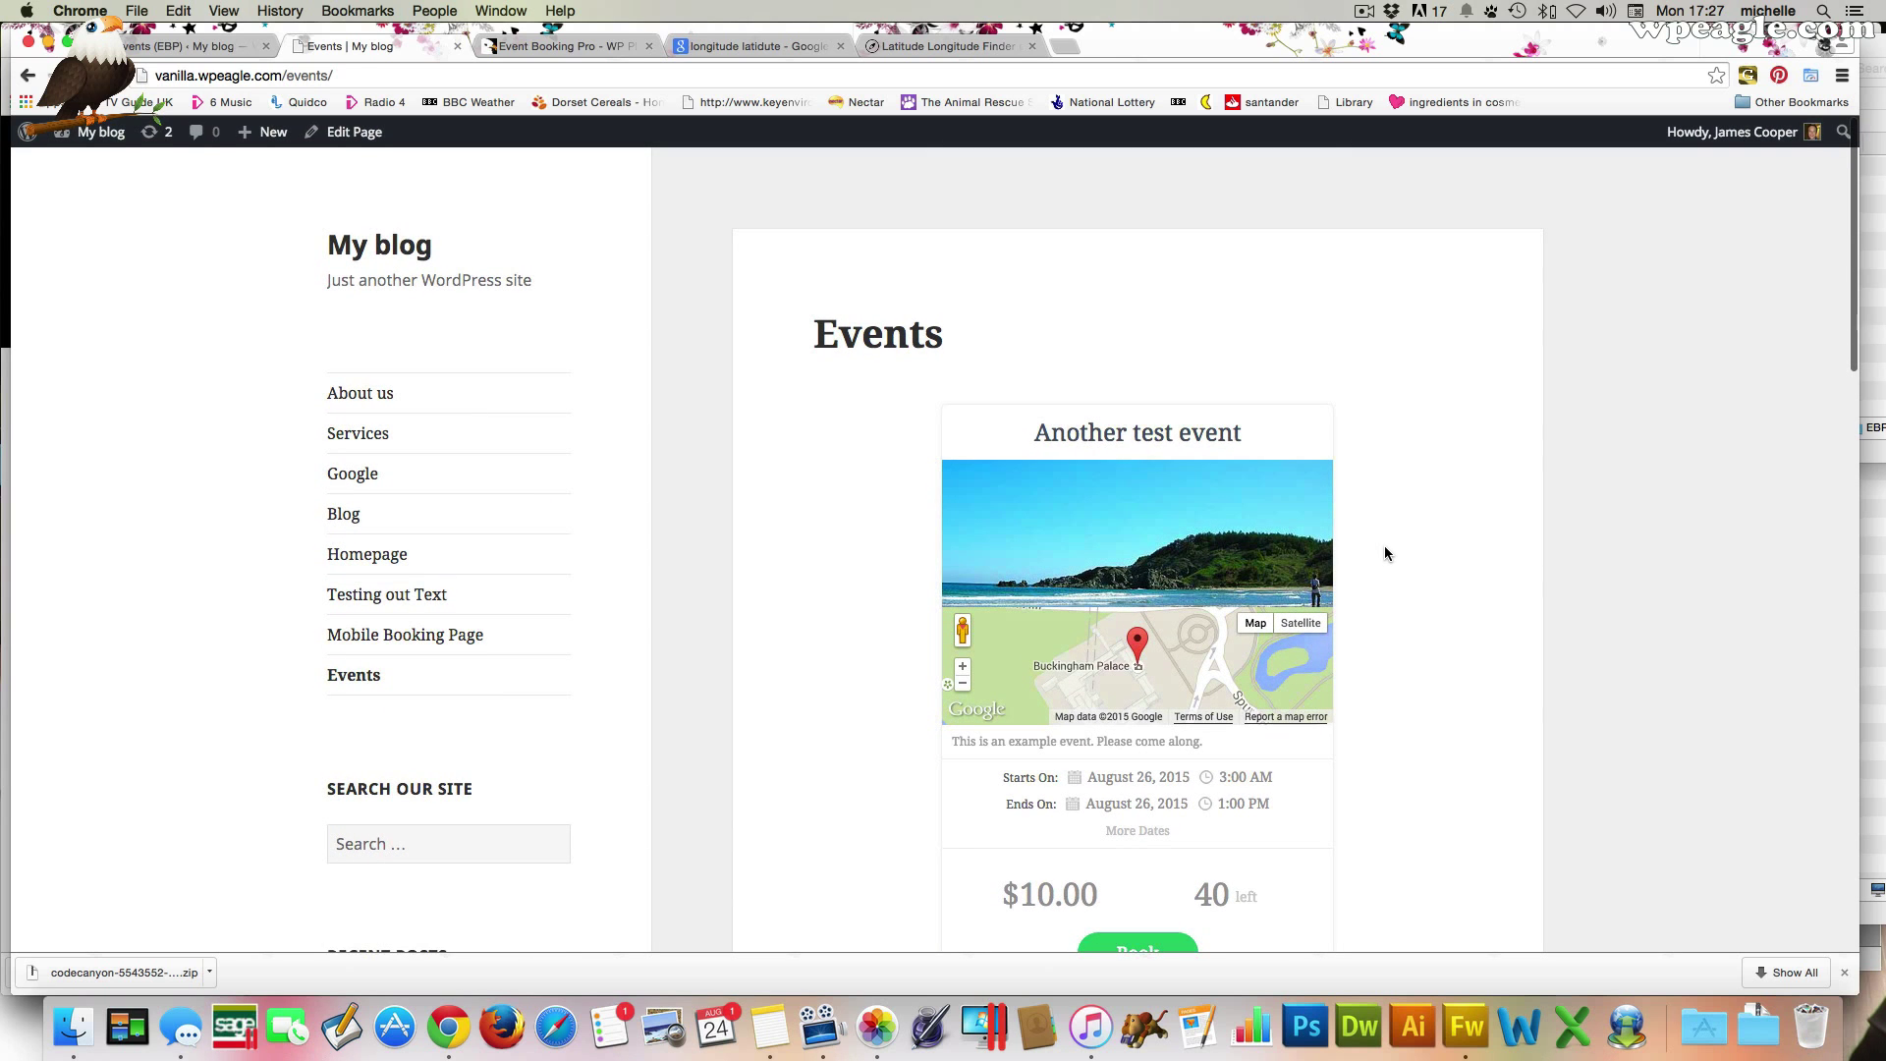
# Return to the Event Booking Pro shortcode reference at the Events List options
pyautogui.click(182, 46)
pyautogui.scroll(5, 1042, 294)
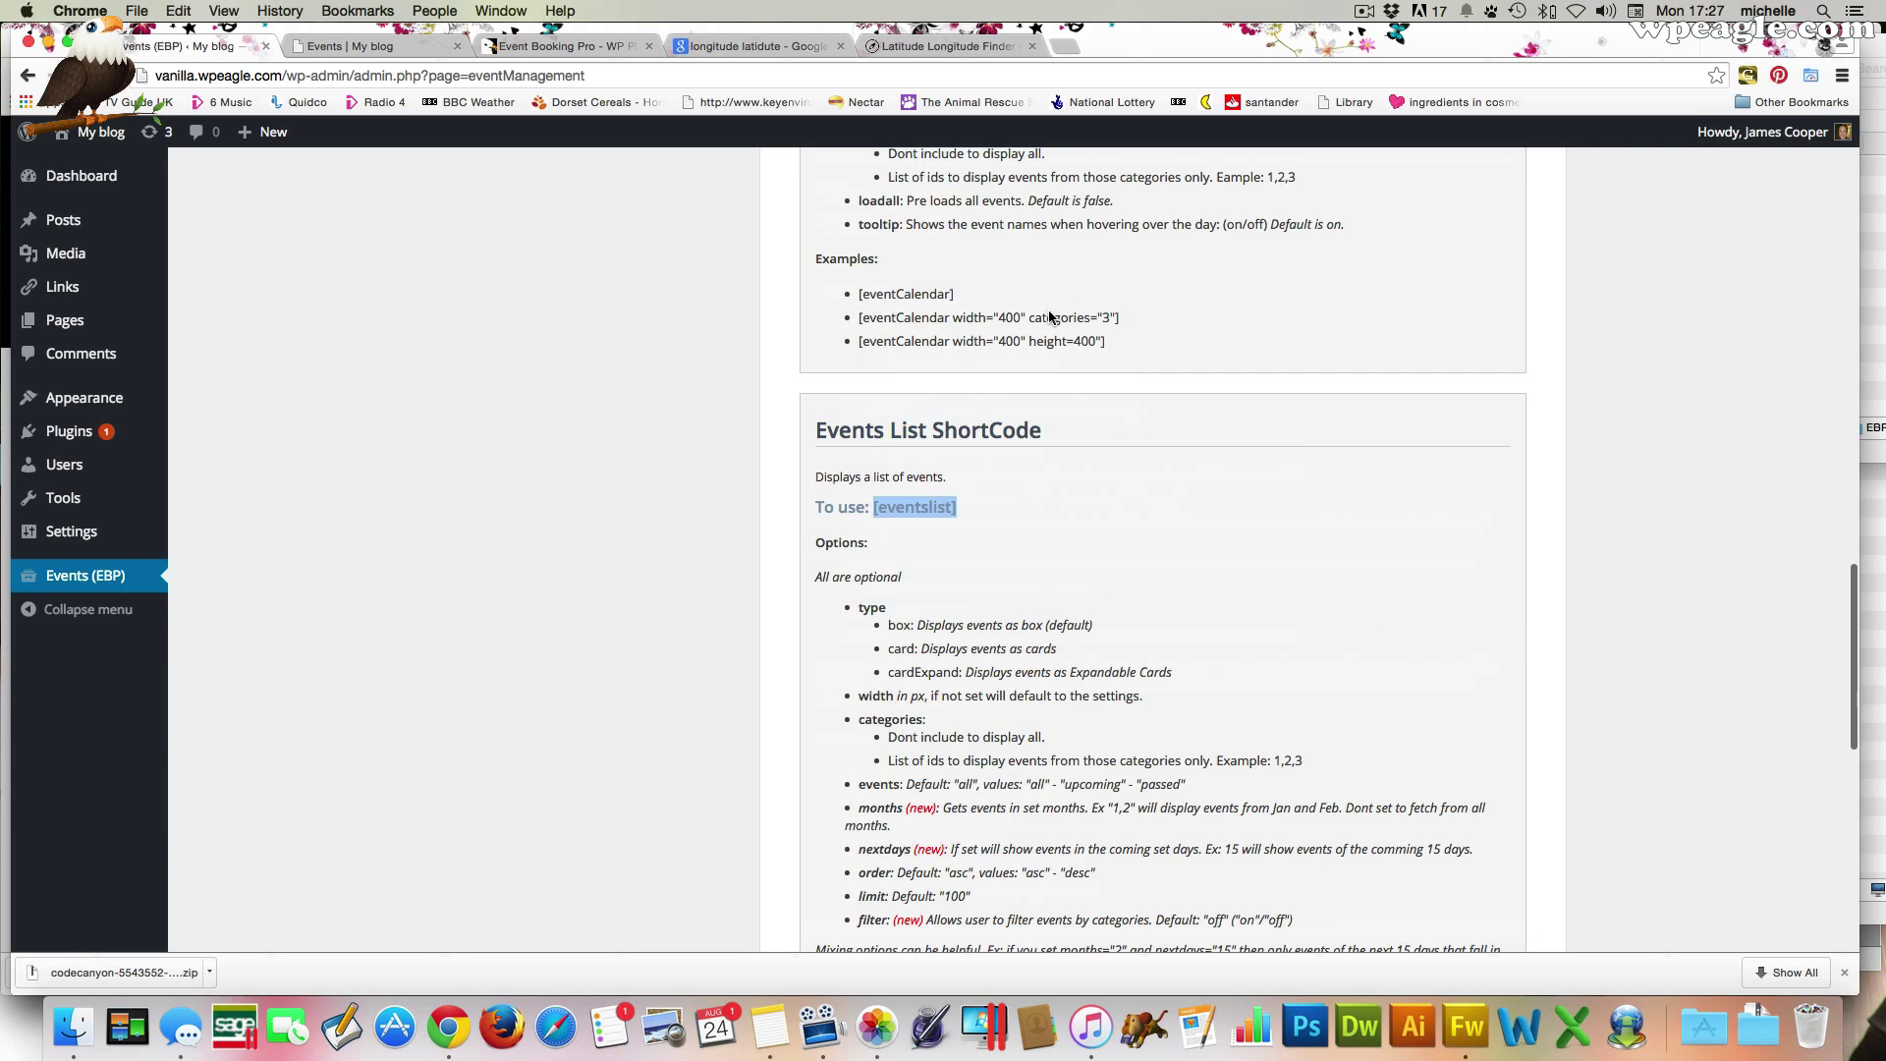
pyautogui.scroll(10, 1049, 316)
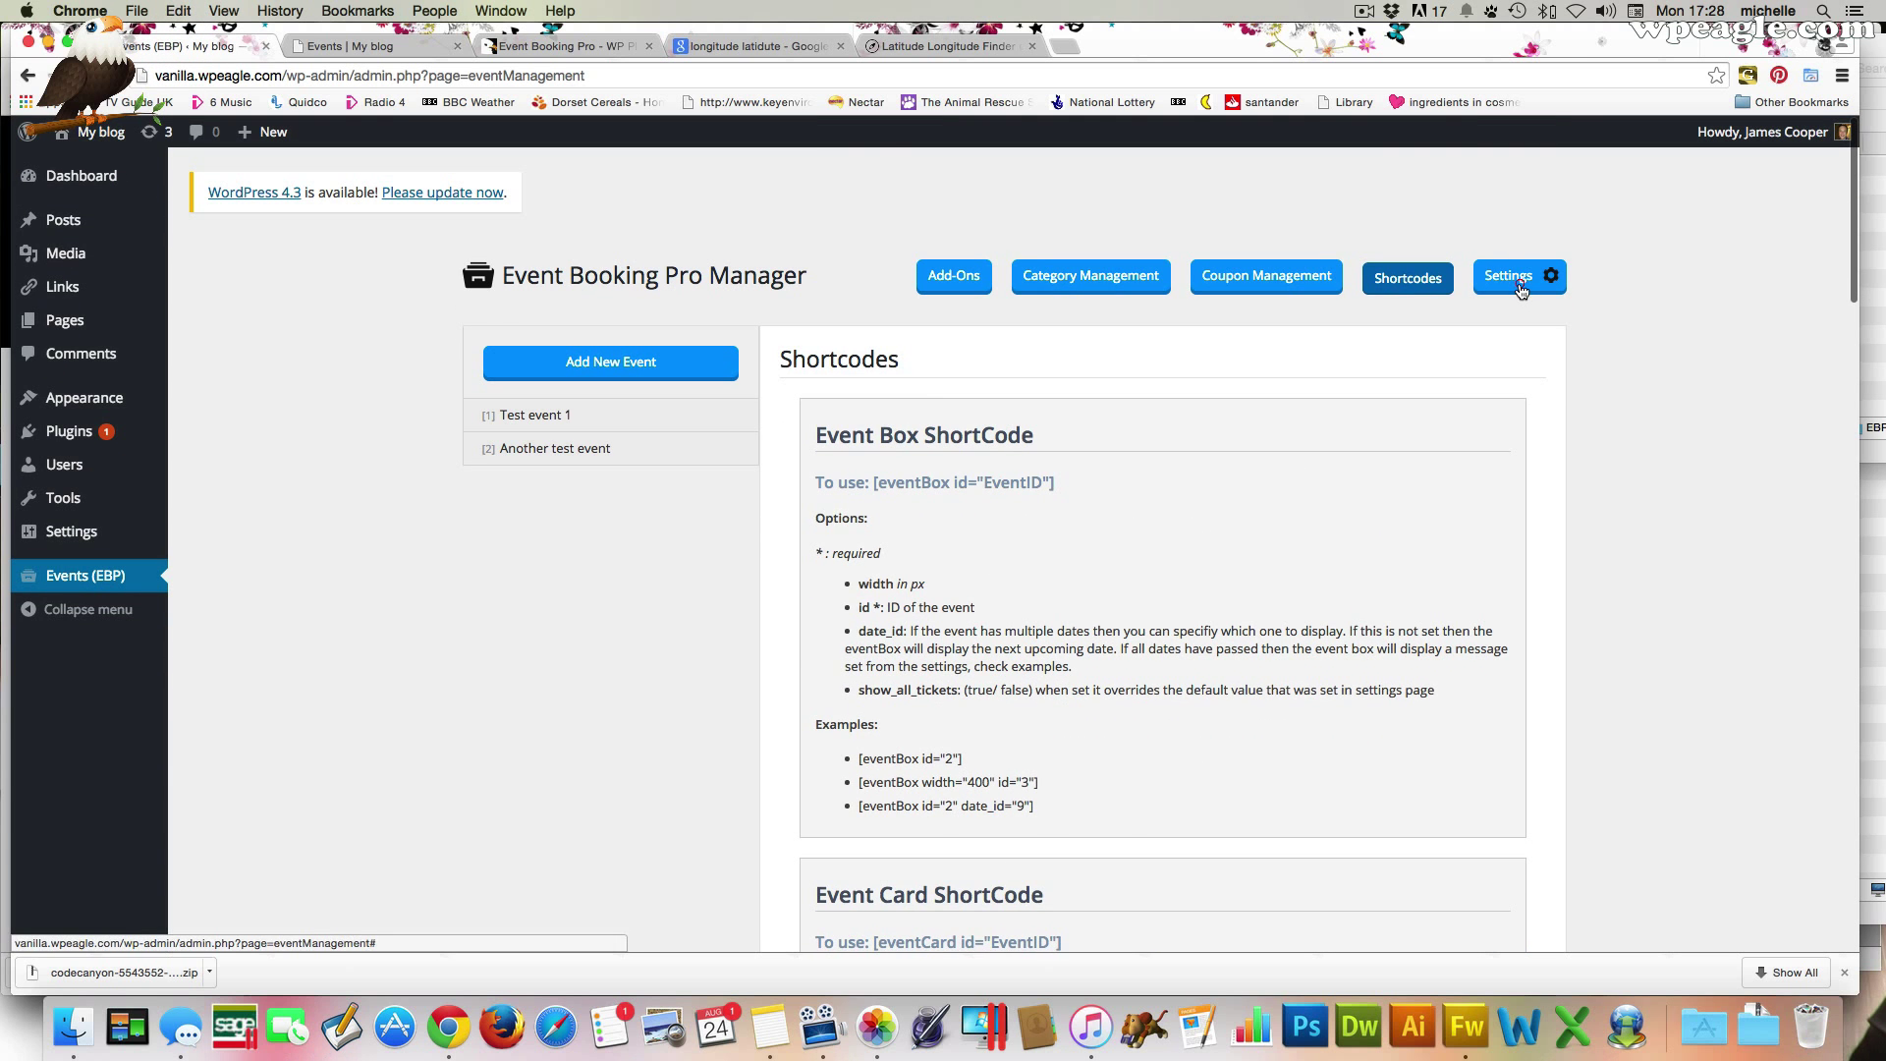
# Open Event Booking Pro settings and look through the Calendar display settings
pyautogui.click(1520, 290)
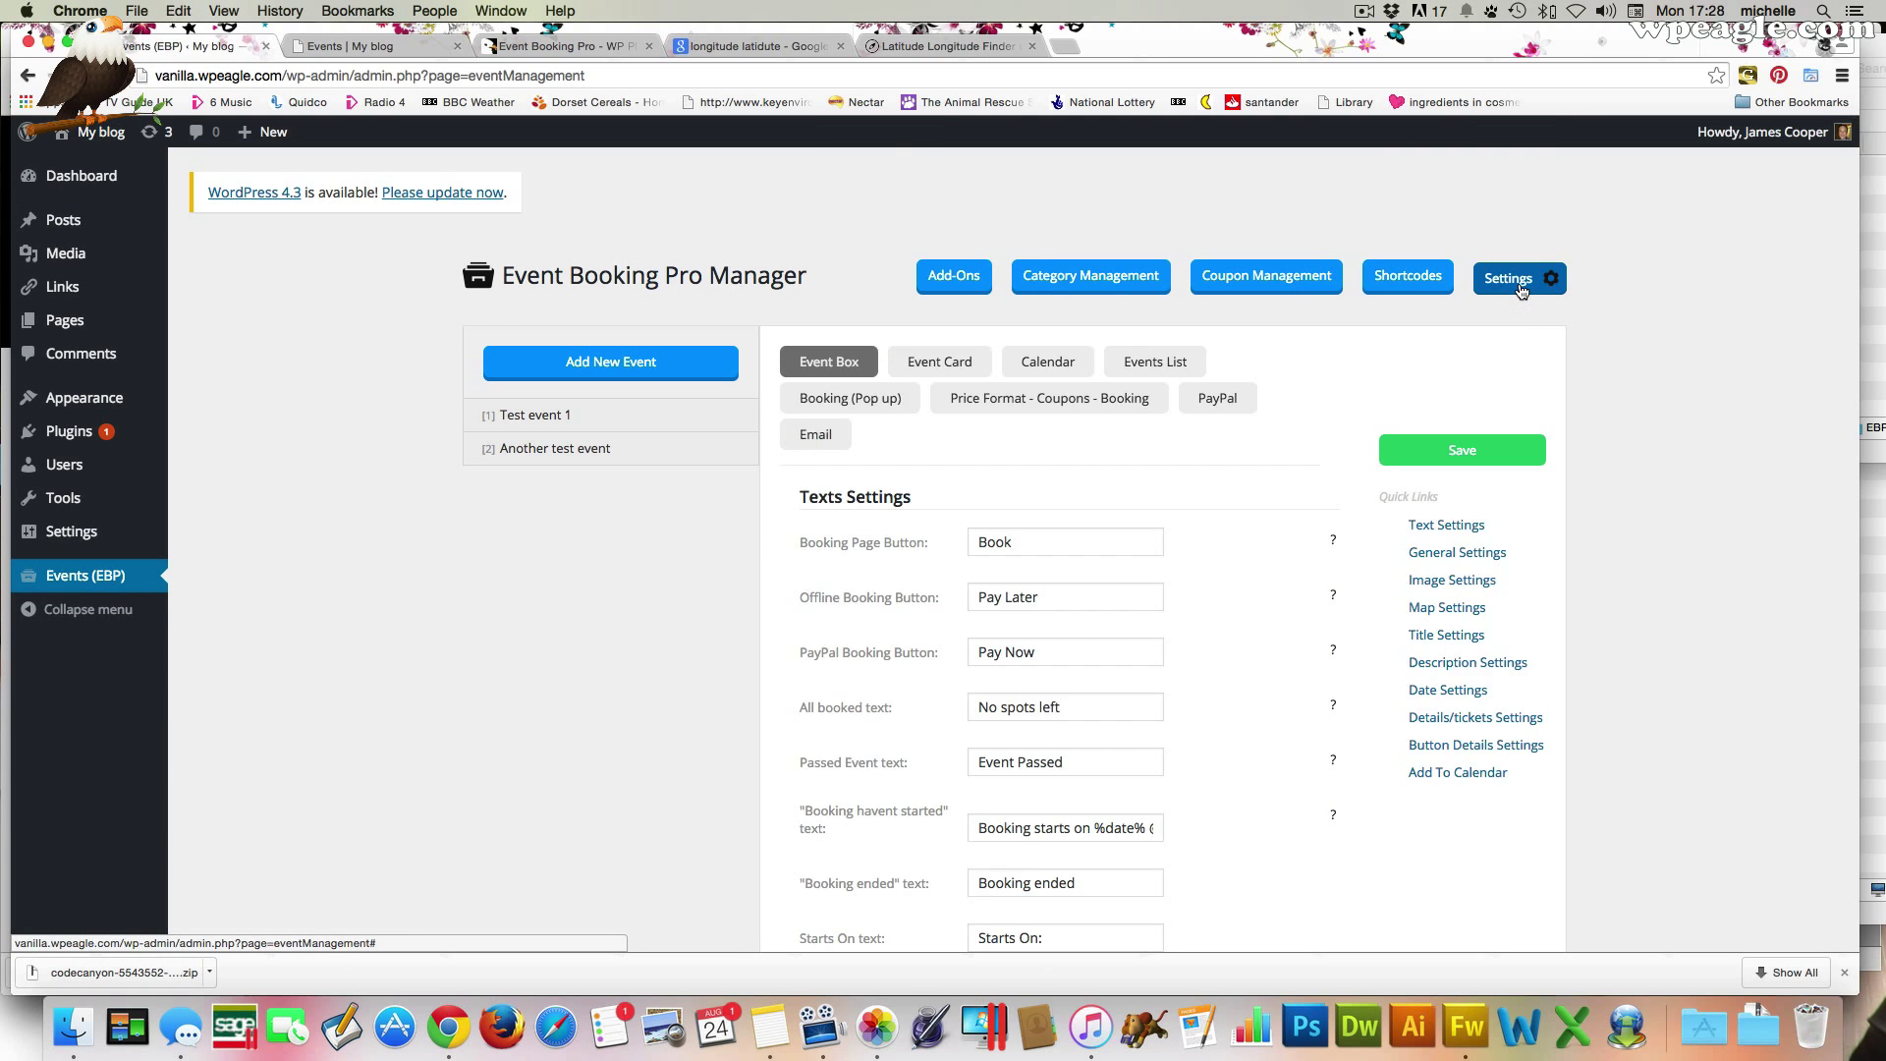
pyautogui.click(1066, 368)
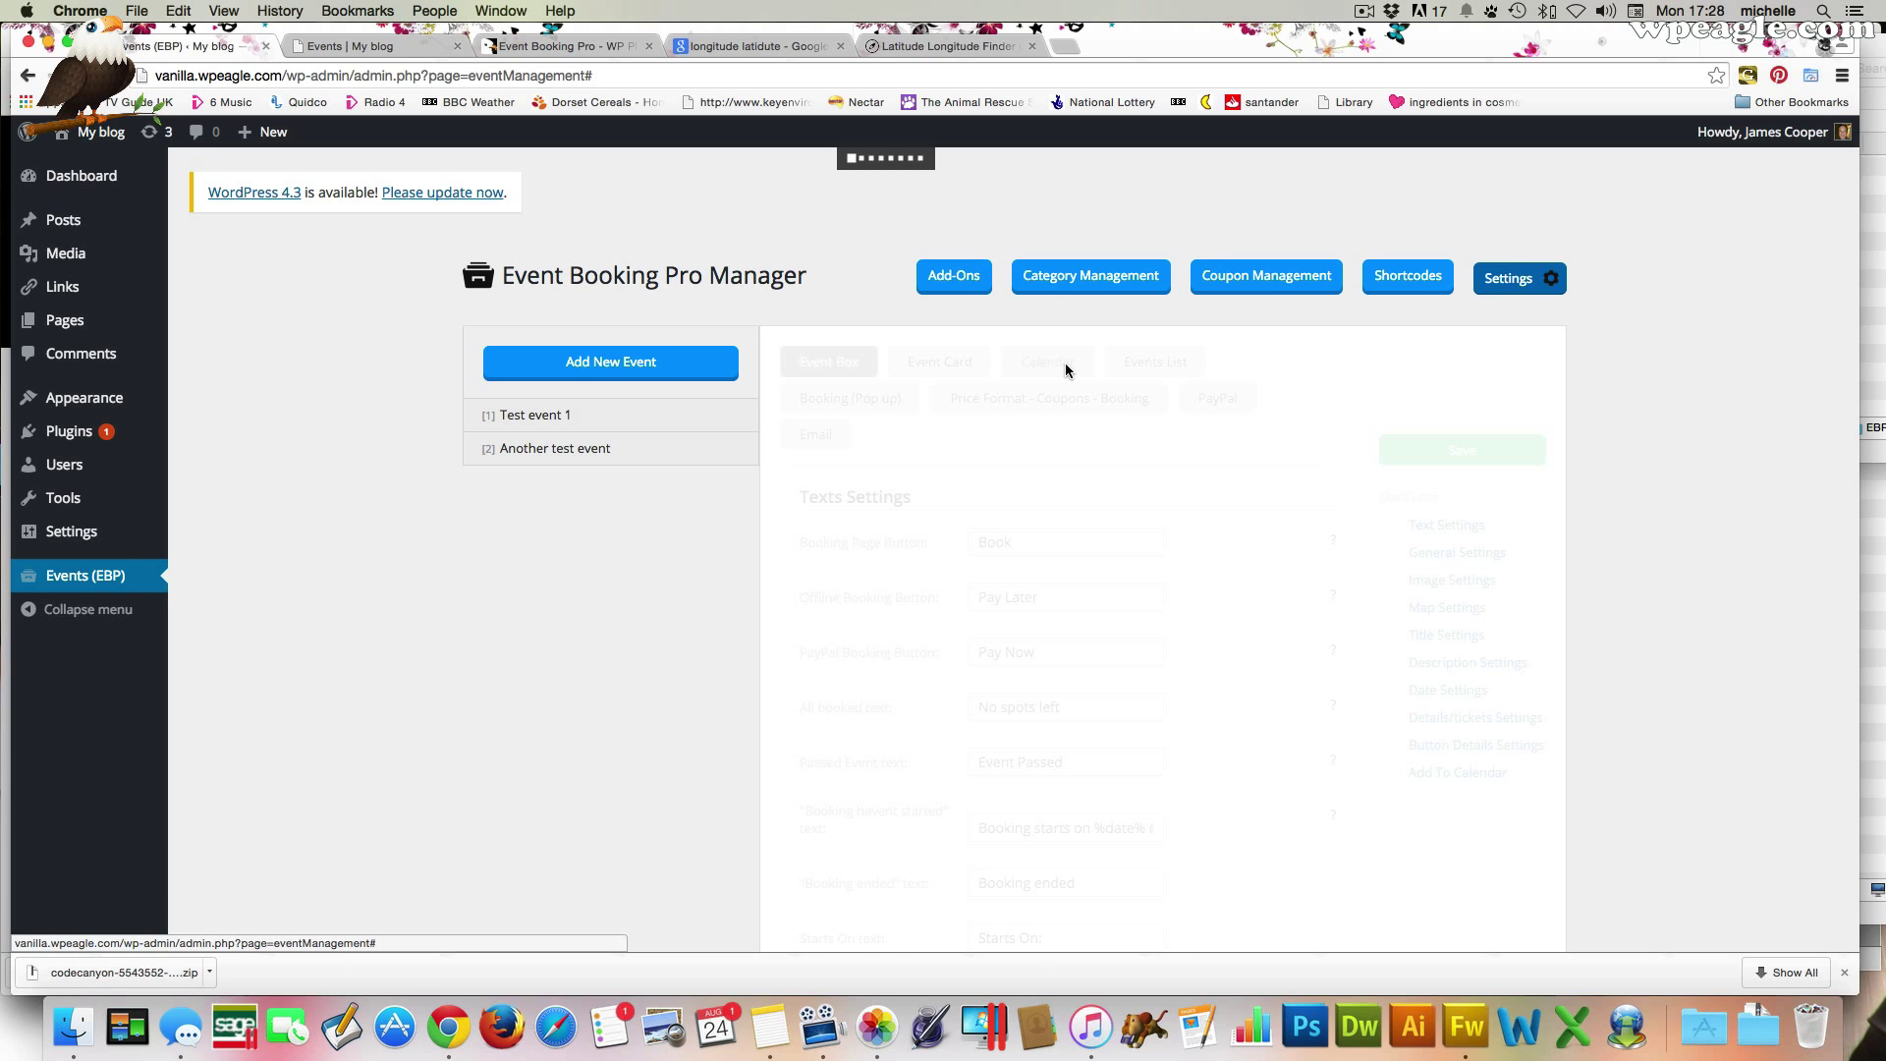
pyautogui.scroll(-10, 1213, 573)
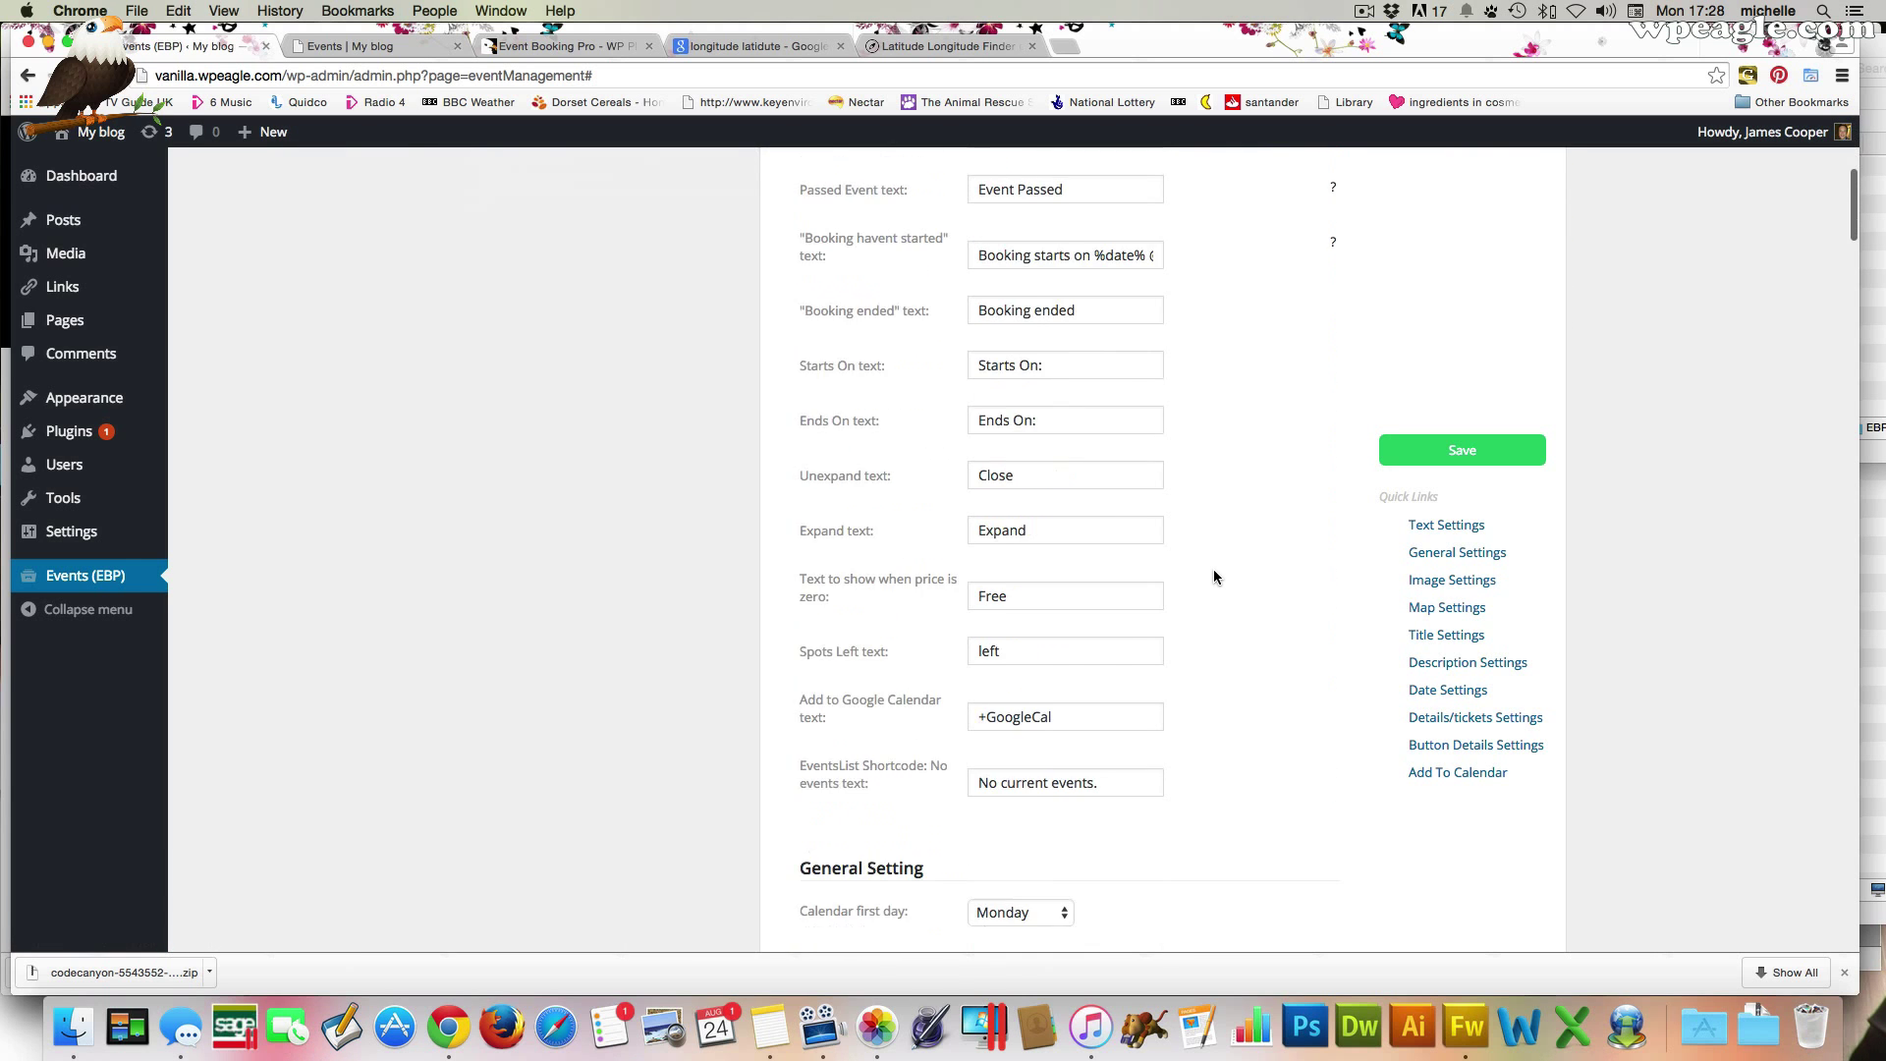
pyautogui.scroll(-5, 1213, 576)
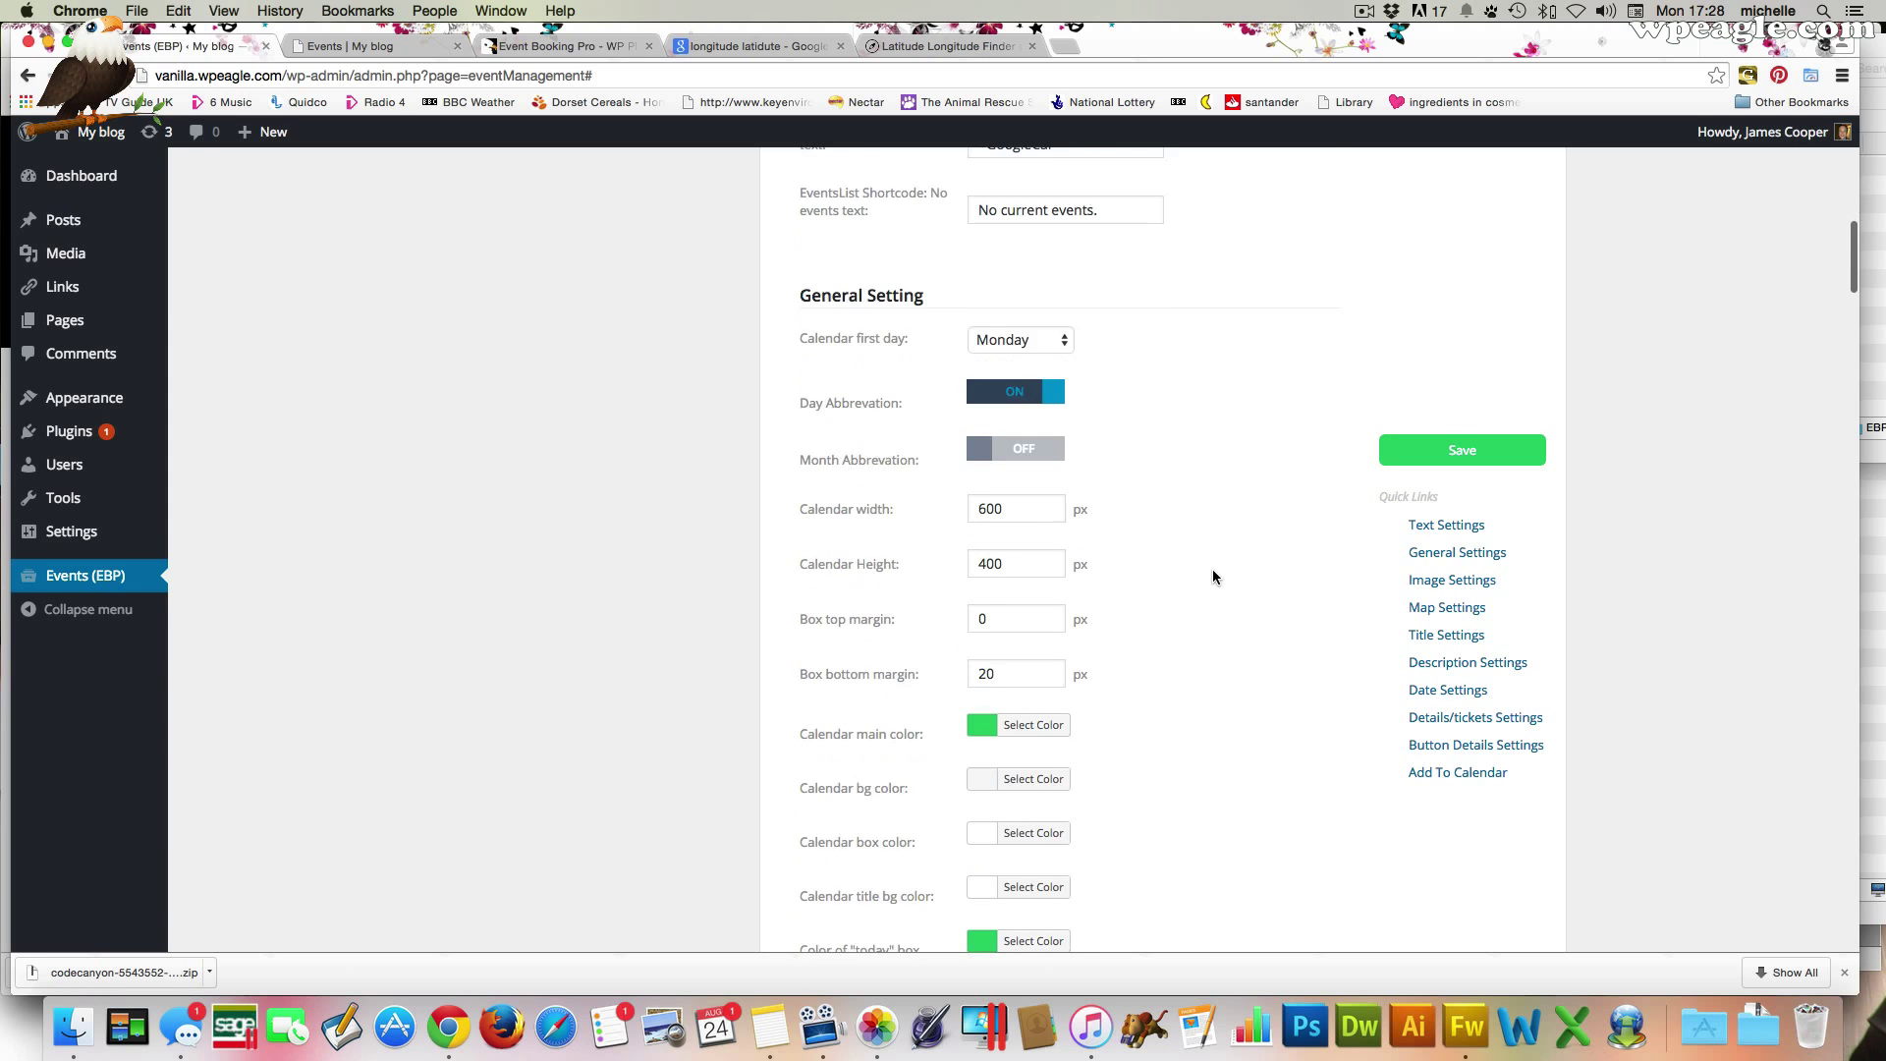
pyautogui.scroll(4, 1208, 575)
pyautogui.scroll(10, 1205, 568)
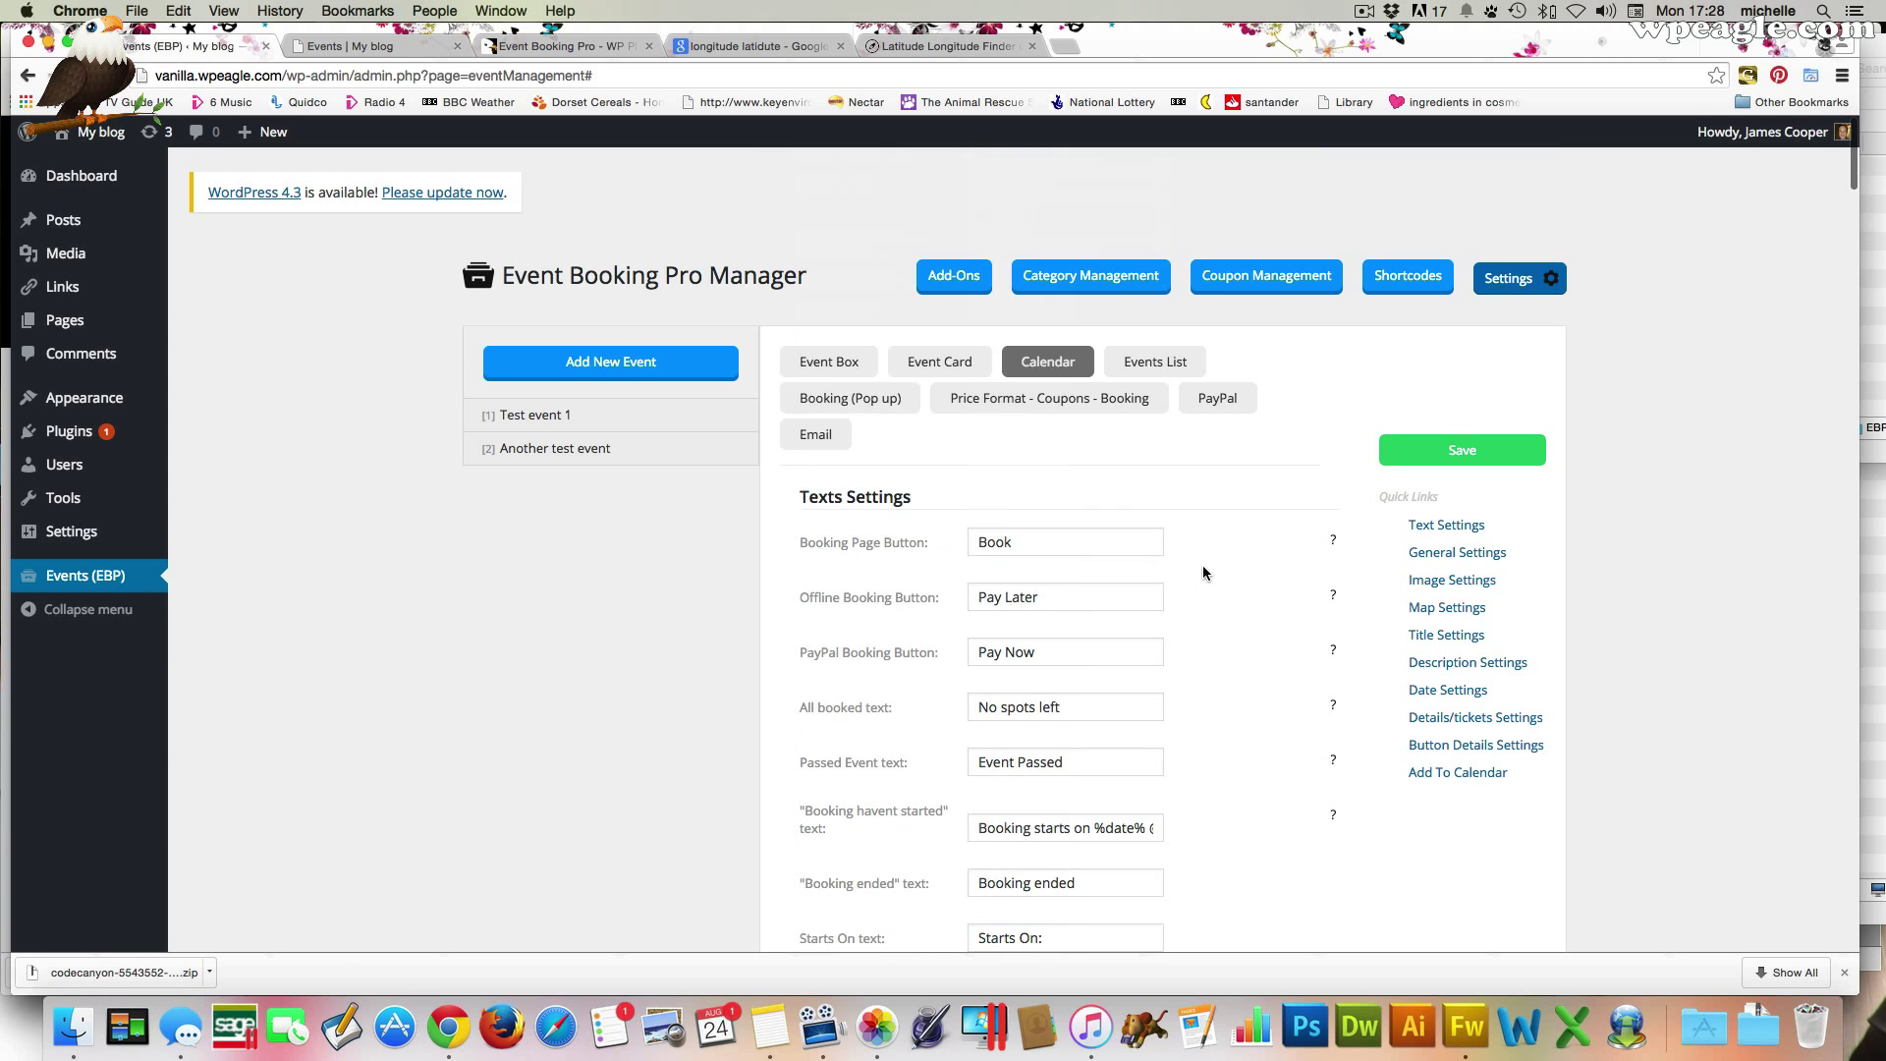
# Show the Events List settings with its 'Show :' label, border radius, font size and padding
pyautogui.click(1167, 360)
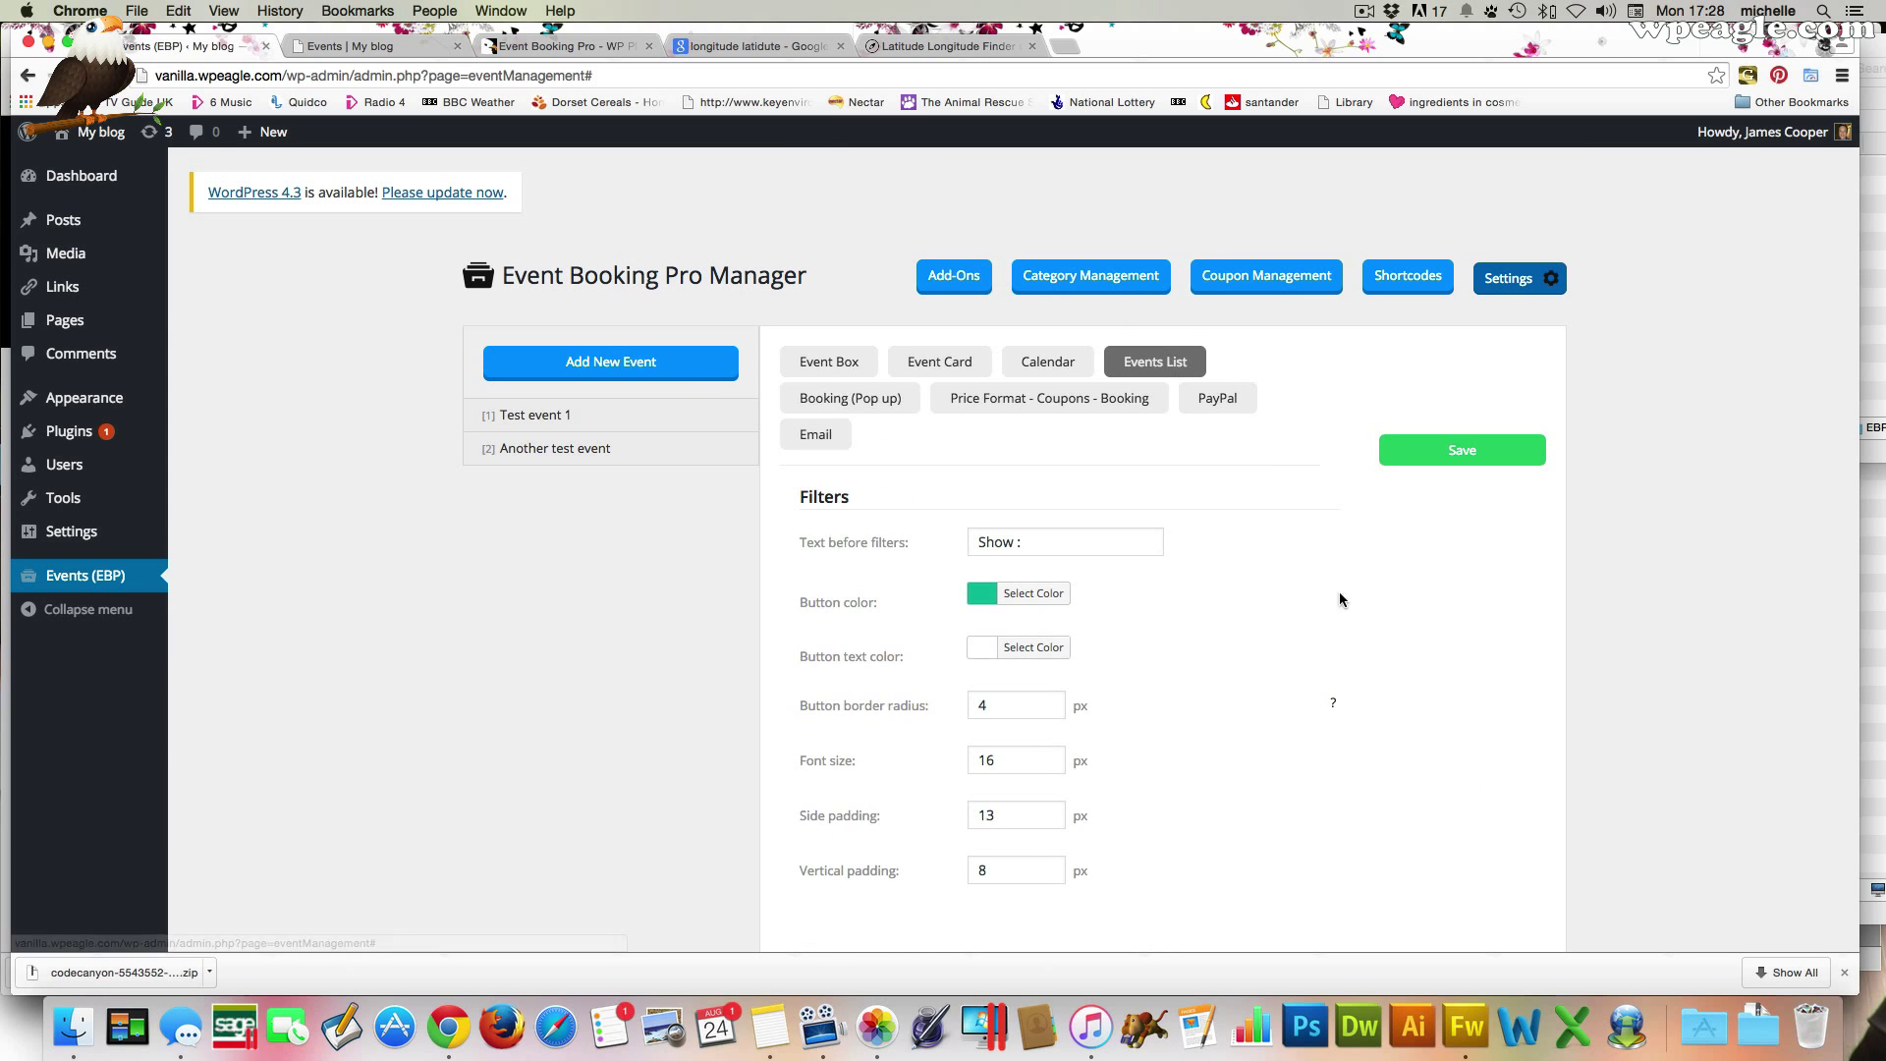
pyautogui.scroll(-1, 1231, 612)
pyautogui.scroll(-3, 1230, 604)
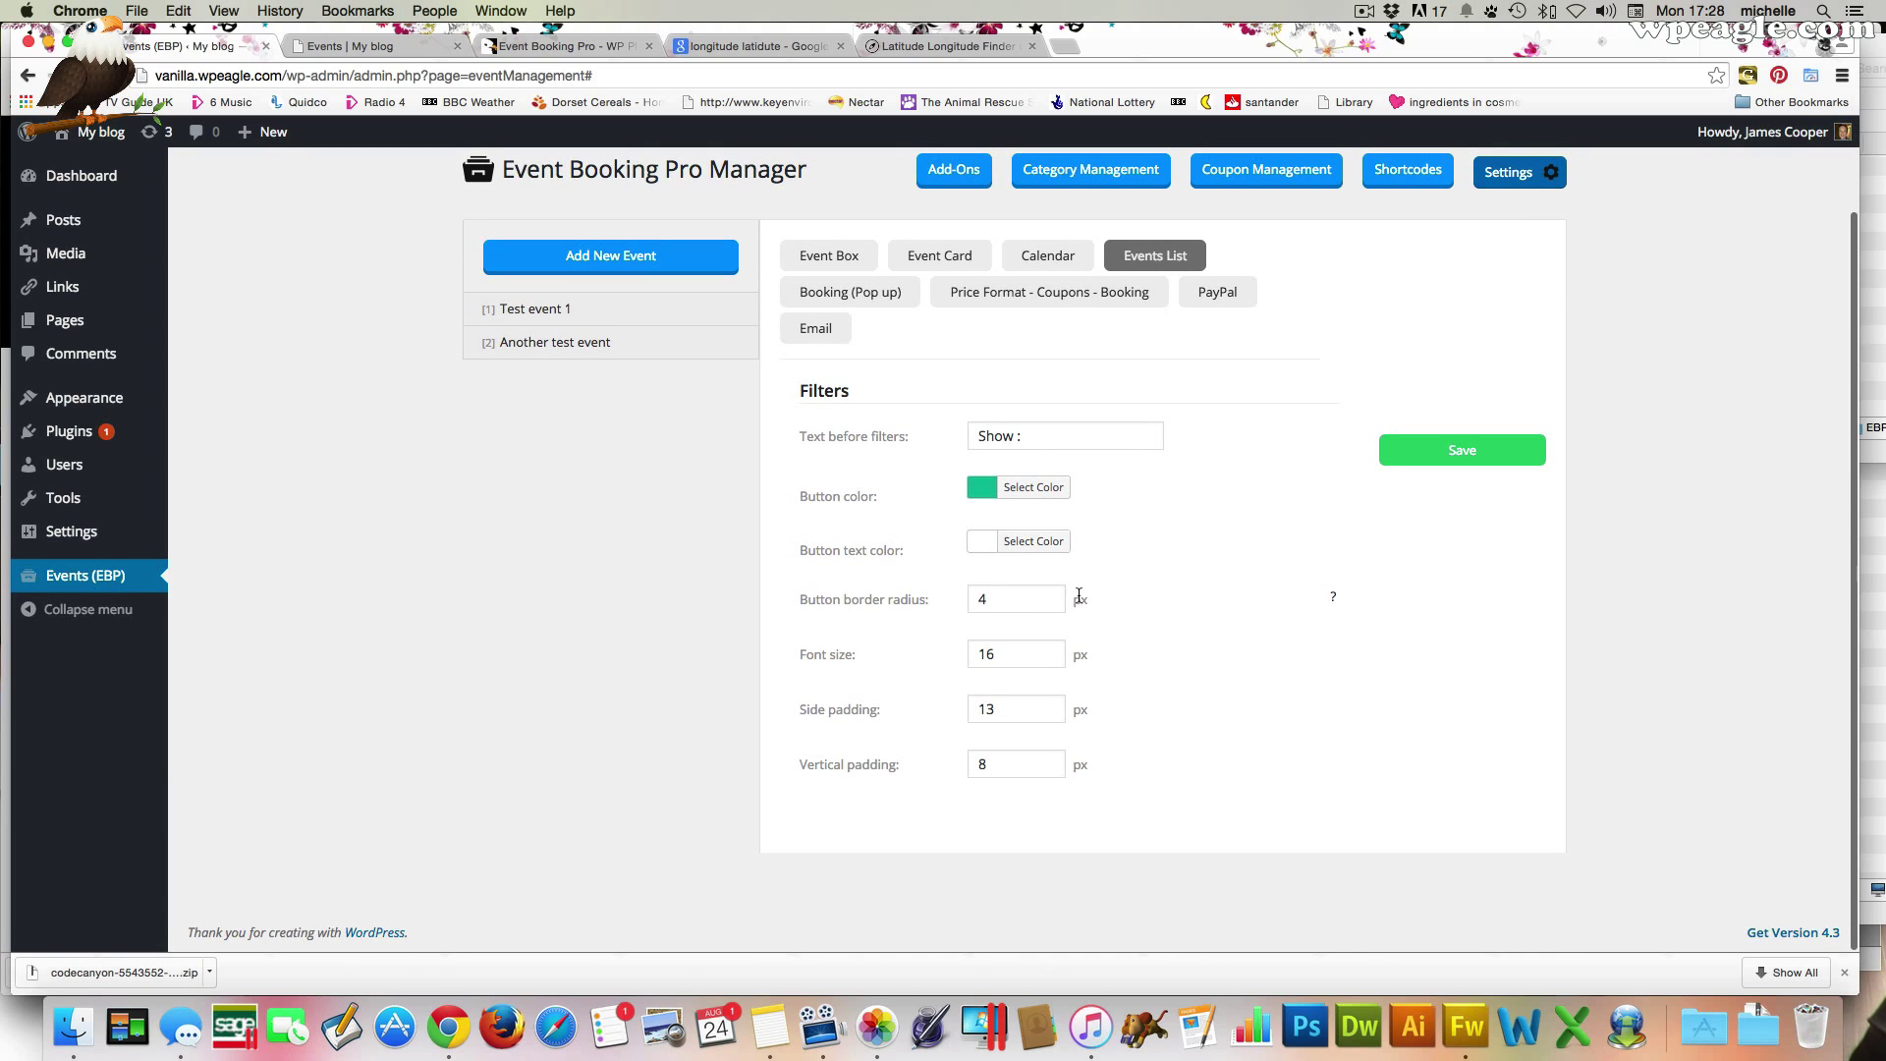
pyautogui.scroll(4, 1141, 599)
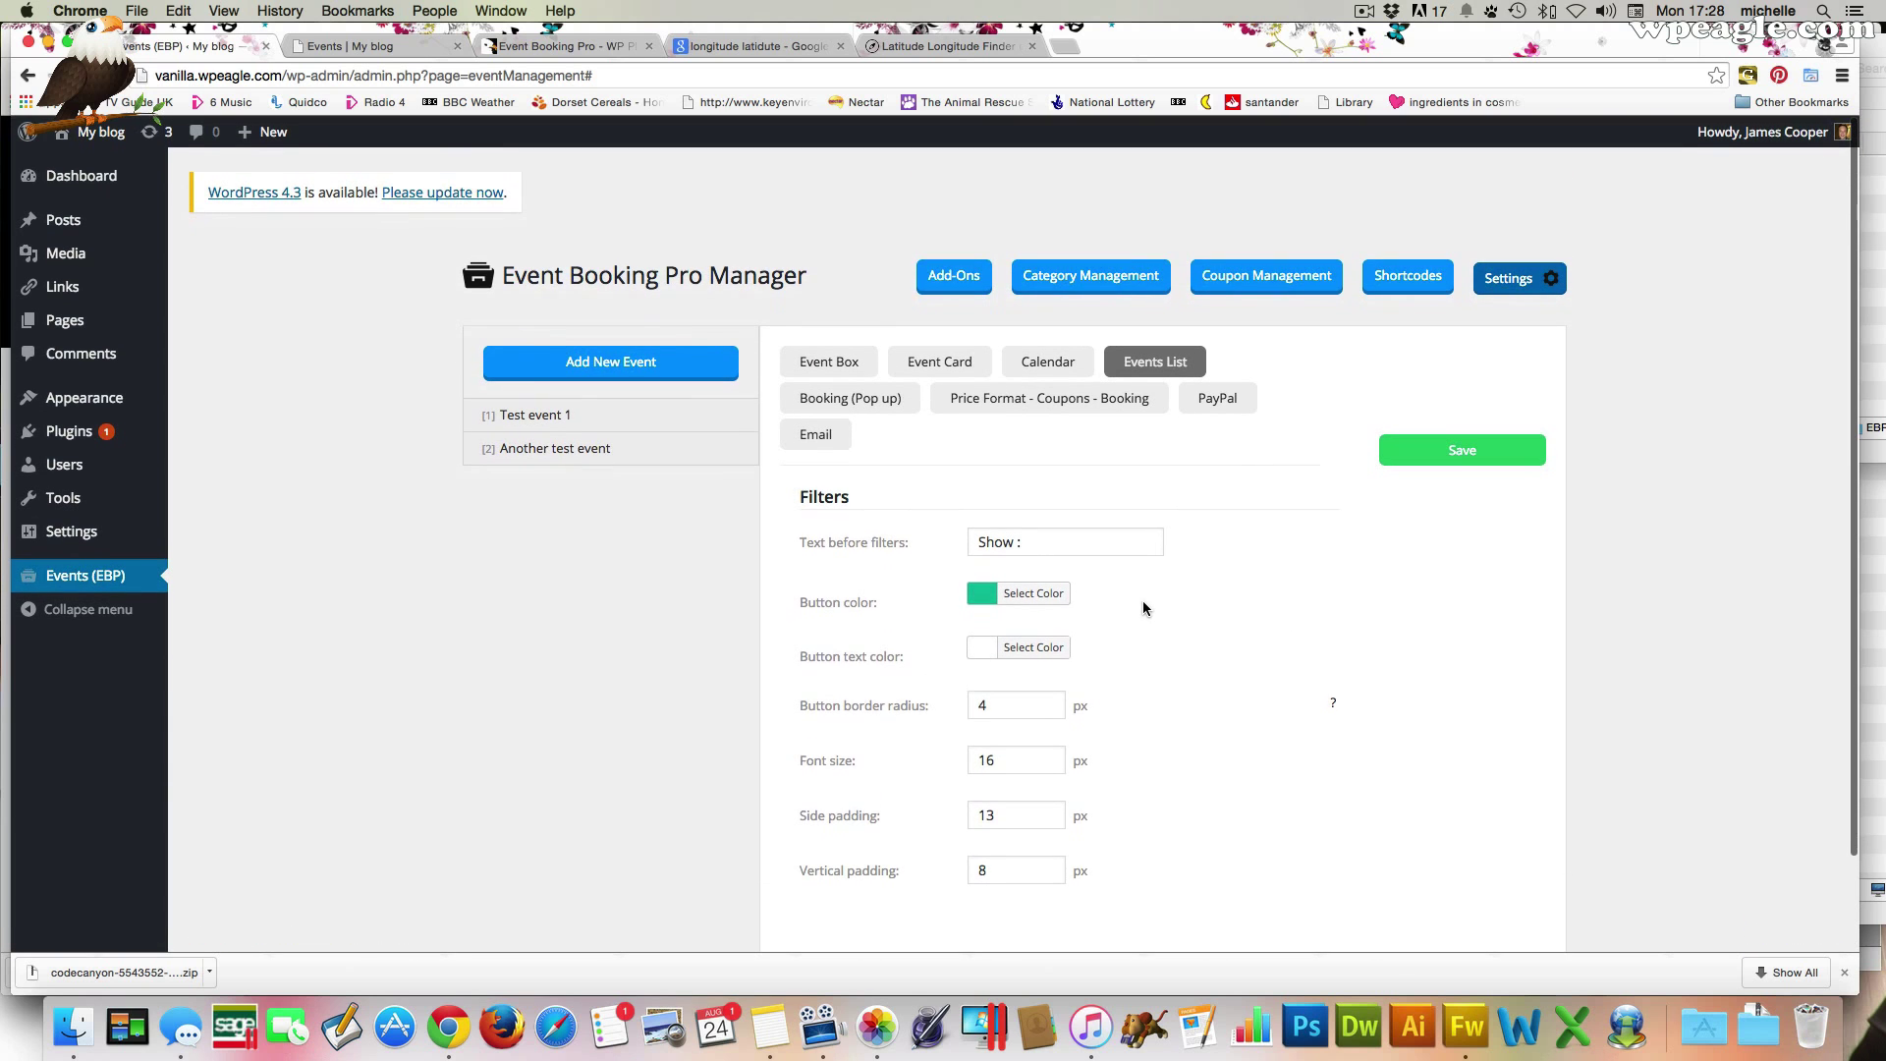